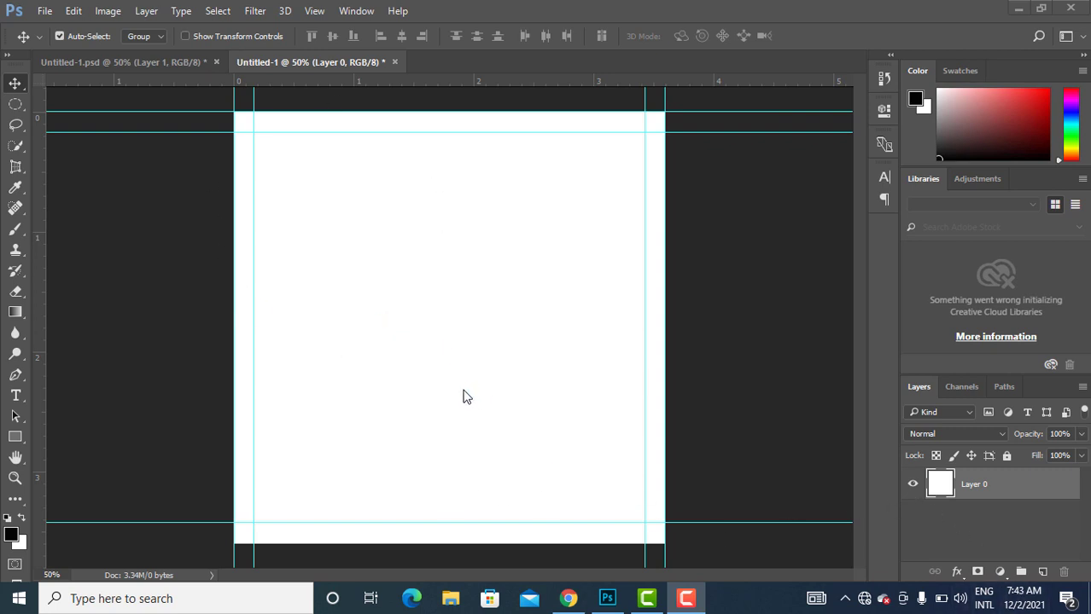
Create a new 1080 × 1080 pixel RGB document with a white background and a resolution of 300 pixels/centimeter.
left_click(45, 12)
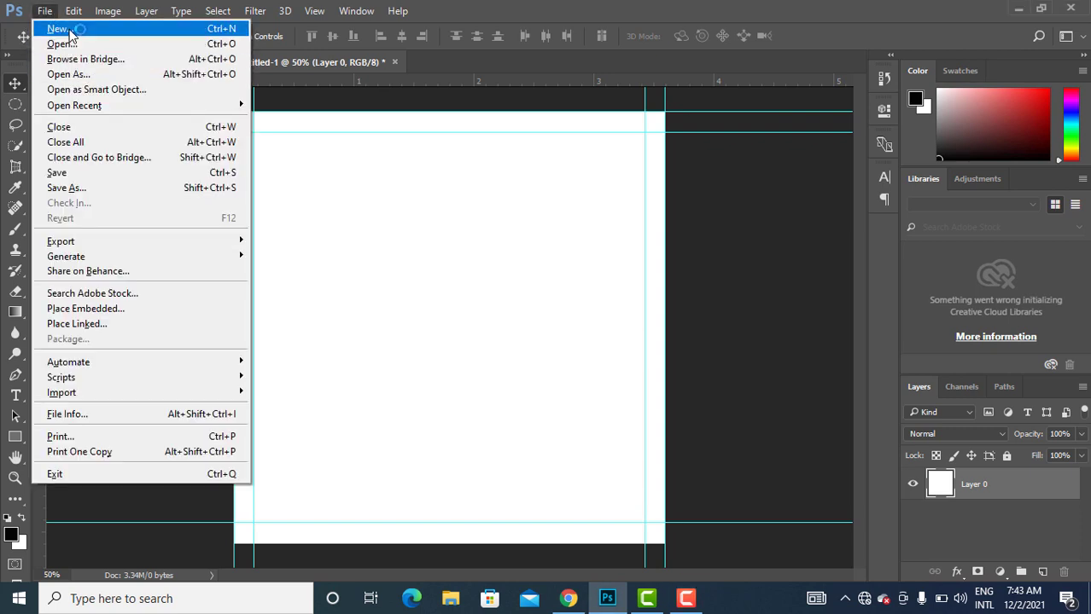
left_click(70, 28)
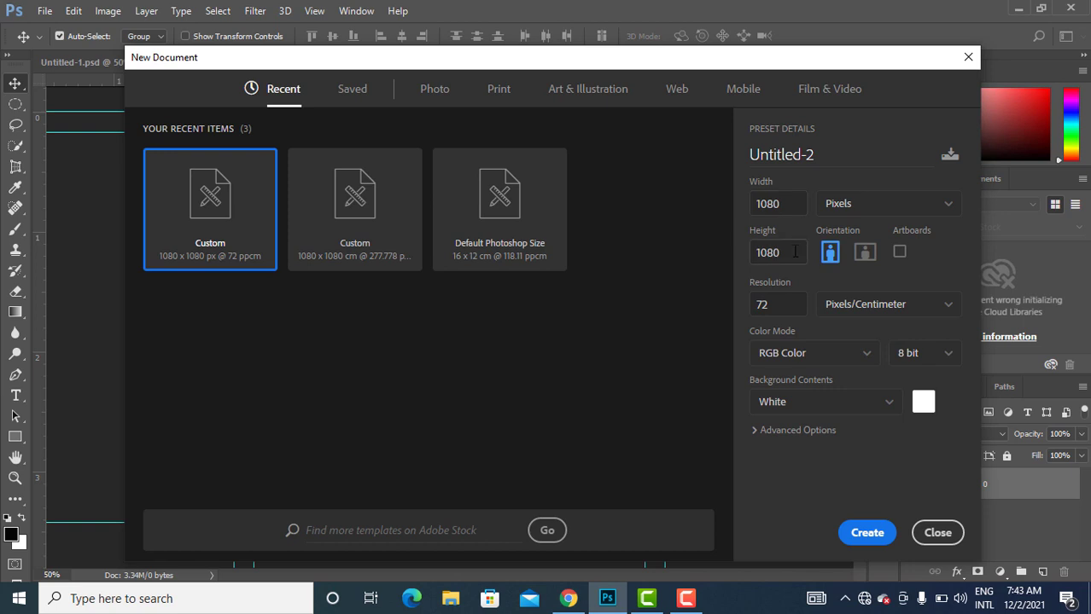
left_click_drag(764, 305, 728, 324)
type("300")
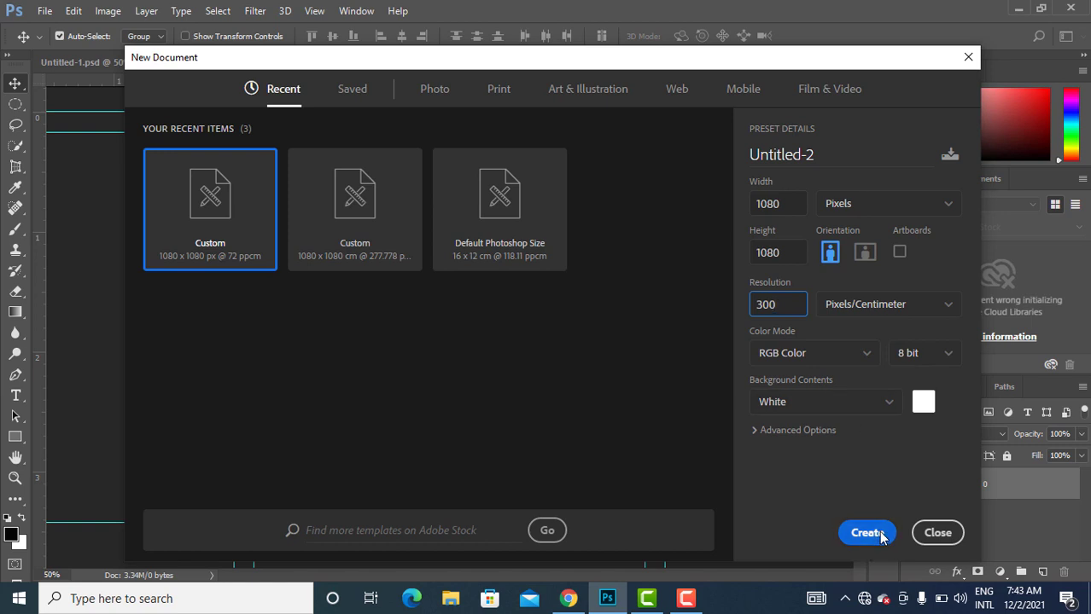
left_click(876, 532)
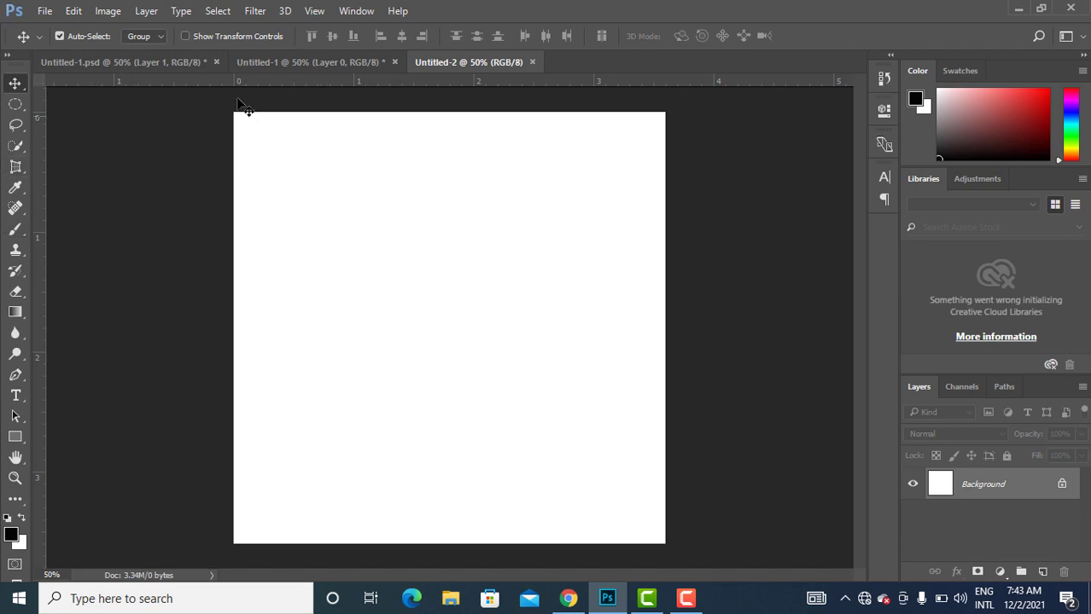
In the Untitled-1 document with guides, draw a black rectangle about 68 × 80 px in the canvas's upper-left area and create guides from the shape.
left_click(319, 63)
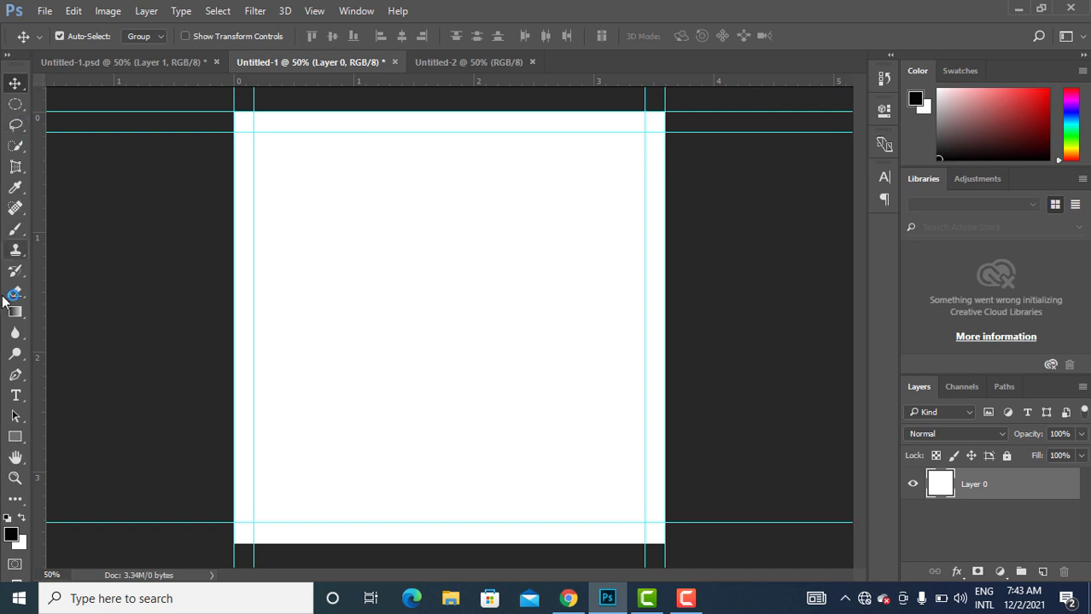
left_click(14, 436)
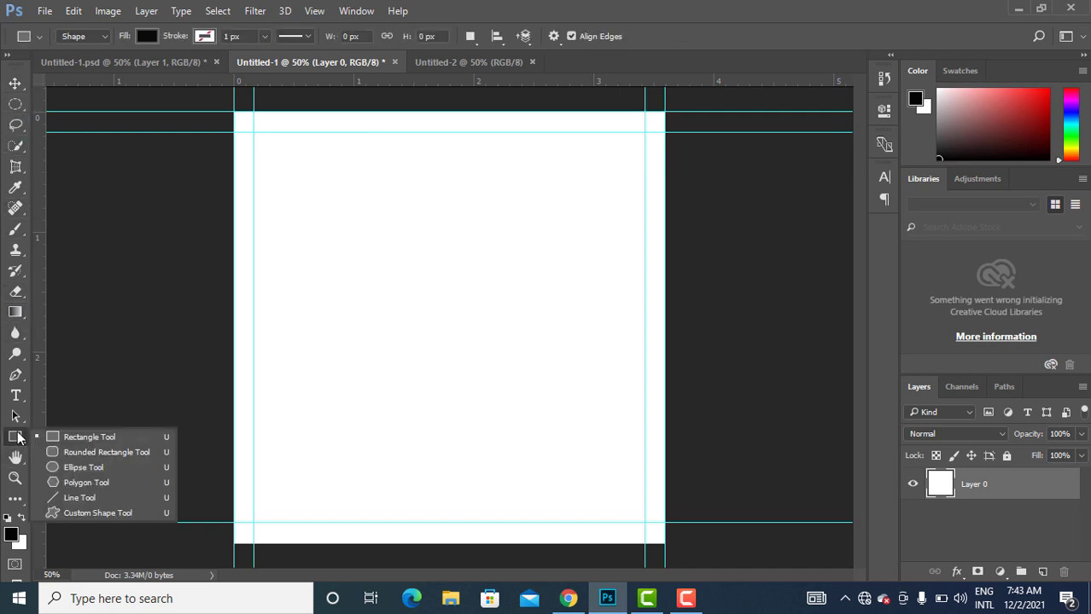
left_click(111, 438)
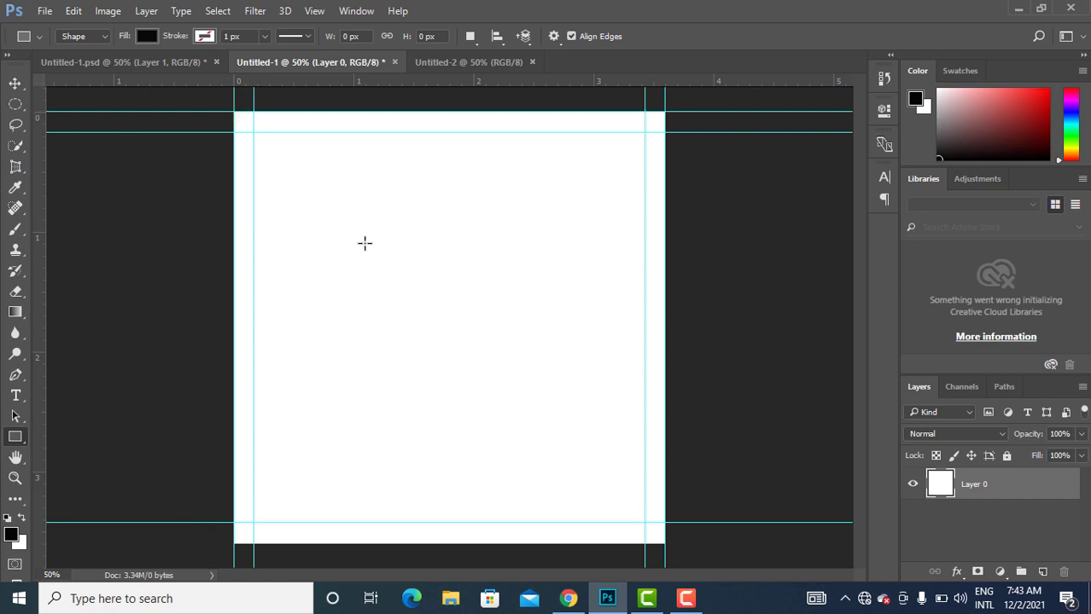
left_click_drag(358, 235, 386, 269)
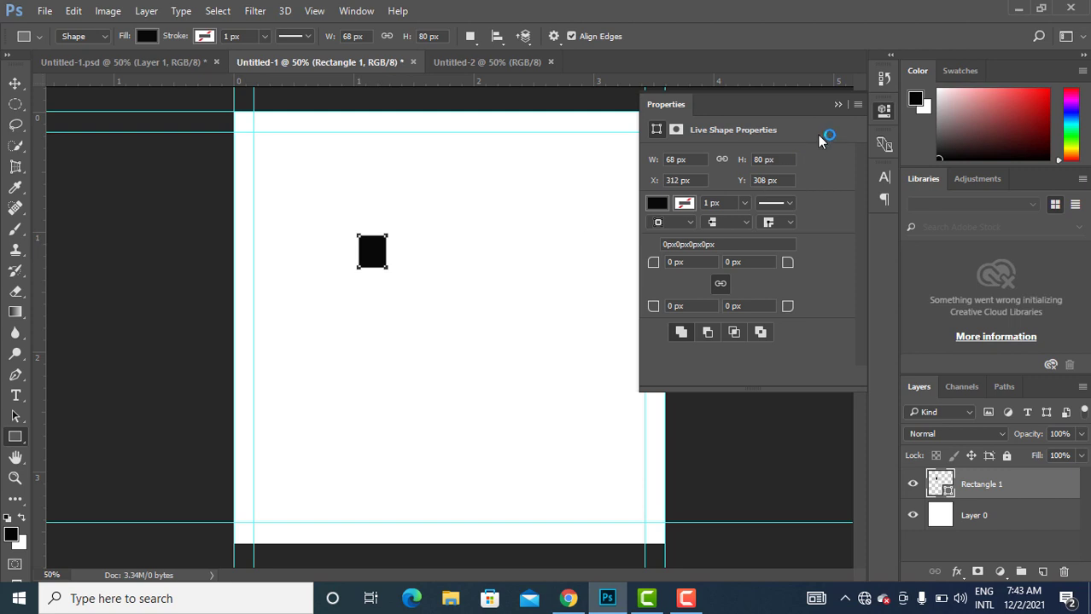
left_click(836, 104)
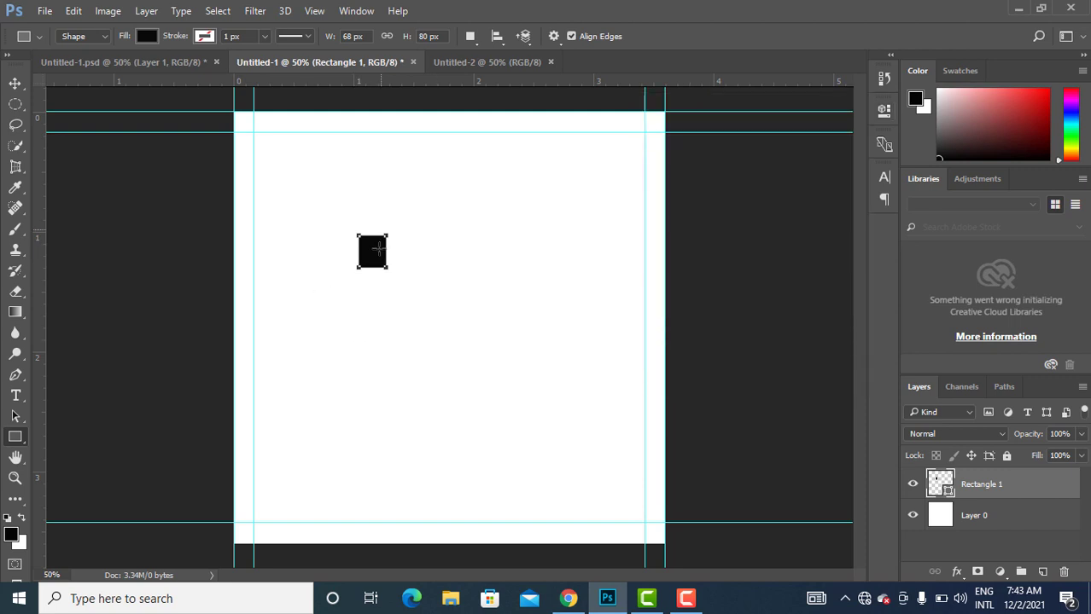
right_click(376, 253)
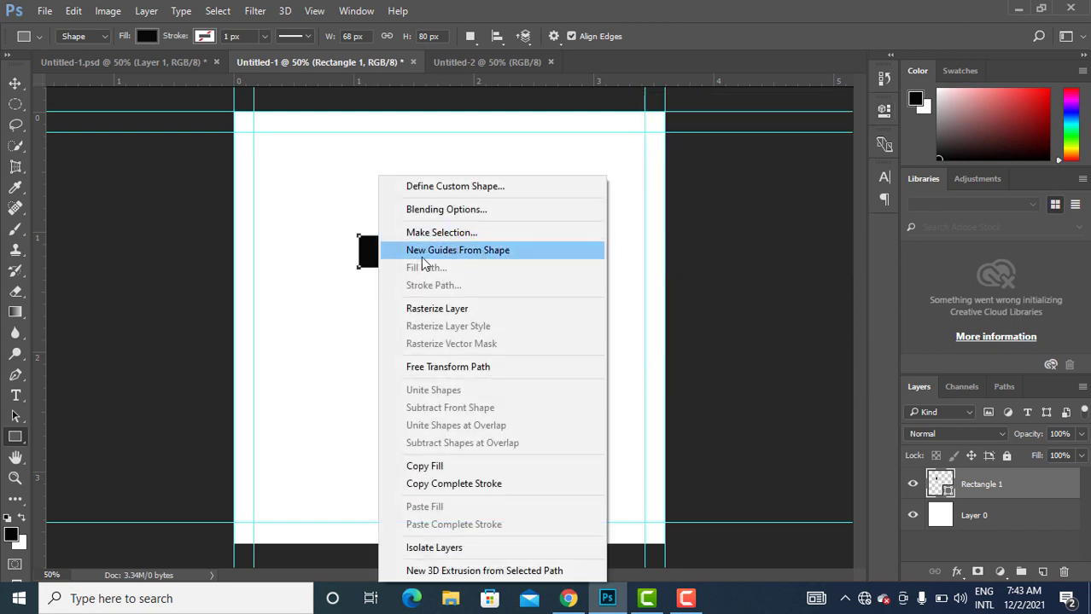
left_click(490, 252)
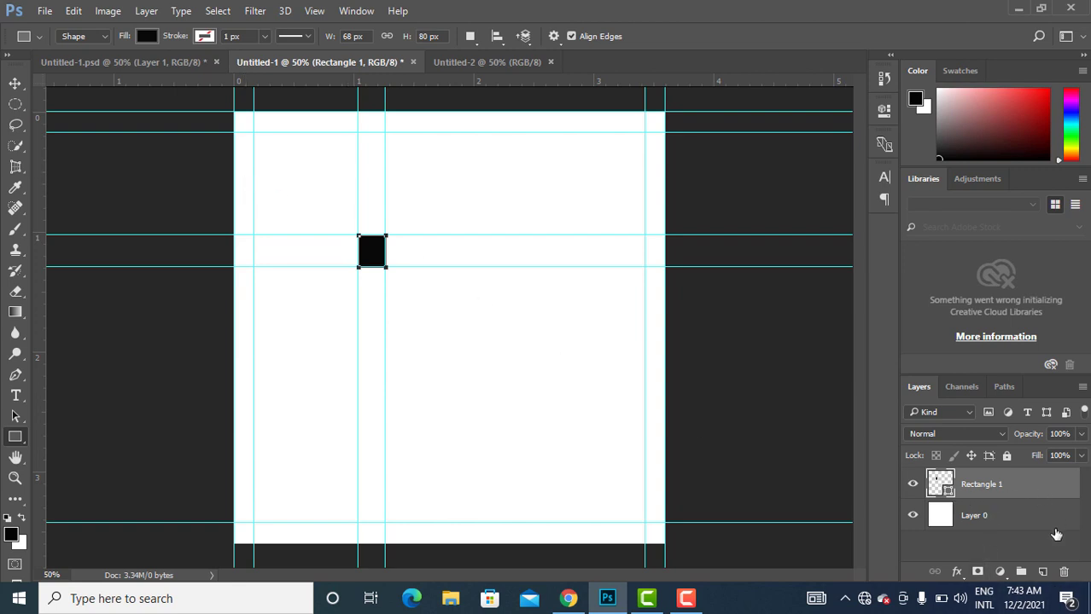
Delete the small rectangle's layer and remove the two horizontal and two vertical guides made from it.
left_click(1064, 573)
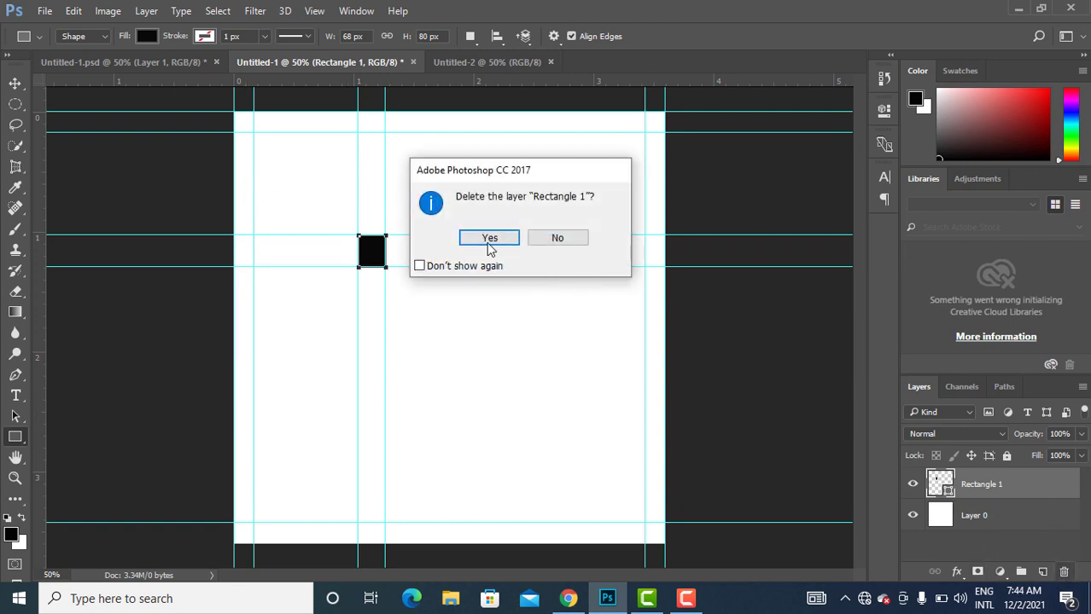
left_click(492, 240)
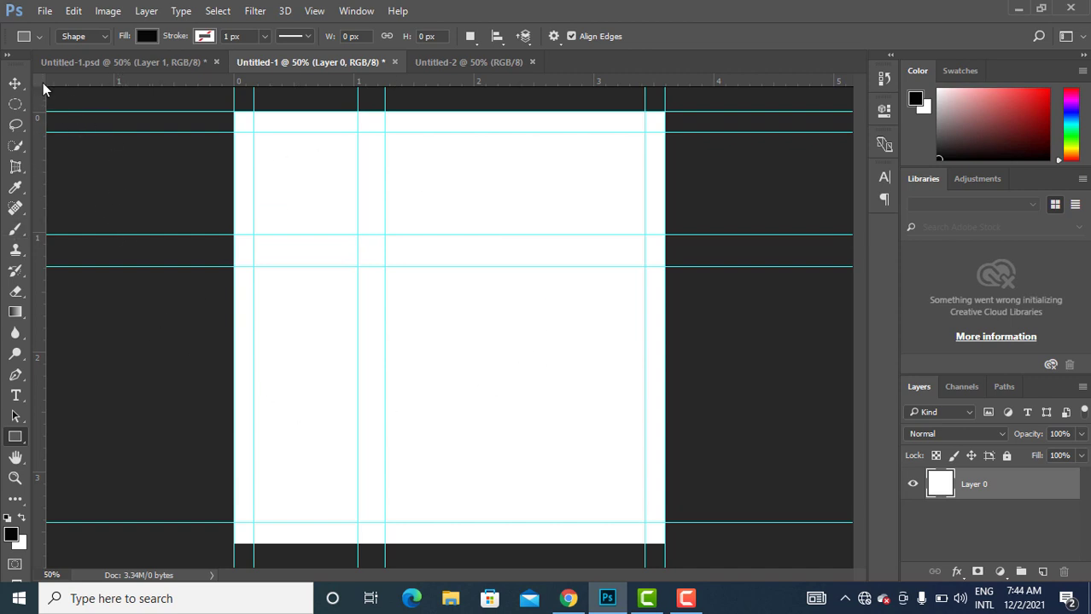
left_click(15, 83)
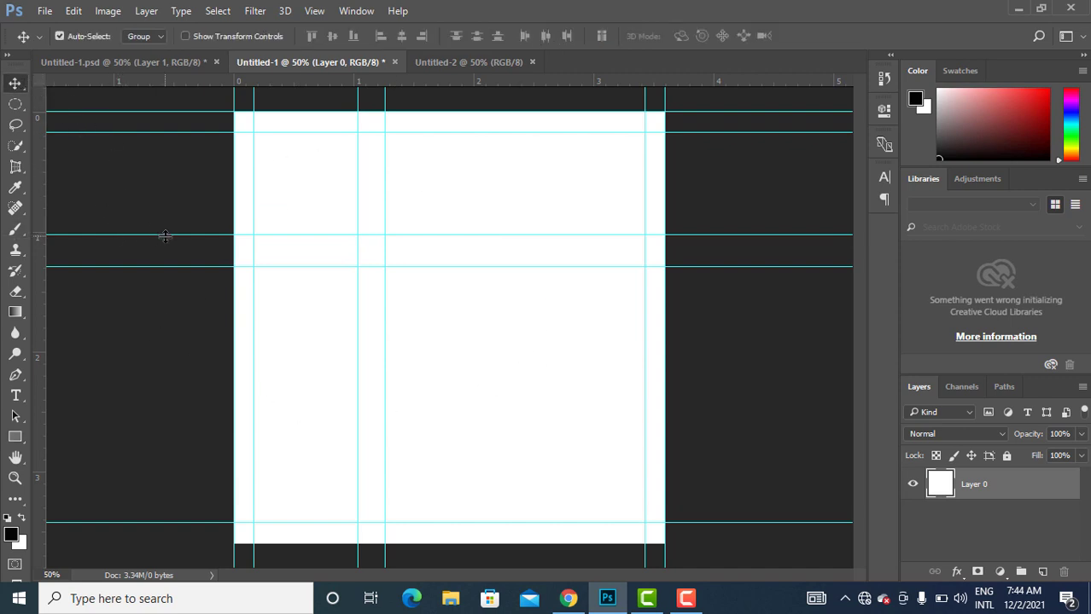
left_click_drag(165, 236, 189, 81)
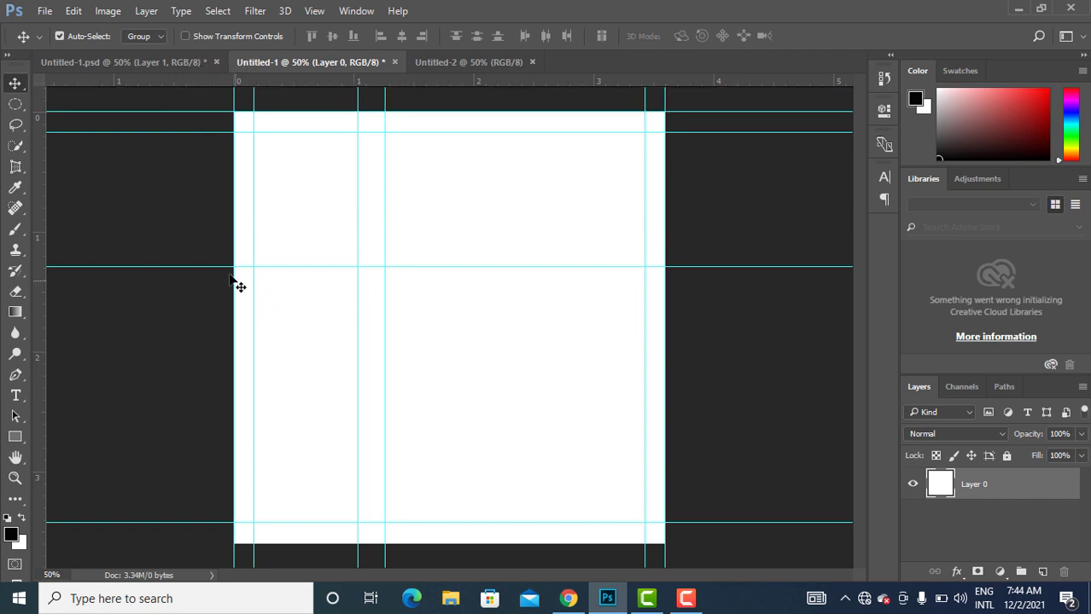
left_click_drag(218, 269, 271, 81)
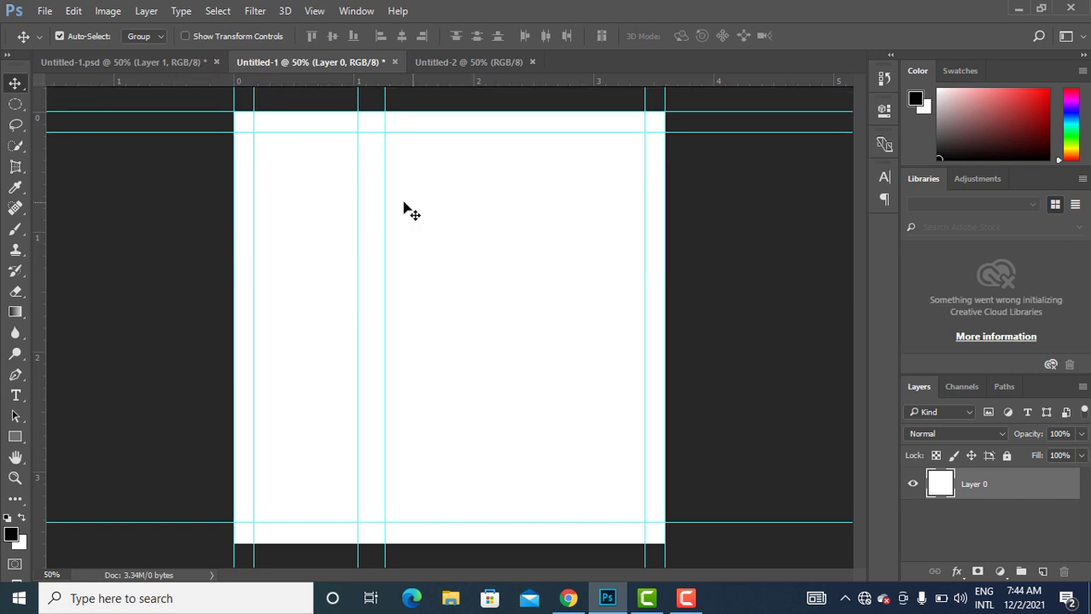
left_click_drag(348, 203, 22, 182)
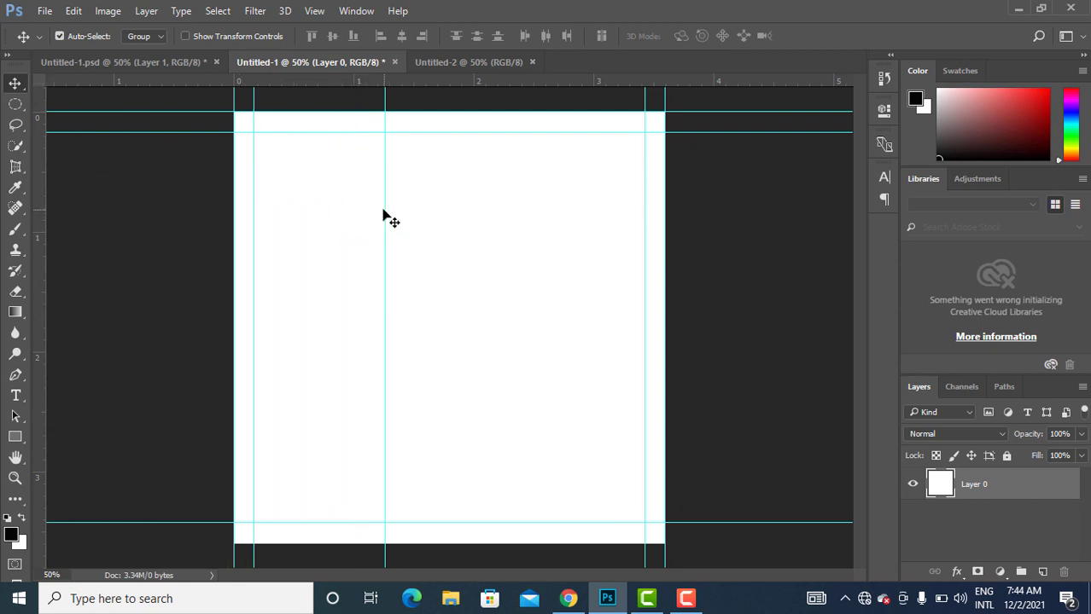
left_click_drag(385, 210, 37, 232)
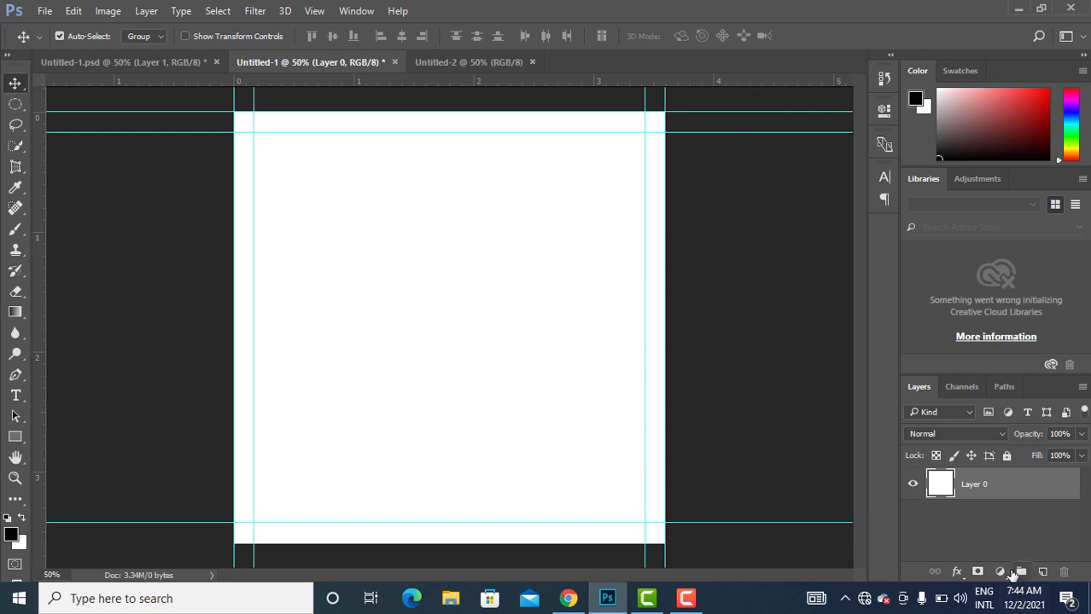
Add a Solid Color fill layer above Layer 0 in dark grey, RGB 64, 64, 64.
left_click(999, 571)
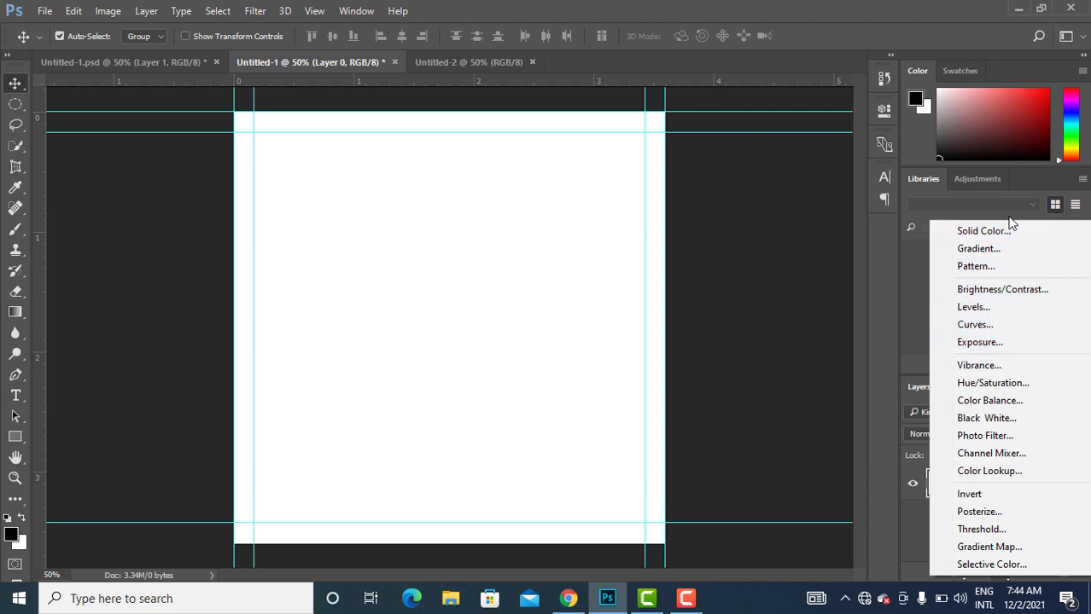
left_click(991, 238)
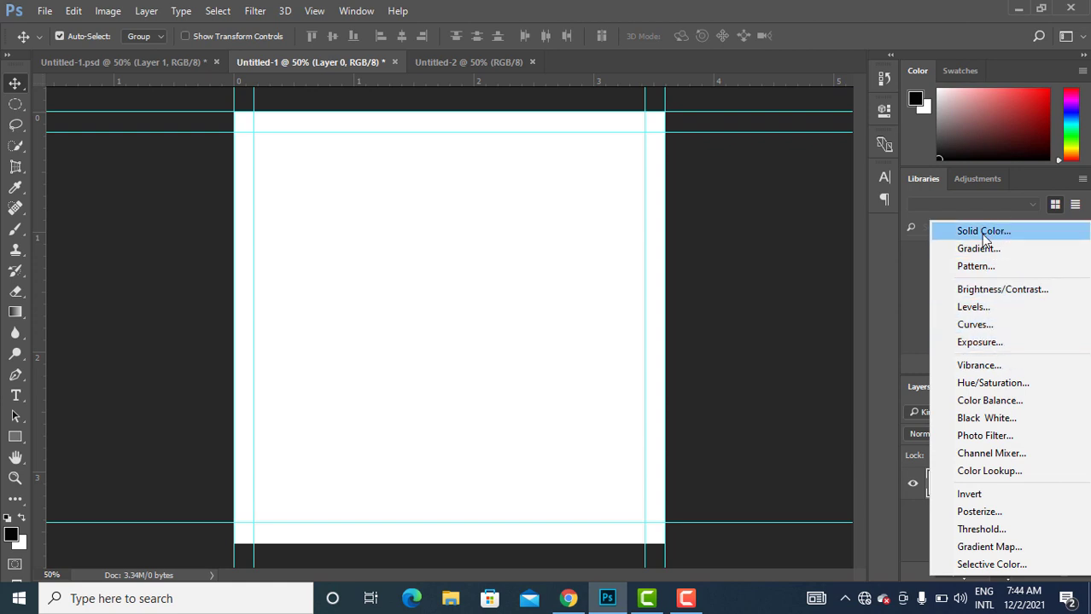
left_click(985, 233)
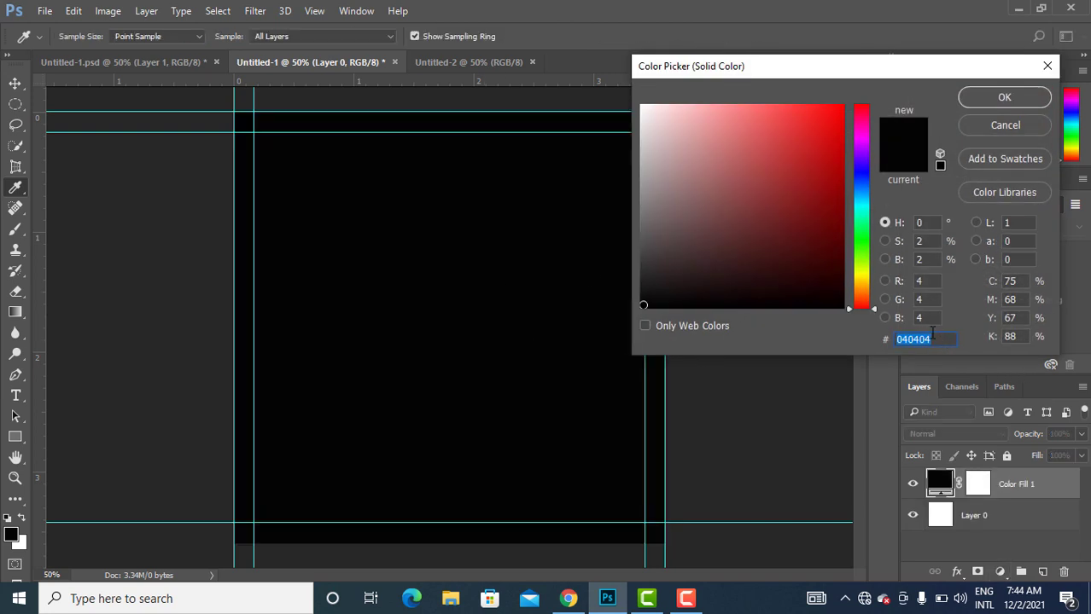
left_click(938, 339)
type("0")
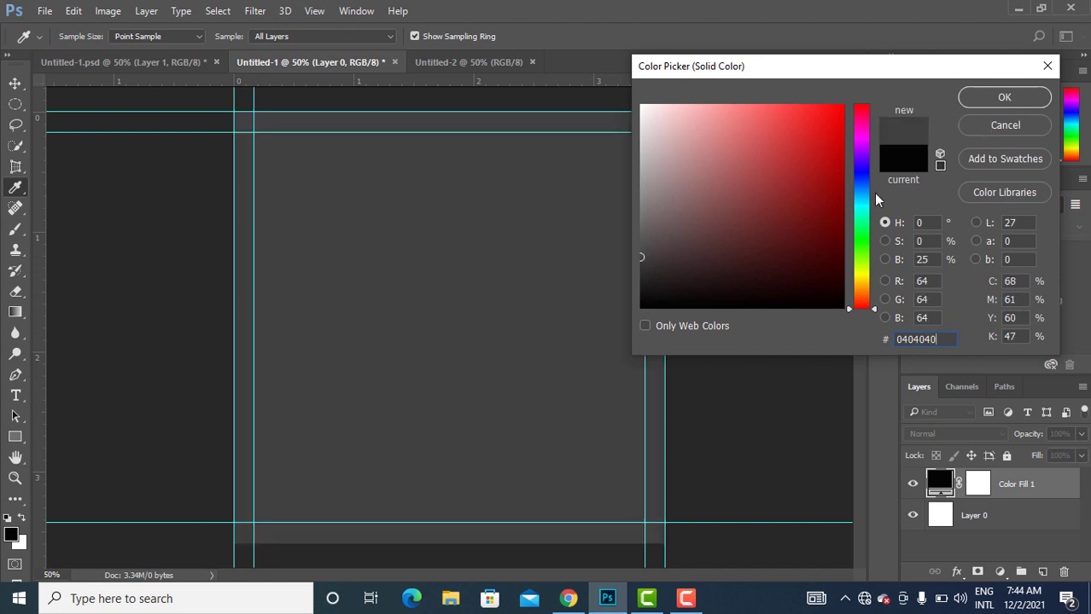
left_click(988, 104)
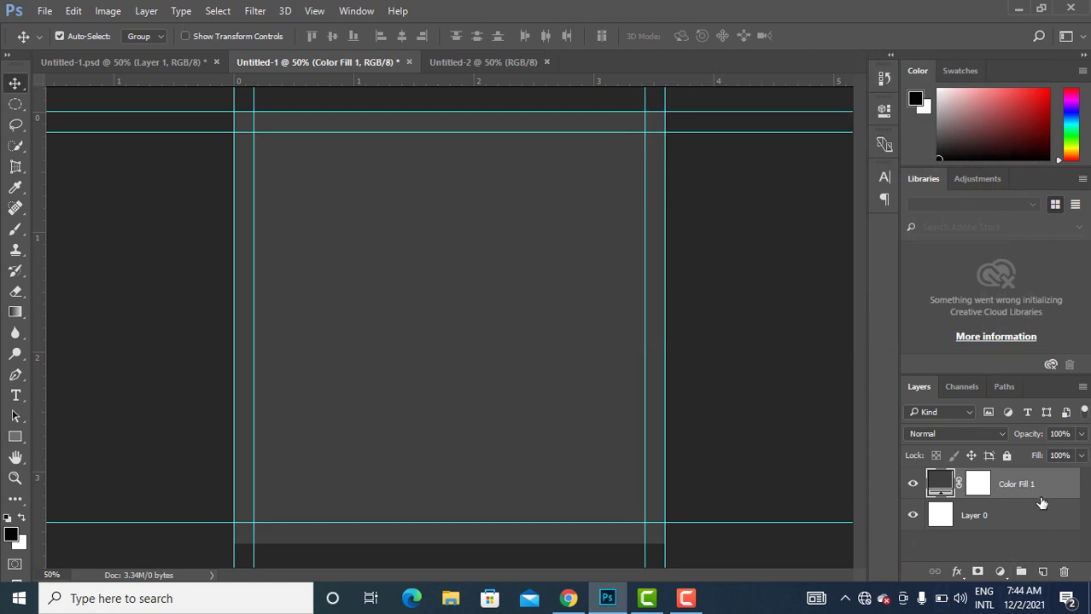
Add a Gradient fill layer above the grey fill, using the Radial style with Reverse enabled.
left_click(999, 571)
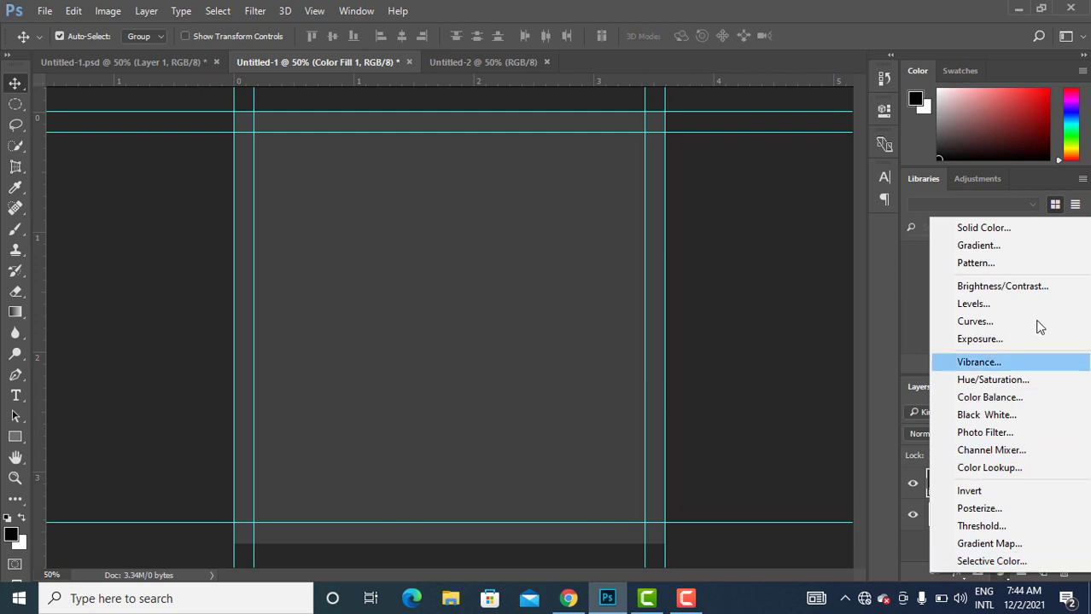
left_click(985, 245)
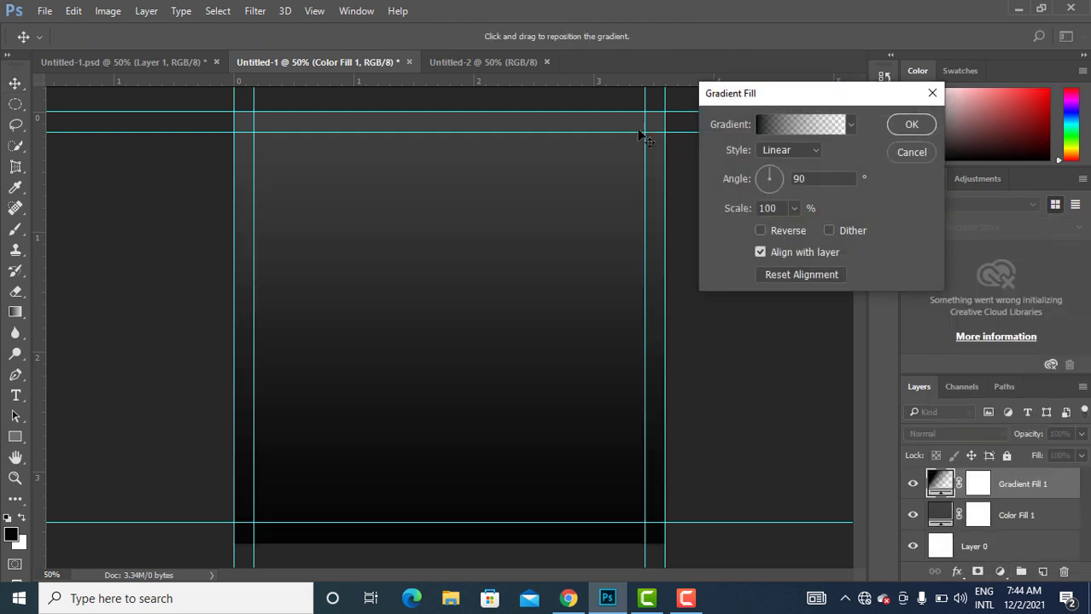
left_click(815, 151)
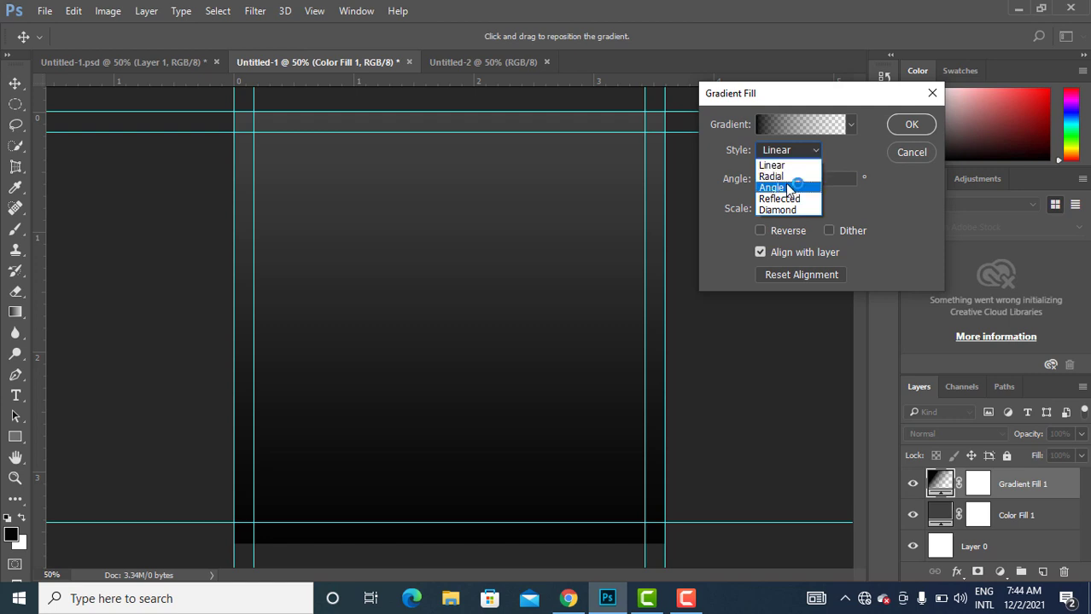
left_click(780, 177)
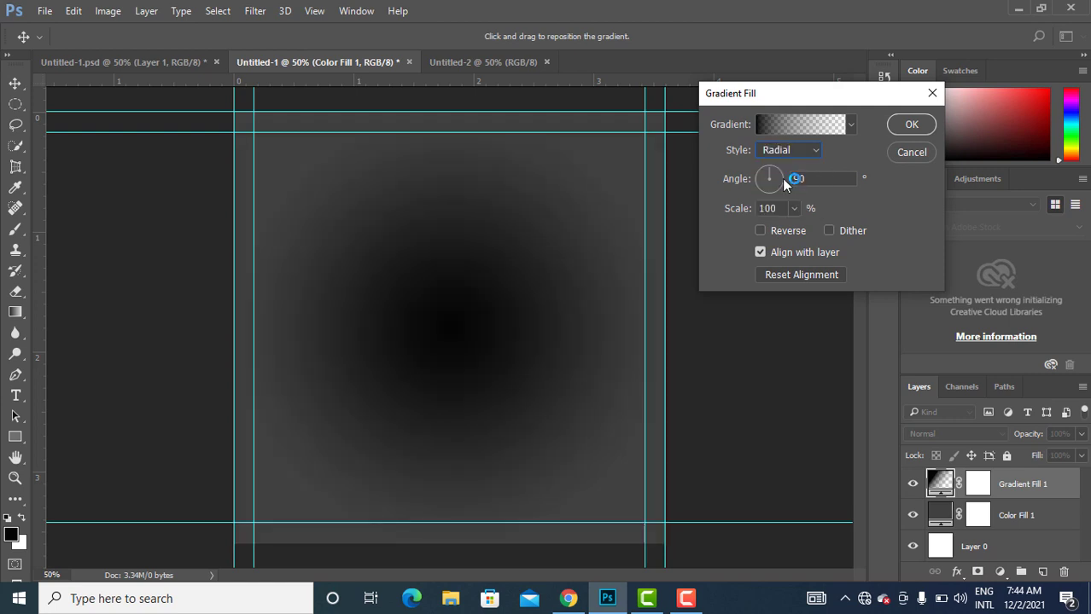
left_click(760, 230)
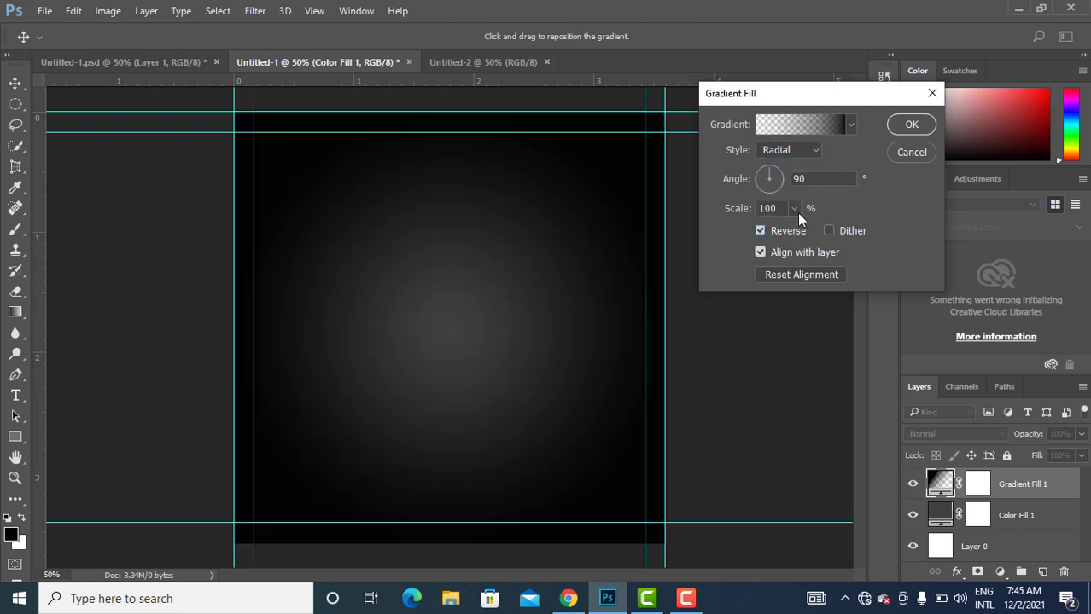
Set the radial gradient's scale to 140% and apply the gradient fill.
left_click(794, 209)
left_click(771, 205)
type("150")
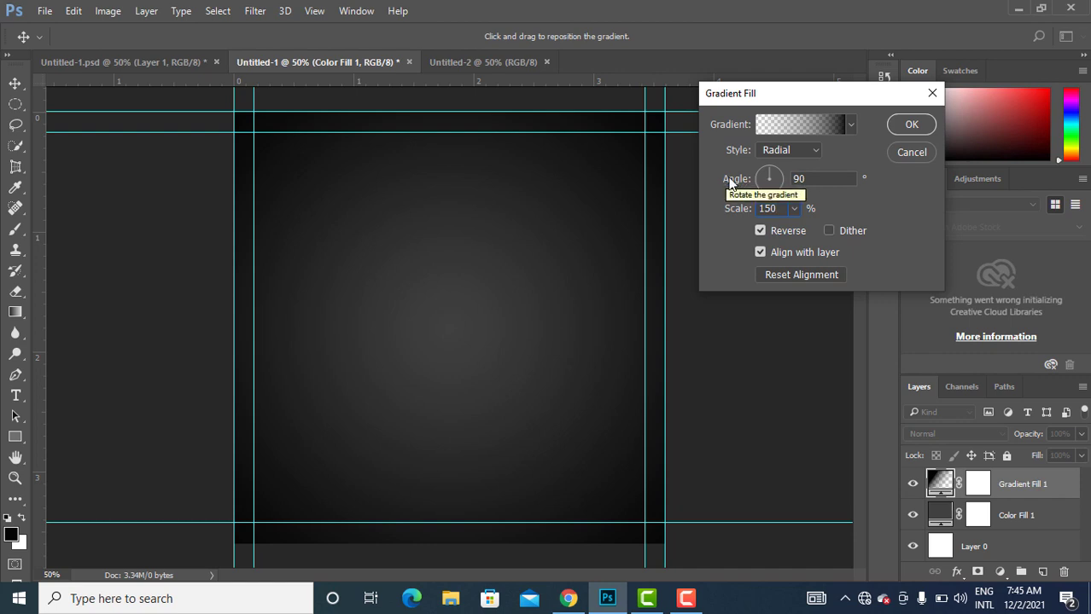
key("BackSpace")
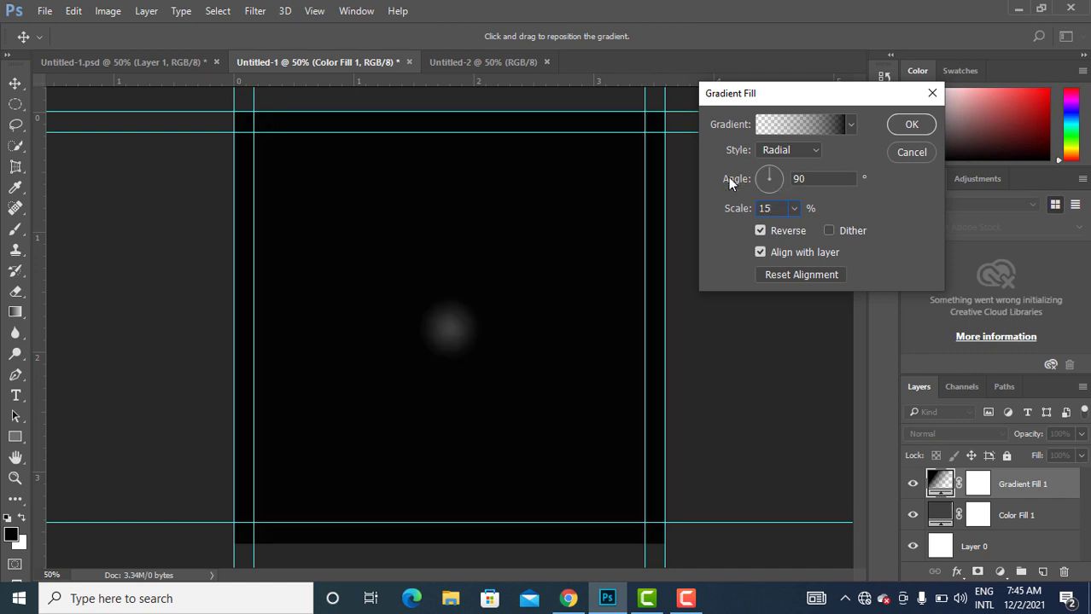
key("BackSpace")
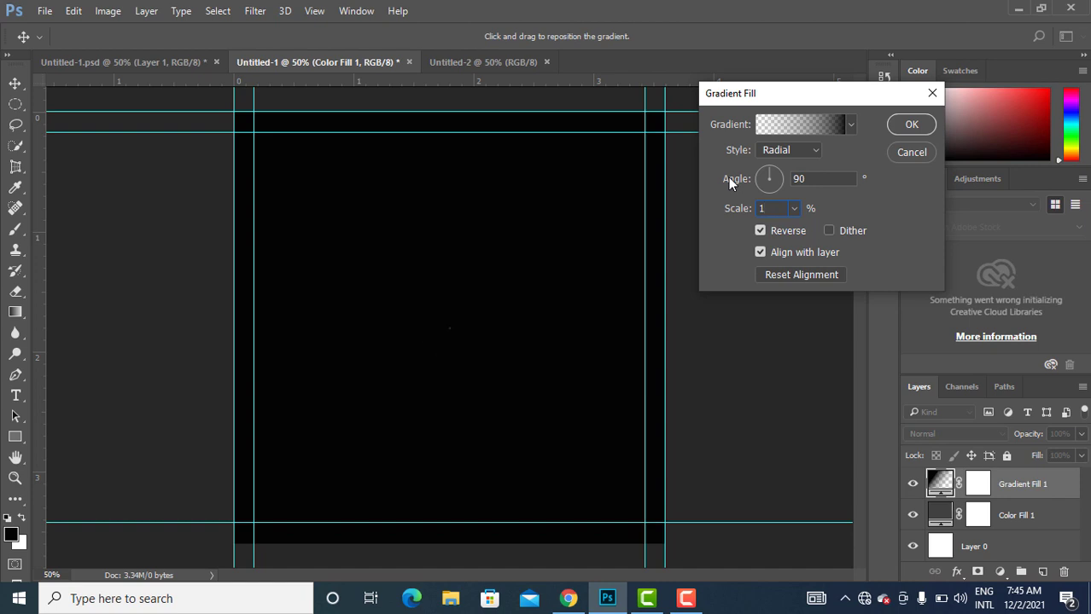
type("14")
key("BackSpace")
key("BackSpace")
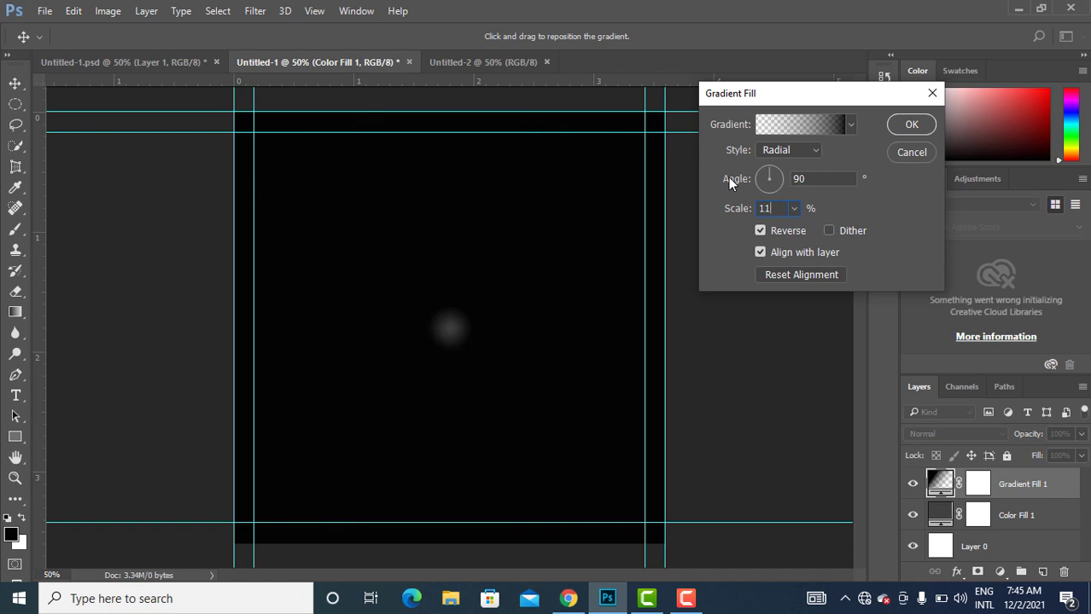
type("40")
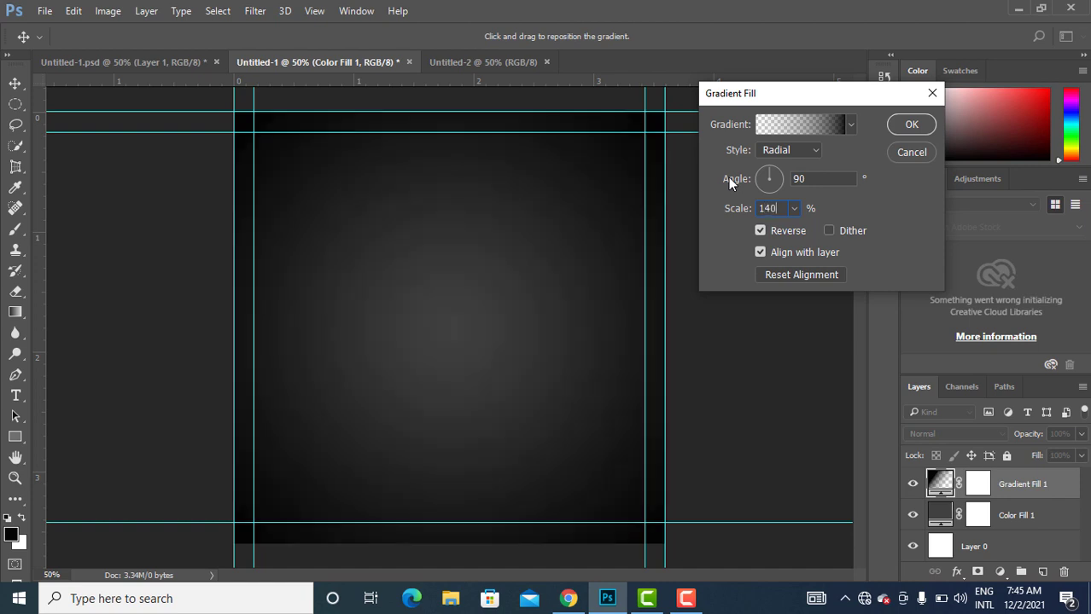
left_click(912, 126)
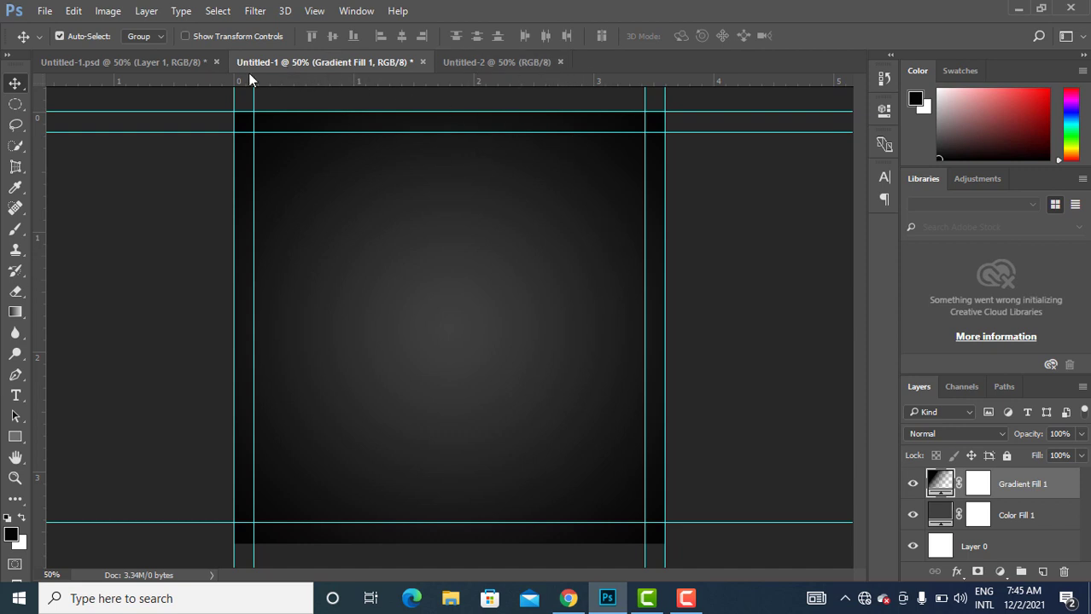
Switch to the Untitled-1.psd document to view the finished car rental design.
left_click(491, 61)
left_click(170, 62)
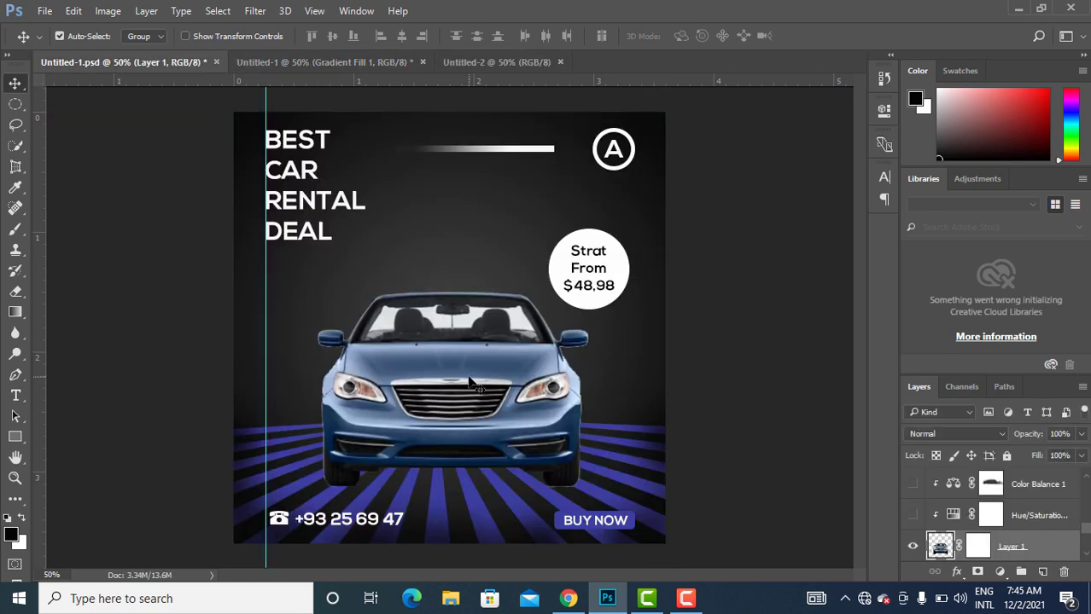
Copy the car layer into the Untitled-1 document with the gradient background and scale it to about 90% around its centre.
left_click_drag(467, 382, 466, 358)
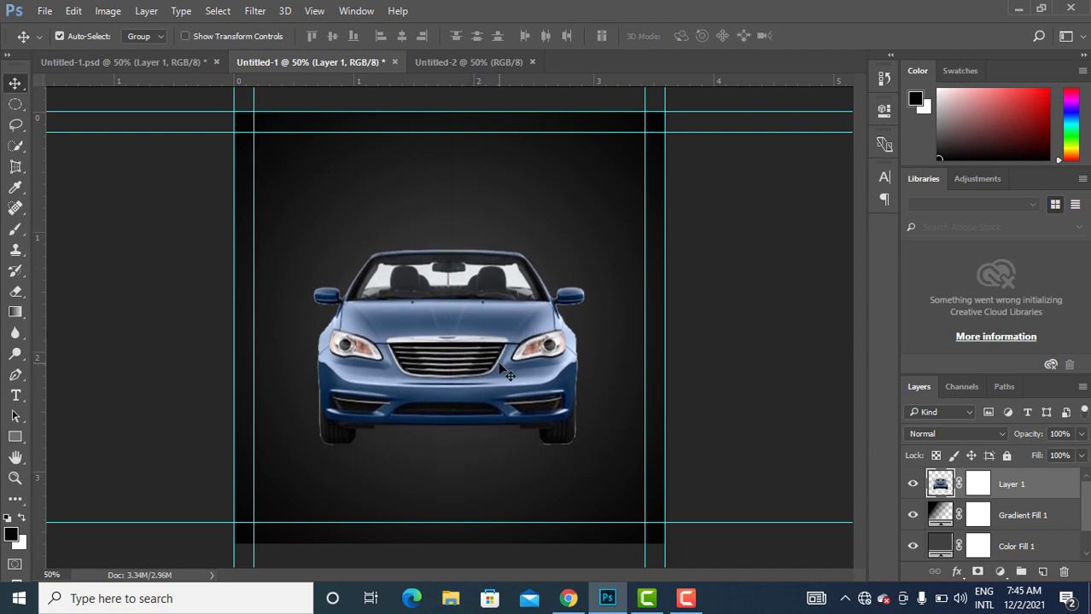
key("ctrl")
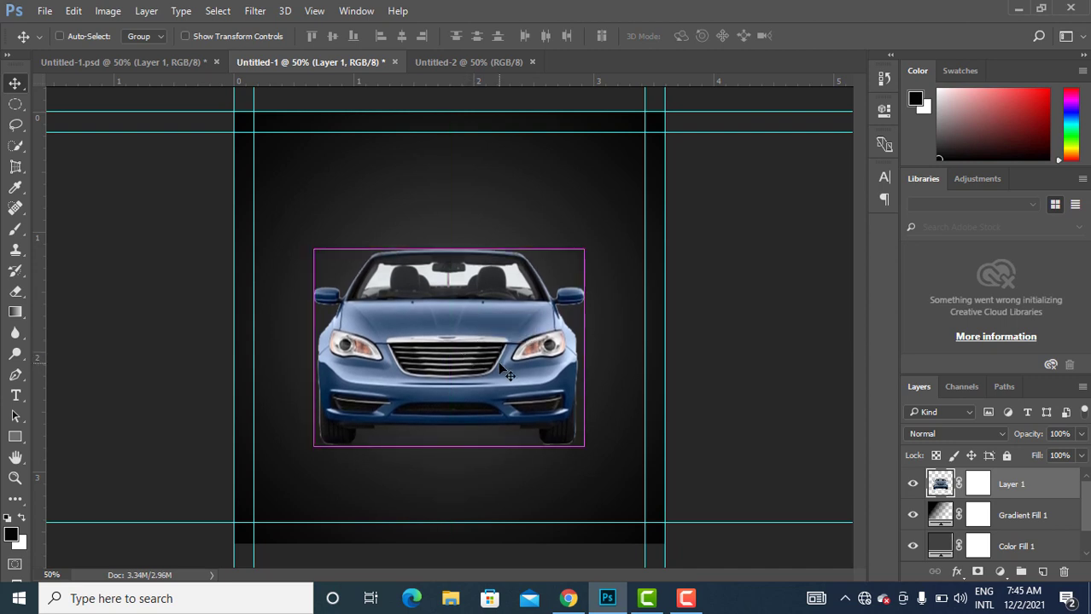
key("ctrl+t")
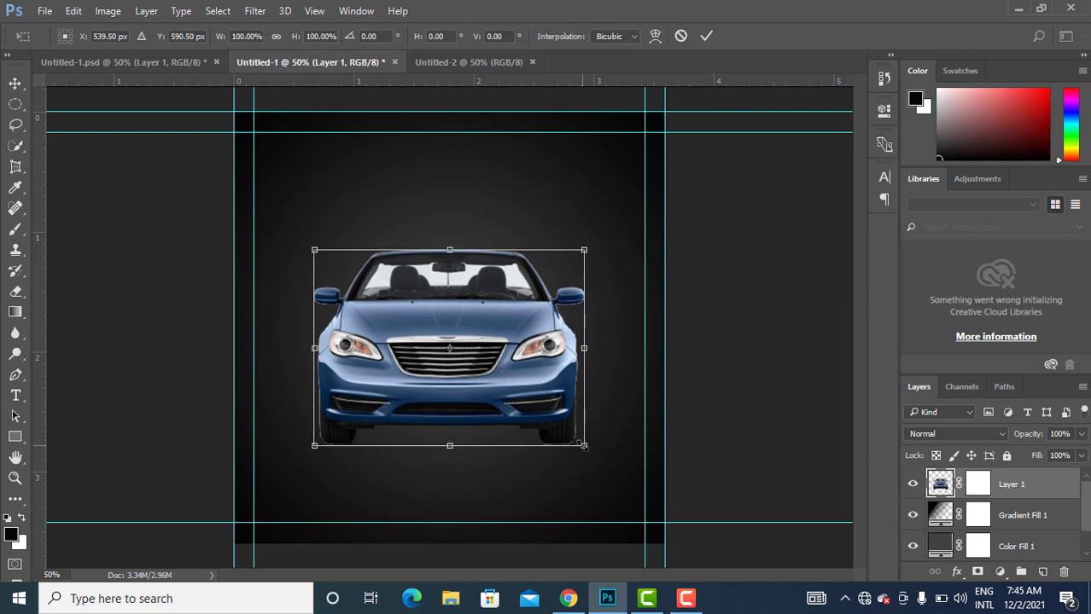
mouse_move(580, 442)
left_mouse_down()
mouse_move(559, 426)
mouse_move(570, 436)
left_mouse_up()
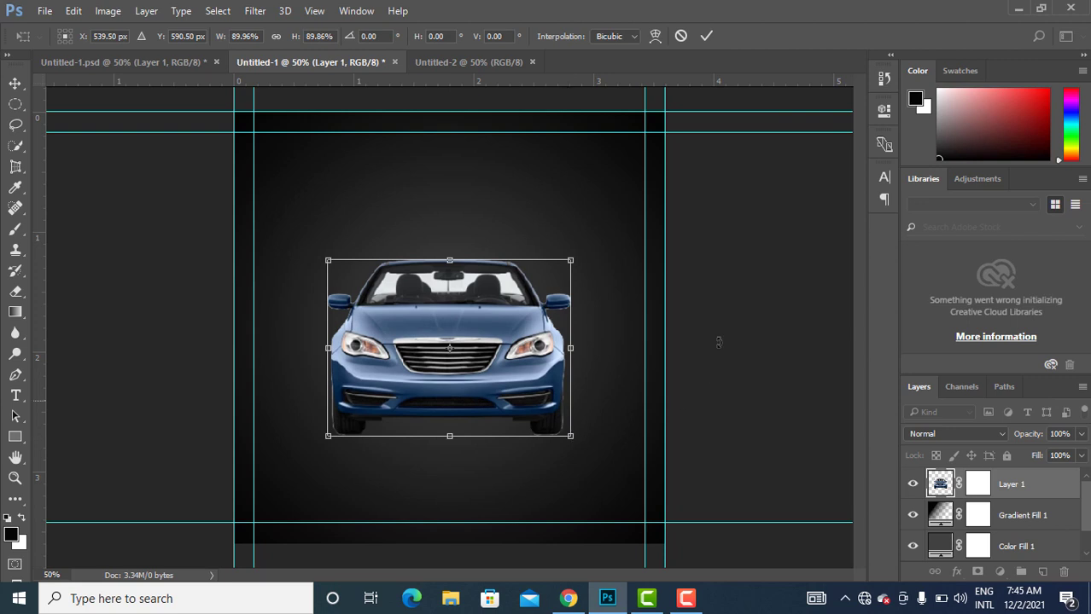
left_click(704, 36)
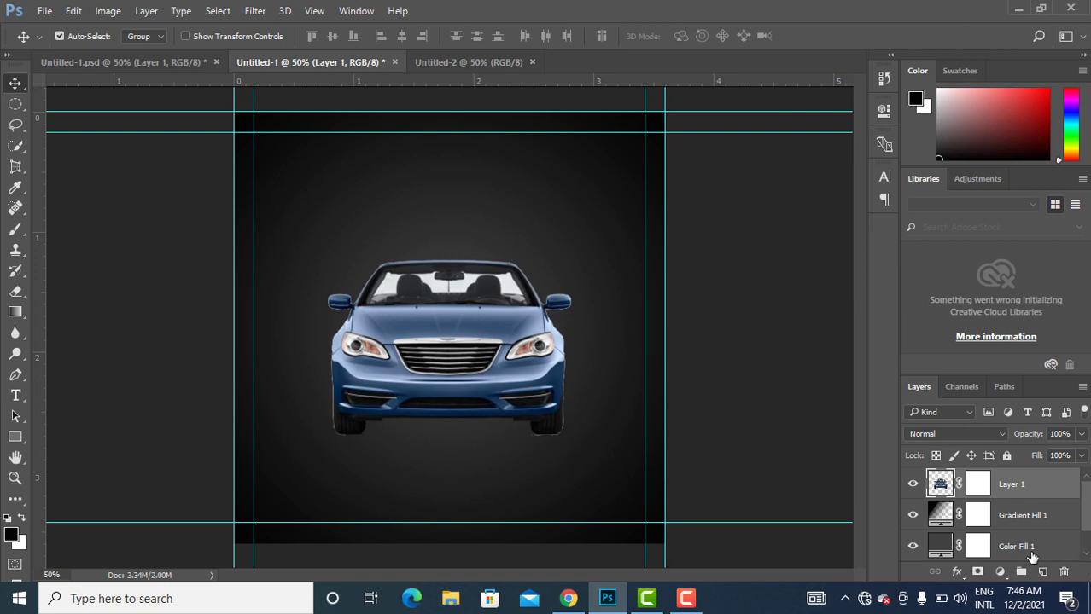
Group the car layer together with Gradient Fill 1, Color Fill 1 and Layer 0.
scroll(1067, 547, "down", 1)
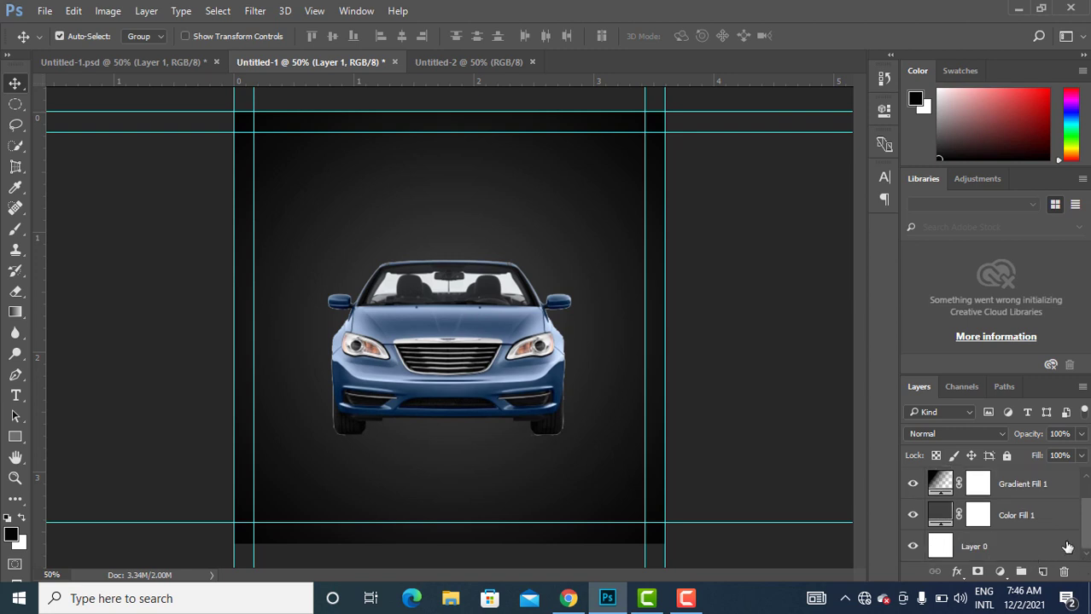
left_click(985, 552, "ctrl")
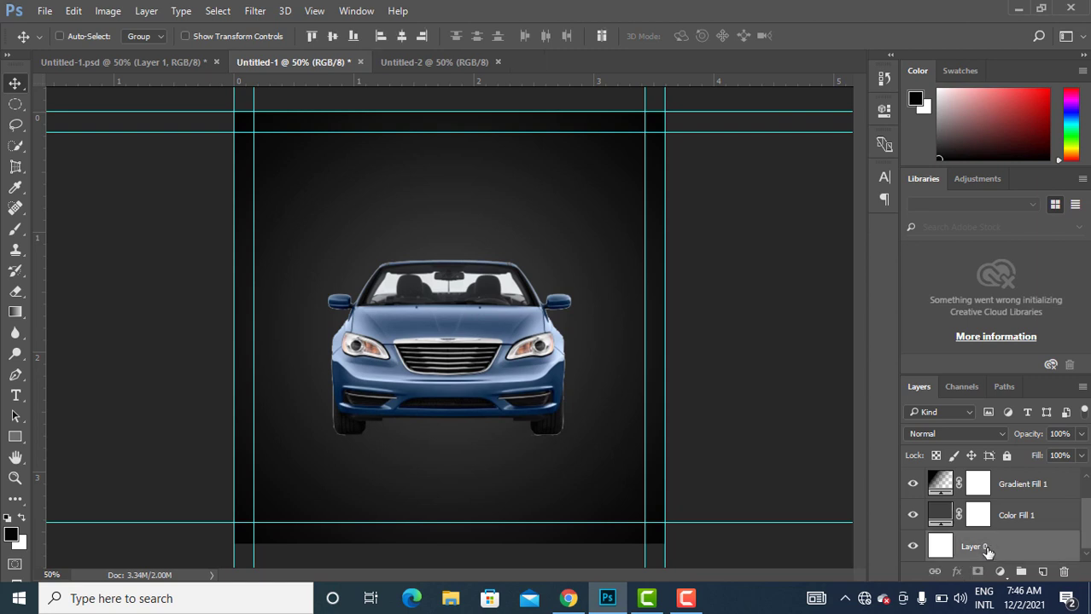
left_click(1016, 488, "ctrl")
left_click(1013, 517, "ctrl")
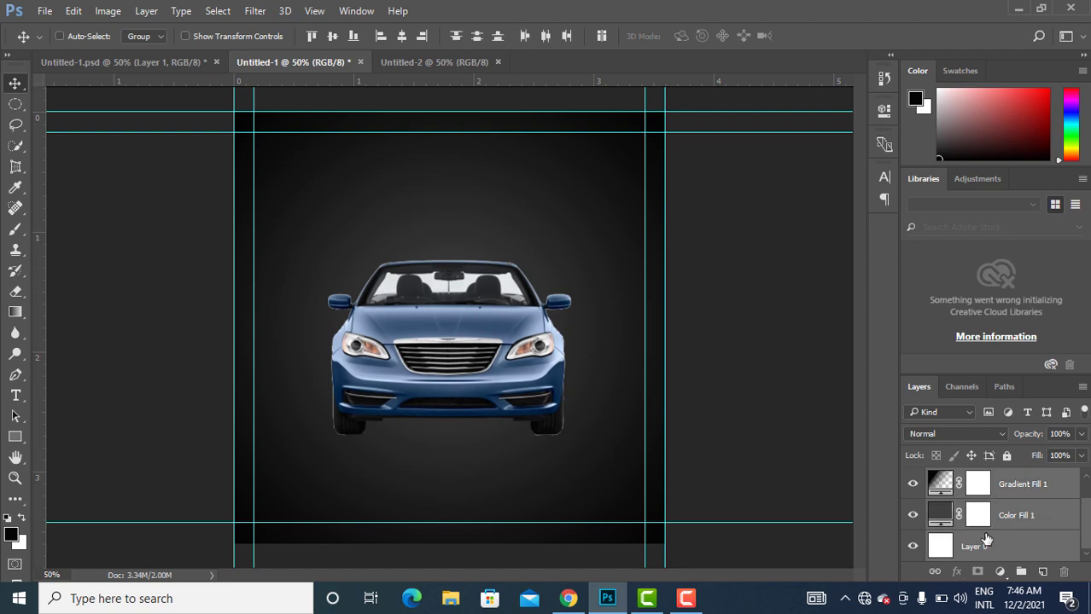
key("ctrl+g")
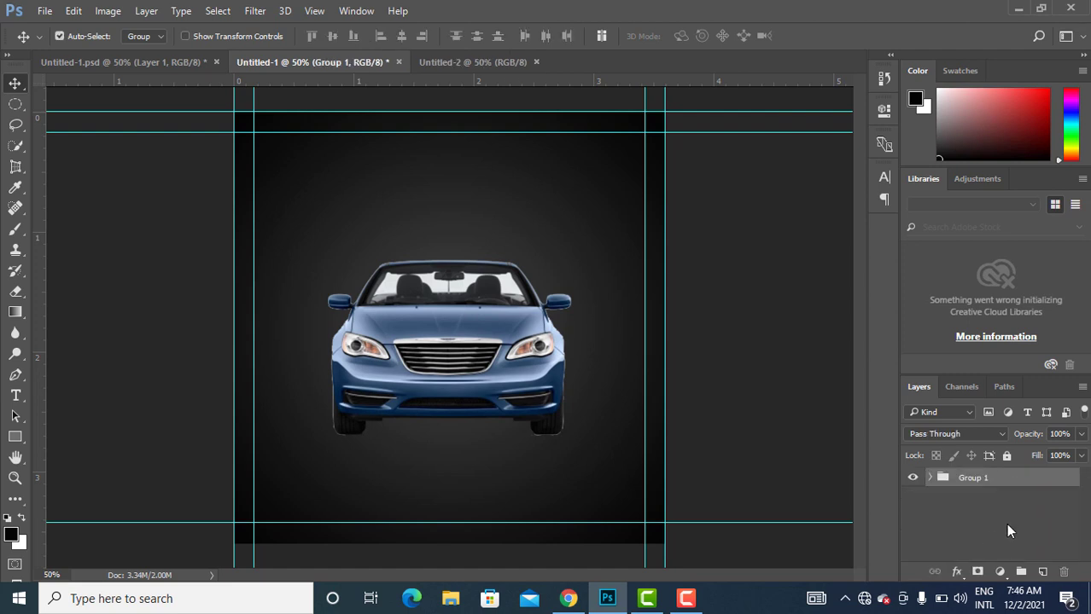
Move the car's Layer 1 out of Group 1 so it sits above the group, and collapse the group.
left_click(929, 478)
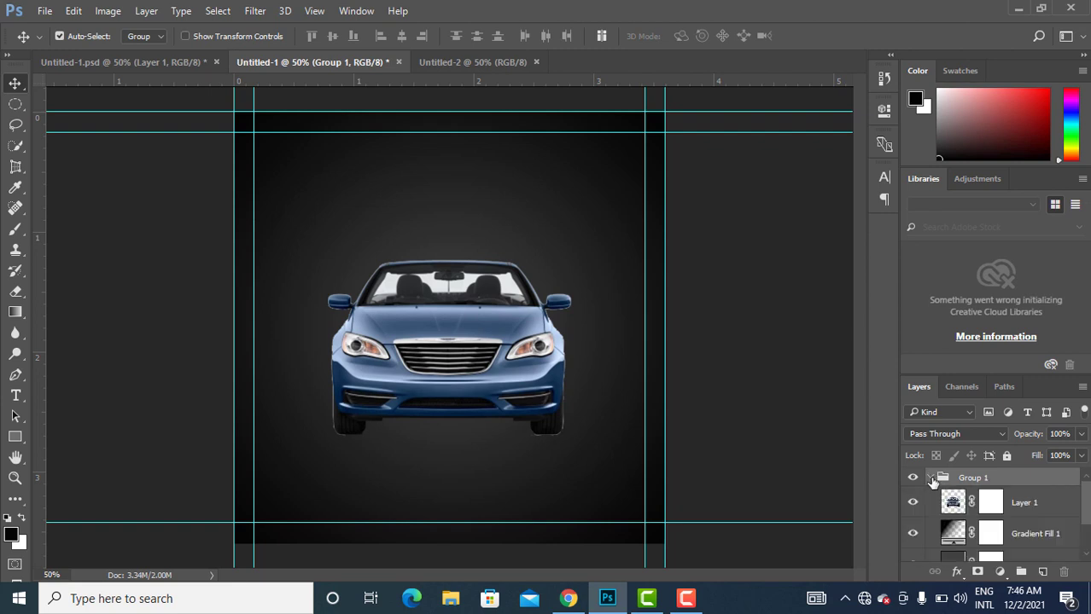
left_click_drag(1023, 510, 997, 472)
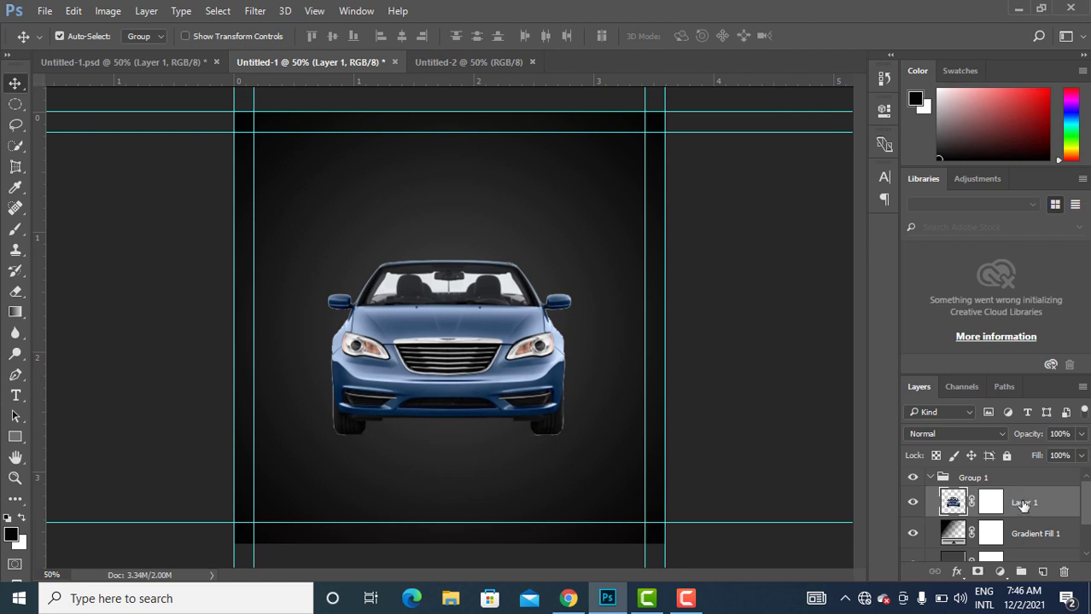
left_click_drag(1023, 507, 1007, 472)
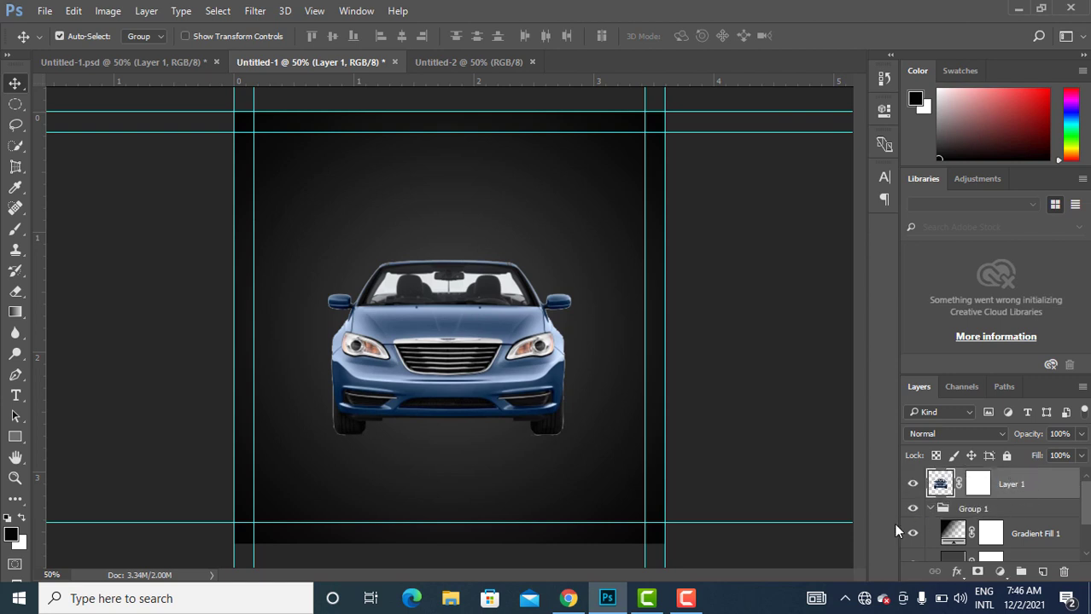
left_click(933, 509)
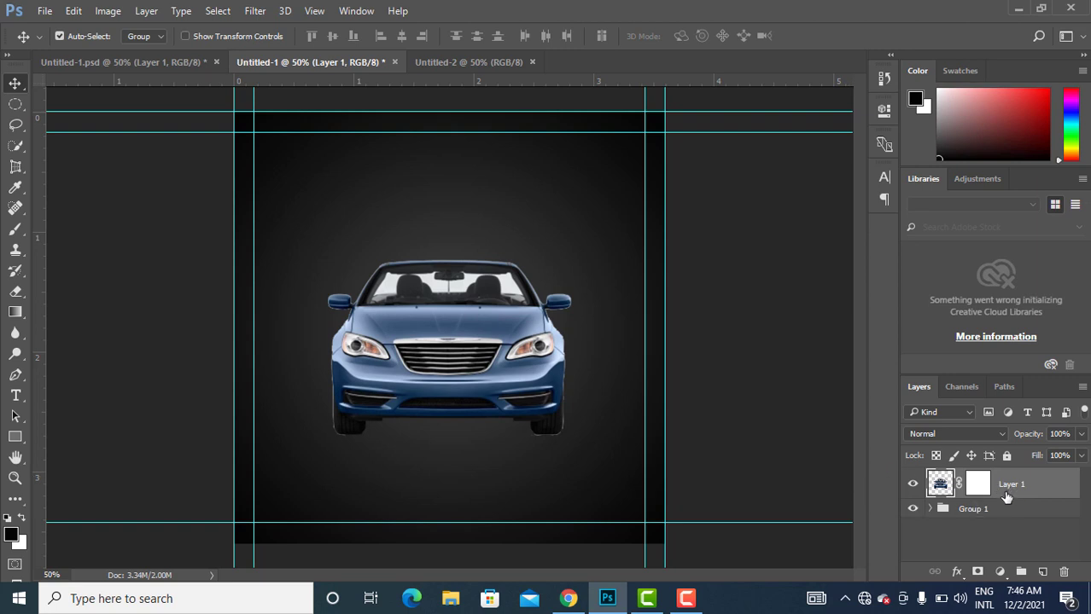
Add a Hue/Saturation adjustment layer above the car and clip it to Layer 1.
left_click(1000, 571)
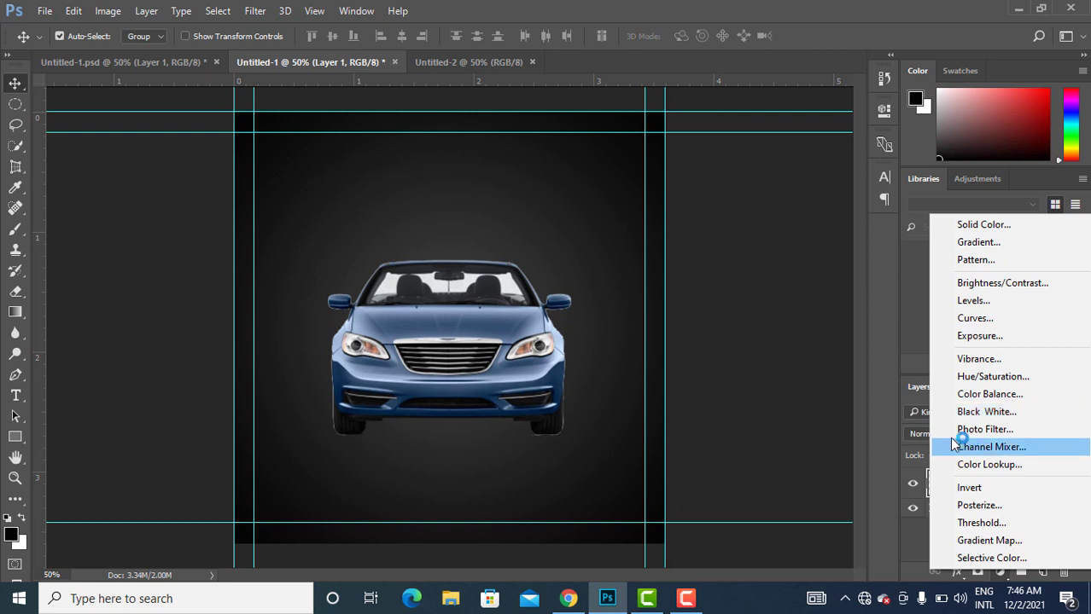
left_click(1000, 378)
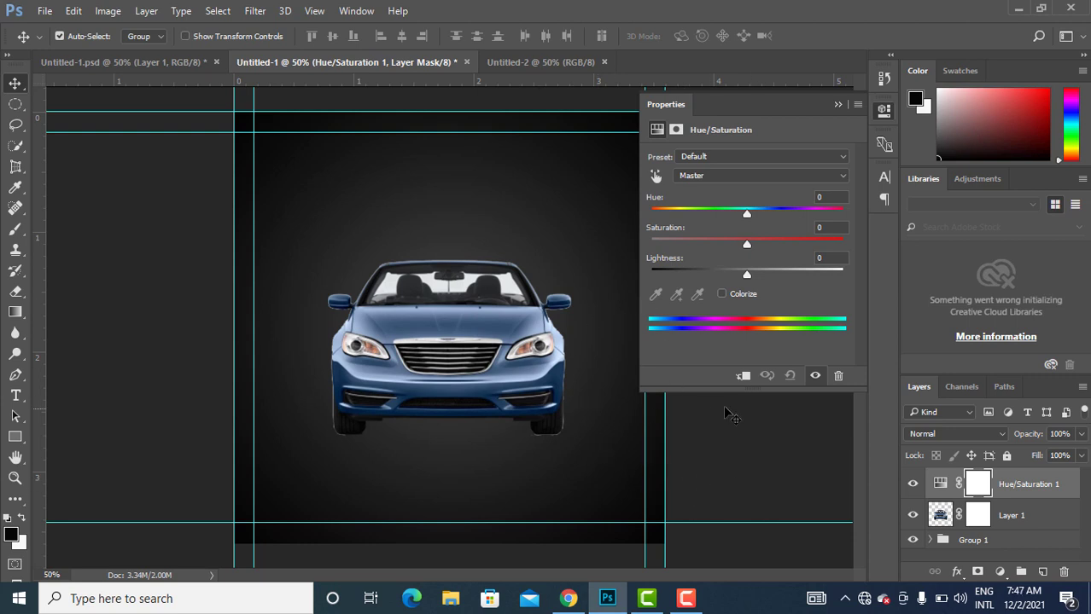
left_click(743, 377)
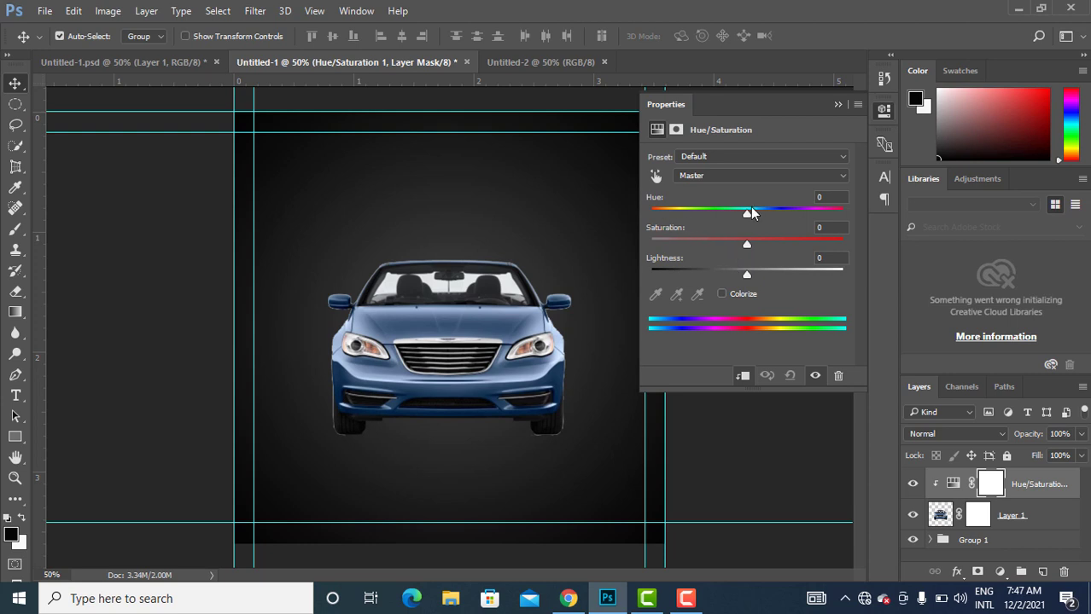
Set the hue of the Blues range to 60 in the Hue/Saturation adjustment and close its properties.
left_click(843, 177)
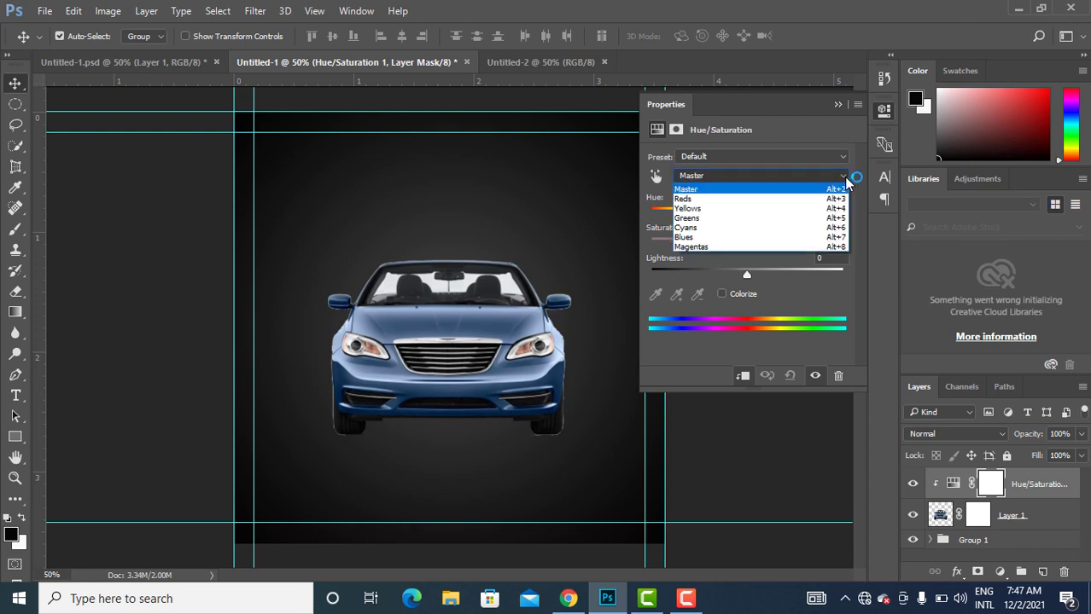
left_click(694, 237)
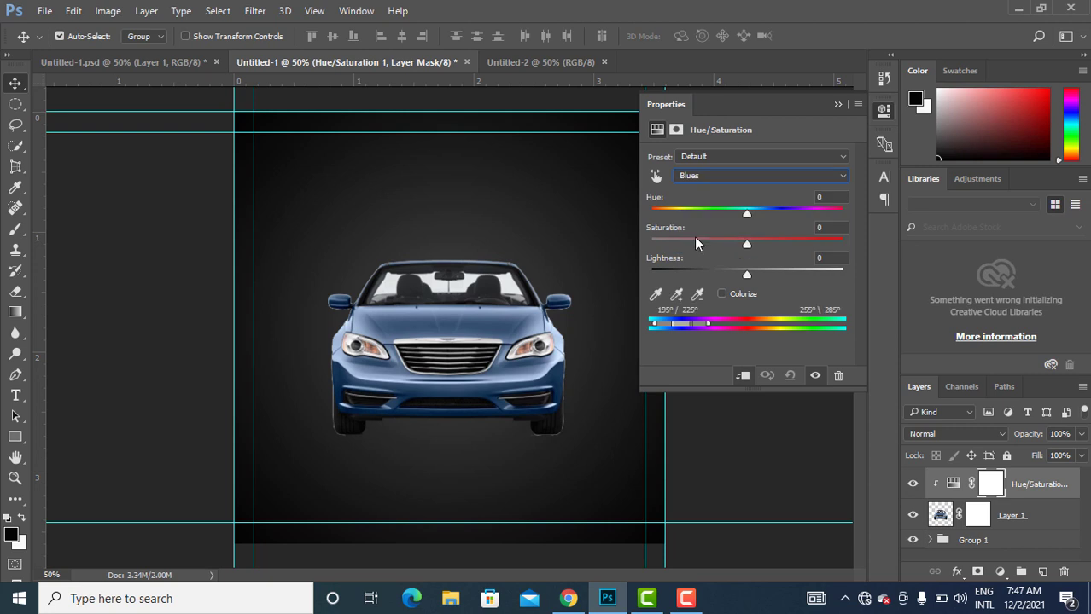
left_click(829, 198)
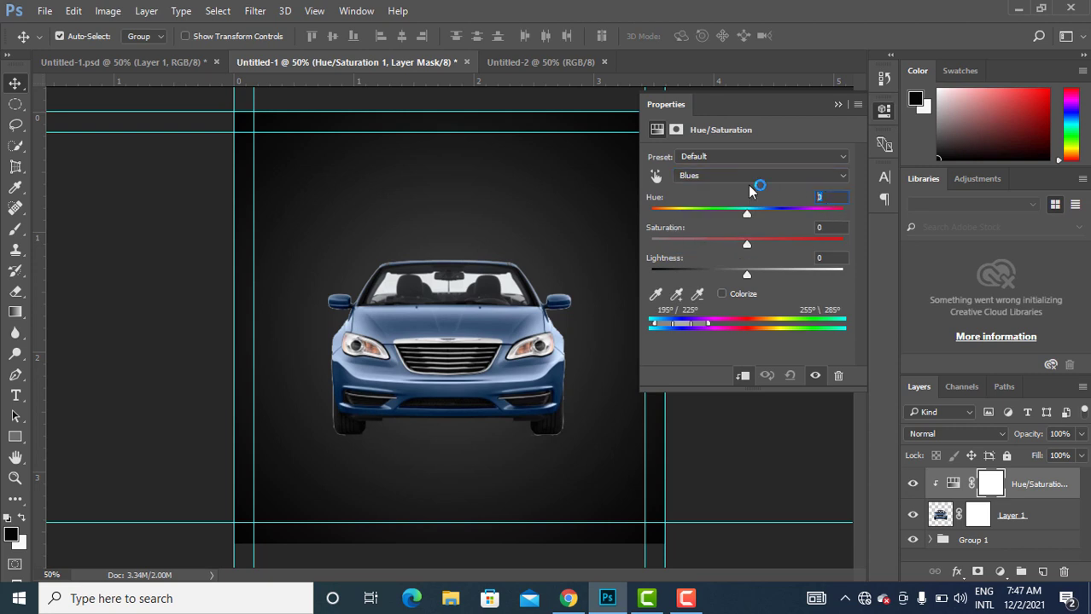
type("60")
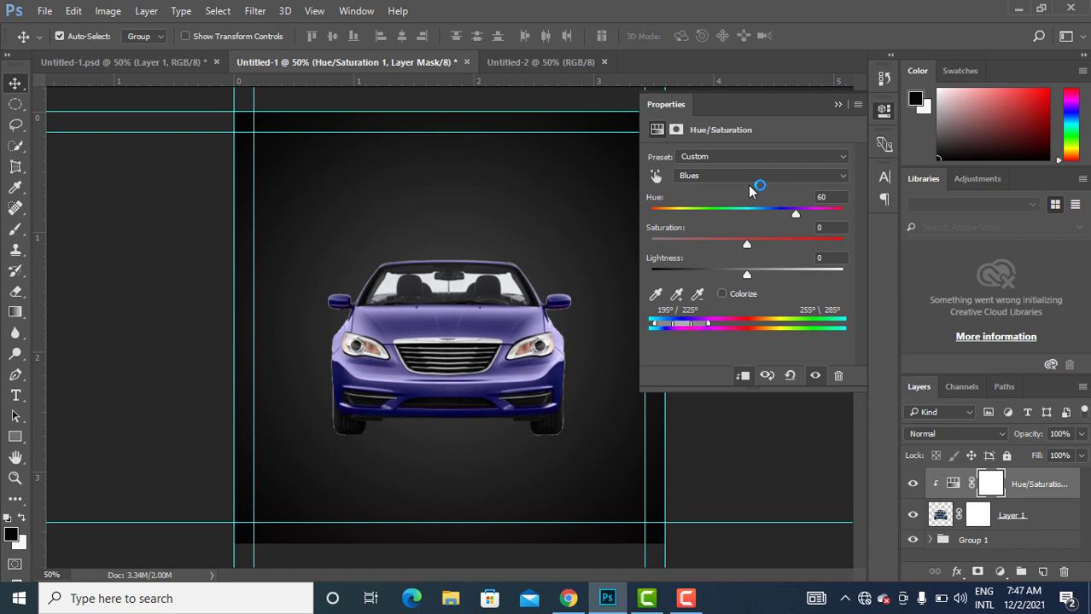
left_click(838, 104)
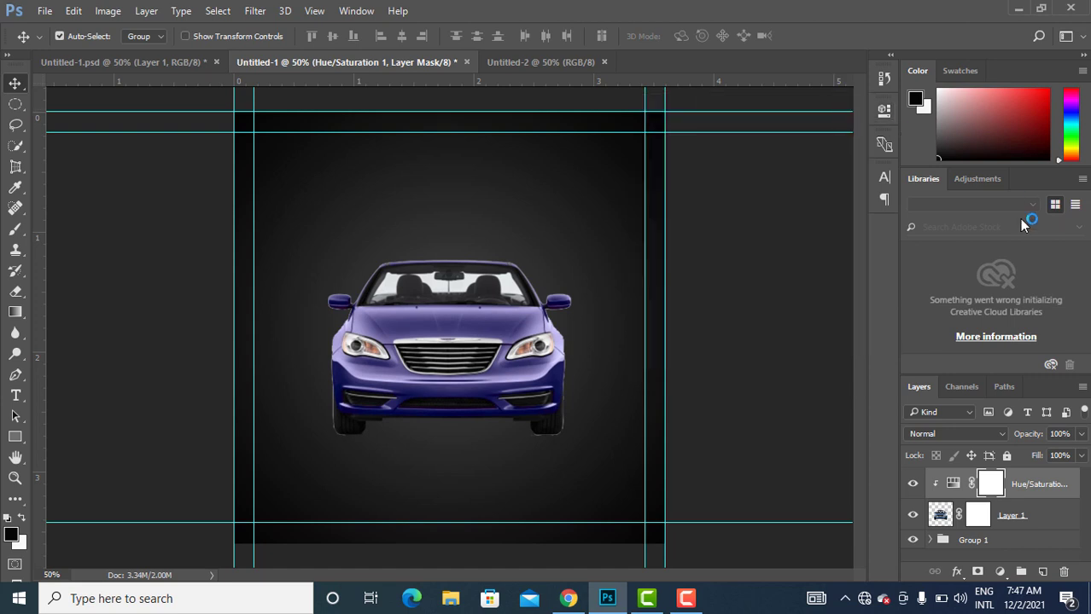
Add a Color Balance adjustment clipped to the car, with the Highlights Yellow–Blue value set to 60.
left_click(1000, 572)
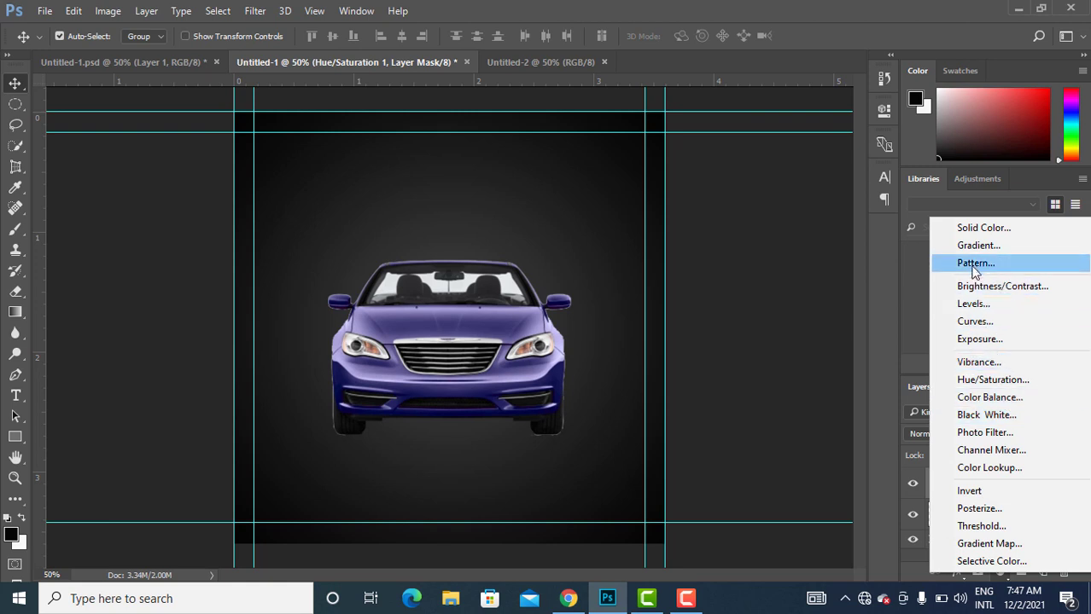
left_click(990, 398)
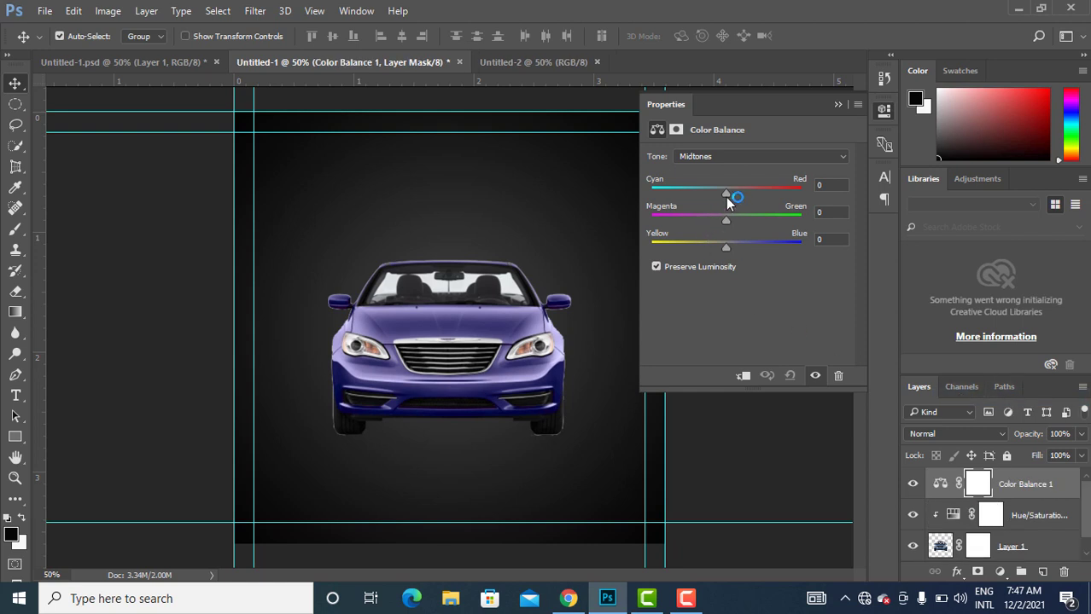
left_click(827, 156)
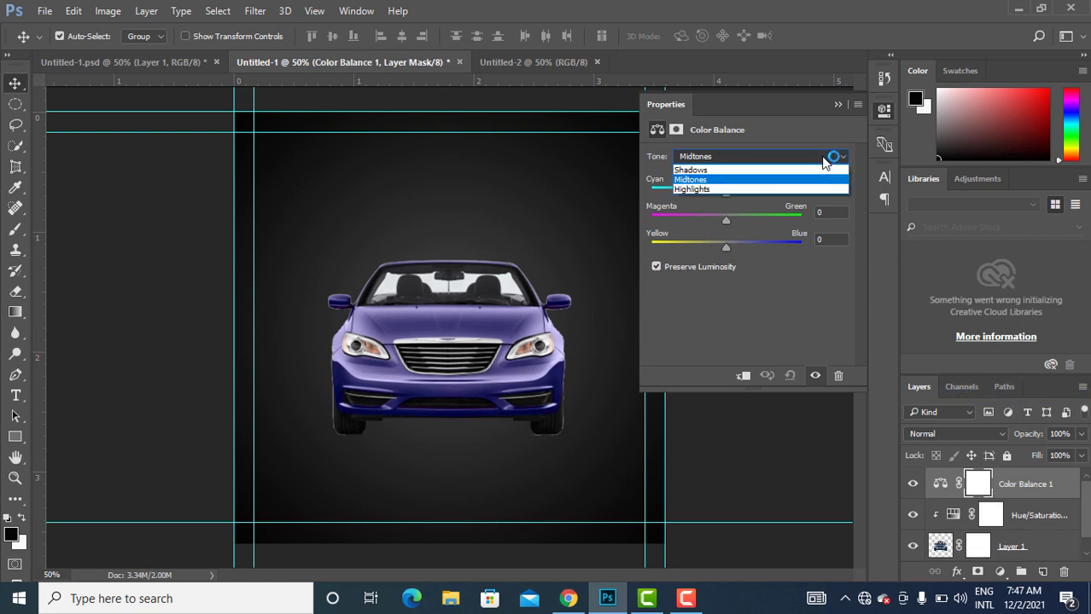
left_click(706, 187)
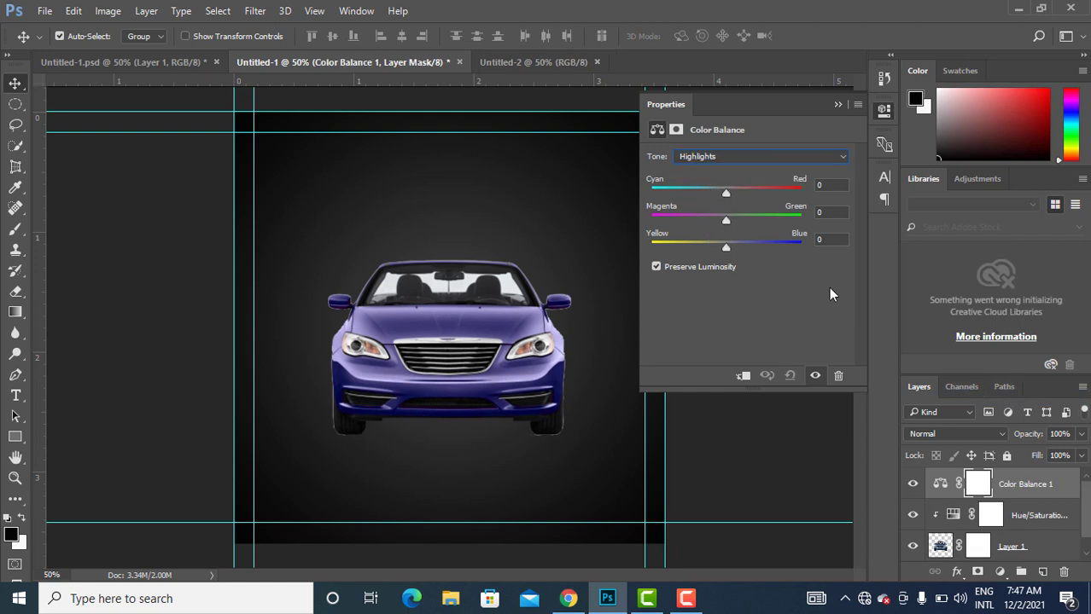
left_click(824, 240)
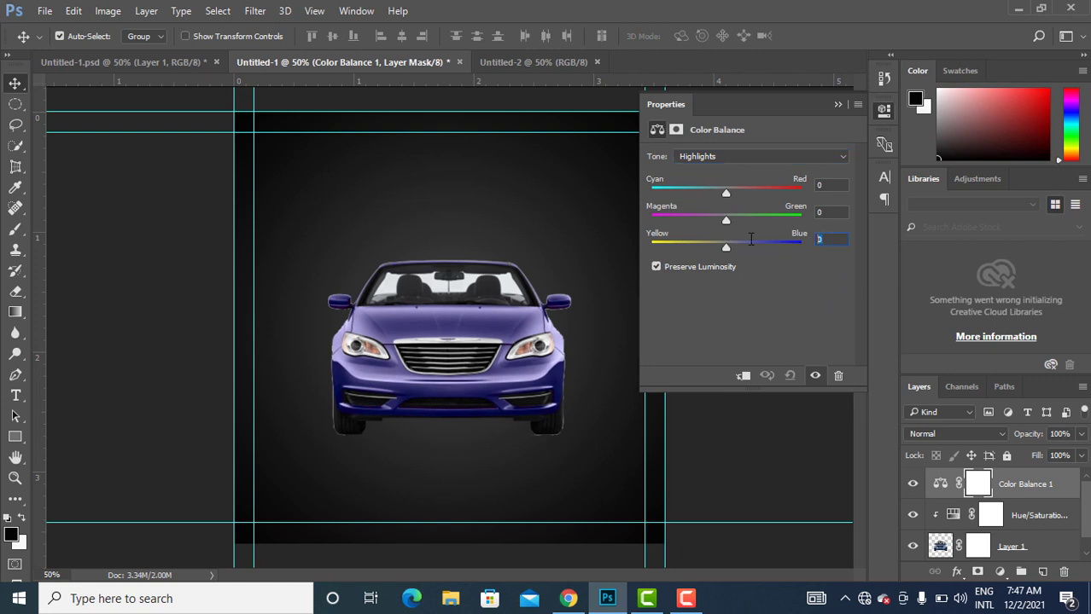
type("60")
left_click(744, 377)
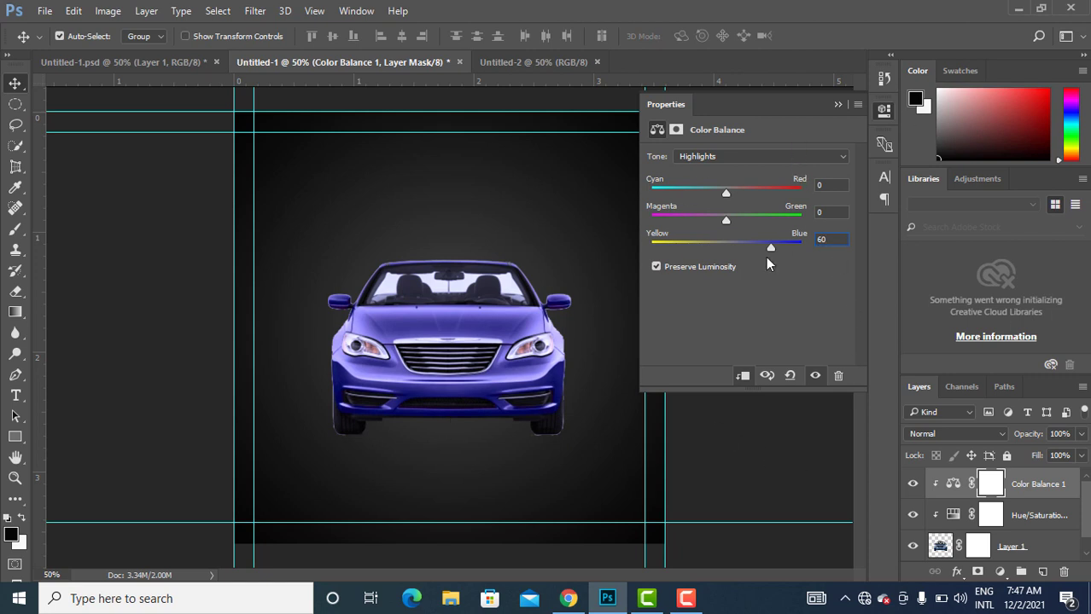
left_click(834, 105)
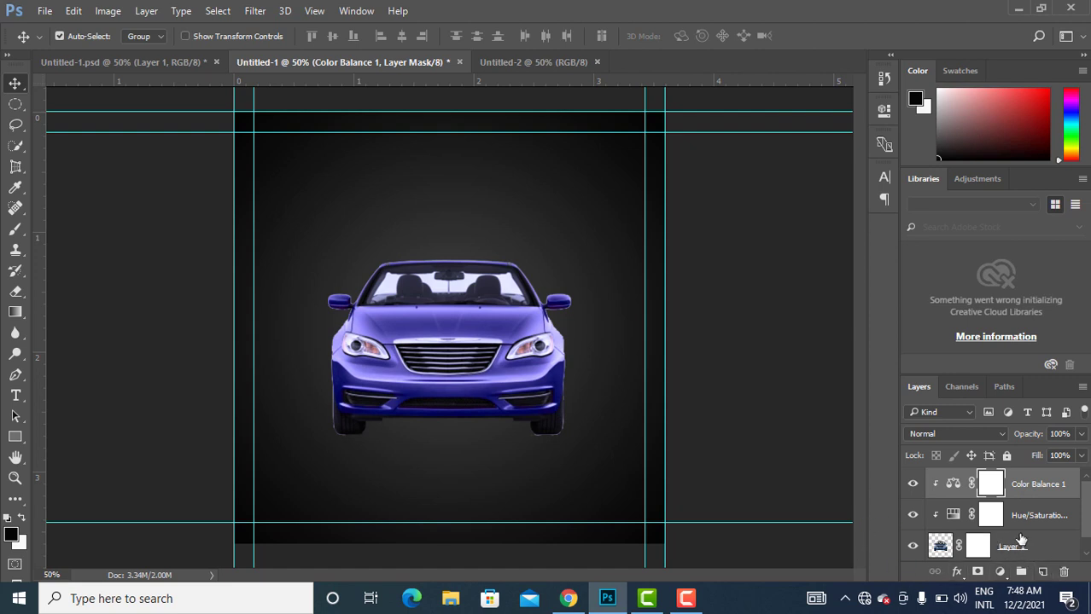
Group the car layer with its Hue/Saturation and Color Balance adjustments, and toggle the group's visibility off and on.
key("ctrl")
left_click(1012, 550, "ctrl")
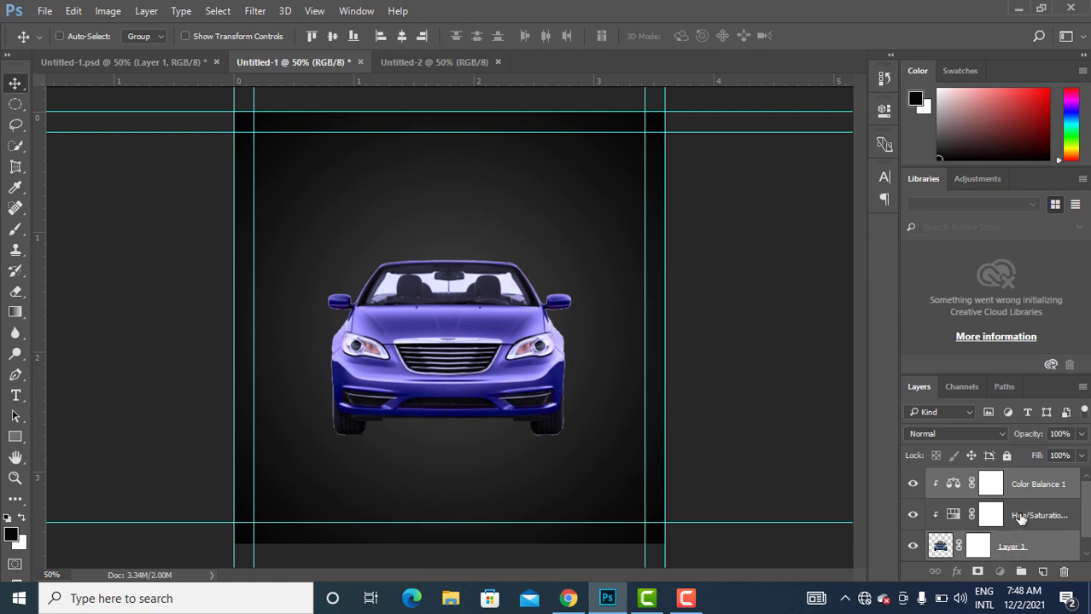
left_click(1017, 517, "ctrl")
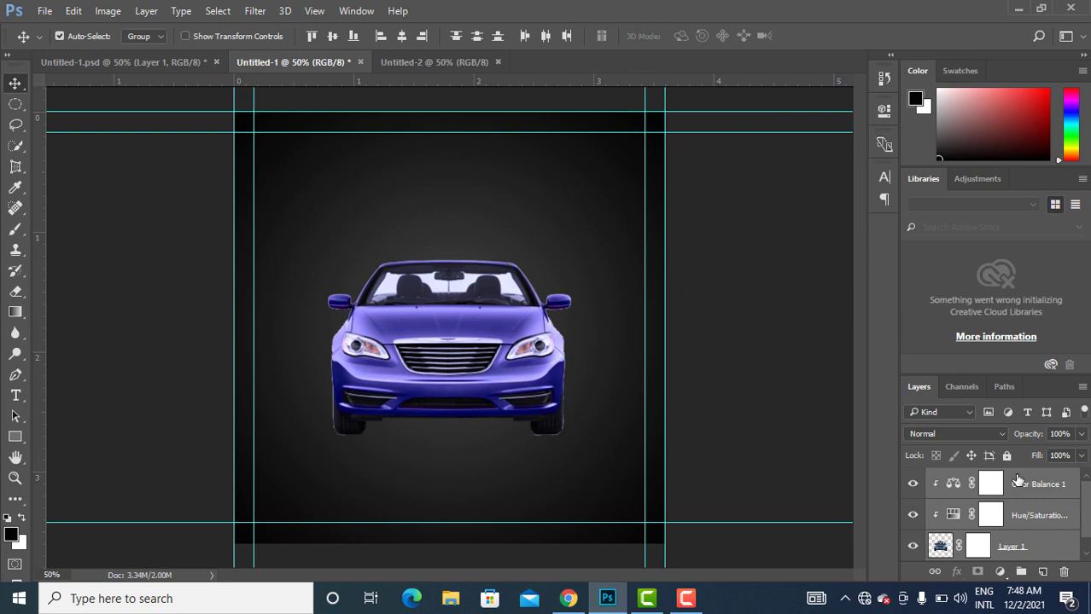
key("ctrl+g")
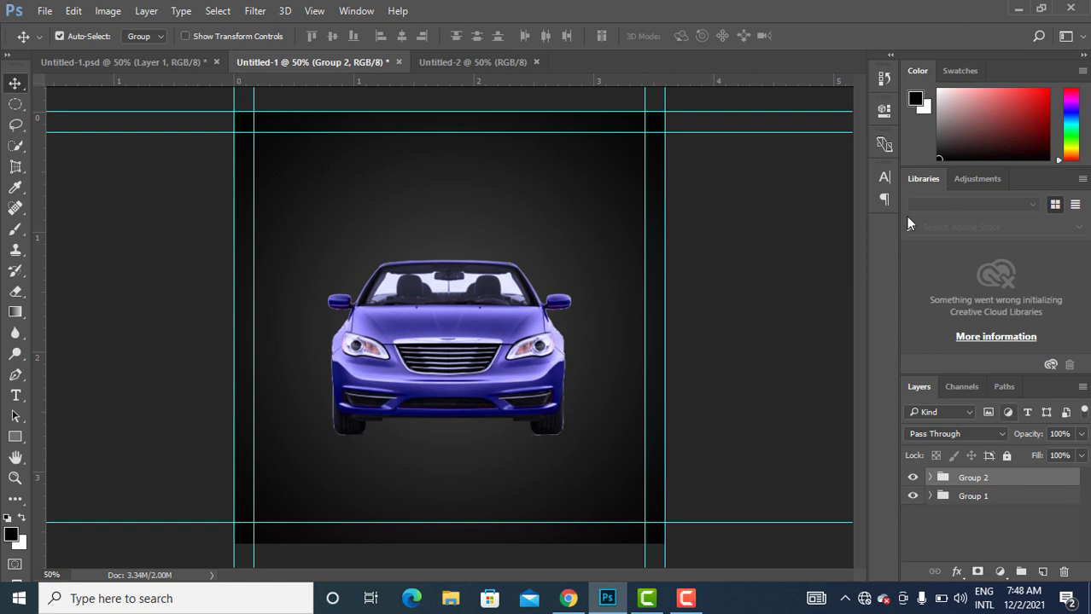
left_click(913, 479)
left_click(912, 481)
Select the Gradient Fill 1 layer in Group 1 and choose the round radial-rays preset for the Custom Shape tool.
left_click(931, 495)
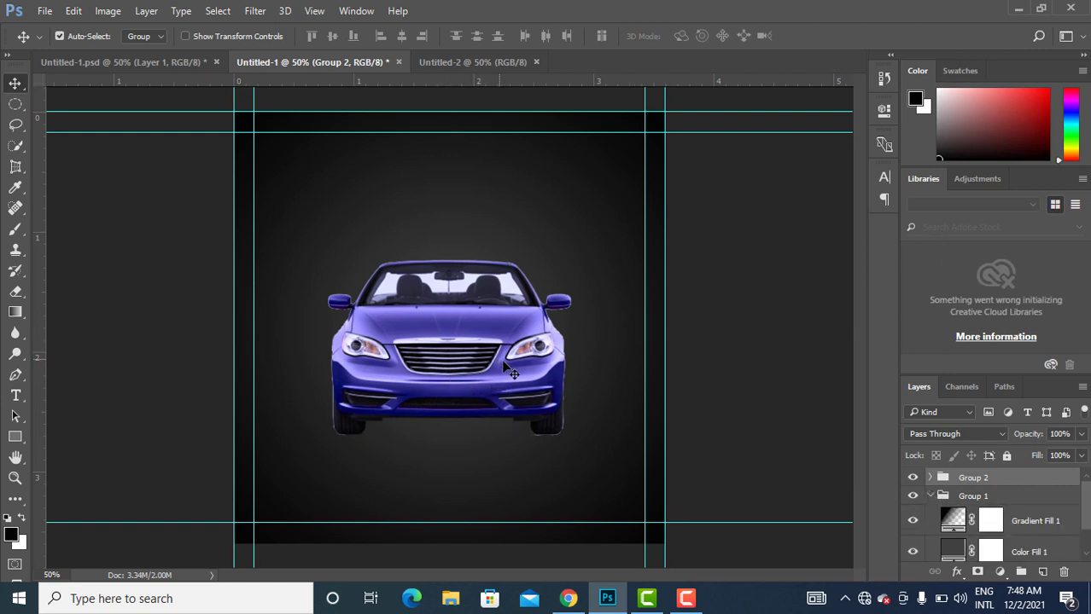
left_click(1018, 524)
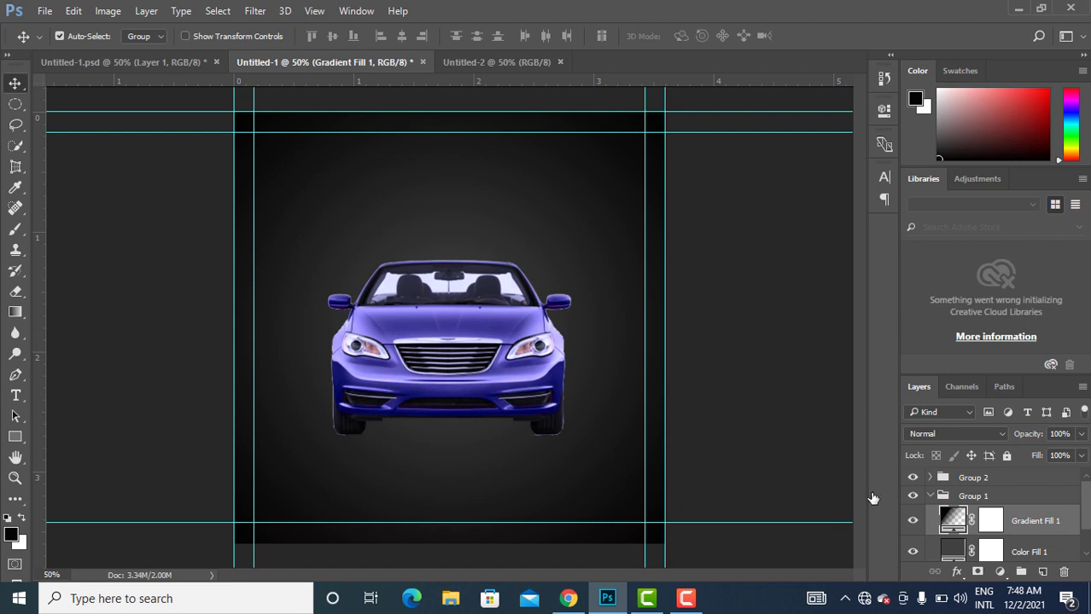
left_click(15, 437)
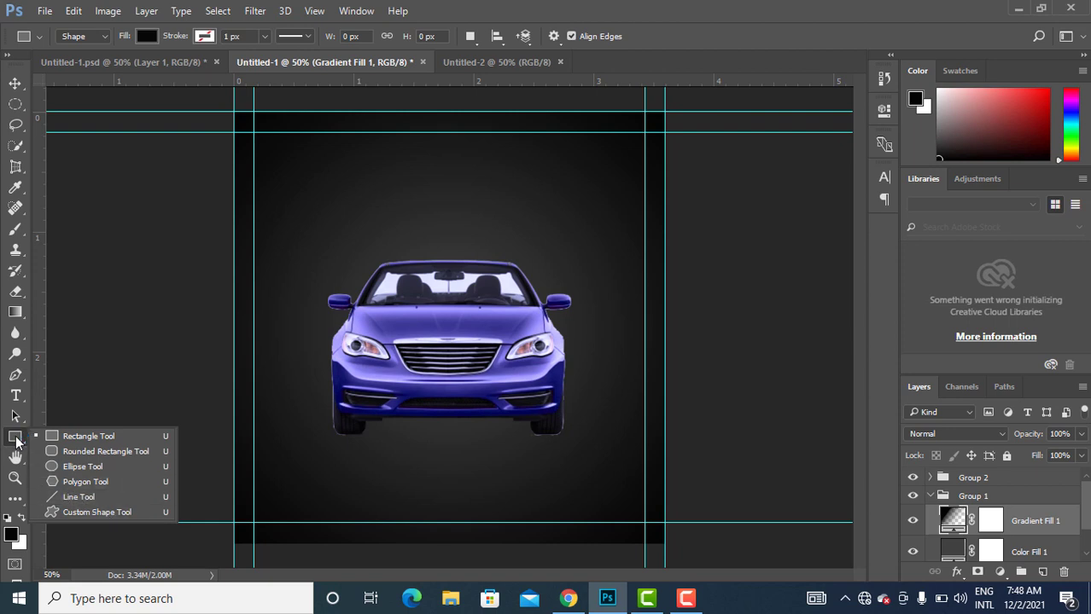
left_click(121, 513)
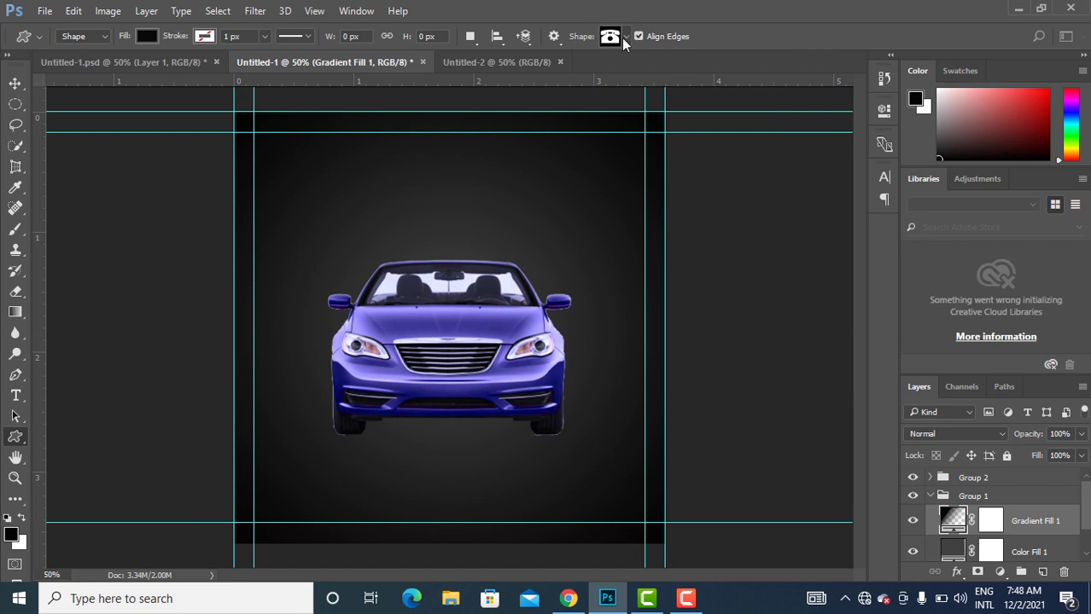
left_click(627, 39)
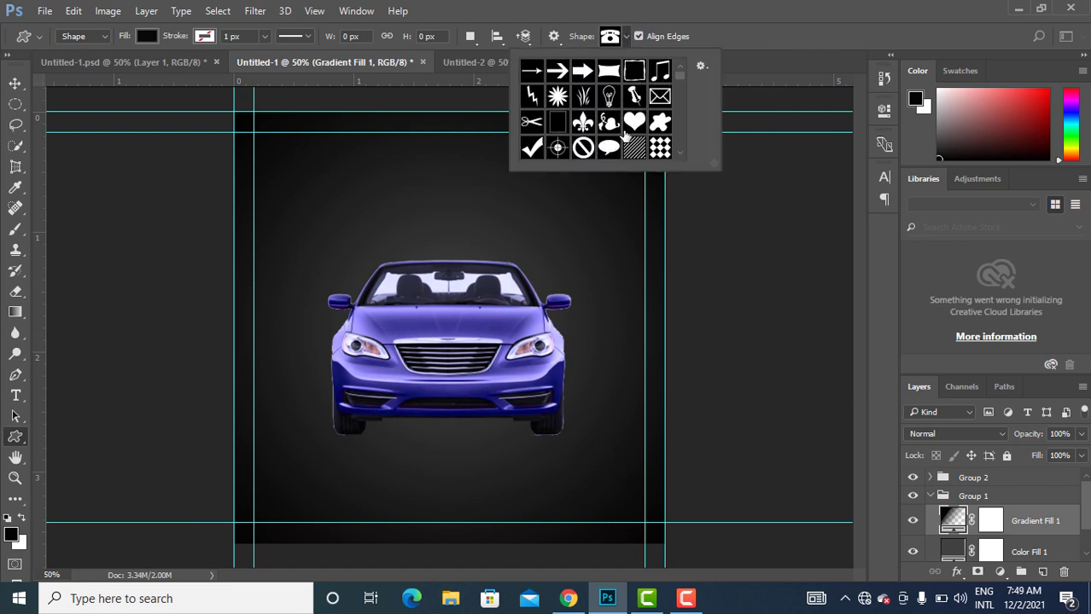
scroll(626, 134, "down", 4)
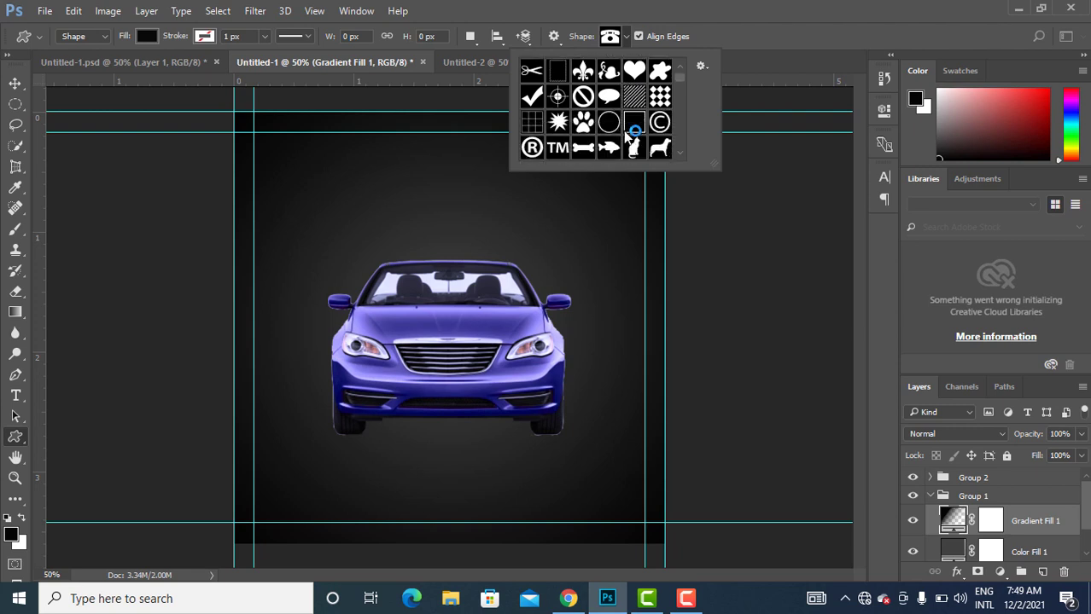
scroll(626, 134, "down", 8)
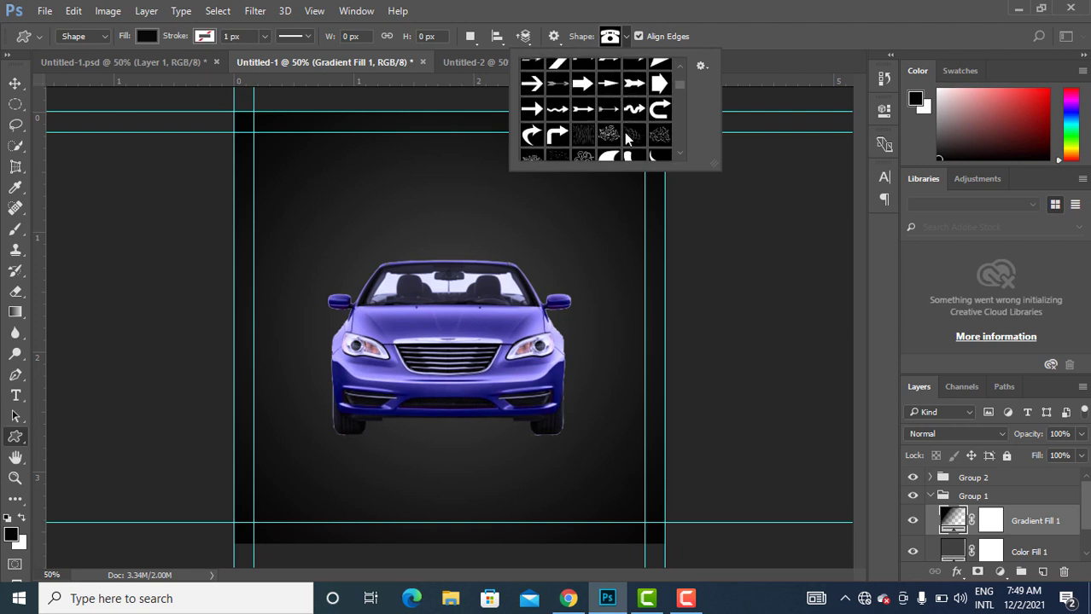
scroll(627, 136, "down", 10)
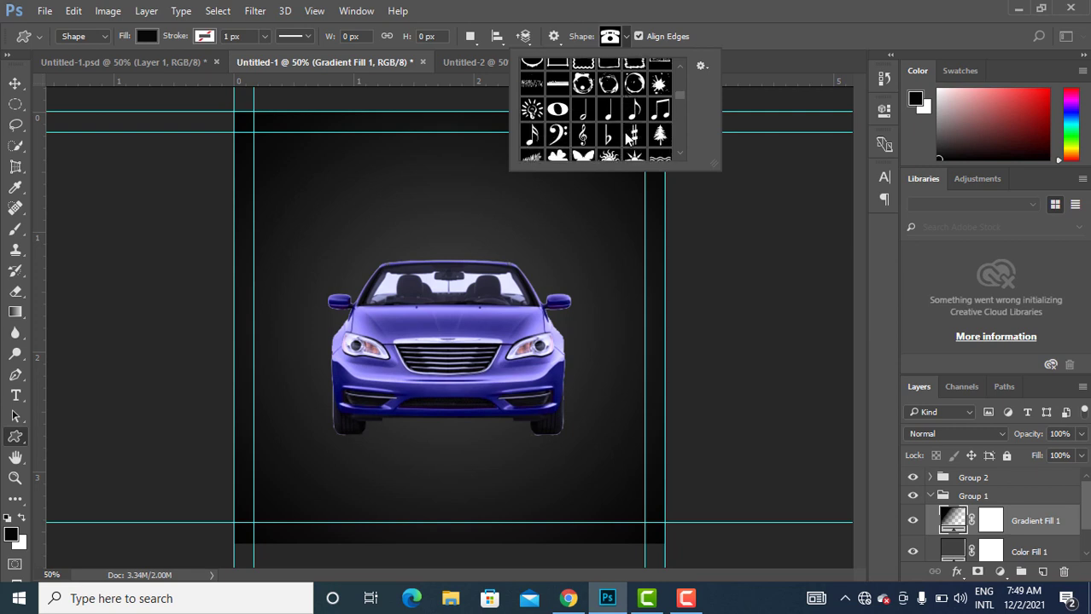
scroll(630, 139, "down", 10)
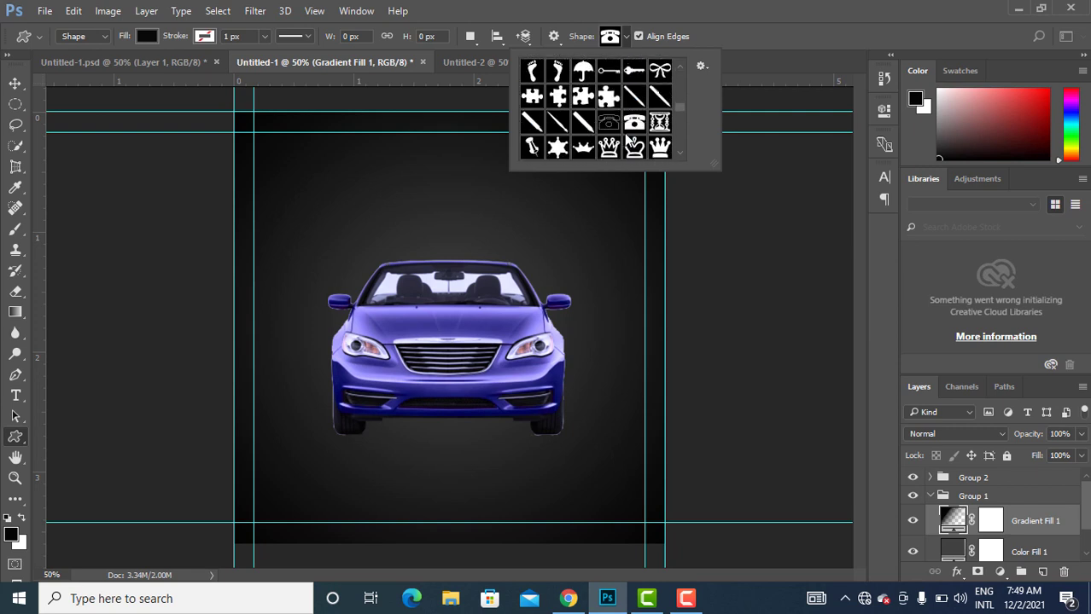
scroll(629, 136, "down", 10)
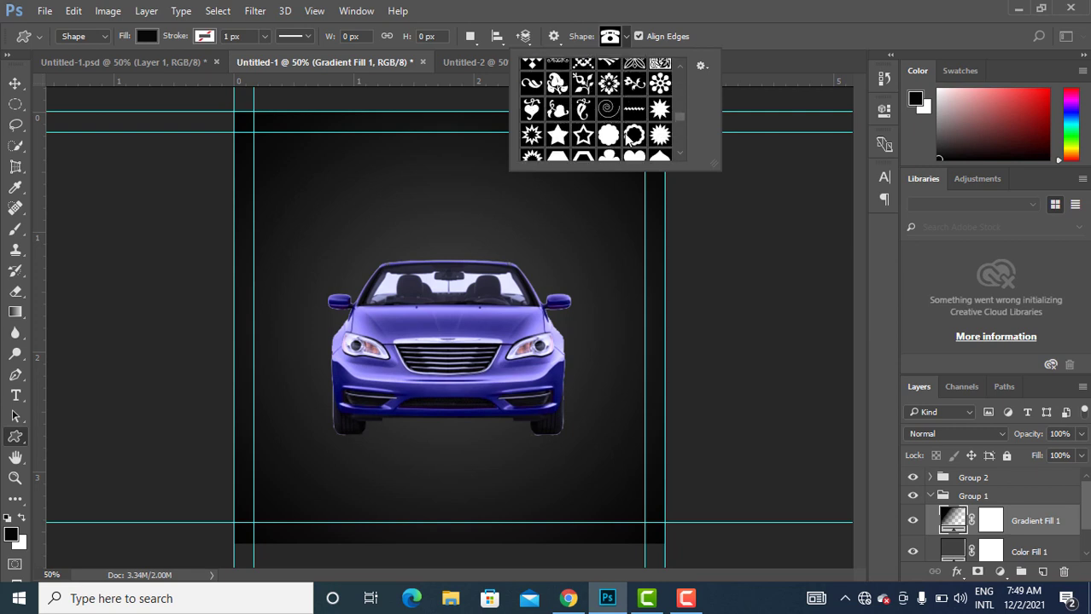
scroll(629, 138, "down", 10)
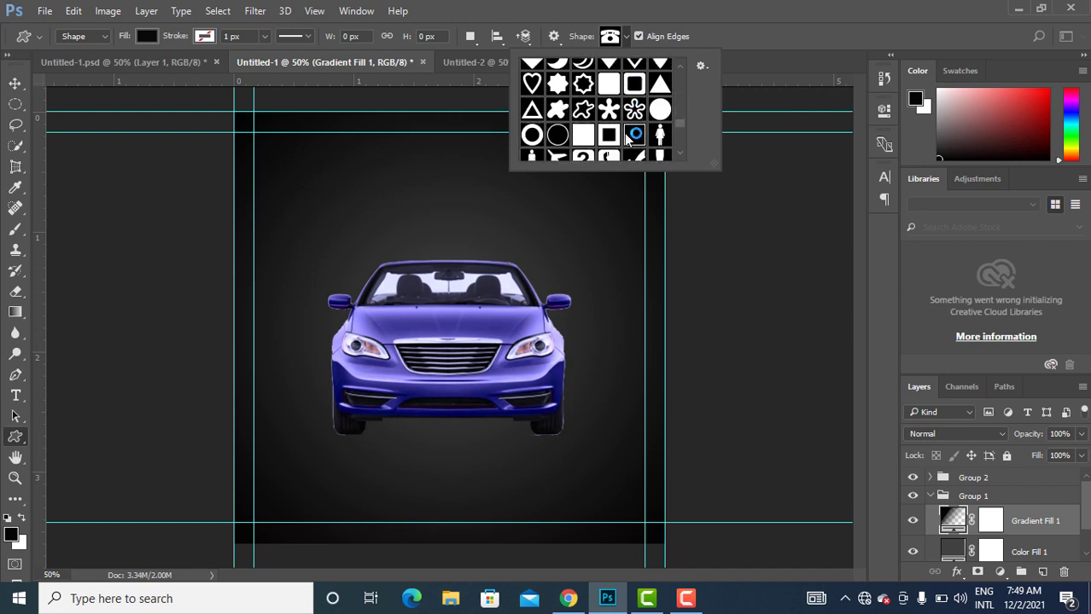
scroll(629, 138, "down", 10)
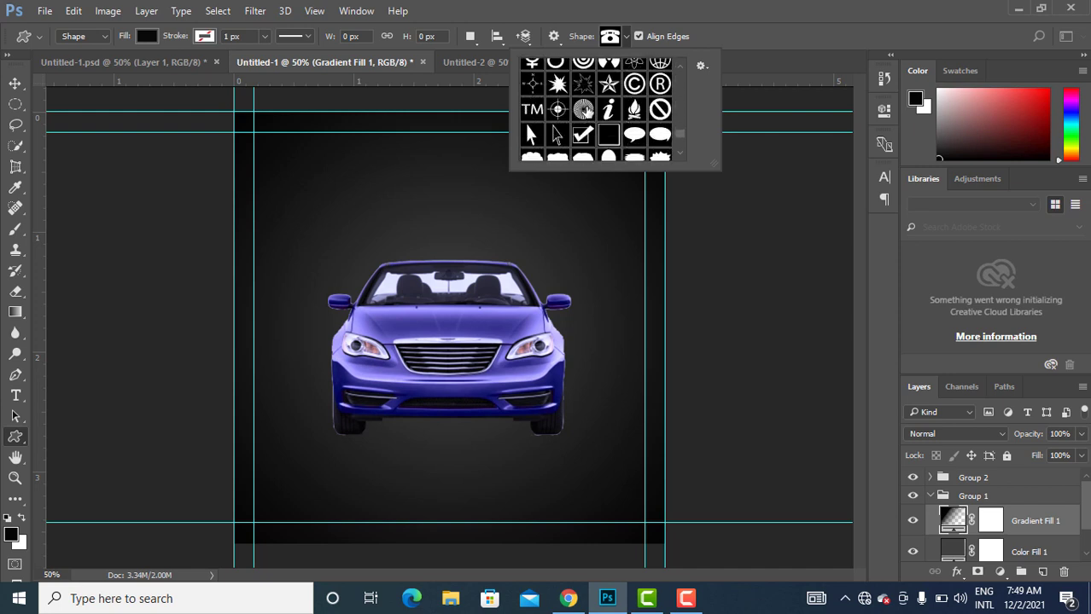
left_click(585, 110)
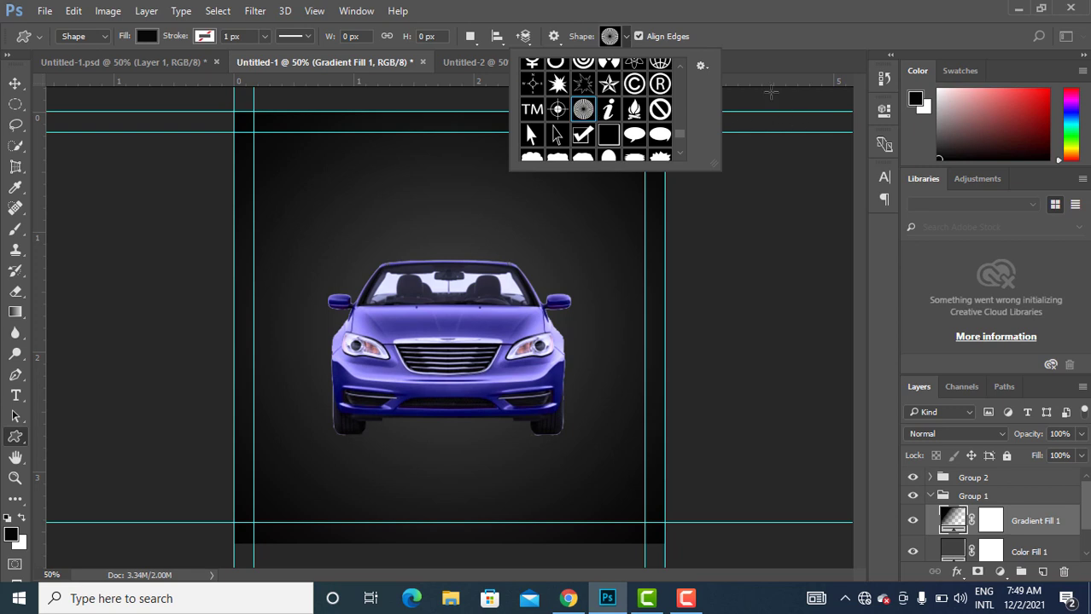
left_click_drag(350, 195, 491, 304)
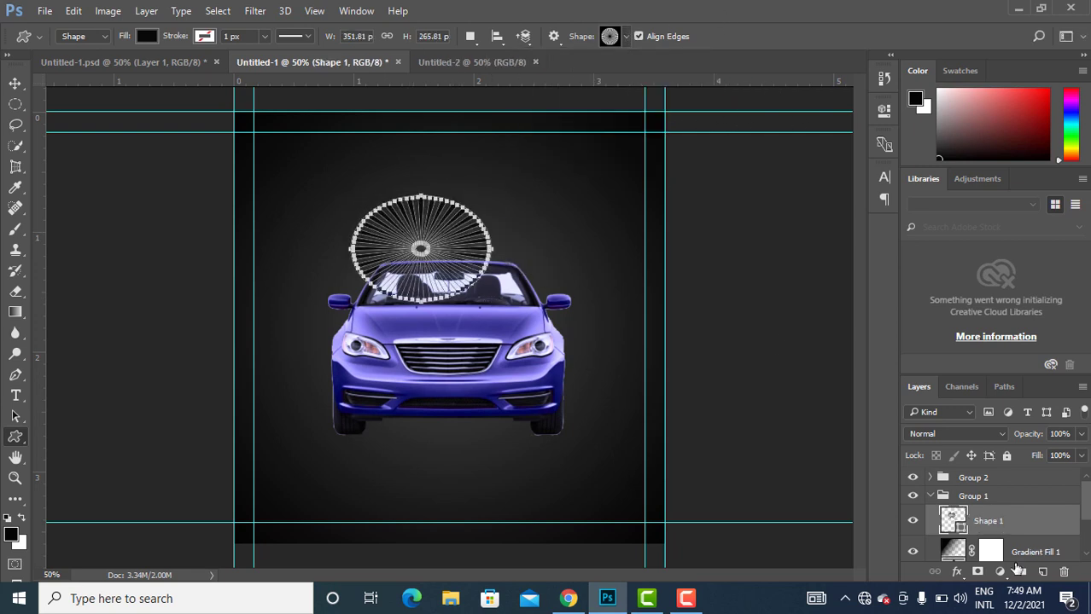
left_click(1066, 572)
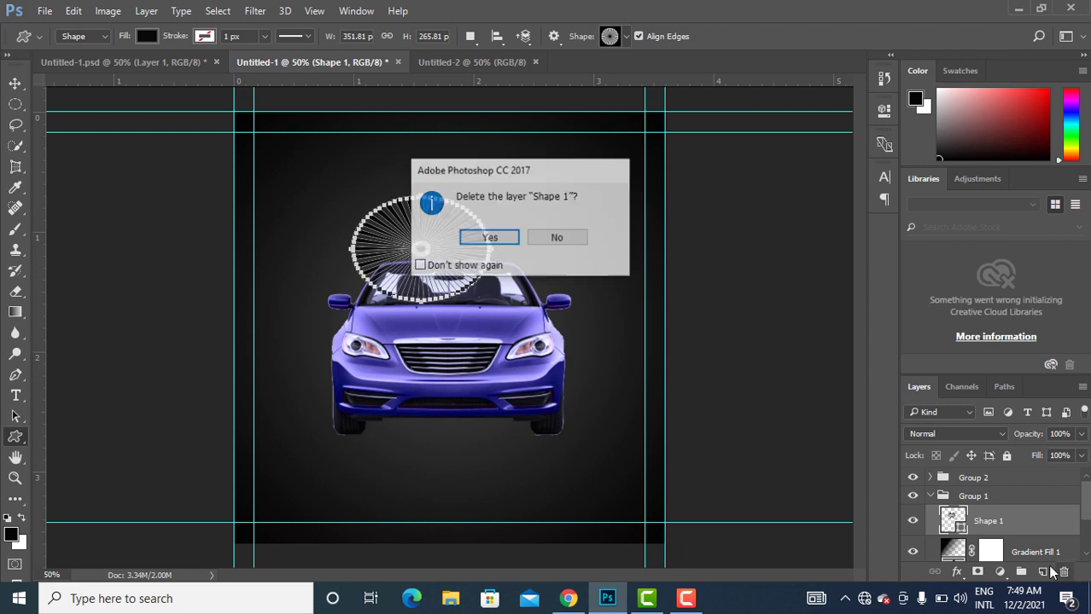
left_click(490, 237)
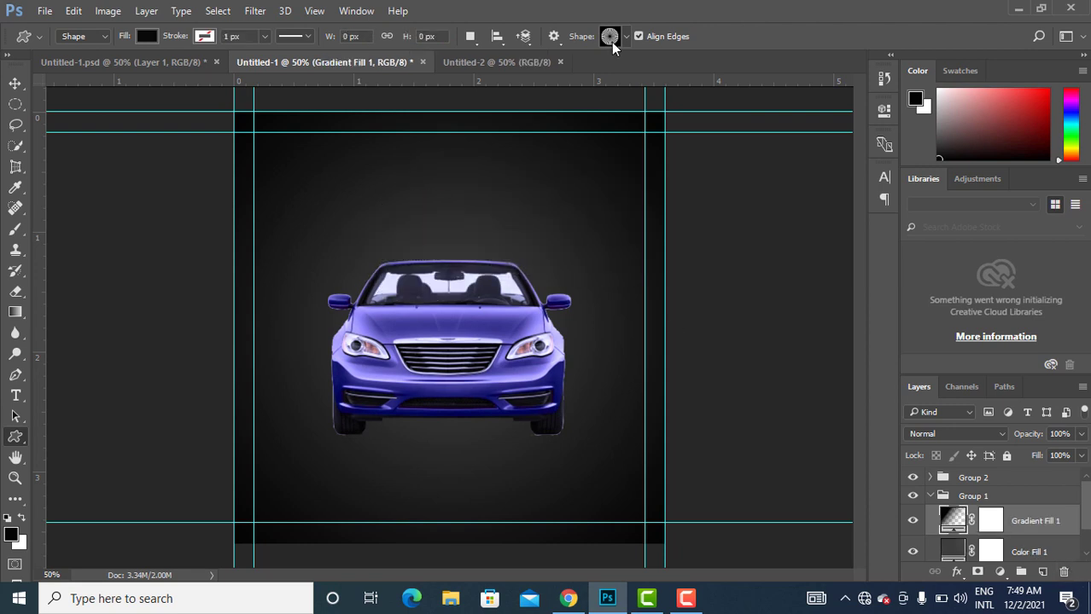
Draw an evenly proportioned radial-rays circle about 1003 px wide above the Gradient Fill 1 layer.
left_click(609, 36)
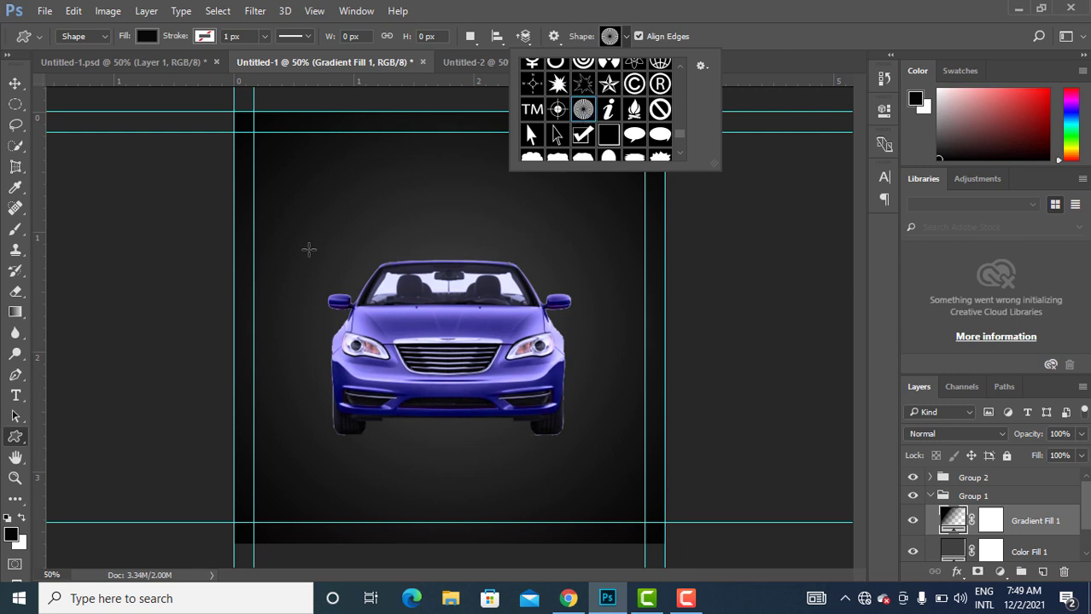
left_click_drag(290, 244, 491, 471)
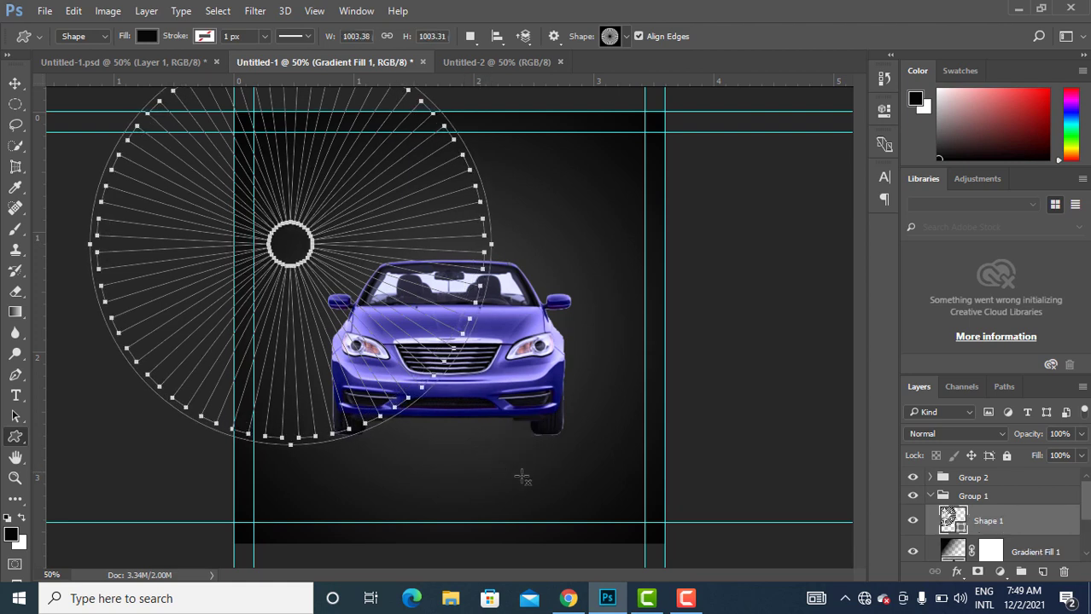
Set the Move tool's Auto-Select to Layer and centre the Shape 1 rays circle behind the car.
left_click(16, 83)
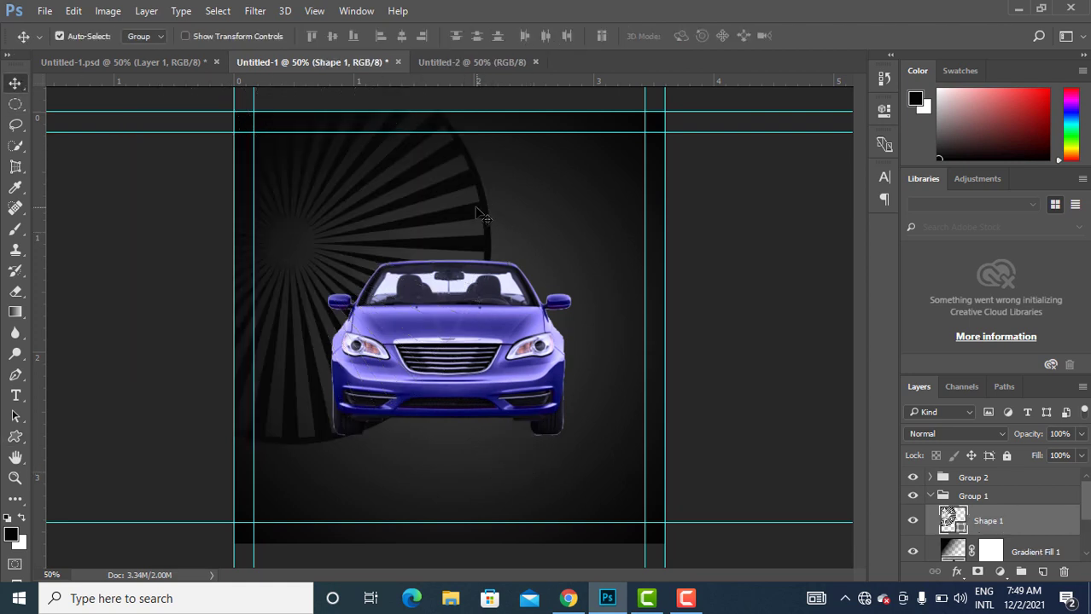
left_click_drag(478, 211, 593, 256)
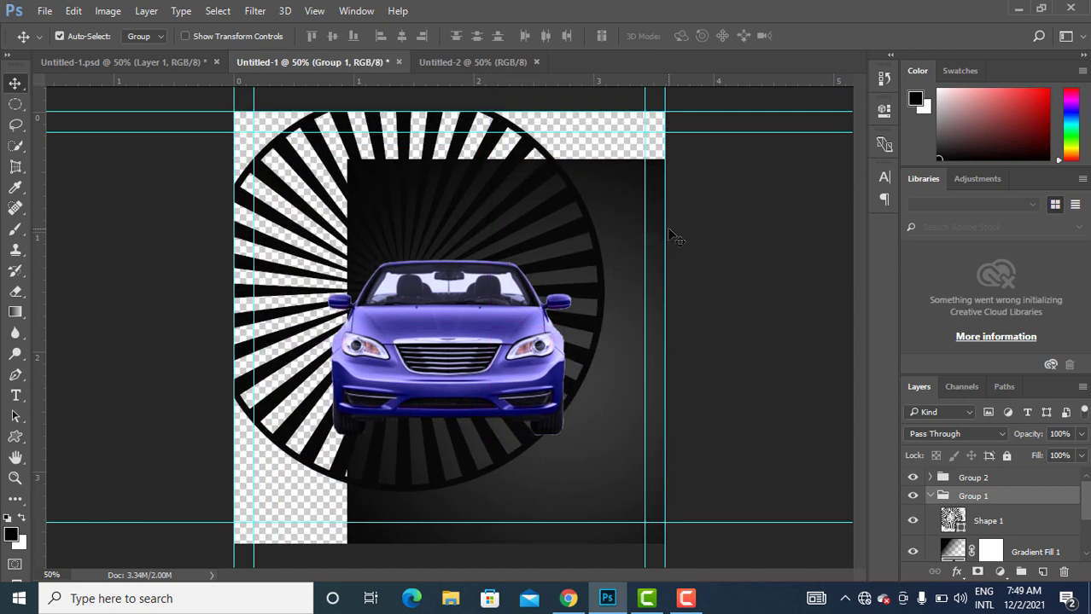
key("ctrl+z")
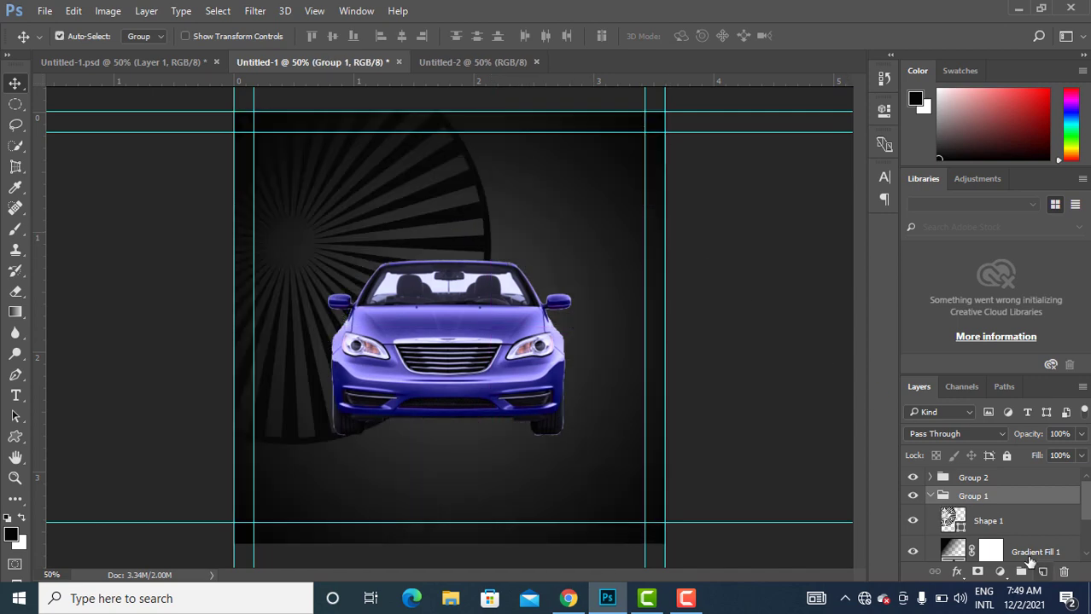
left_click(993, 528)
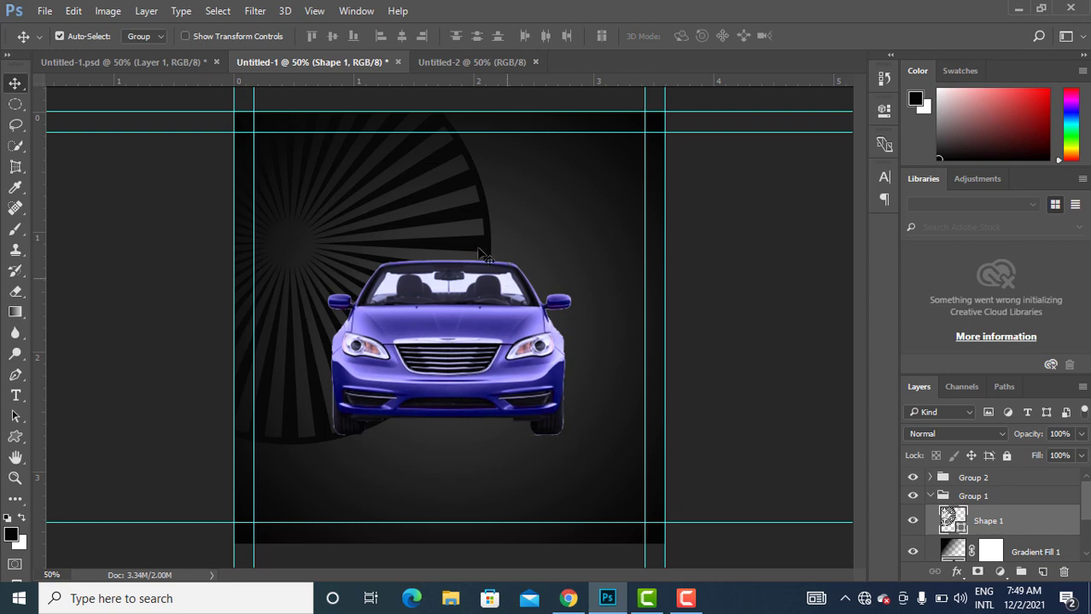
left_click(160, 39)
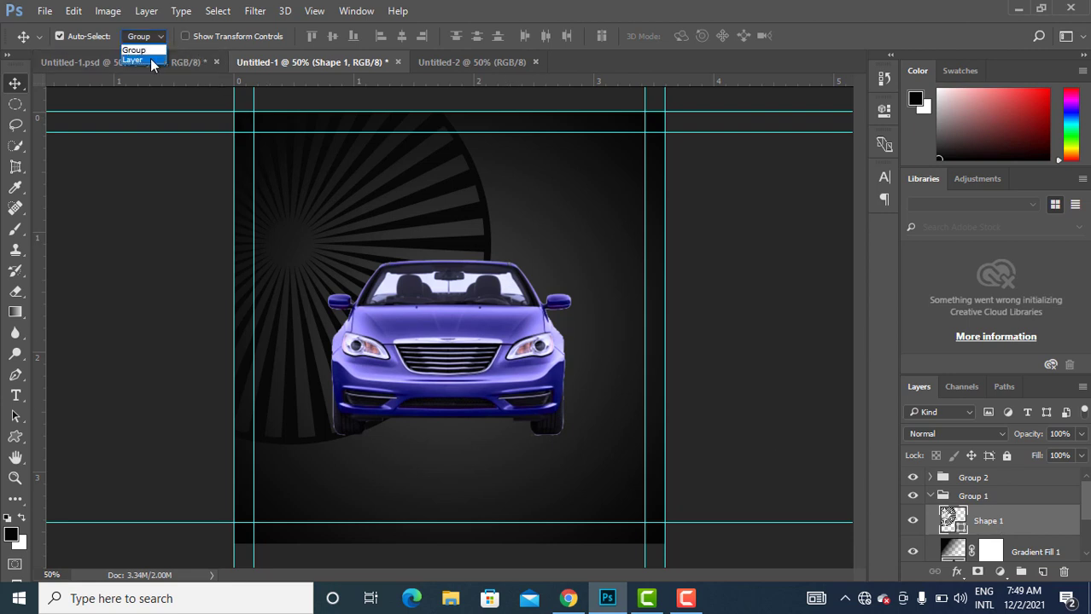
left_click(150, 57)
left_click_drag(485, 233, 622, 308)
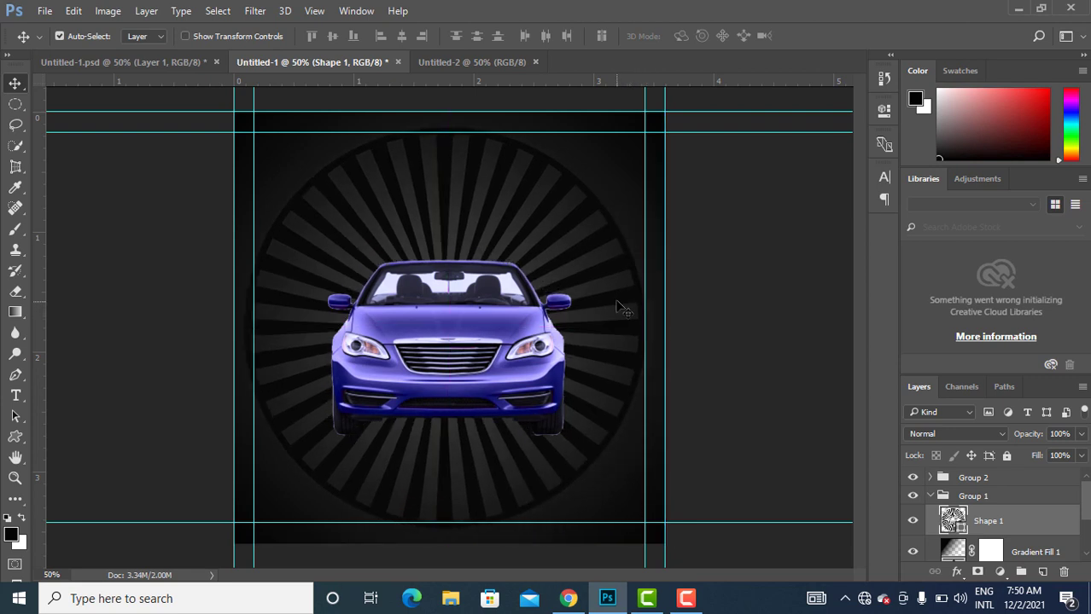
Recolour the Shape 1 rays to dark blue 1d1c72 by sampling the car's bodywork in the Color Picker.
double_click(959, 530)
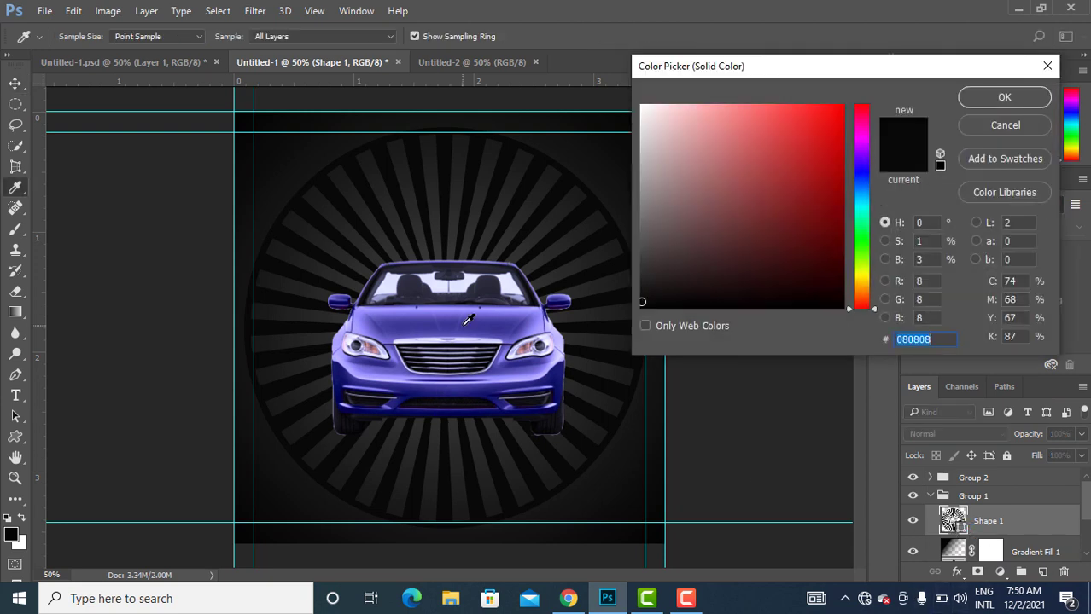
left_click(559, 372)
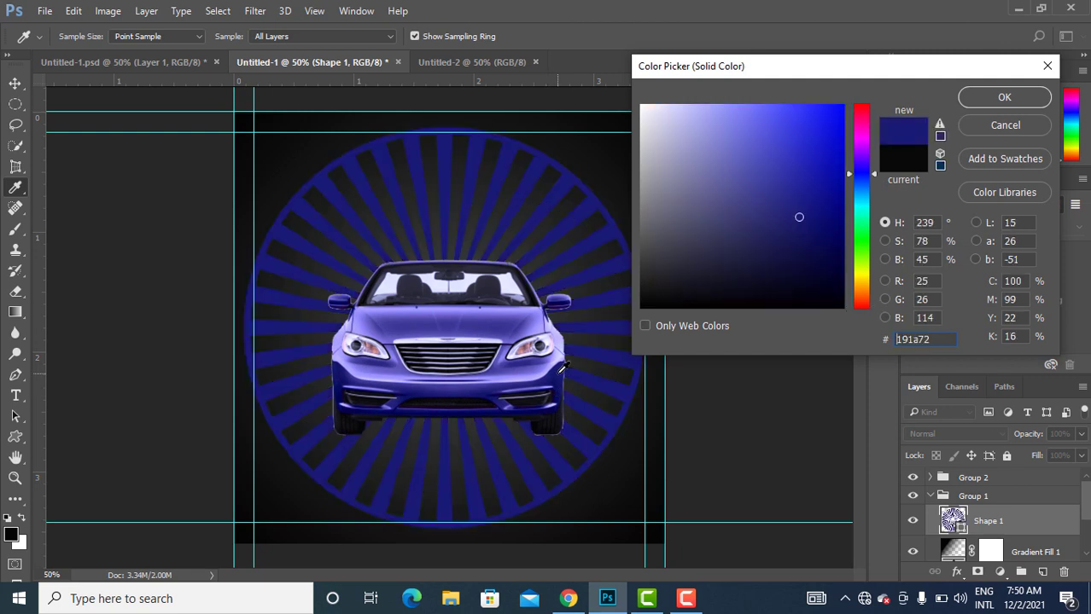
left_click(500, 321)
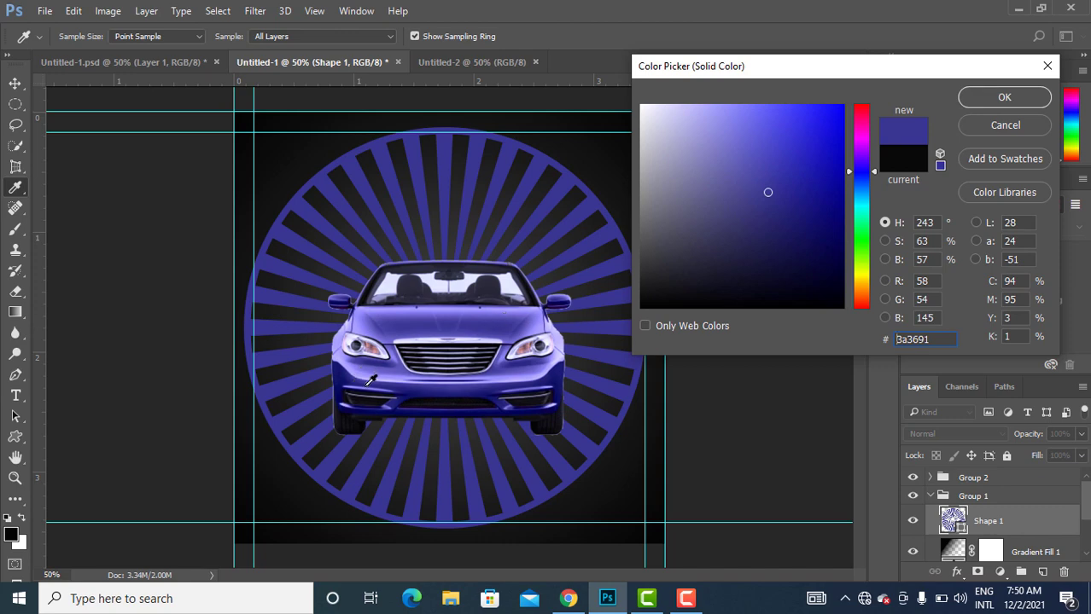
left_click(343, 379)
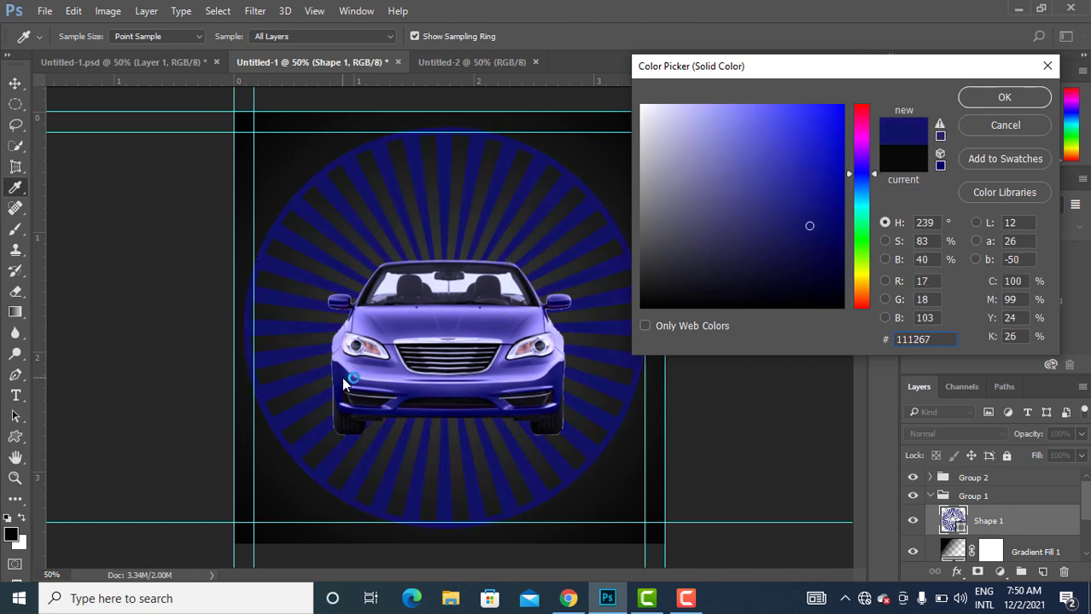
left_click(531, 370)
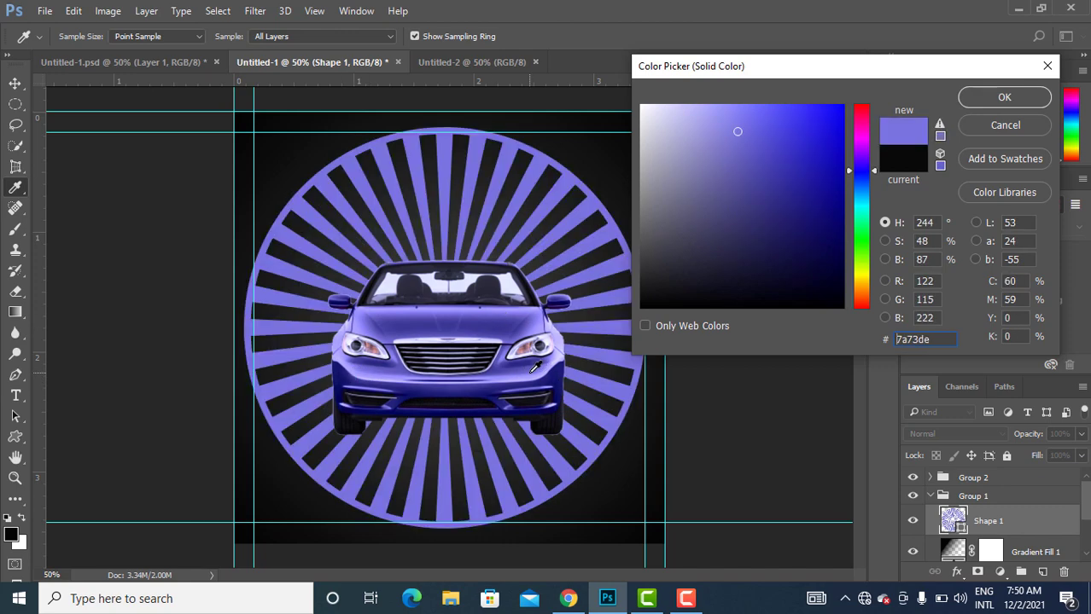
left_click(561, 383)
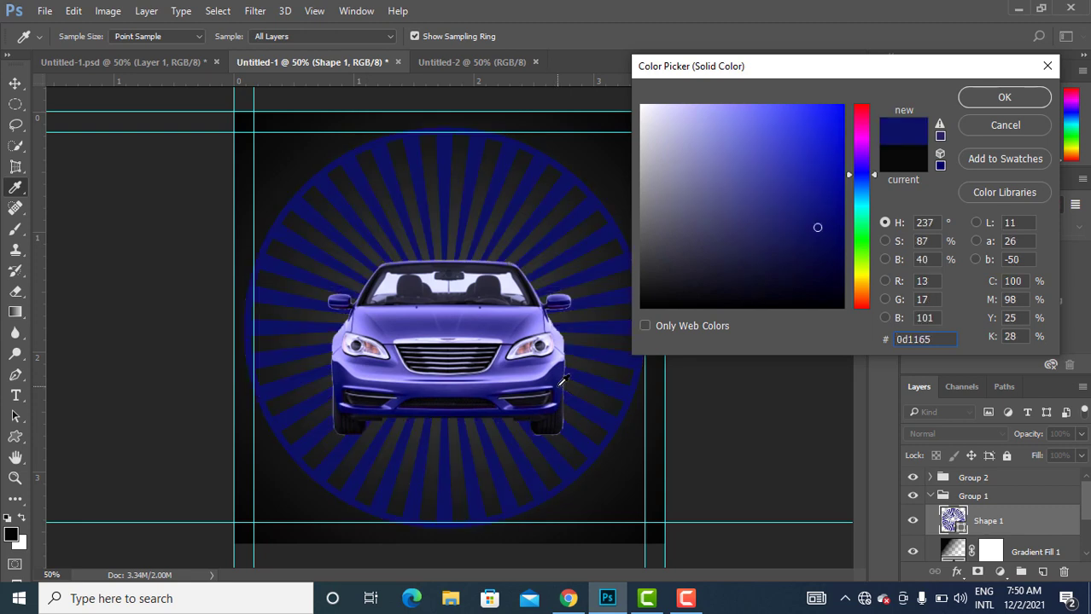
left_click(493, 382)
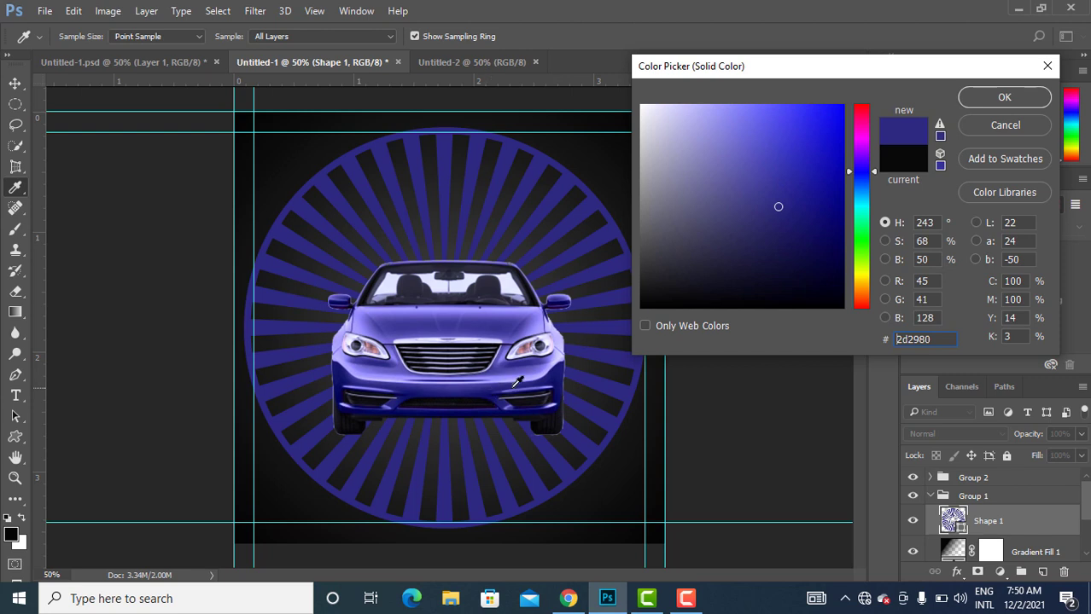
left_click(786, 199)
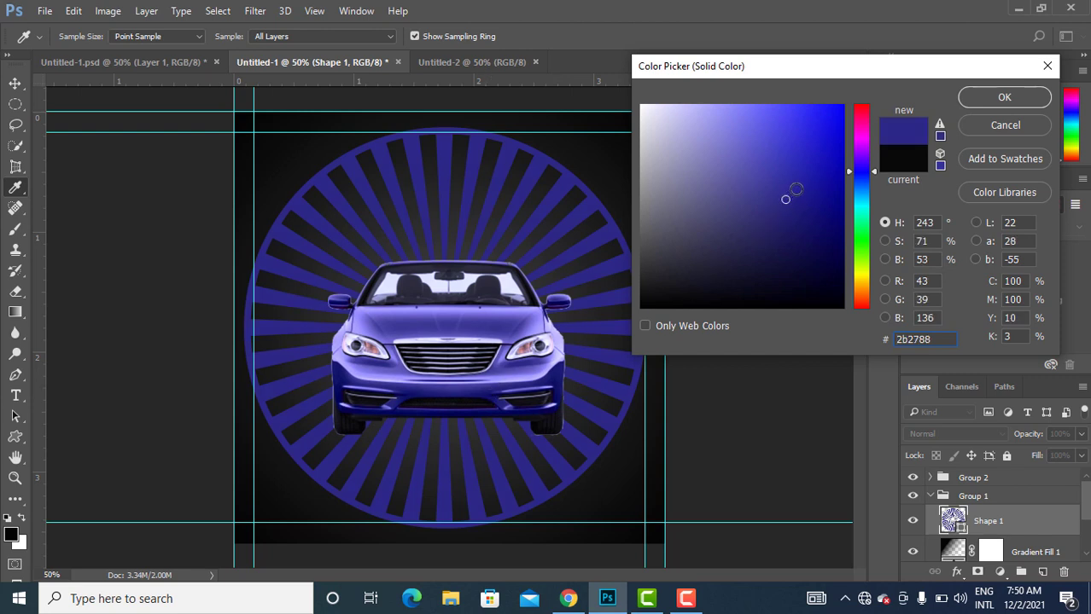
mouse_move(795, 188)
left_mouse_down()
mouse_move(810, 188)
mouse_move(826, 118)
mouse_move(834, 121)
left_mouse_up()
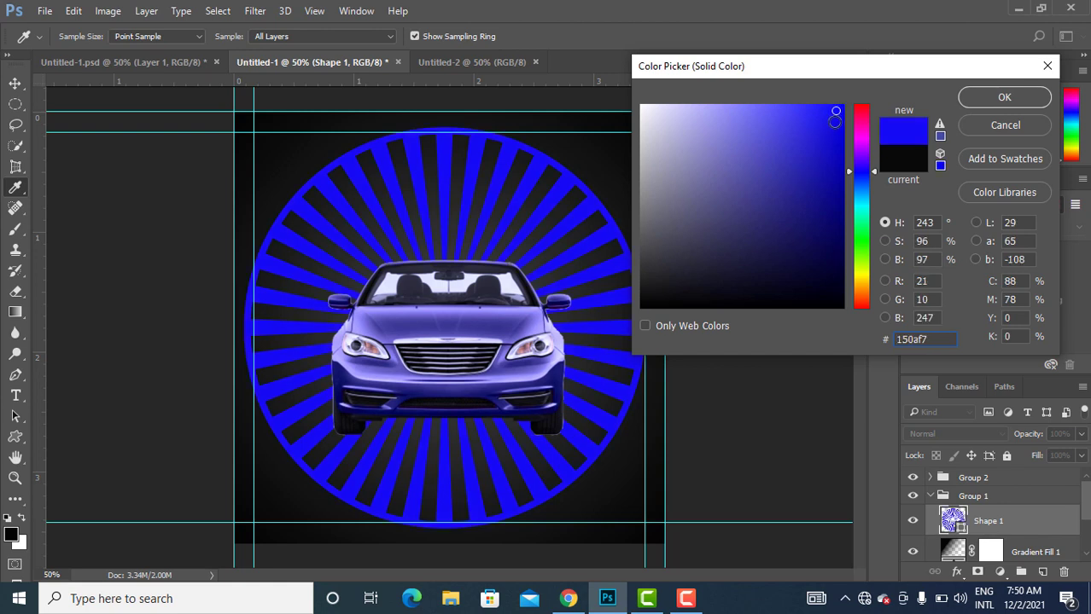
left_click(560, 371)
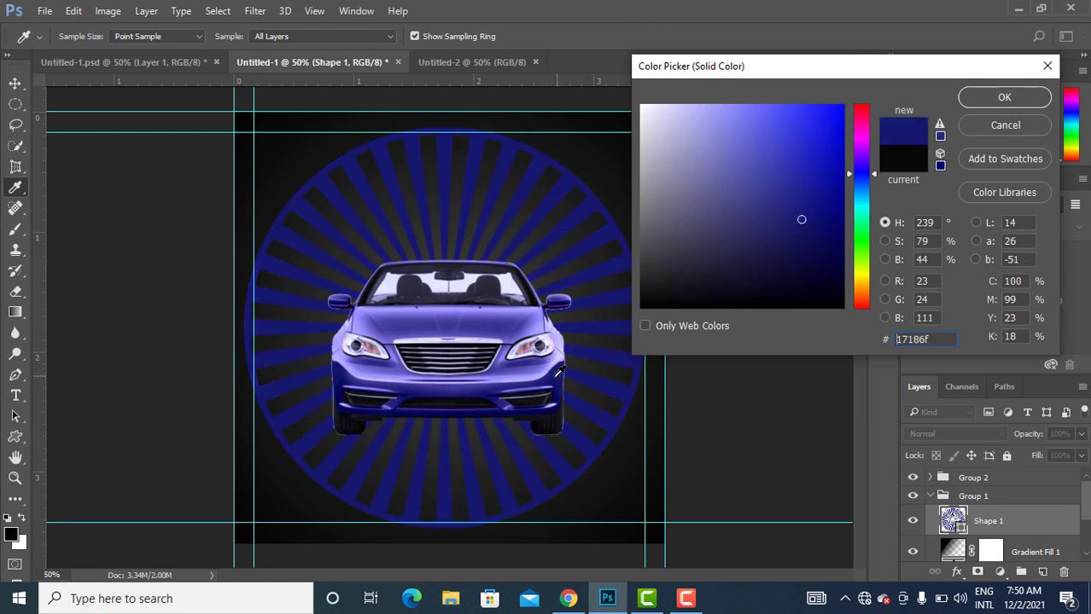
left_click(491, 385)
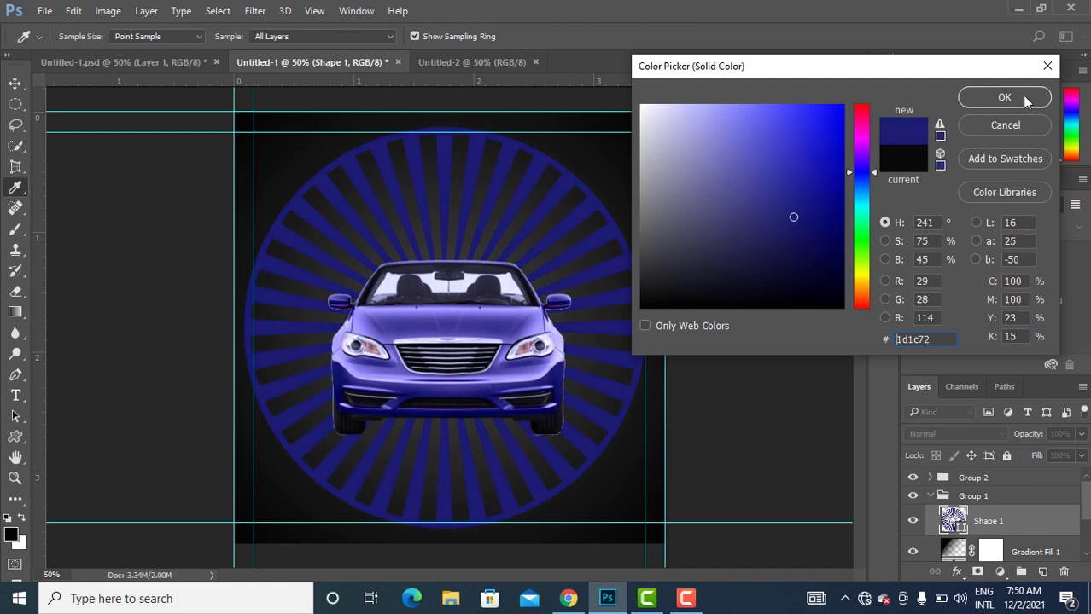
left_click(1020, 95)
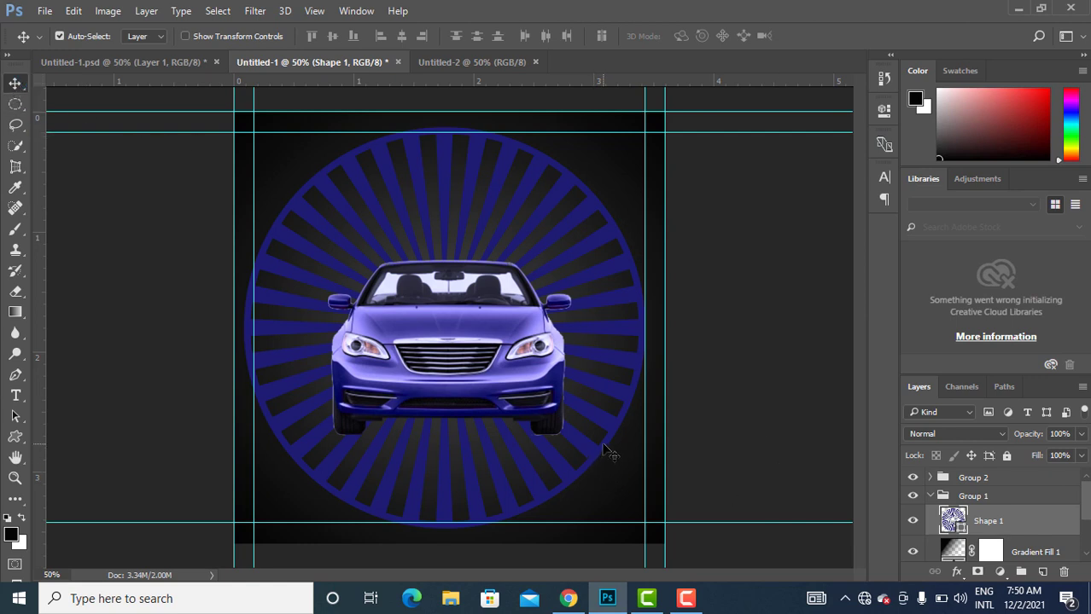
Lower the Shape 1 rays circle and distort its corners into a wide perspective floor beneath the car, about 143% wide and 80% high.
left_click_drag(610, 451, 610, 465)
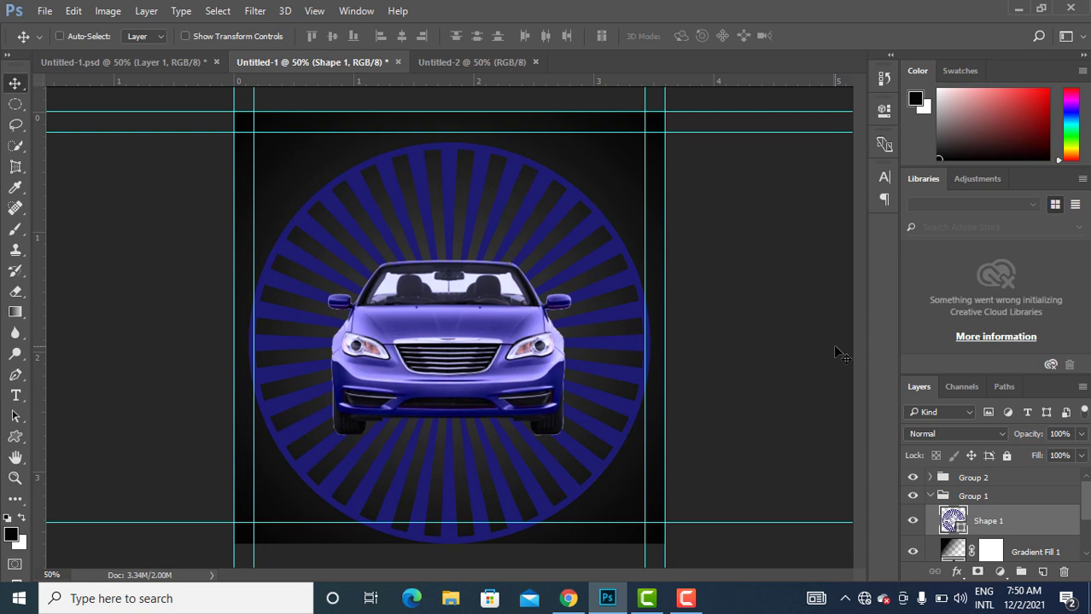
key("ctrl+t")
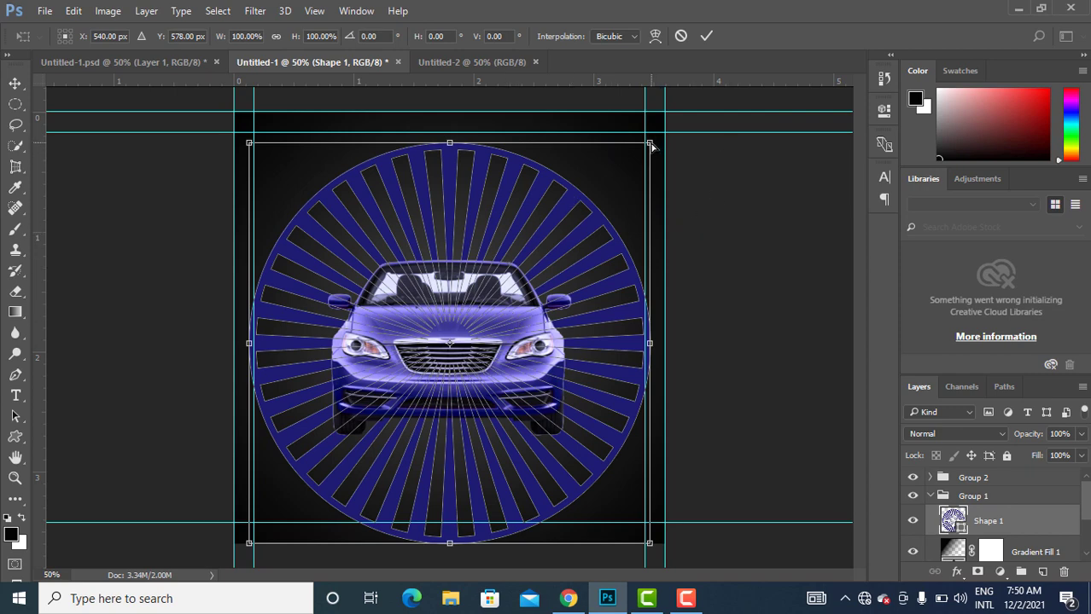
left_click_drag(652, 146, 667, 256)
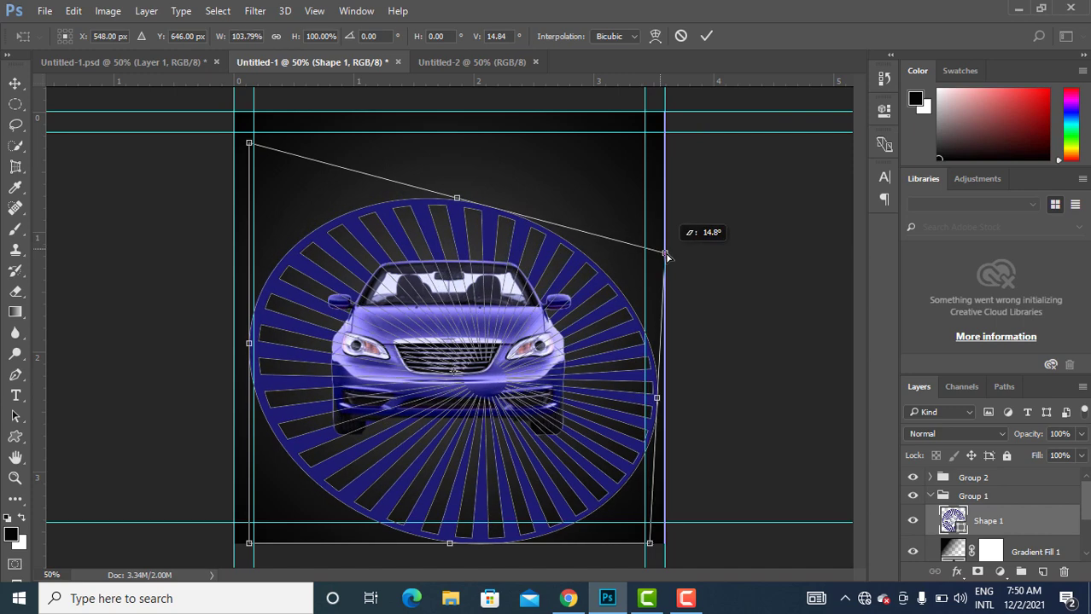
left_click_drag(248, 144, 208, 309)
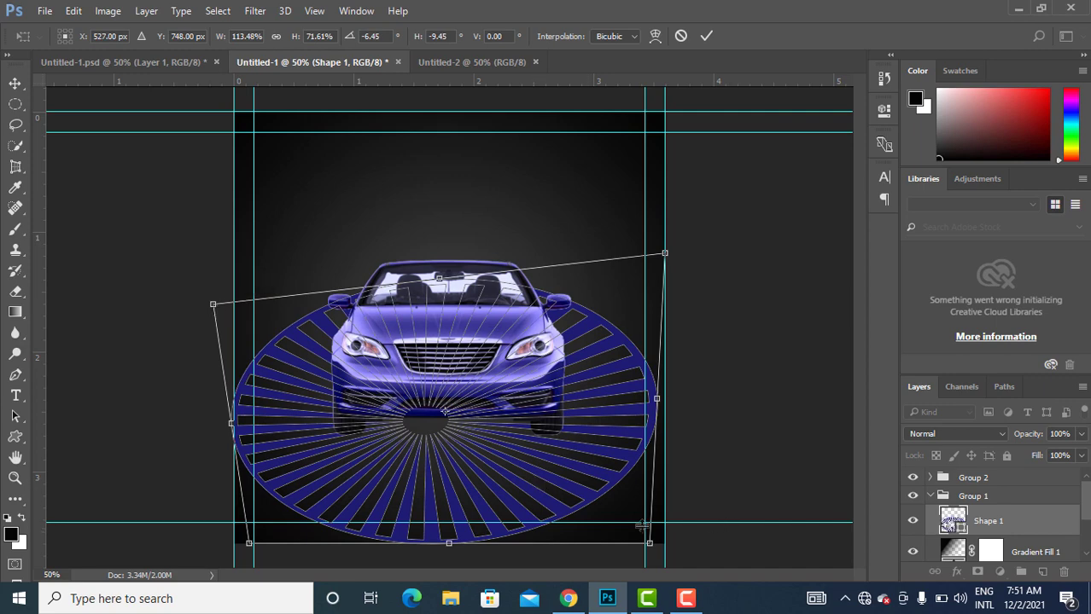
left_click_drag(650, 544, 735, 569)
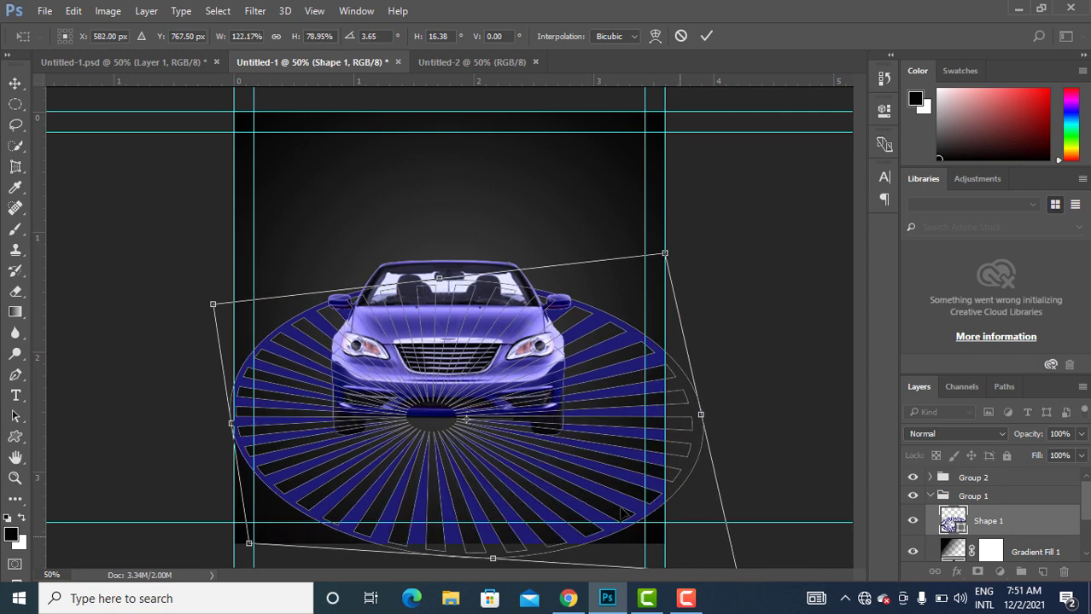
left_click_drag(248, 544, 166, 569)
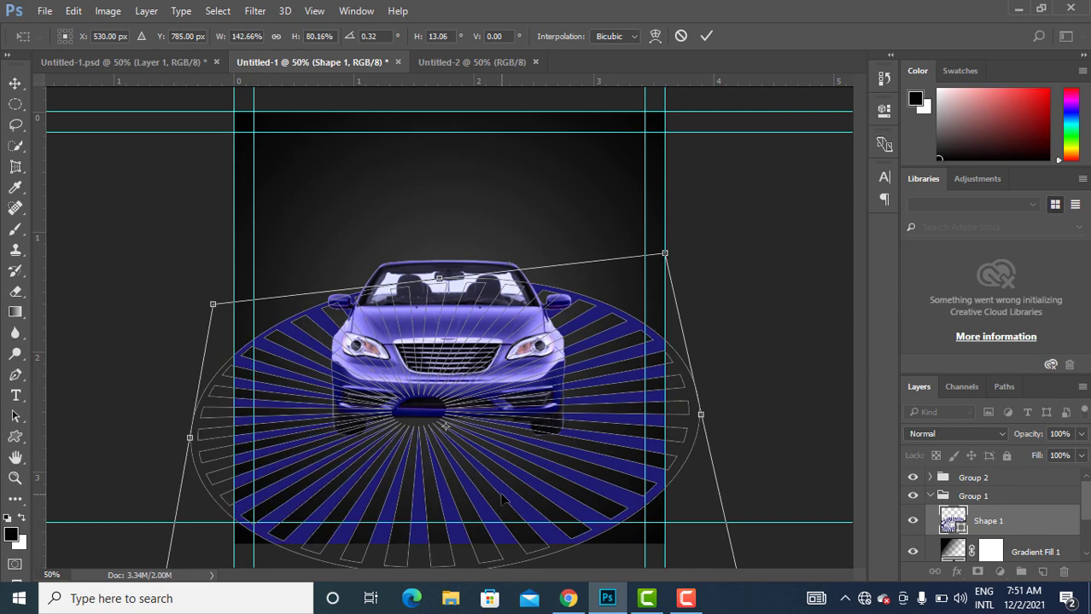
left_click_drag(495, 486, 510, 523)
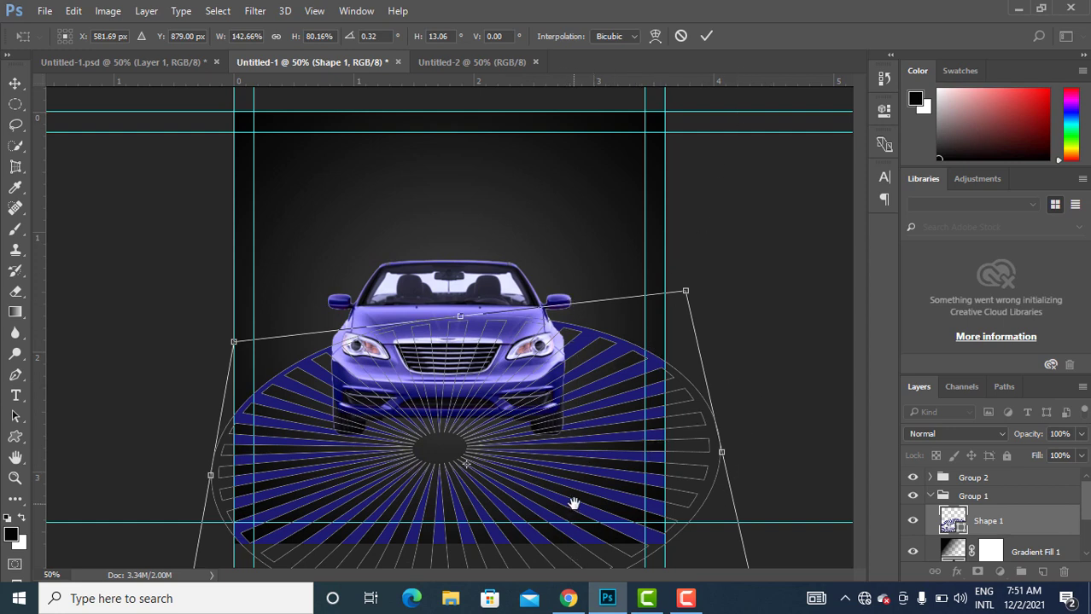
left_click(706, 36)
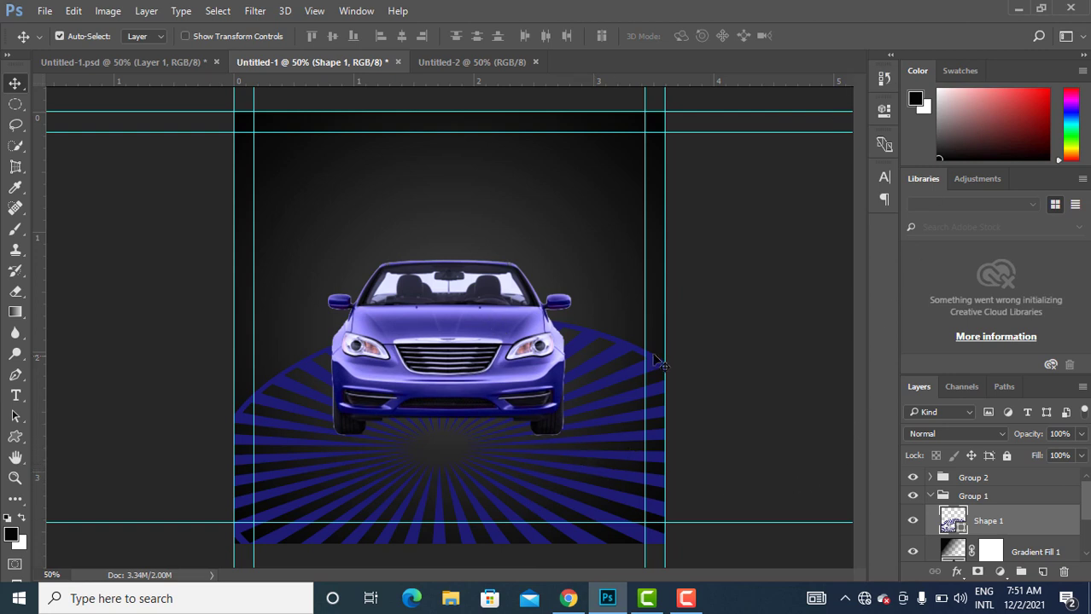
Raise the rays ellipse behind the car and enlarge it to about 146%, adjusting its horizontal position to suit the car.
left_click_drag(657, 367, 651, 304)
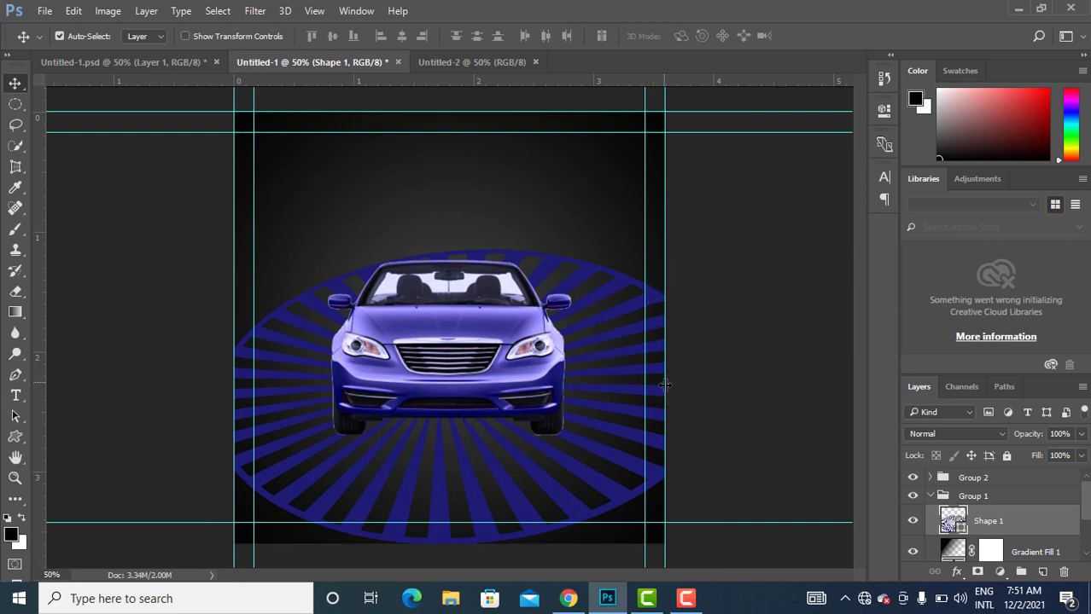
key("ctrl")
key("ctrl+t")
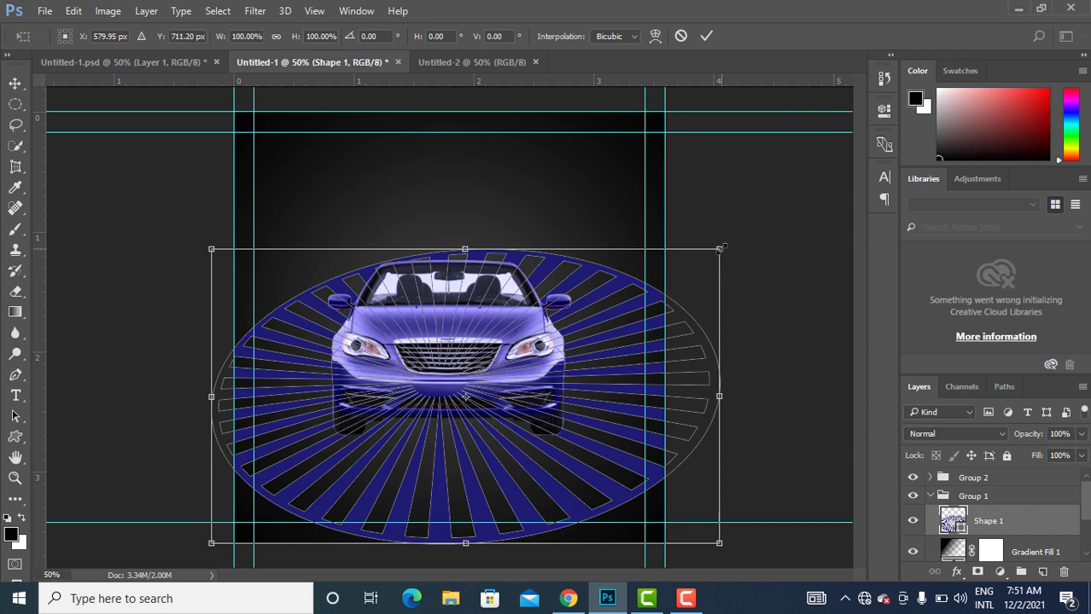
left_click_drag(731, 232, 820, 144)
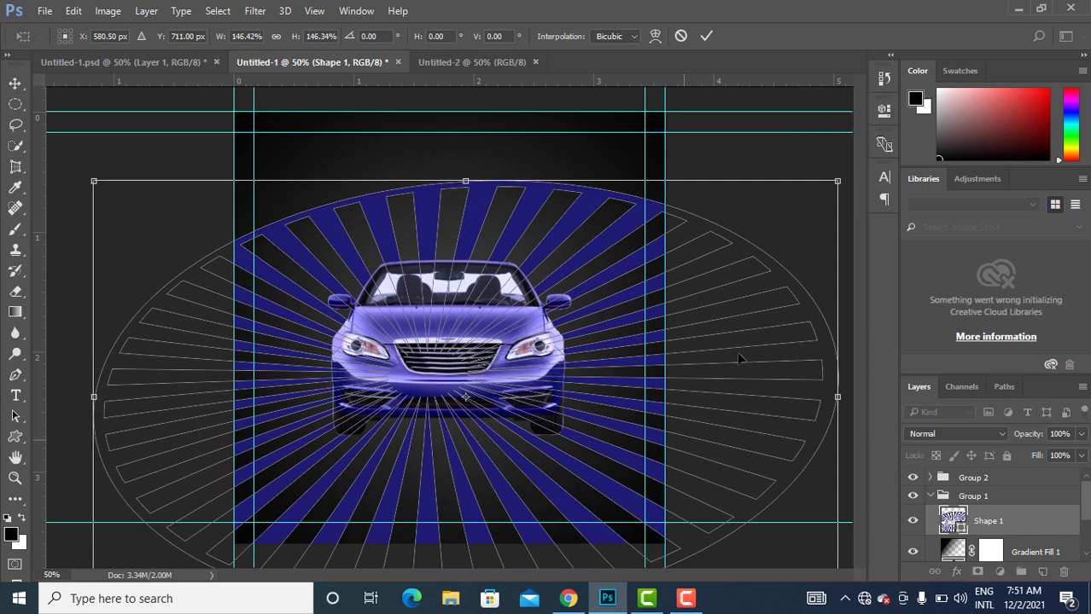
left_click(707, 36)
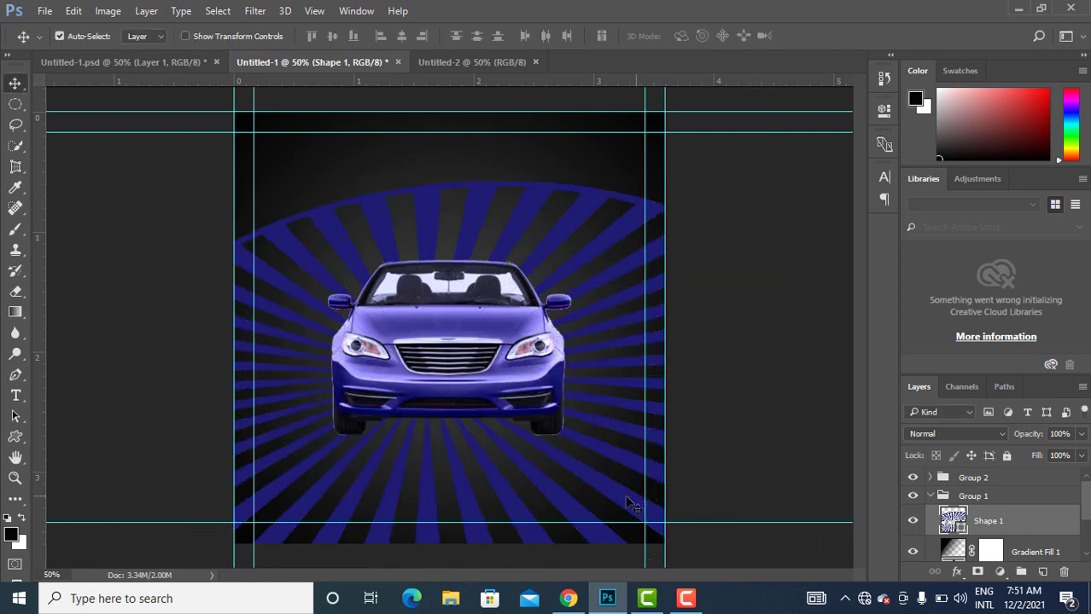
mouse_move(553, 496)
left_mouse_down()
mouse_move(565, 487)
mouse_move(563, 517)
mouse_move(565, 502)
left_mouse_up()
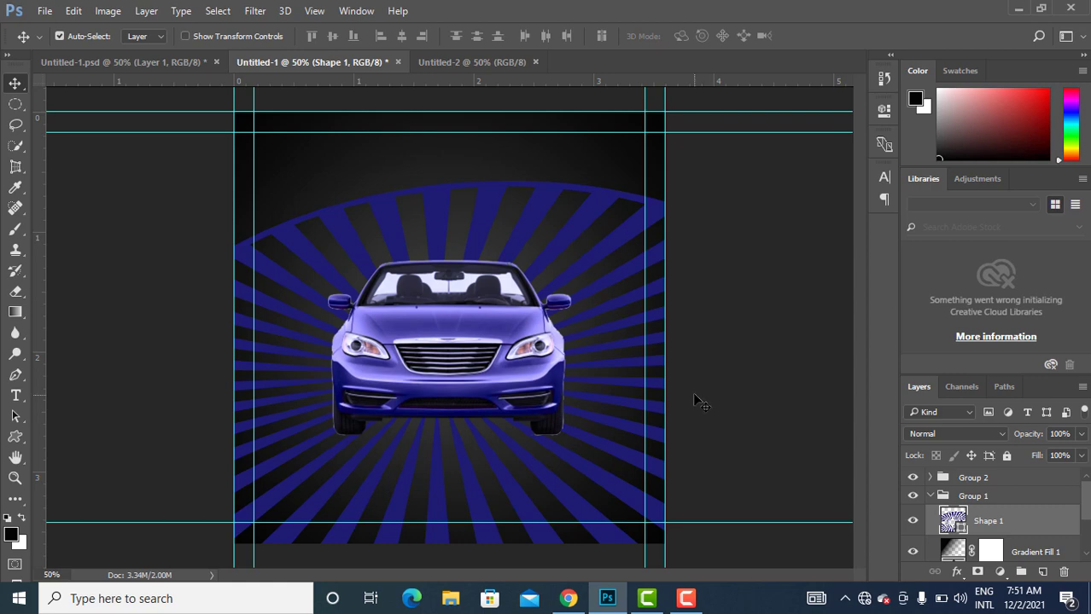
Distort the enlarged rays again, pulling both upper corners down and inward to about 60% height so they form a flat floor under the car.
key("ctrl")
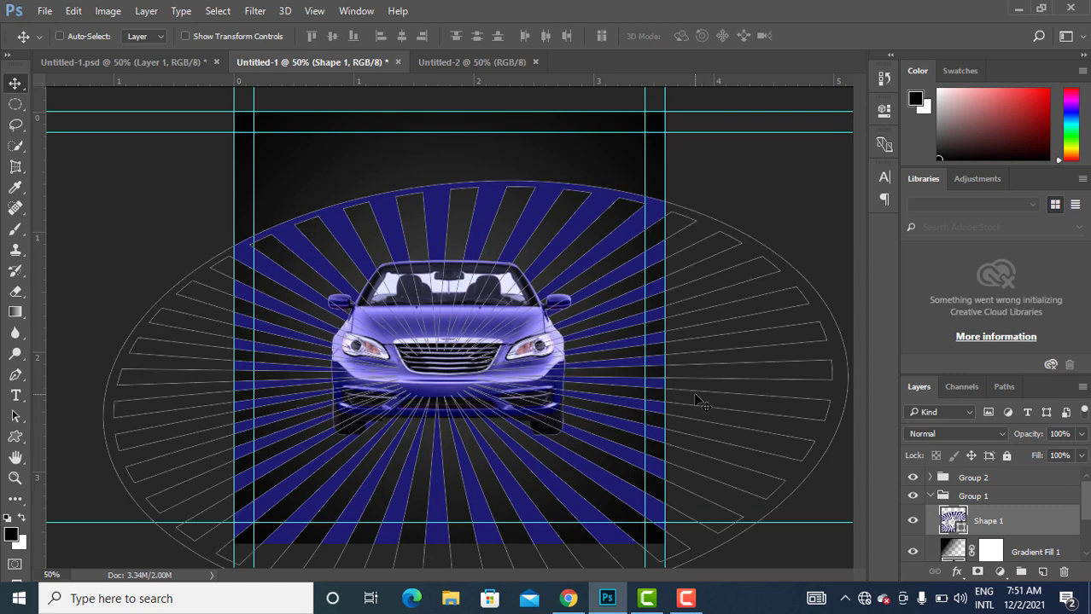
key("ctrl+t")
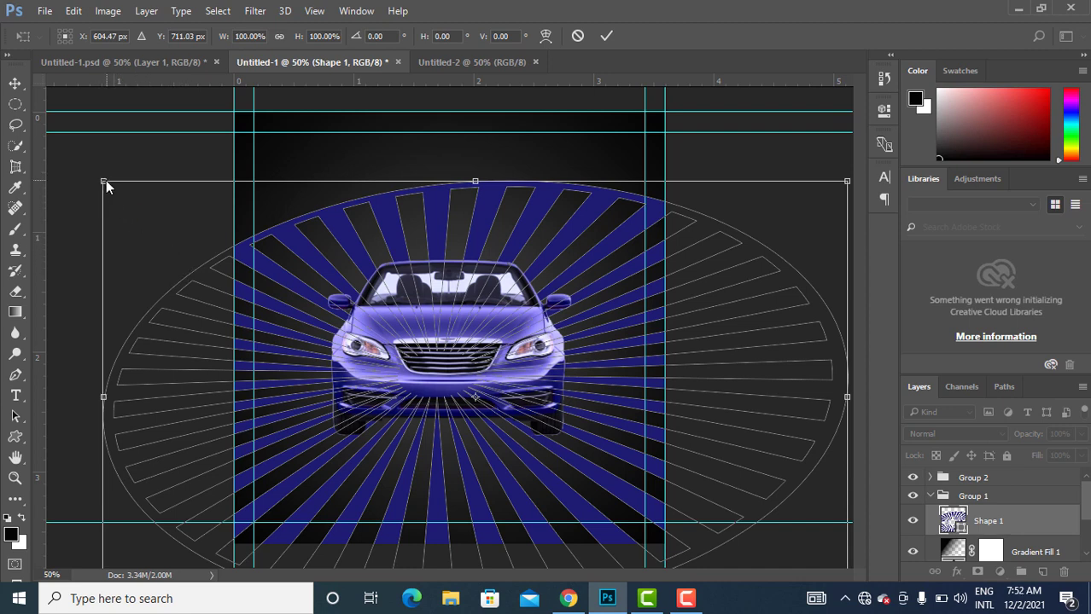
left_click_drag(106, 182, 181, 340)
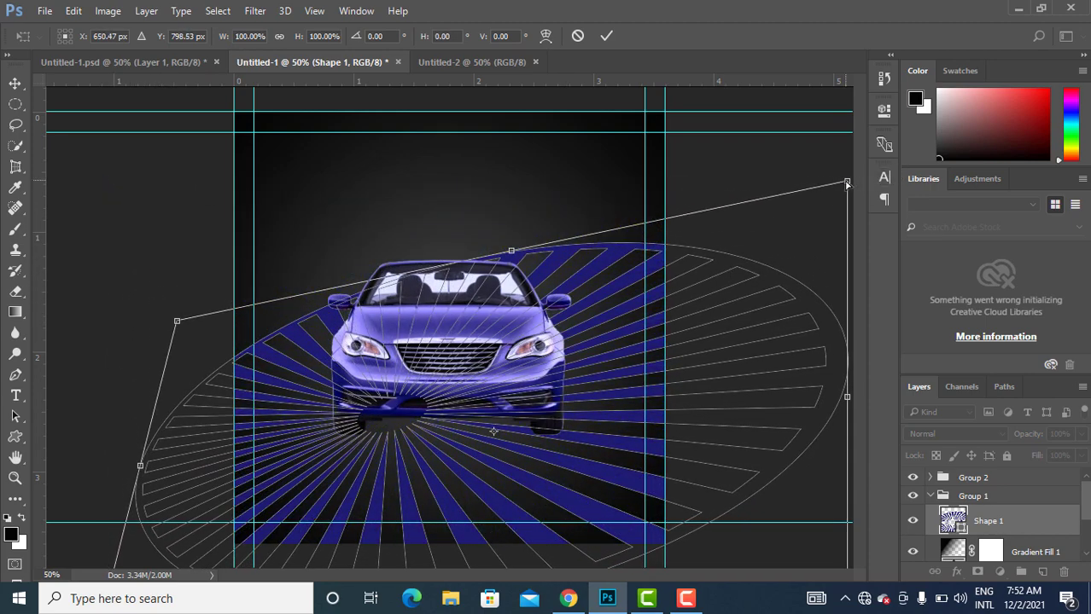
left_click_drag(846, 183, 816, 304)
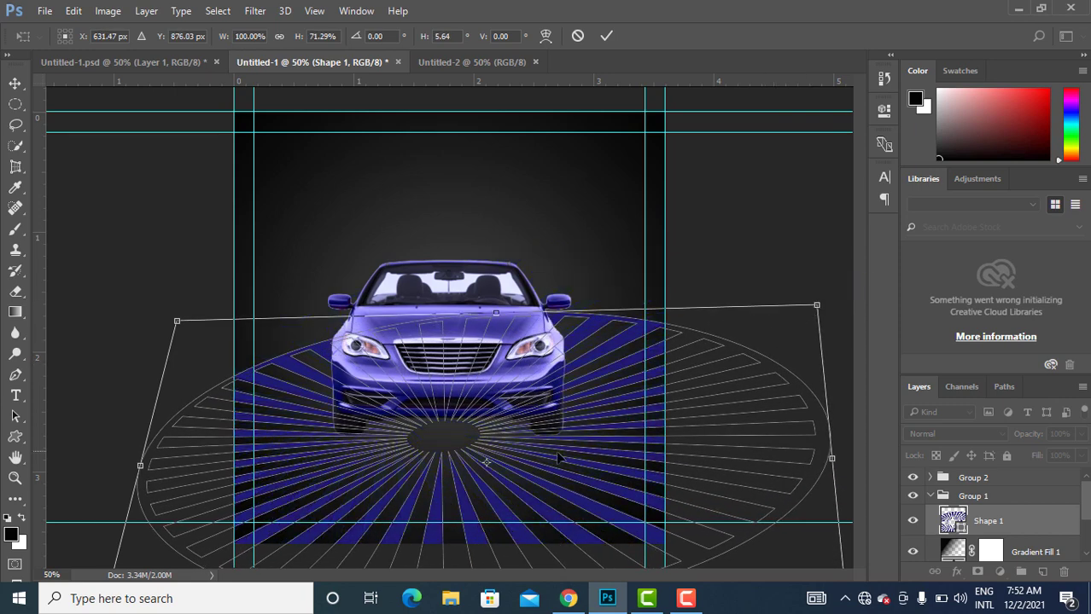
left_click_drag(527, 505, 562, 487)
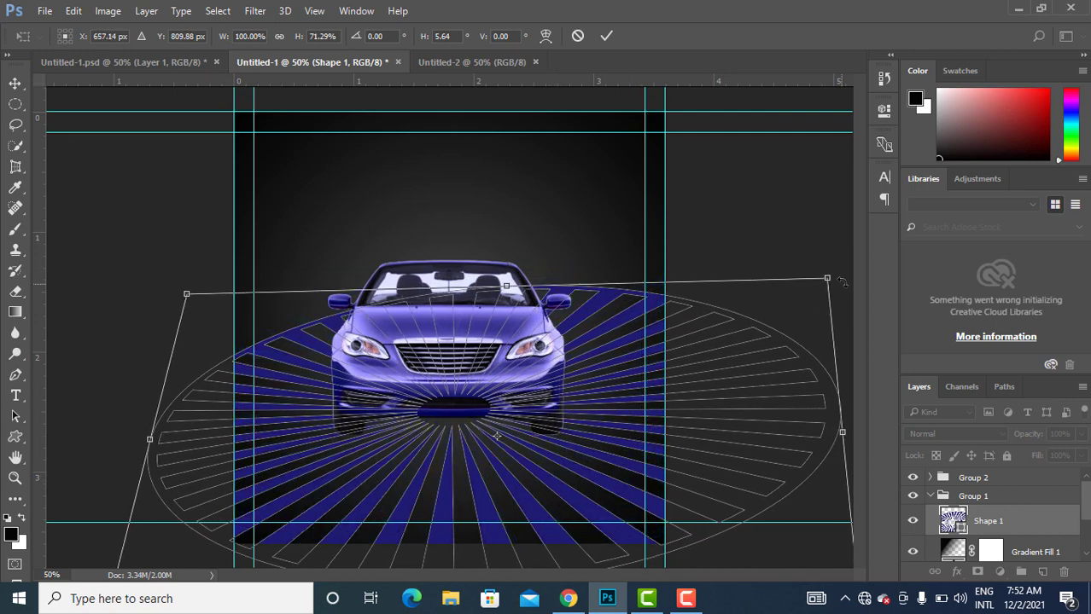
left_click_drag(832, 284, 814, 327)
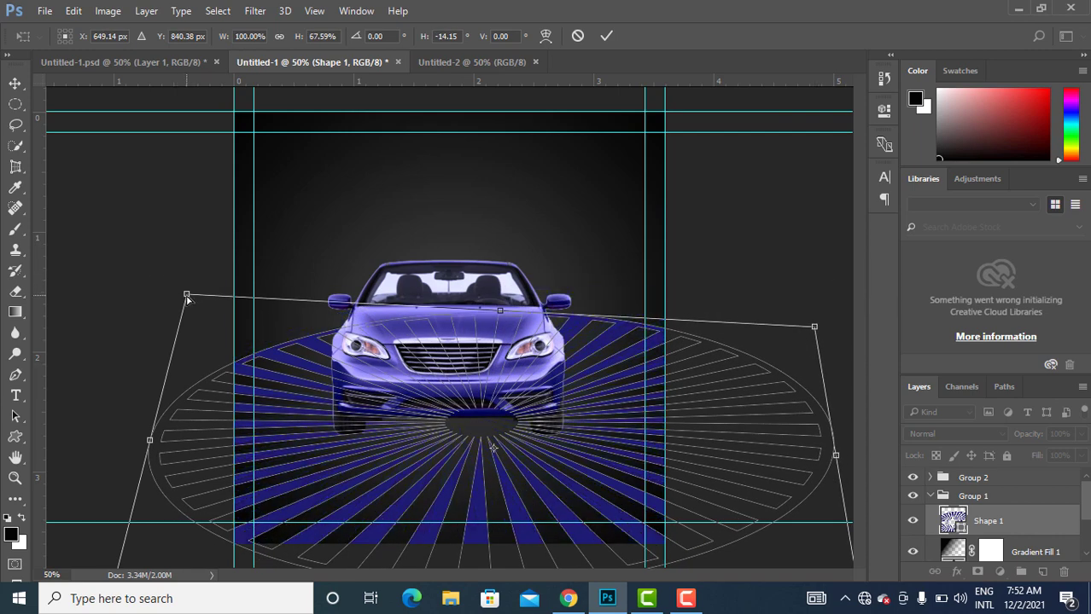
left_click_drag(187, 298, 175, 340)
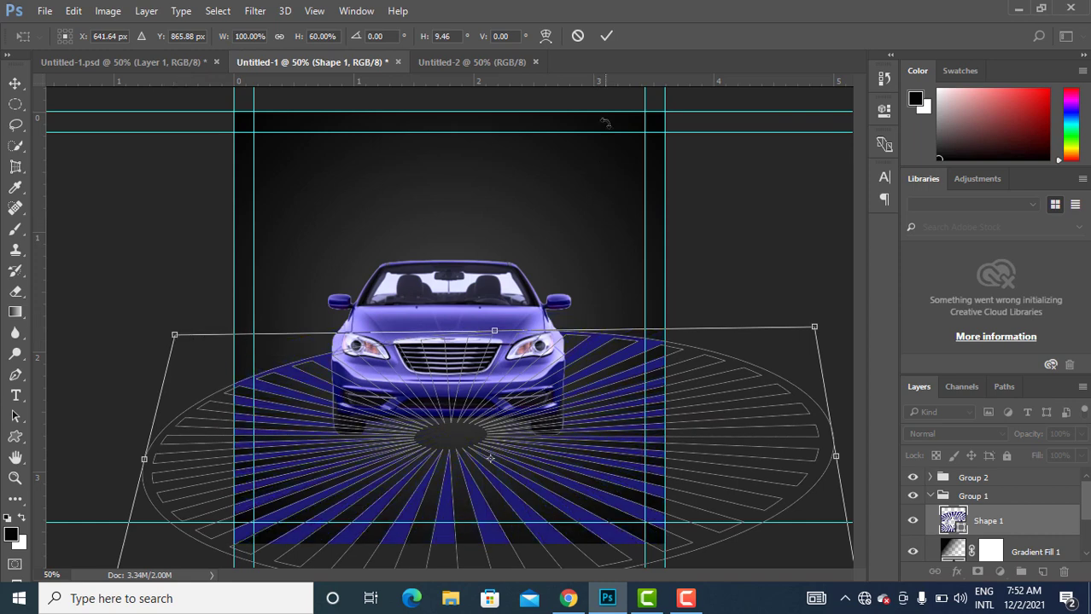
left_click(606, 37)
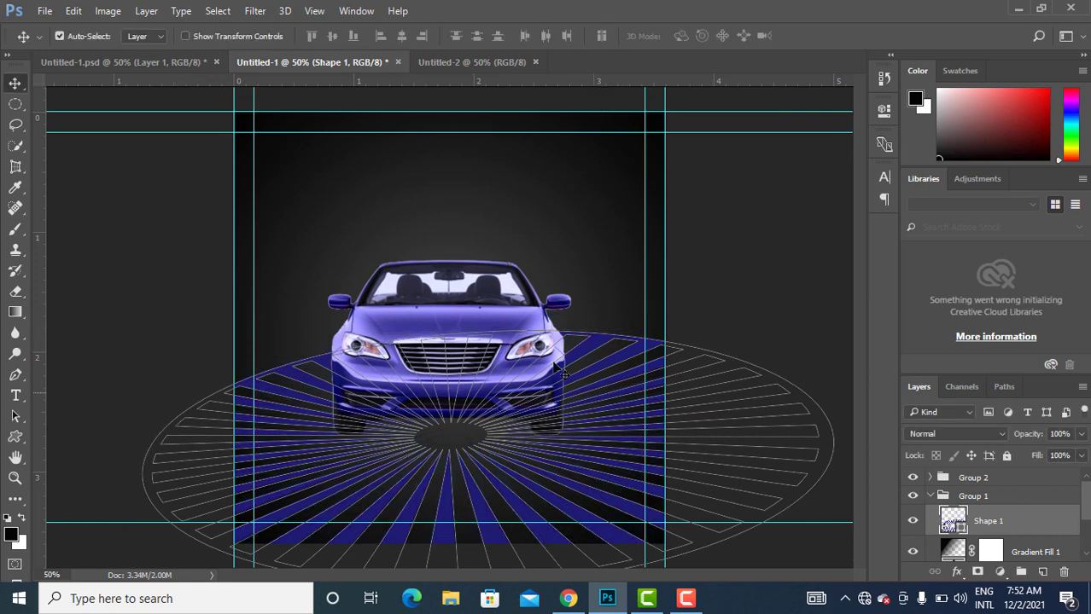
Deselect the rays shape and move the car in Layer 1 slightly down onto the rays floor.
left_click(742, 241)
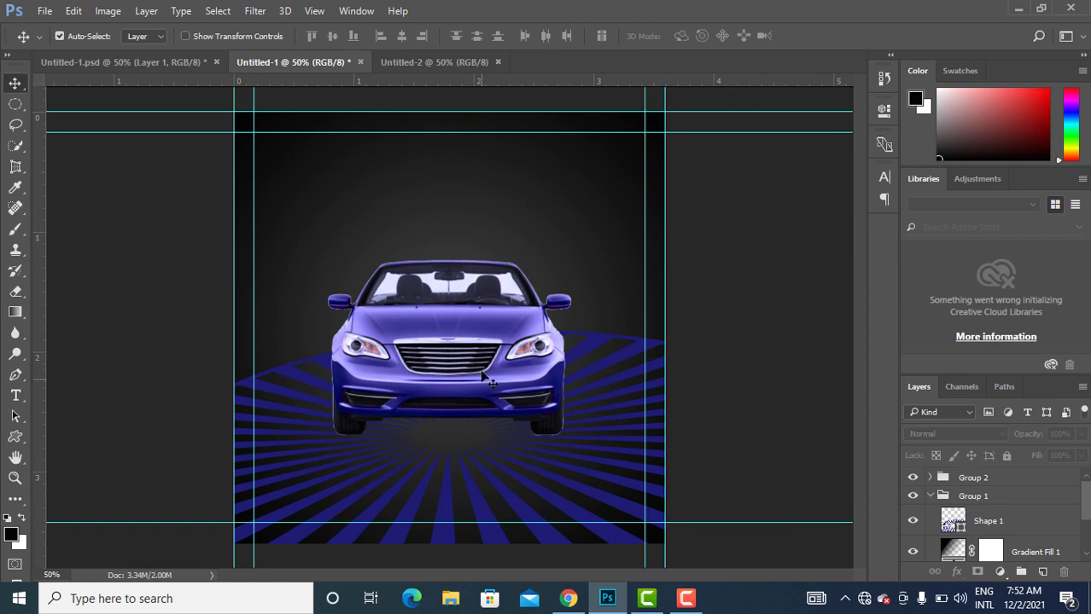
left_click_drag(495, 344, 504, 369)
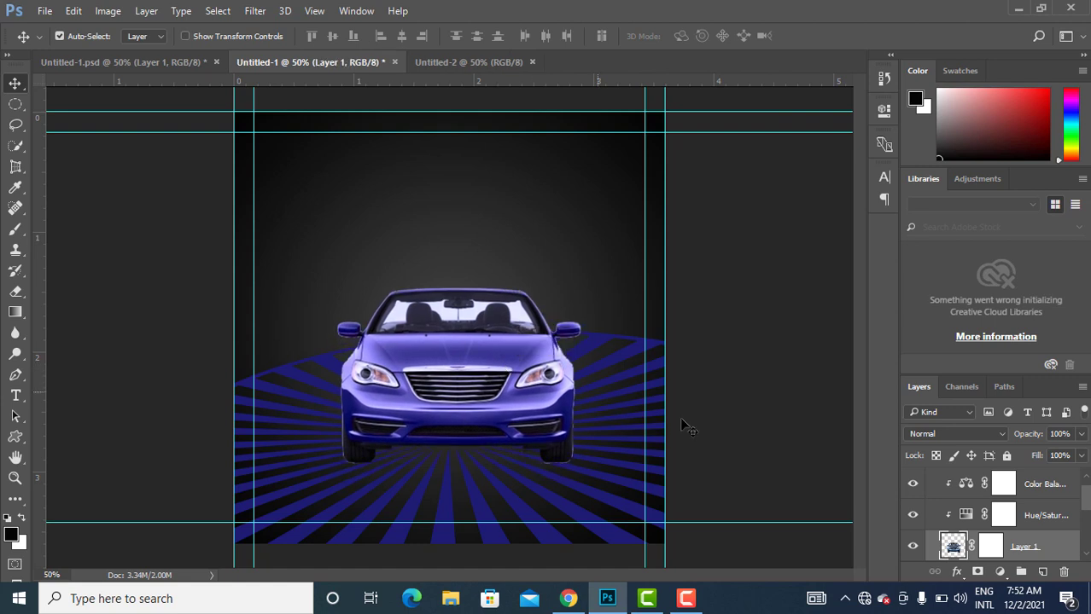
Move the Shape 1 rays up about 0.27 cm and stretch them vertically to about 137% height, extending both upper and lower edges.
left_click(579, 517)
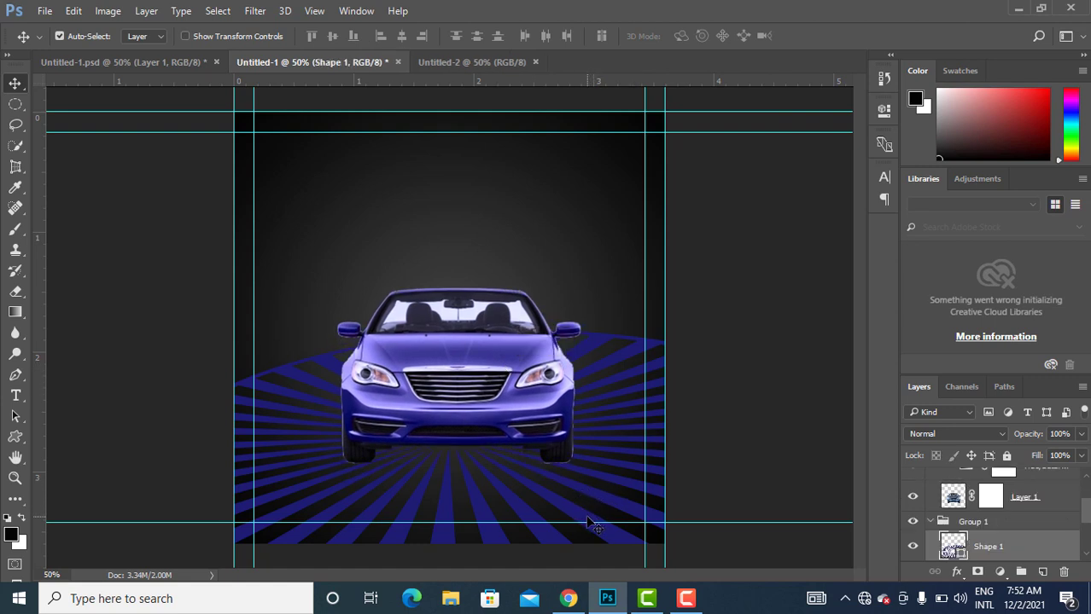
left_click_drag(583, 514, 583, 489)
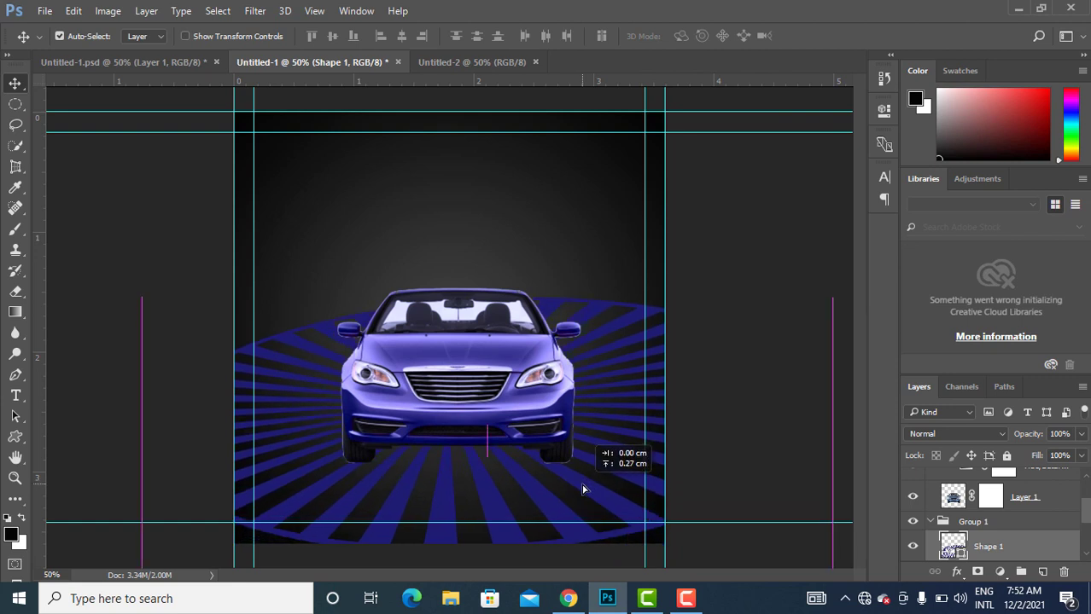
key("ctrl+t")
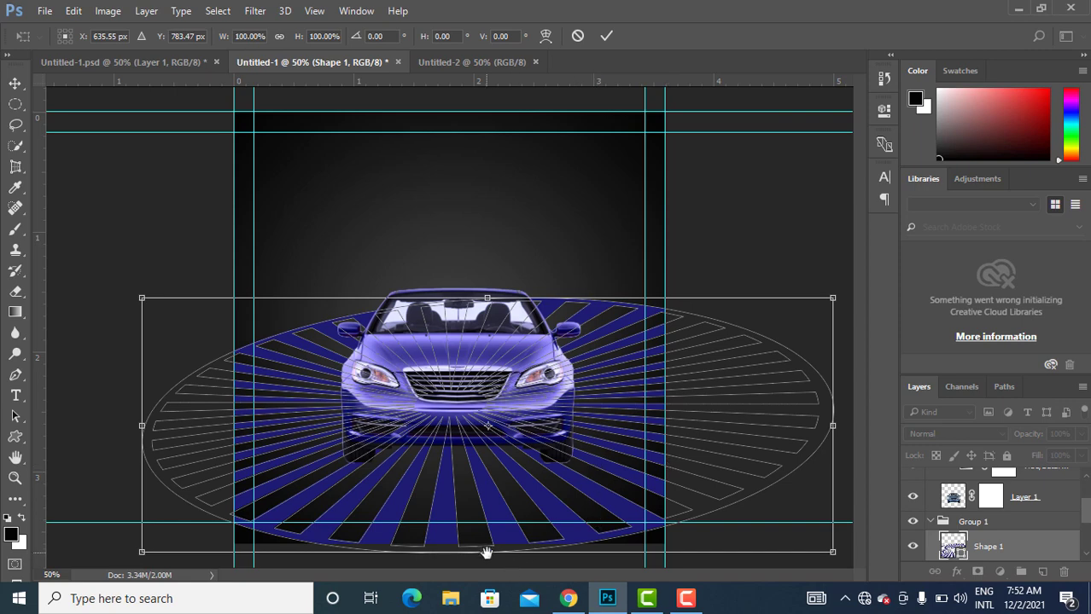
left_click_drag(488, 553, 488, 609)
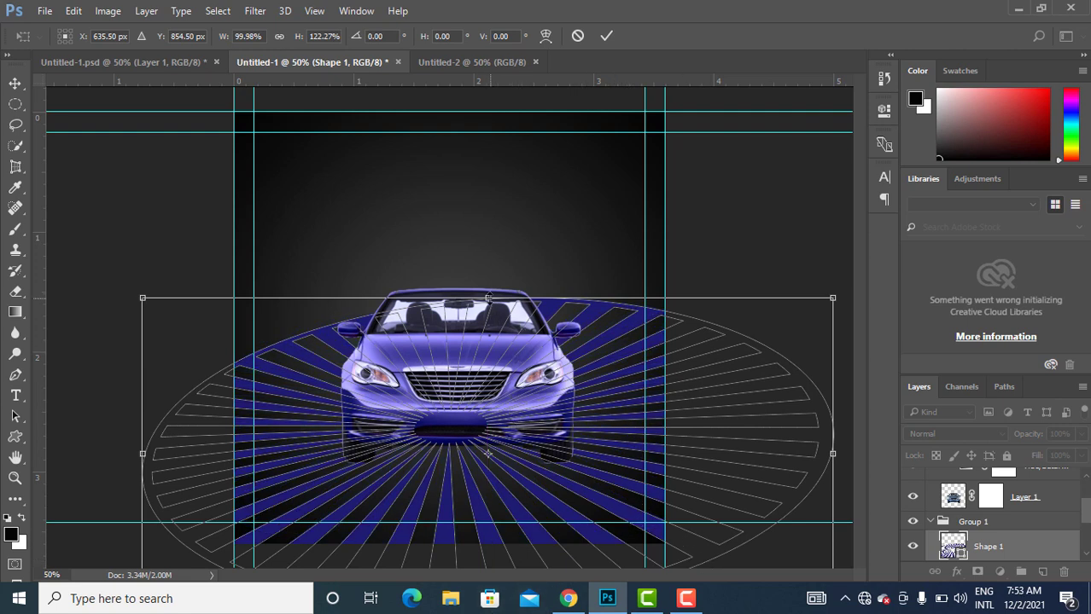
left_click_drag(489, 297, 488, 261)
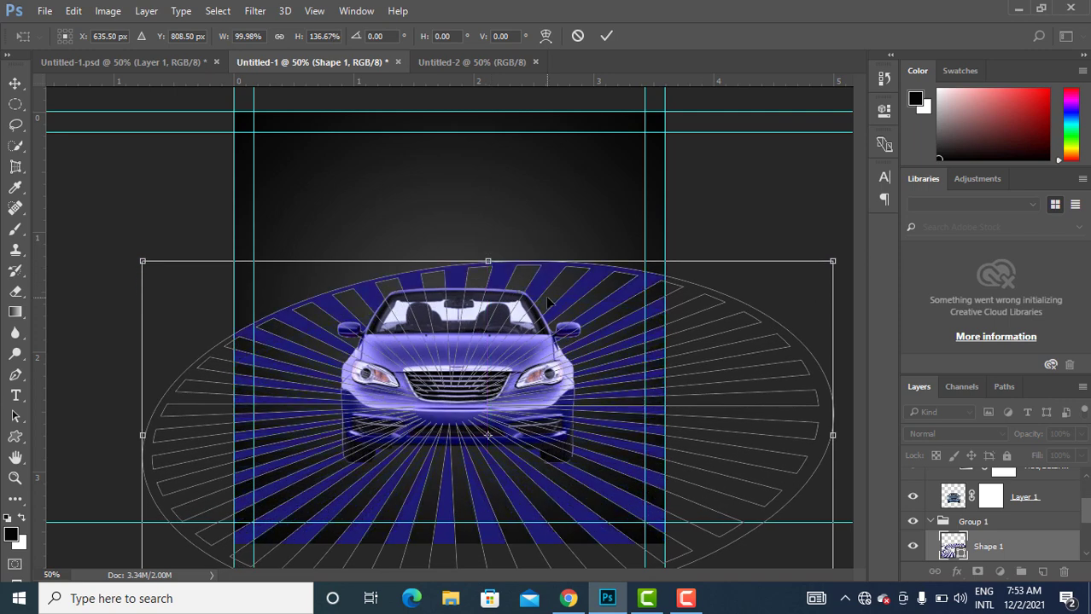
left_click(606, 36)
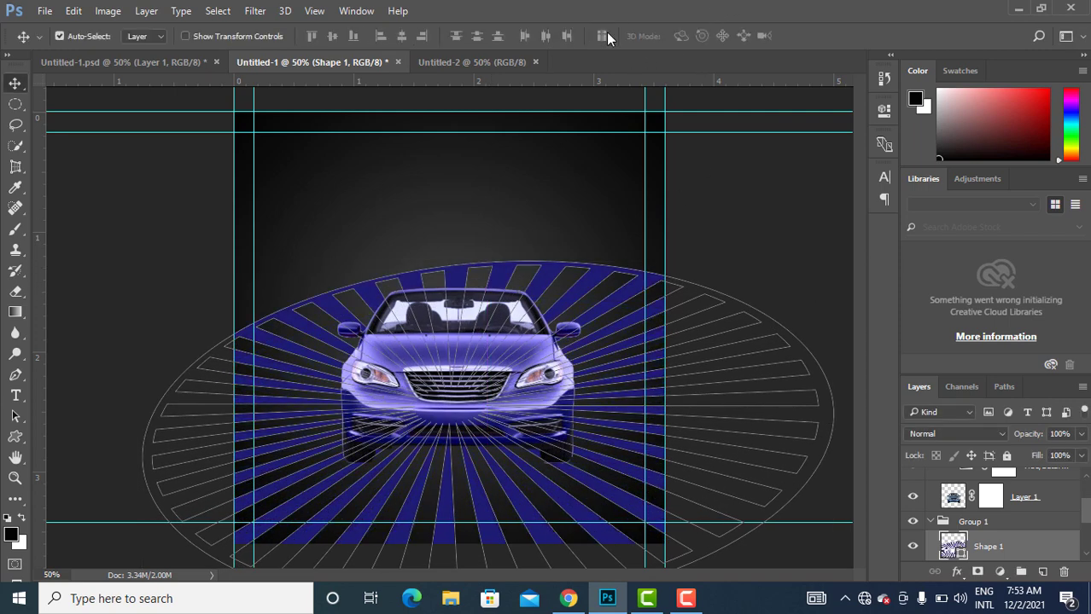
left_click(732, 222)
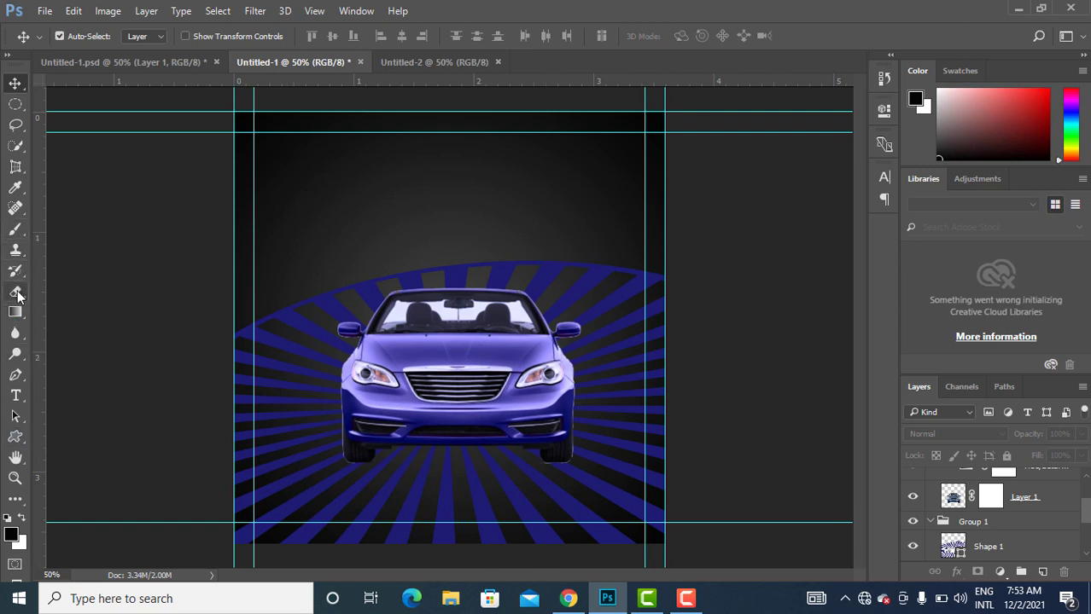
Select the Shape 1 layer for the Eraser tool and rasterize the shape.
left_click_drag(17, 294, 94, 297)
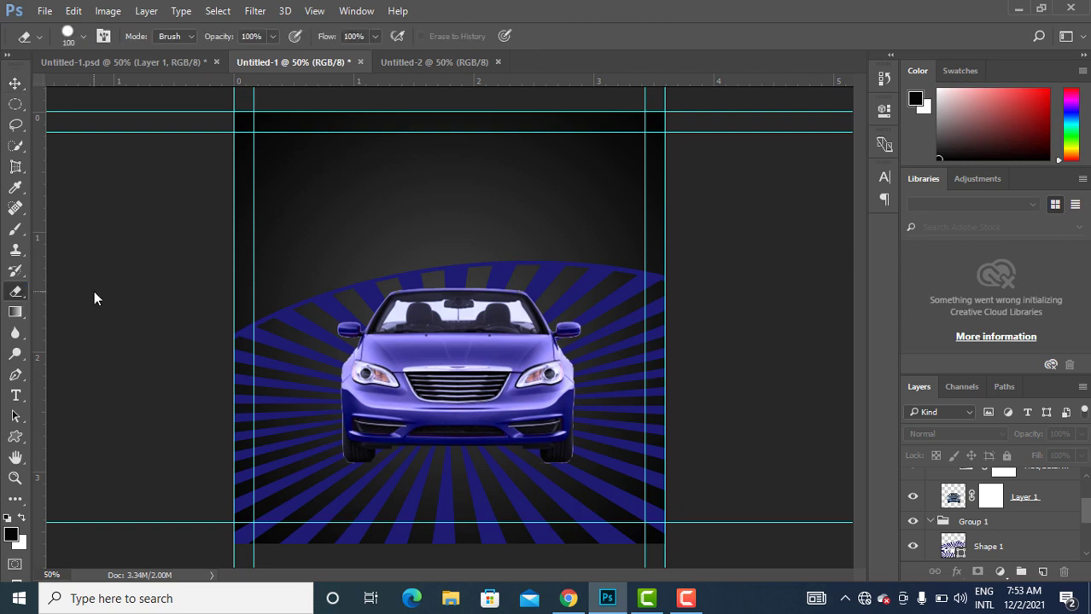
left_click(290, 317)
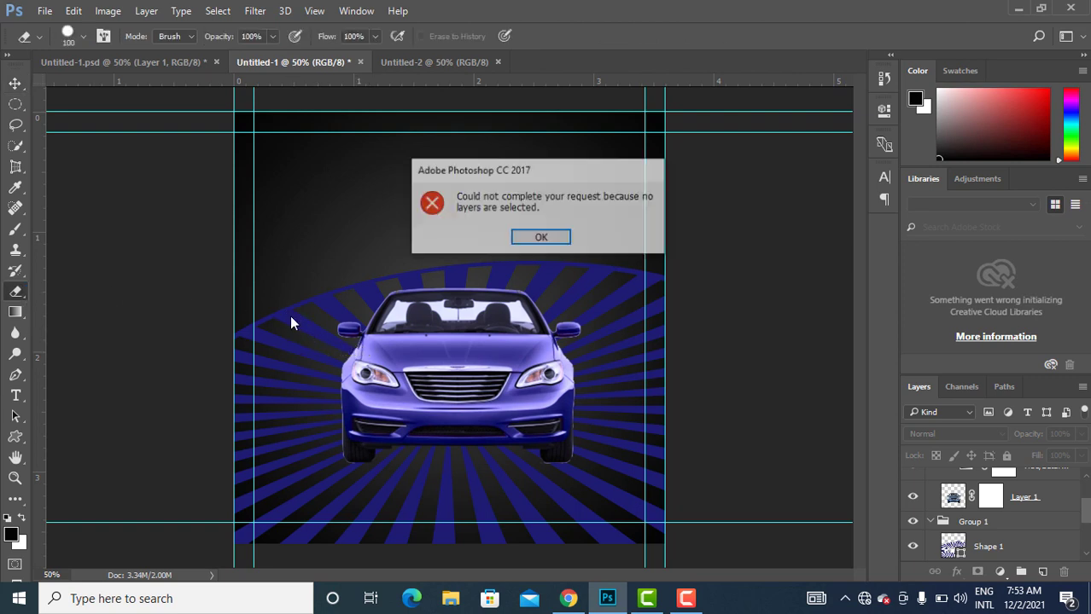
left_click(540, 237)
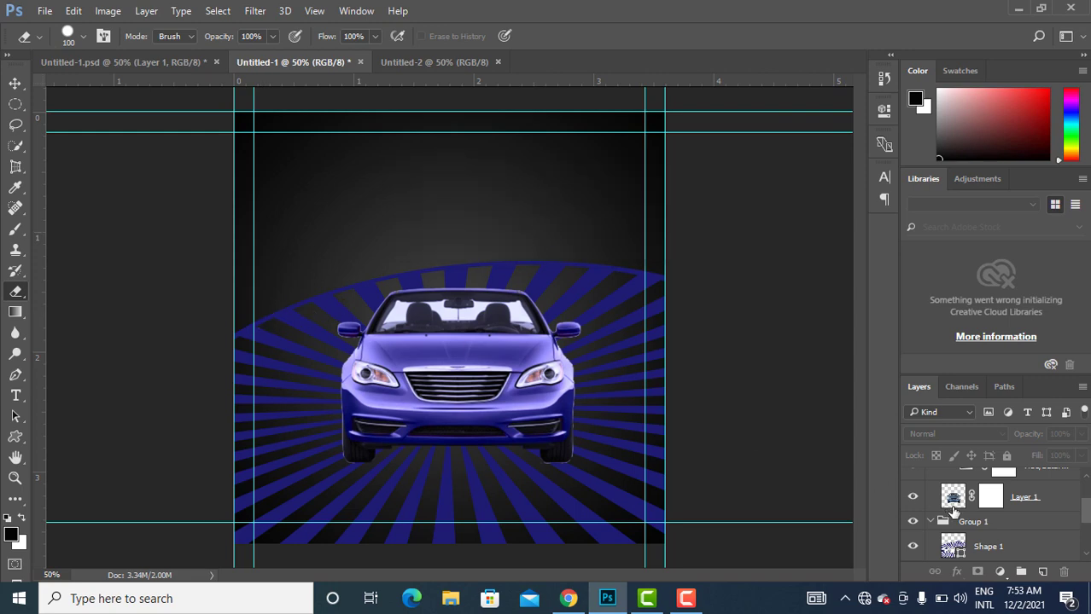
left_click(999, 546)
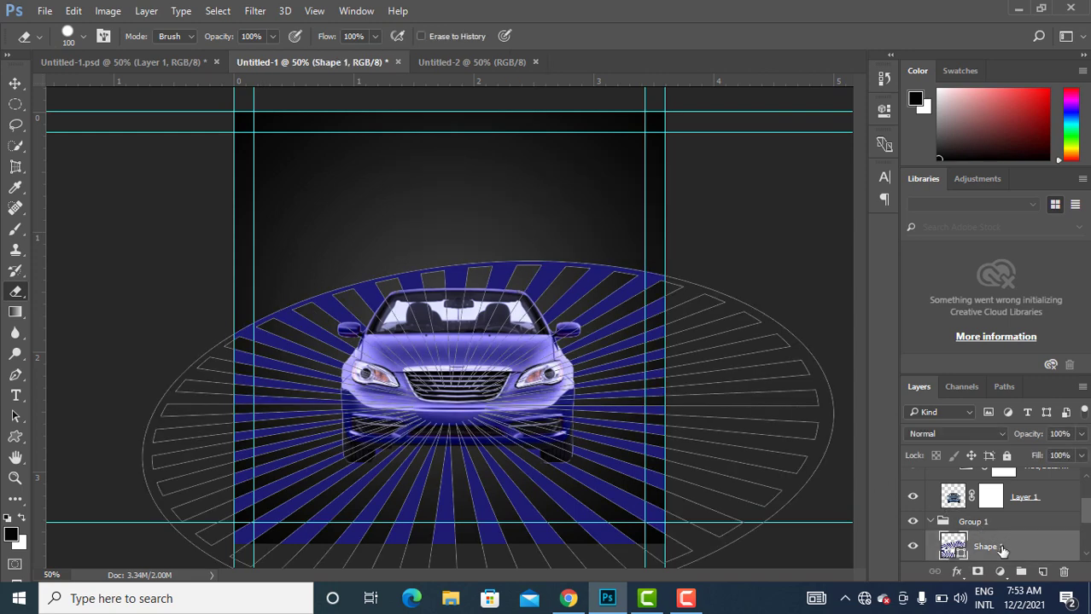
left_click(292, 318)
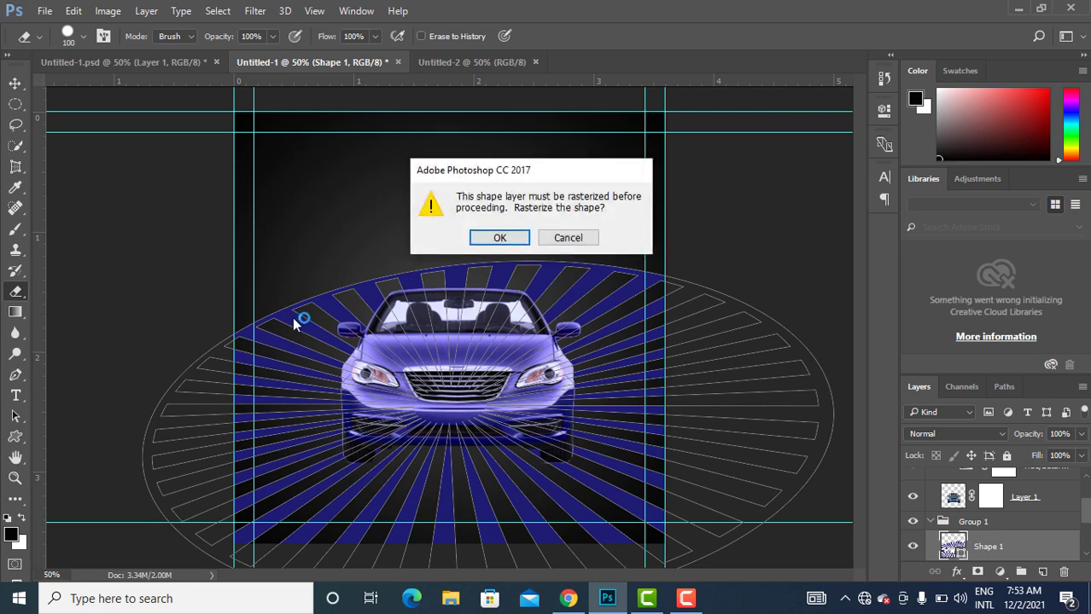
left_click(500, 238)
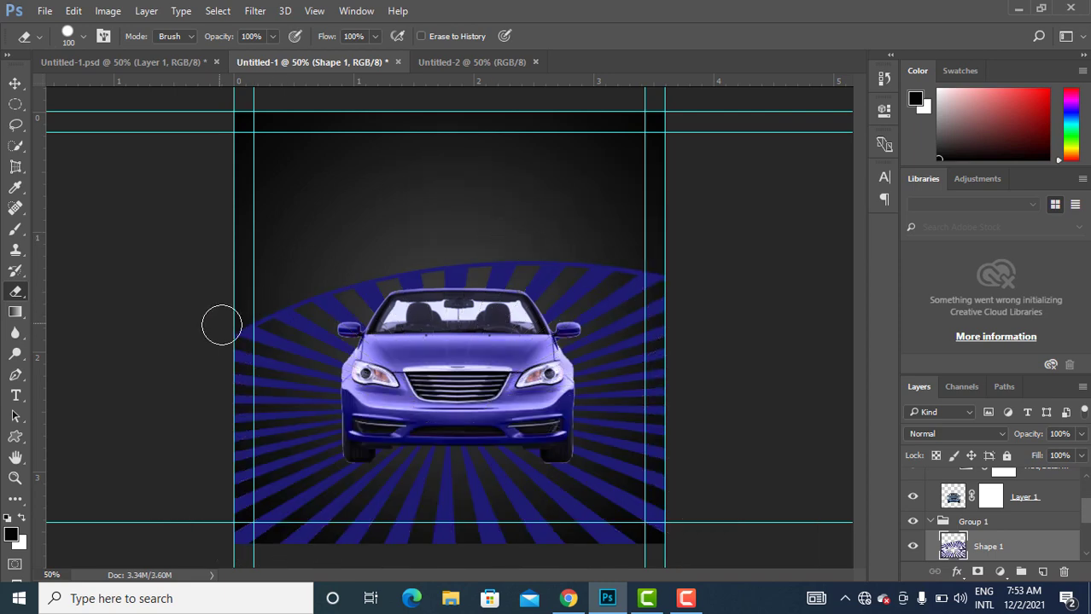
Erase the upper rays behind and beside the car with the Eraser, leaving only the floor rays around its lower body.
mouse_move(221, 325)
left_mouse_down()
mouse_move(346, 298)
mouse_move(248, 335)
mouse_move(340, 279)
mouse_move(394, 271)
mouse_move(400, 280)
mouse_move(379, 287)
mouse_move(493, 272)
mouse_move(452, 251)
mouse_move(572, 294)
mouse_move(591, 279)
mouse_move(641, 276)
mouse_move(686, 316)
mouse_move(583, 304)
mouse_move(568, 352)
mouse_move(682, 353)
mouse_move(583, 368)
mouse_move(680, 361)
mouse_move(216, 374)
left_mouse_up()
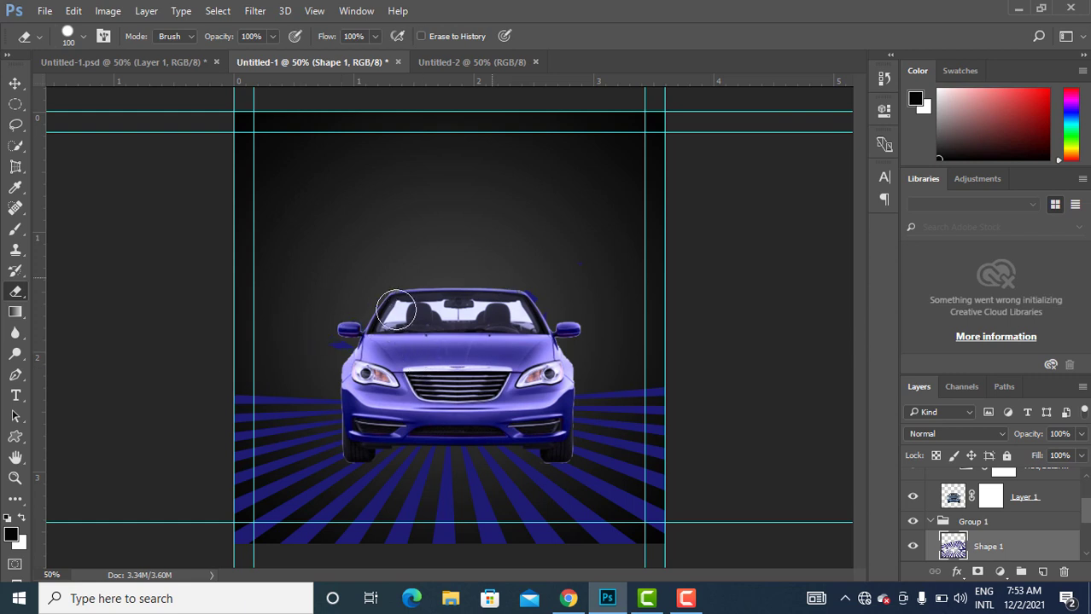
mouse_move(395, 310)
left_mouse_down()
mouse_move(334, 336)
mouse_move(554, 333)
mouse_move(523, 279)
mouse_move(618, 243)
left_mouse_up()
left_click_drag(660, 414, 591, 406)
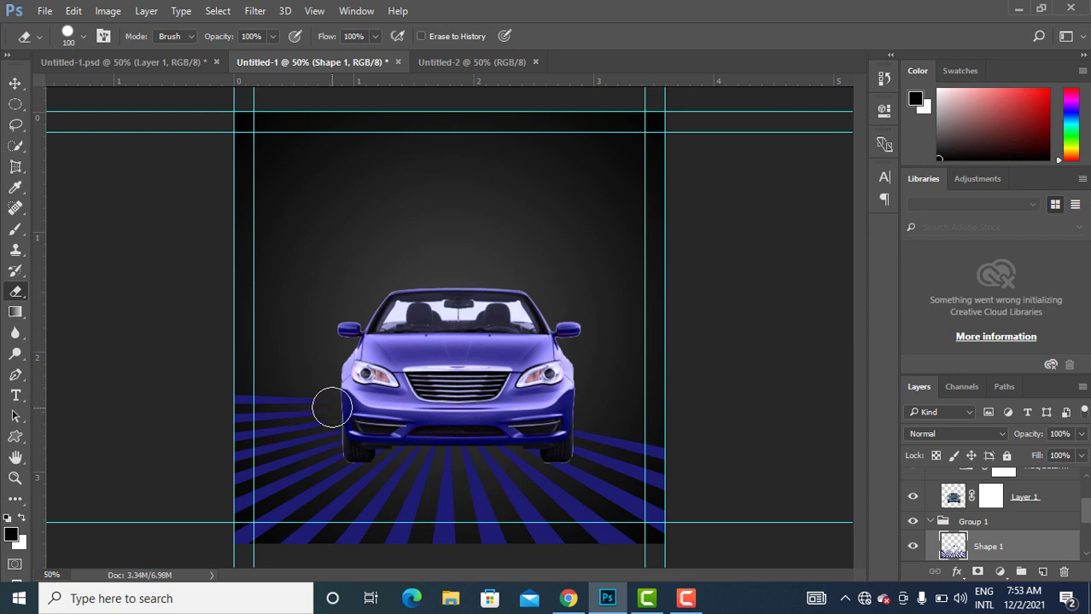
mouse_move(332, 408)
left_mouse_down()
mouse_move(272, 411)
mouse_move(240, 426)
mouse_move(237, 396)
mouse_move(258, 427)
mouse_move(335, 411)
mouse_move(220, 414)
mouse_move(222, 434)
mouse_move(251, 444)
mouse_move(327, 431)
mouse_move(373, 416)
mouse_move(406, 378)
left_mouse_up()
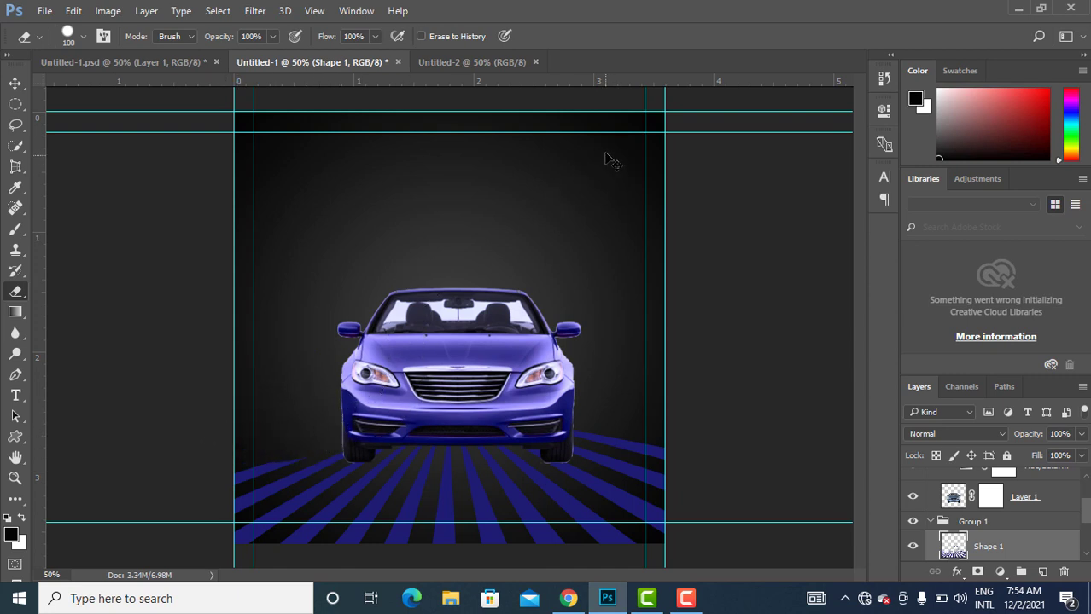
key("ctrl+z")
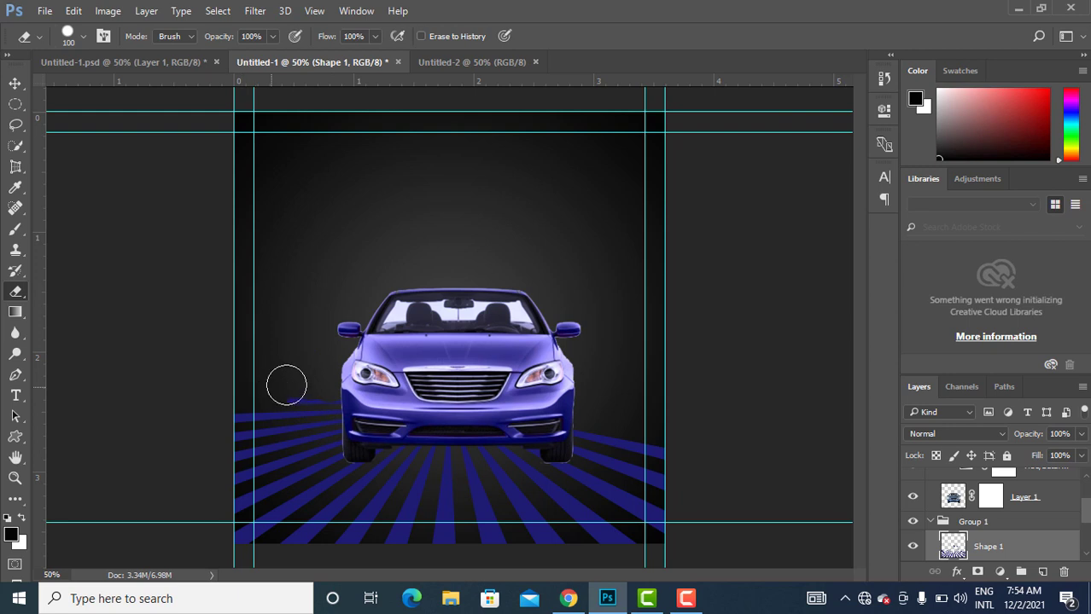
mouse_move(285, 386)
left_mouse_down()
mouse_move(341, 384)
mouse_move(327, 386)
left_mouse_up()
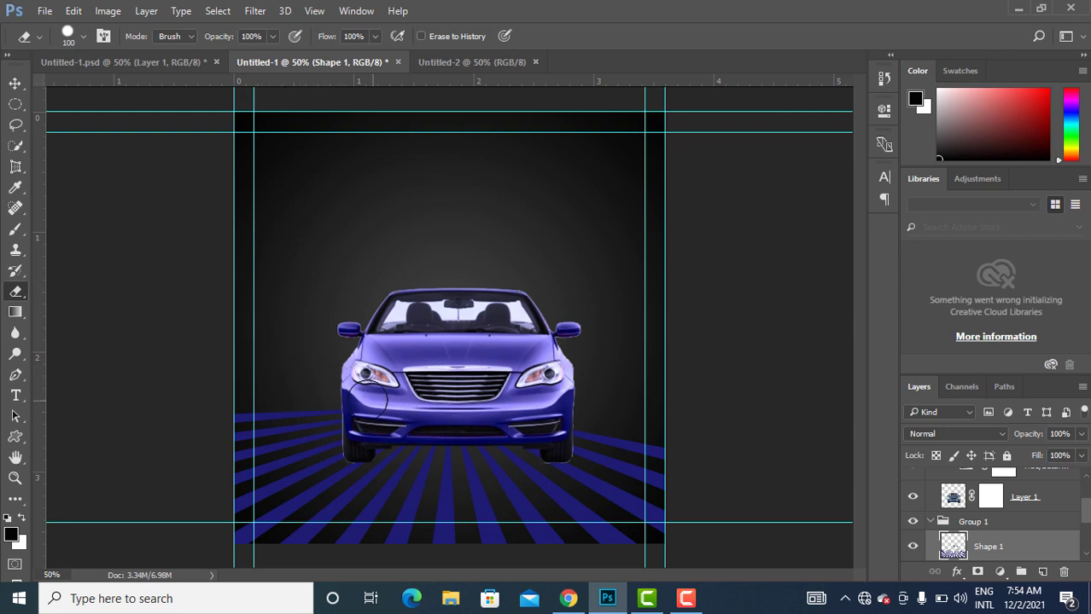
mouse_move(335, 394)
left_mouse_down()
mouse_move(223, 407)
mouse_move(314, 400)
left_mouse_up()
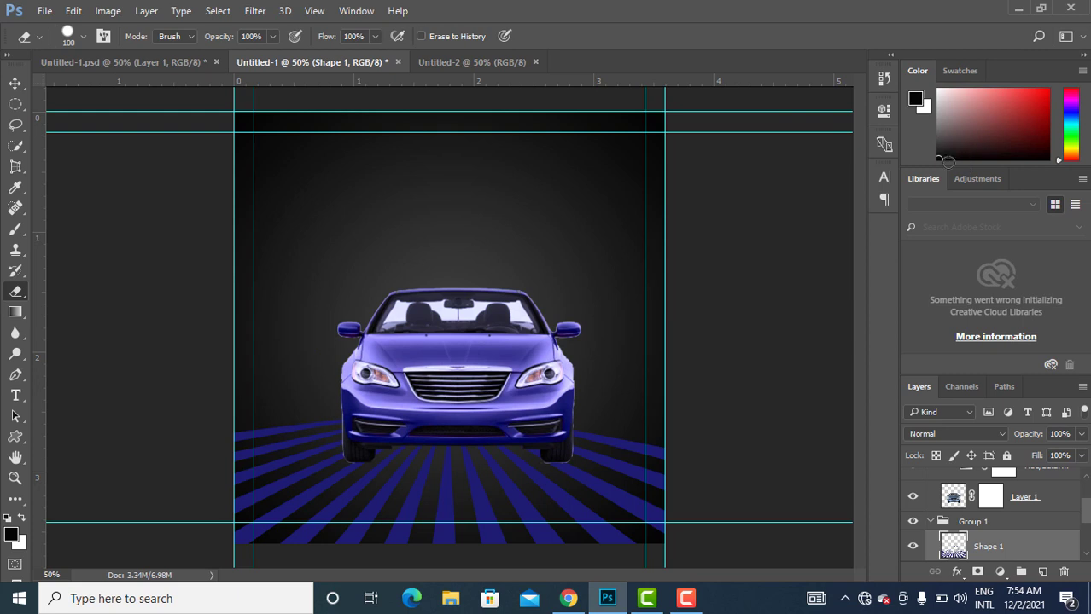
Distort the rasterized rays in Shape 1 by raising both upper corners to about 112% height.
left_click(14, 84)
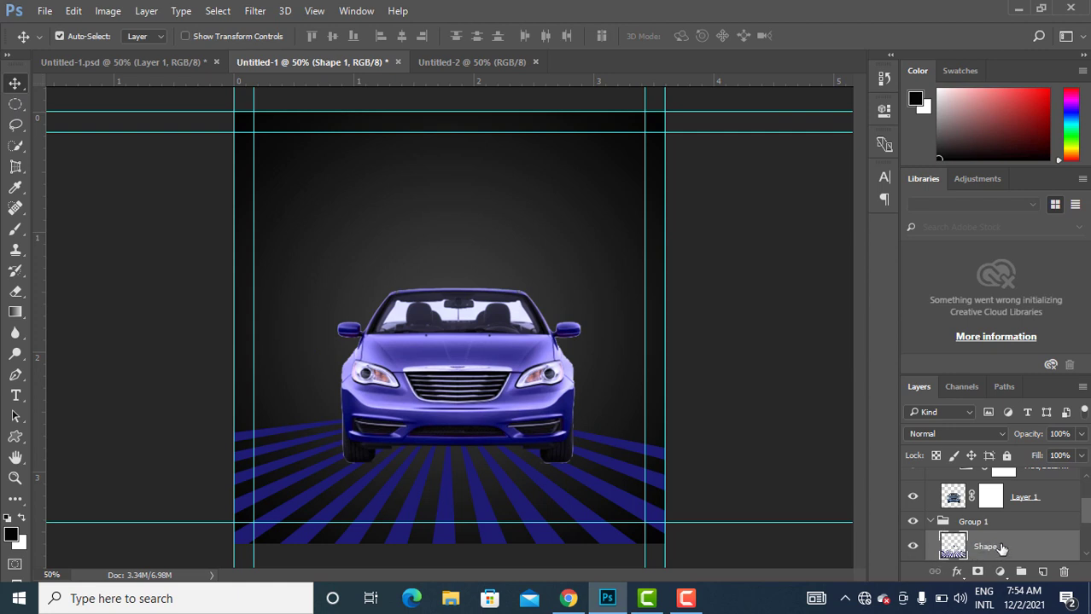
key("ctrl+t")
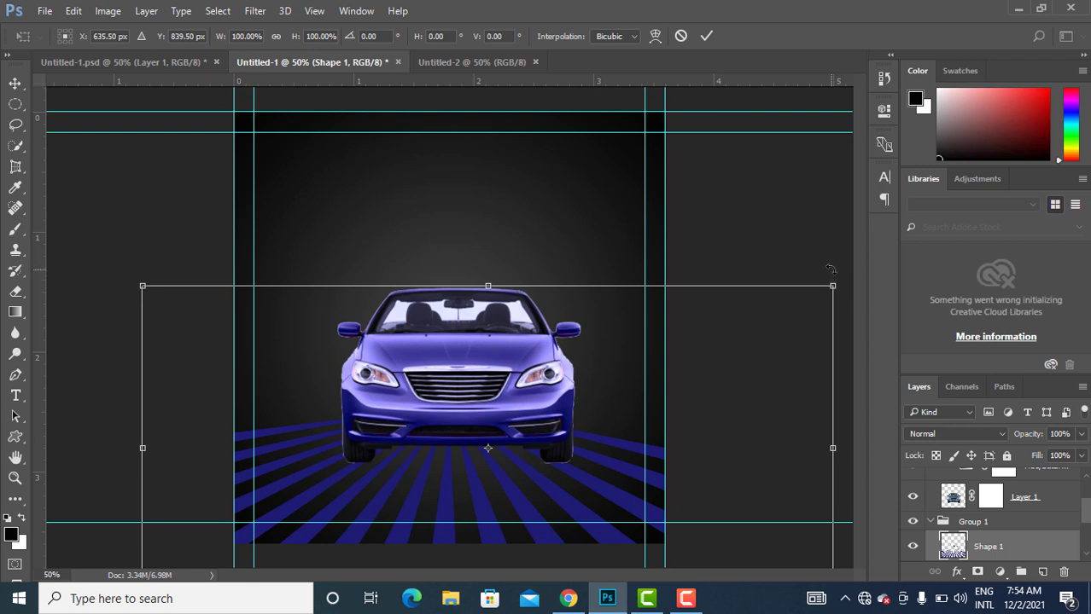
left_click_drag(832, 287, 831, 247)
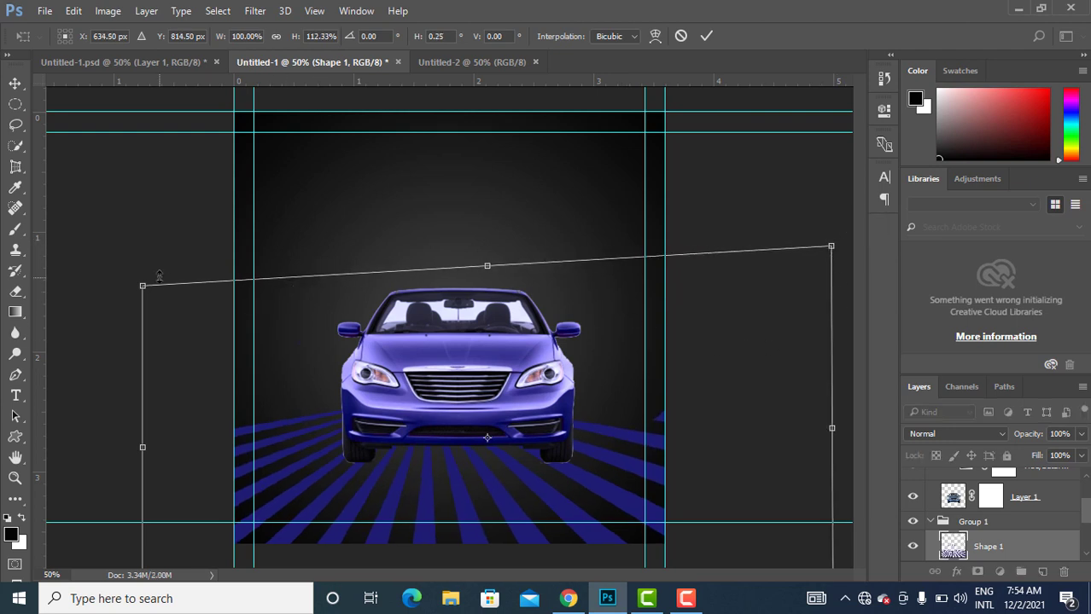
left_click_drag(143, 289, 186, 256)
key("ctrl+z")
key("ctrl+z")
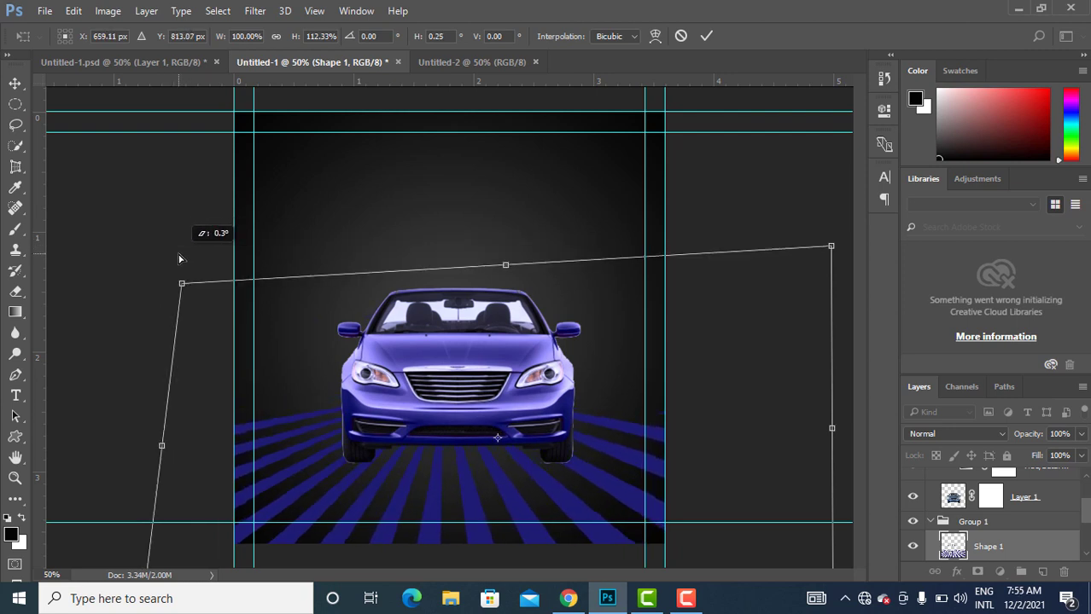
key("ctrl+z")
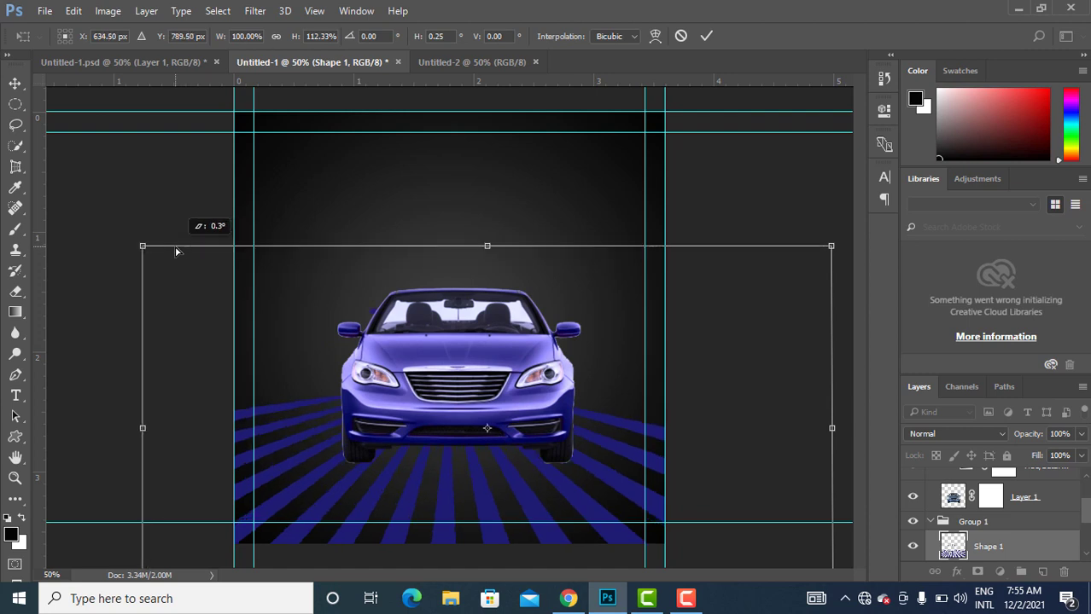
Pull the rays' upper-left corner inward and slightly down, and apply the distortion.
left_click_drag(143, 246, 195, 264)
key("alt+shift")
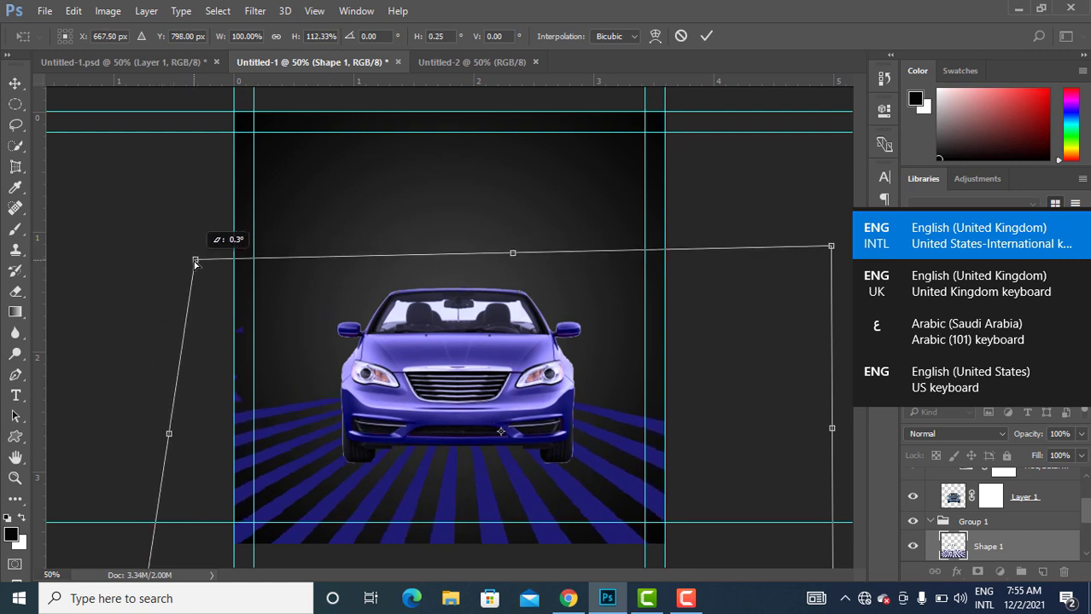
key("super+space")
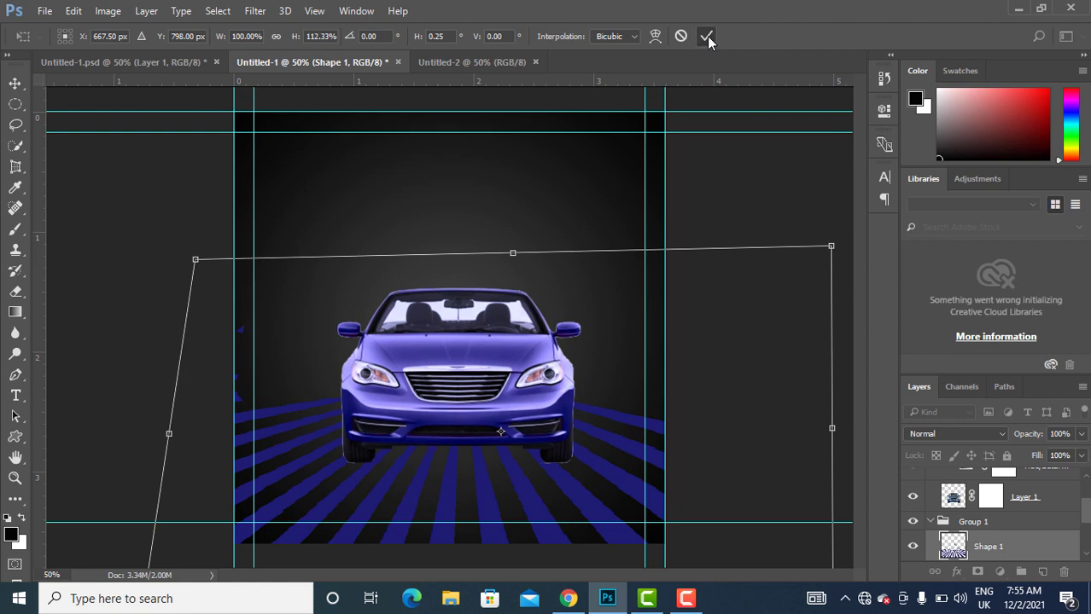
left_click(706, 36)
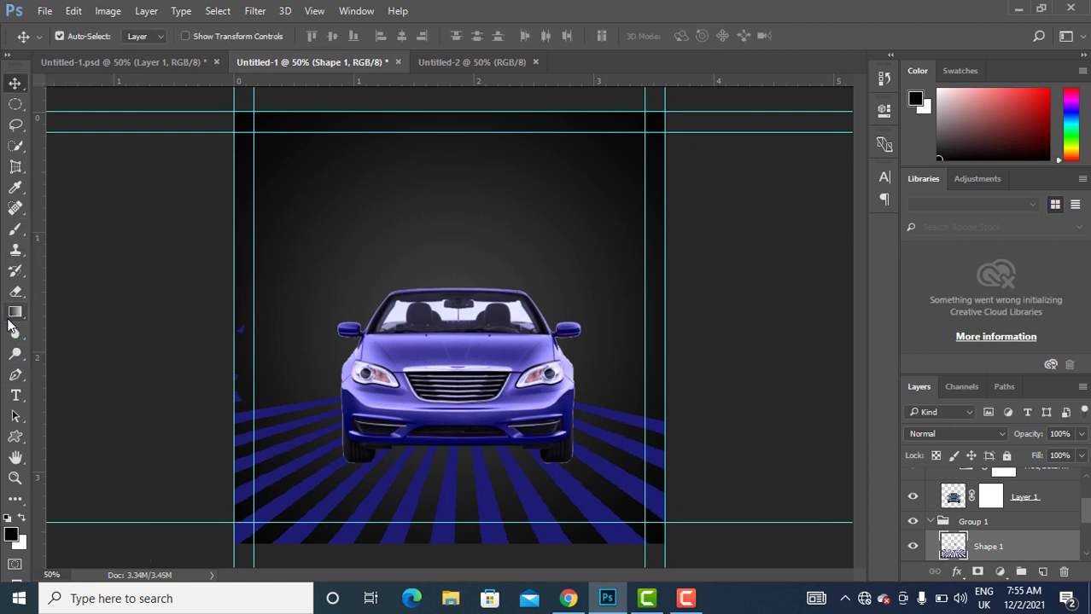
Erase the stray ray fragments at the canvas's left edge above the floor.
left_click(15, 291)
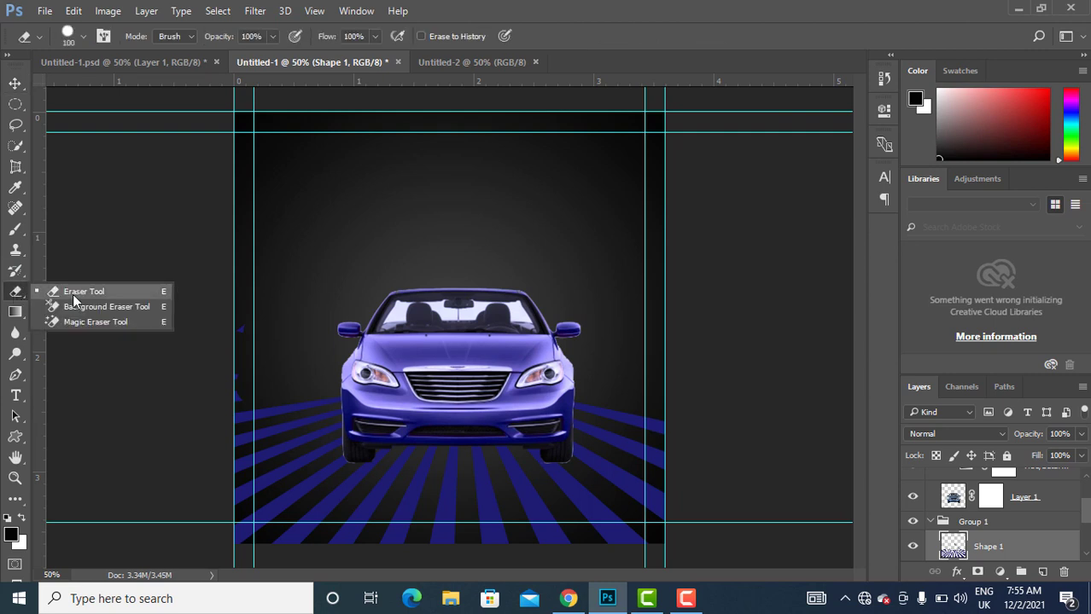
left_click(74, 293)
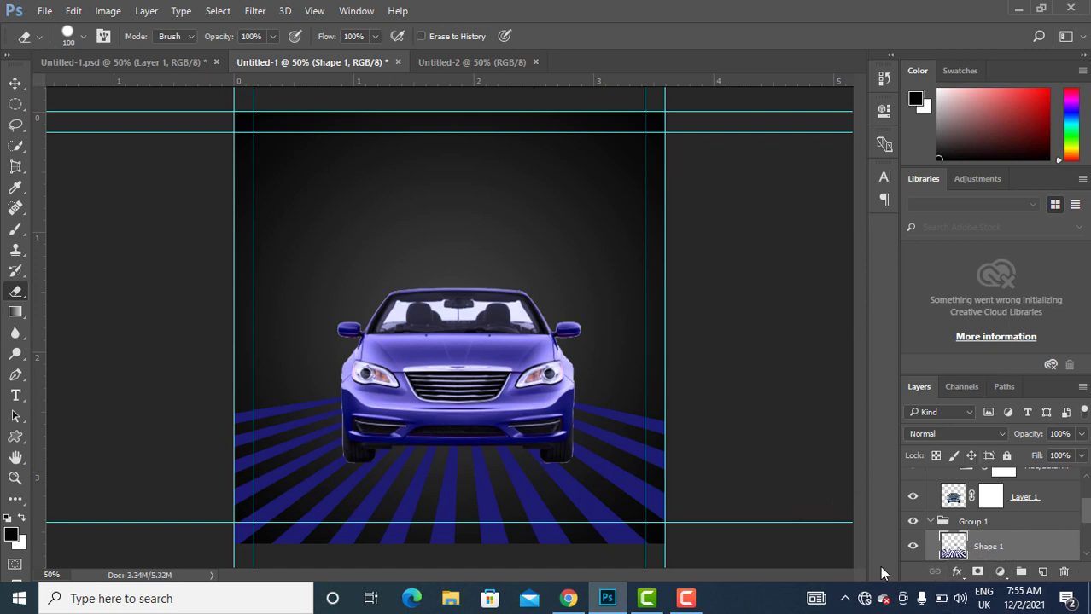
Add a layer mask to Shape 1 and paint it with a 50% opacity brush in 030303 to fade the rays' outer ends.
scroll(998, 548, "down", 1)
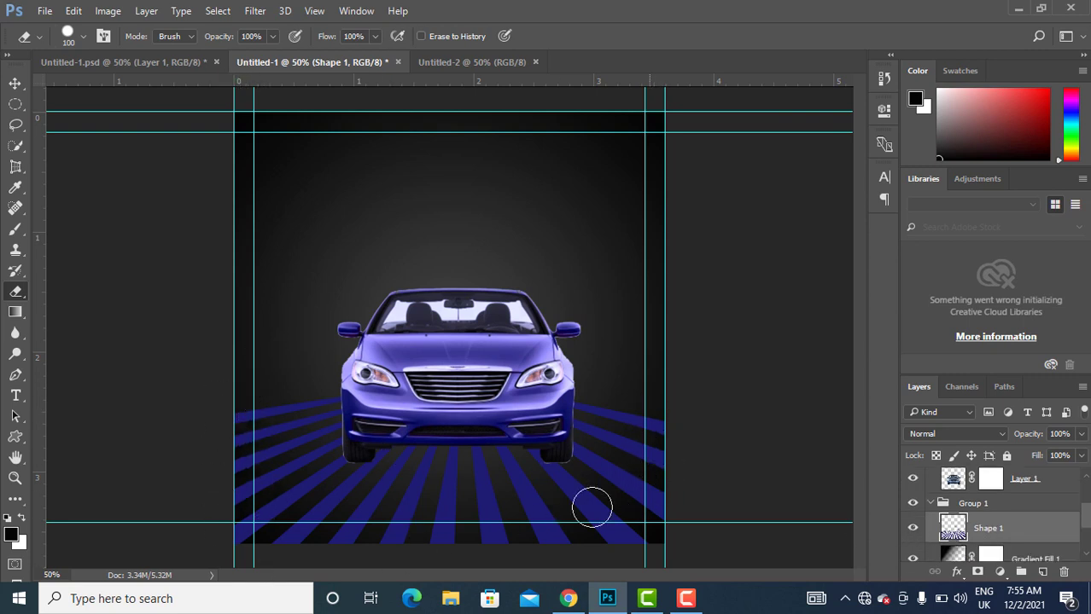
left_click(978, 573)
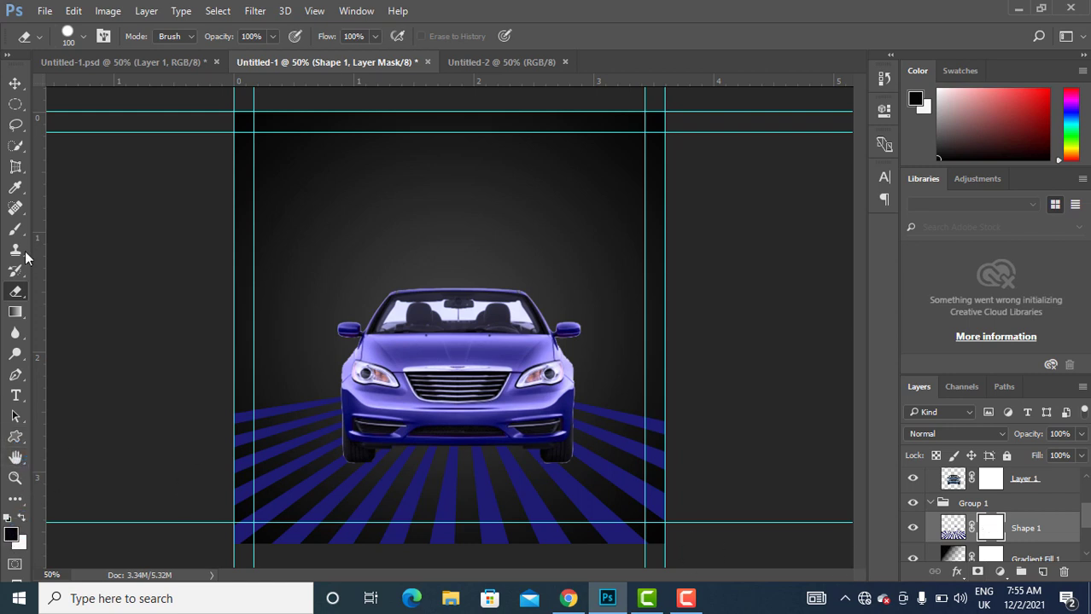
left_click_drag(16, 228, 73, 238)
left_click(11, 534)
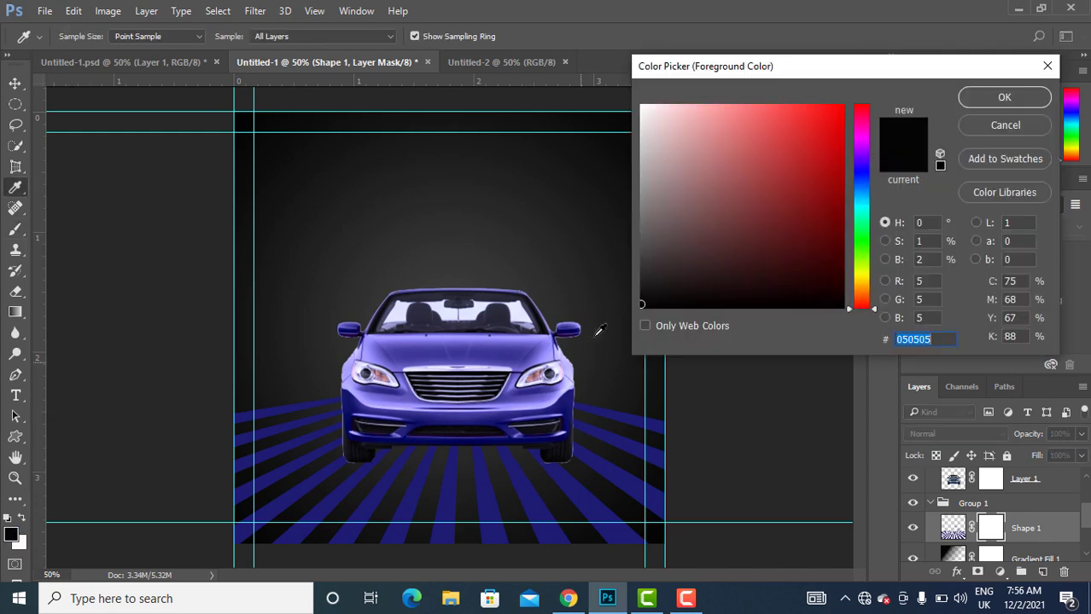
left_click(644, 306)
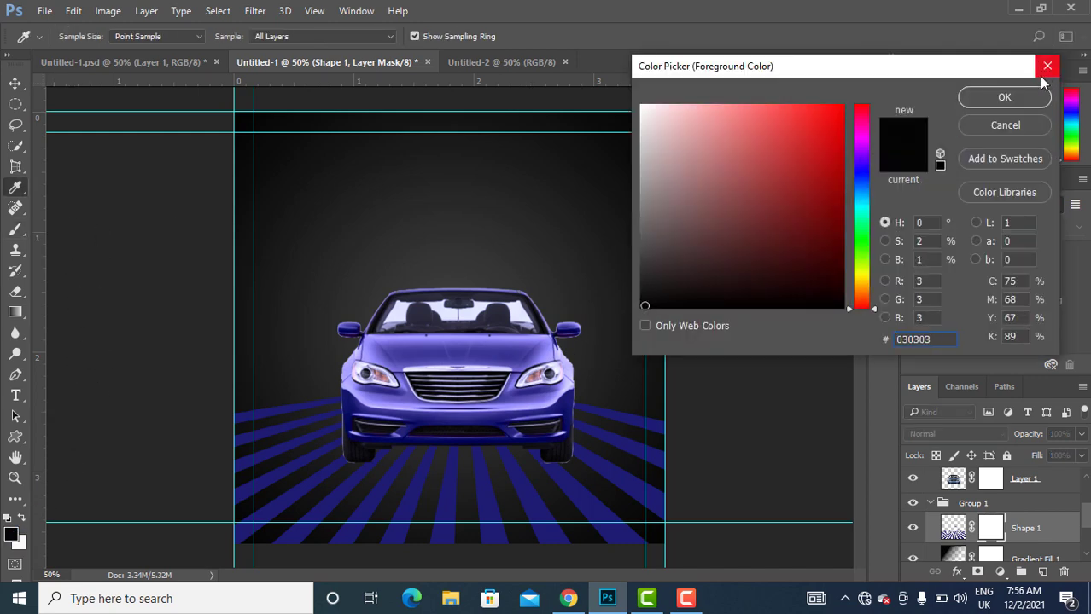
left_click(1005, 99)
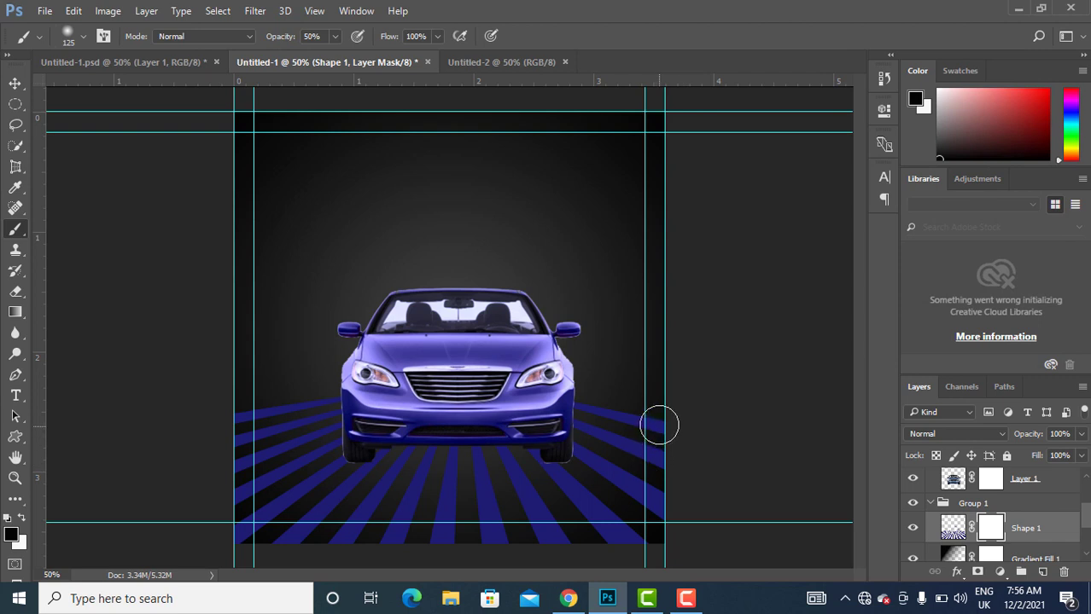
mouse_move(660, 423)
left_mouse_down()
mouse_move(619, 497)
mouse_move(675, 485)
left_mouse_up()
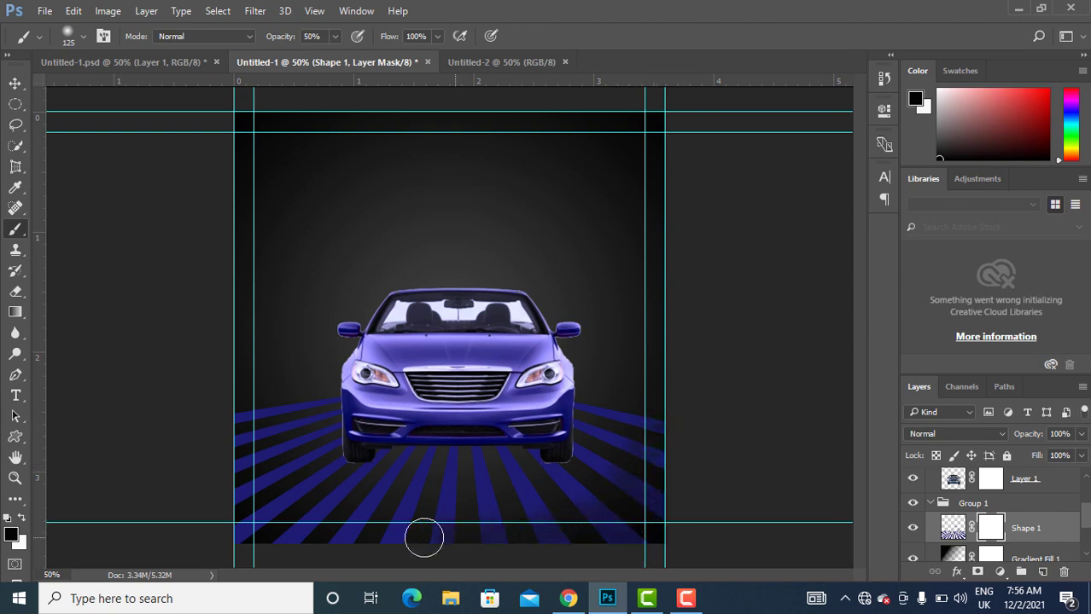
mouse_move(239, 533)
left_mouse_down()
mouse_move(239, 402)
mouse_move(257, 494)
left_mouse_up()
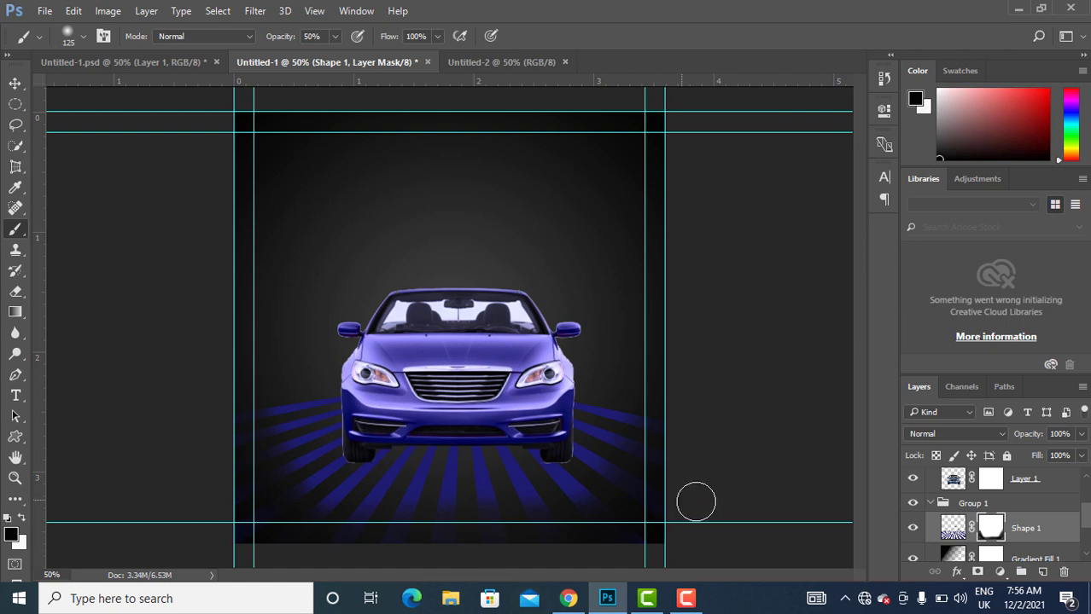
left_click(932, 504)
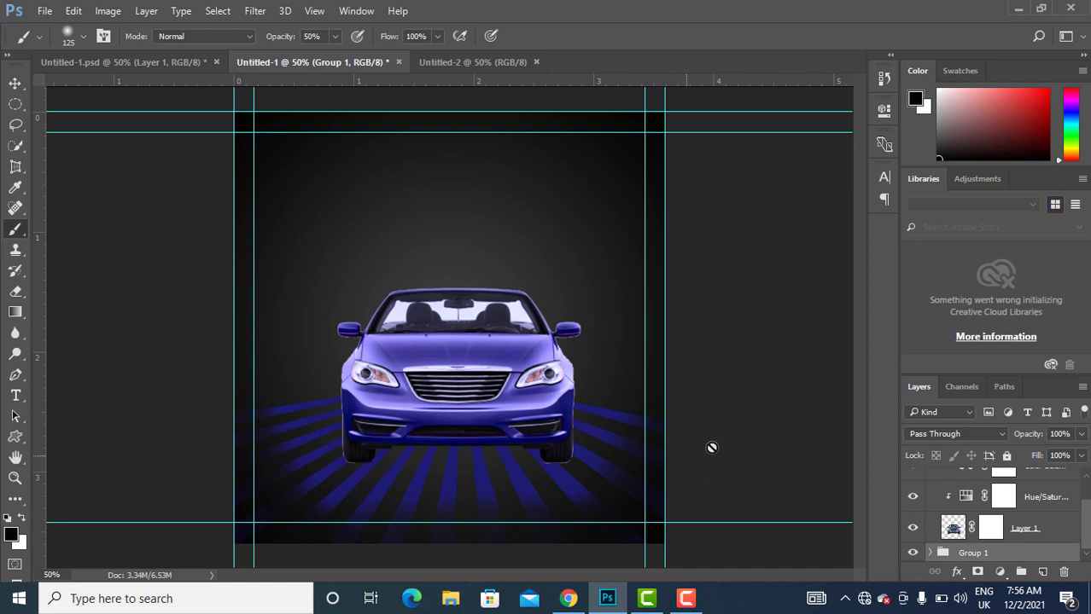
Touch up Layer 1's mask around the car's windshield frame and window area with a smaller Eraser.
left_click(992, 528)
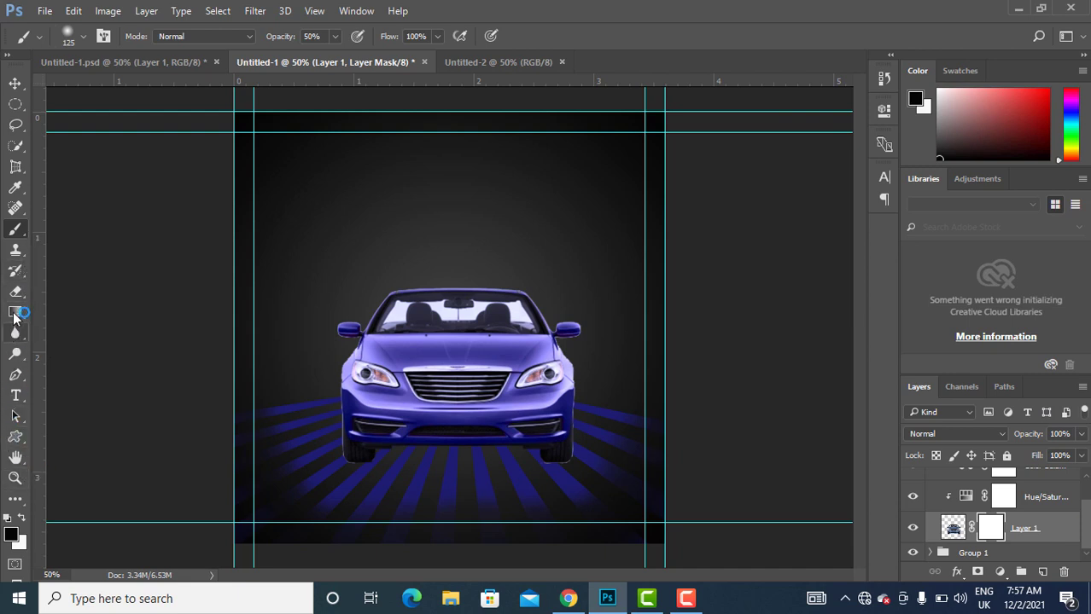
left_click_drag(15, 291, 72, 299)
left_click(72, 298)
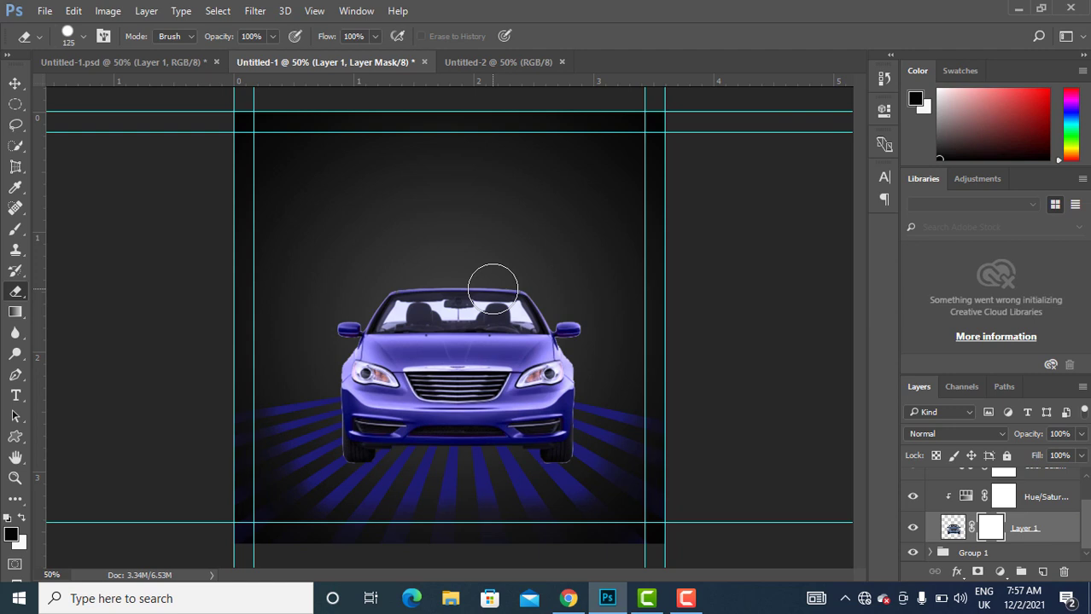
key("bracketleft")
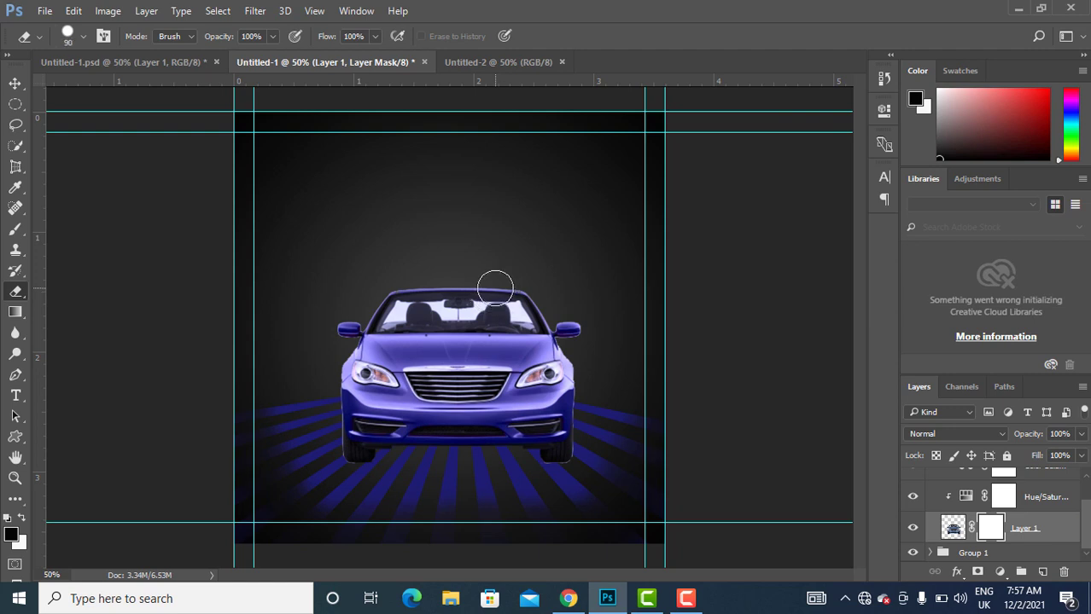
key("bracketleft")
mouse_move(501, 276)
left_mouse_down()
mouse_move(409, 312)
mouse_move(522, 316)
mouse_move(383, 318)
mouse_move(396, 288)
mouse_move(493, 290)
mouse_move(539, 316)
mouse_move(418, 314)
mouse_move(442, 306)
mouse_move(387, 314)
mouse_move(385, 305)
mouse_move(422, 285)
mouse_move(462, 291)
mouse_move(481, 312)
left_mouse_up()
Collapse Group 2, start a text layer in the canvas's upper-left area and set the text color to fbf8f8.
left_click(17, 397)
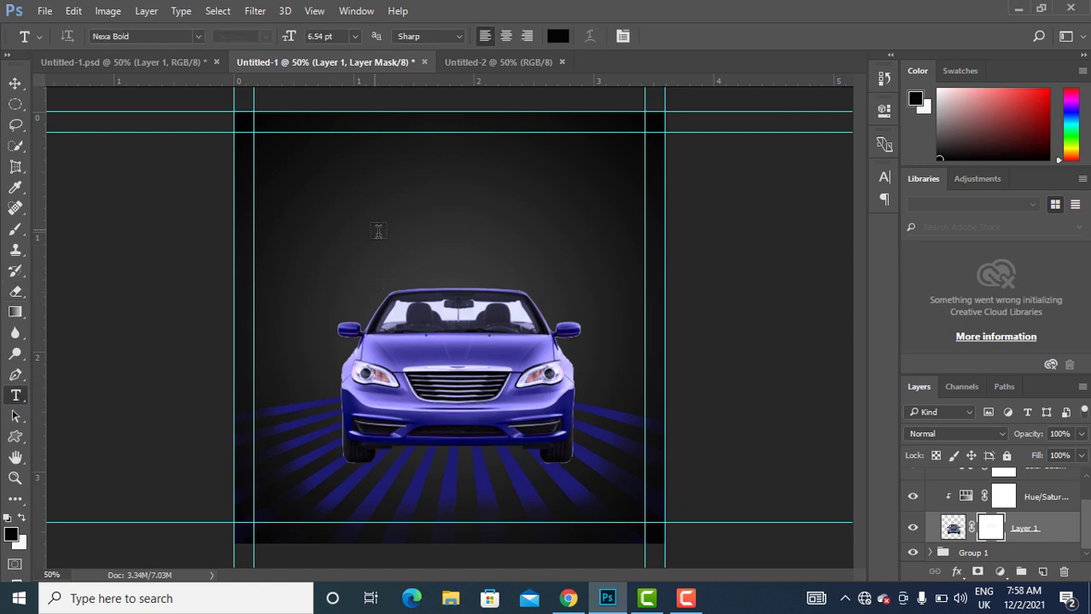
scroll(1015, 550, "up", 2)
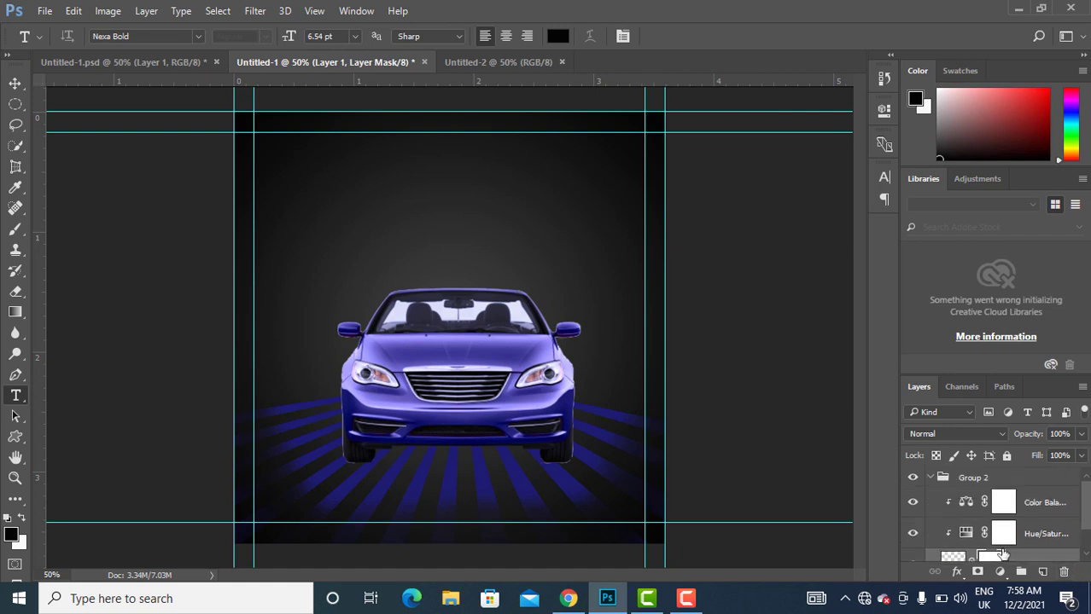
left_click(933, 479)
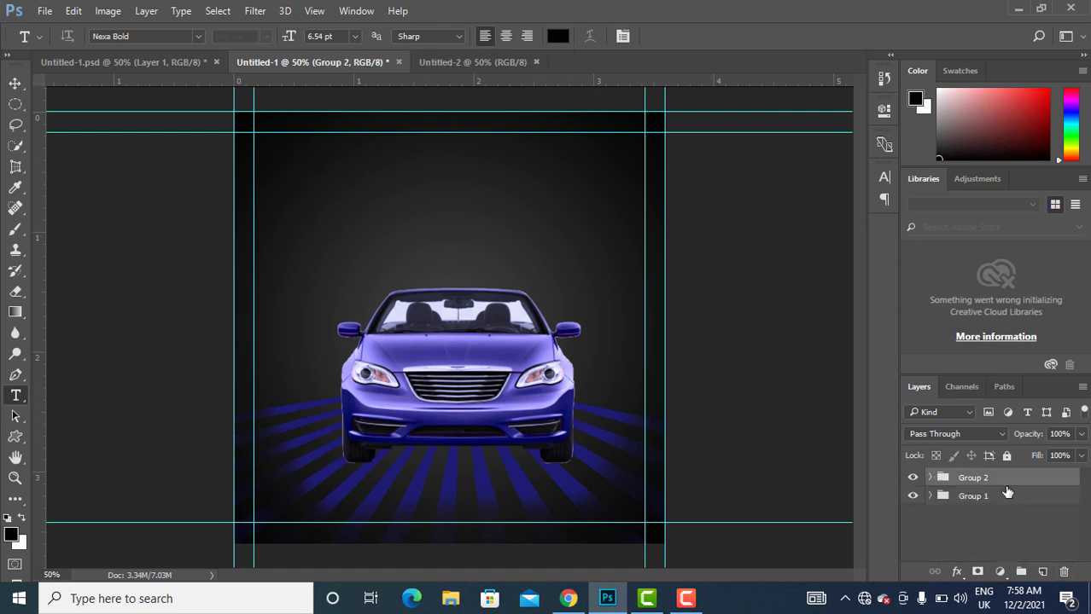
left_click(292, 166)
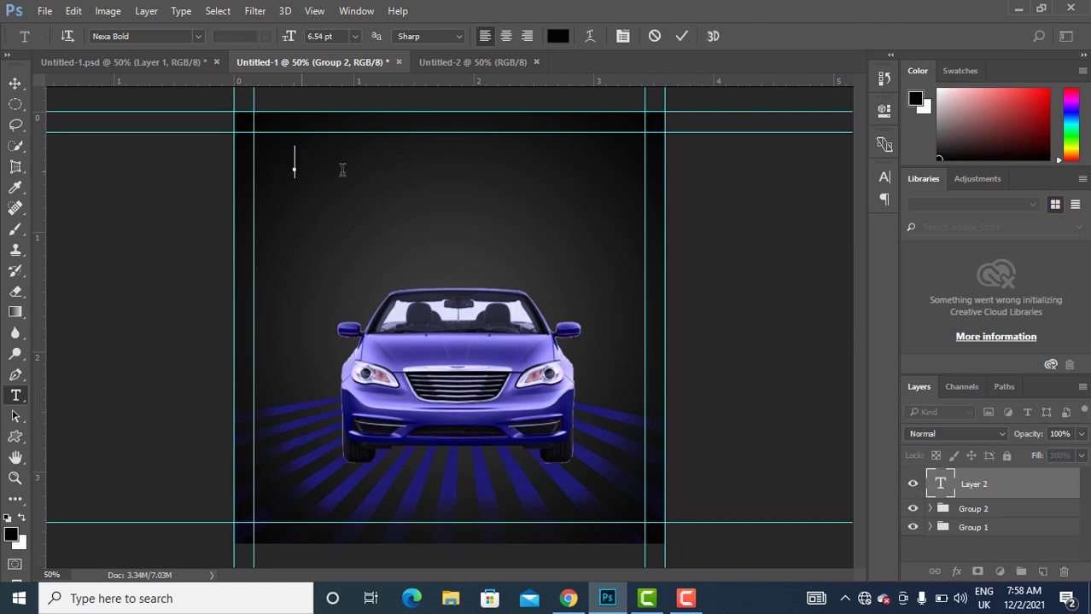
left_click(558, 37)
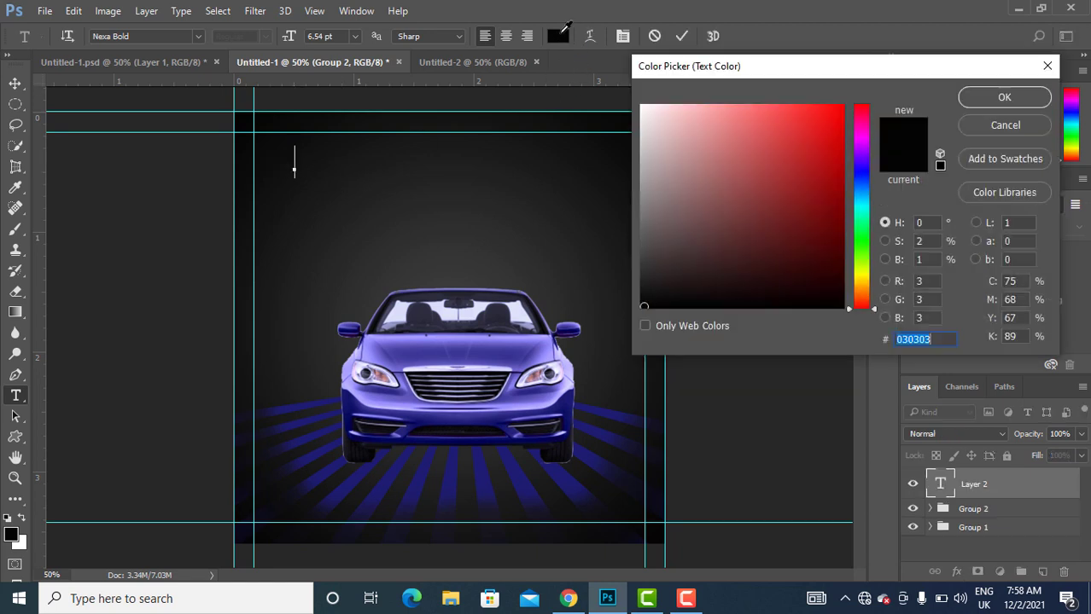
left_click(643, 110)
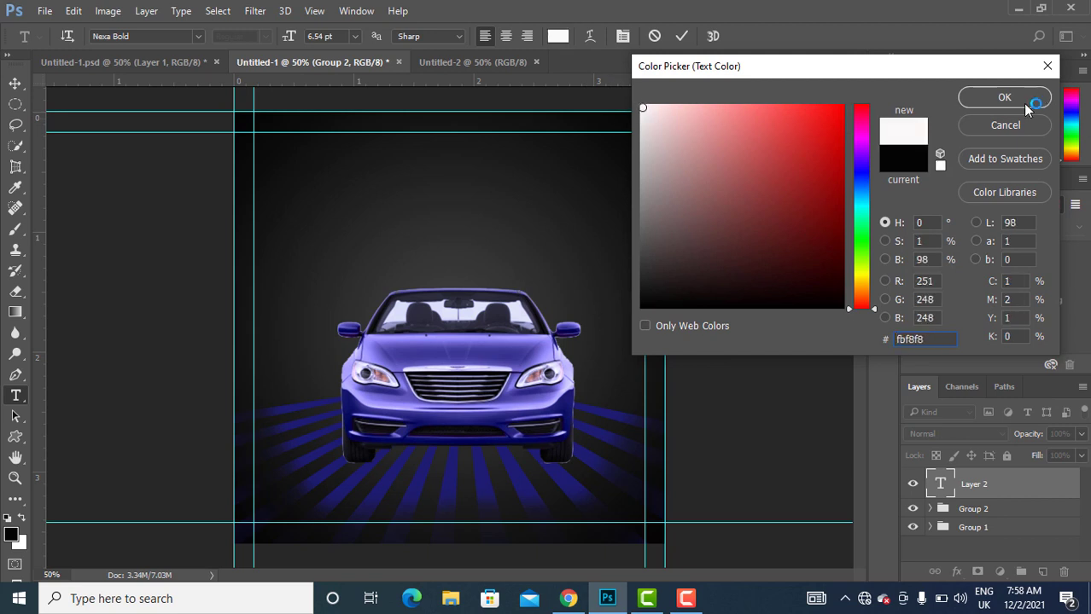
left_click(1027, 102)
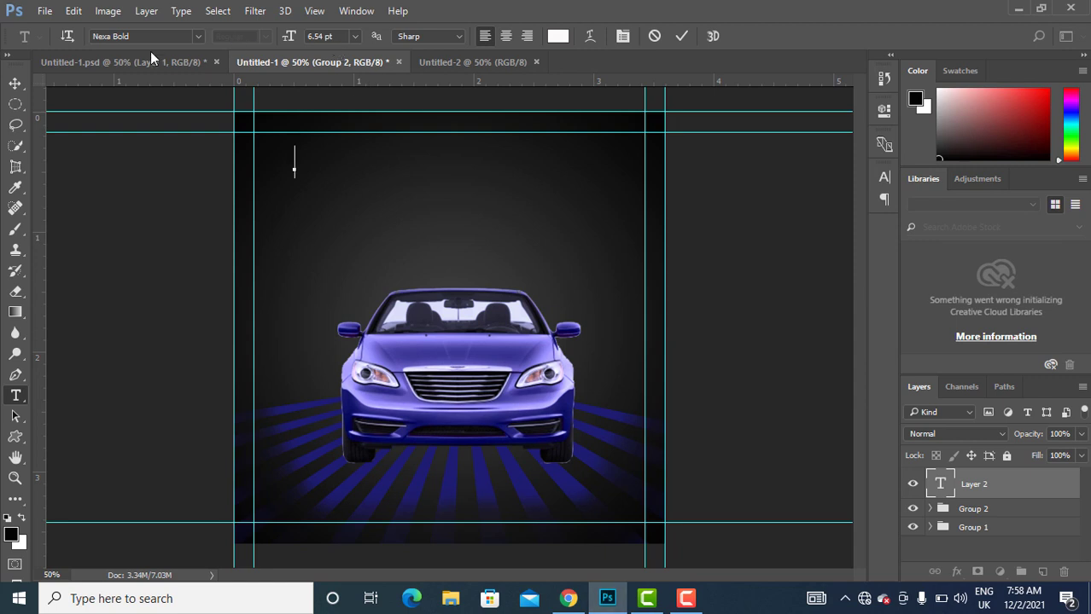
Check the headline wording and layout in the finished Untitled-1.psd design and return to the working document.
left_click(465, 65)
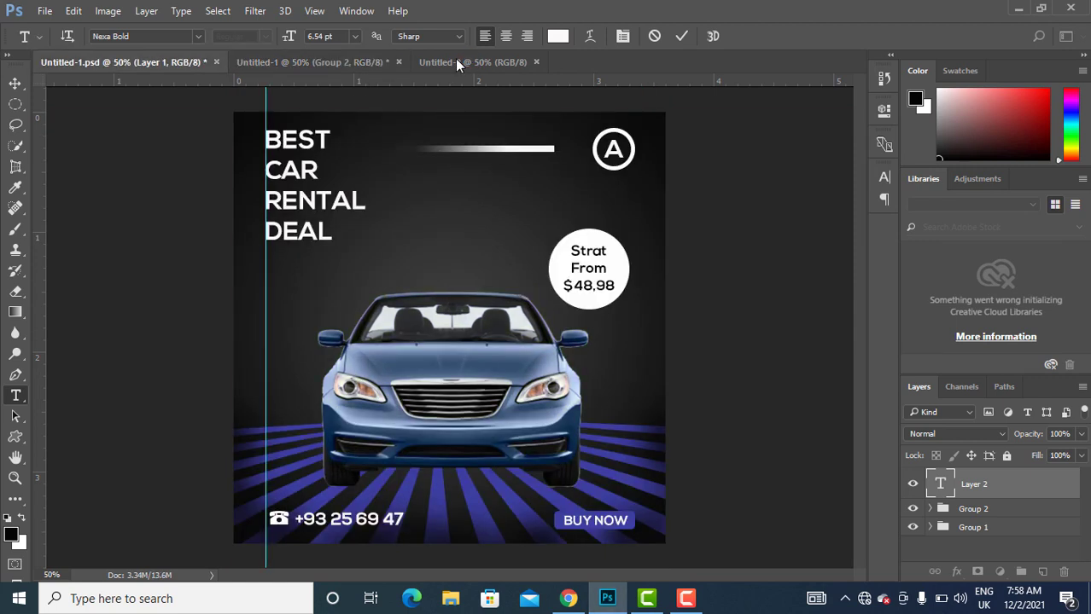
left_click(341, 66)
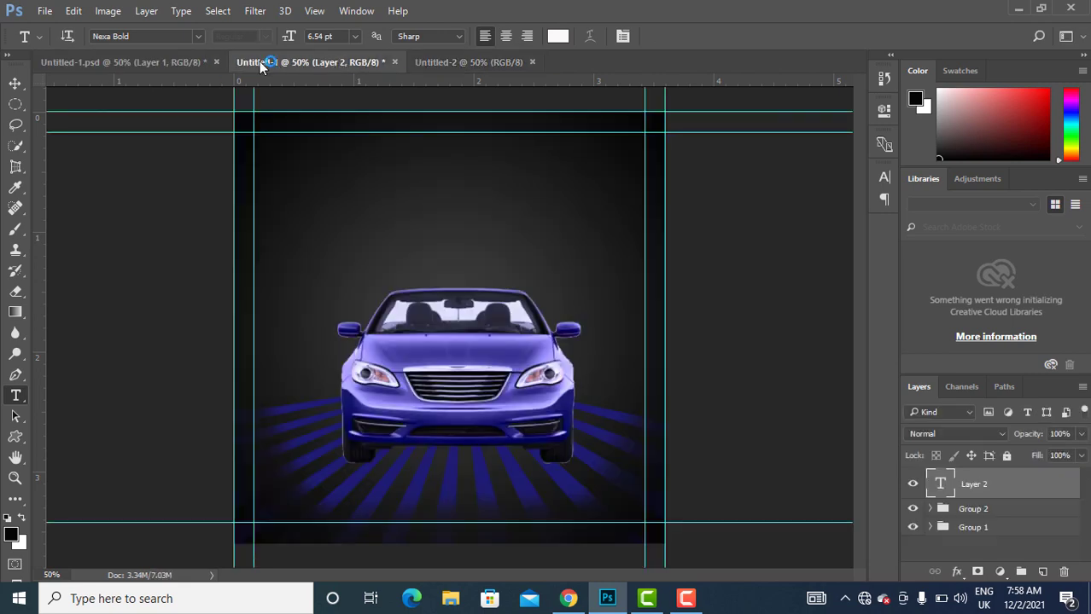
left_click(198, 64)
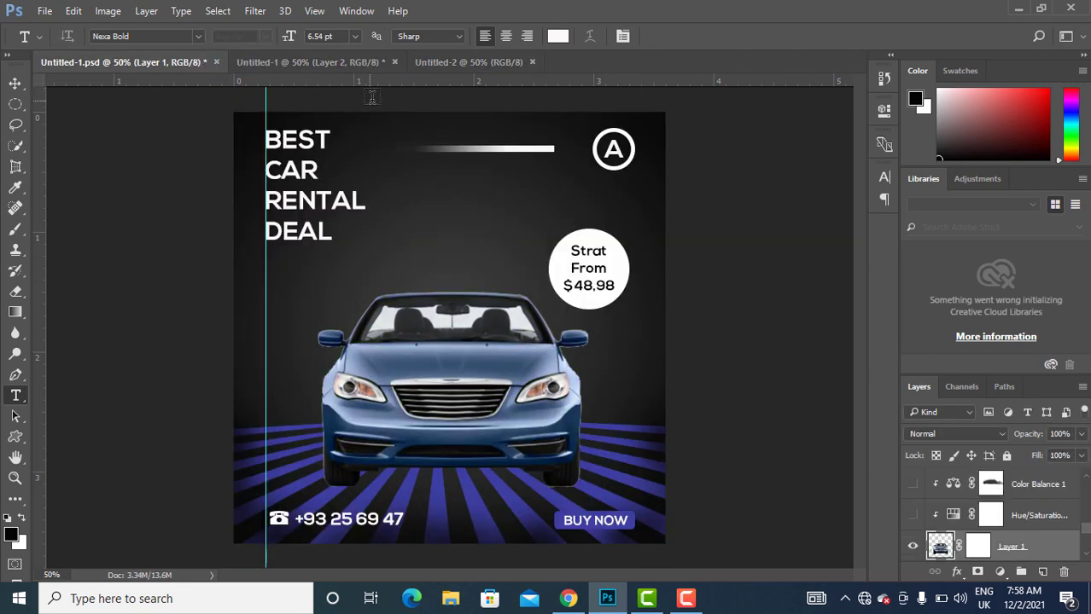
left_click(340, 64)
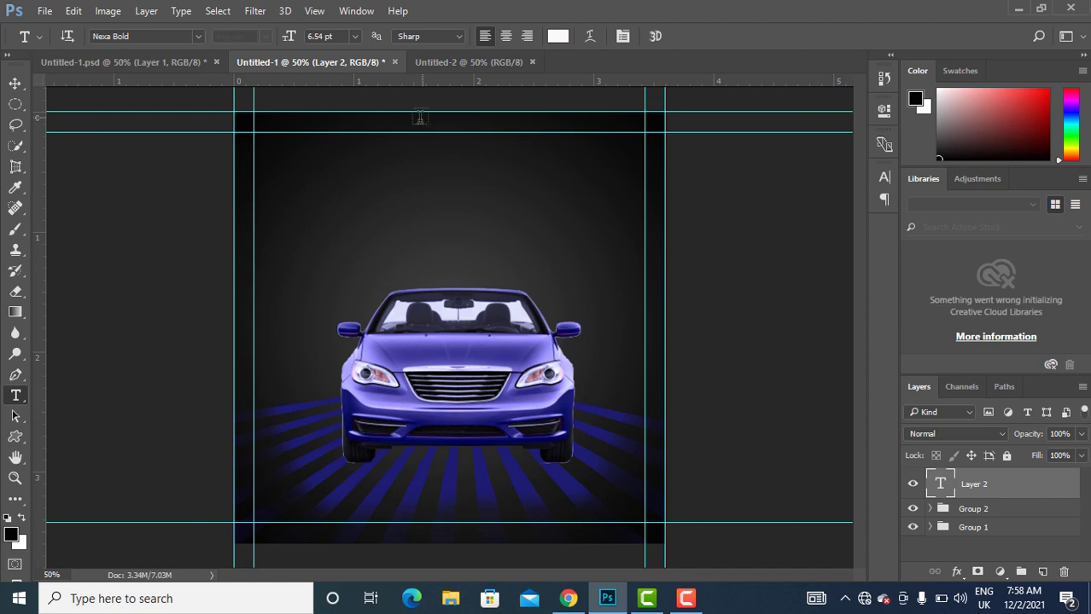
left_click(445, 63)
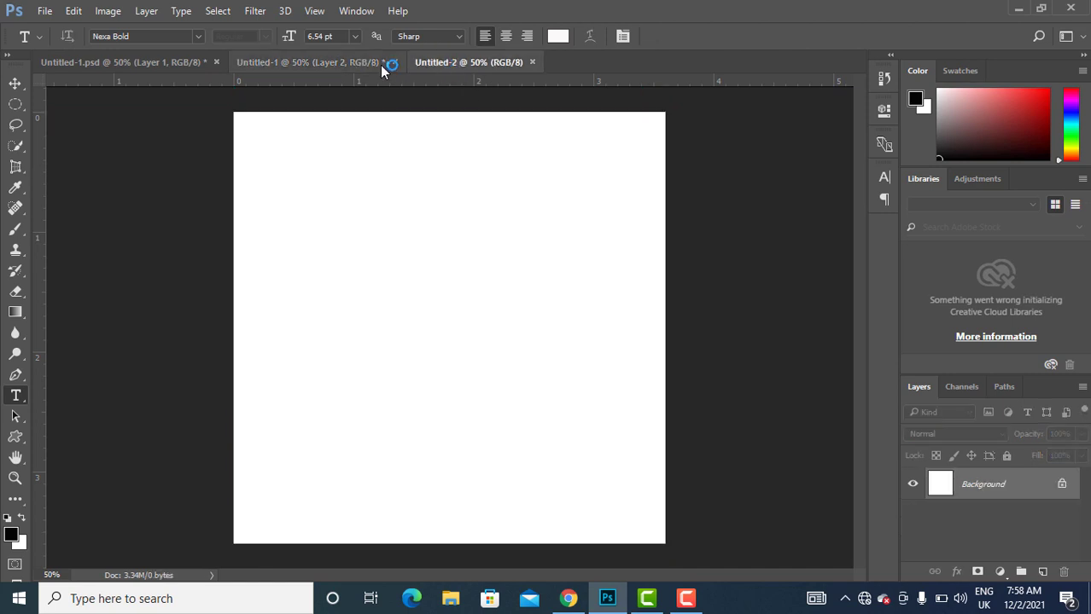
left_click(373, 64)
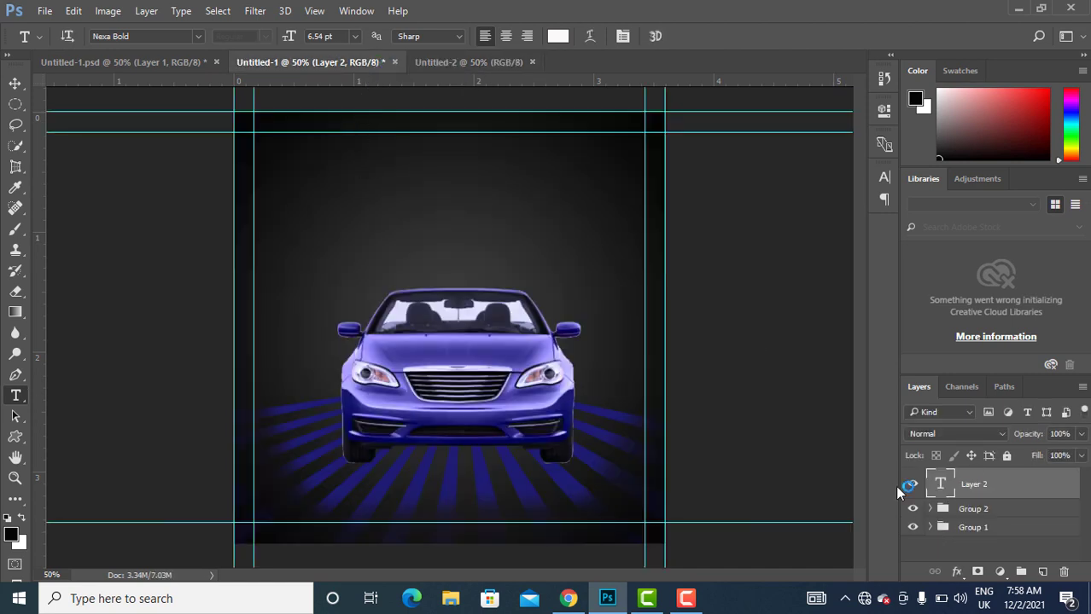
Try to transform the empty text layer Layer 2, and delete that layer.
left_click(913, 484)
left_click(913, 484)
key("ctrl+t")
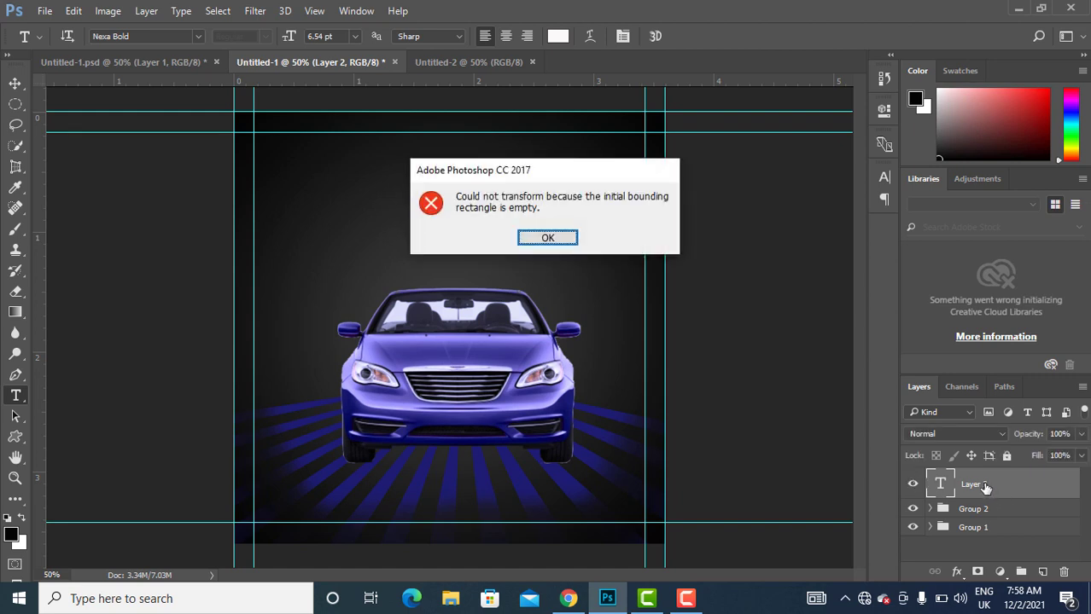
left_click(558, 237)
left_click(1064, 576)
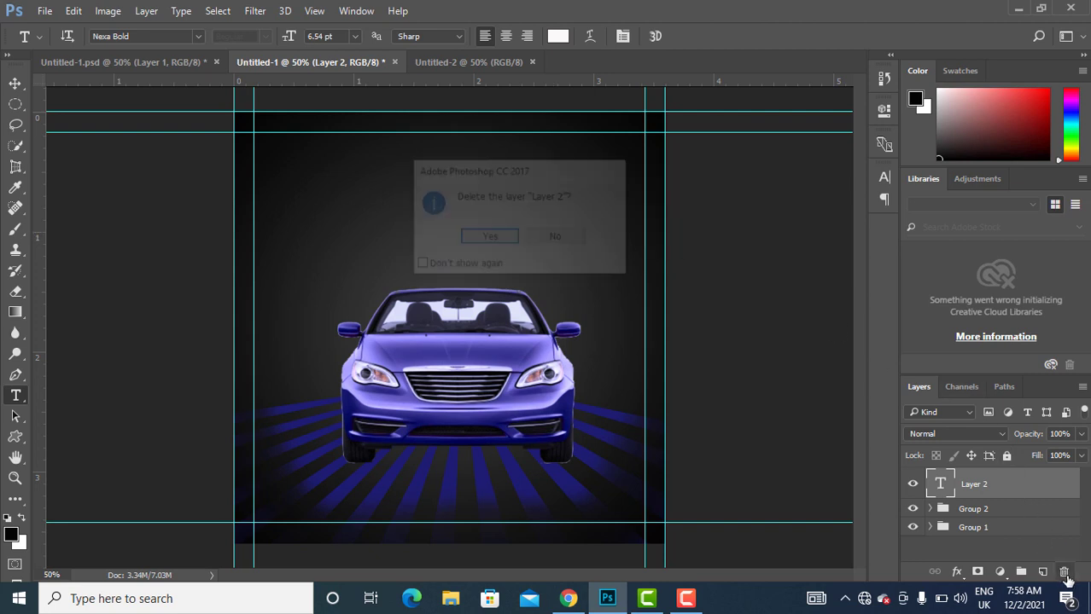
left_click(490, 239)
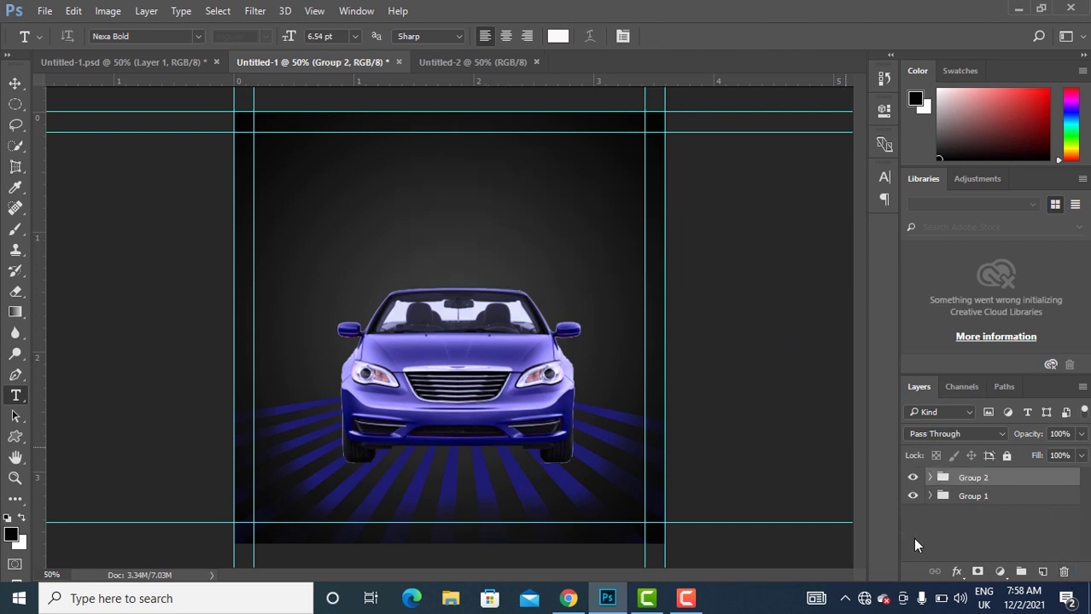
Add the headline BEST CAR RENTAL DEAL on four lines in Nexa Bold 6.54 pt and align it to the upper-left margin guides.
left_click(306, 167)
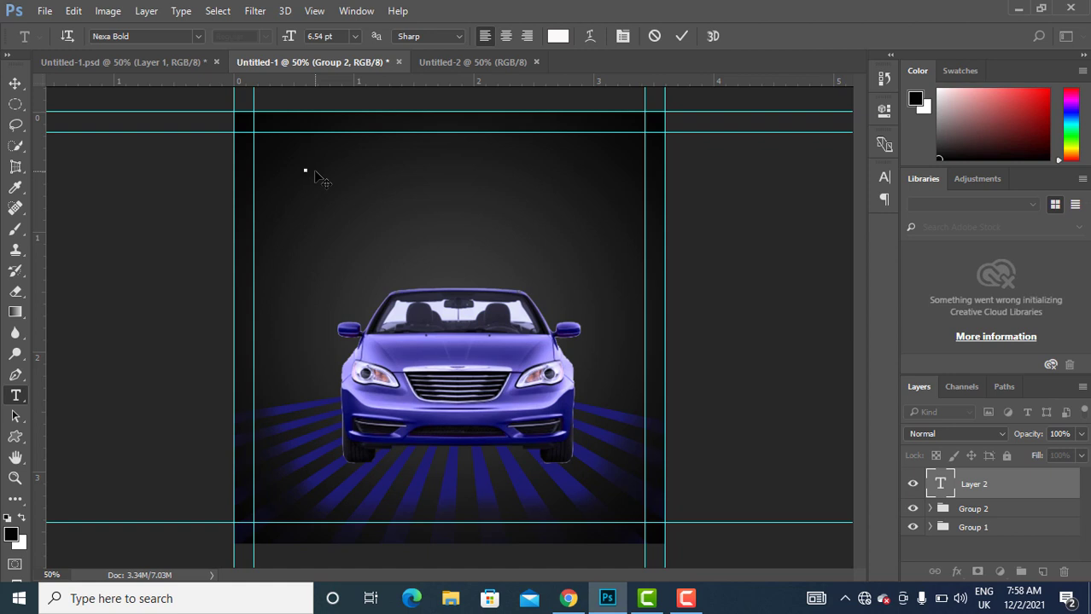
type("BES")
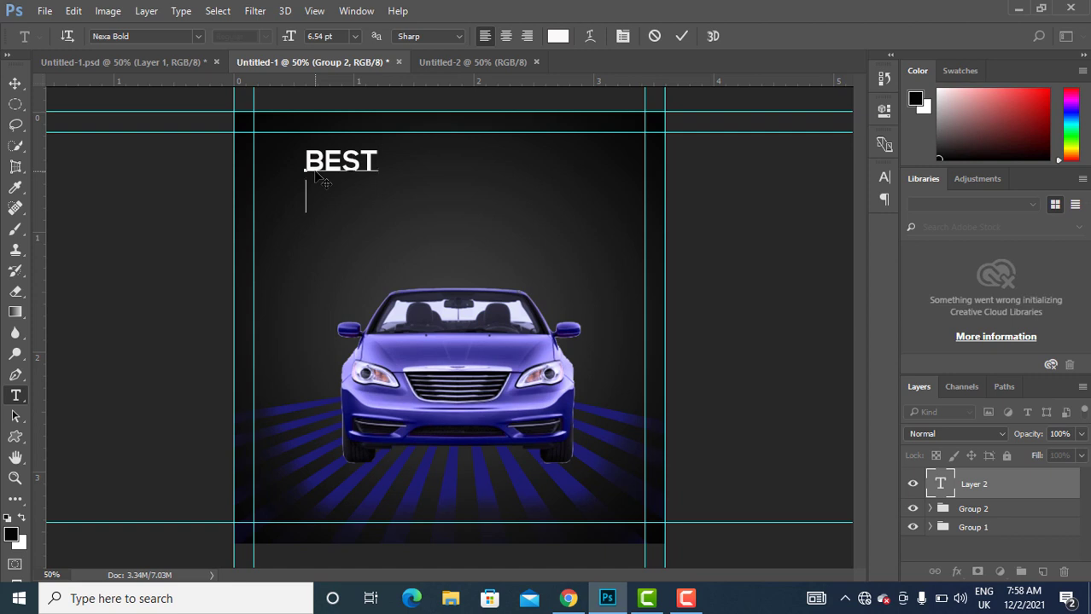
type("T")
key("Return")
type("CAR ")
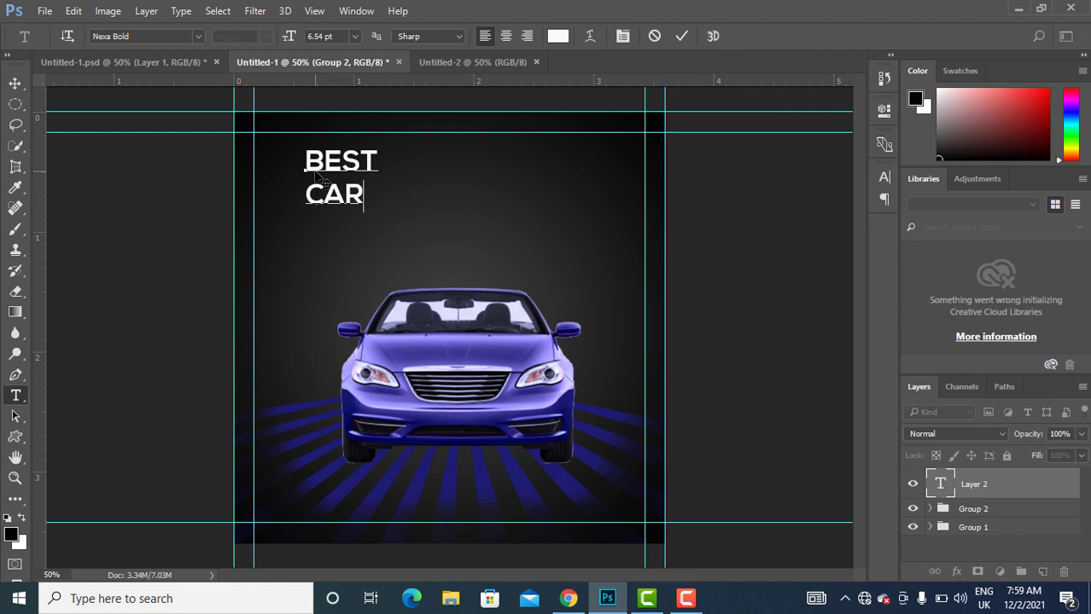
type("REN")
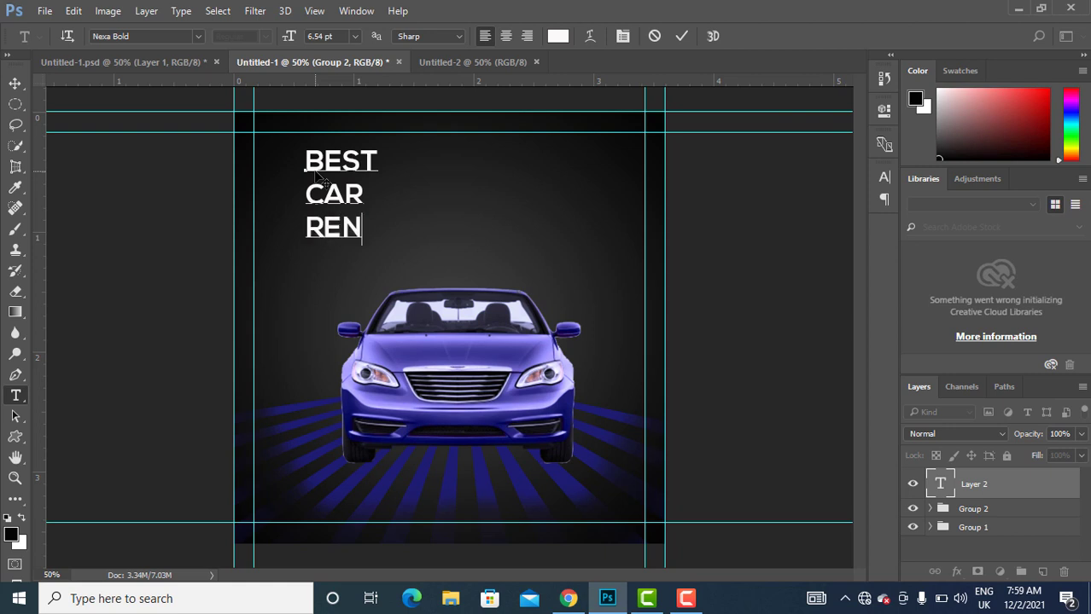
type("TAL ")
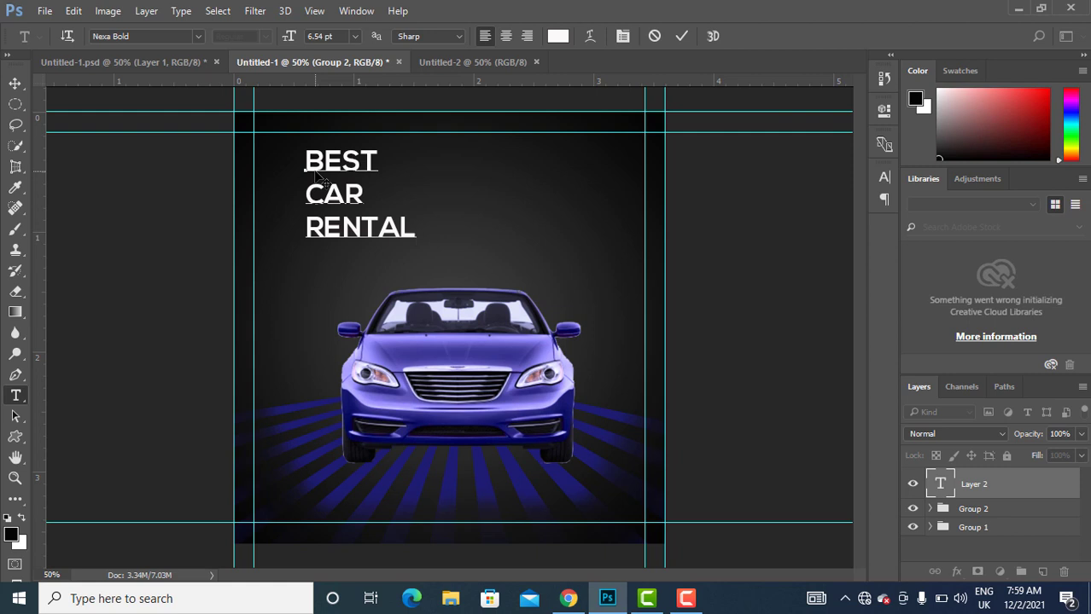
type("DEAL")
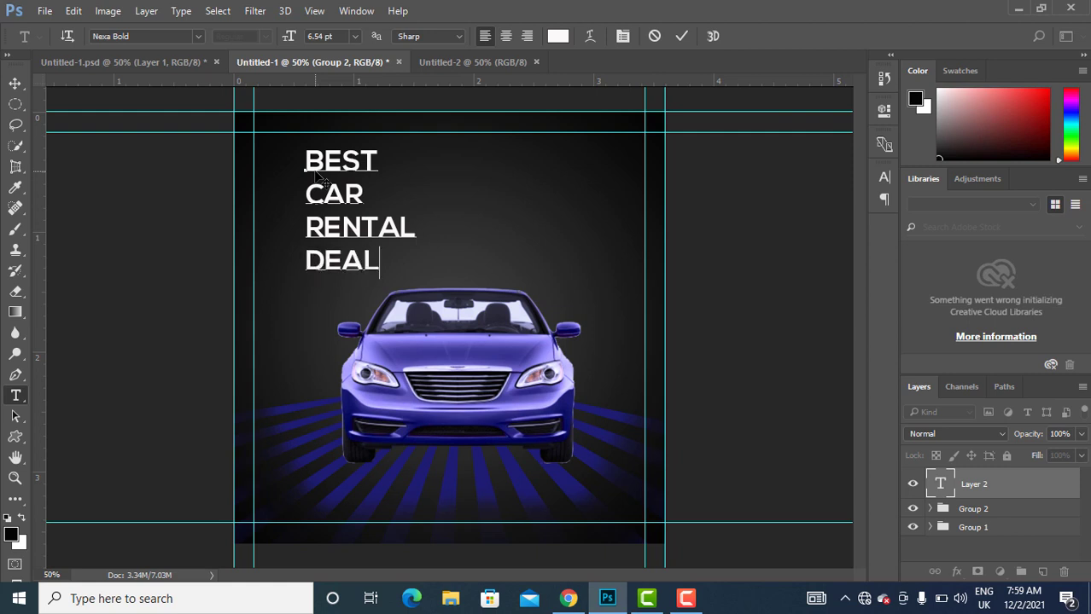
left_click(16, 83)
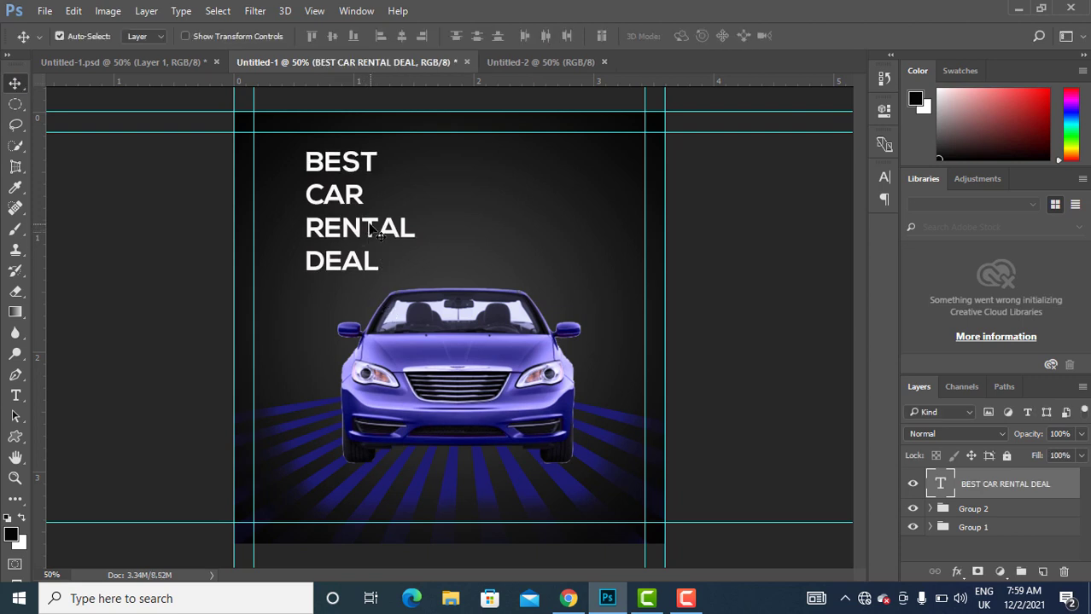
left_click_drag(373, 231, 319, 215)
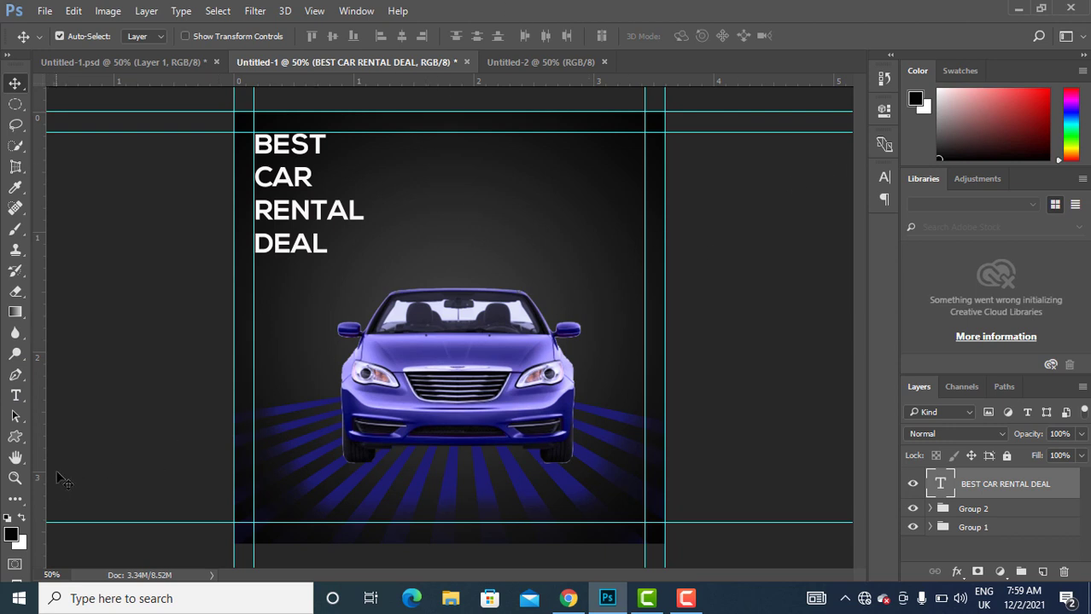
Draw a bold X custom shape about 80 × 70 px in the canvas's upper-right area.
left_click(16, 437)
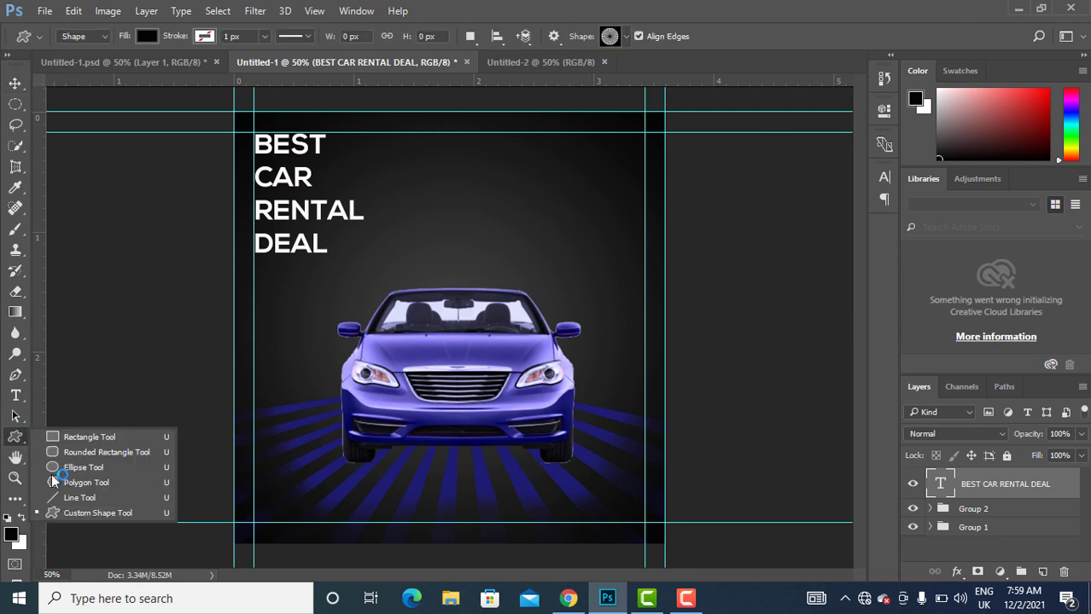
left_click(101, 514)
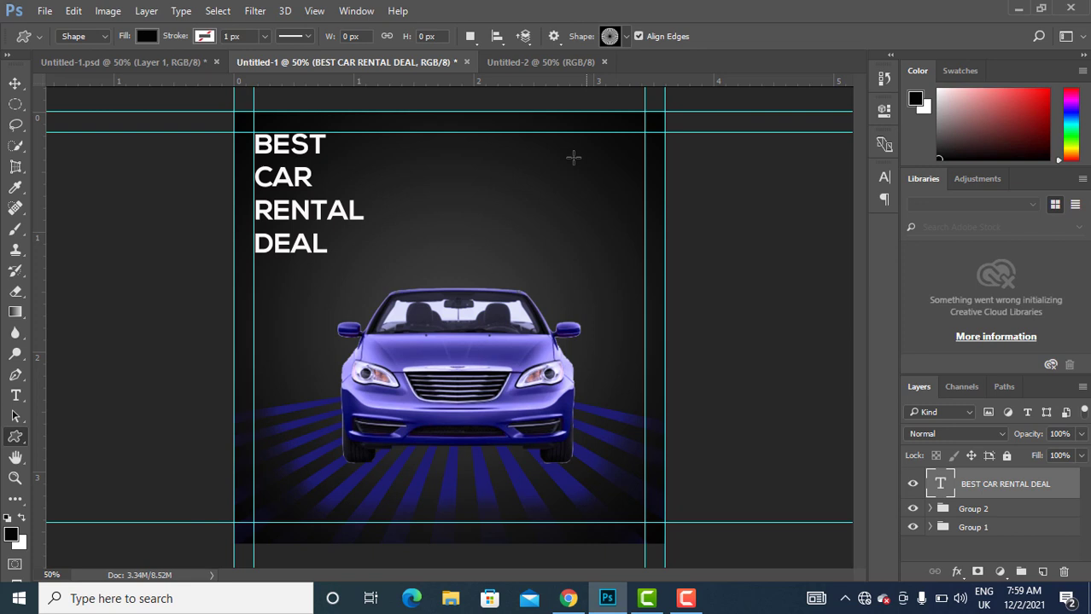
left_click(623, 36)
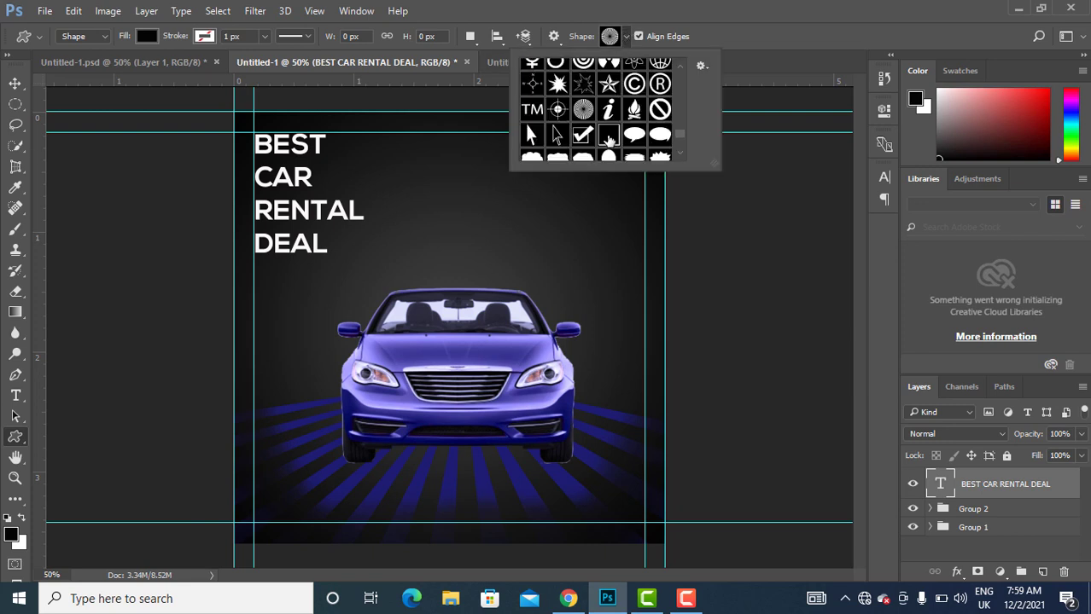
scroll(608, 139, "down", 6)
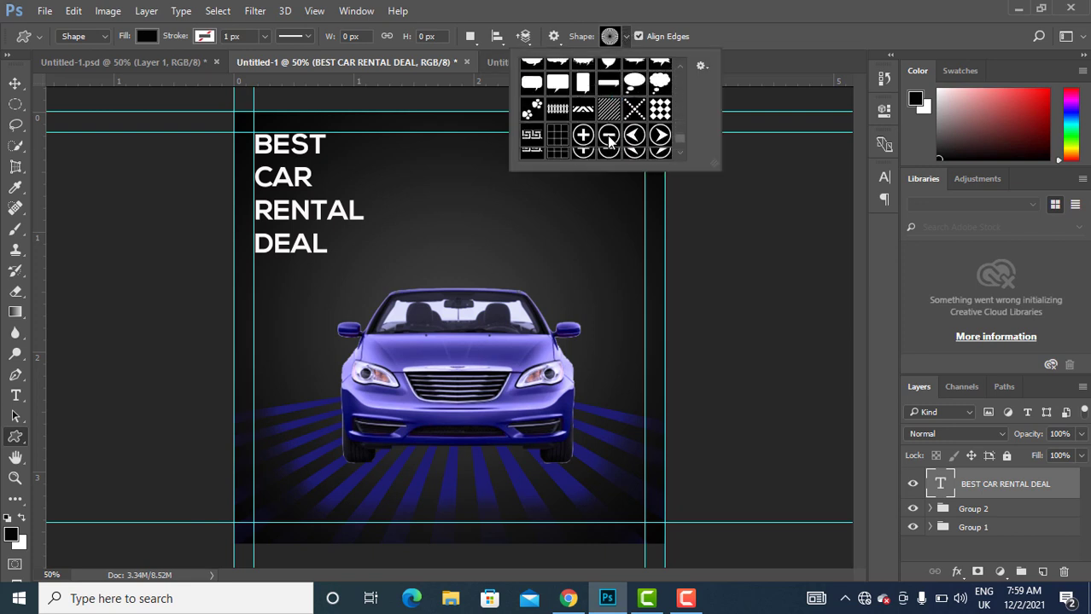
scroll(608, 141, "down", 5)
scroll(608, 142, "up", 5)
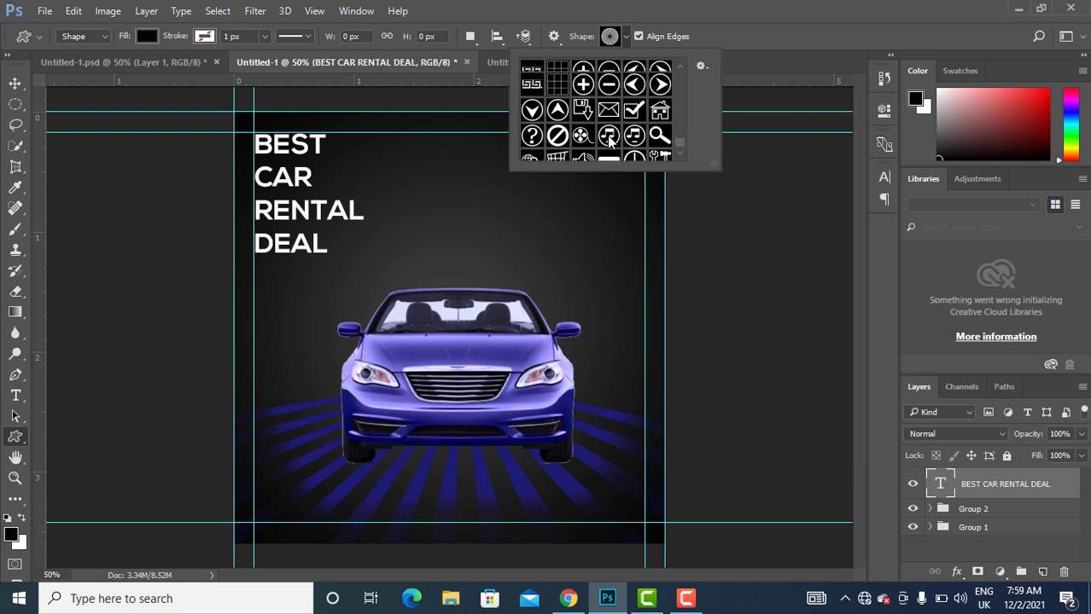
scroll(608, 139, "up", 5)
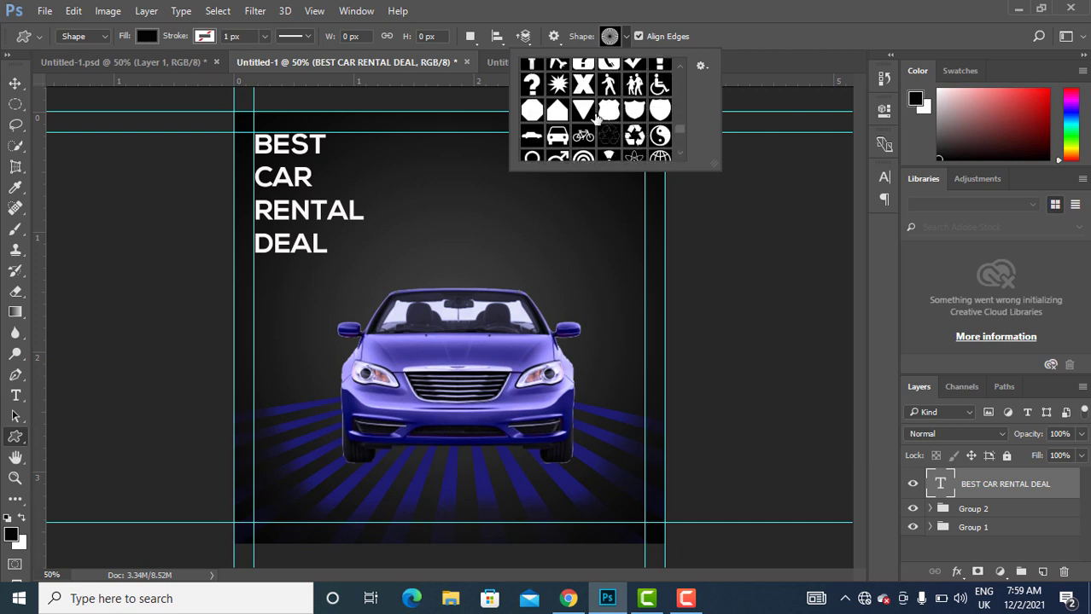
left_click(583, 85)
left_click(627, 38)
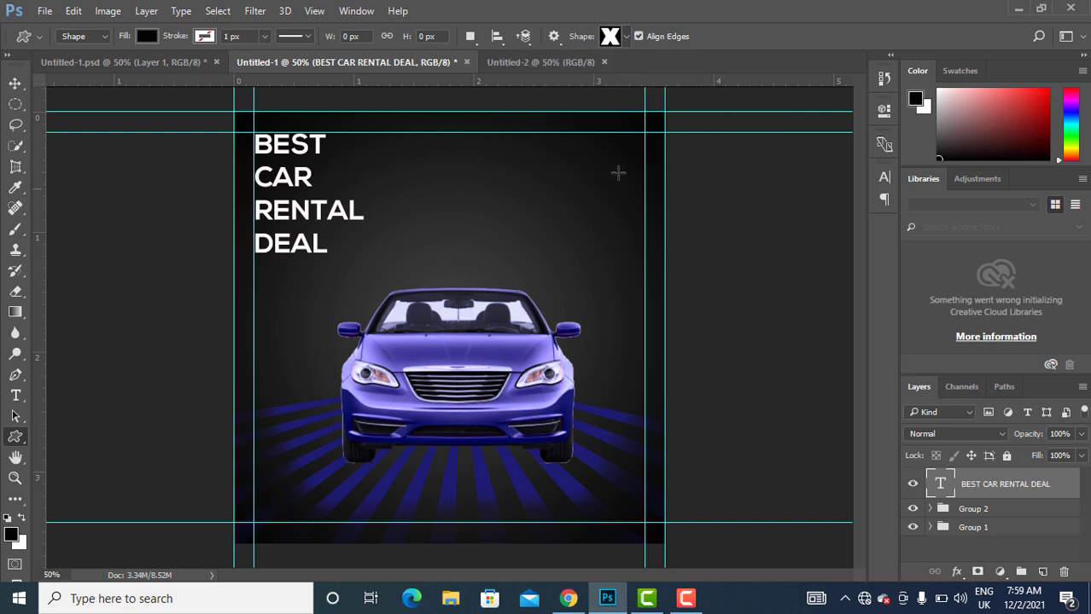
left_click_drag(579, 146, 594, 168)
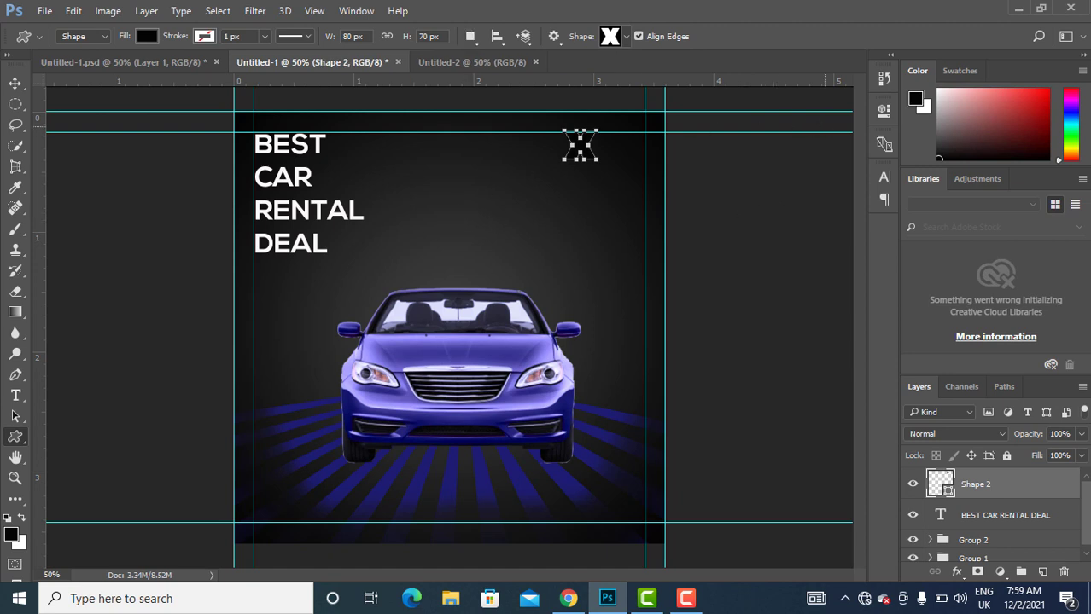
Change the X shape's fill color to near-white fbfbfc.
double_click(942, 486)
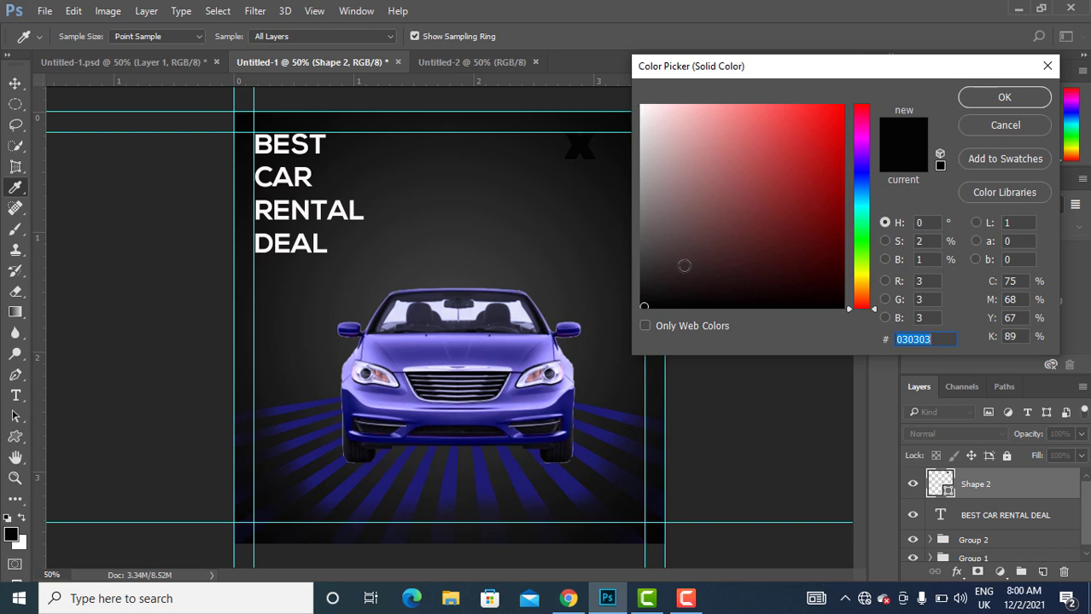
left_click(566, 403)
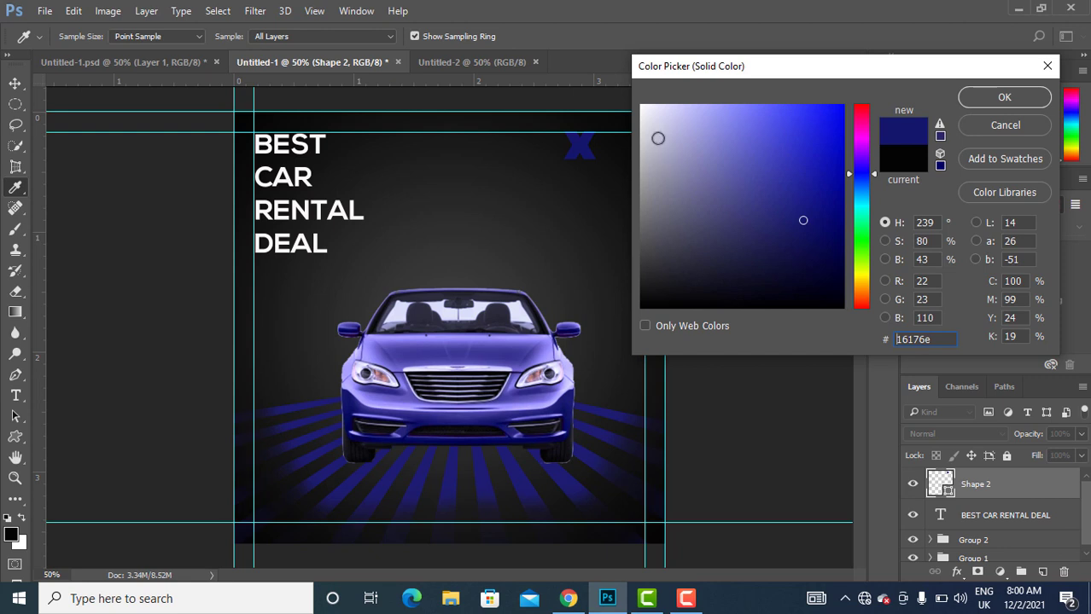
left_click(642, 106)
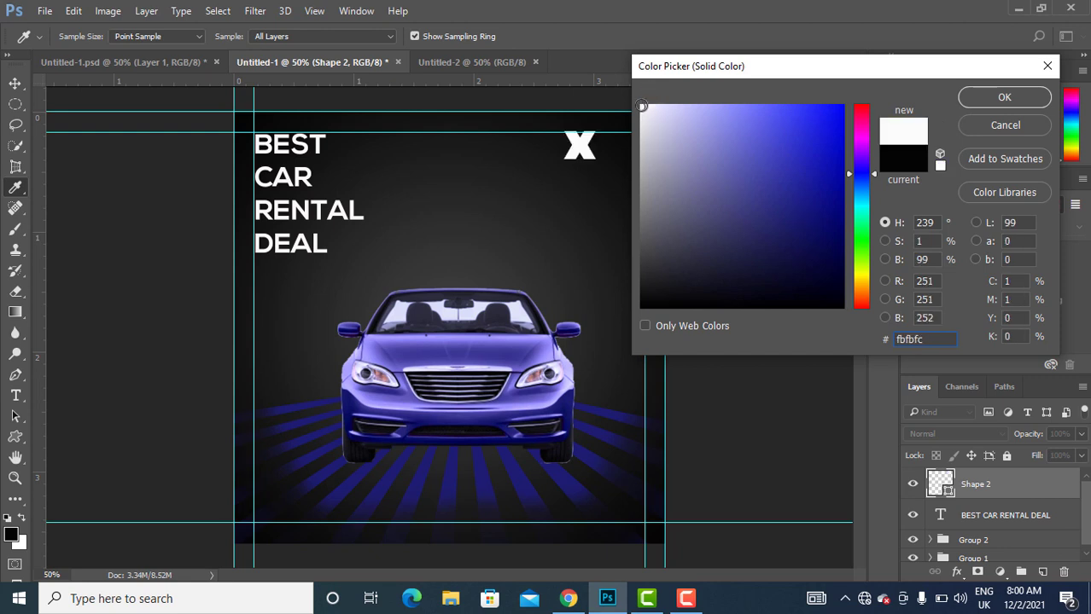
left_click(1003, 97)
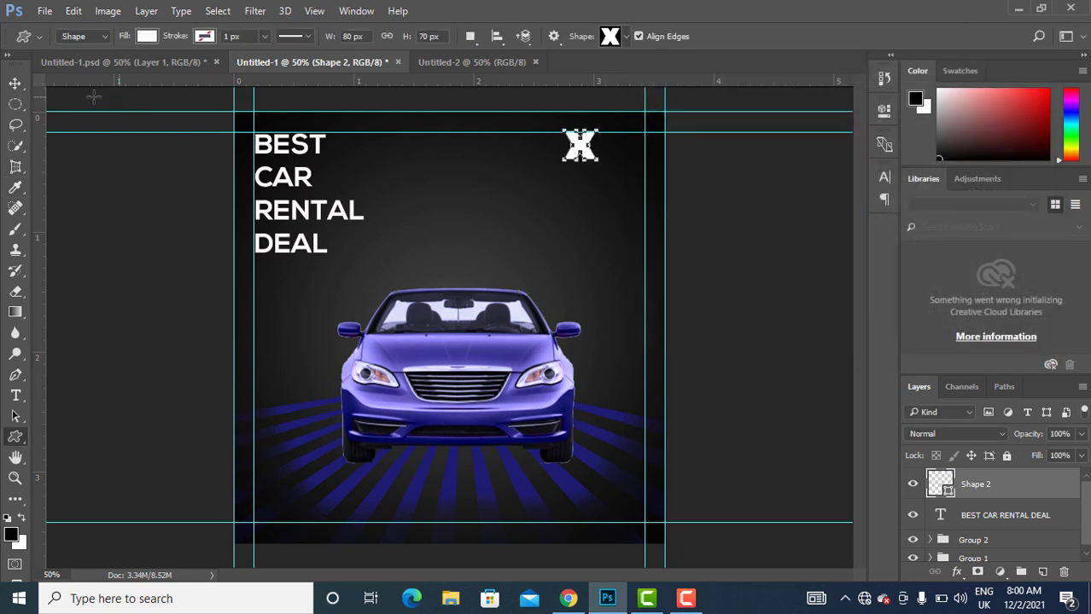
Nudge the X shape just below the upper margin guide and scale it down to about 73%.
left_click(15, 83)
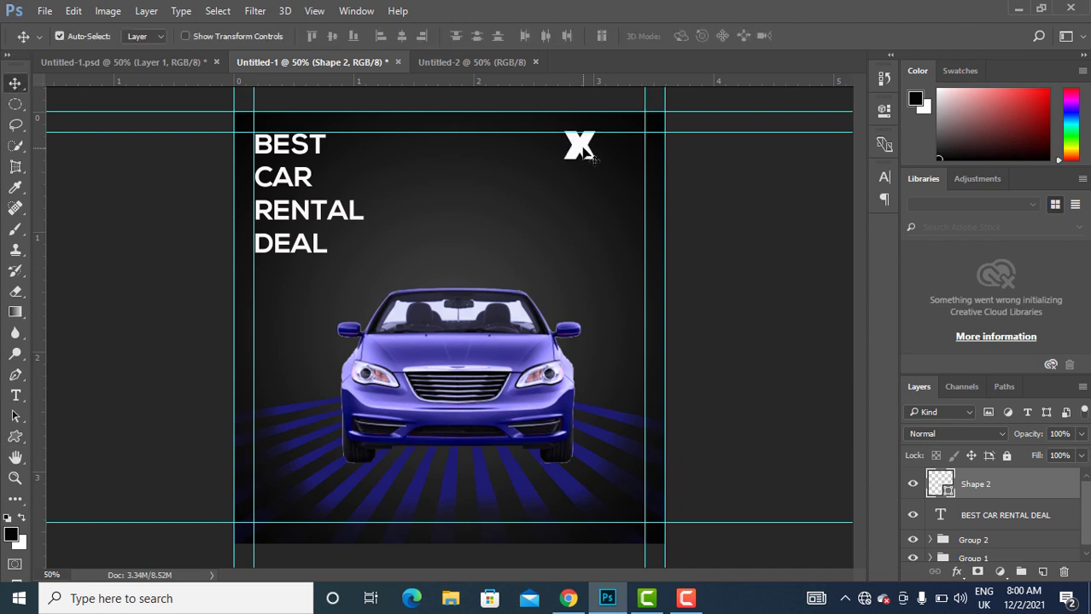
mouse_move(591, 157)
left_mouse_down()
mouse_move(612, 164)
mouse_move(582, 151)
left_mouse_up()
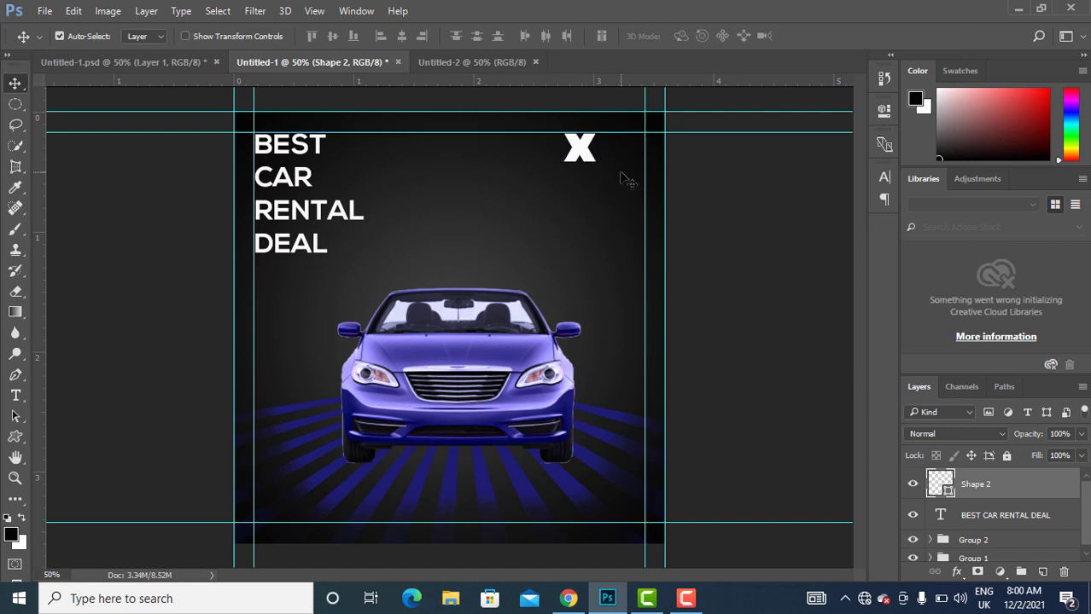
key("ctrl+t")
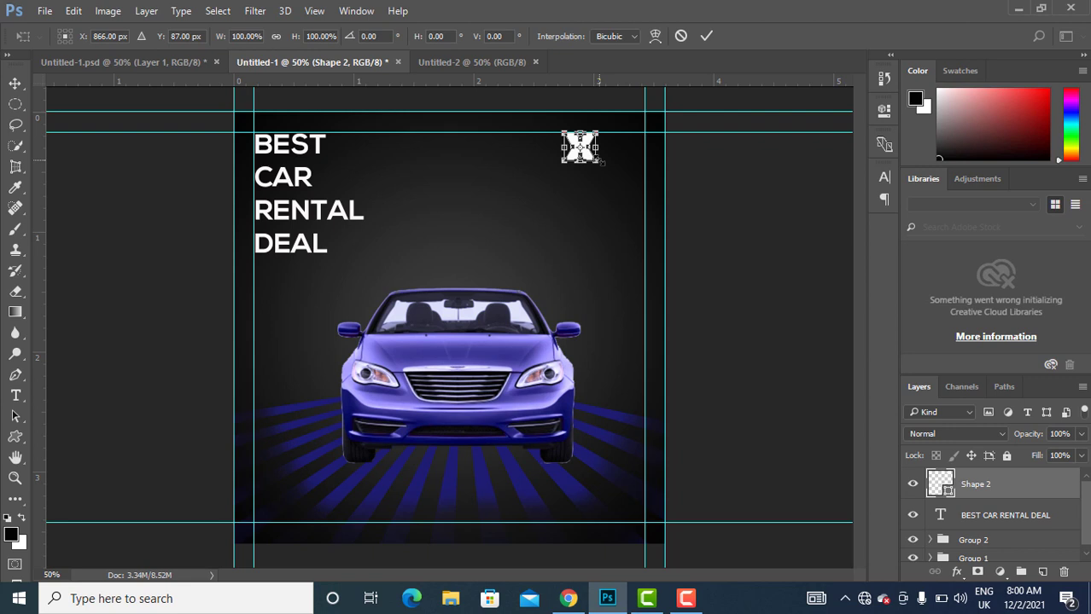
left_click_drag(601, 162, 595, 160)
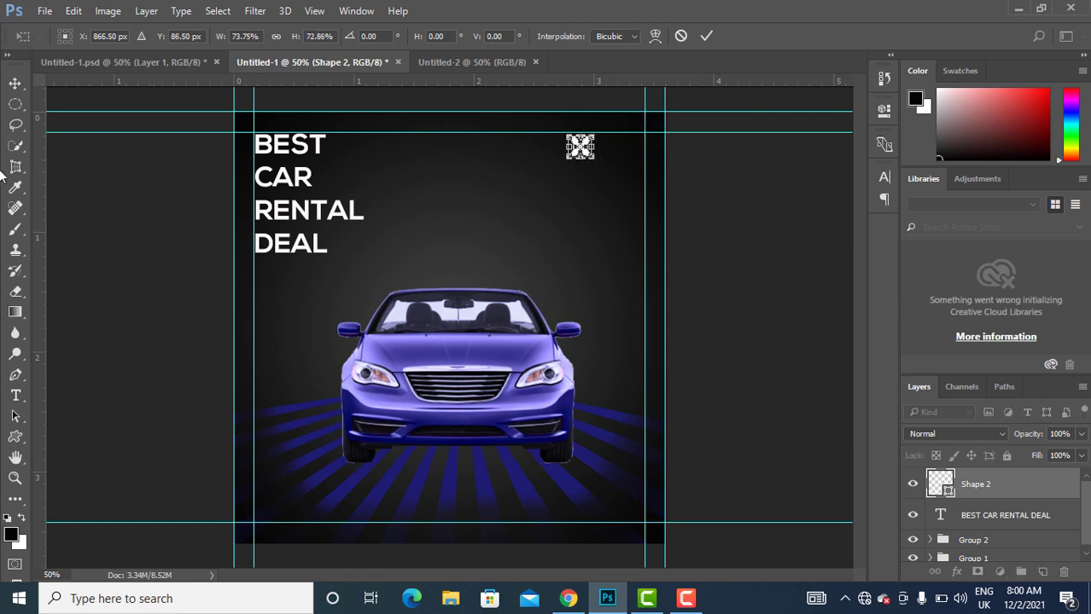
left_click(705, 35)
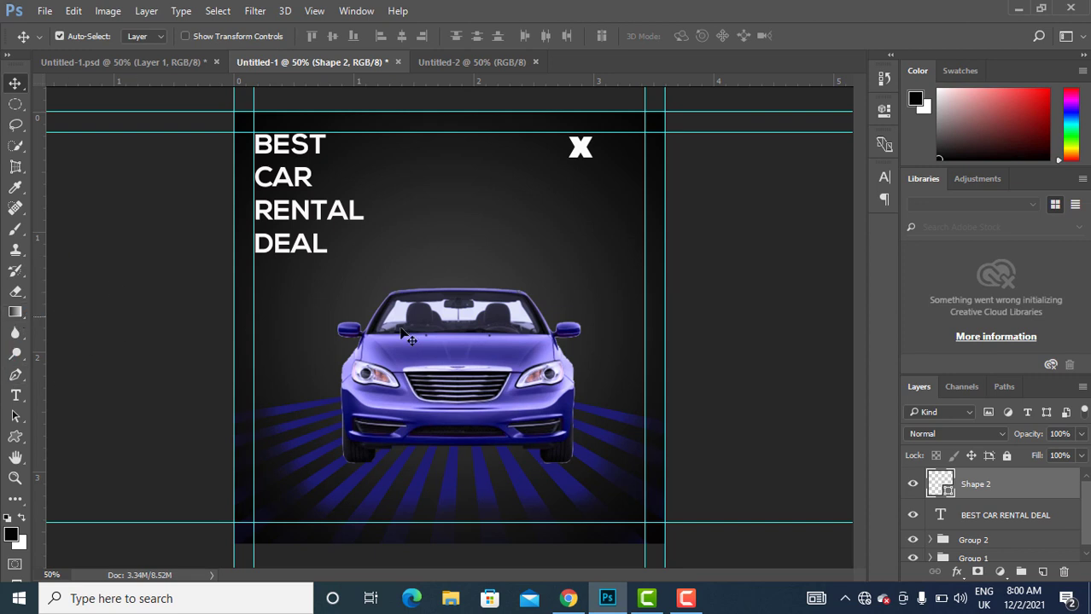
key("ctrl+t")
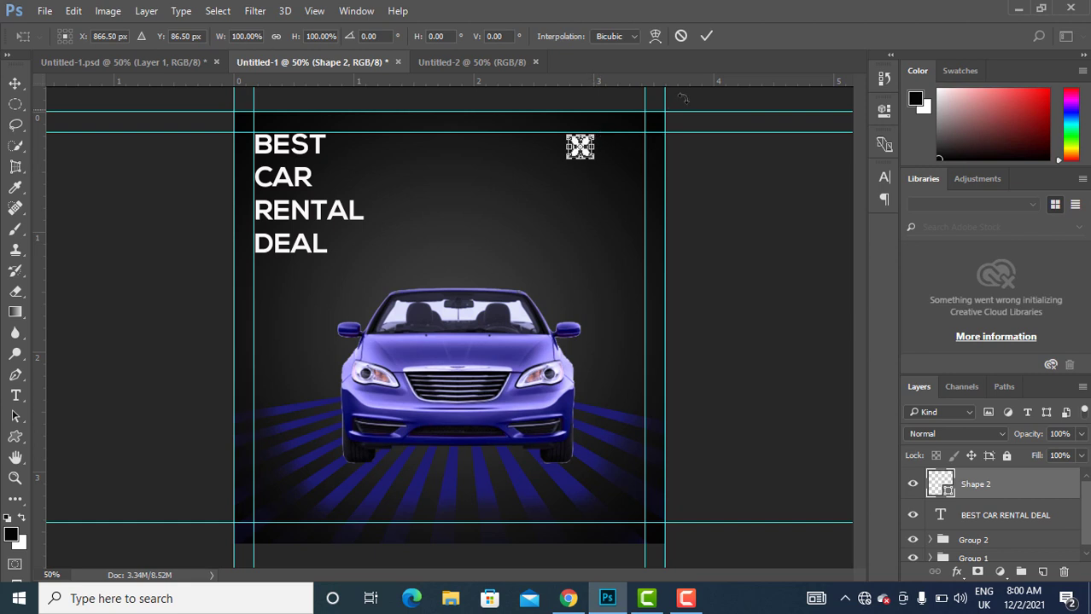
left_click(707, 36)
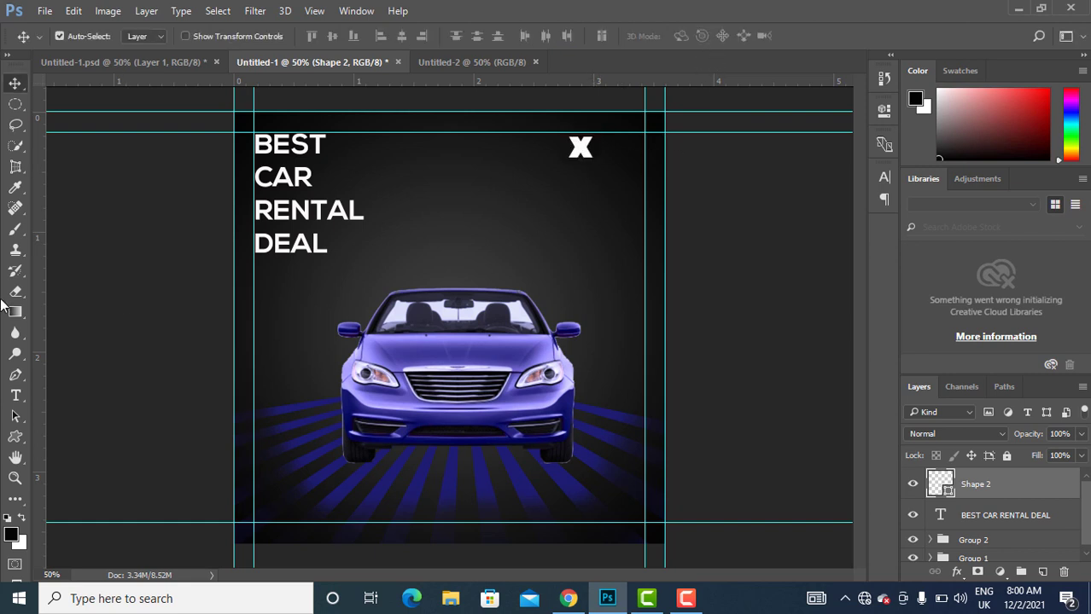
Add the text Logo in white Nexa Bold 6.54 pt between the headline and the X shape.
left_click(16, 397)
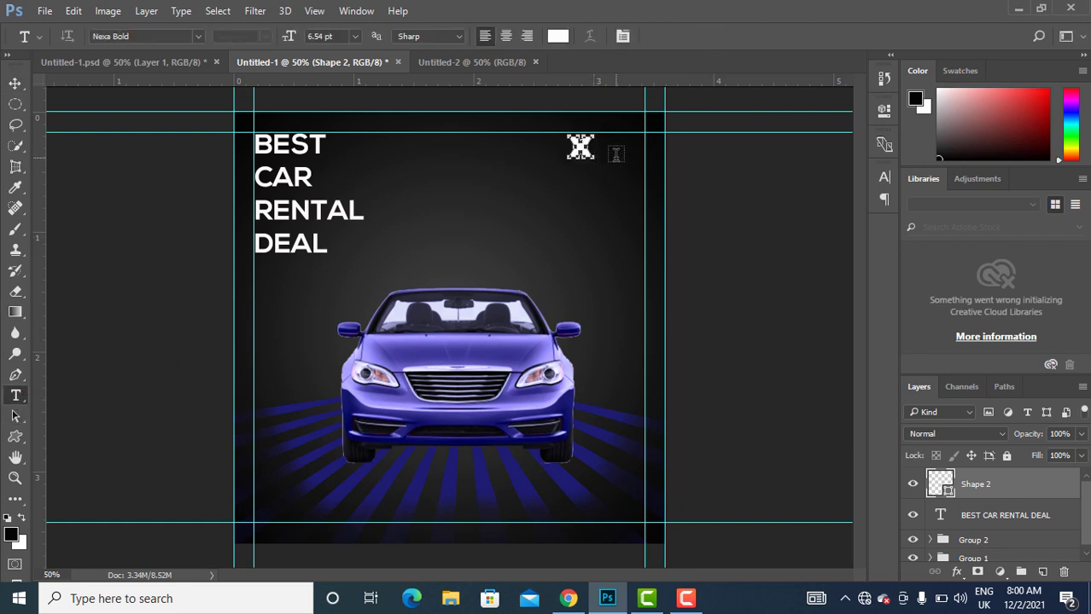
left_click(464, 188)
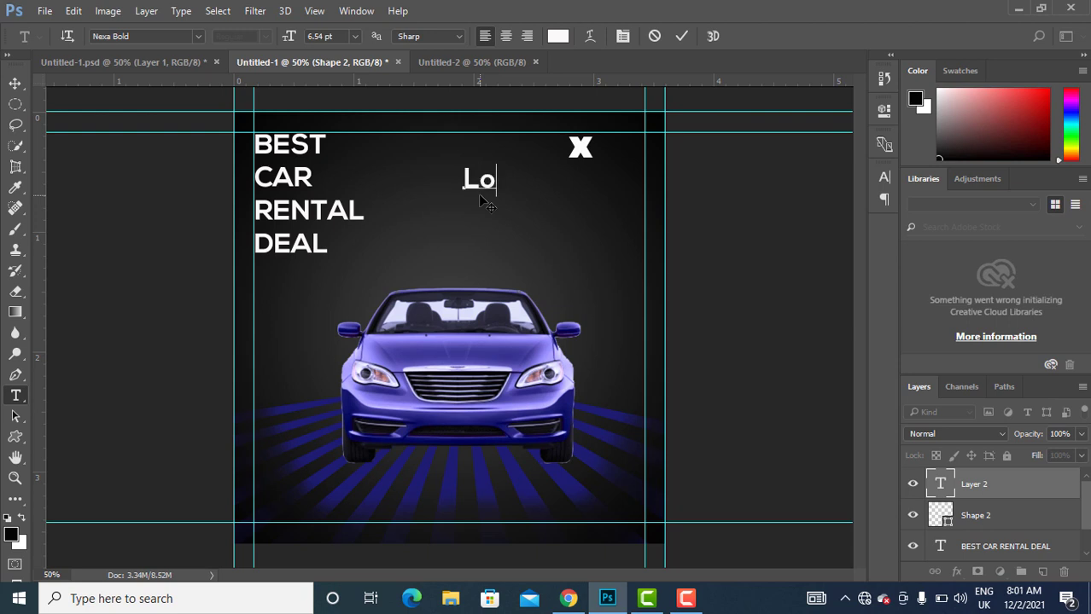
type("go")
left_click(15, 83)
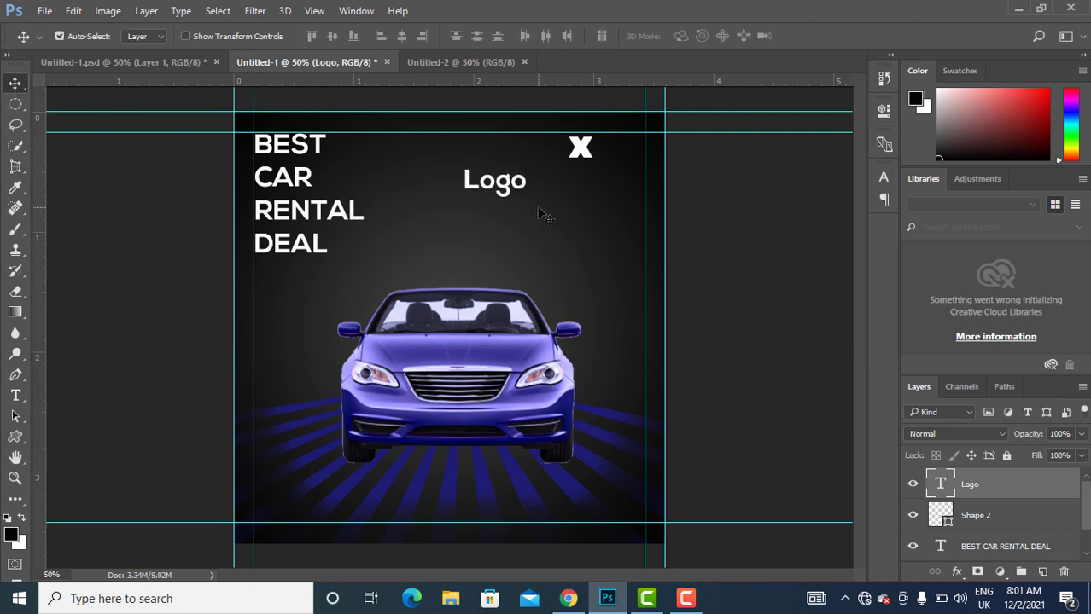
Scale the Logo text down to about 68.6% and move it directly beside the X shape.
key("ctrl+t")
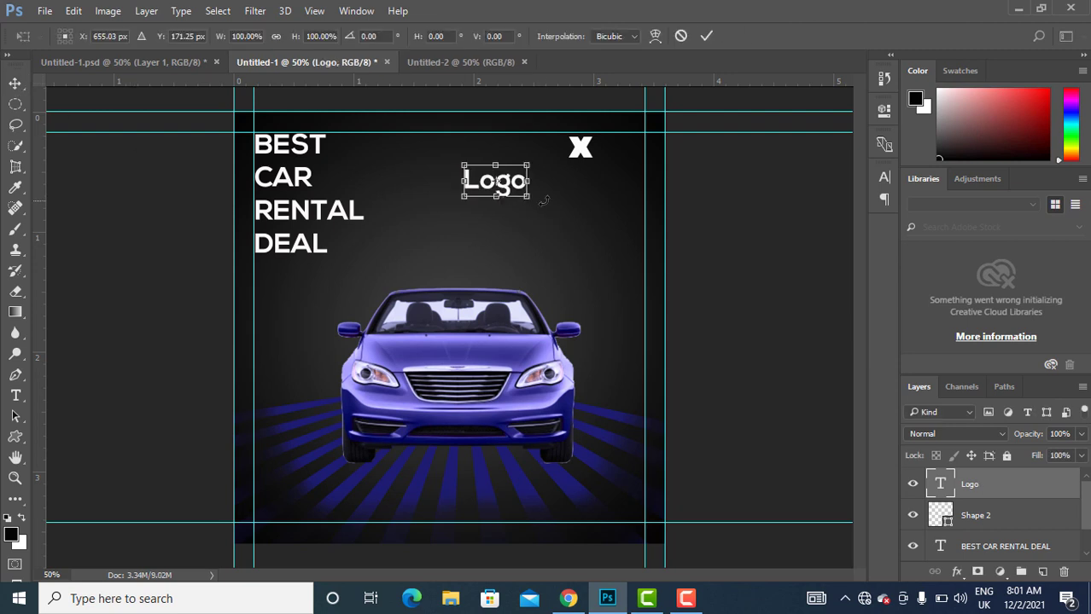
left_click_drag(529, 199, 518, 188)
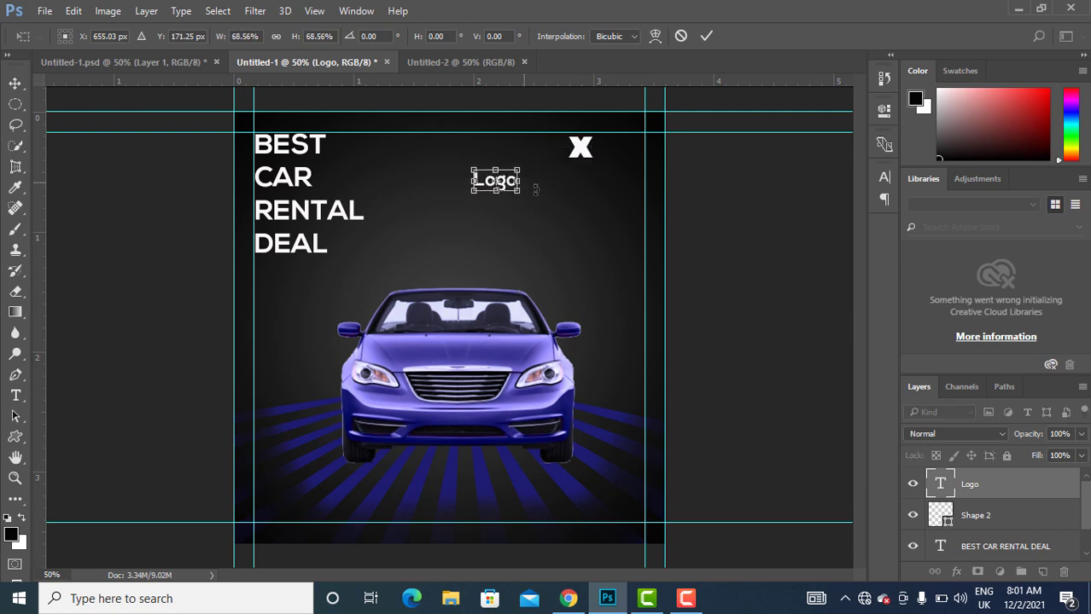
left_click(13, 81)
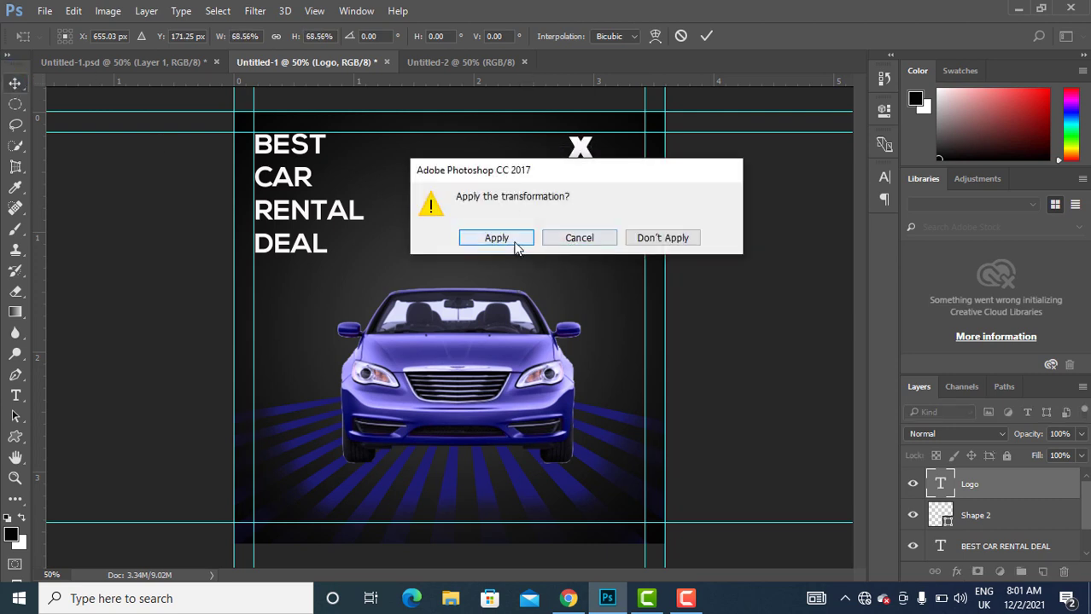
left_click(514, 244)
left_click_drag(511, 182, 629, 148)
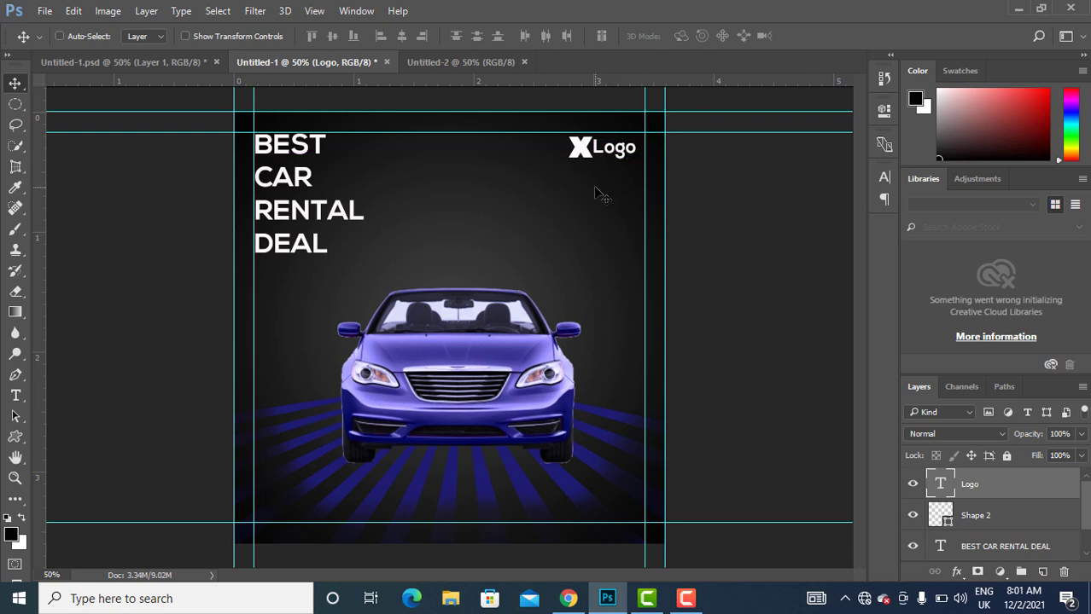
Shrink the Logo text further to about 79.3% so a gap separates it from the X.
key("ctrl+t")
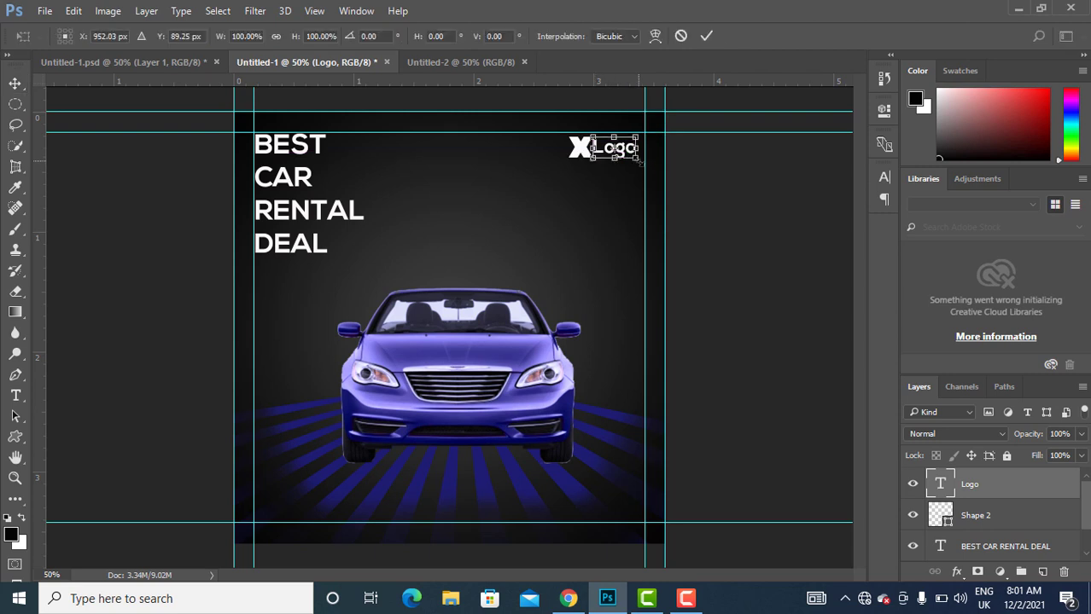
left_click_drag(639, 160, 640, 159)
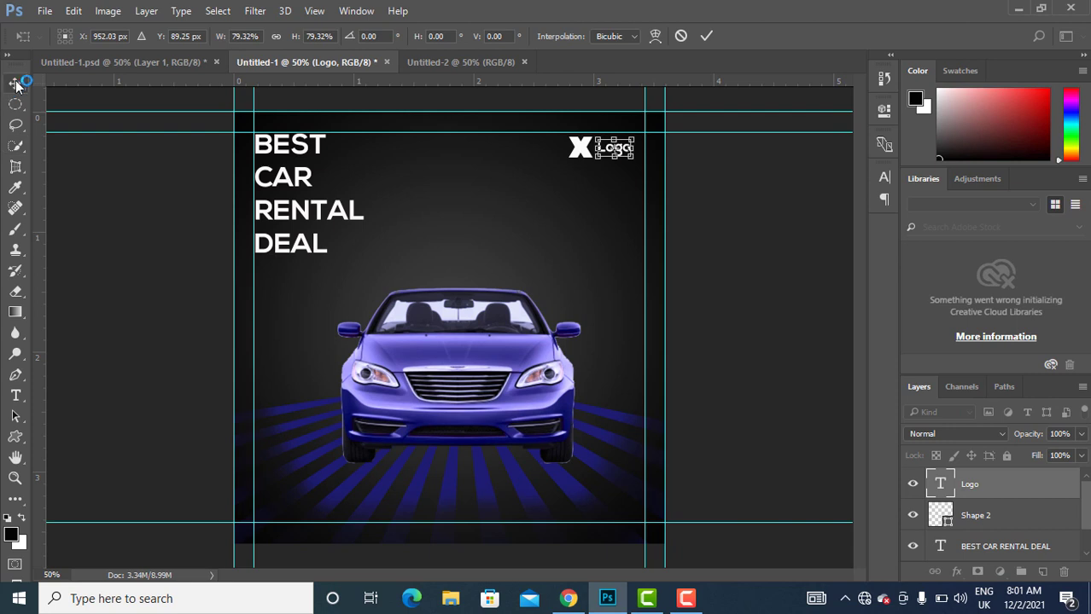
left_click(705, 38)
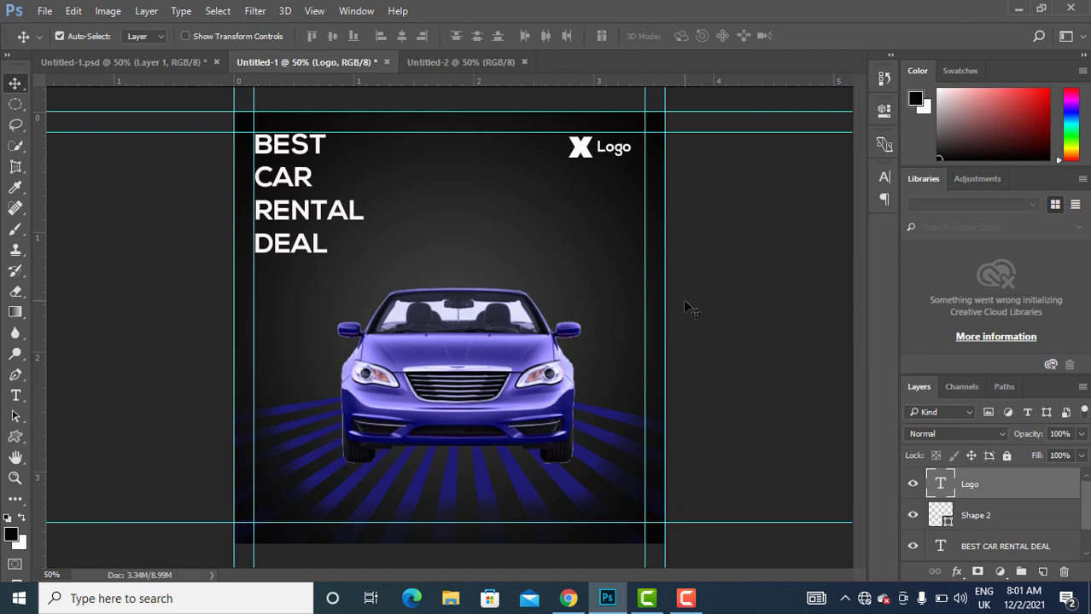
Draw a circle about 192 px in diameter above the car's right side, below the logo, and fill it white.
left_click(20, 440)
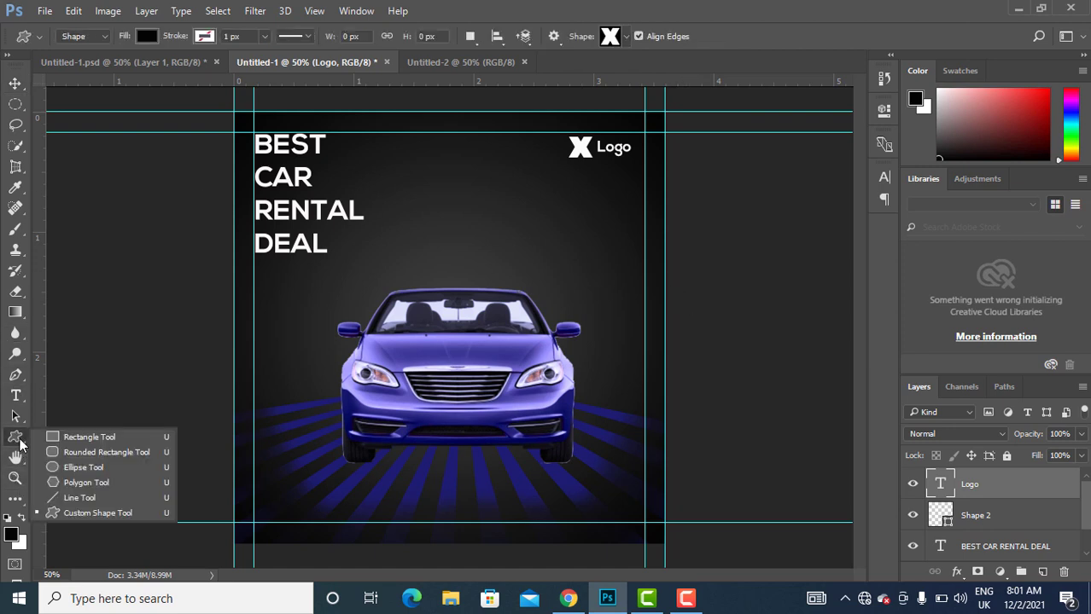
left_click(102, 469)
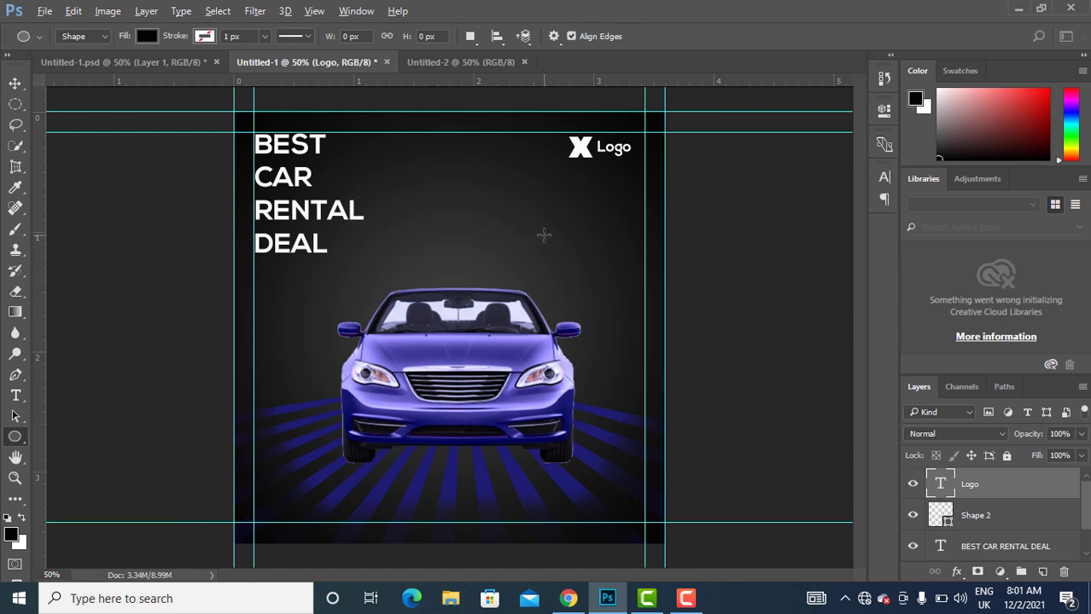
left_click_drag(540, 222, 574, 265)
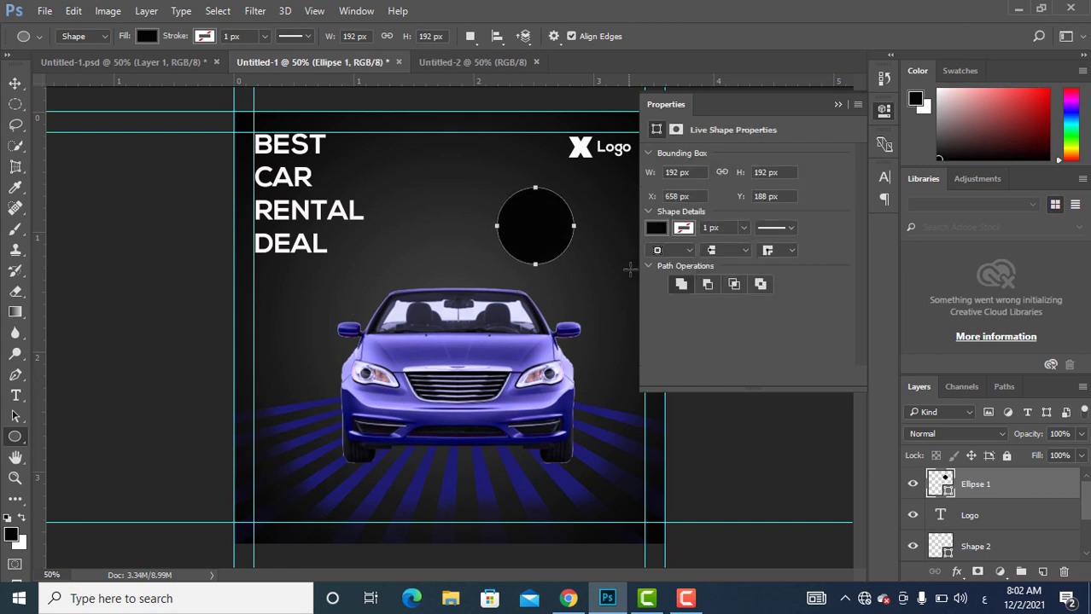
left_click(654, 230)
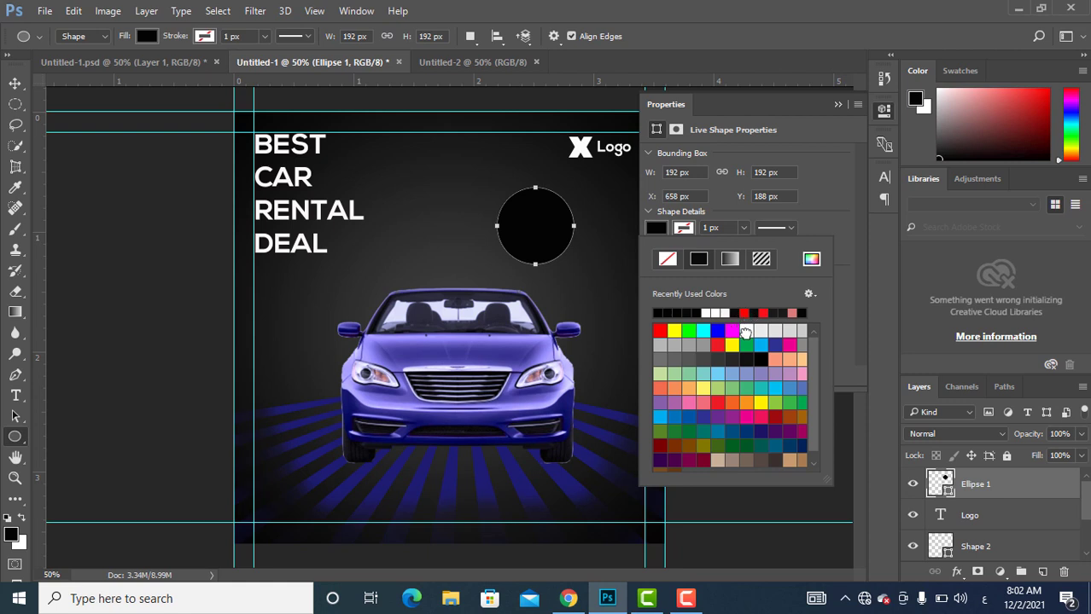
left_click(748, 331)
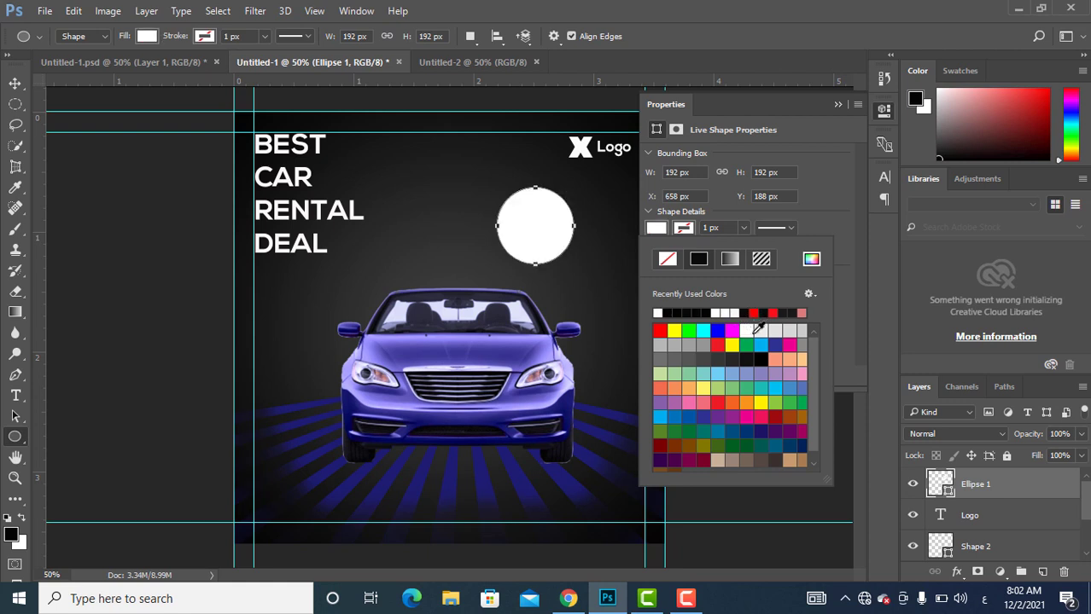
left_click(693, 7)
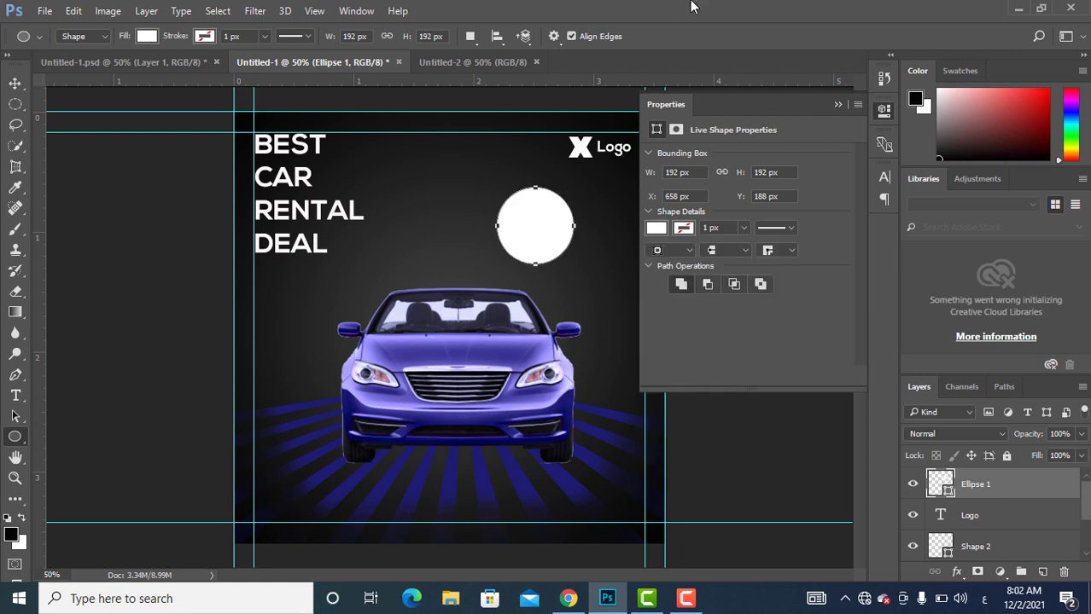
Start an empty text layer between the headline and the circle, and consult the badge wording in the Untitled-1.psd design.
left_click(836, 104)
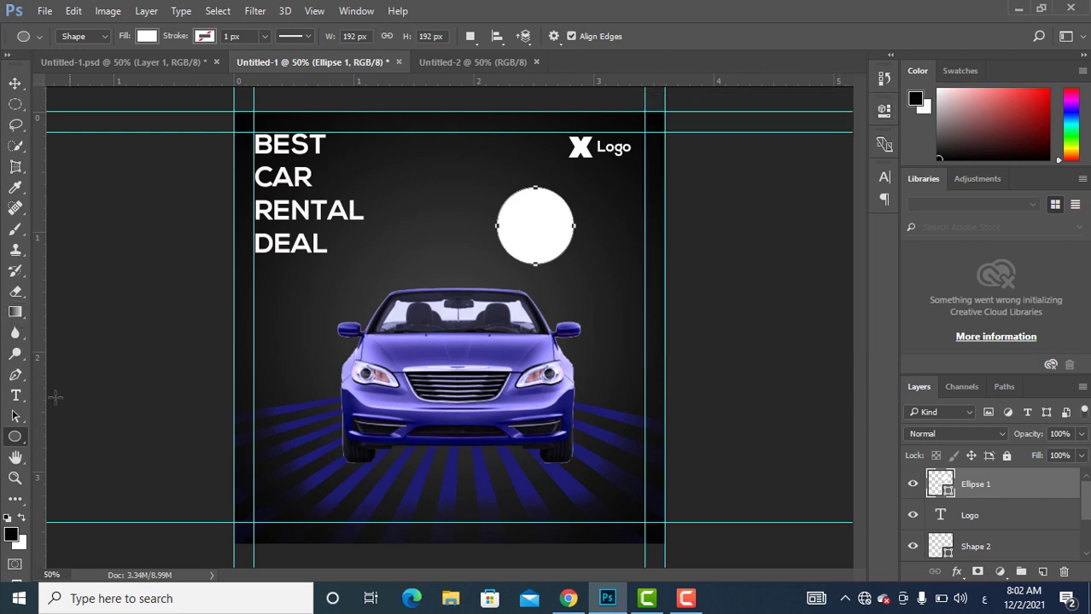
left_click(16, 397)
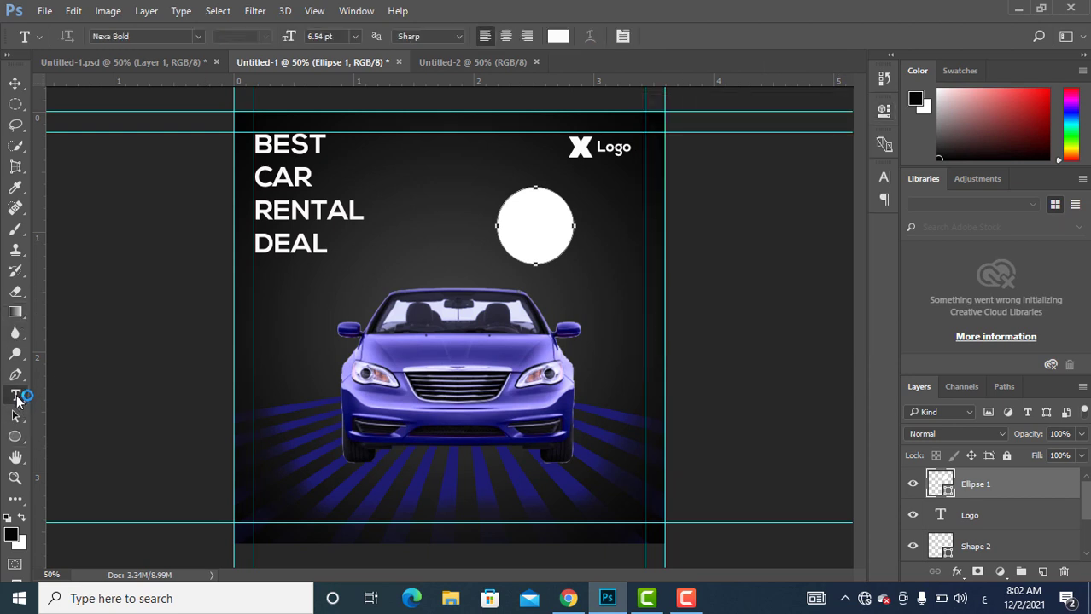
left_click(418, 218)
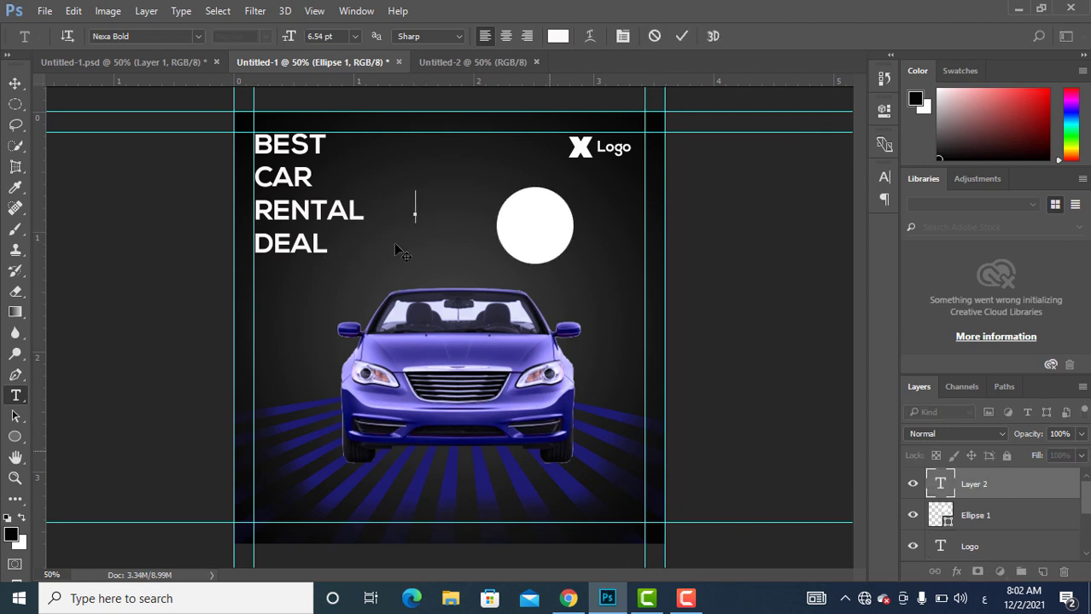
left_click(189, 64)
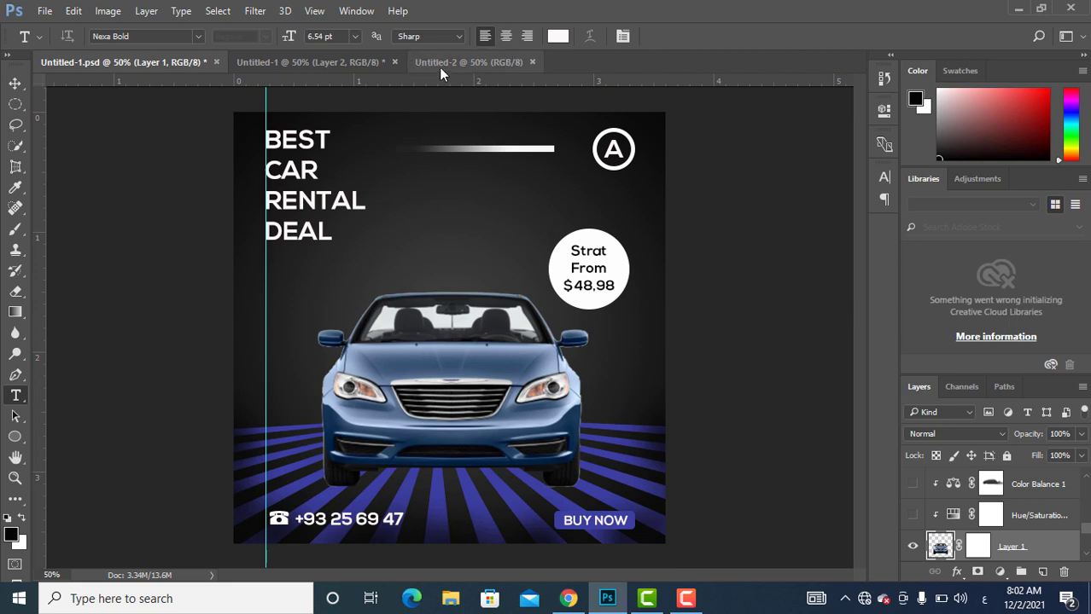
left_click(362, 63)
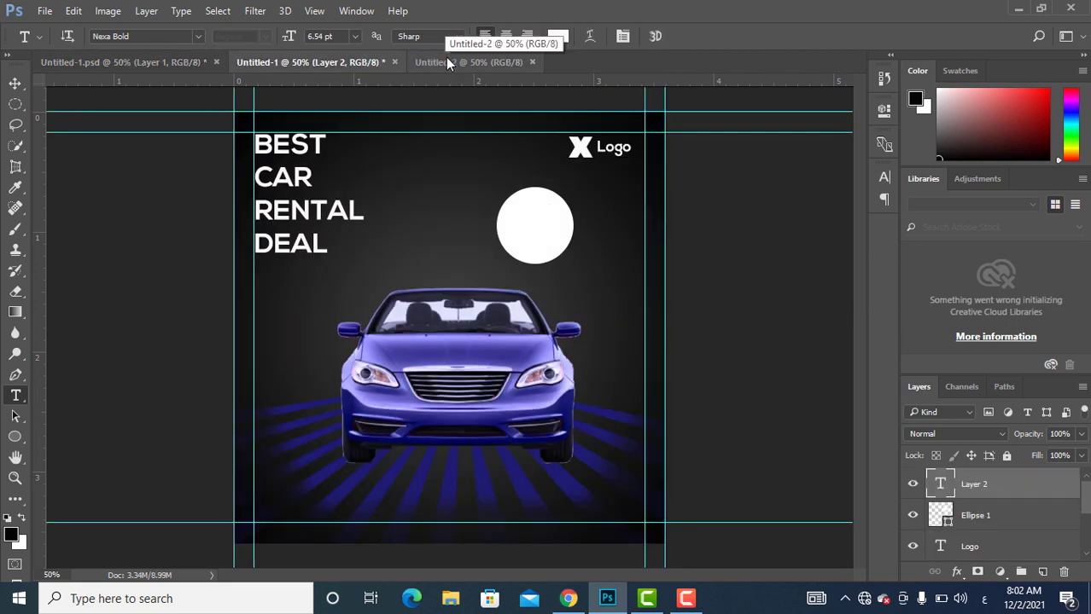
Start a new text layer inside the white circle with the near-black text color 090909.
left_click(531, 223)
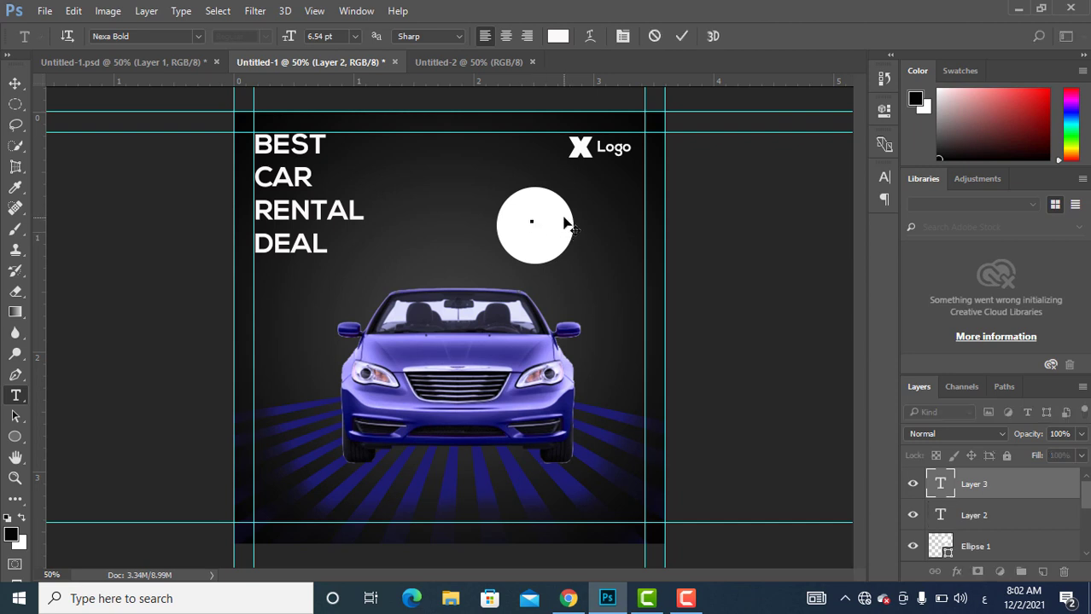
left_click(557, 38)
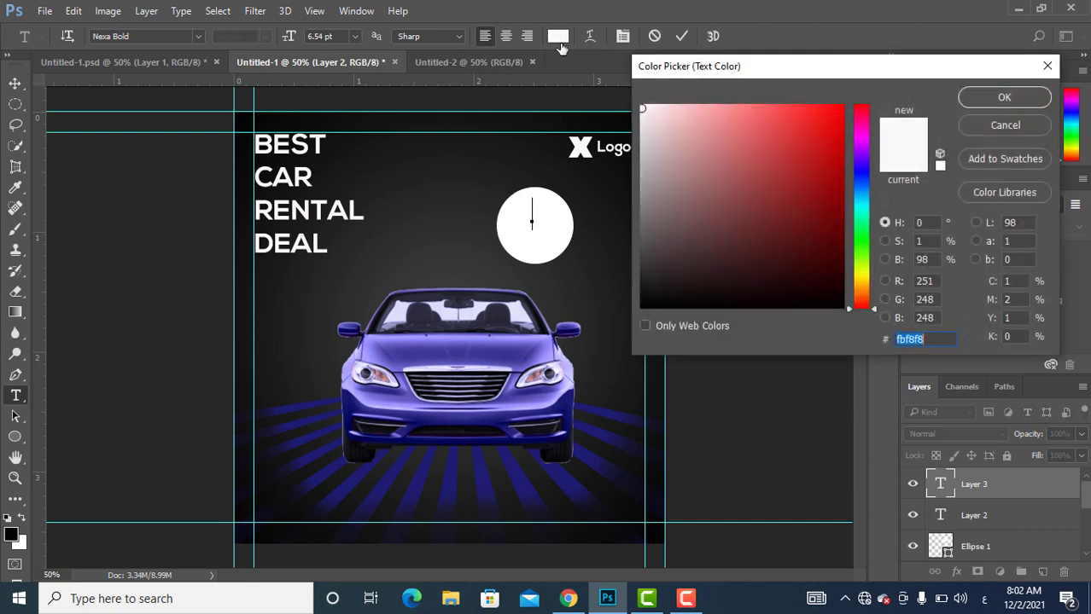
left_click(649, 298)
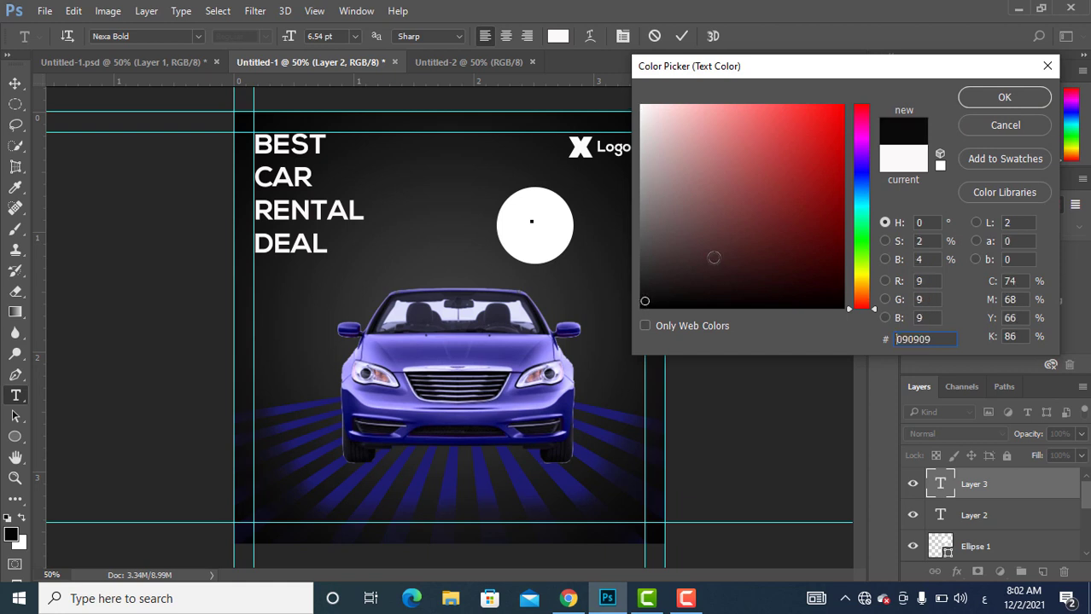
left_click(991, 100)
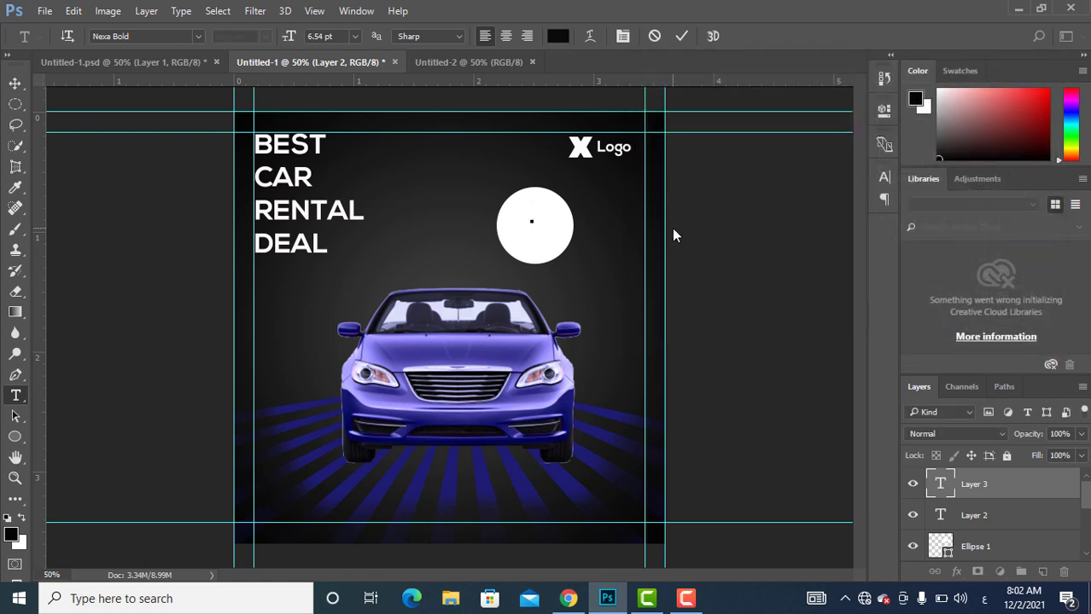
type("س")
key("BackSpace")
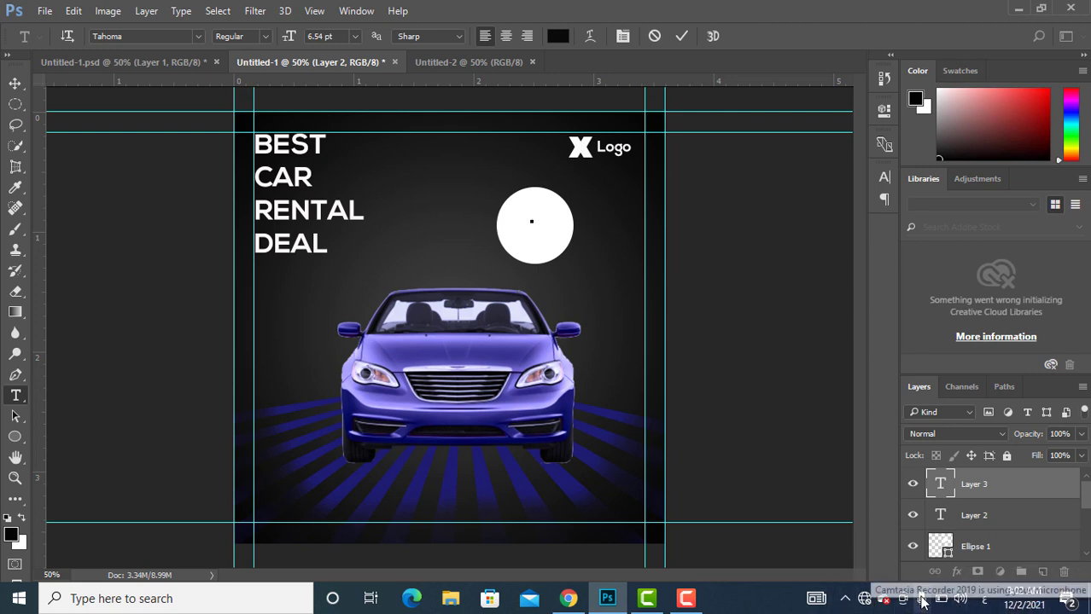
mouse_move(687, 598)
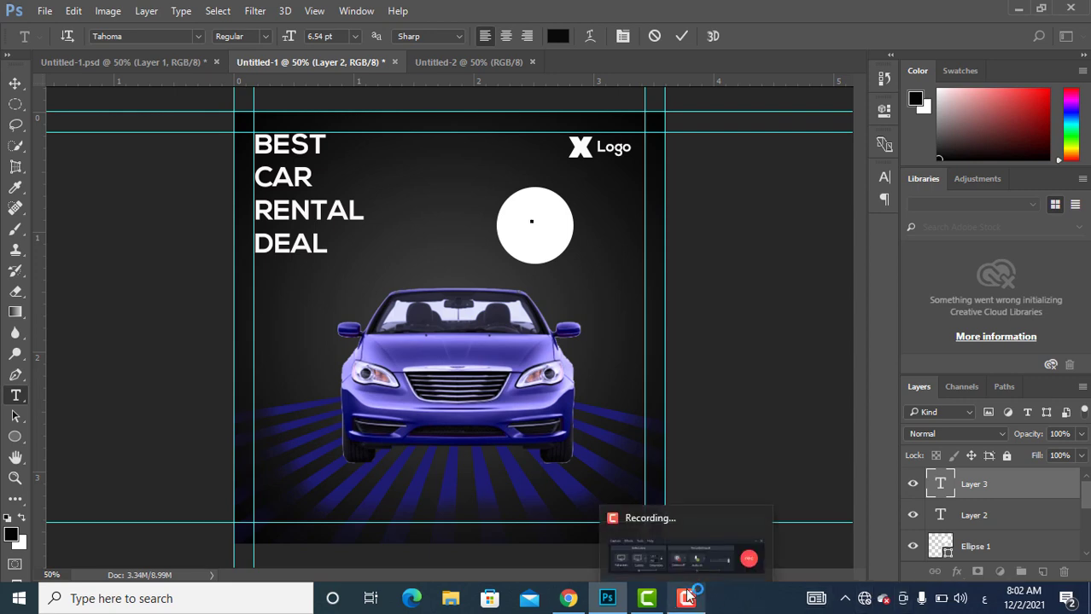
left_click(694, 538)
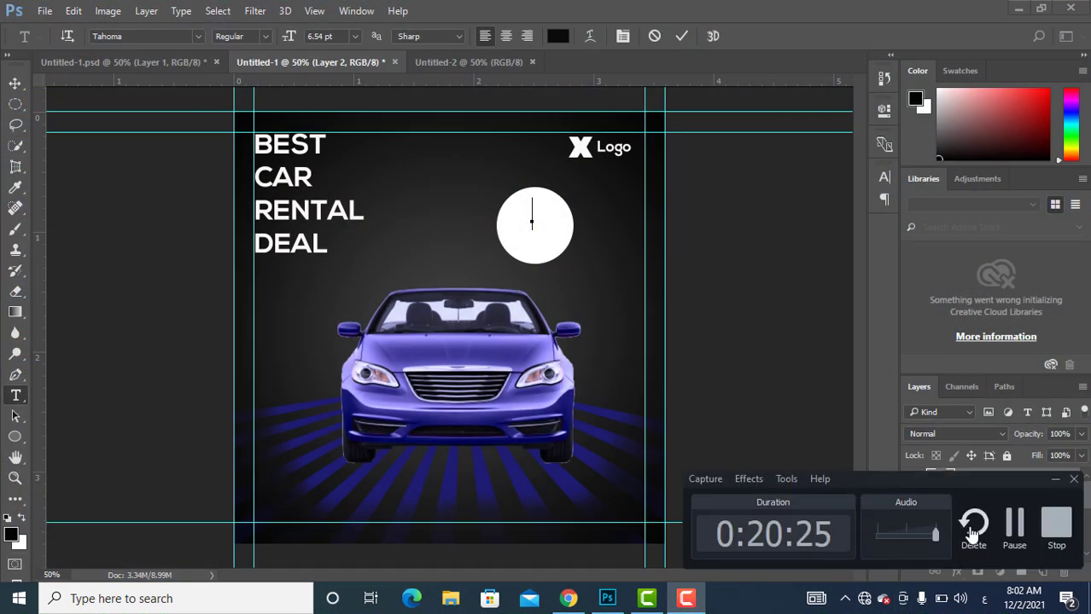
left_click(1013, 524)
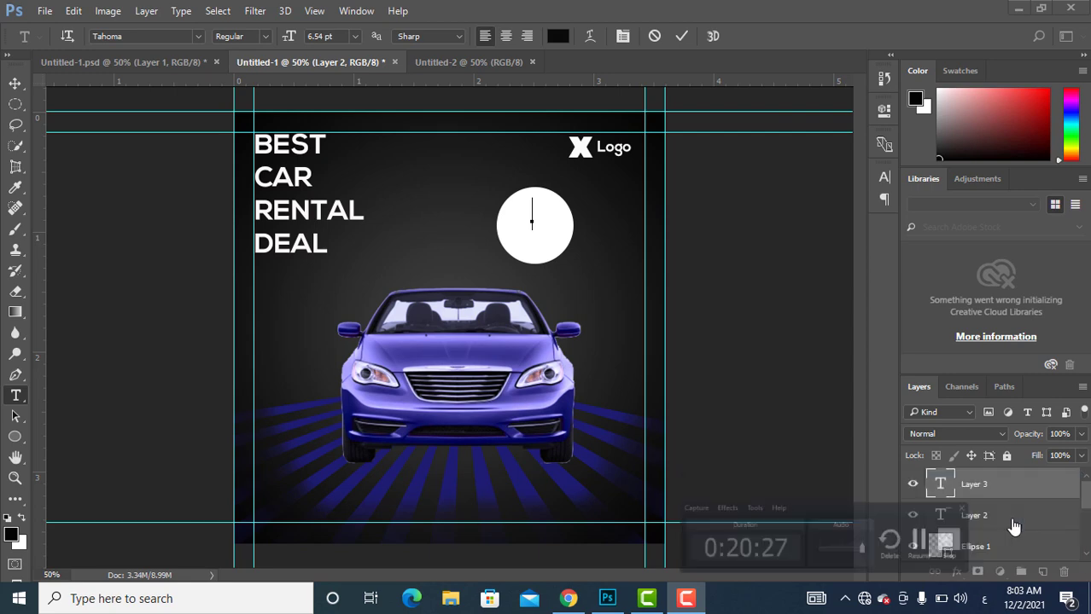
mouse_move(687, 598)
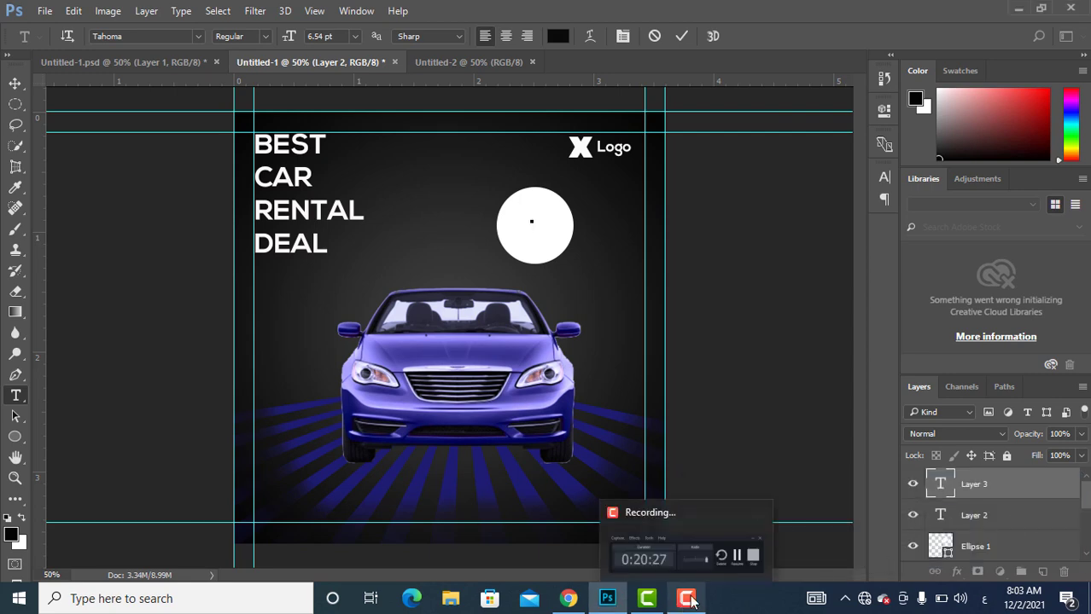
left_click(701, 547)
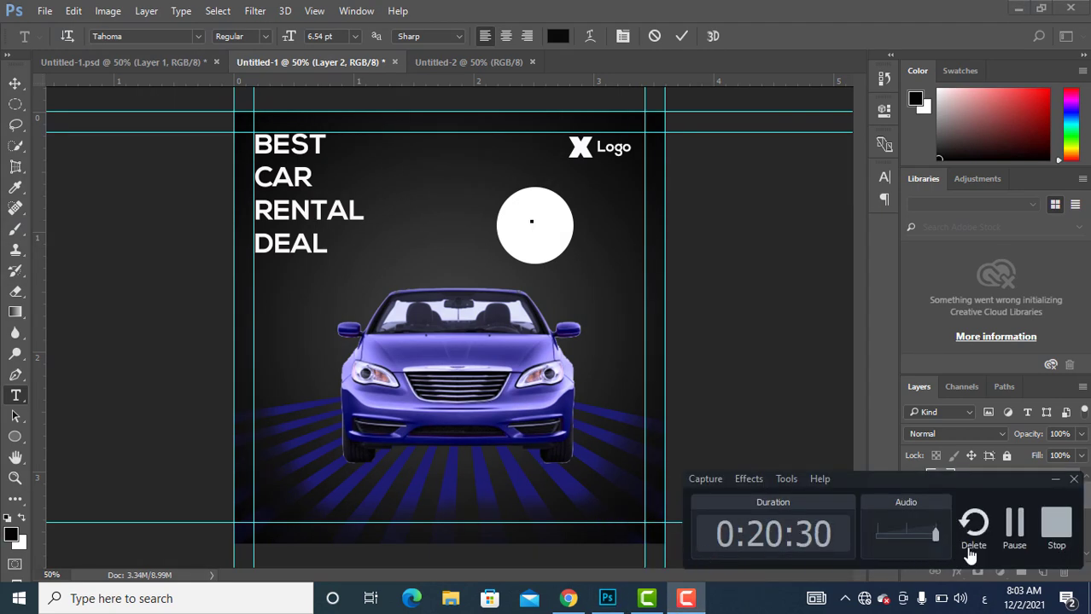
left_click(1017, 529)
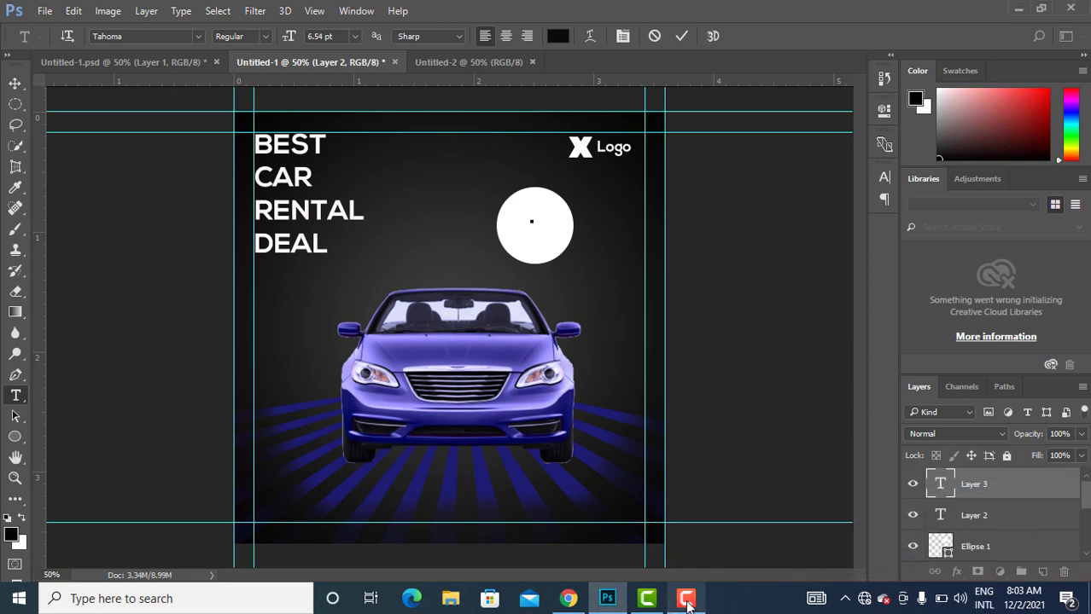
mouse_move(687, 600)
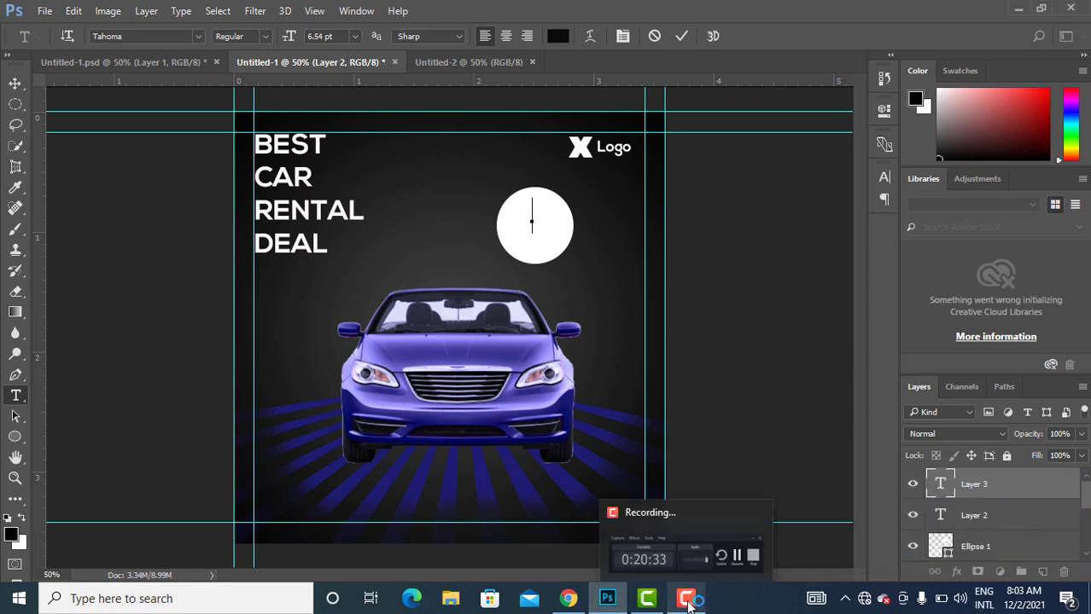
left_click(698, 561)
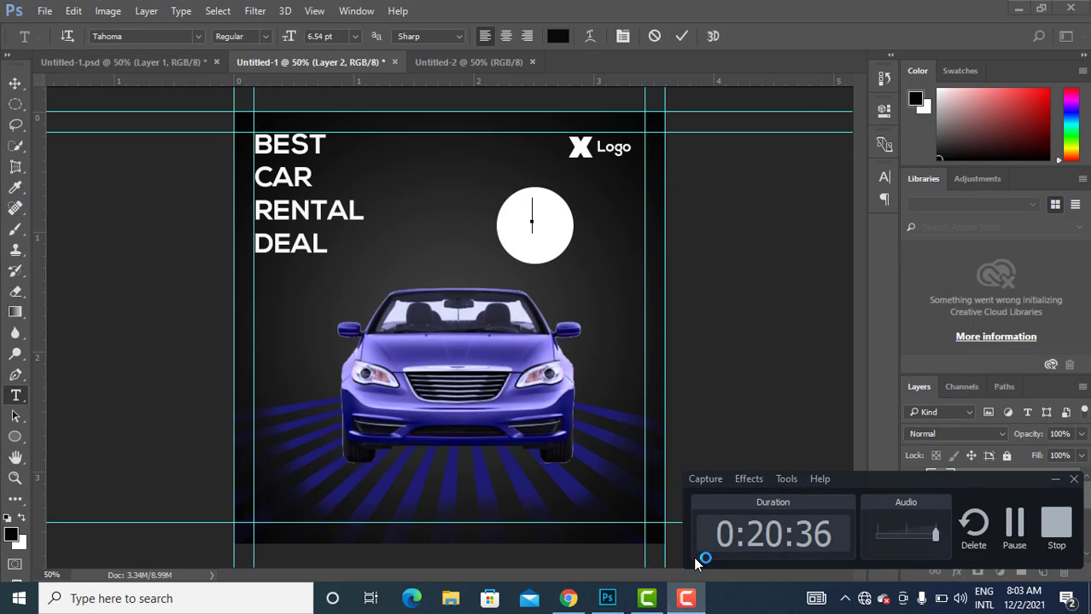
left_click(1055, 478)
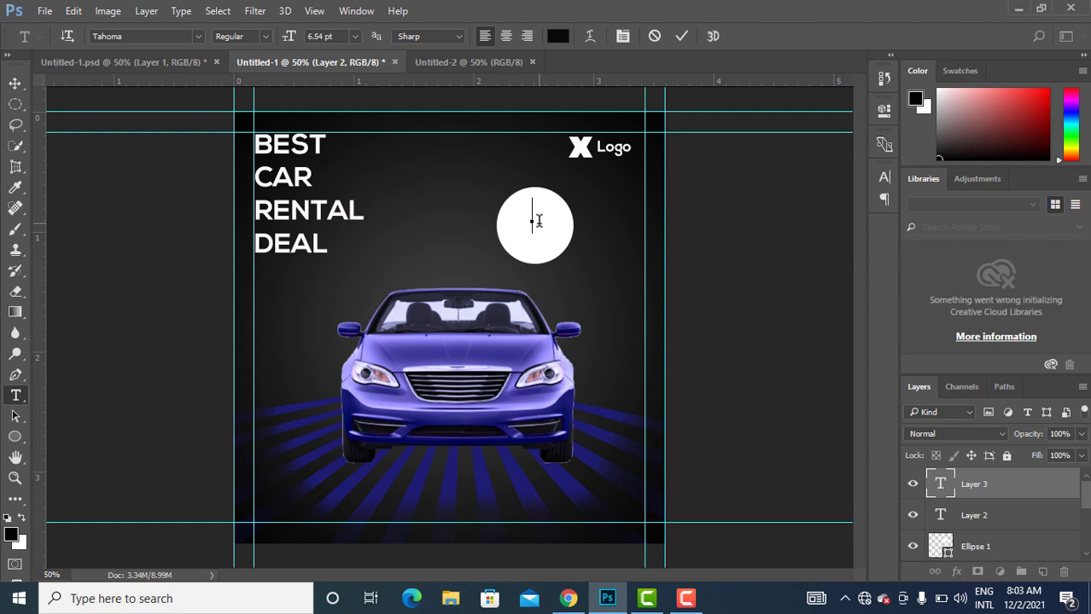
Enter the badge text Start, From and $50 on three separate lines over the white circle.
type("Start")
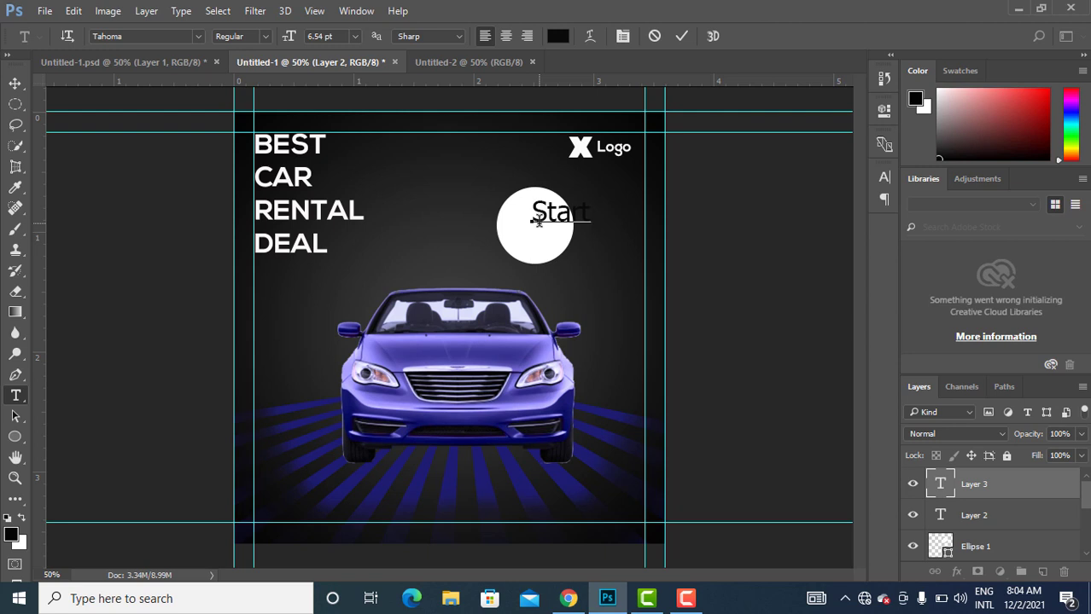
key("Return")
type("From")
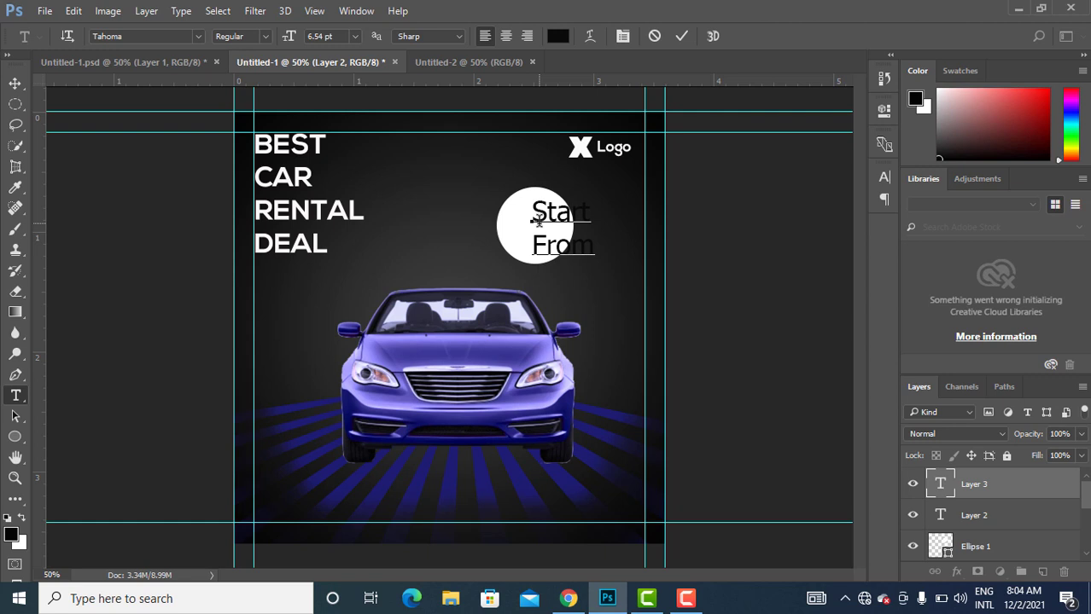
key("Return")
type("$48")
key("BackSpace")
type("50")
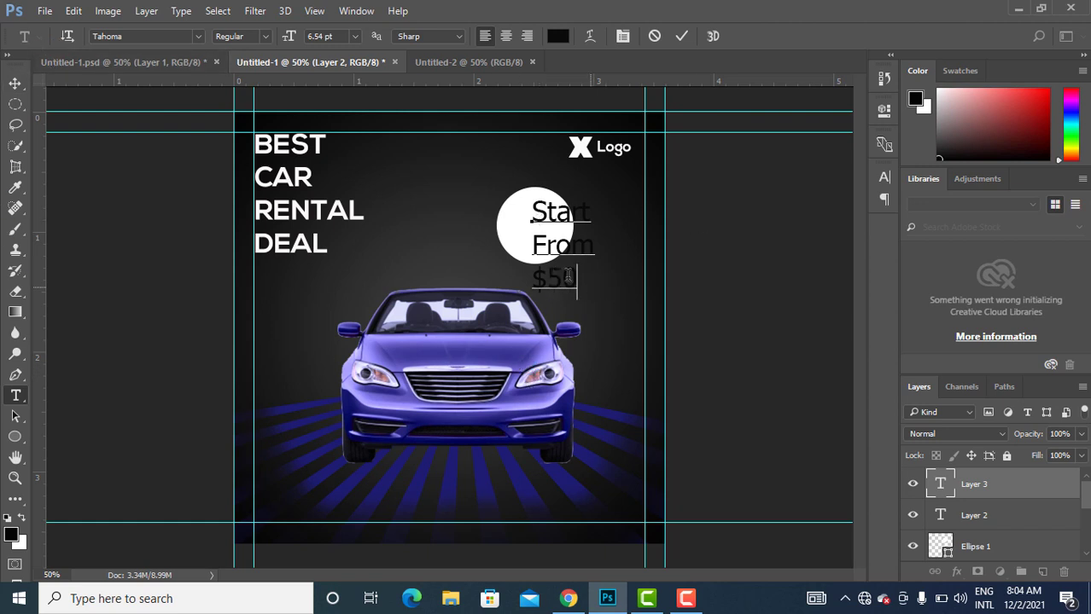
Recolor all three lines of the badge text to the near-white color fdfbfb.
left_click_drag(568, 278, 512, 200)
left_click(557, 37)
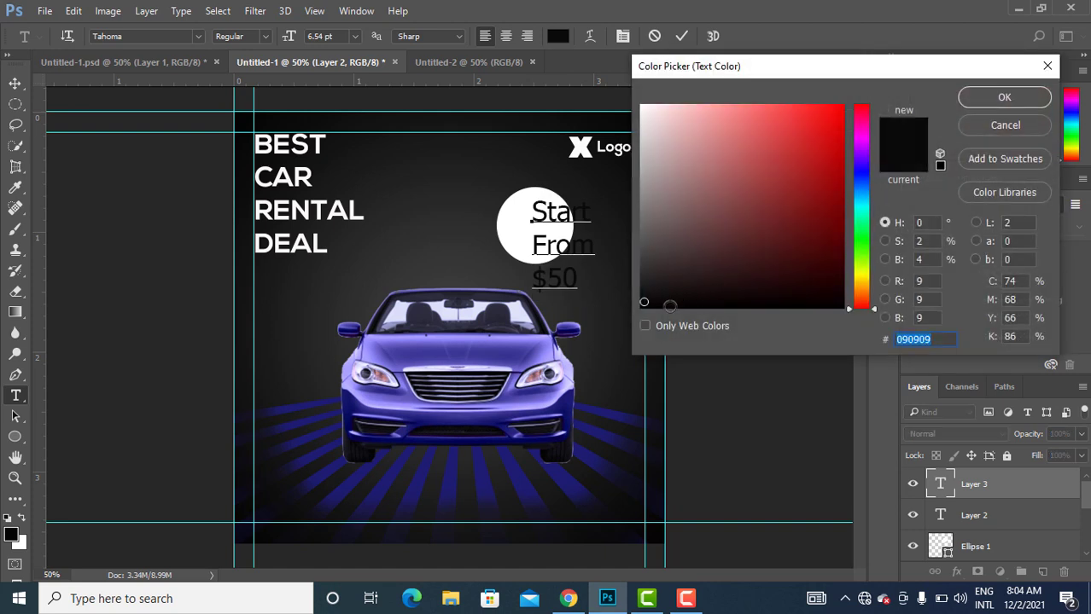
left_click(642, 107)
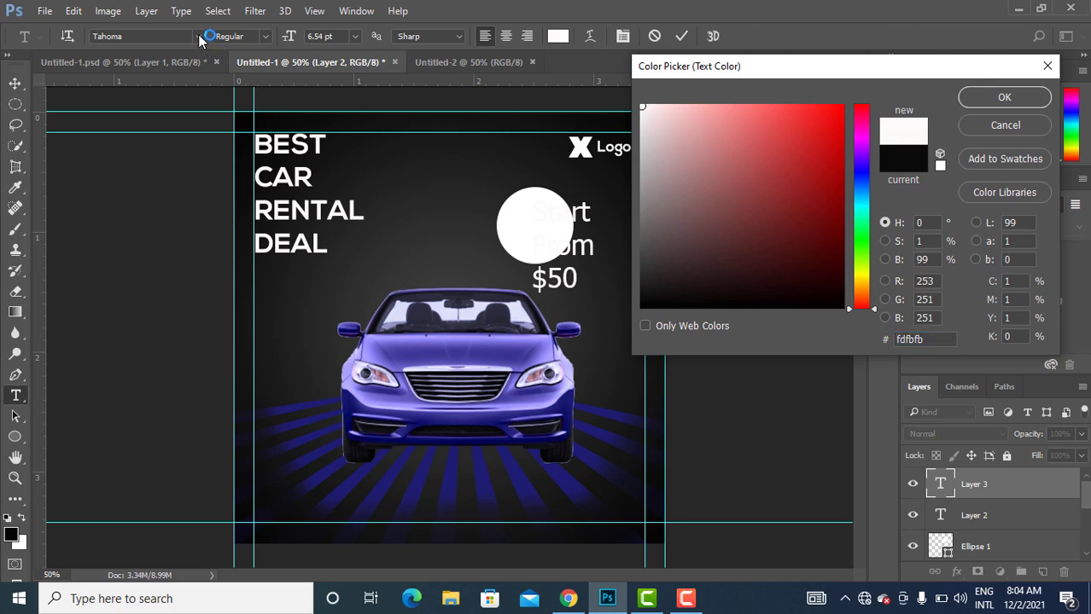
left_click(1003, 97)
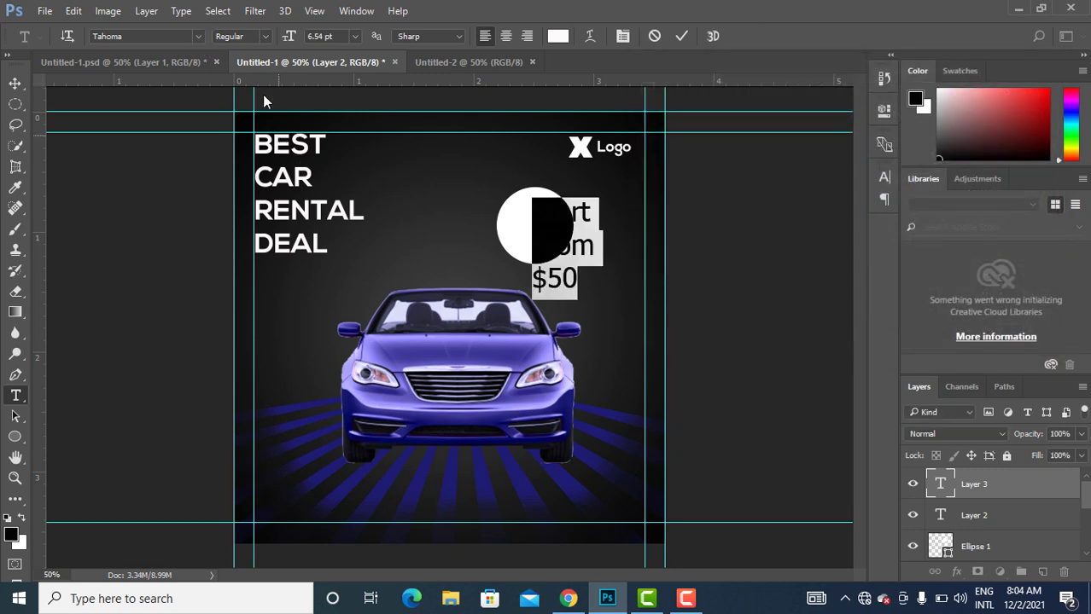
Set the font of the Start From $50 text to Nexa Bold and commit the text.
left_click(197, 36)
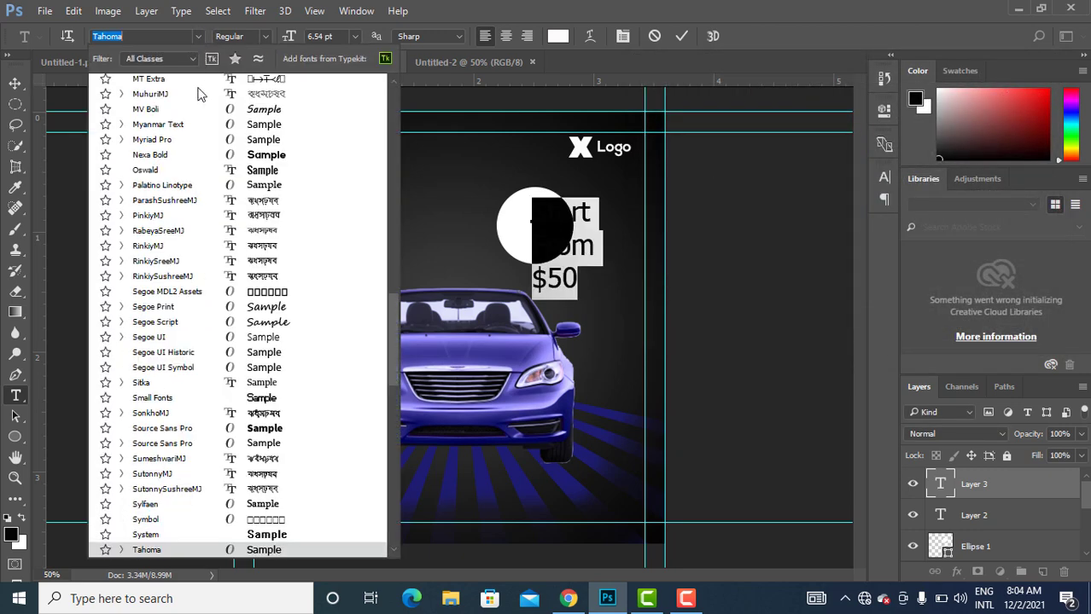
scroll(240, 290, "up", 8)
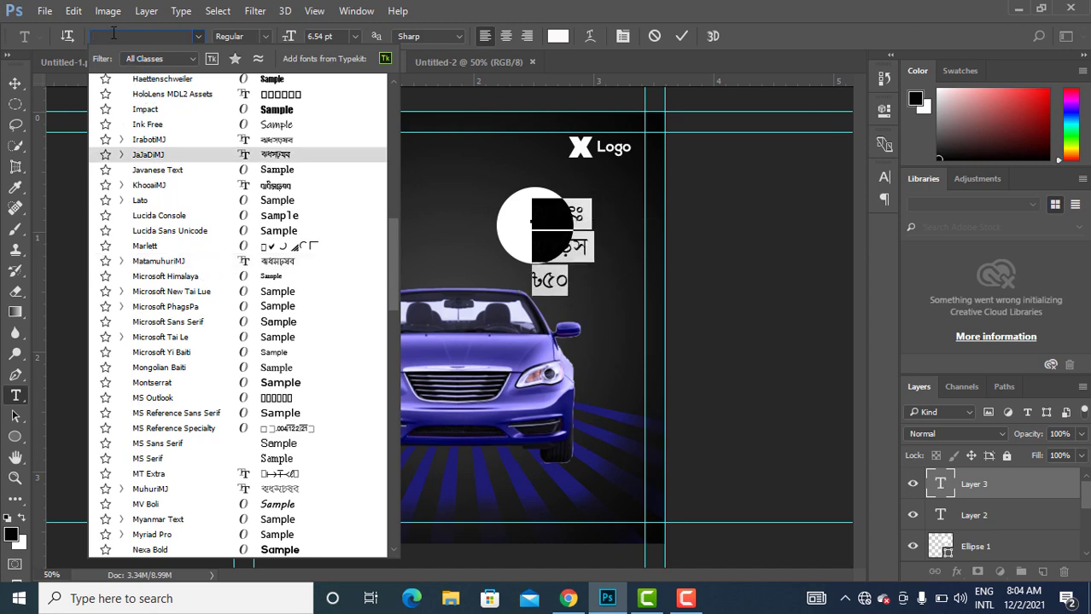
type("ne")
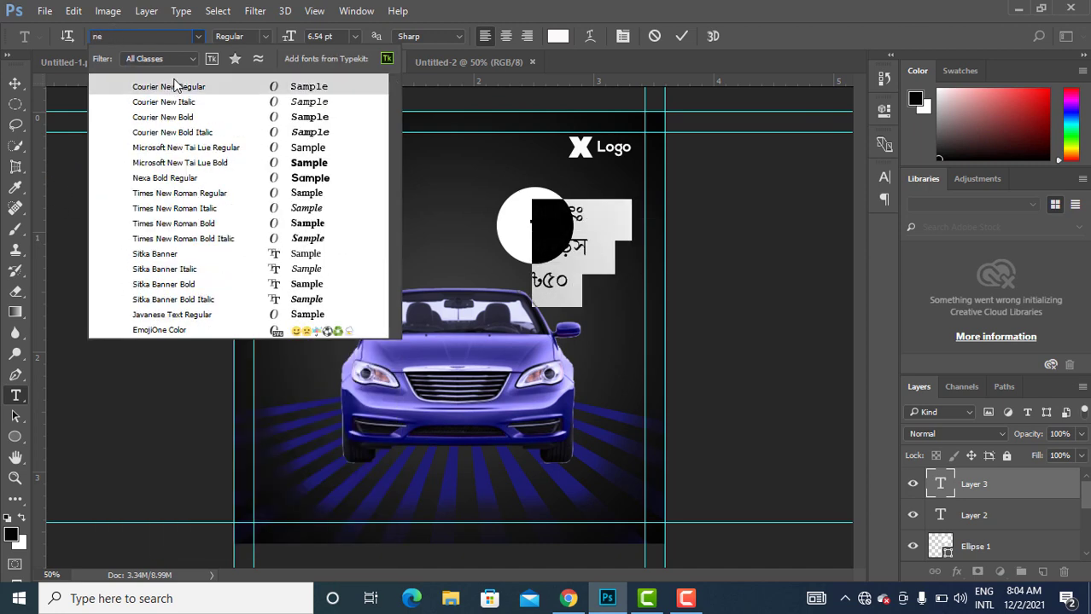
type("x")
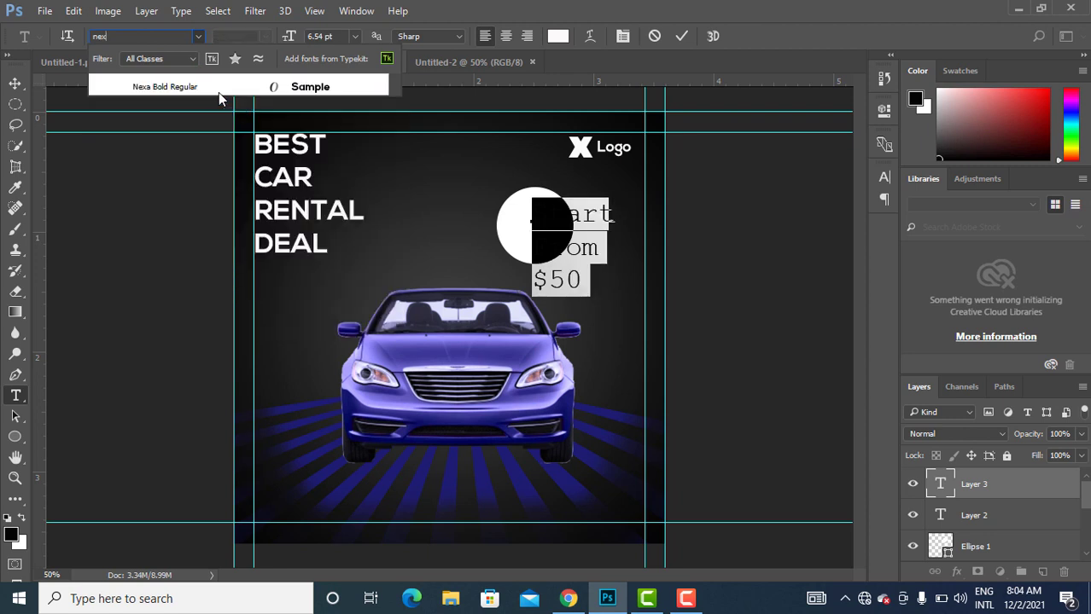
left_click(205, 89)
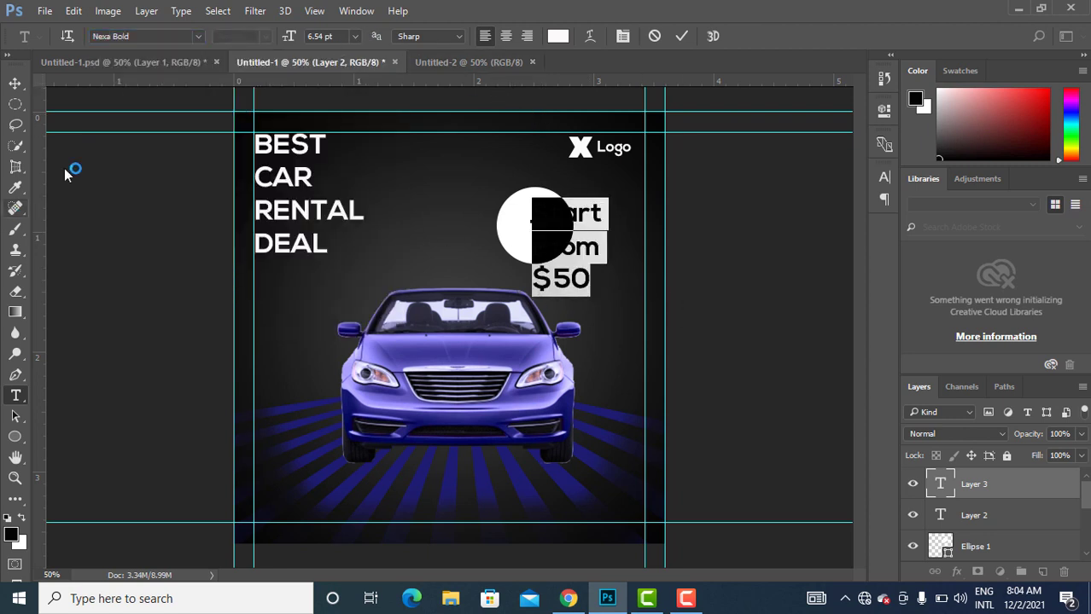
left_click(682, 38)
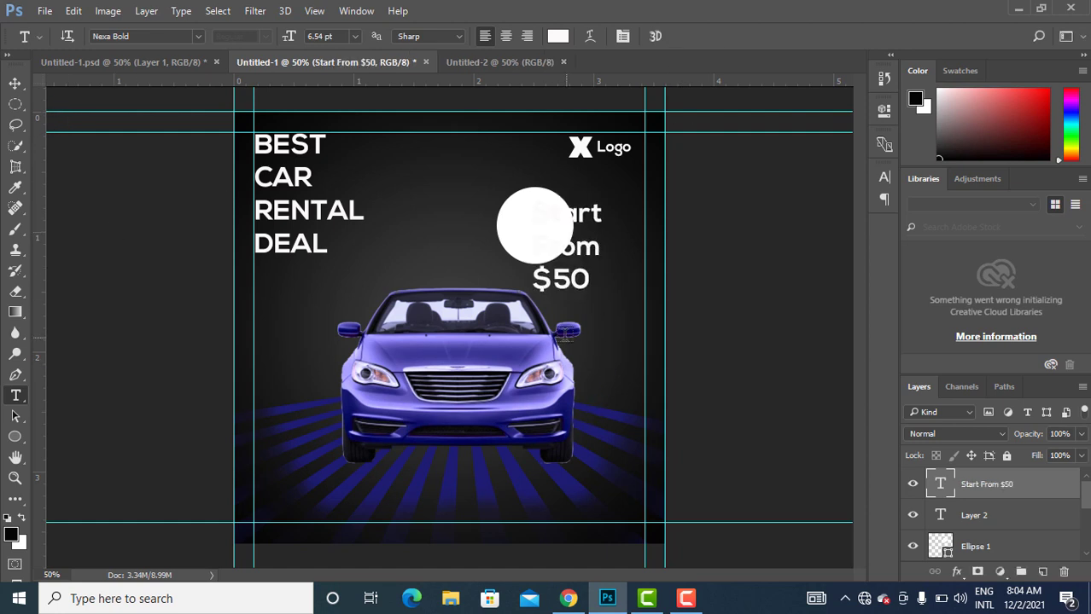
Select all of the Start From $50 text and set its color to near-black 080808.
left_click(591, 282)
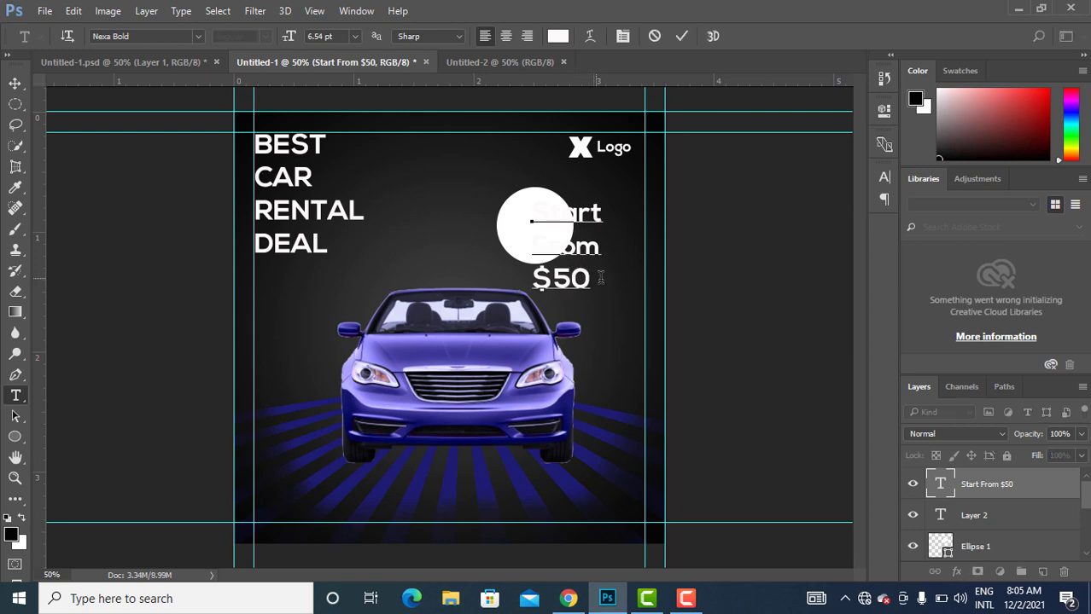
left_click_drag(592, 282, 530, 205)
left_click(557, 35)
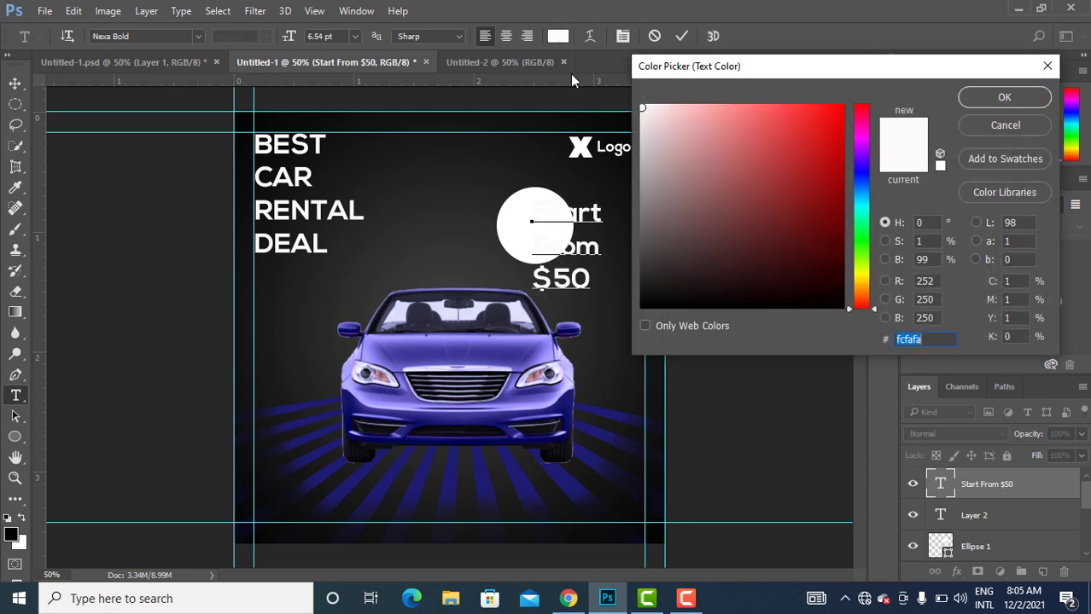
left_click(640, 308)
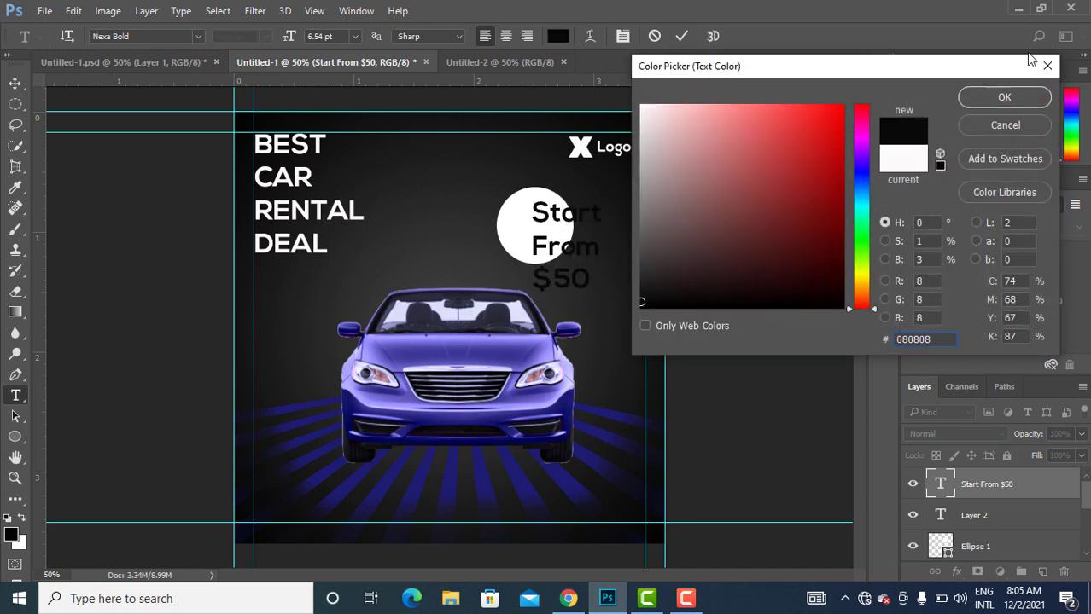
left_click(1016, 98)
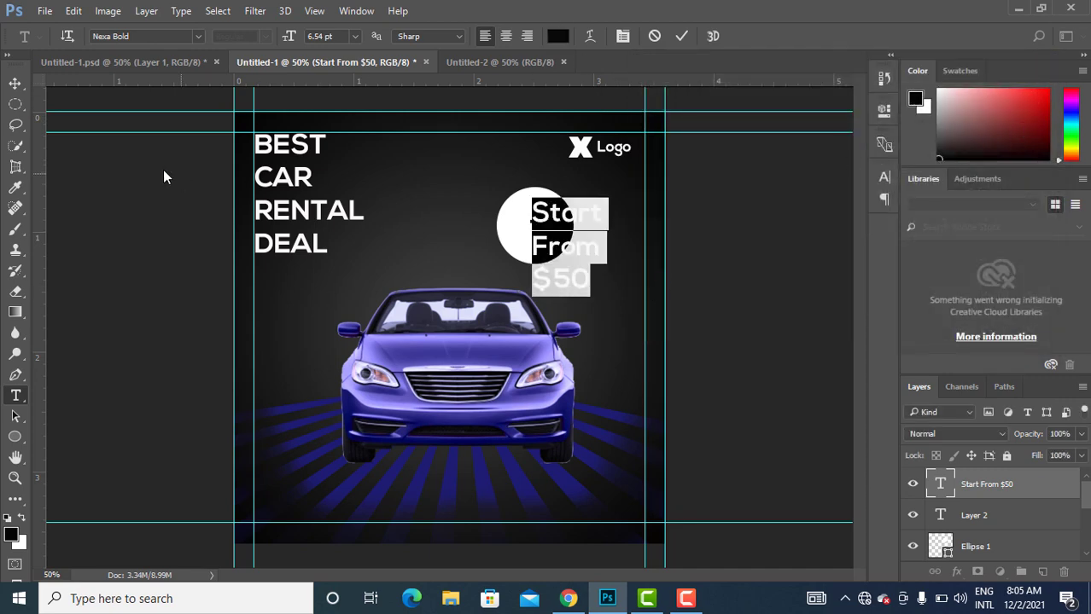
Scale the Start From $50 text proportionally to about 56% and move it inside the white circle.
left_click(14, 83)
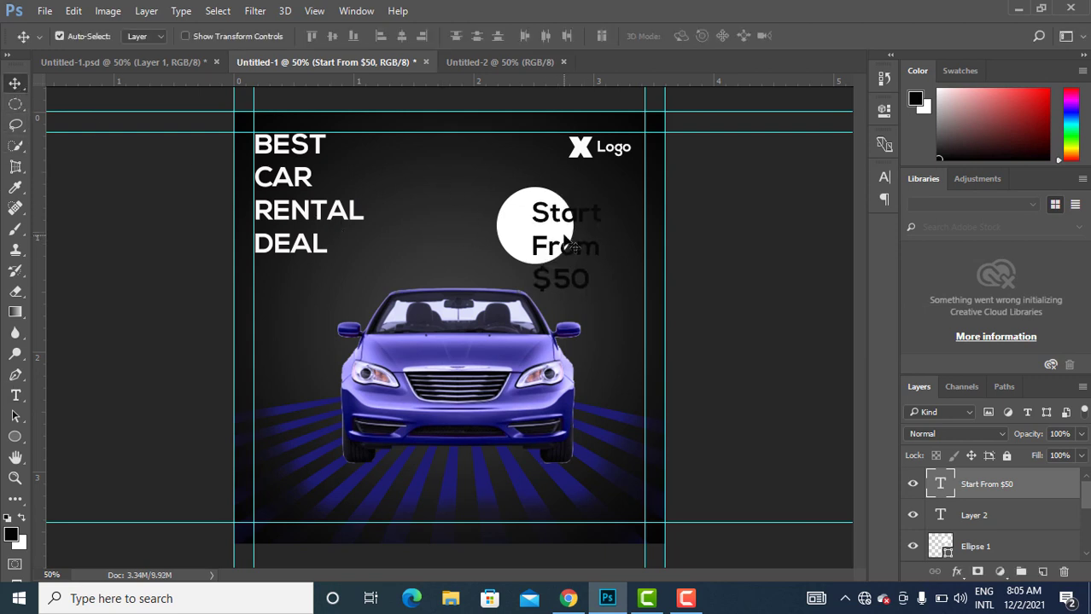
key("ctrl+t")
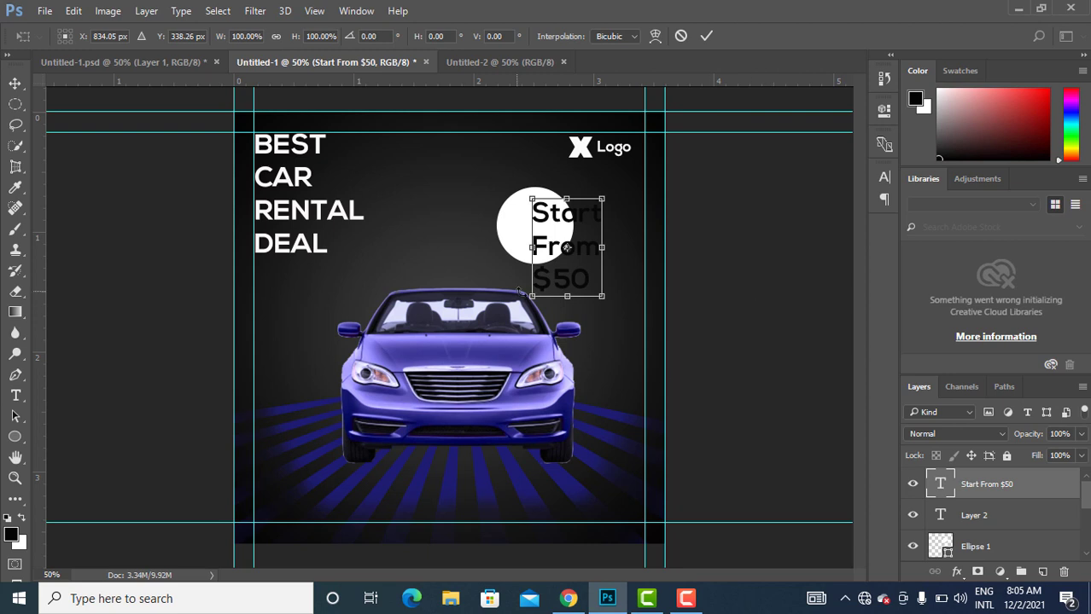
left_click_drag(604, 297, 598, 276)
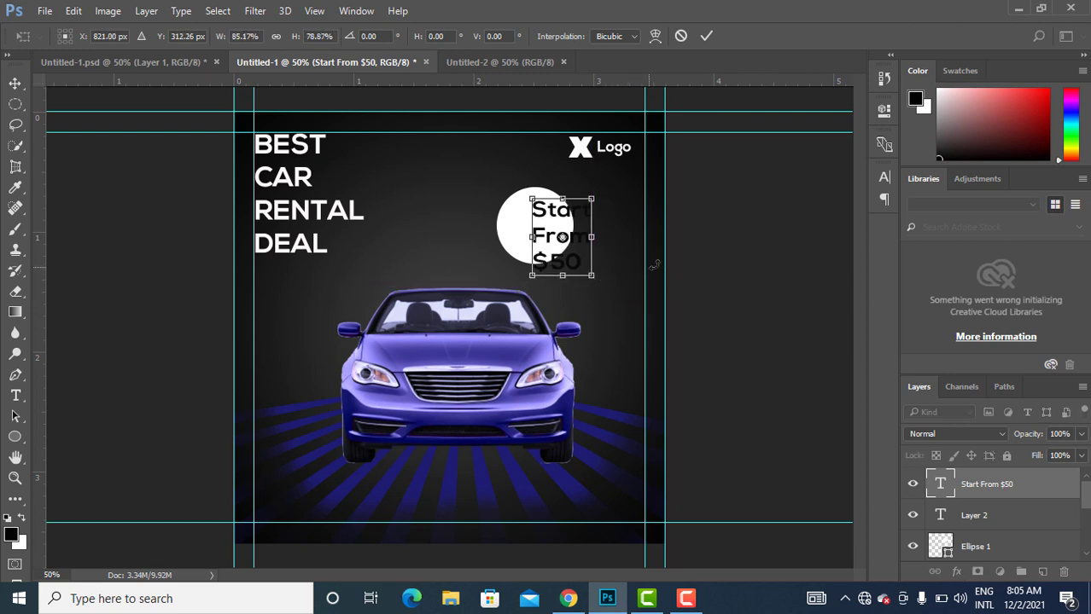
key("ctrl+z")
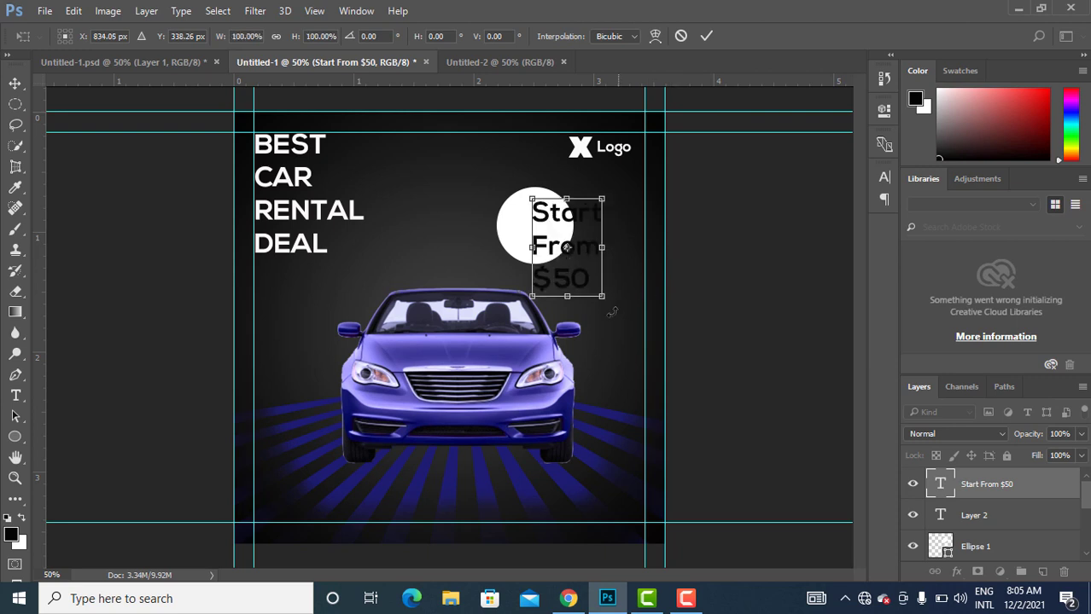
left_click_drag(602, 297, 586, 273)
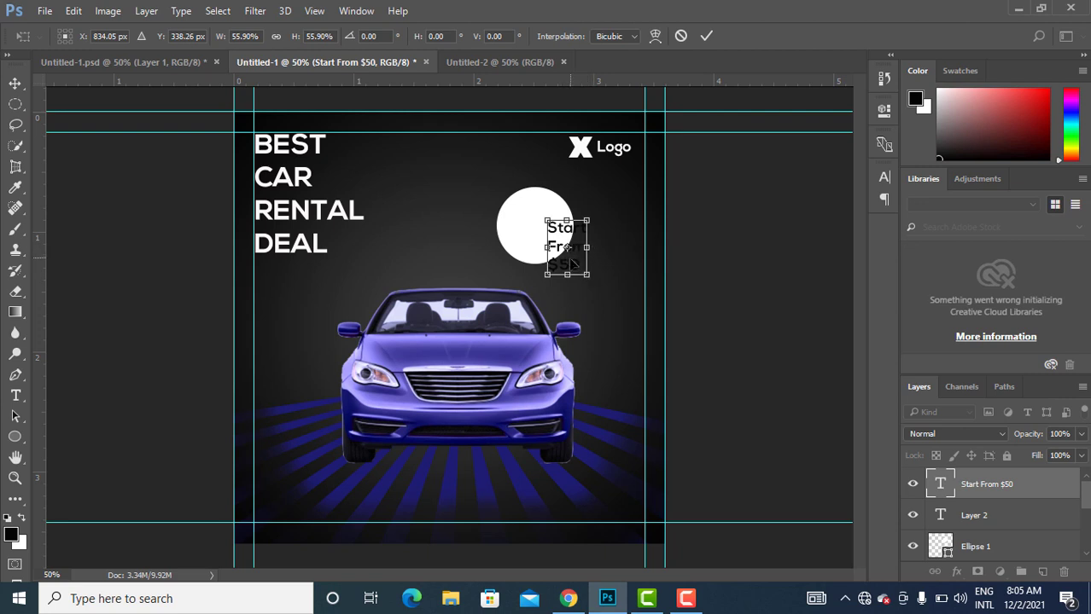
left_click(706, 35)
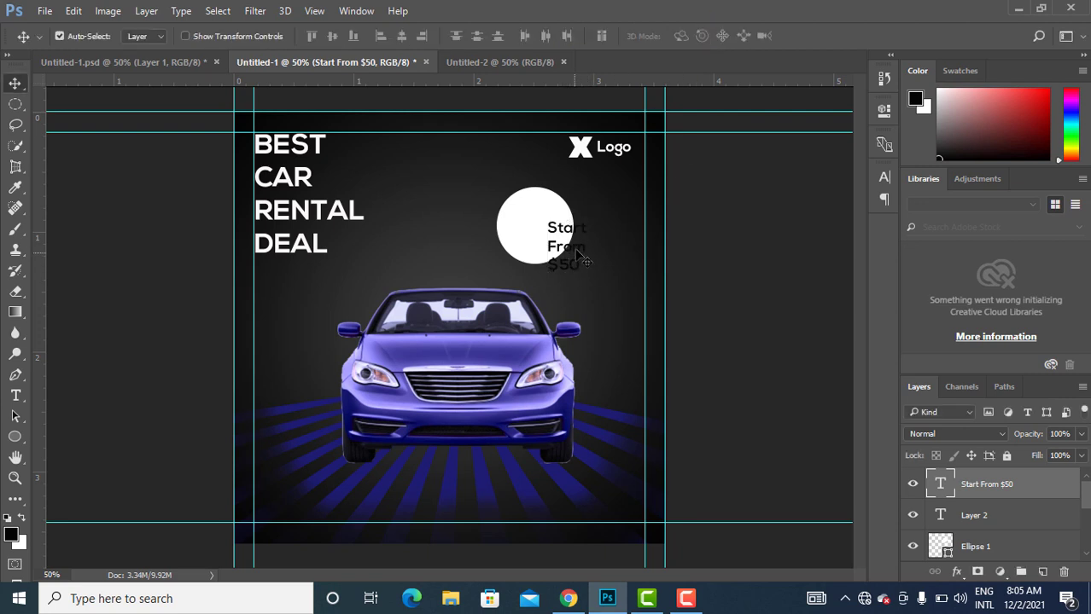
left_click_drag(583, 250, 551, 232)
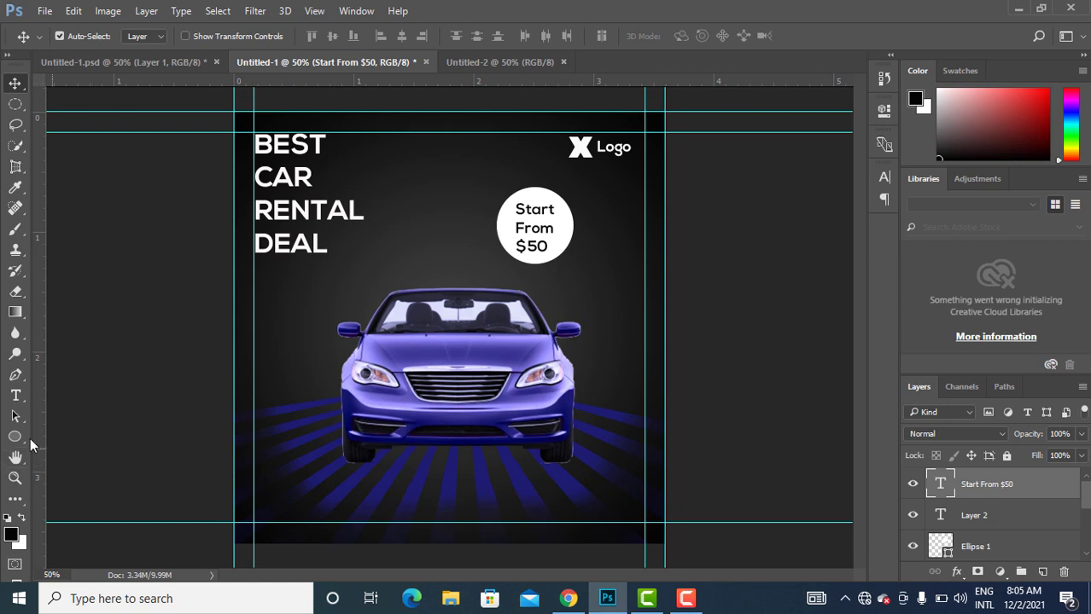
Center-align the three lines of the Start From $50 text and reposition them in the middle of the white circle.
left_click(15, 395)
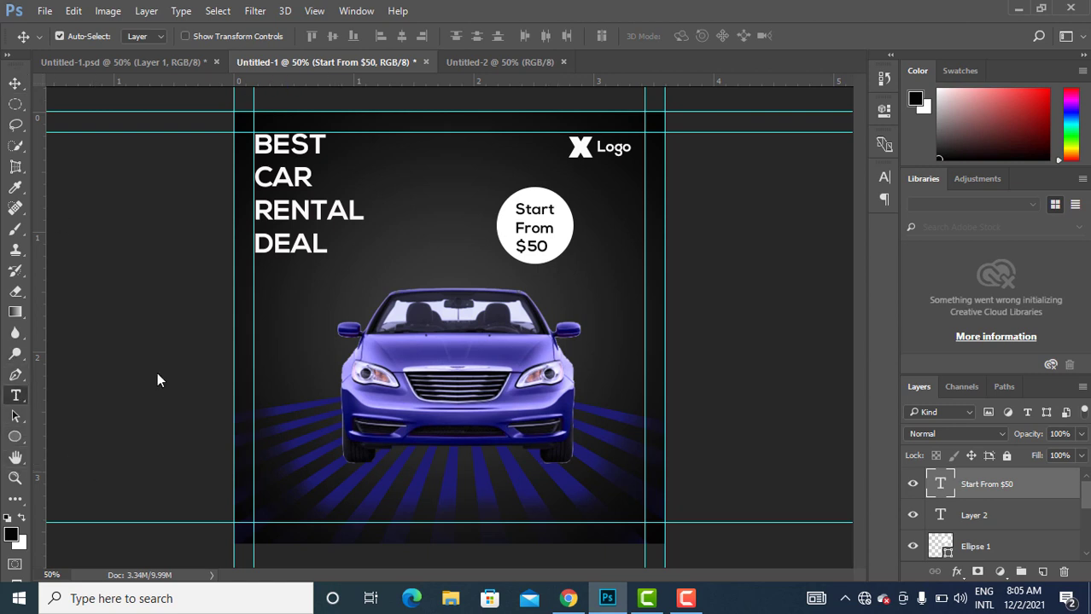
left_click(533, 246)
left_click_drag(549, 249, 513, 210)
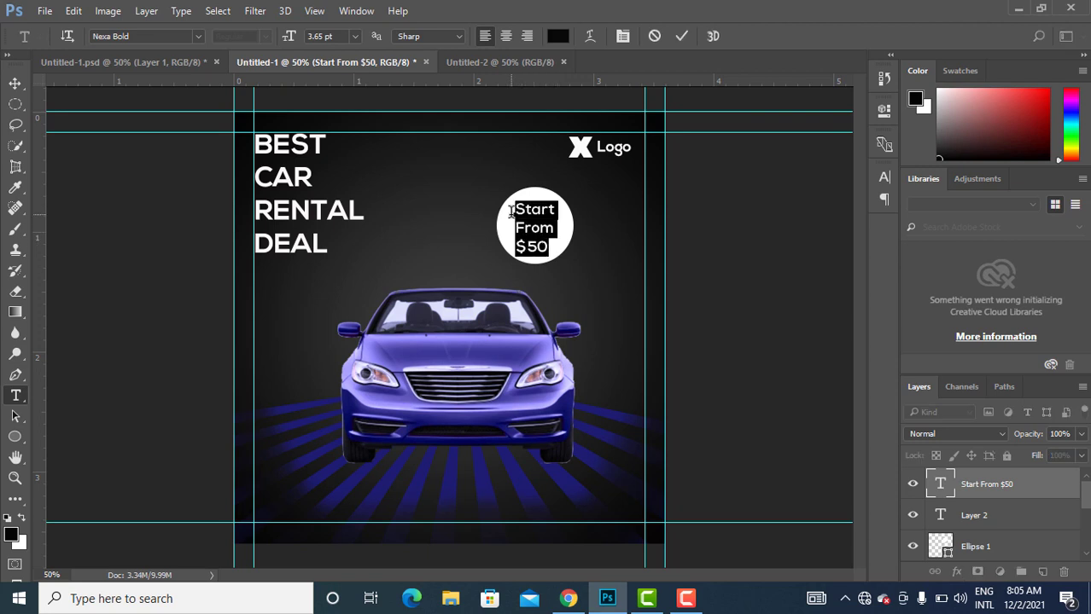
left_click(506, 36)
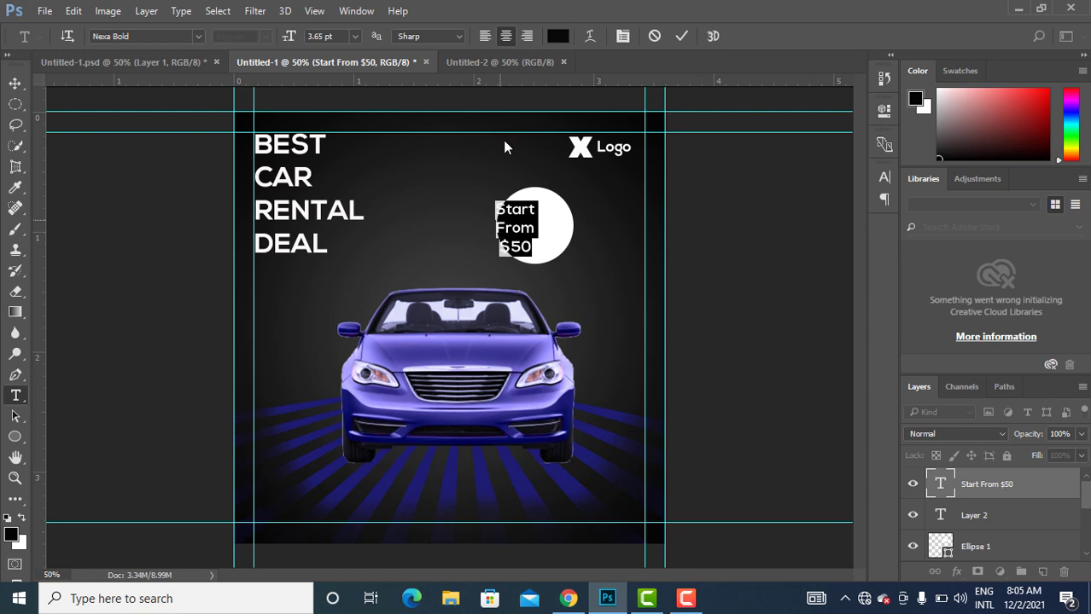
left_click(682, 38)
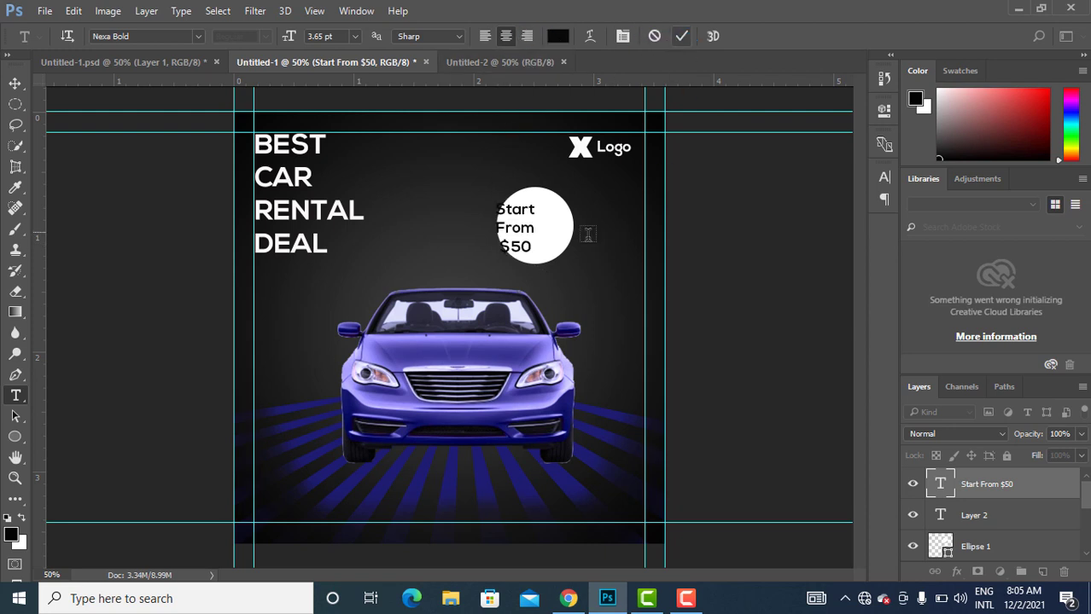
left_click(15, 83)
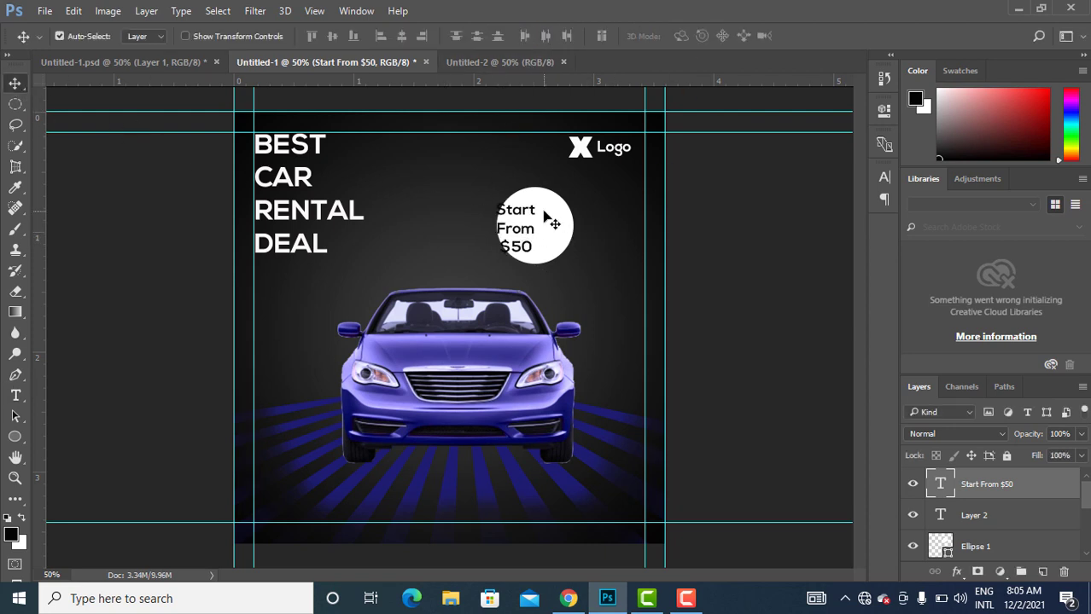
left_click_drag(531, 227, 549, 226)
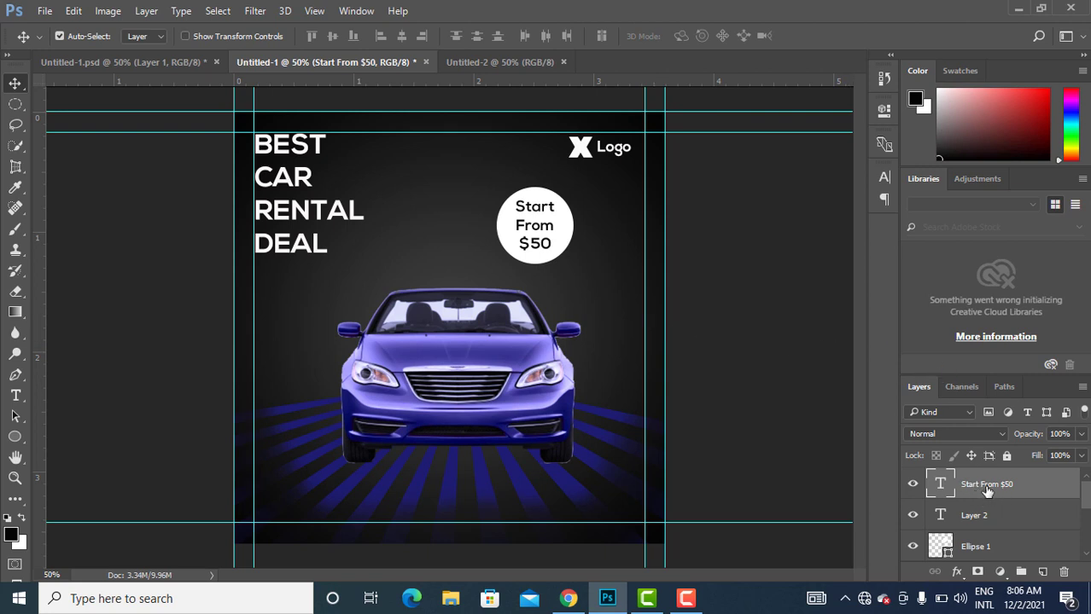
Check the badge layers' visibility and delete the empty text layer Layer 2.
left_click(913, 484)
left_click(912, 484)
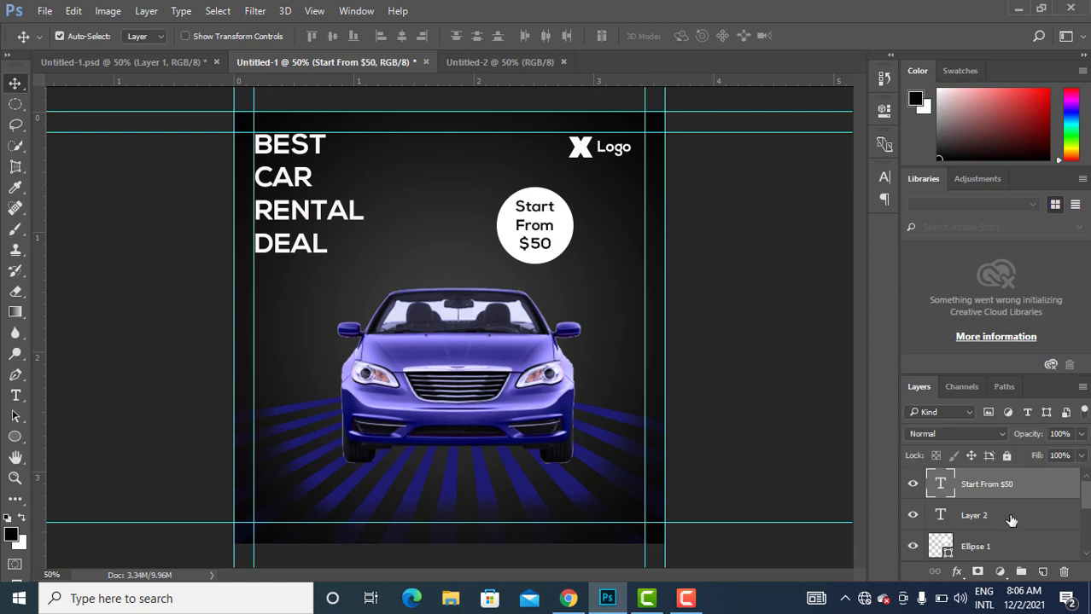
left_click(912, 516)
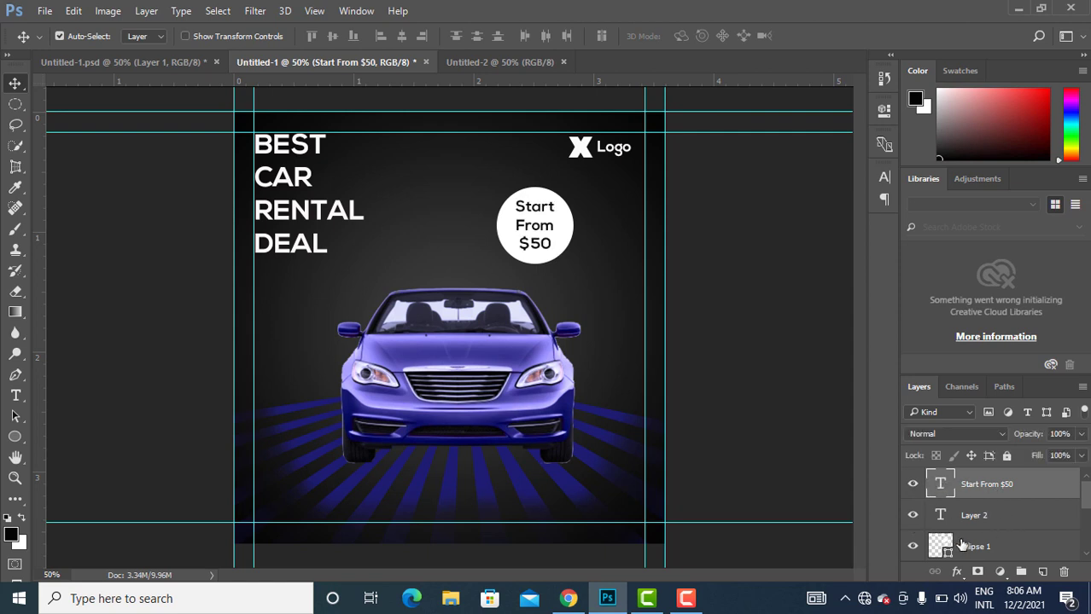
left_click(912, 549)
left_click(912, 549)
left_click(983, 517)
left_click(1064, 571)
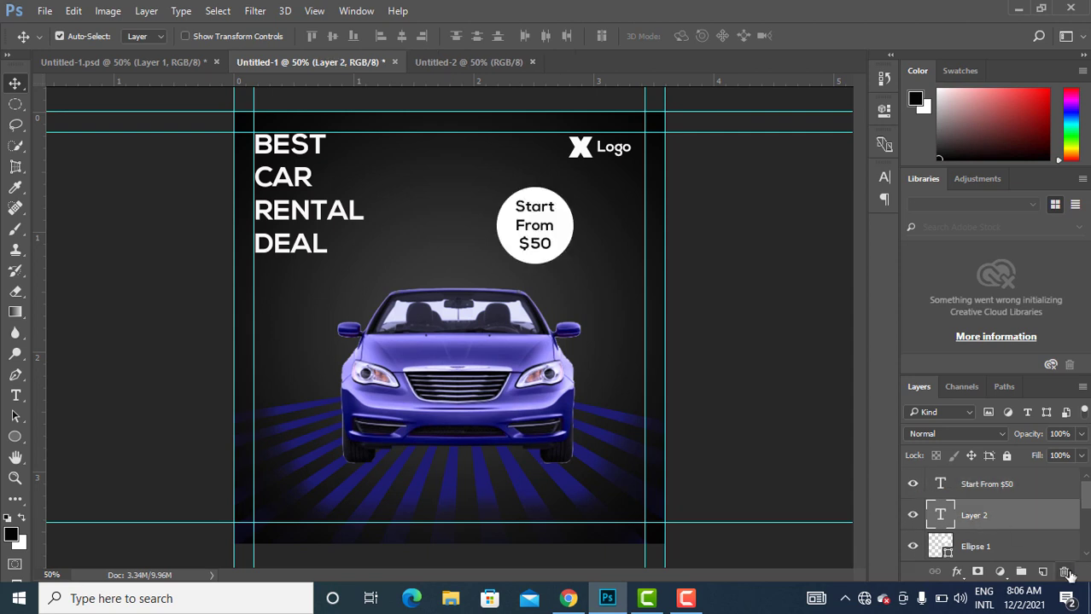
left_click(477, 241)
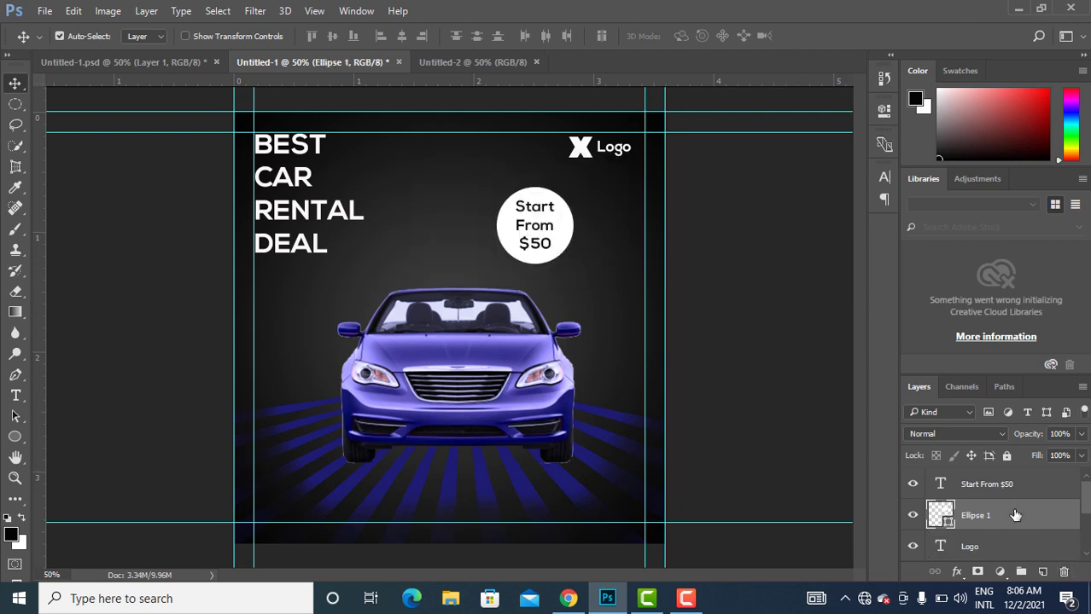
Select the Start From $50 and Ellipse 1 layers together and align their horizontal centers.
left_click(1001, 484, "ctrl")
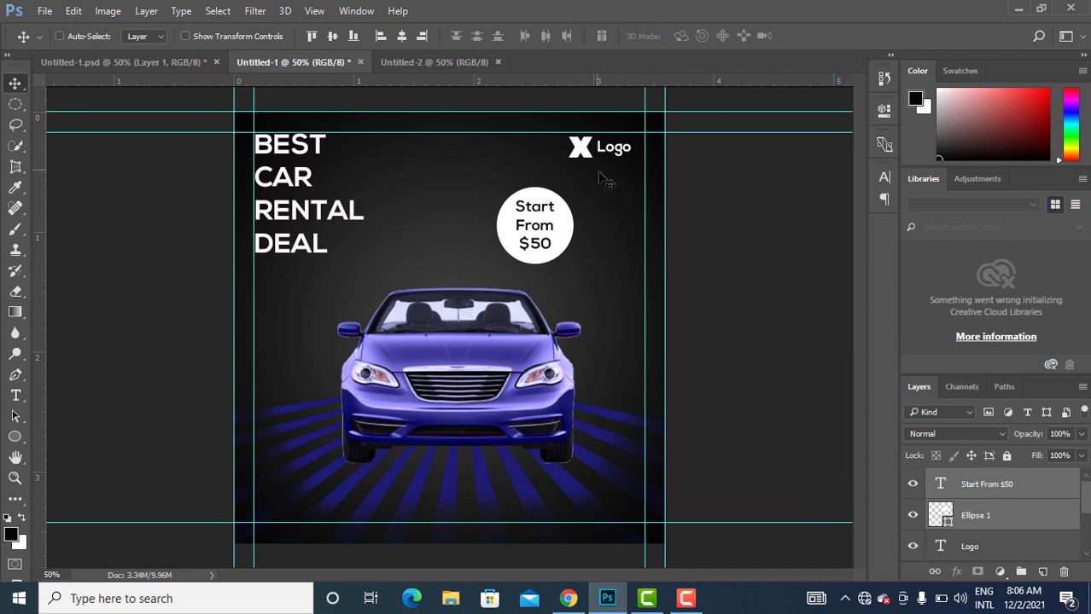
key("ctrl")
left_click(401, 39)
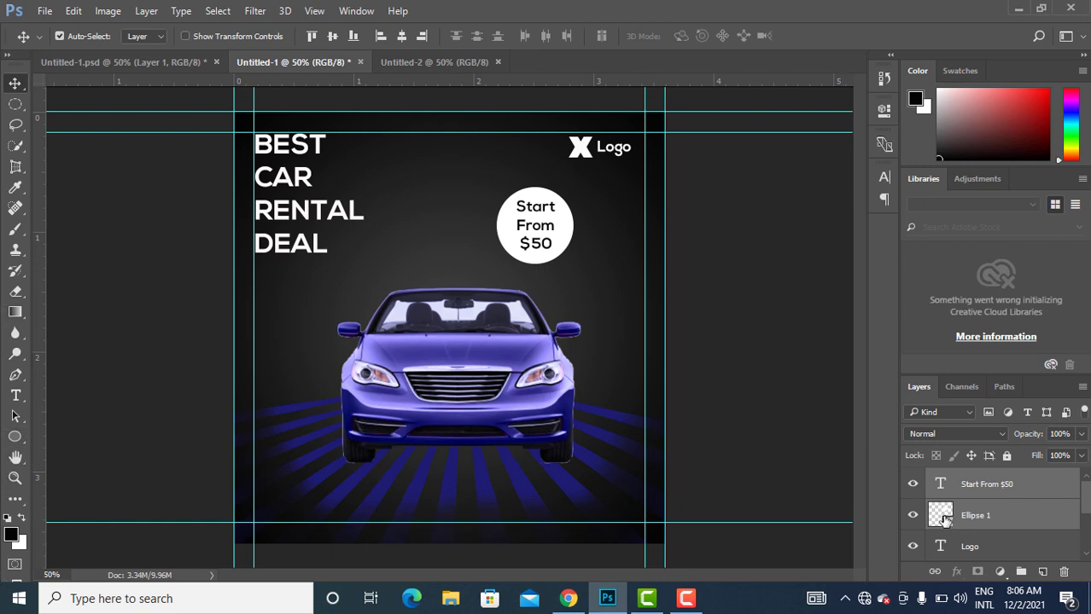
Set up the Custom Shape tool with the solid desk telephone shape from the shape library.
left_click(15, 437)
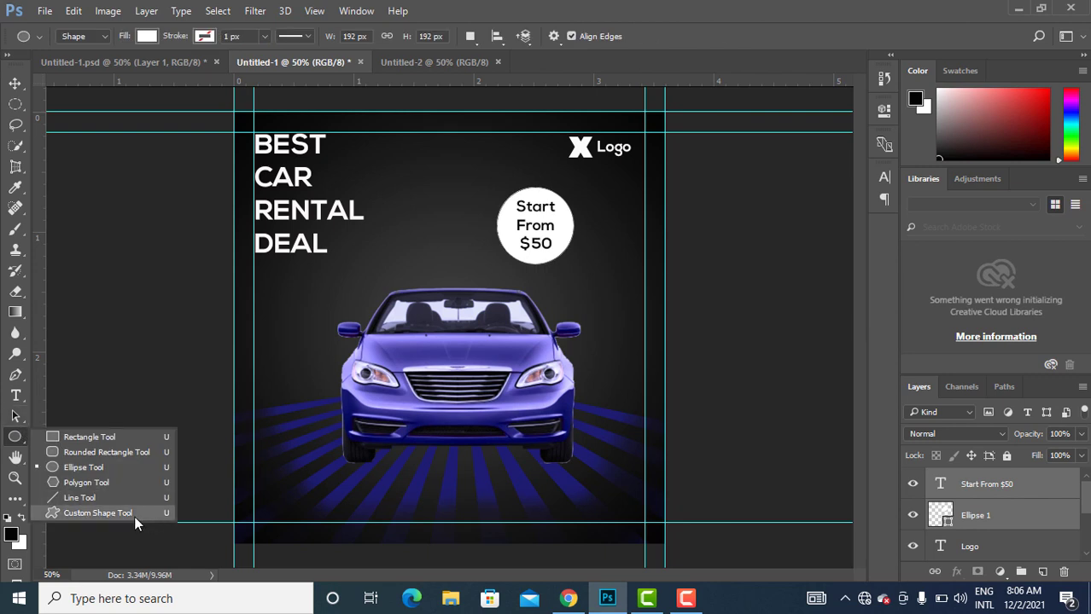
left_click(98, 513)
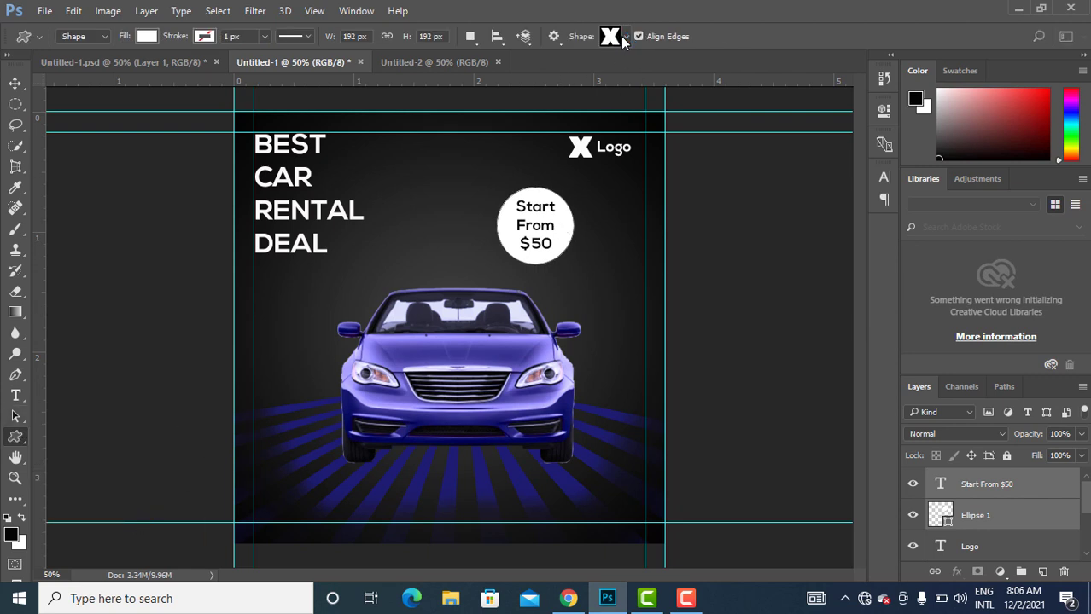
left_click(623, 38)
scroll(623, 126, "down", 5)
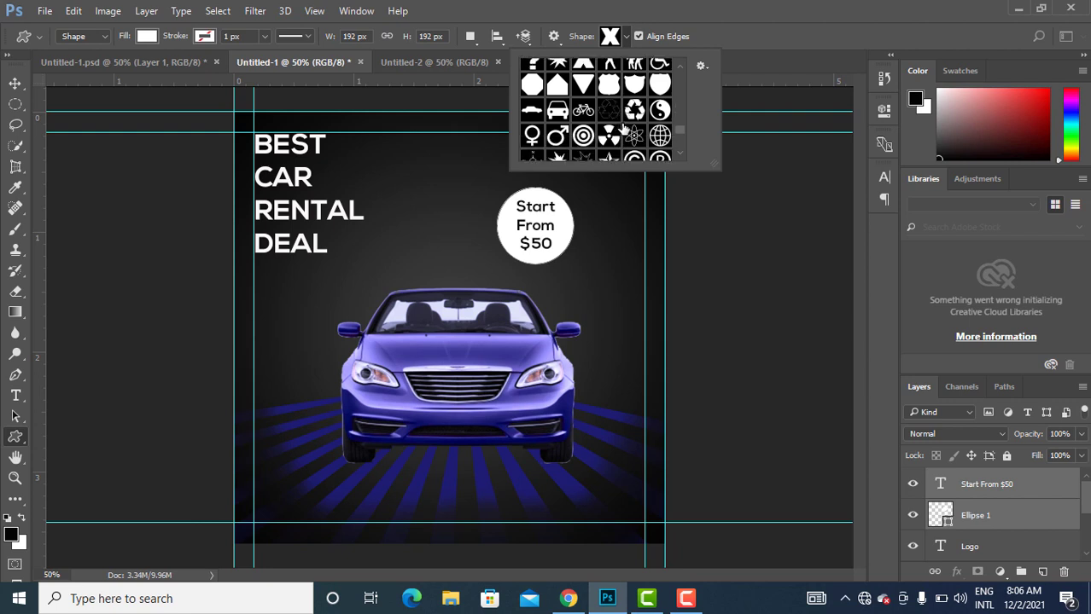
scroll(627, 126, "down", 8)
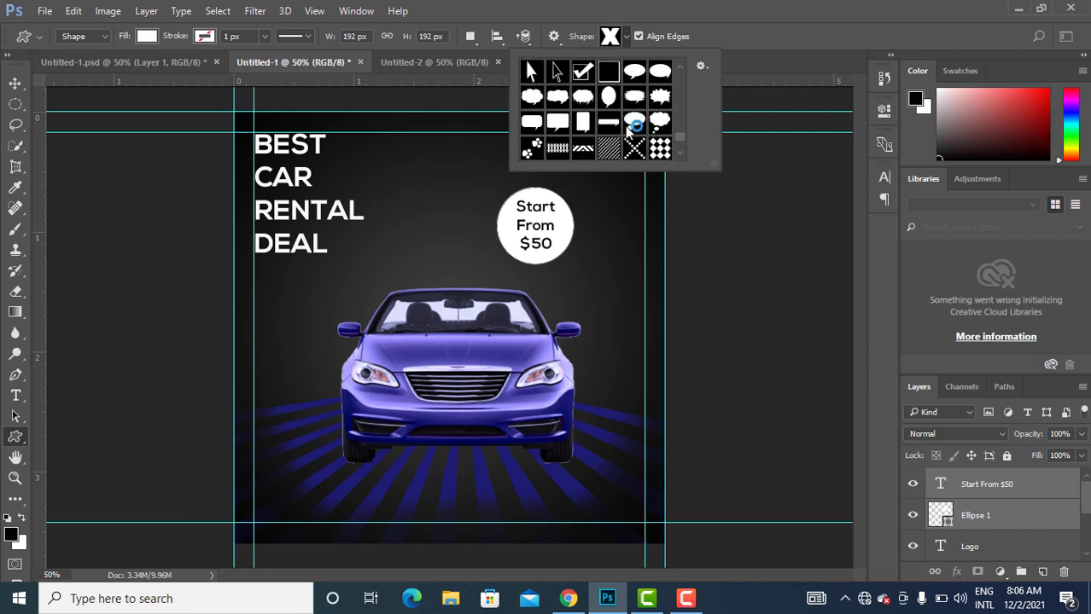
scroll(633, 134, "down", 8)
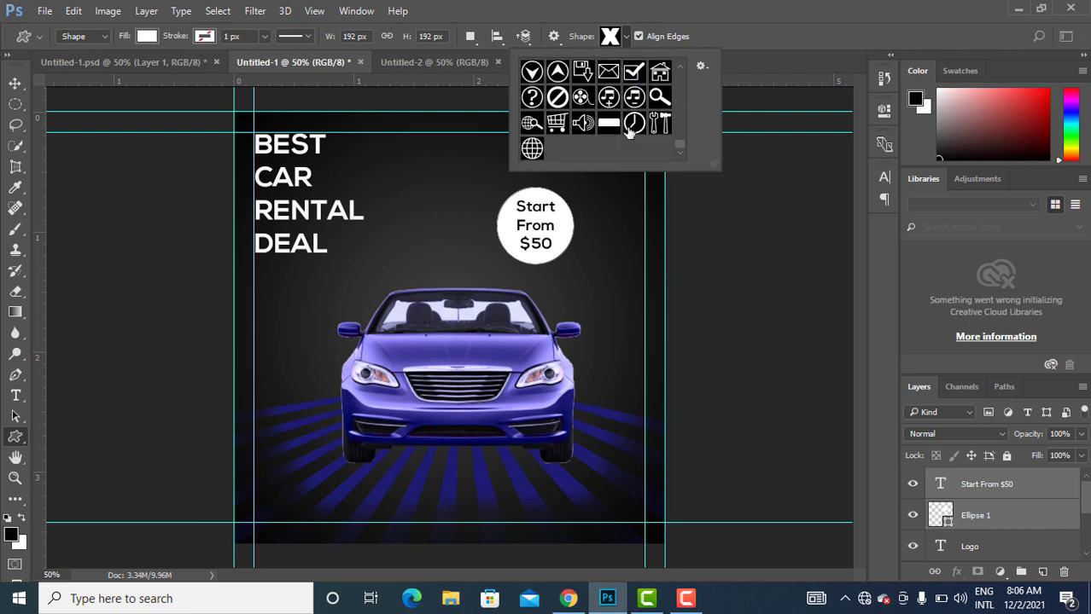
scroll(632, 134, "down", 8)
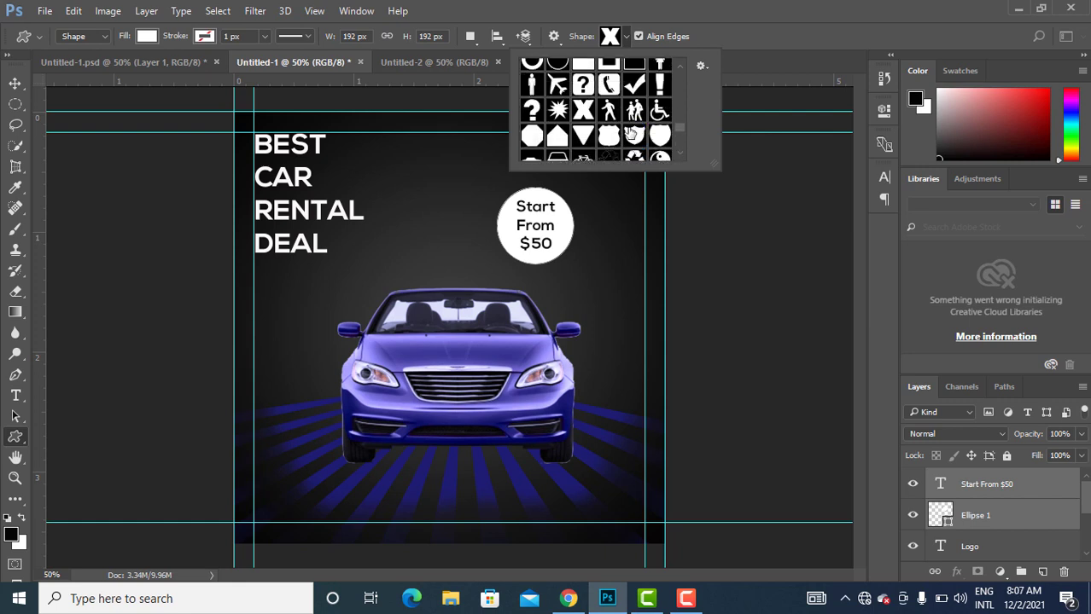
scroll(633, 133, "down", 1)
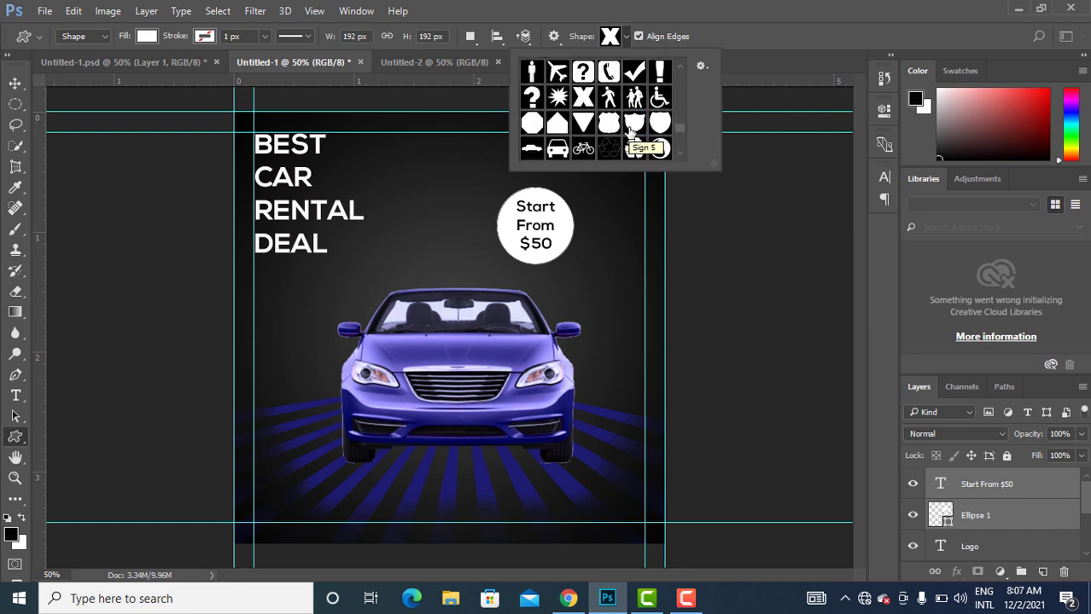
scroll(632, 134, "up", 1)
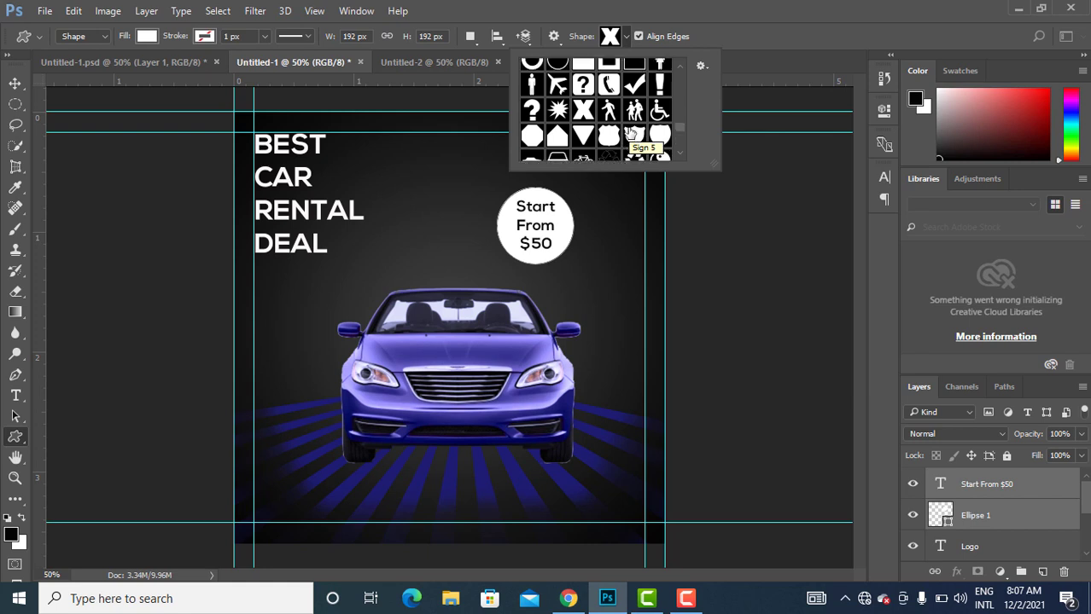
scroll(633, 134, "up", 1)
scroll(632, 134, "up", 5)
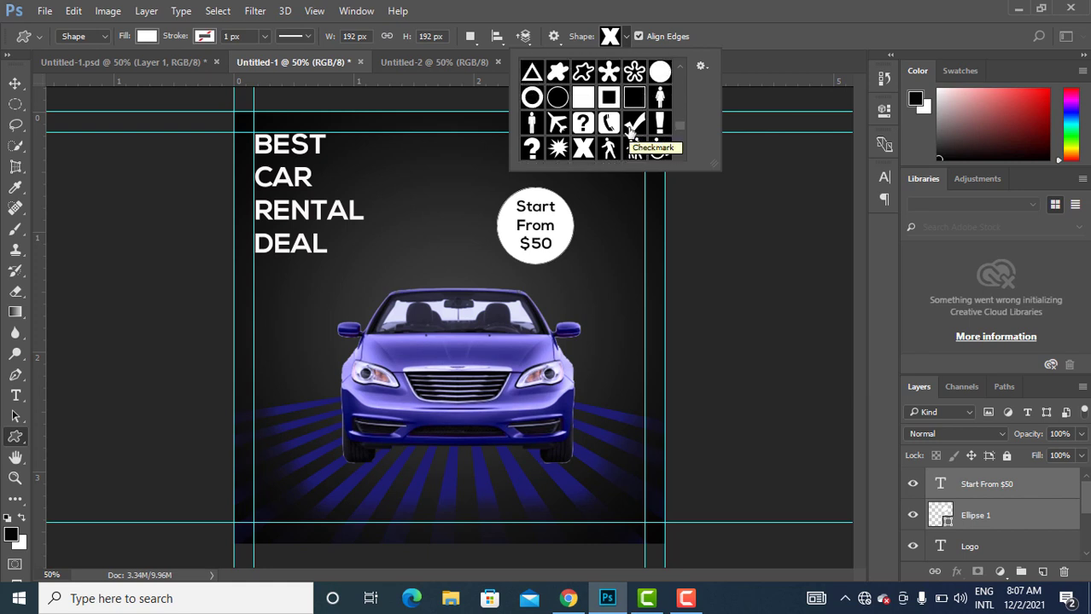
scroll(632, 134, "down", 8)
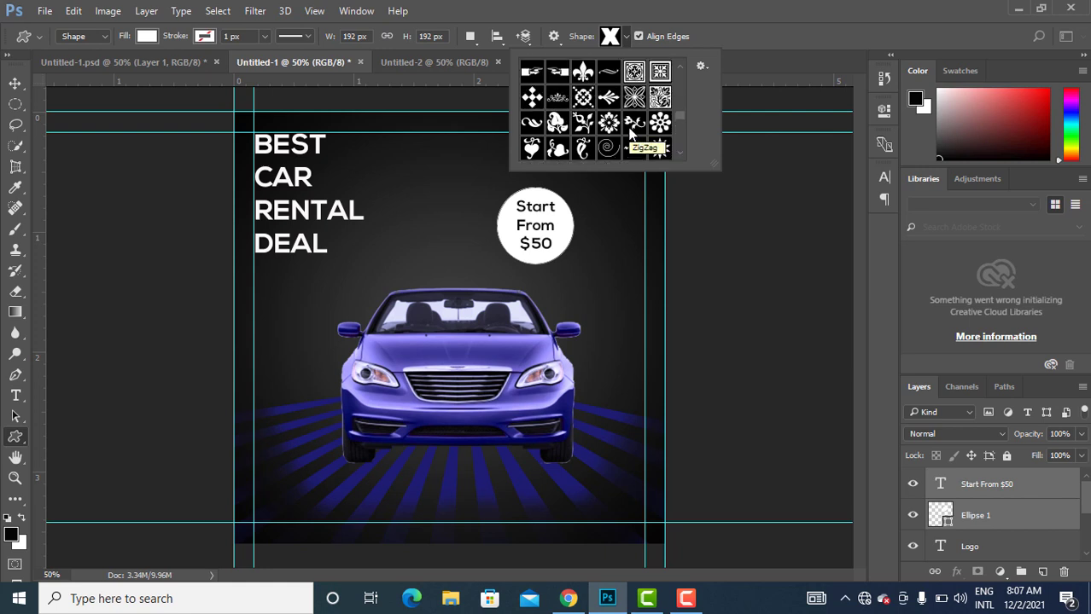
scroll(632, 132, "up", 3)
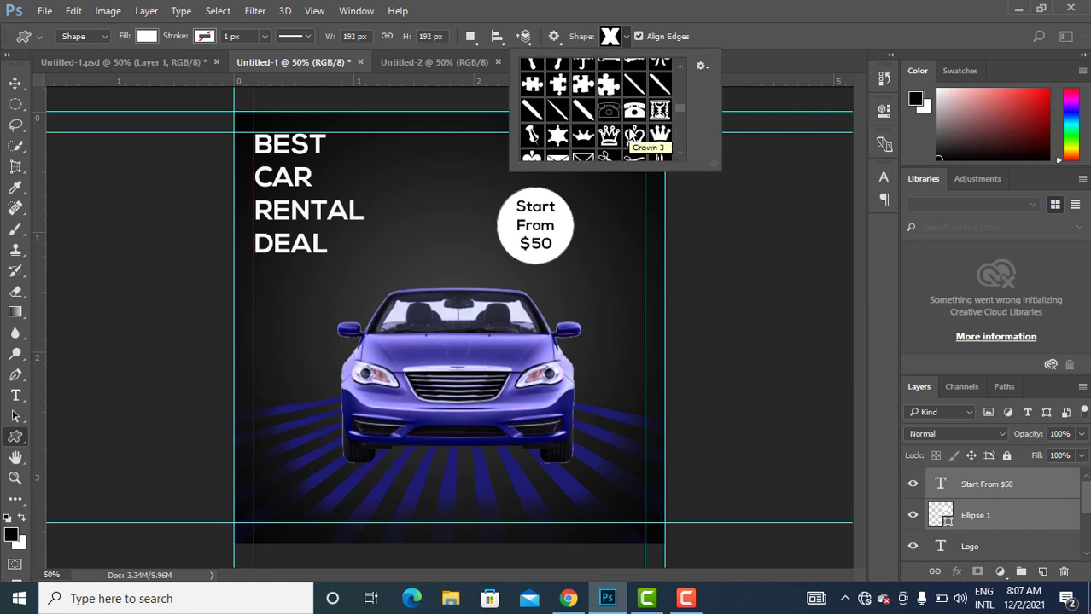
left_click(634, 109)
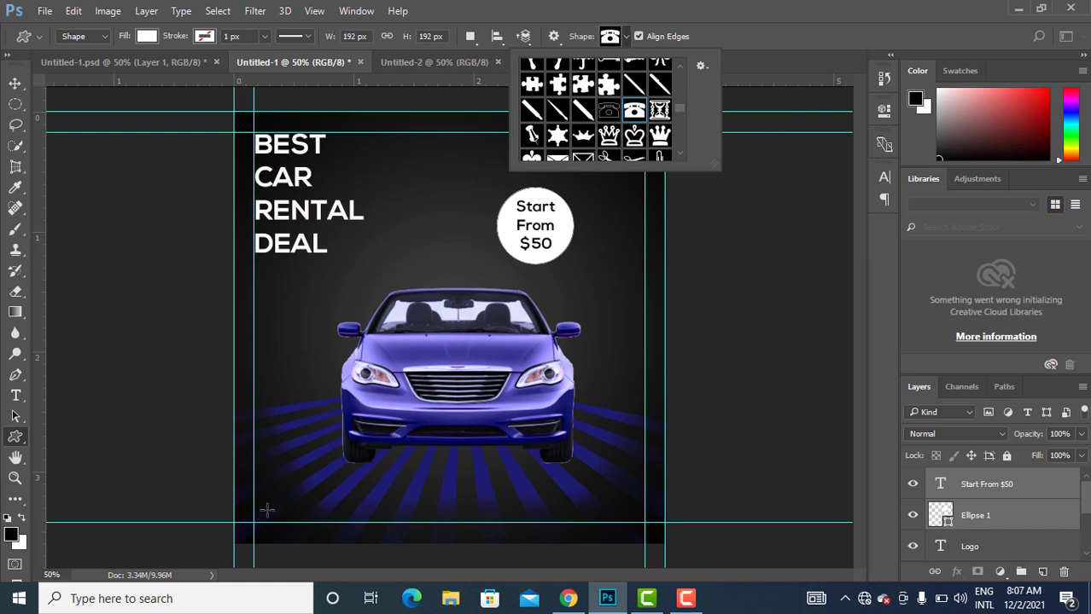
Draw a telephone shape about 28 × 20 px near the flyer's lower-left corner and fill it with off-white fcfafa.
left_click(266, 507)
left_click_drag(268, 507, 266, 505)
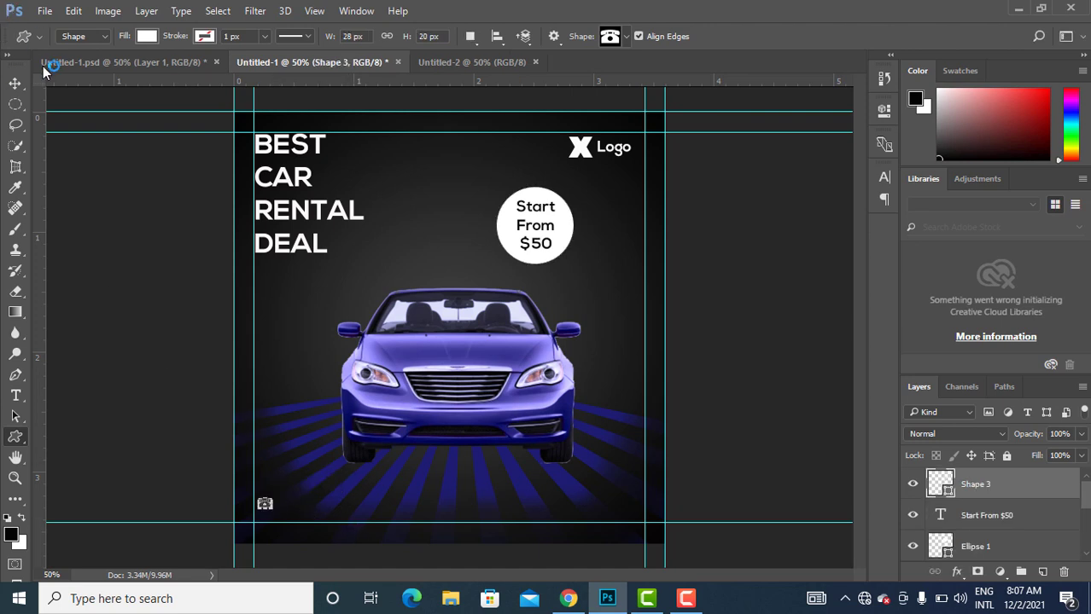
double_click(946, 490)
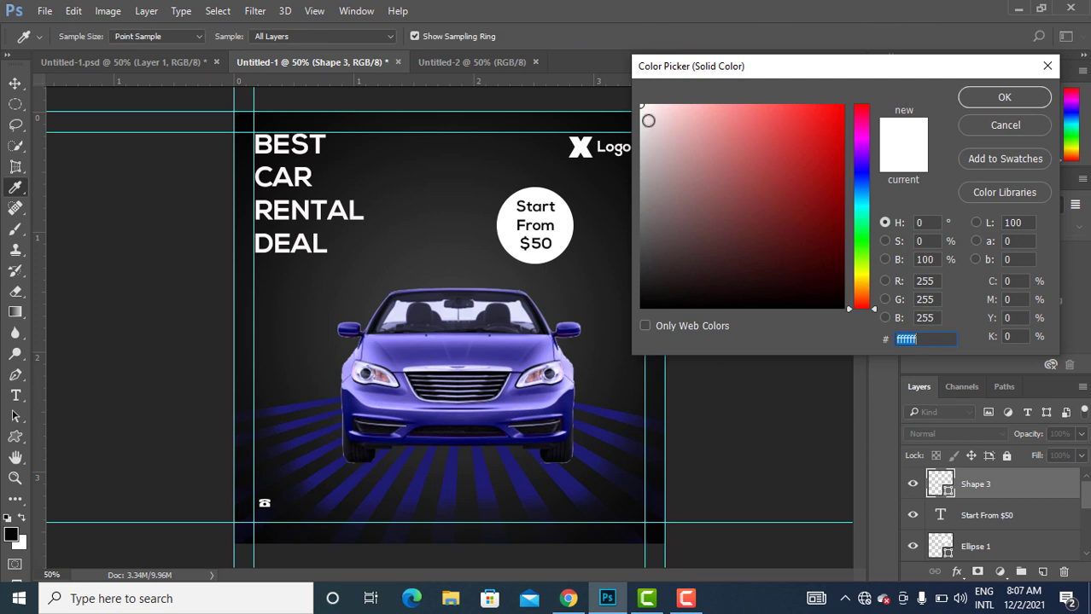
left_click(642, 107)
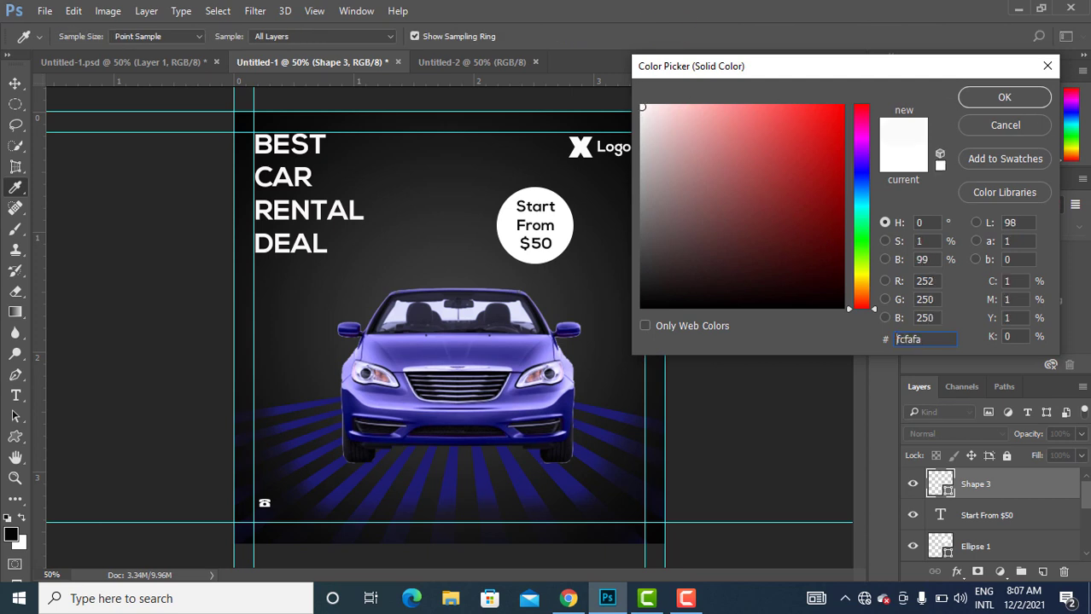
left_click(1005, 97)
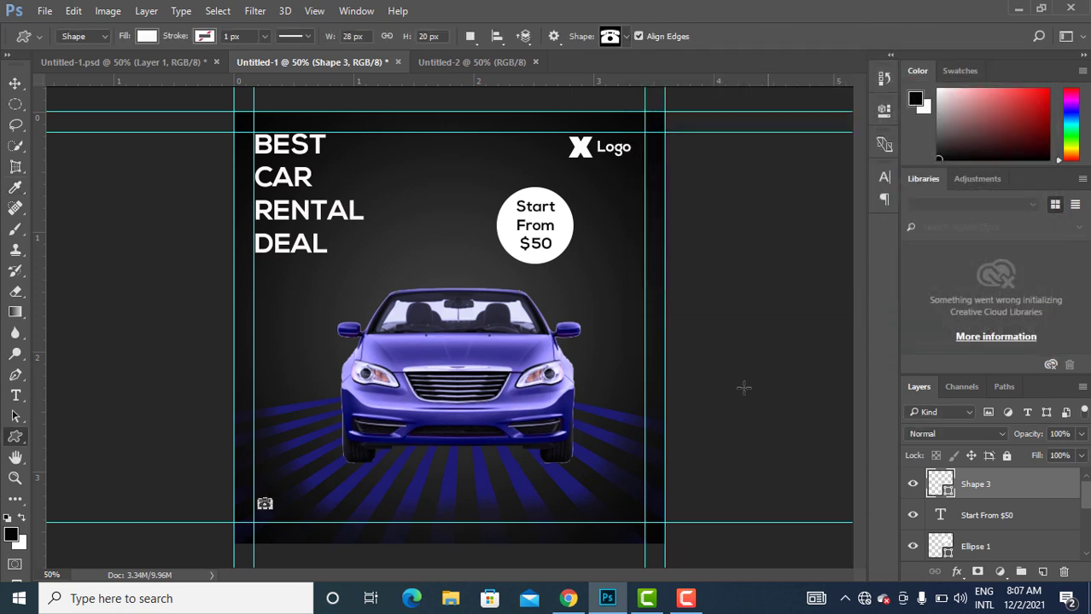
Move the telephone icon down to the intersection of the lower and left margin guides.
left_click(16, 84)
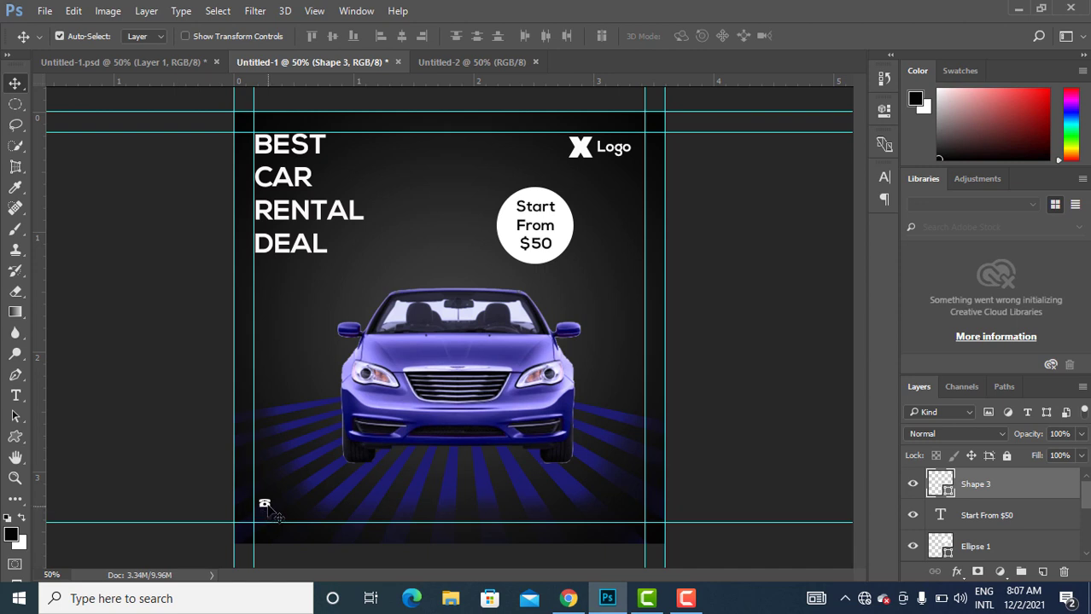
left_click_drag(267, 506, 264, 520)
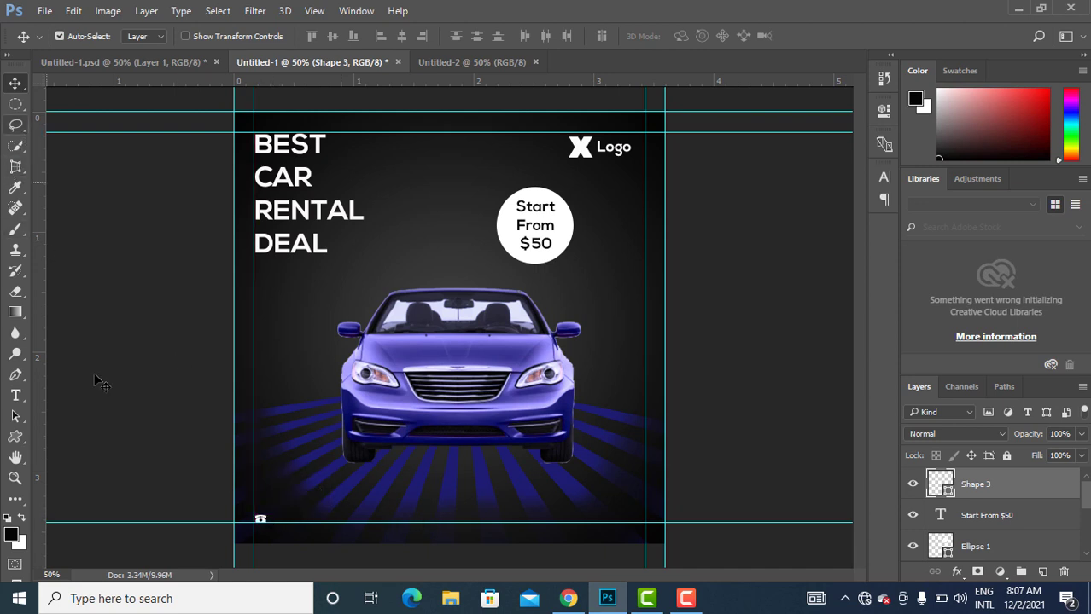
Start a text line just beside the telephone icon with the text colour set to fefafa.
left_click(15, 395)
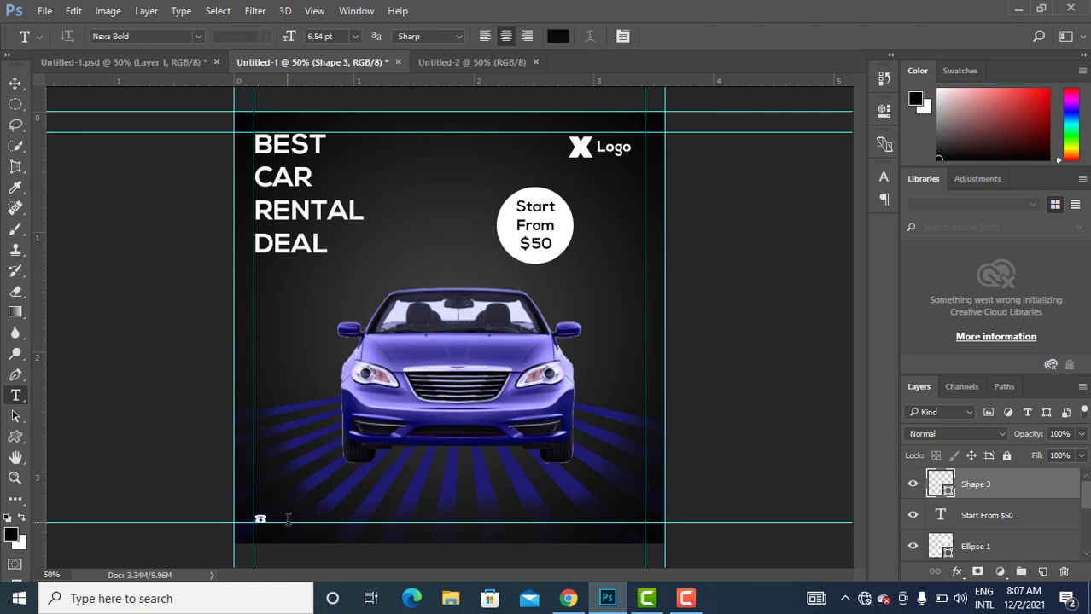
left_click(287, 517)
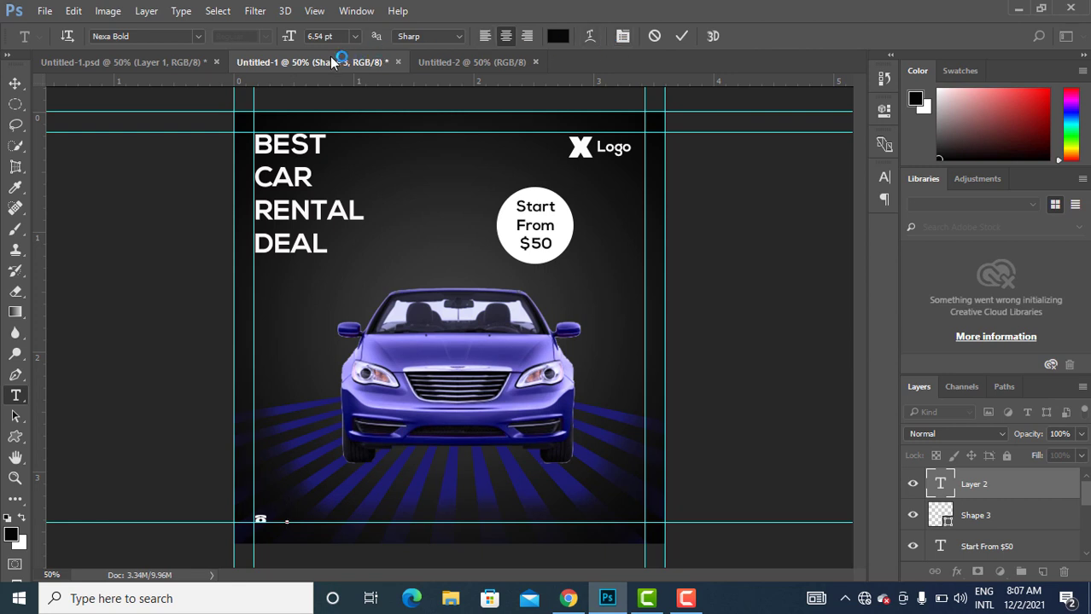
left_click(557, 36)
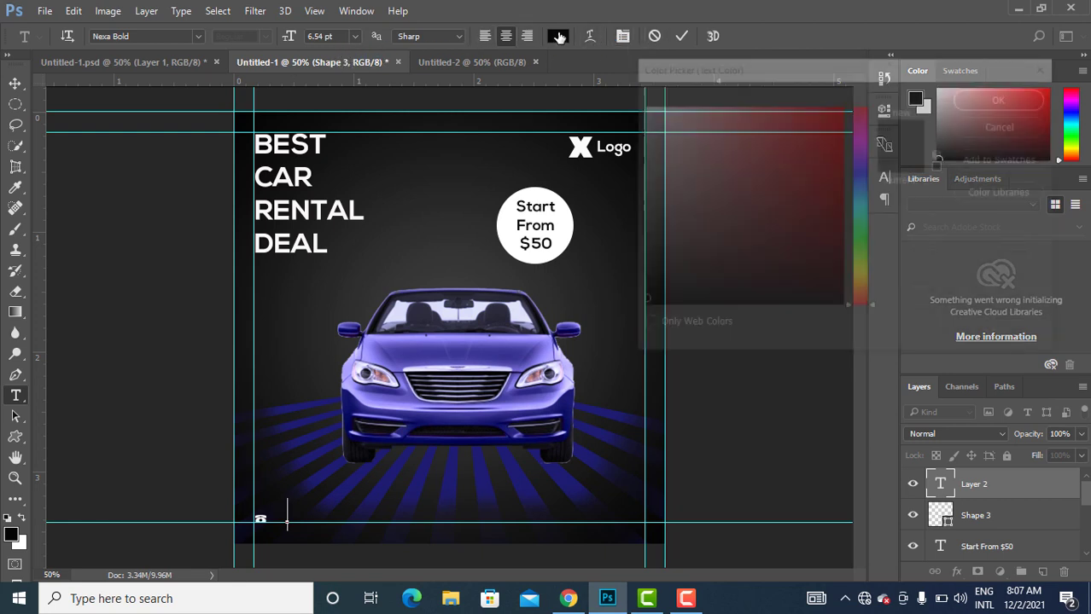
left_click(644, 106)
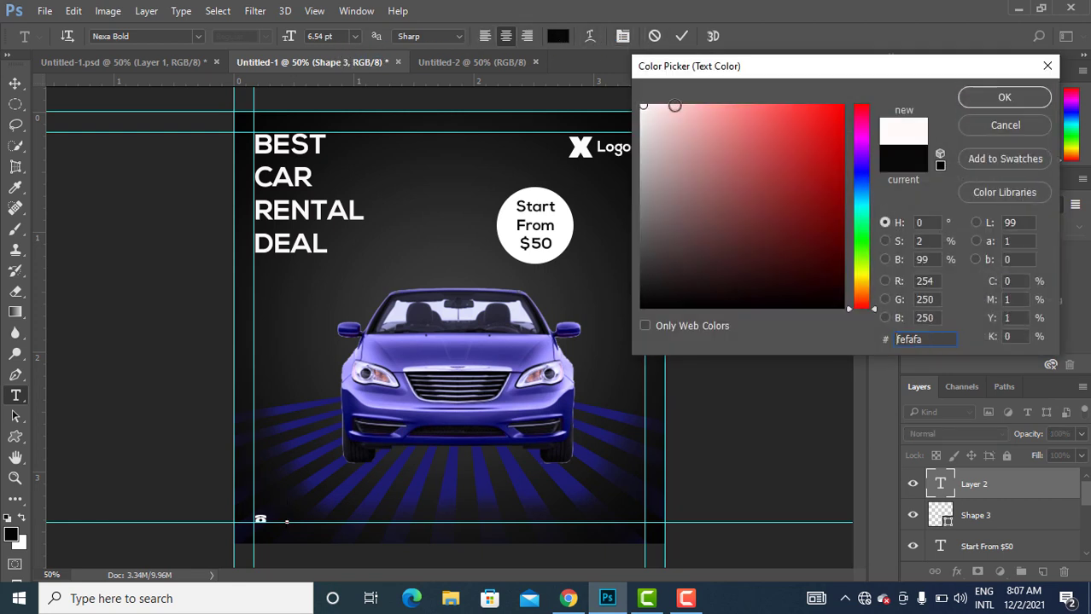
left_click(998, 97)
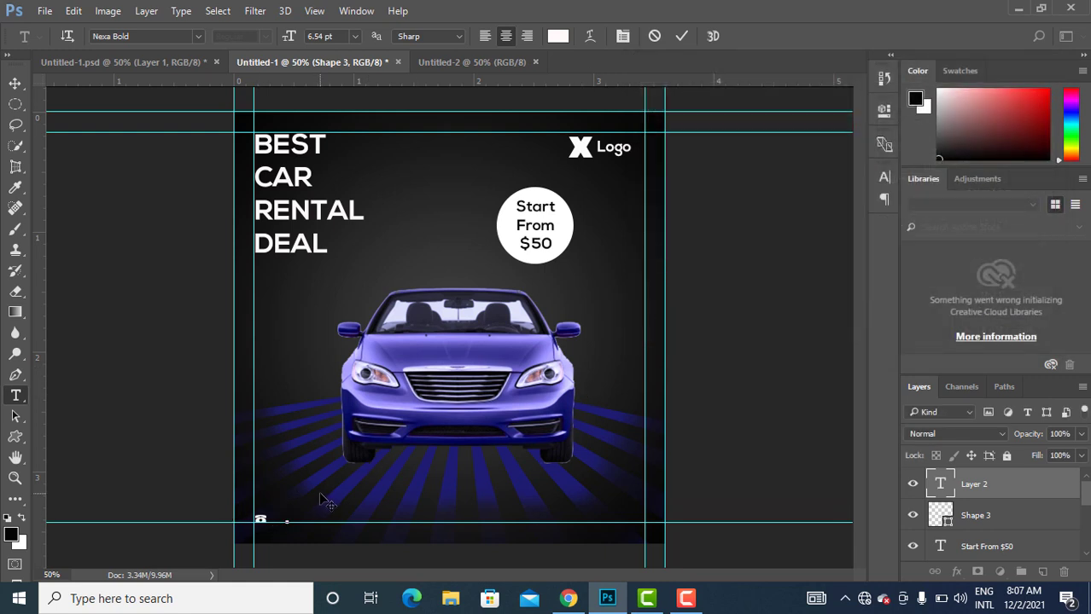
Enter the contact phone number in the new text line and commit it.
type("-")
type("9985")
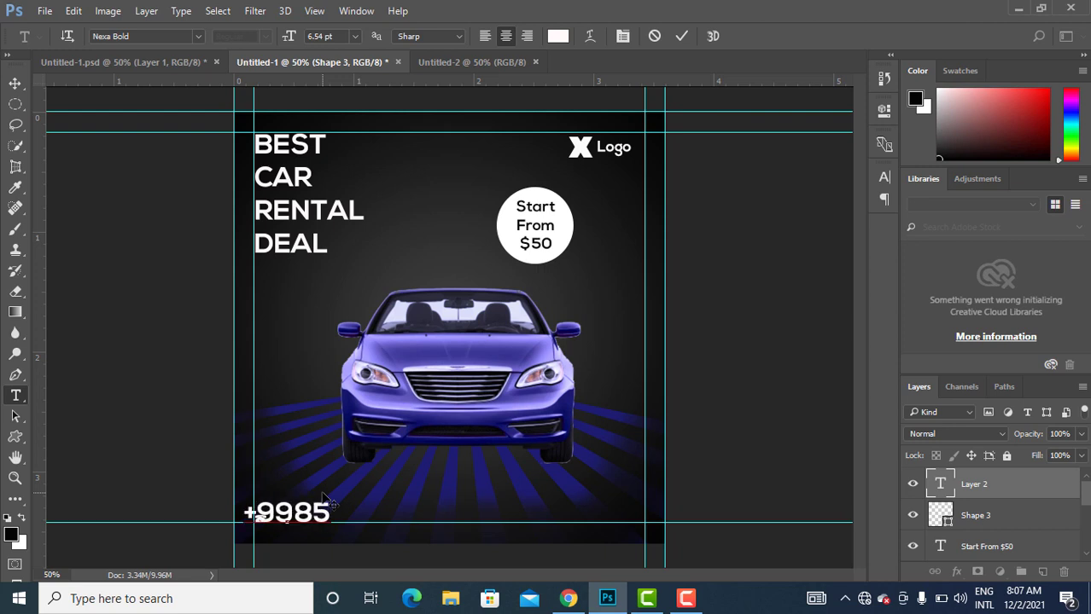
type("62")
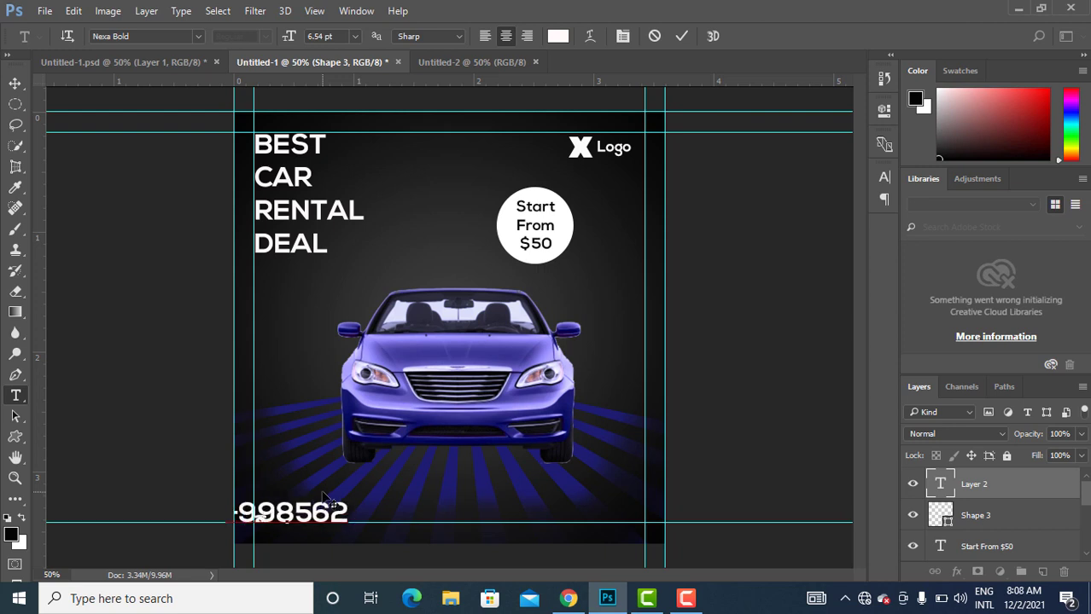
type("17")
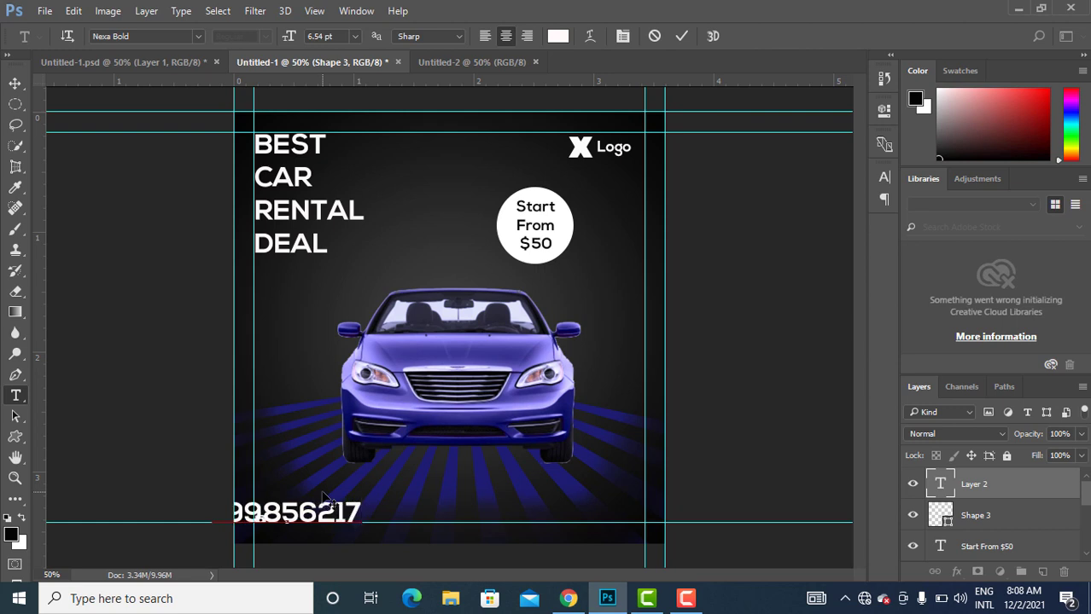
key("shift+Left")
left_click_drag(334, 519, 197, 555)
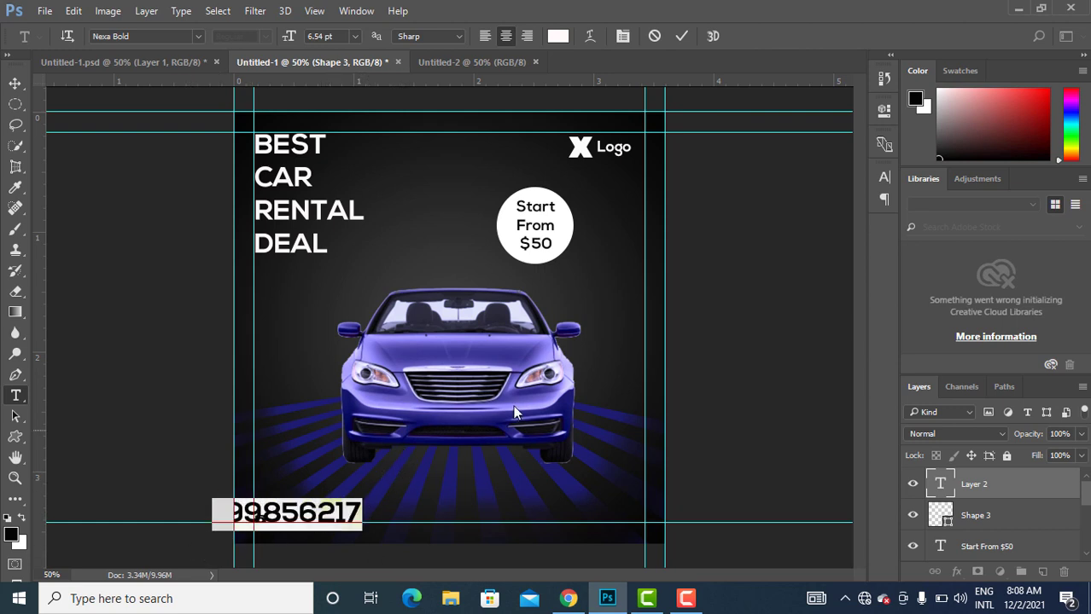
left_click(15, 83)
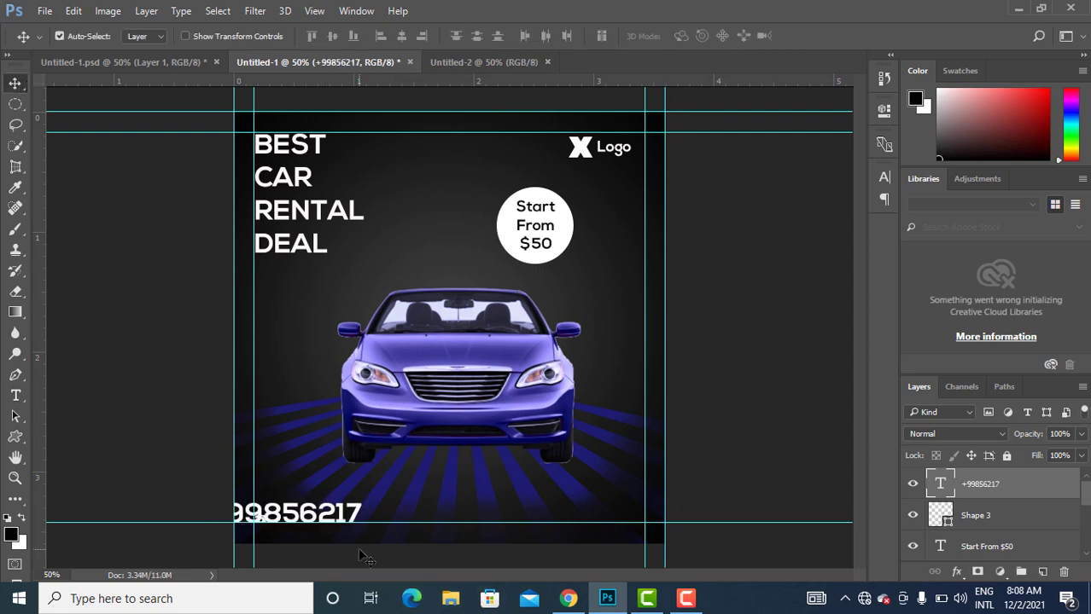
Scale the phone number text down to about 39.5% and place it just right of the telephone icon.
key("ctrl+t")
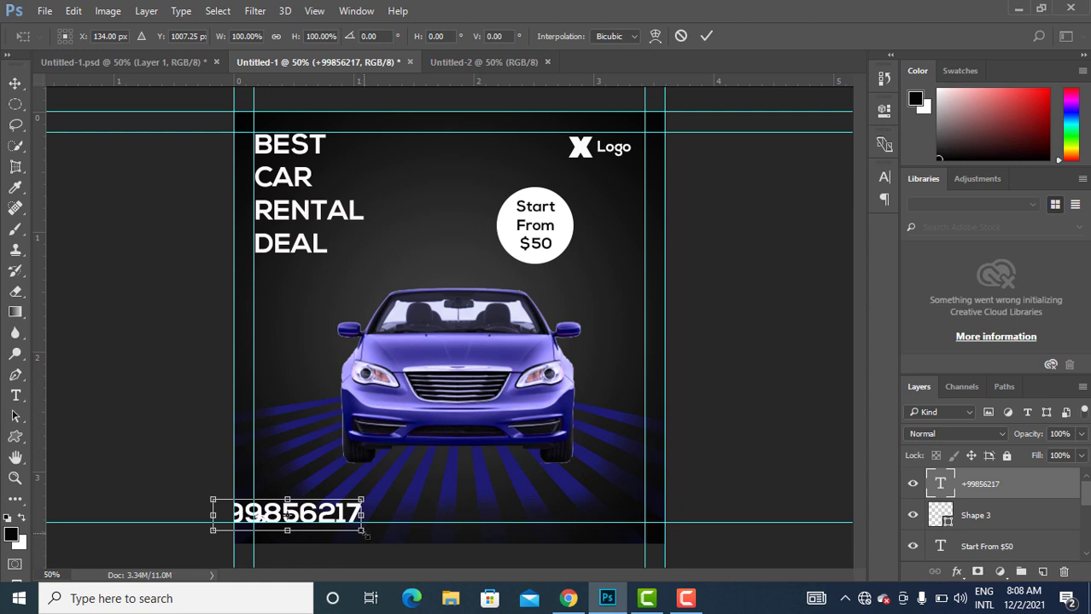
left_click_drag(365, 533, 319, 519)
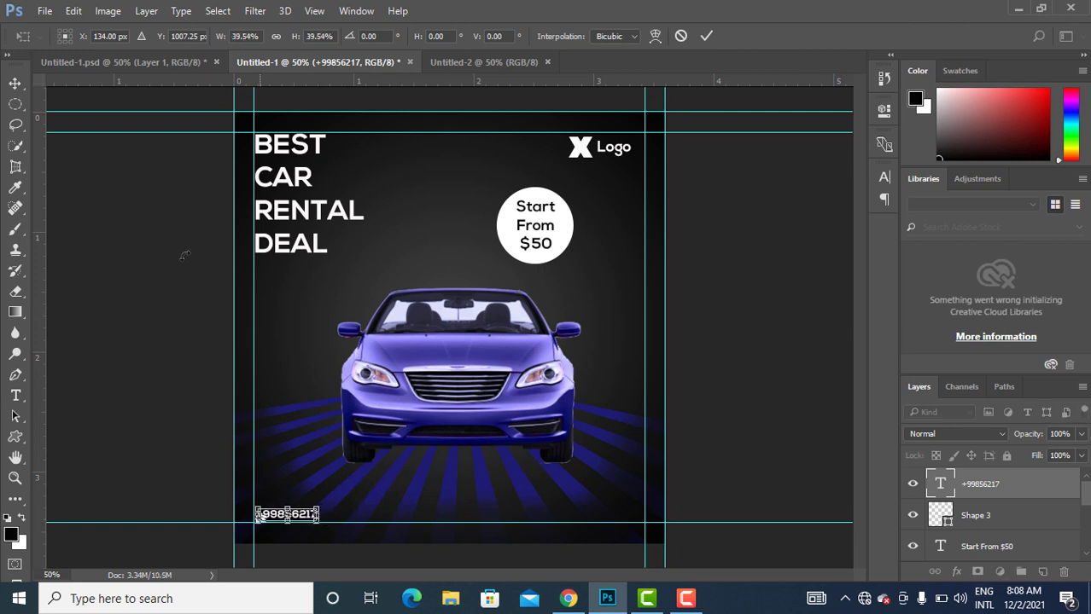
left_click(14, 83)
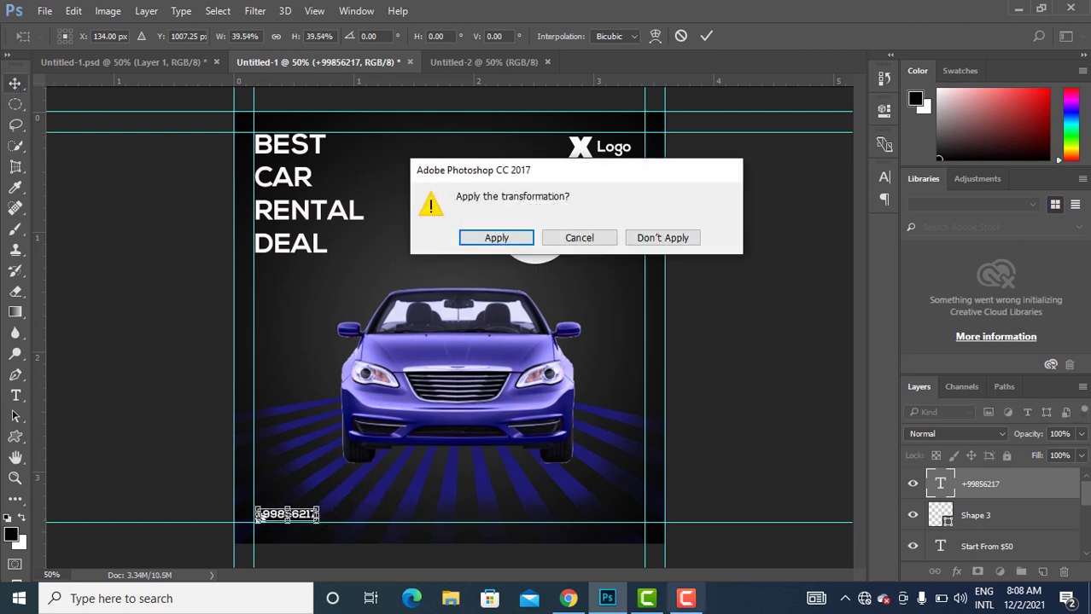
left_click(518, 241)
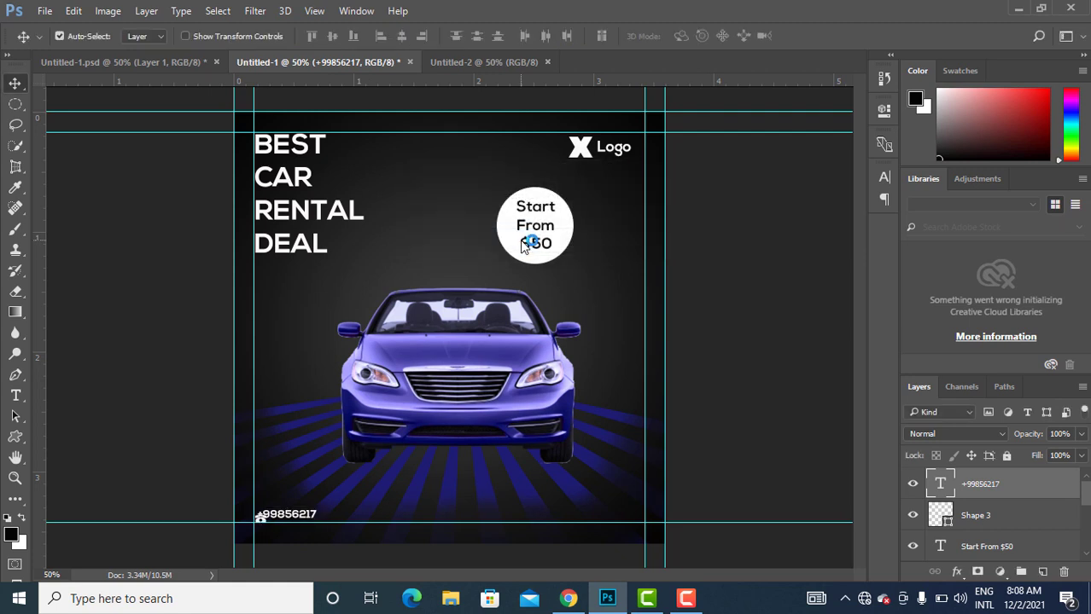
left_click_drag(302, 523, 316, 525)
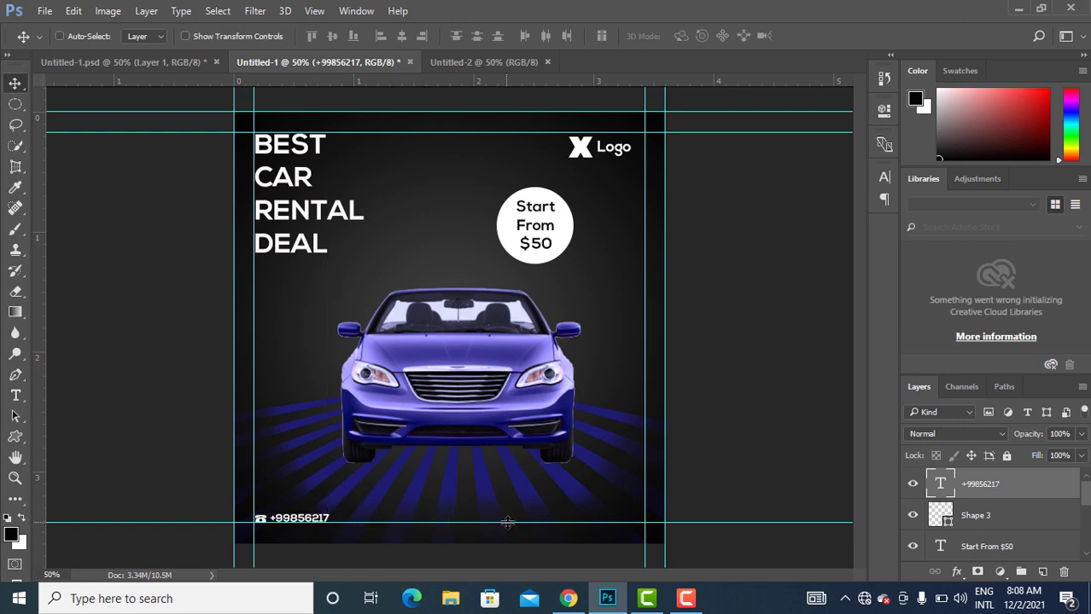
Shrink the phone number text proportionally to about 74% and nudge it to sit level with the telephone icon.
key("ctrl+t")
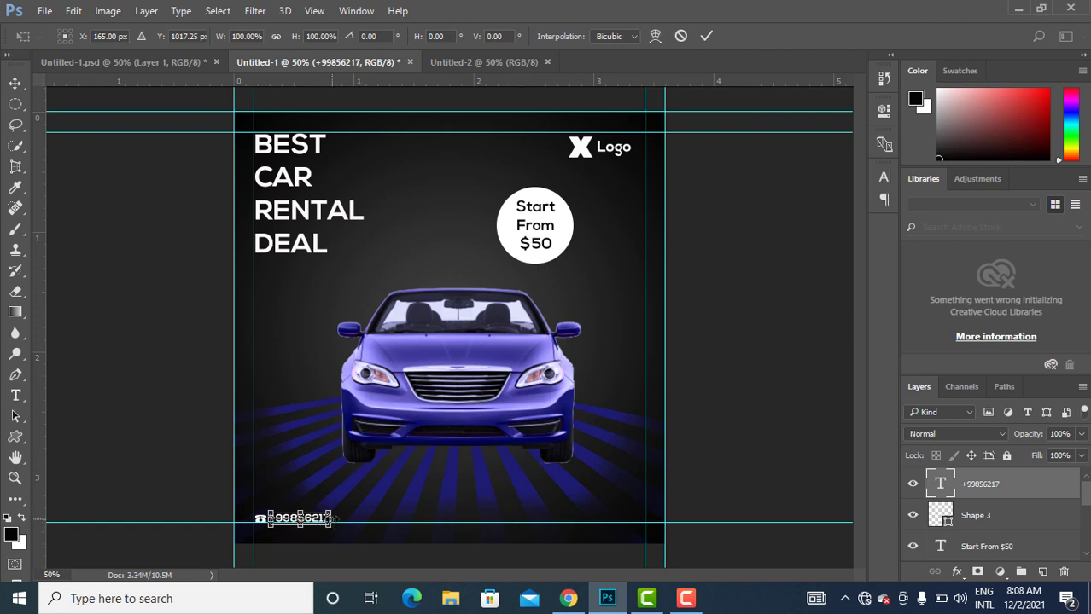
left_click_drag(335, 516, 339, 518)
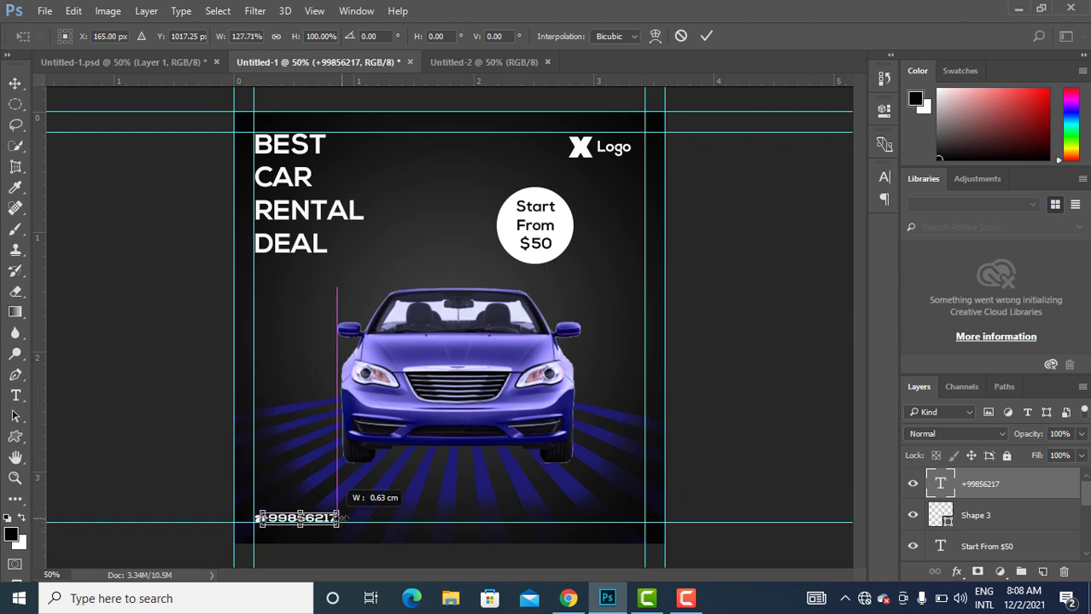
key("ctrl+z")
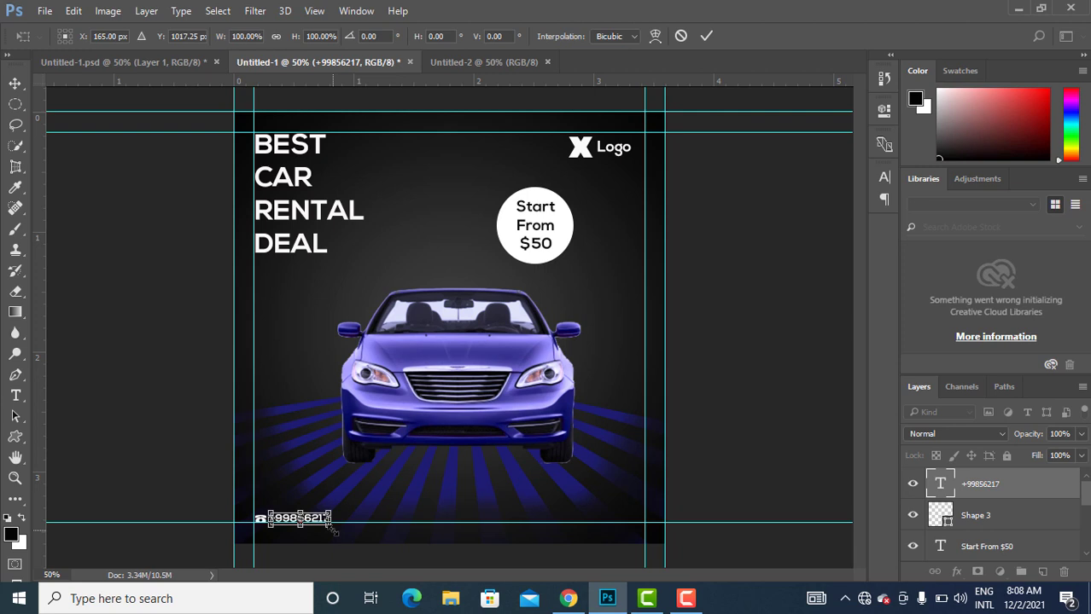
left_click_drag(329, 528, 326, 528)
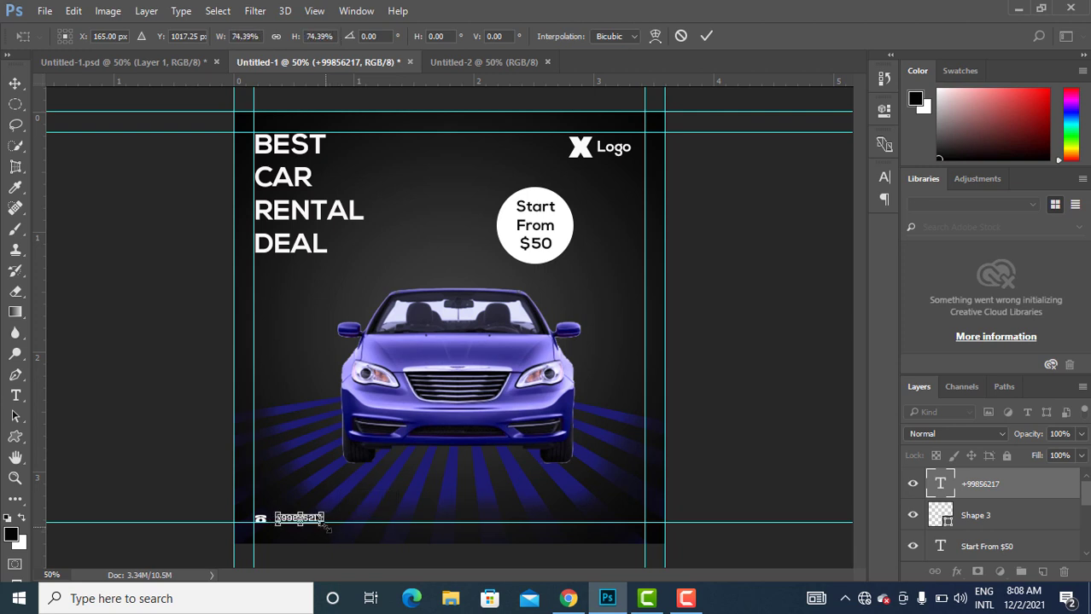
left_click(21, 83)
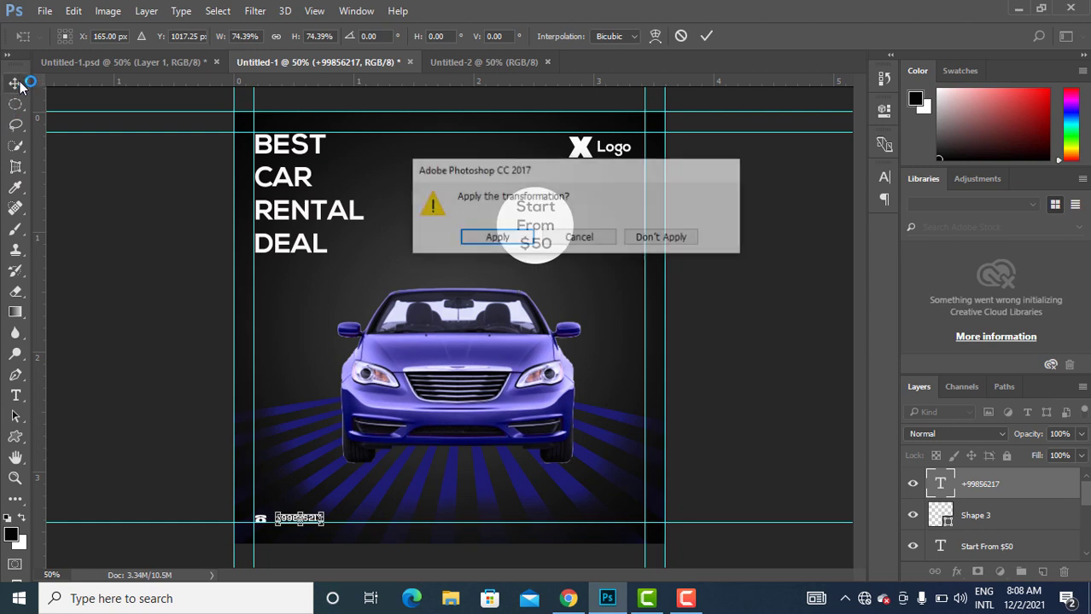
left_click(501, 243)
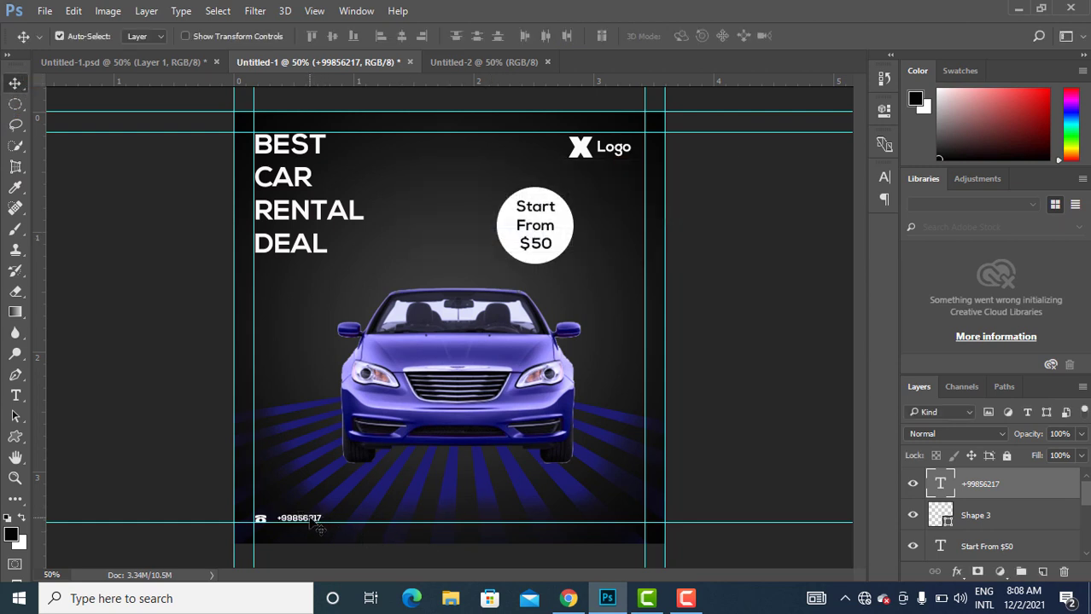
left_click_drag(315, 527, 312, 526)
Try aligning the phone number and telephone icon by their horizontal centres, then undo the alignment and deselect both layers.
left_click(980, 519)
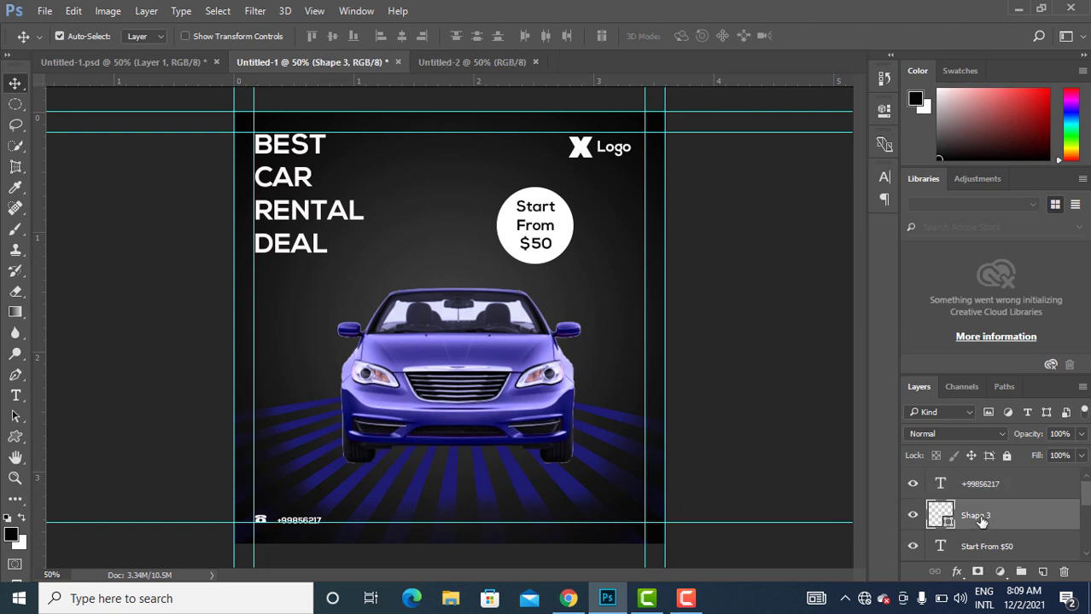
key("ctrl")
left_click(984, 485, "ctrl")
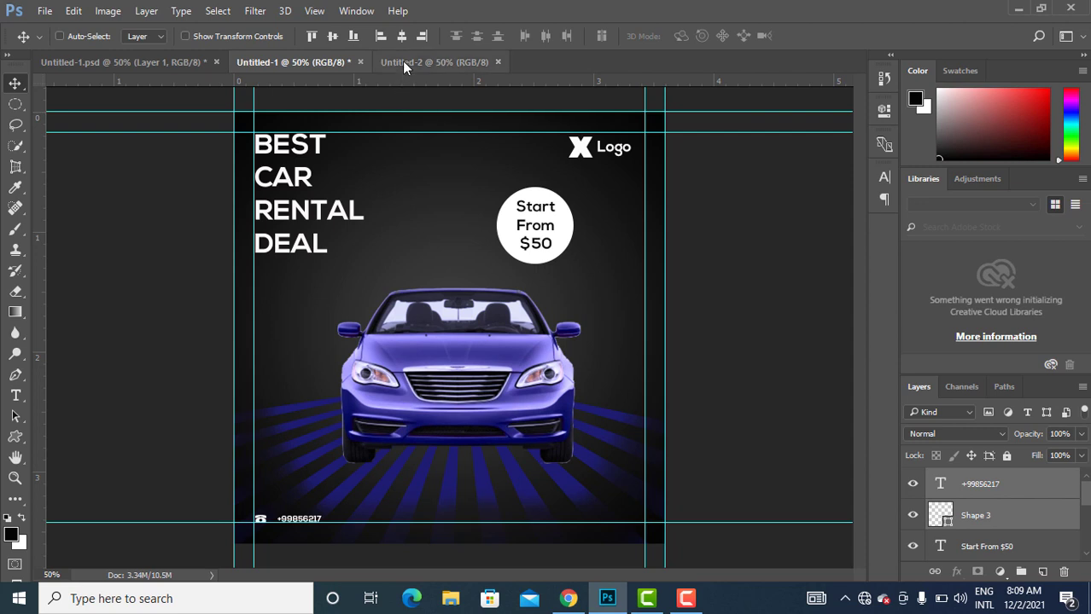
left_click(401, 38)
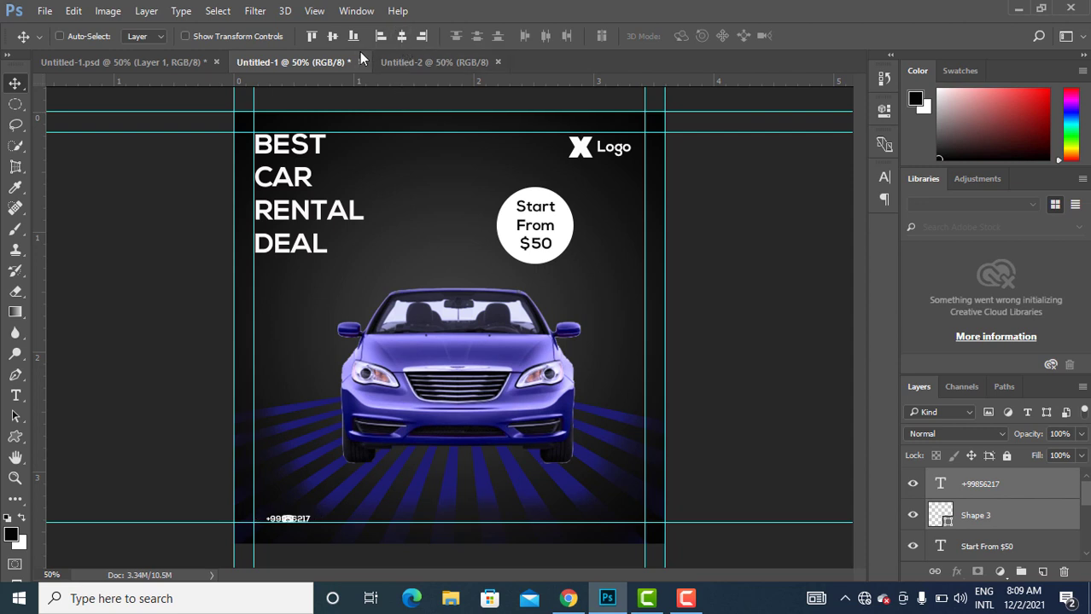
key("ctrl+z")
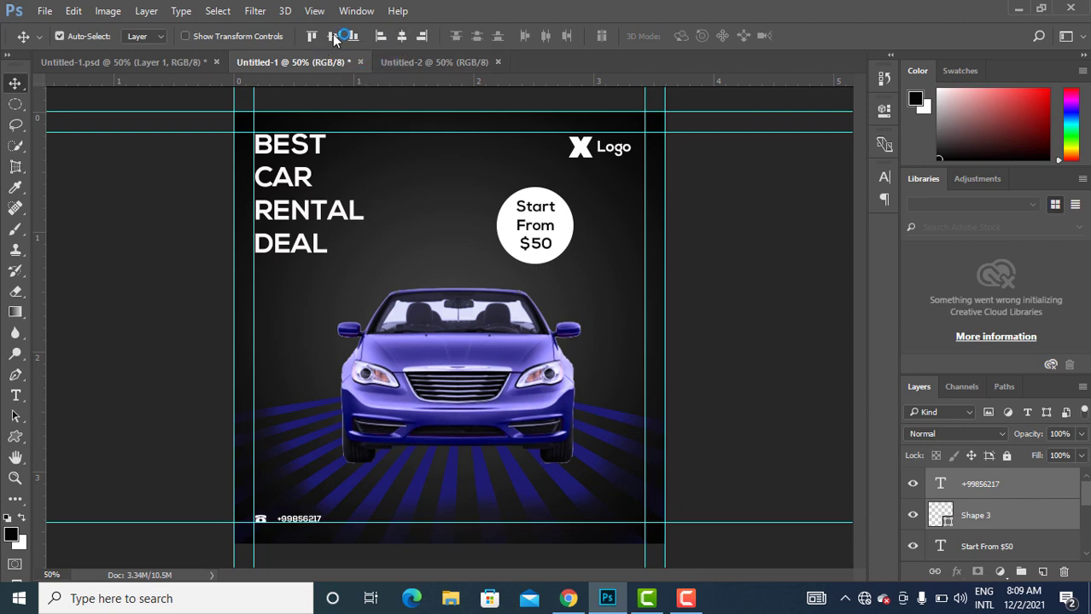
left_click(716, 274)
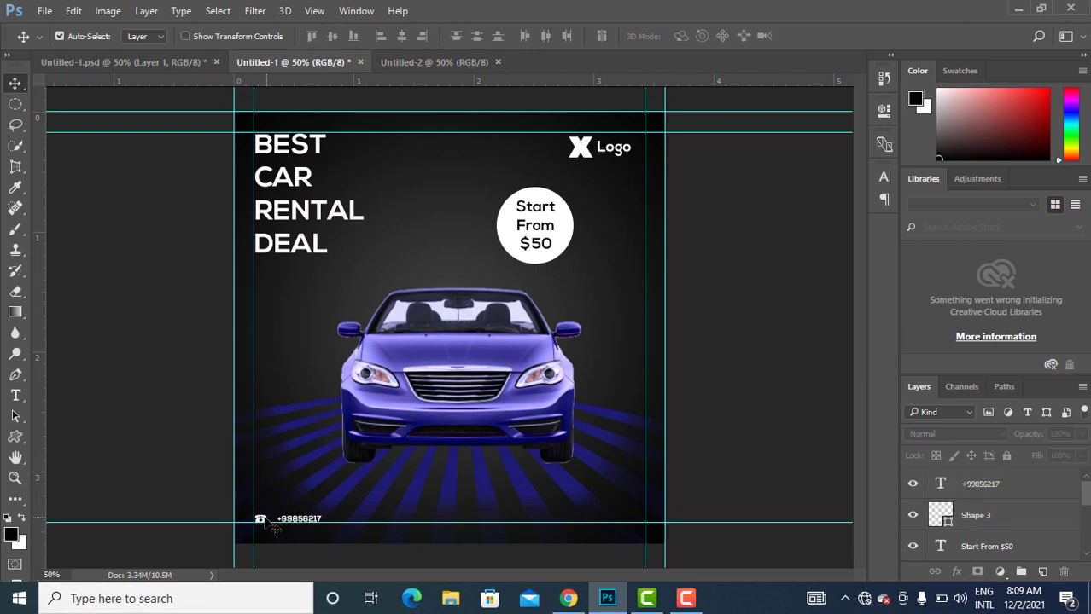
Enlarge the telephone icon to about 182% wide and 185% high, and place it against the inner left guide.
left_click(262, 521)
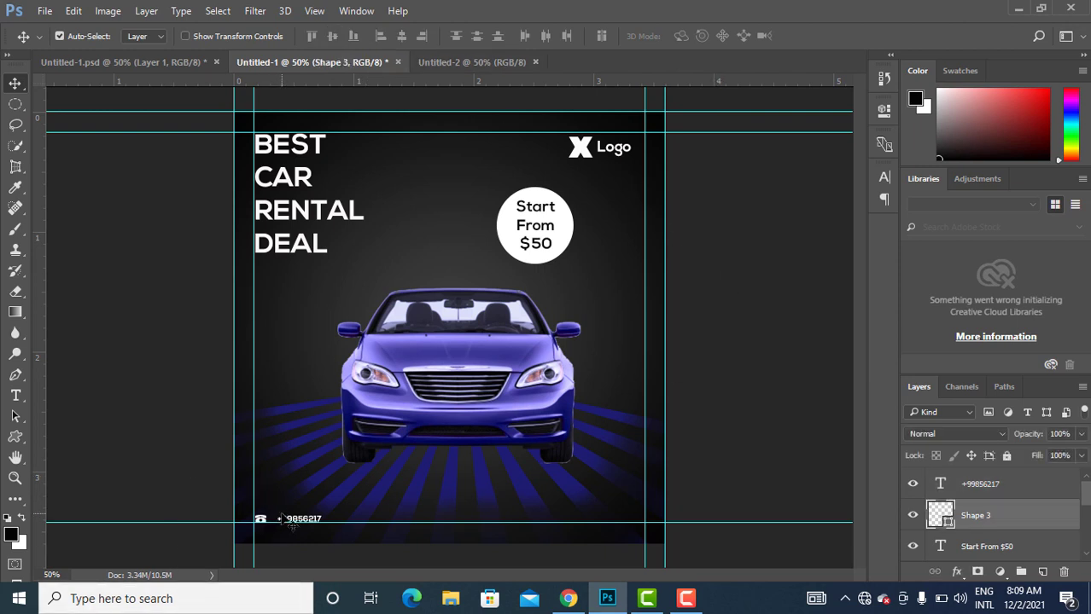
key("ctrl+t")
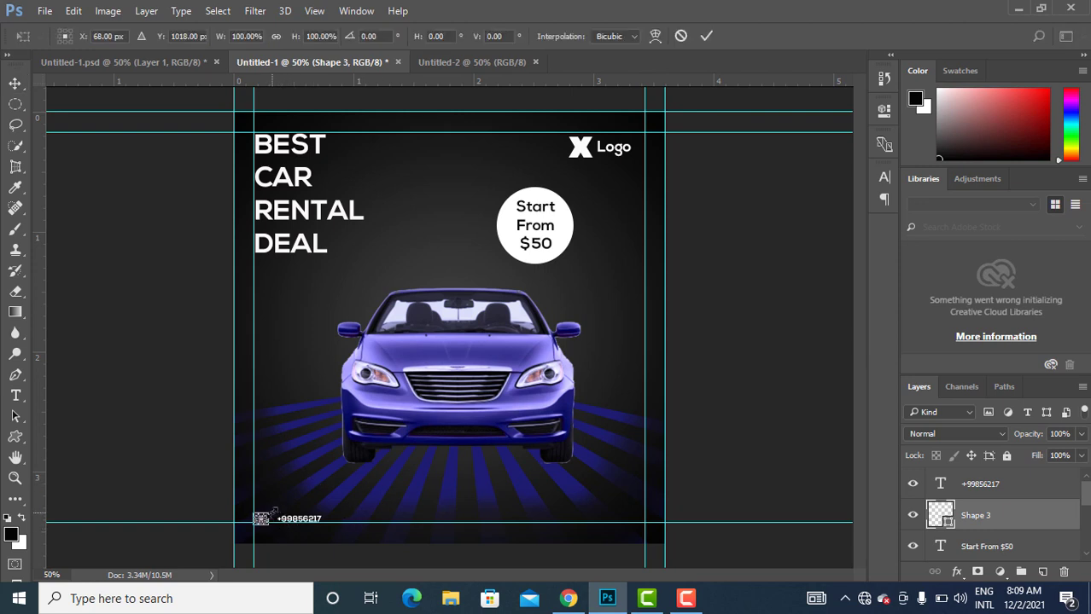
left_click_drag(276, 509, 281, 514)
key("ctrl+z")
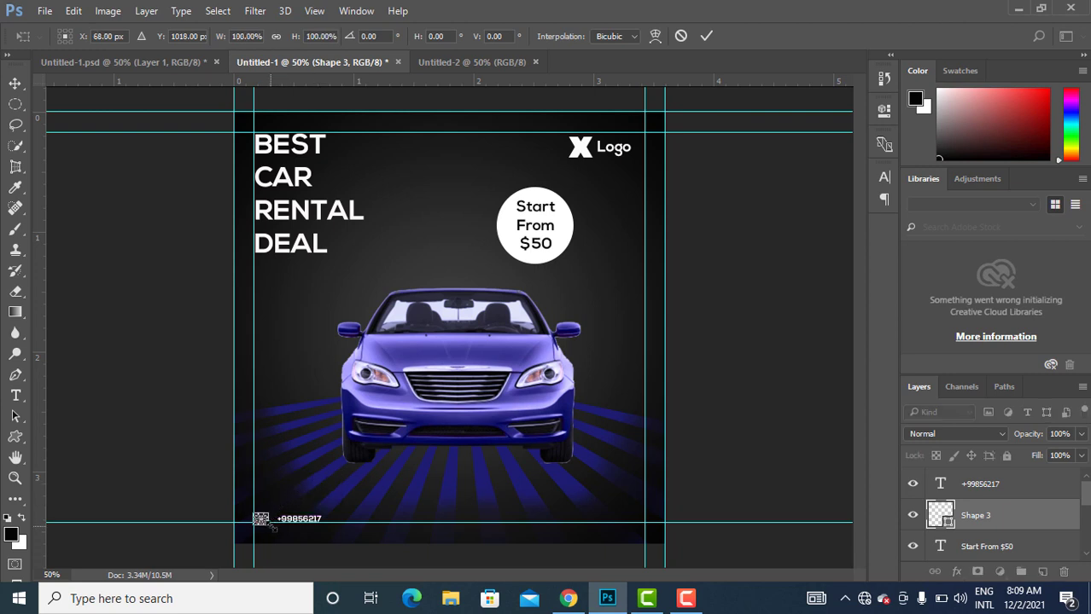
left_click_drag(271, 527, 275, 530)
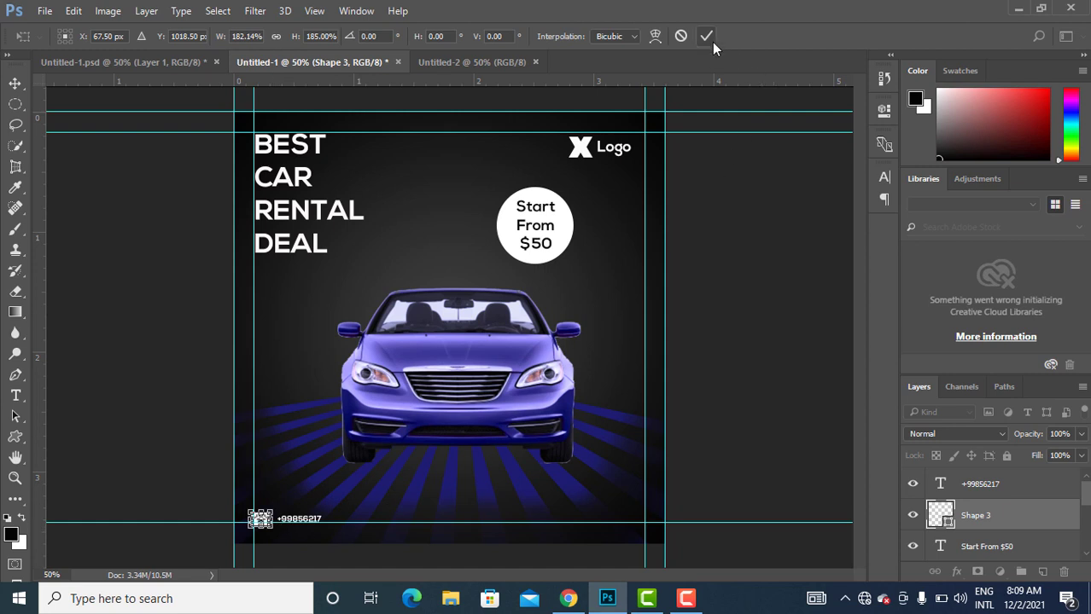
key("Return")
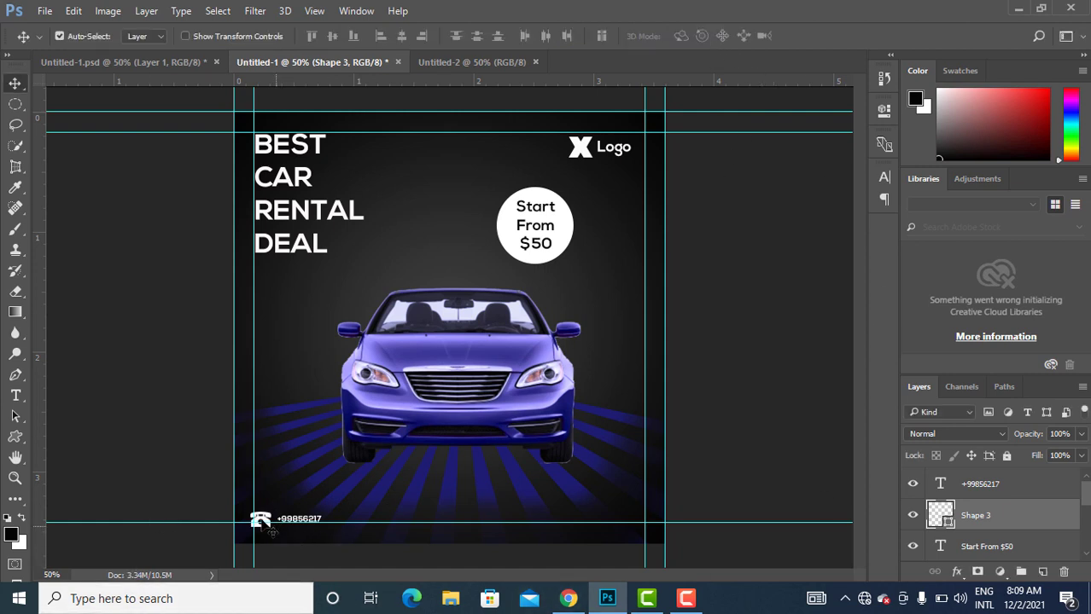
left_click_drag(271, 529, 275, 530)
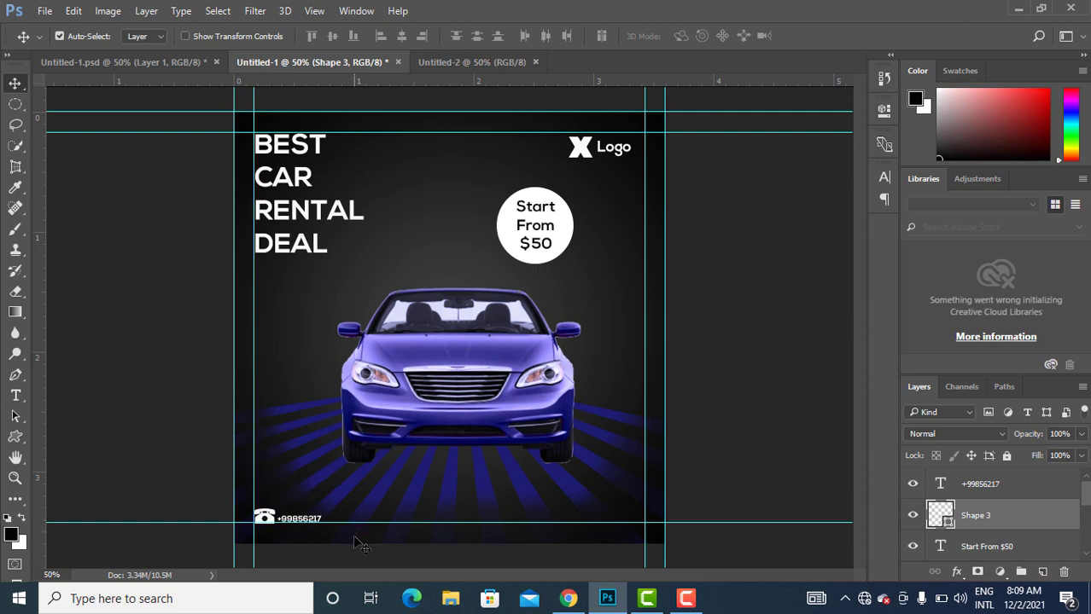
Shift the phone number text slightly away from the telephone icon and shrink the icon to about 86%.
left_click(311, 523)
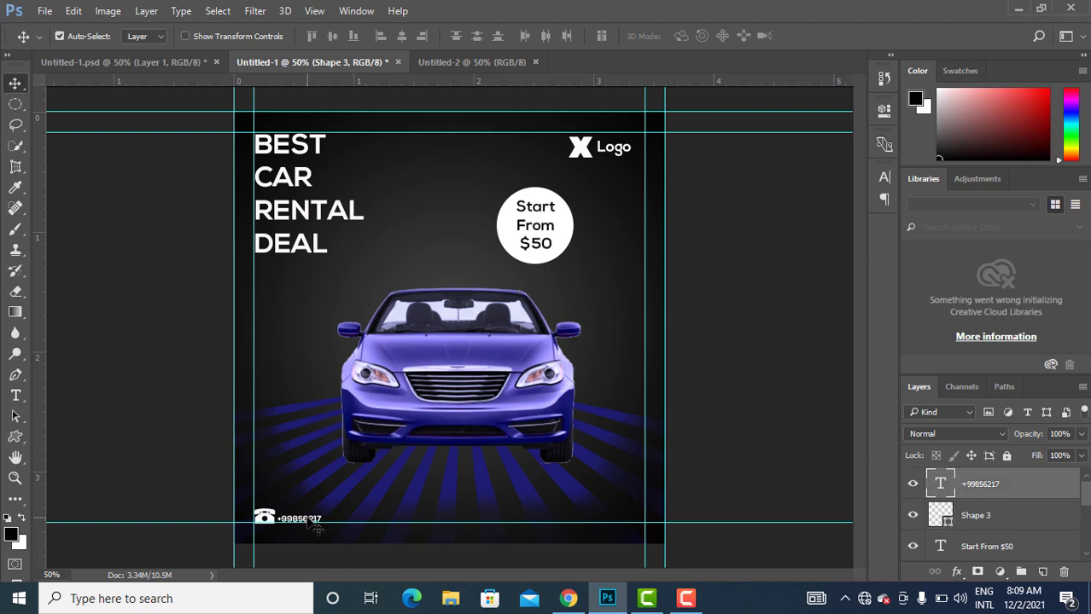
left_click_drag(315, 527, 348, 524)
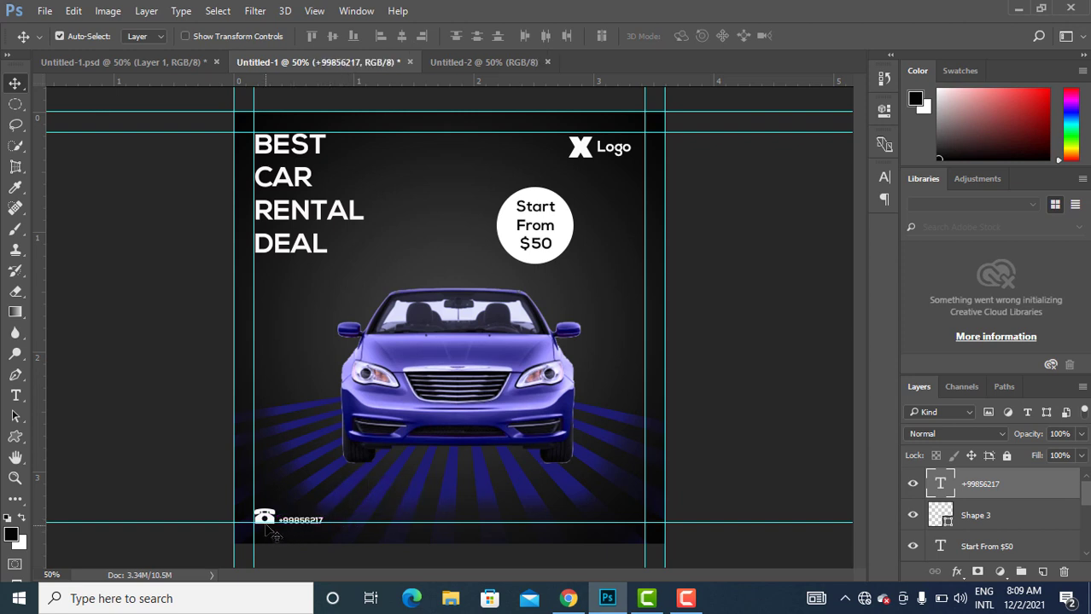
left_click(286, 527)
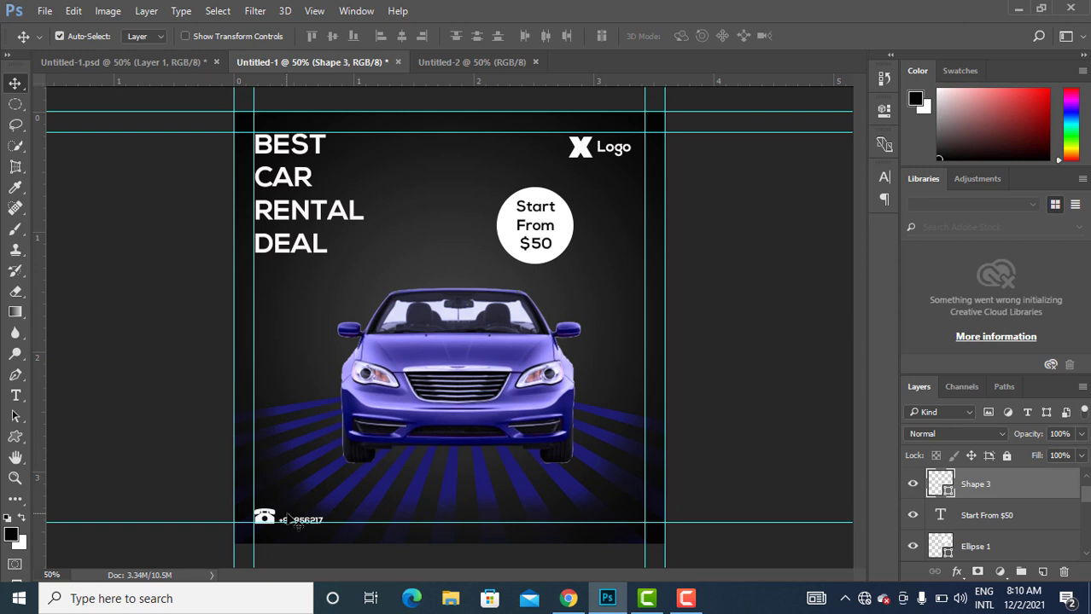
key("ctrl+t")
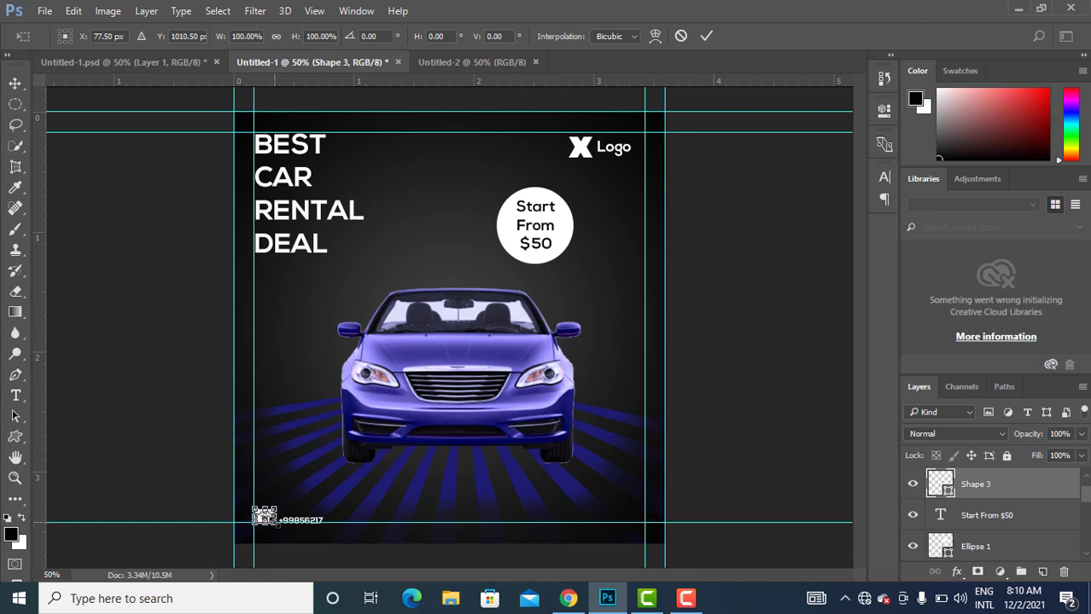
left_click_drag(278, 527, 278, 526)
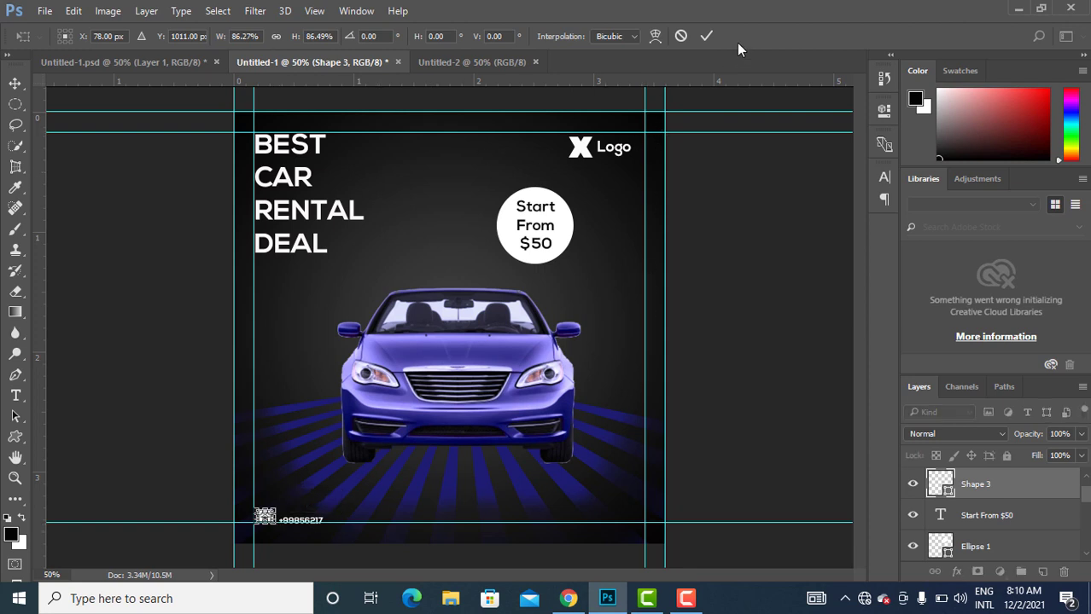
left_click(704, 36)
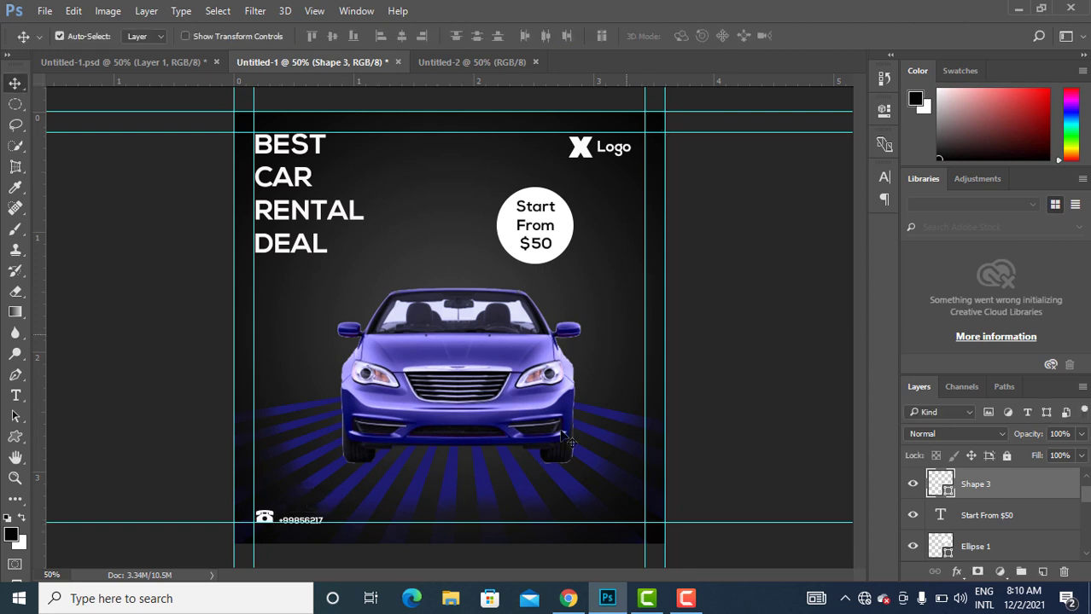
Nudge the phone number text up 6 px and right 2 px, and scale it proportionally to about 120.46%.
left_click(321, 531)
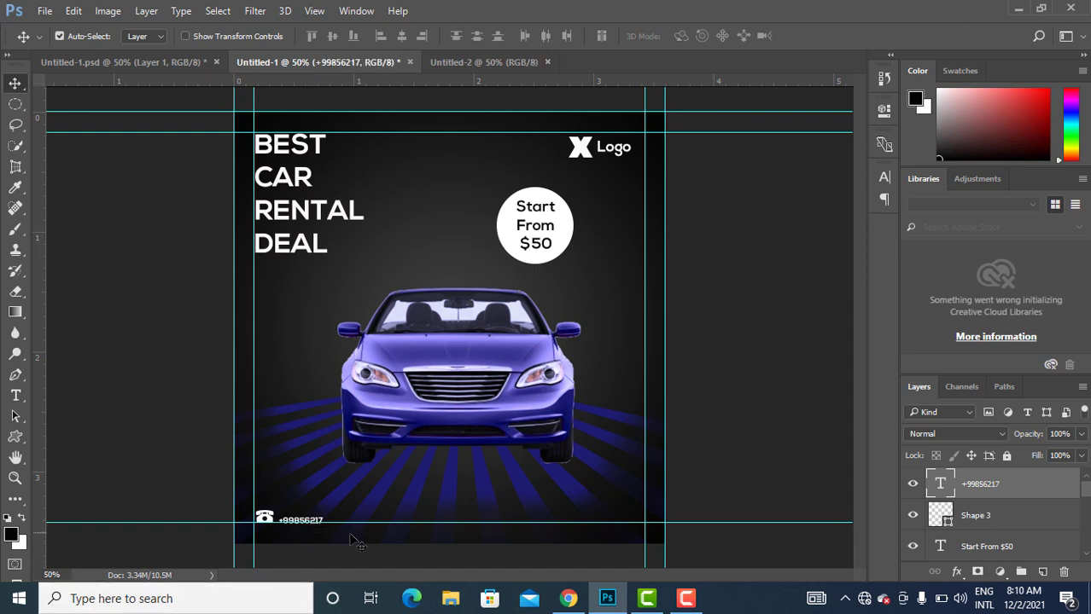
key("ctrl+t")
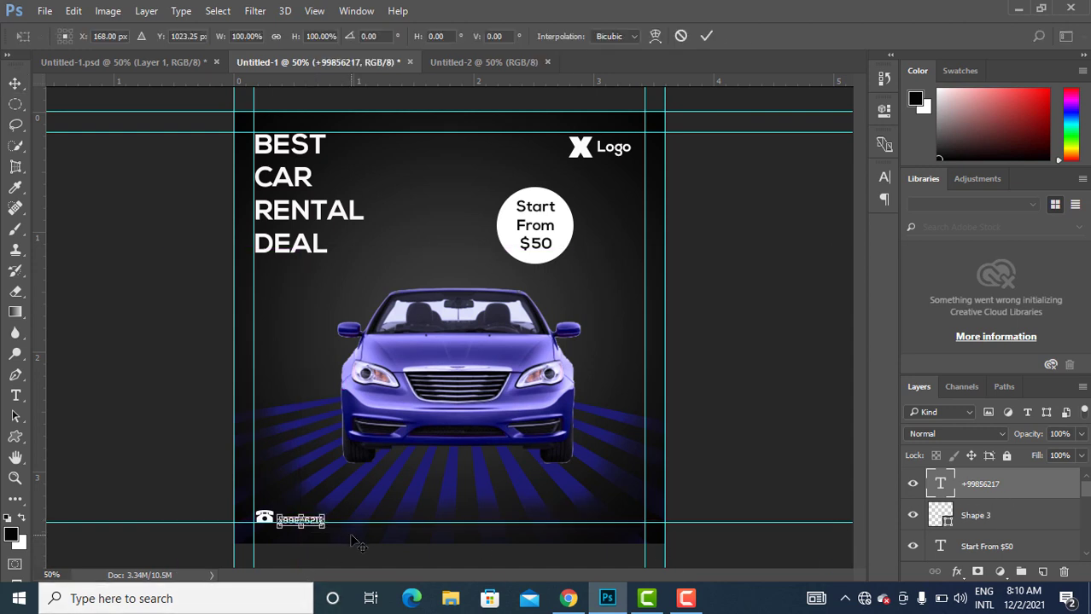
key("Up")
key("Up")
key("Up")
key("Up")
key("Up")
key("Up")
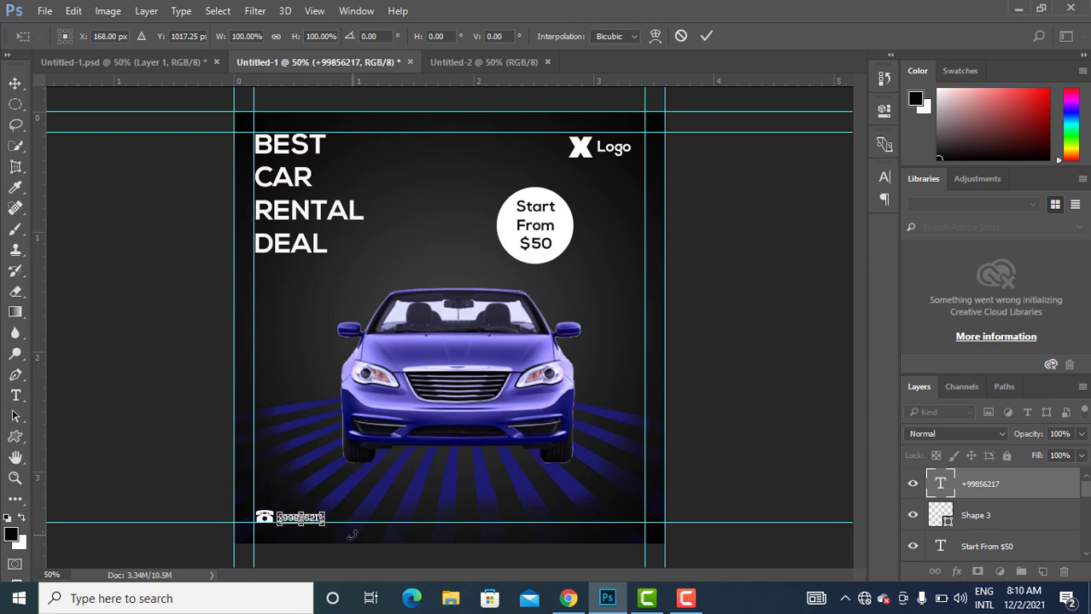
key("Right")
key("Right")
left_click_drag(327, 528, 332, 532)
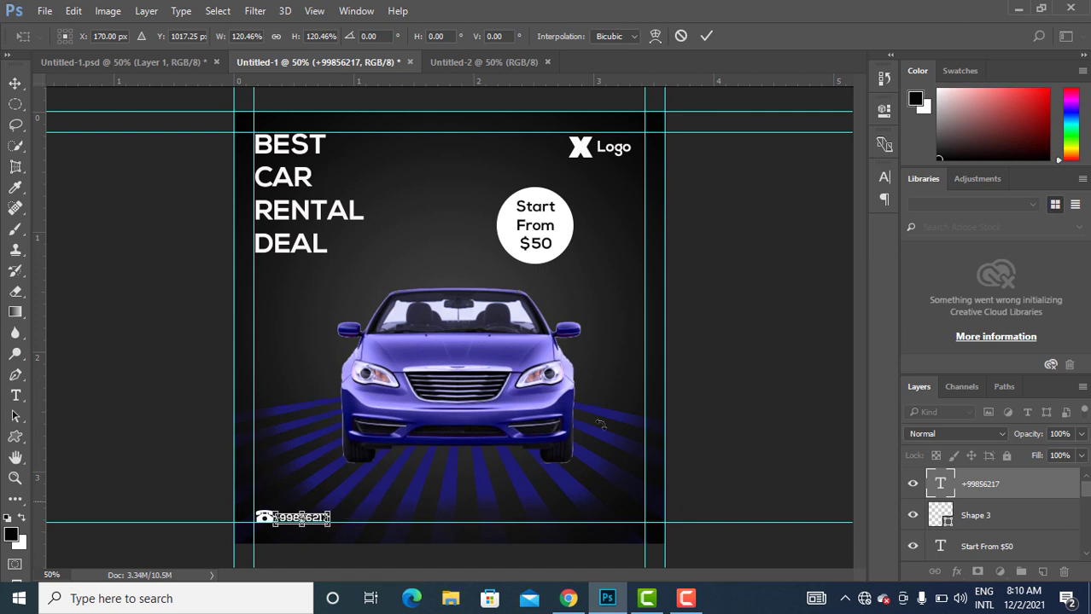
left_click(706, 36)
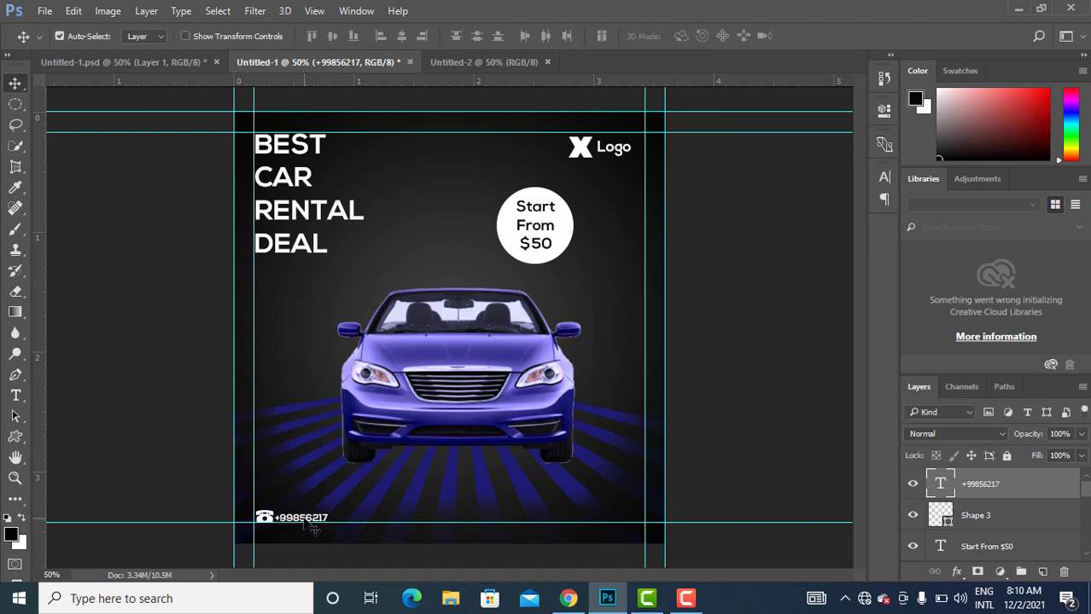
Move the phone number farther right of the telephone icon and align both by their vertical centres.
left_click_drag(303, 520, 313, 522)
left_click(267, 520, "shift")
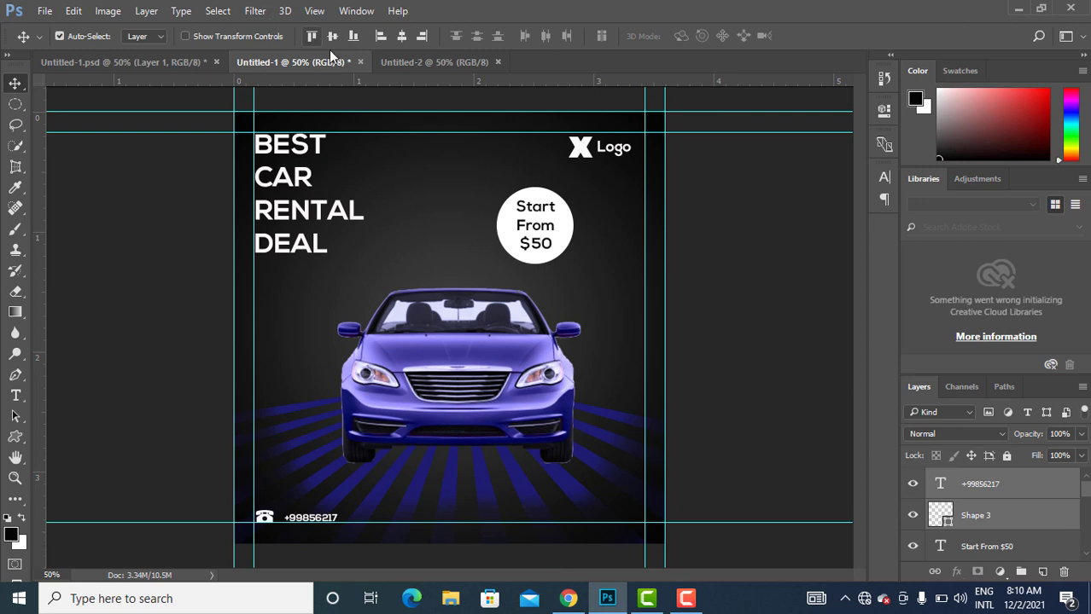
left_click(402, 36)
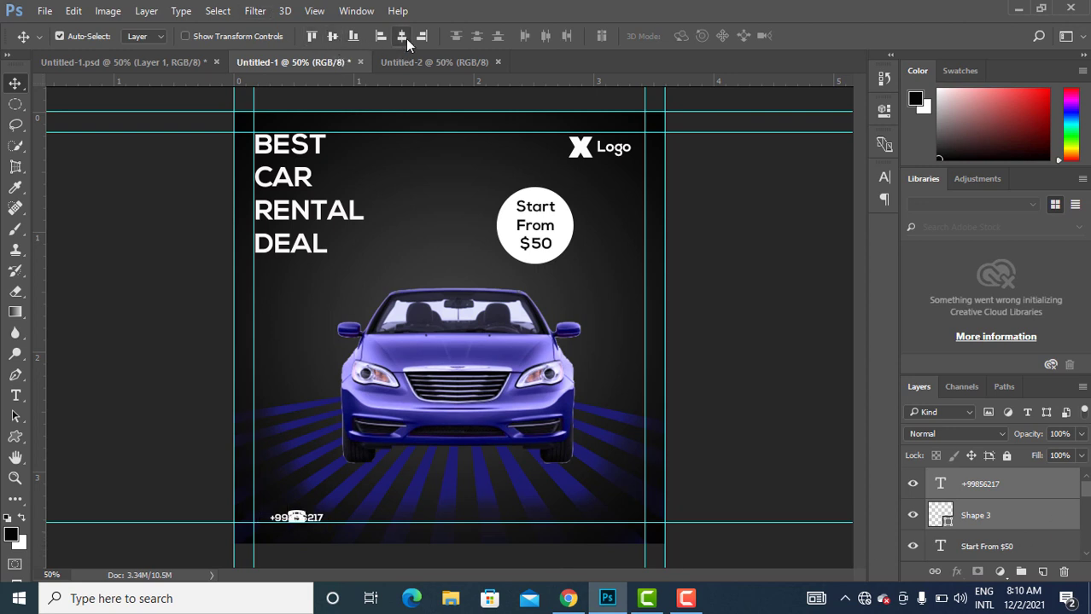
key("ctrl+z")
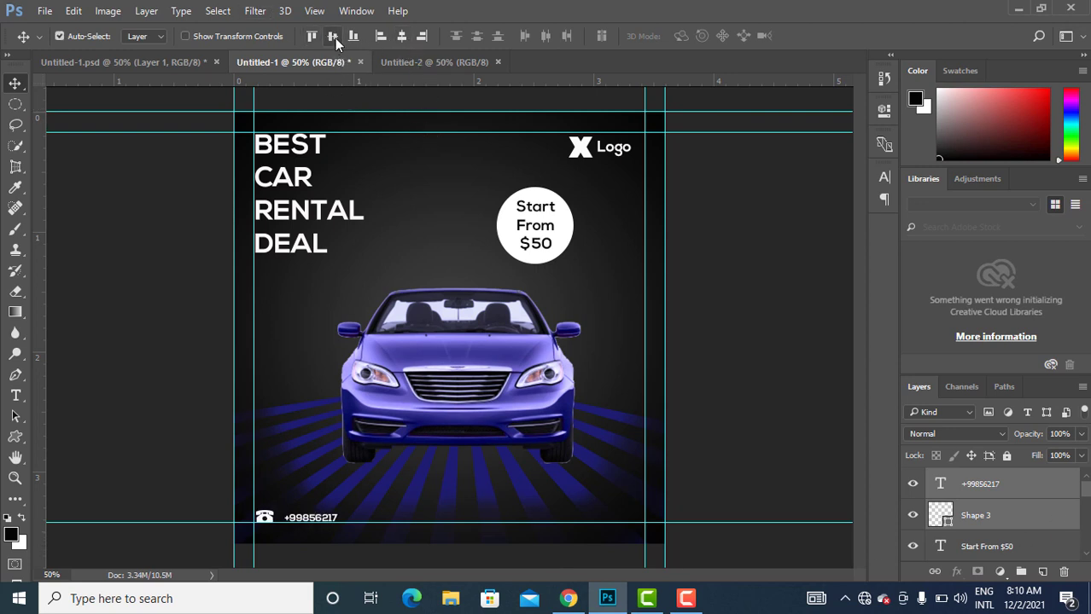
left_click(333, 36)
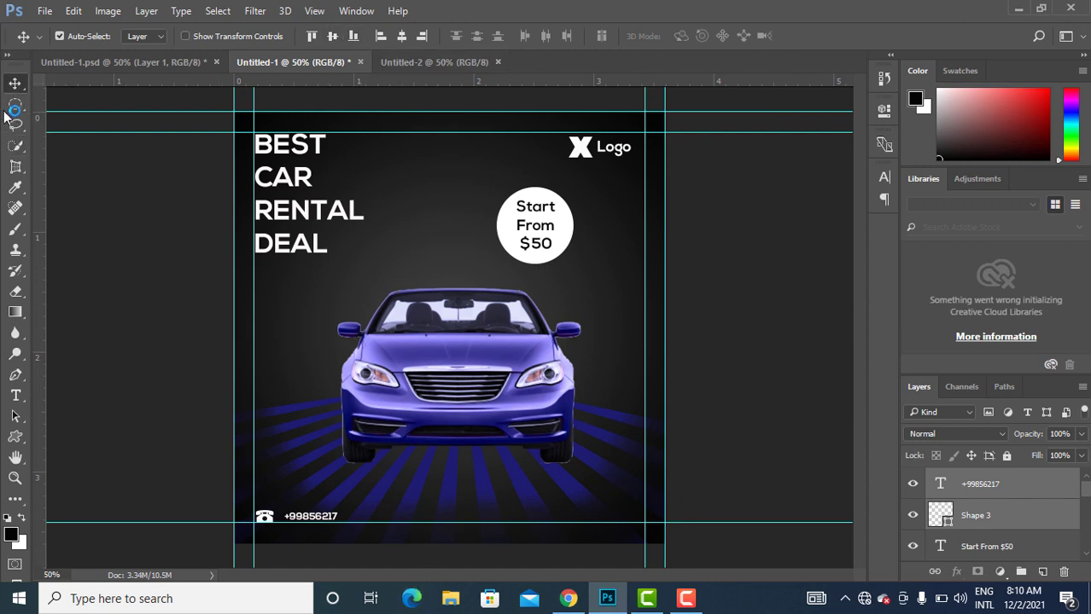
left_click(141, 372)
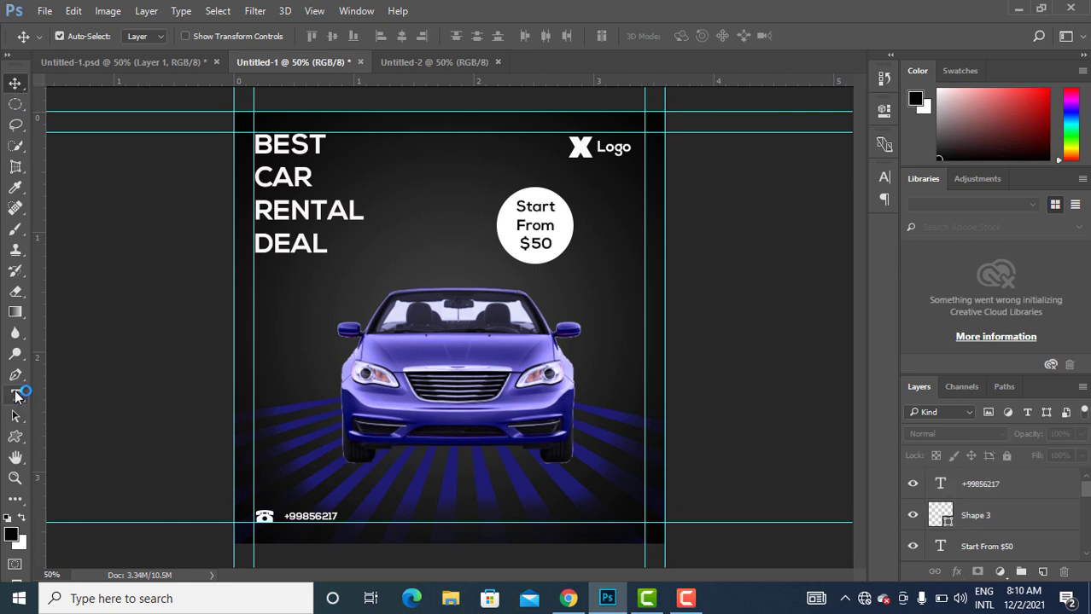
left_click(18, 439)
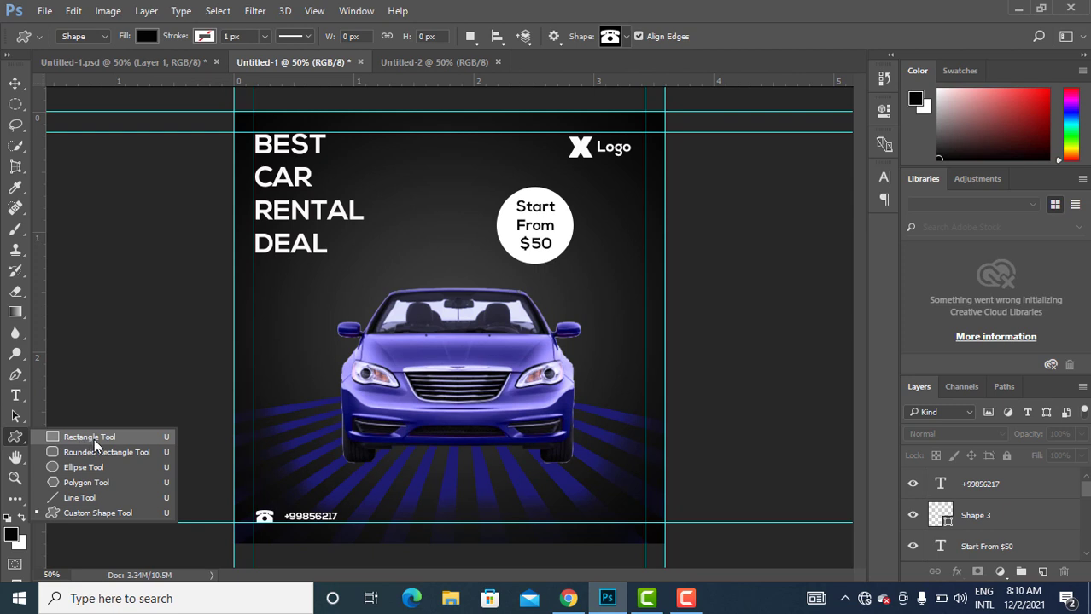
left_click(111, 452)
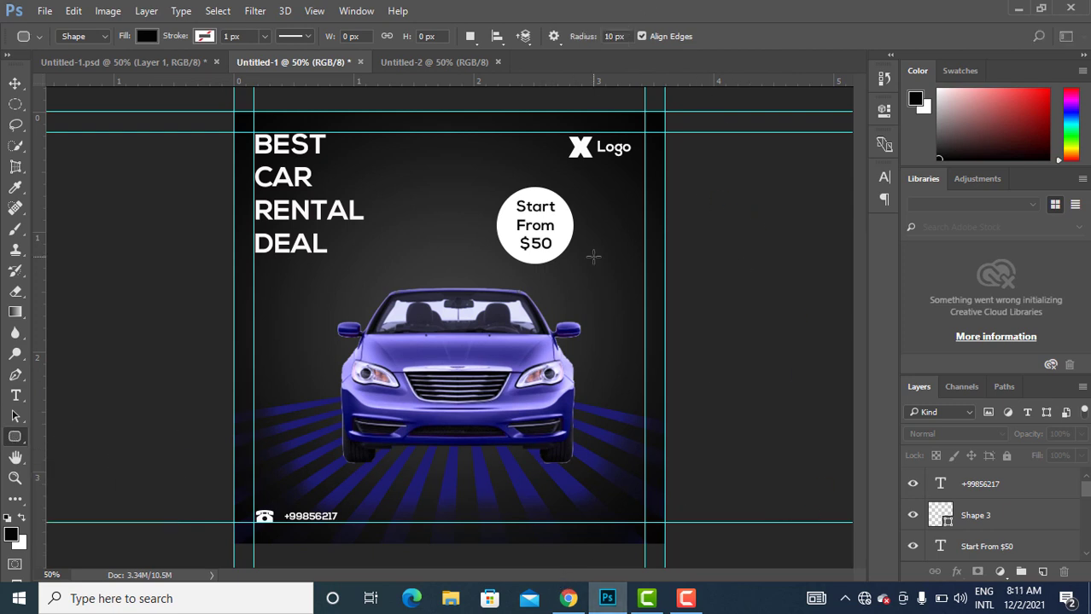
mouse_move(521, 492)
left_mouse_down()
mouse_move(530, 503)
mouse_move(555, 442)
mouse_move(581, 512)
mouse_move(609, 516)
left_mouse_up()
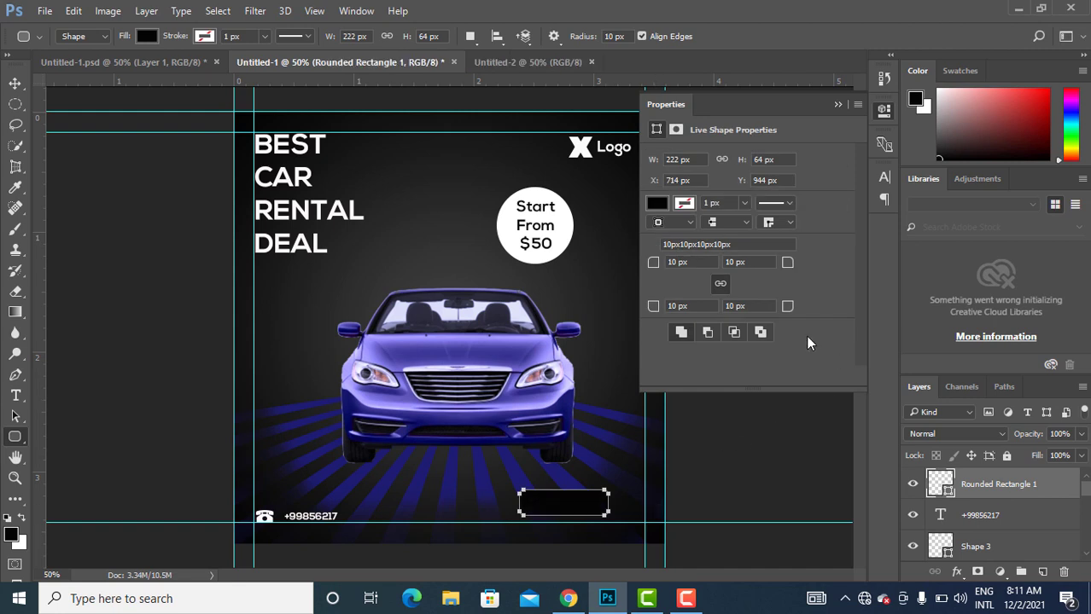
left_click(838, 105)
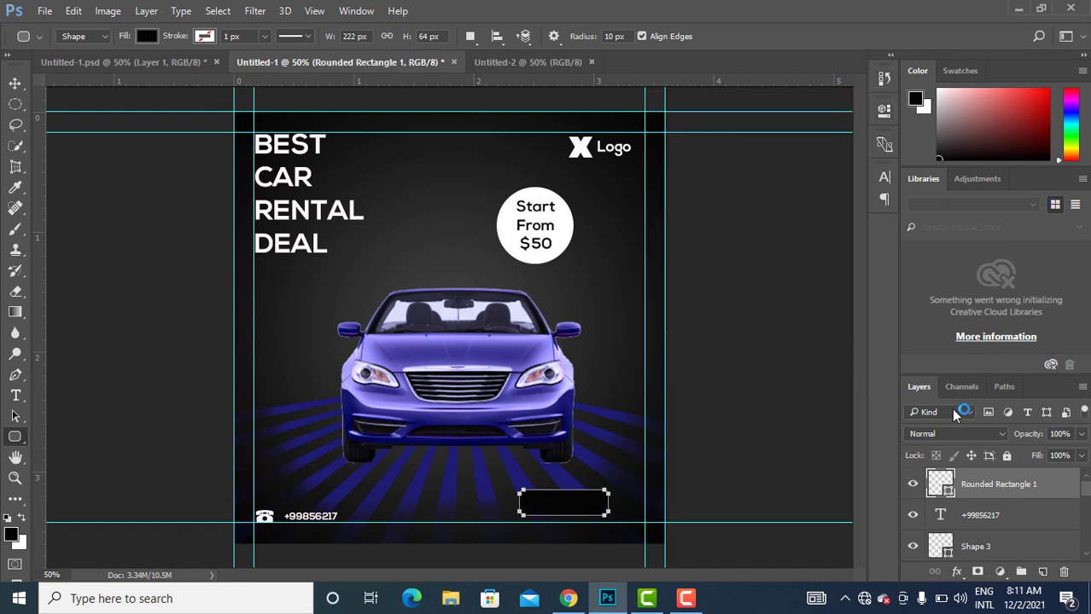
left_click(1063, 572)
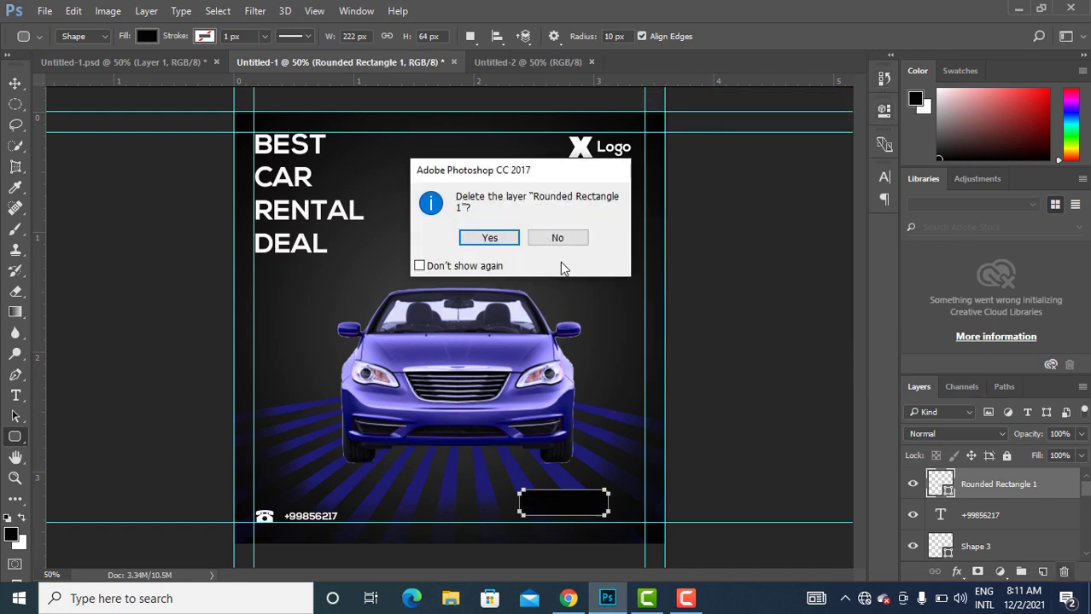
left_click(494, 237)
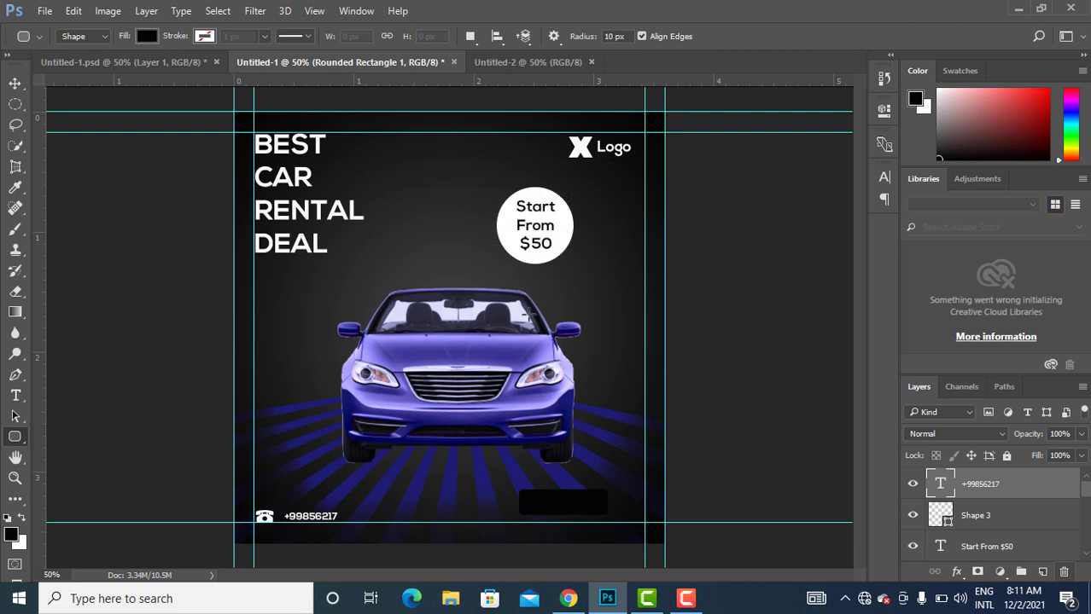
Draw a black rounded rectangle with a 20 px corner radius, about 218 × 84 px, near the flyer's lower right corner.
right_click(15, 436)
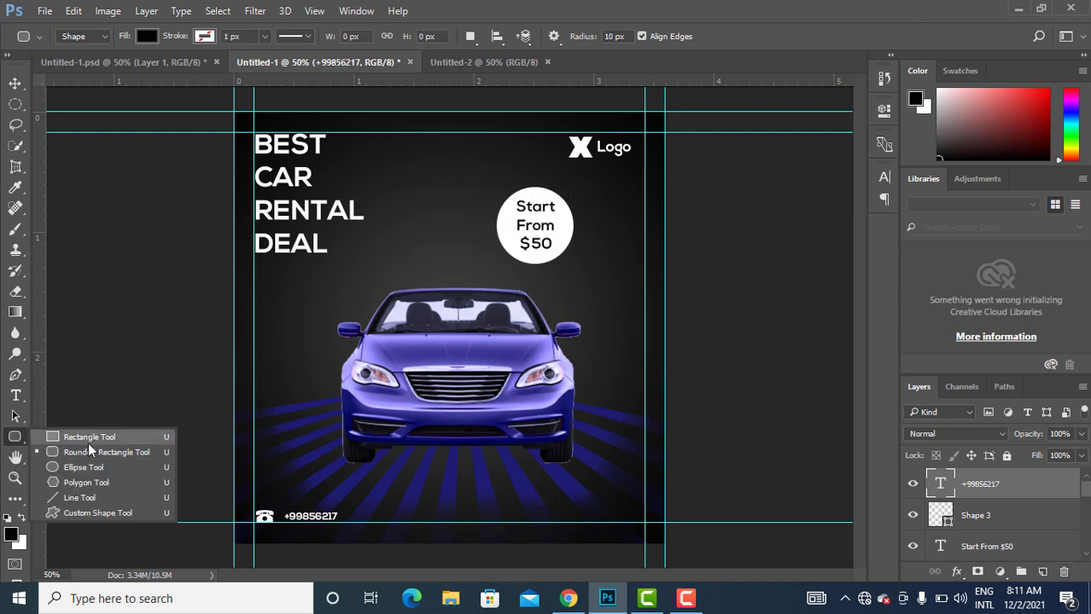
left_click(104, 451)
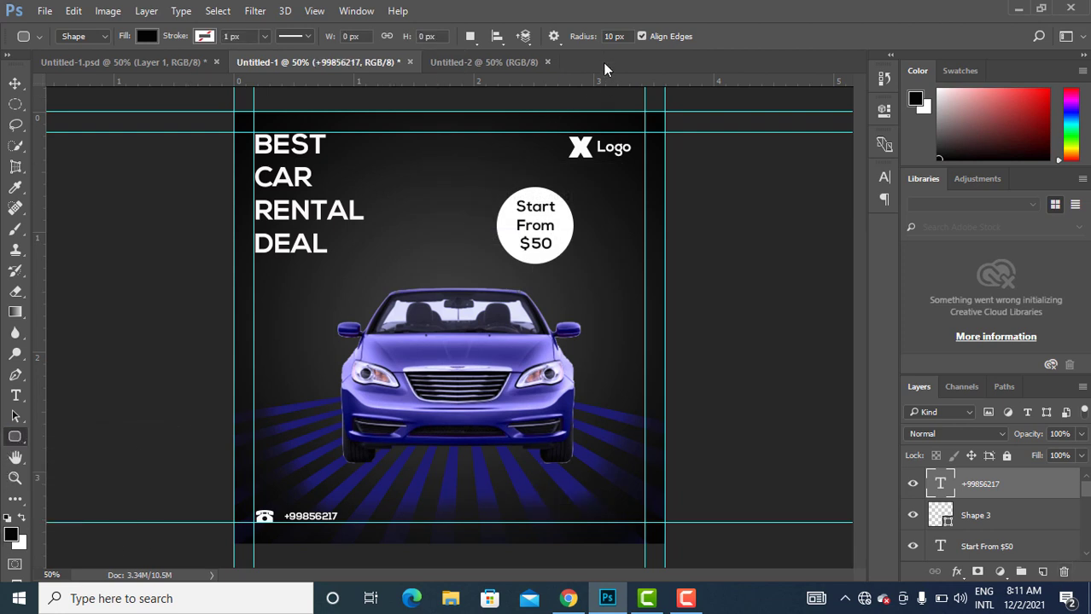
left_click(611, 36)
left_click_drag(531, 499, 617, 528)
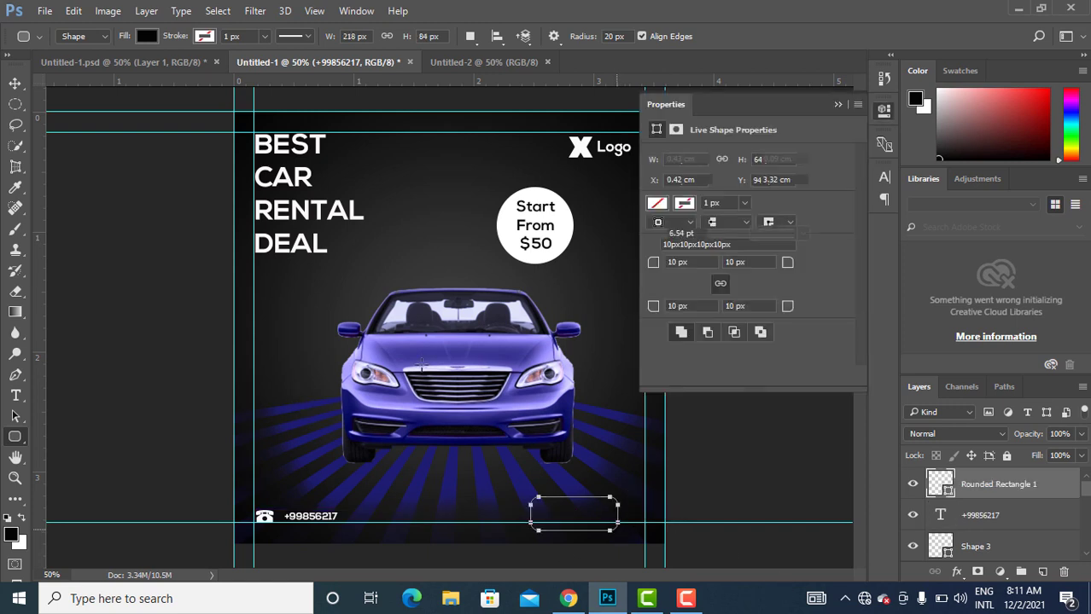
left_click_drag(610, 126, 671, 133)
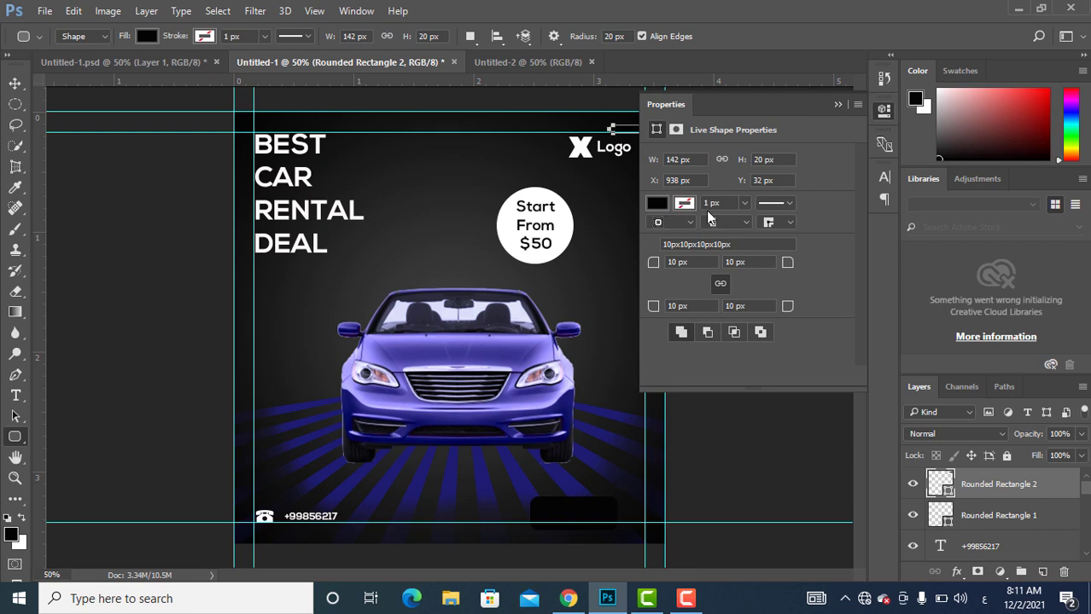
left_click(656, 203)
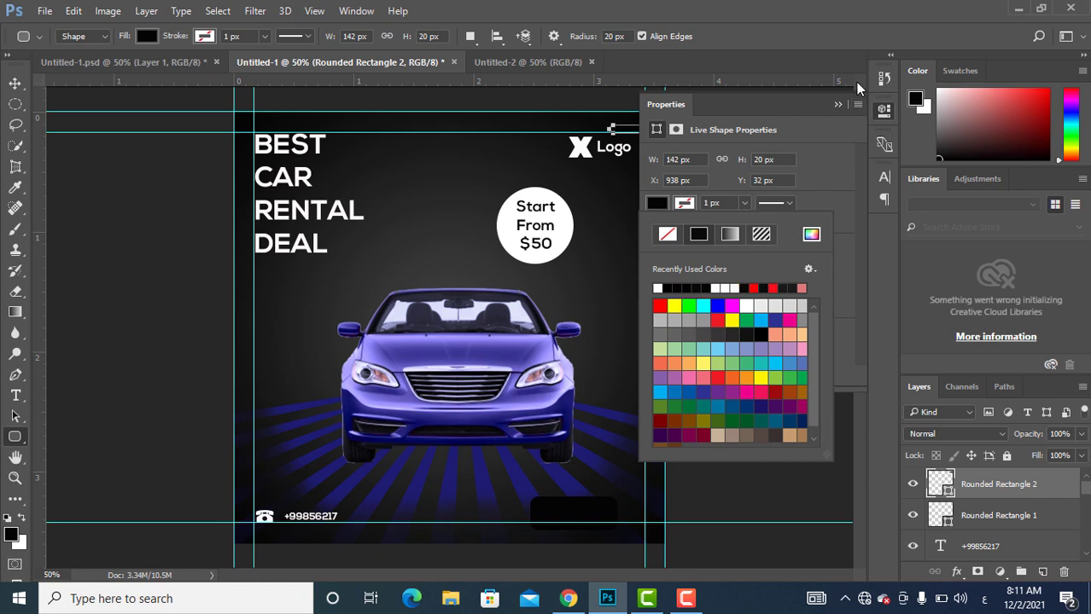
left_click(838, 105)
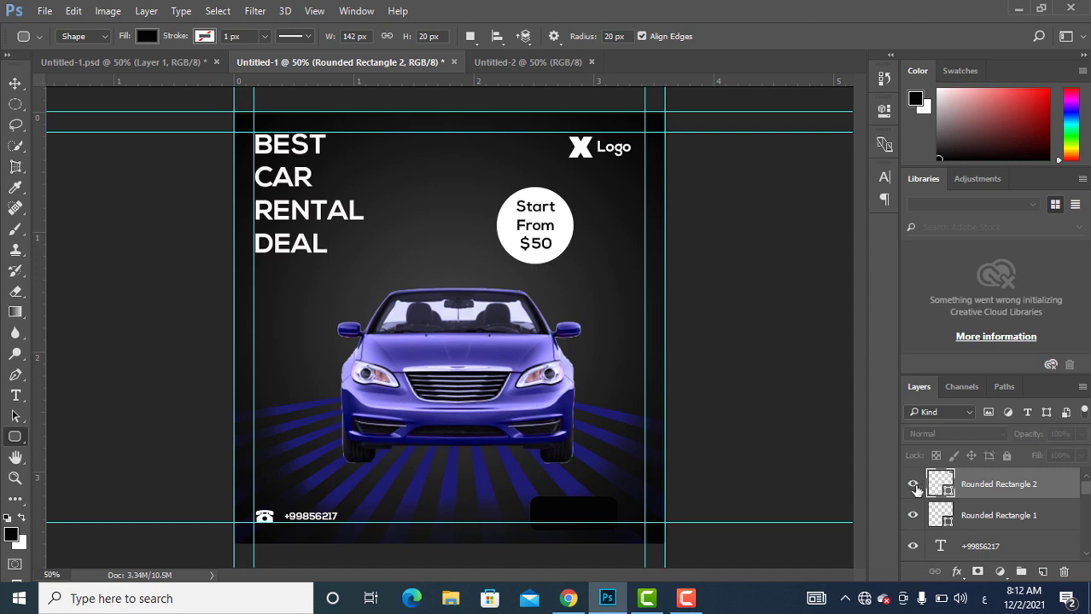
left_click(1064, 572)
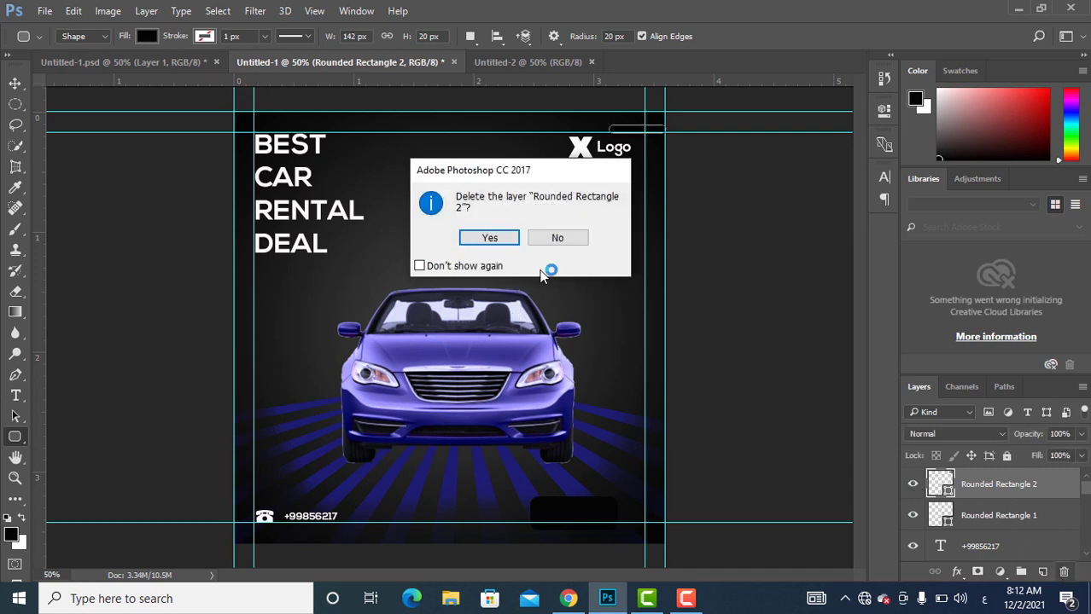
left_click(488, 238)
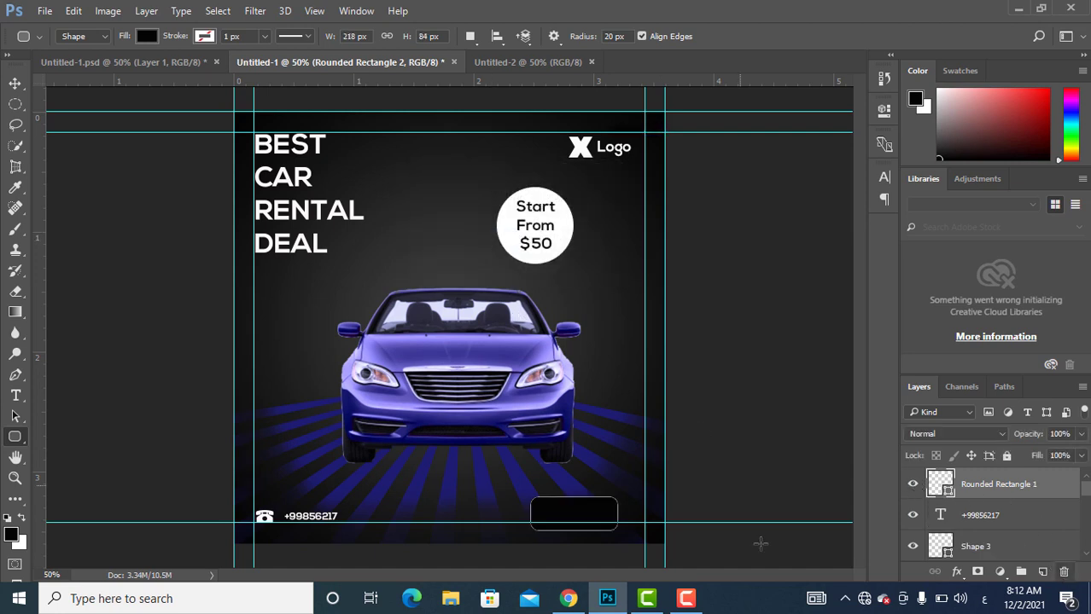
Move the black rounded rectangle slightly up and recolour it dark blue #1a1973, sampled from the car's bodywork.
left_click(15, 83)
left_click_drag(583, 533, 581, 514)
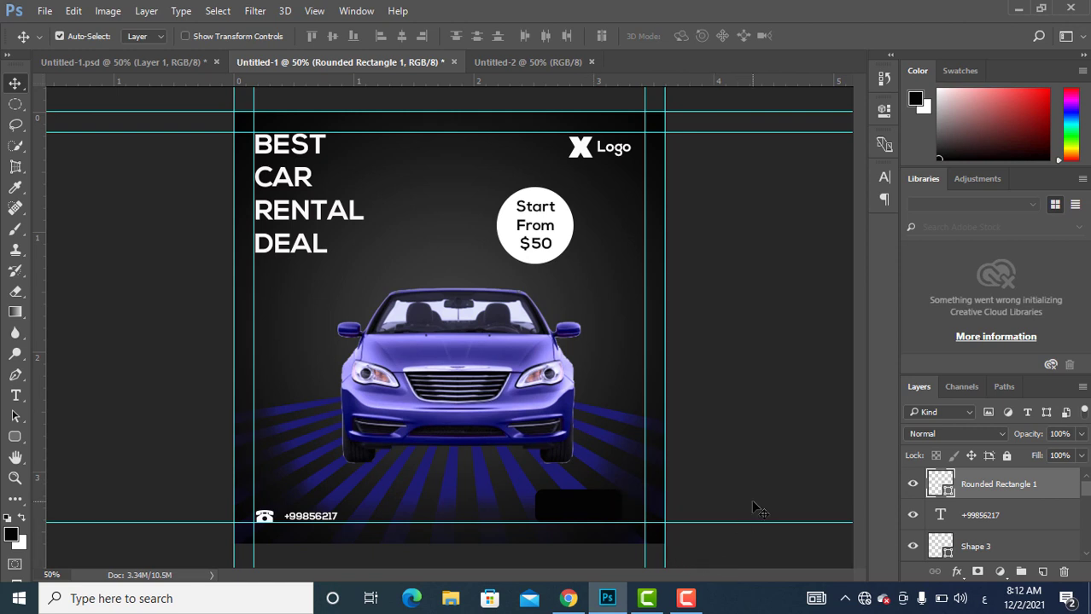
double_click(942, 486)
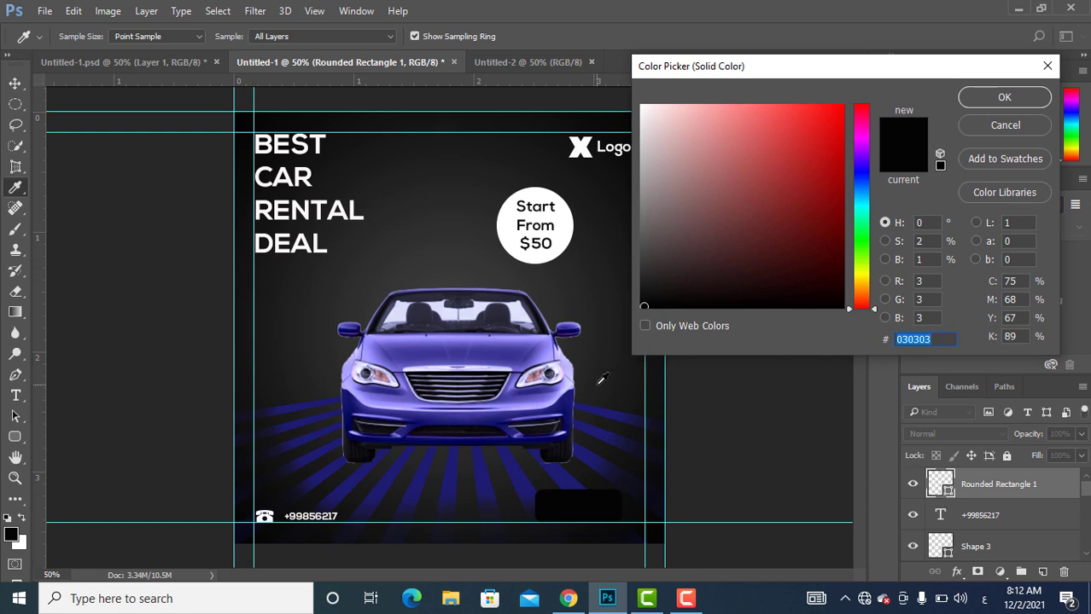
left_click(572, 404)
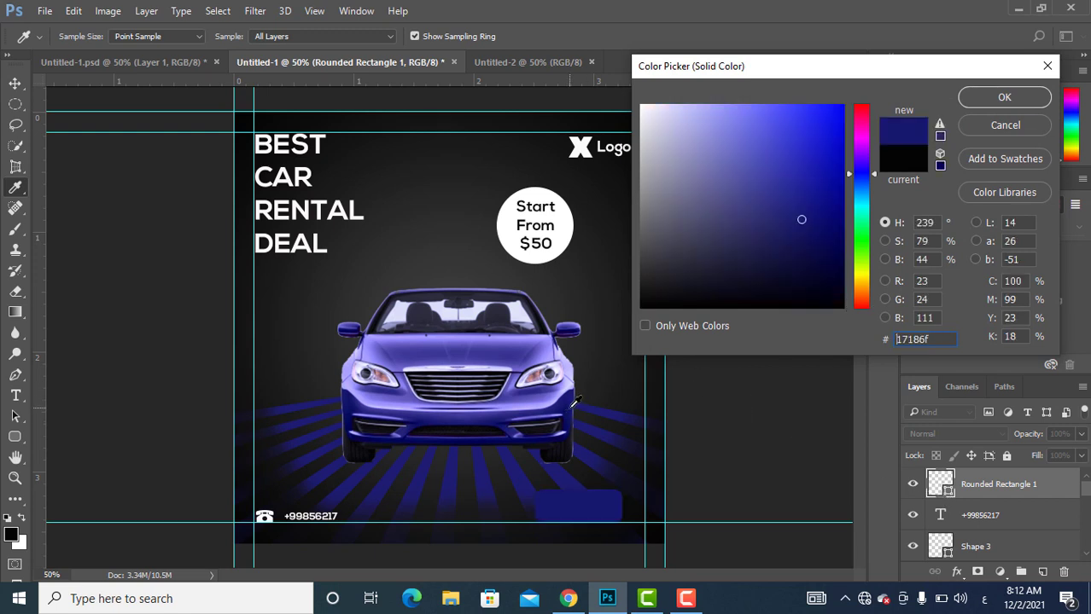
left_click(554, 394)
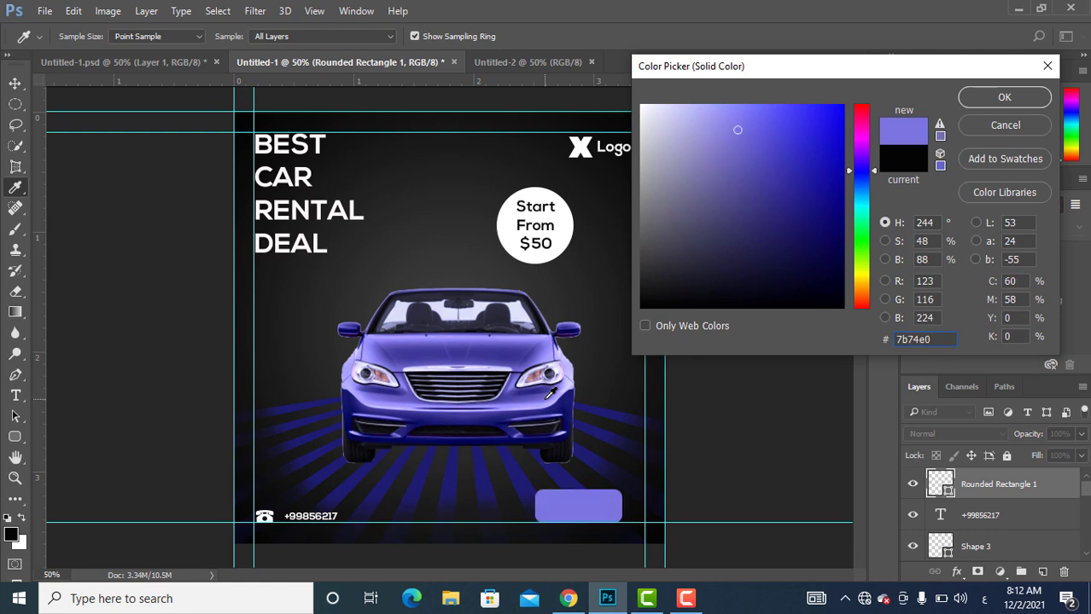
left_click(570, 405)
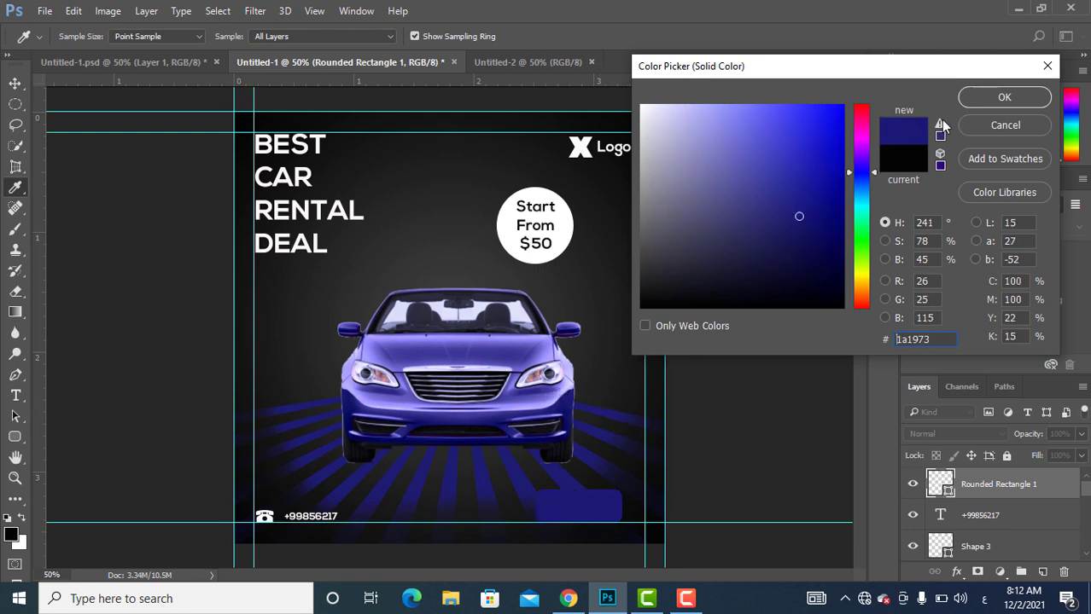
left_click(1007, 98)
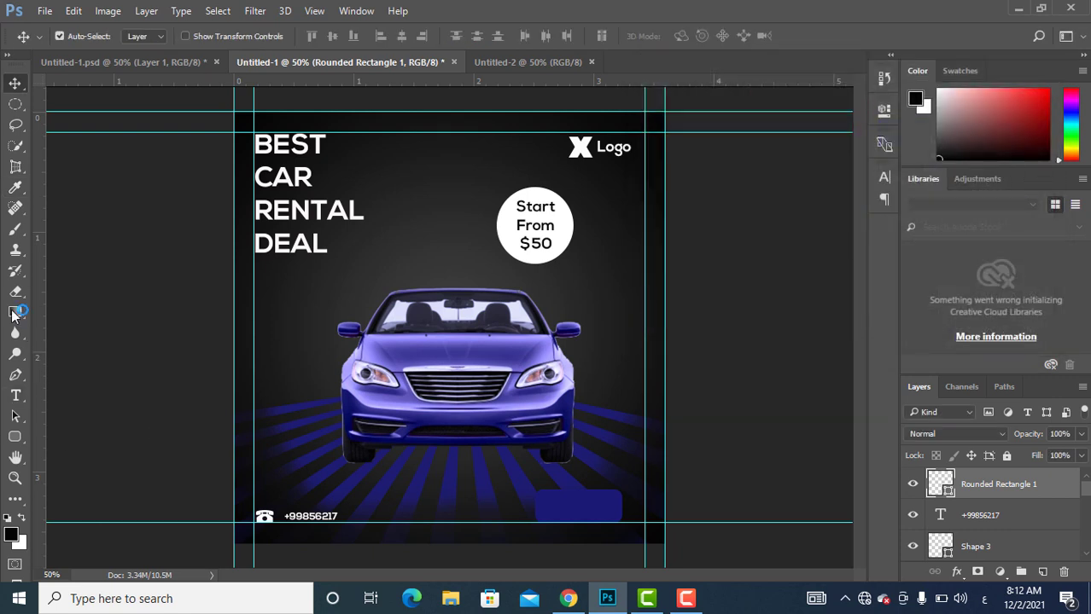
Begin a text inside the blue rounded rectangle, remove the Arabic characters and switch the input language to English (United Kingdom), United States-International.
left_click(16, 398)
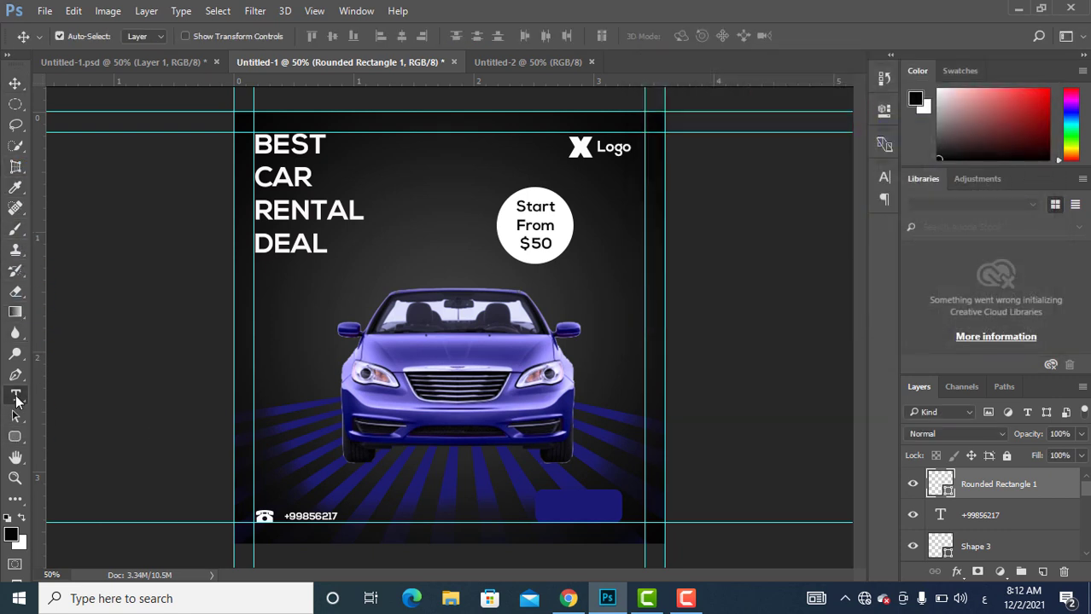
left_click(557, 506)
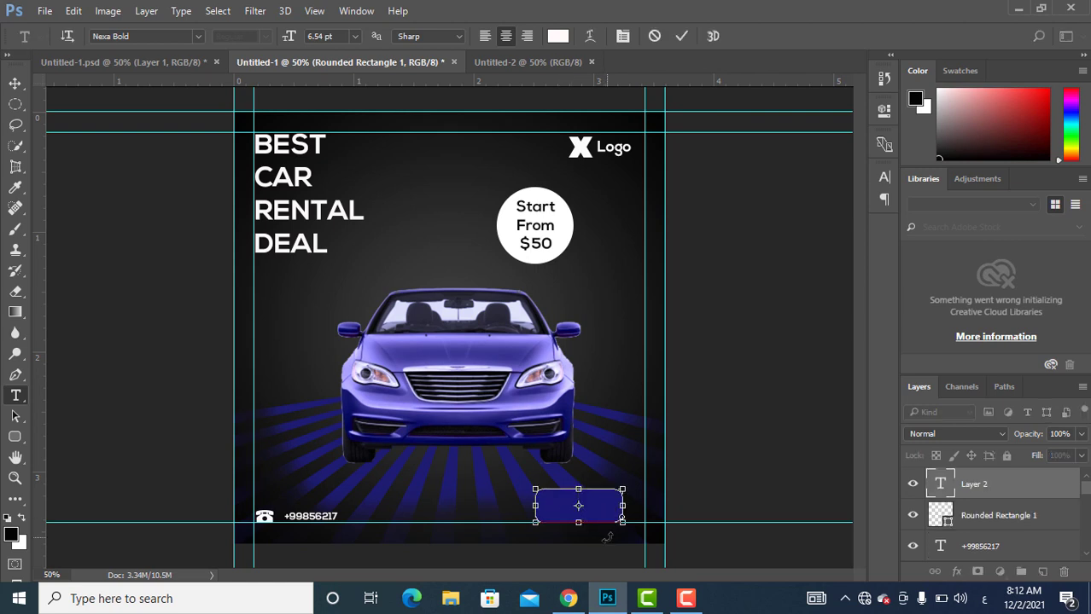
type("ال")
key("BackSpace")
key("BackSpace")
left_click(983, 598)
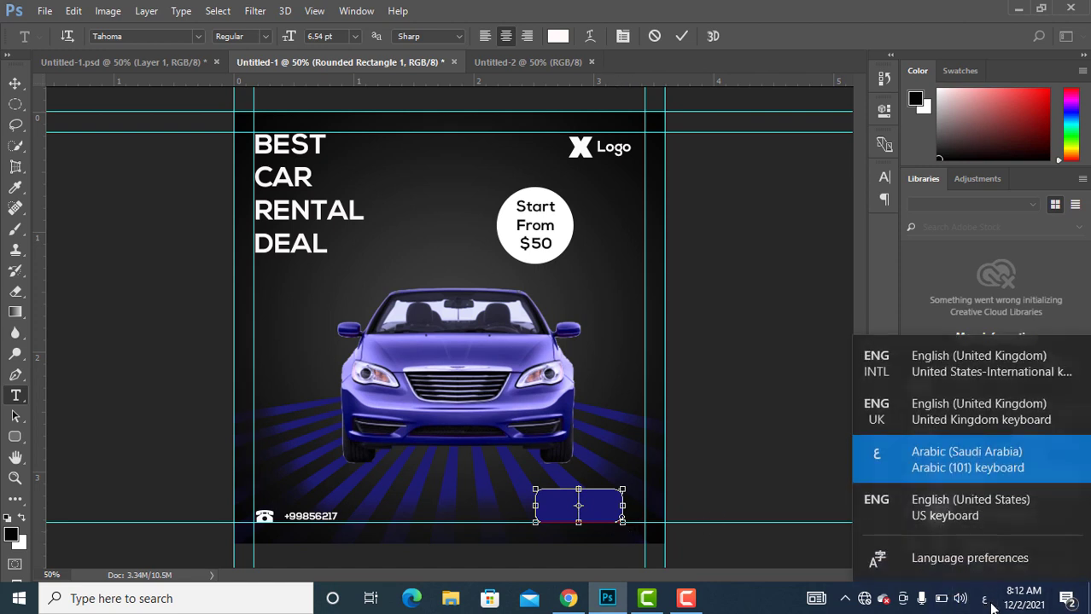
left_click(995, 377)
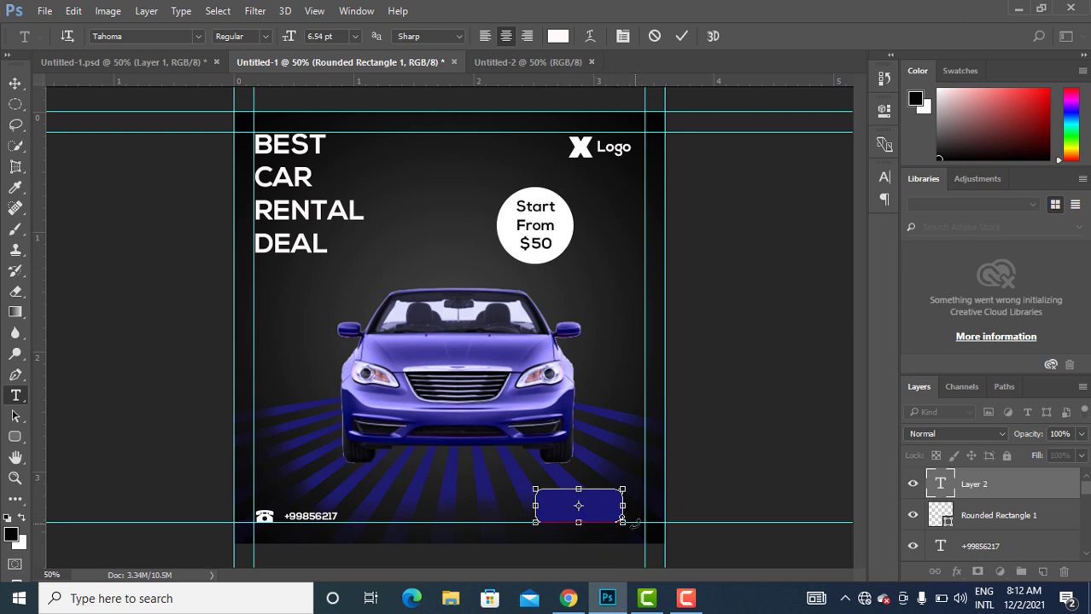
Enter the capitalised button text BUY NOW inside the blue rounded rectangle.
type("b")
key("BackSpace")
type("BUY")
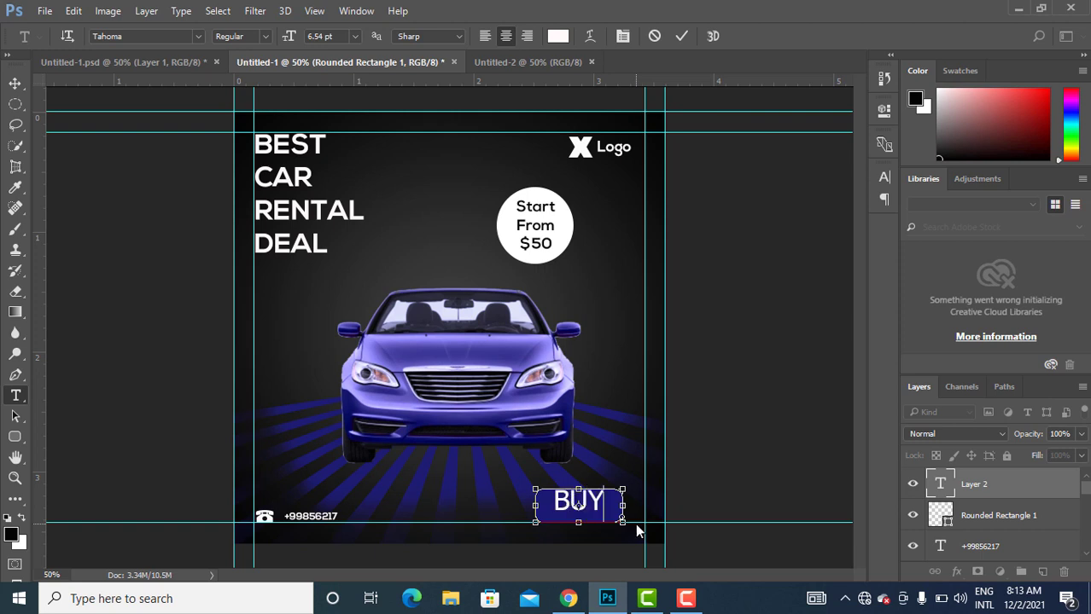
type(" N")
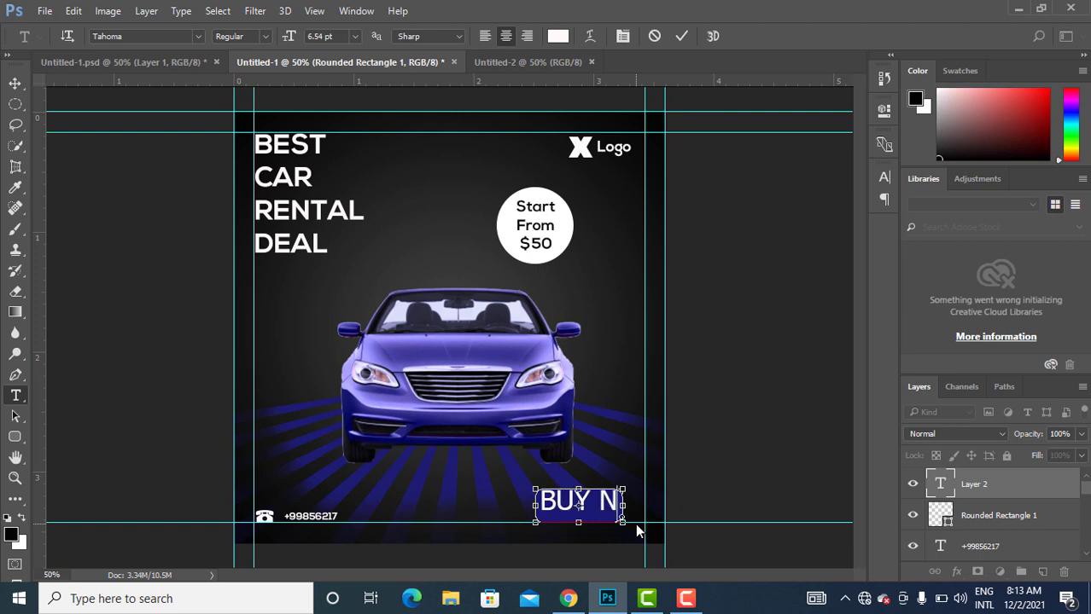
key("BackSpace")
key("BackSpace")
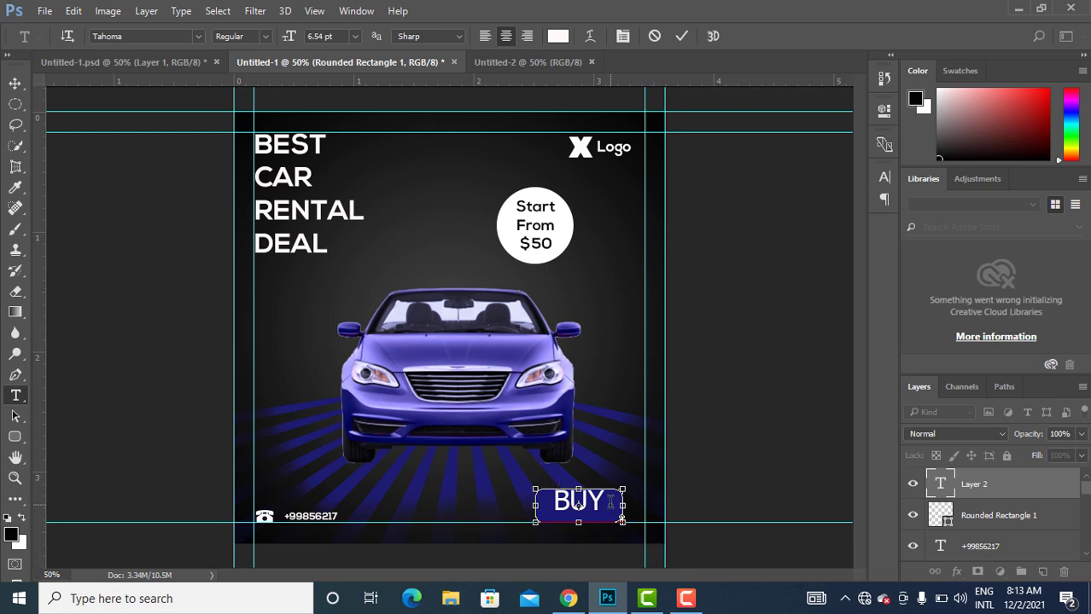
Set the font of the button text to Nexa Bold and commit the text.
left_click_drag(611, 501, 546, 503)
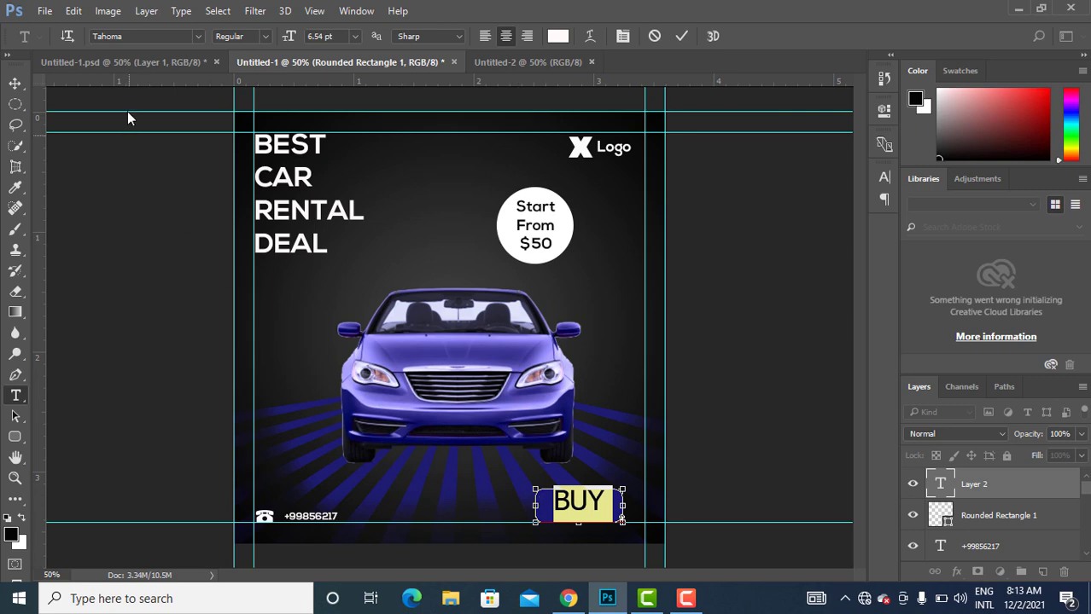
left_click(198, 35)
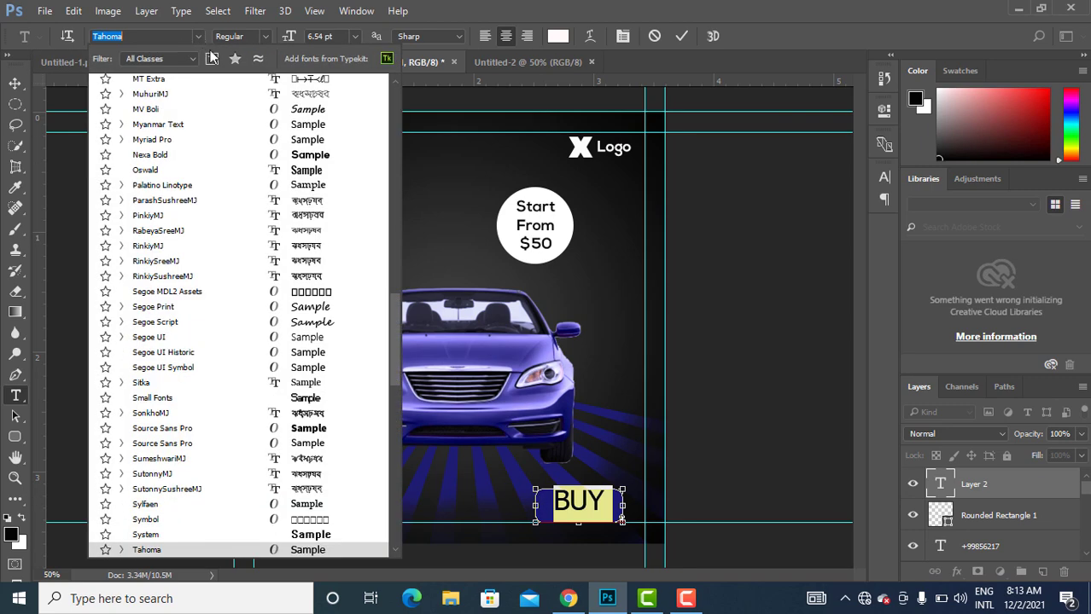
type("r")
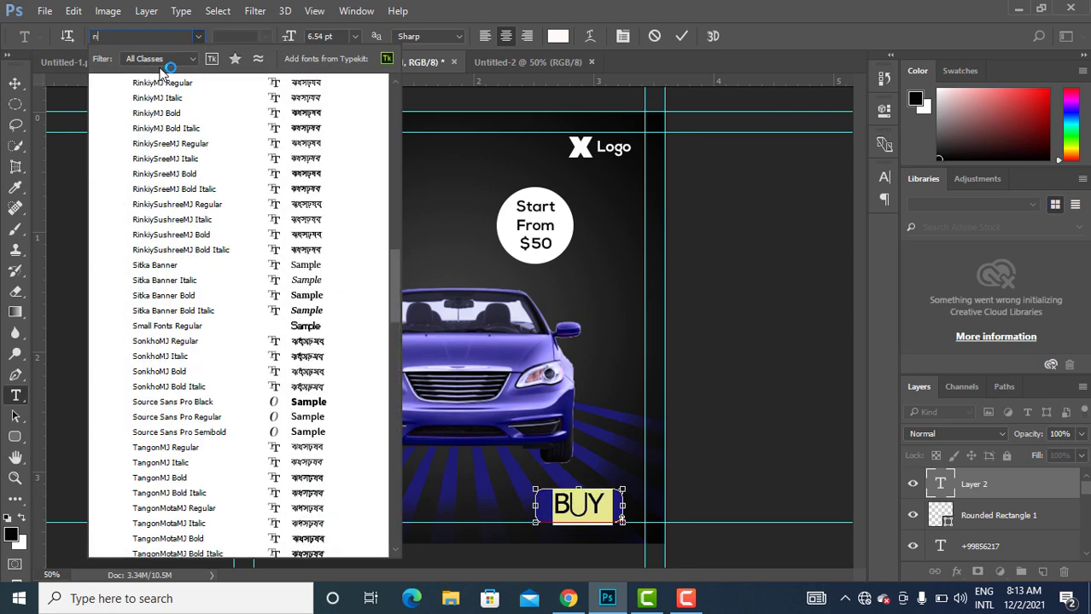
type("e")
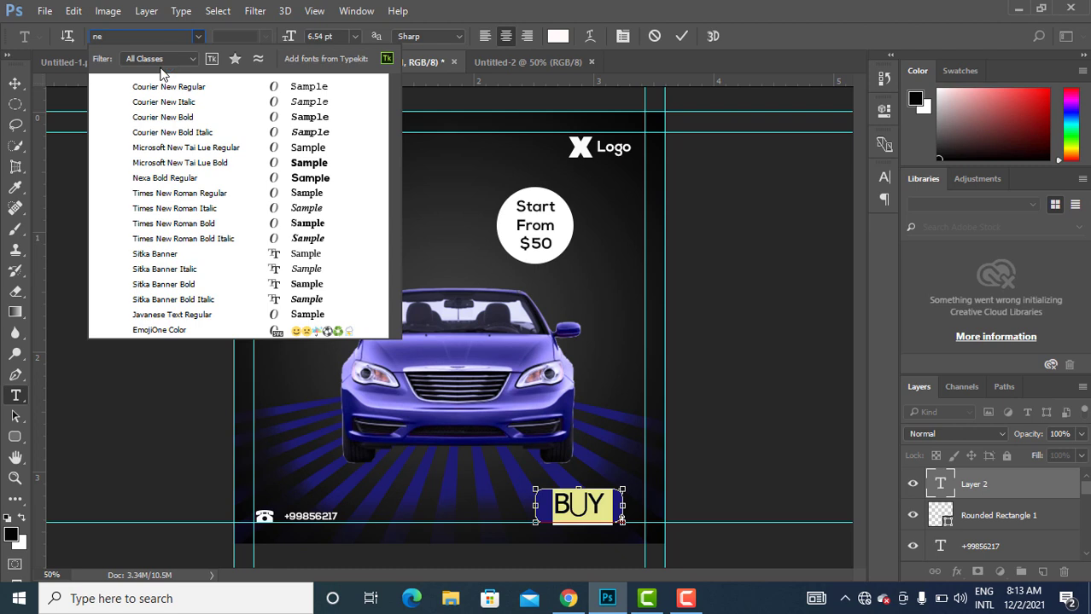
type("xa")
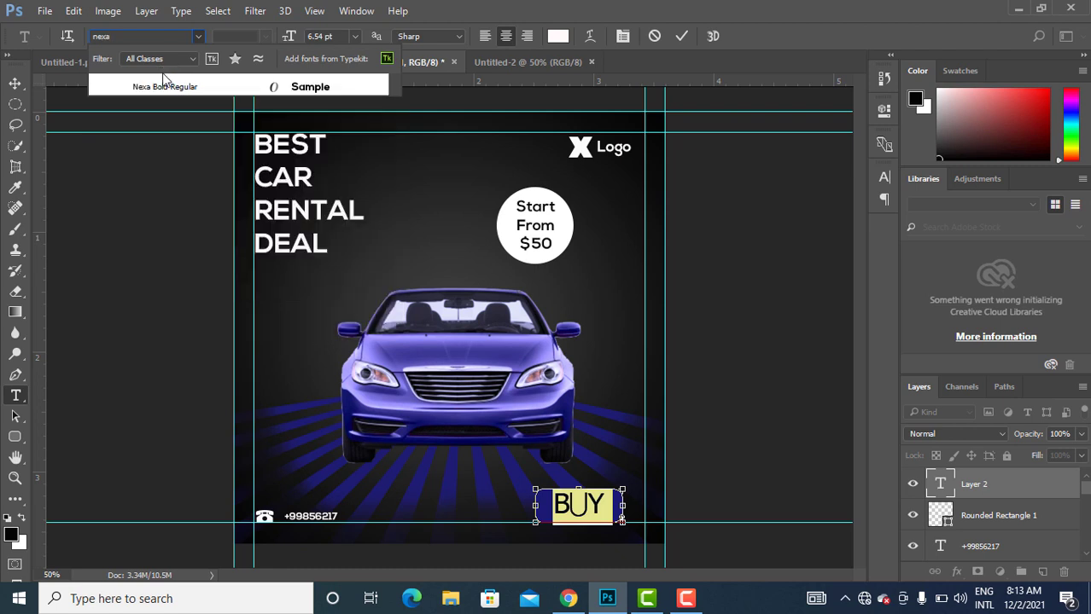
left_click(177, 87)
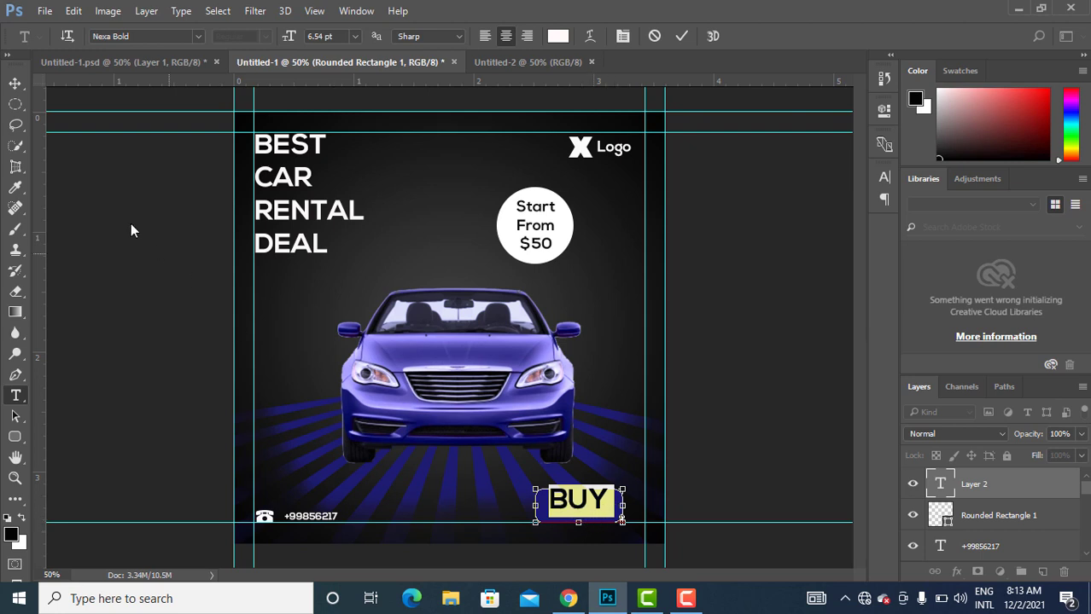
left_click(914, 485)
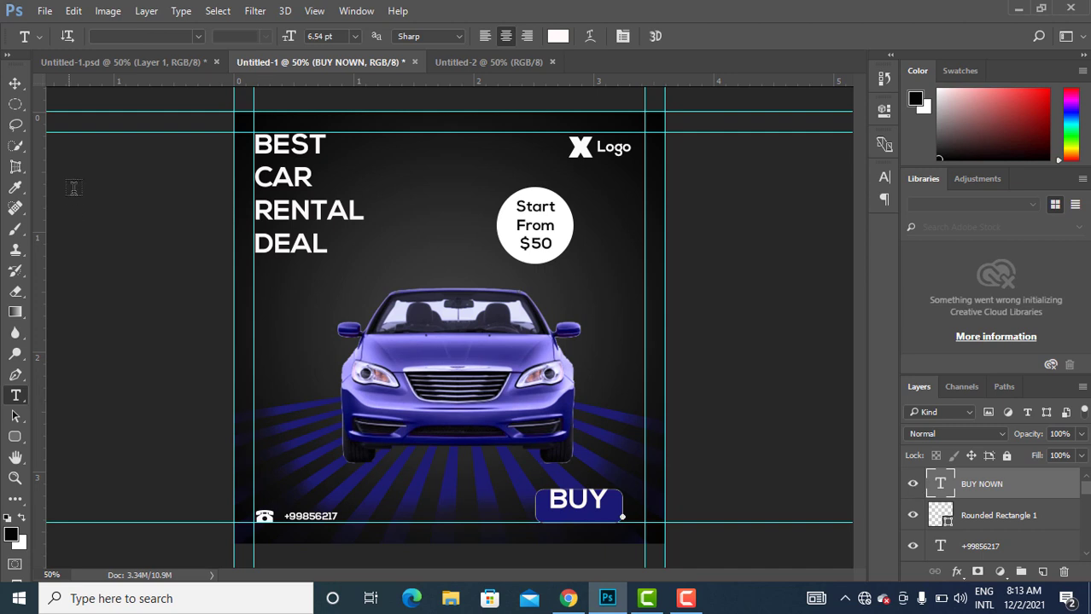
Delete the misspelled BUY NOWN text layer, keeping the blue rounded rectangle.
left_click(15, 83)
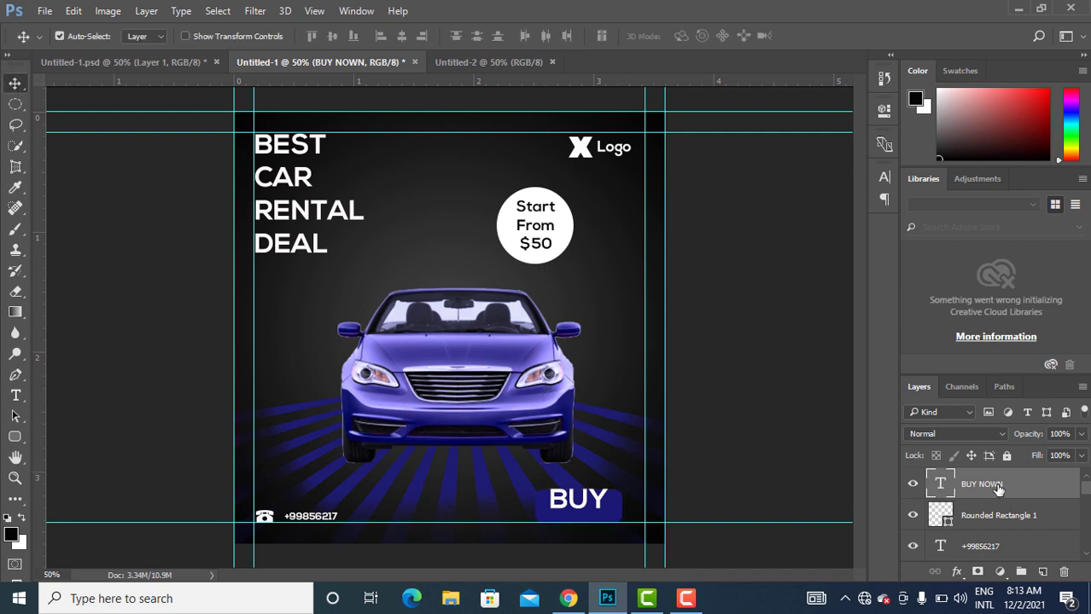
left_click(913, 515)
left_click(913, 515)
left_click(1063, 572)
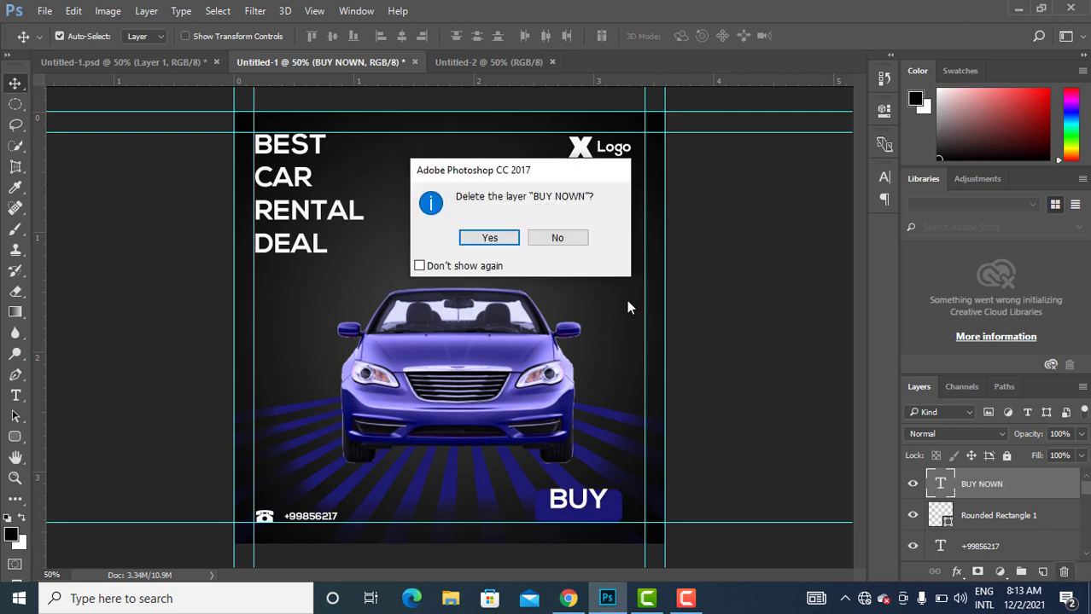
left_click(489, 239)
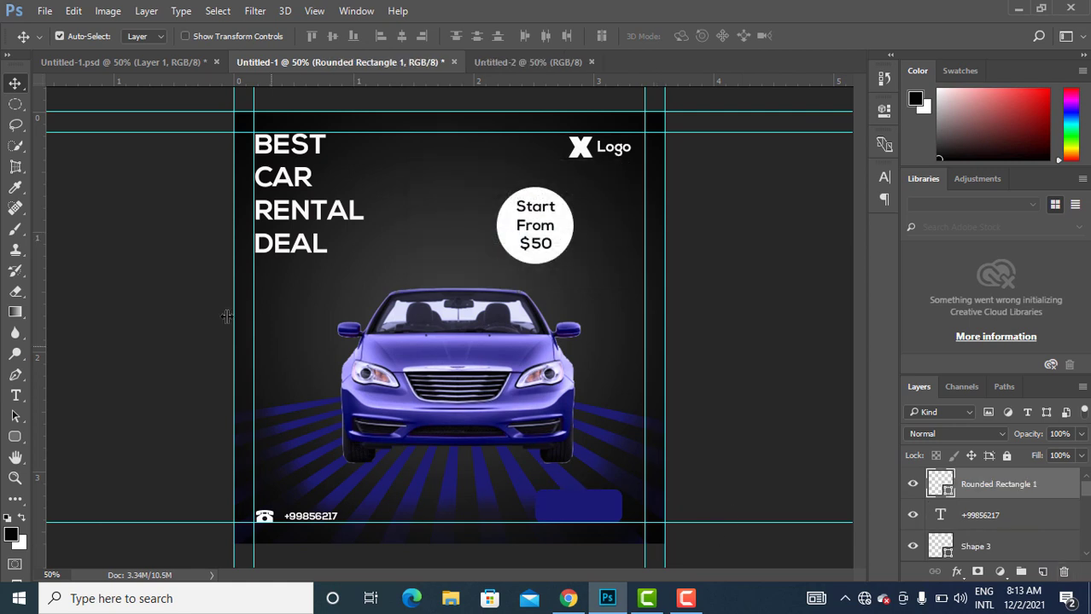
Add the white text BUY NOW in Nexa Bold, 6.54 pt, inside the blue rounded rectangle and select all of it.
left_click(15, 395)
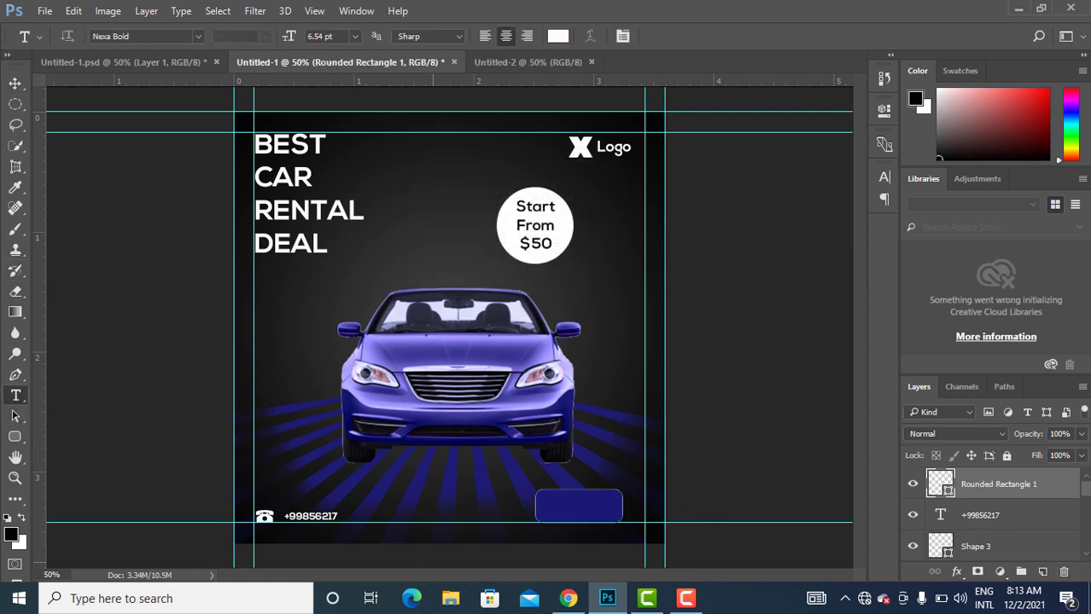
left_click(550, 512)
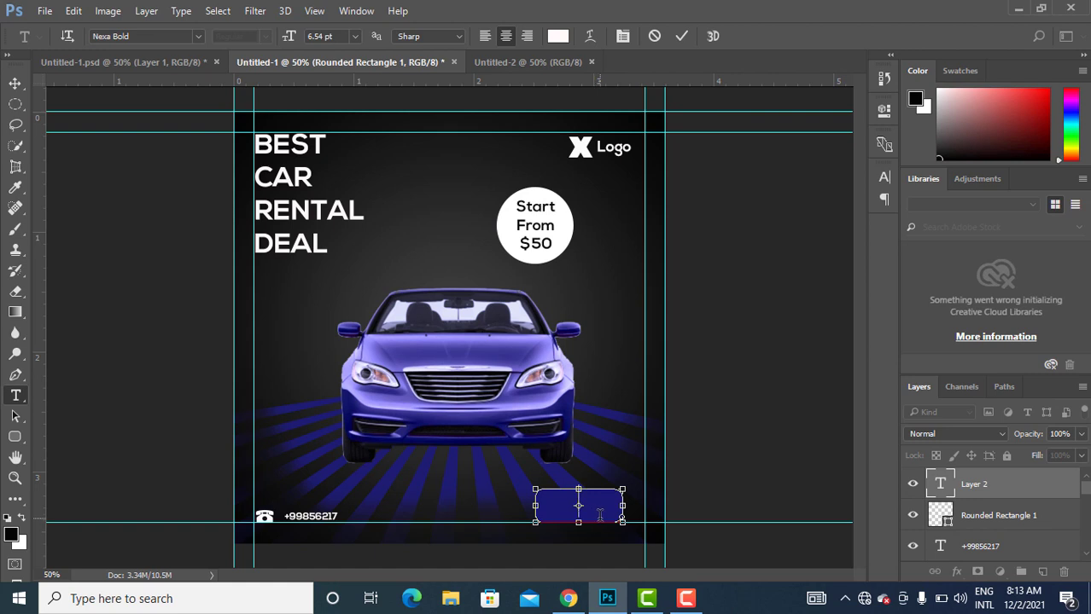
type("BUY")
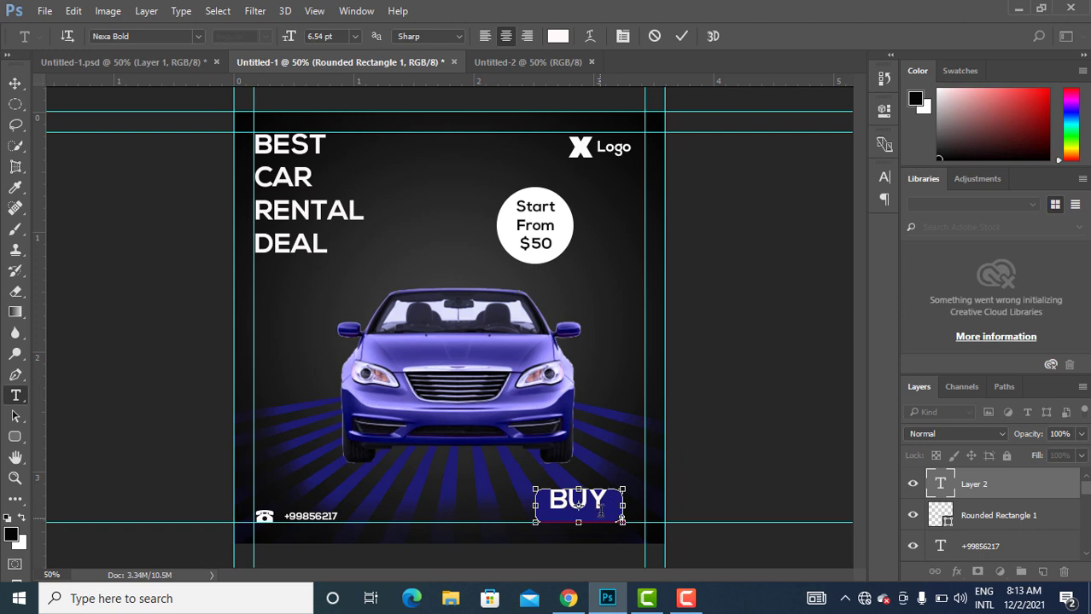
left_click_drag(550, 500, 719, 502)
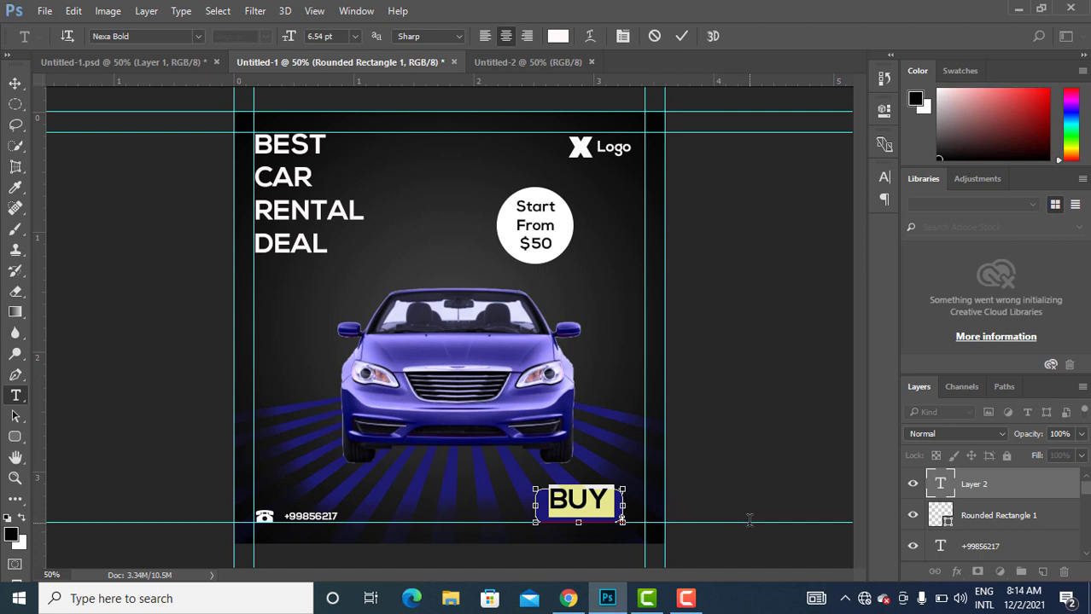
Commit the BUY NOW text and move it up and to the left, partly off the blue rounded rectangle.
left_click(15, 83)
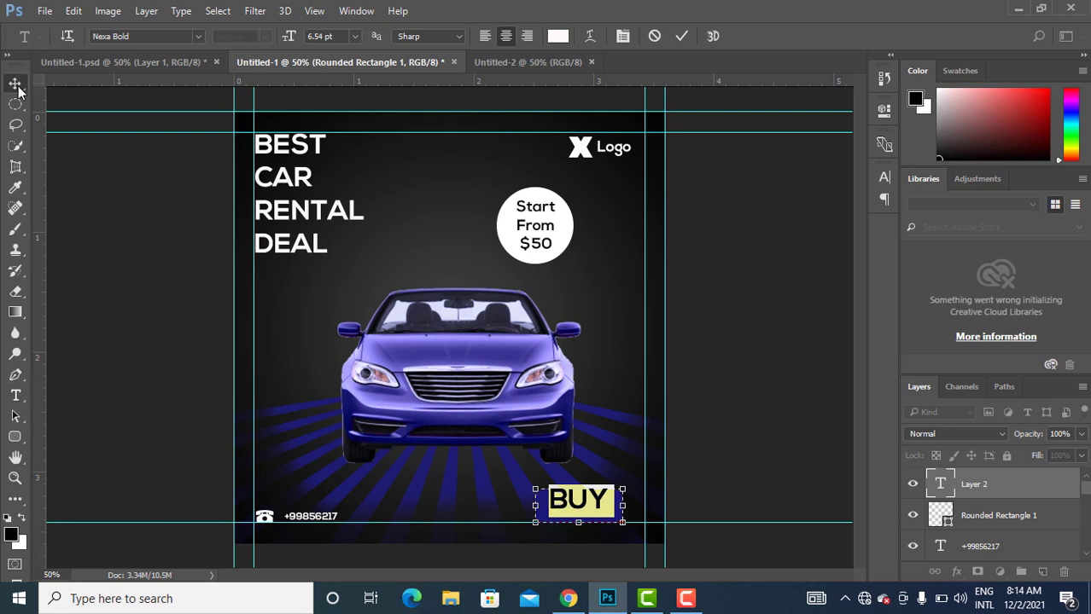
left_click_drag(572, 503, 534, 484)
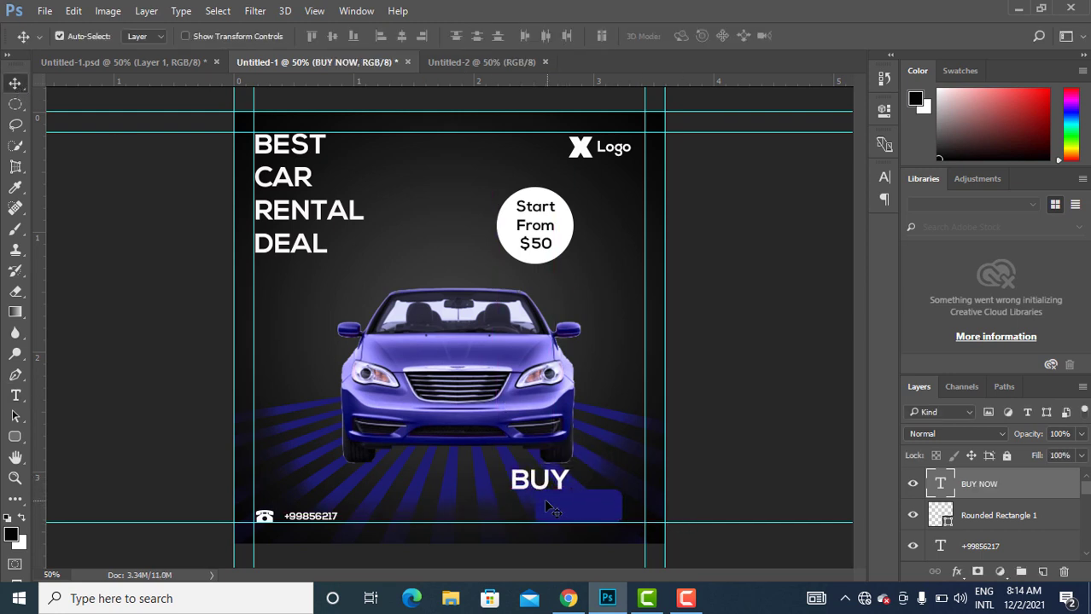
left_click_drag(640, 510, 640, 480)
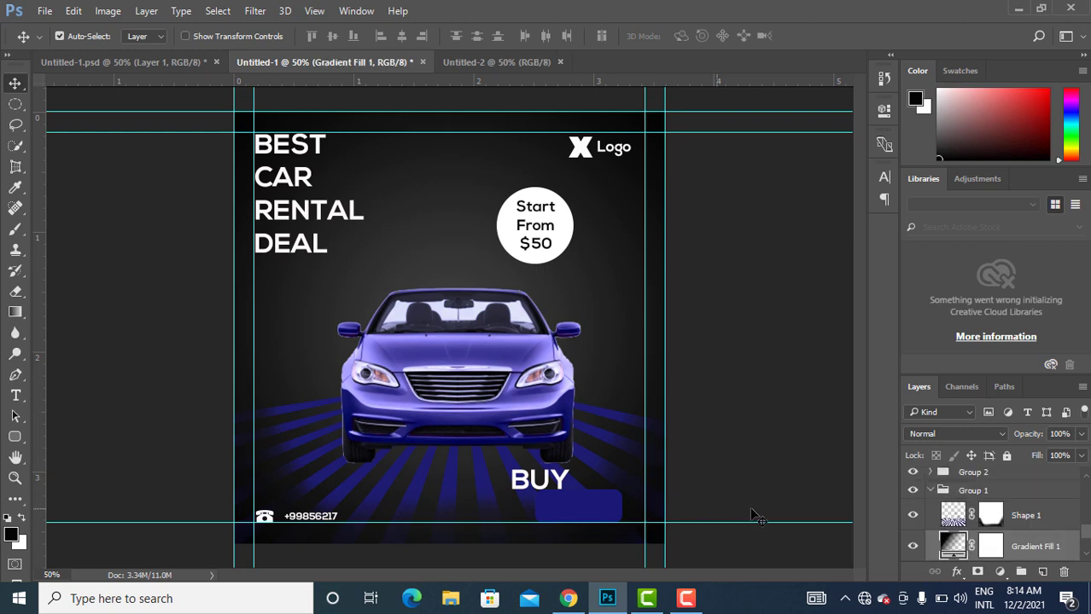
Delete the oversized BUY NOW text layer, keeping the blue rounded rectangle.
key("ctrl")
scroll(965, 520, "up", 5)
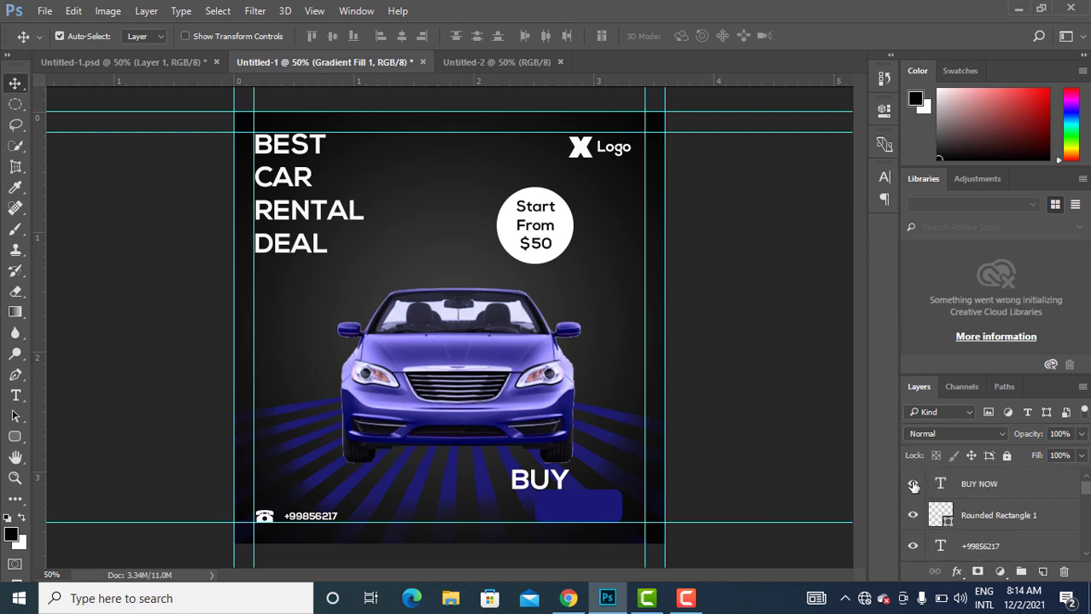
left_click(913, 484)
left_click(913, 484)
left_click(977, 491)
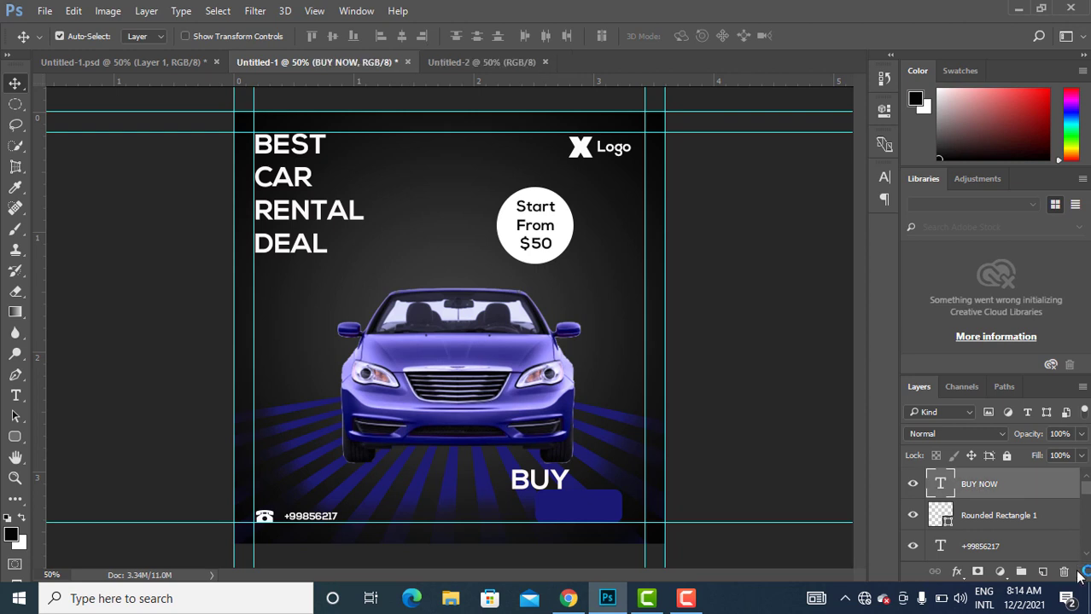
left_click(1064, 573)
left_click(490, 238)
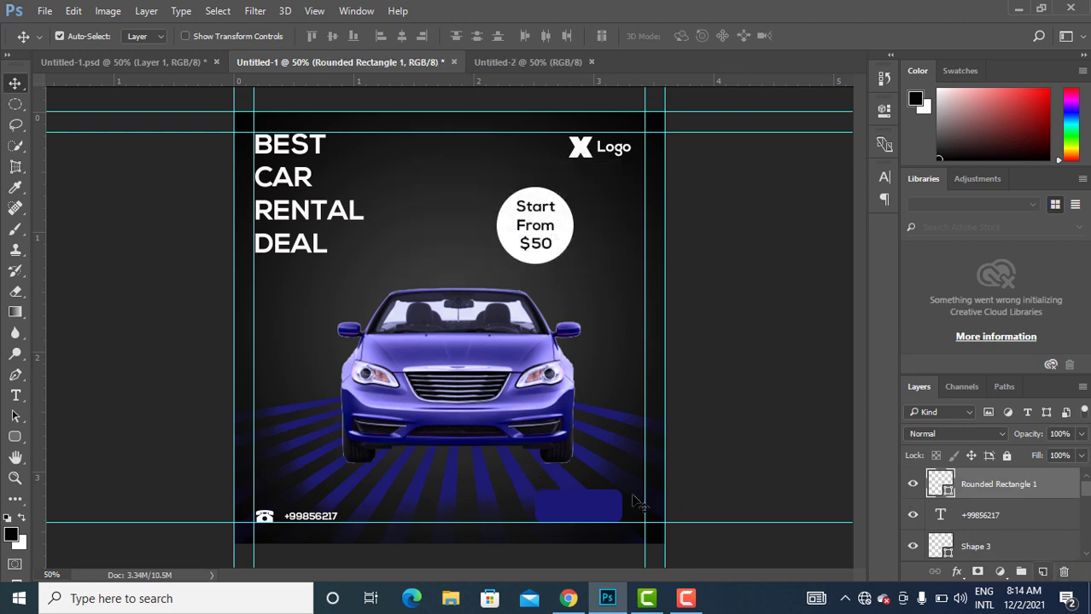
Add the white text BUY NOW in Nexa Bold, 6.54 pt, in the empty area above the car and commit it.
left_click(16, 395)
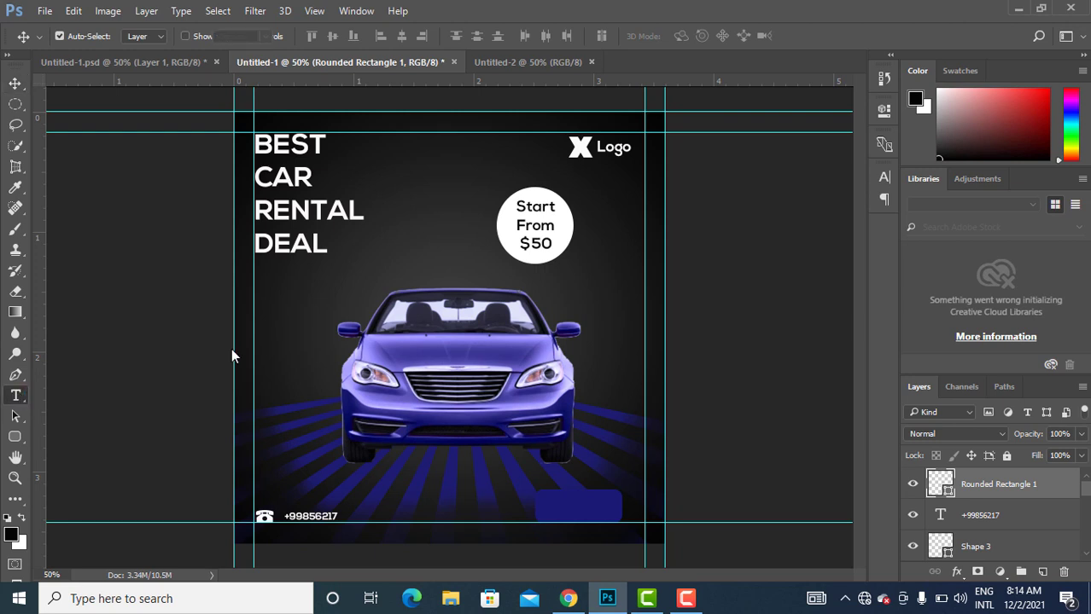
left_click(407, 233)
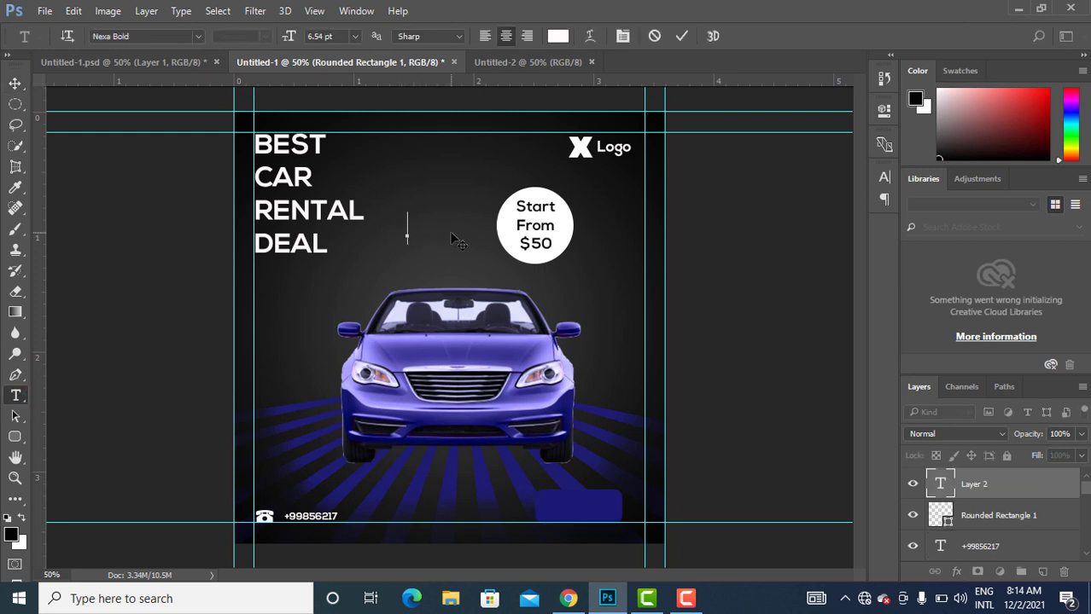
type("BUY NOW")
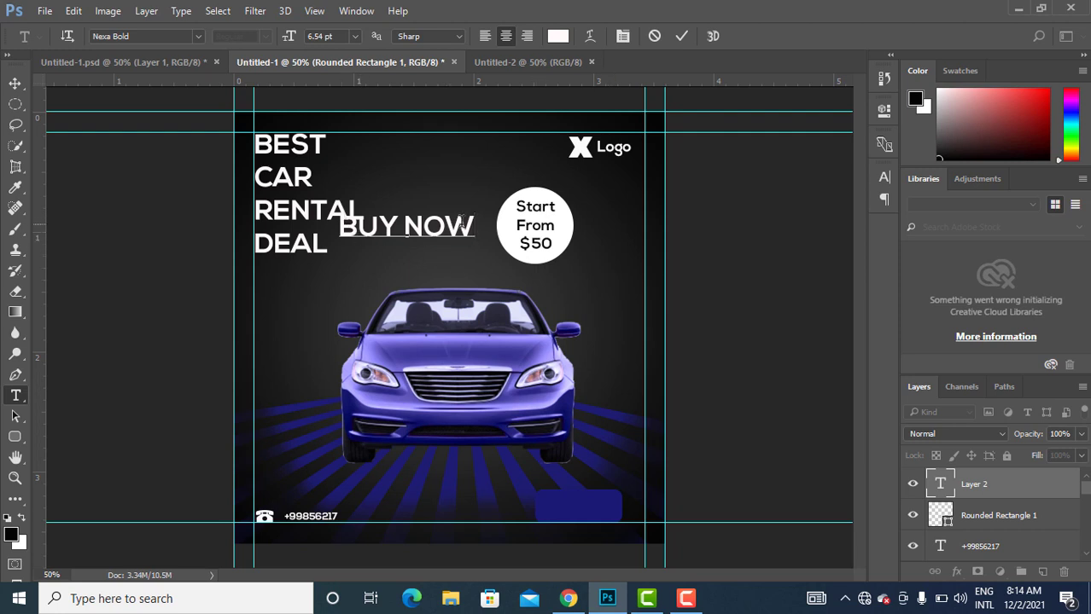
left_click(16, 84)
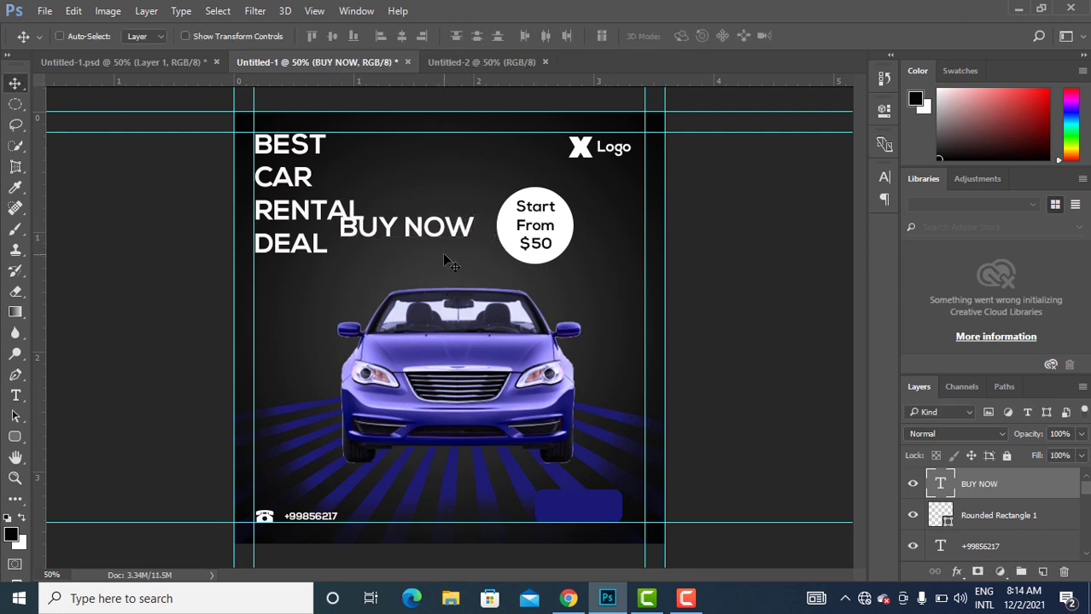
Scale the BUY NOW text to about 50% about its center and move it onto the blue rounded rectangle.
key("ctrl+t")
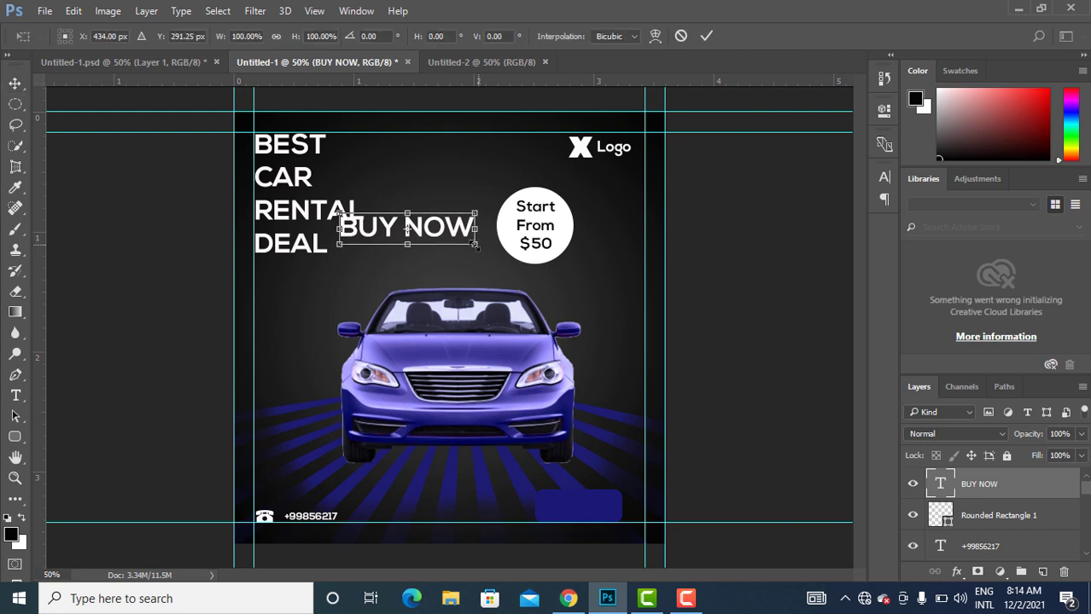
left_click_drag(475, 246, 443, 237)
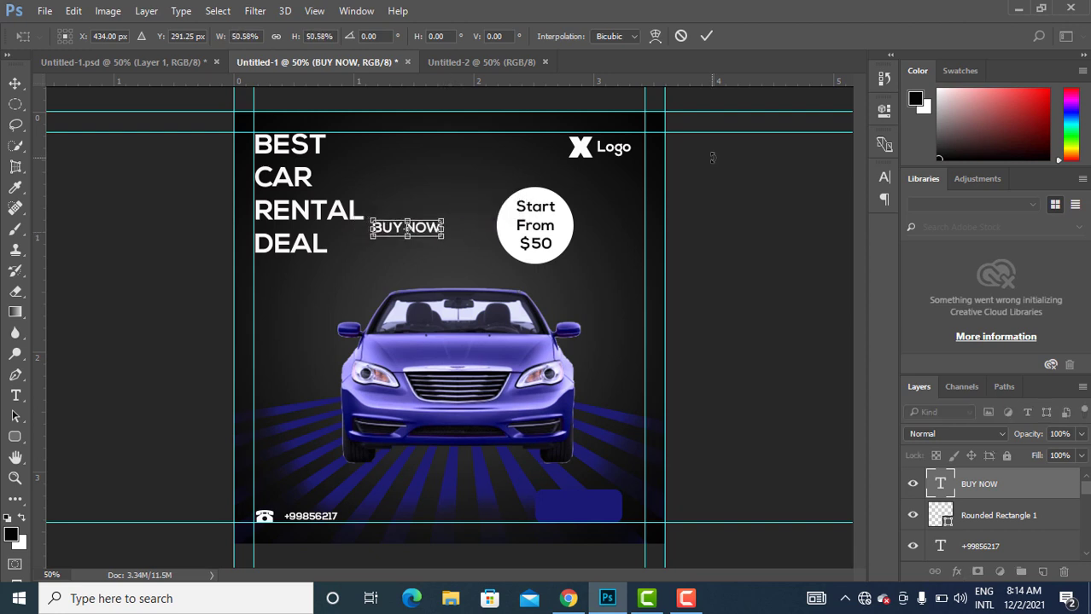
left_click(16, 83)
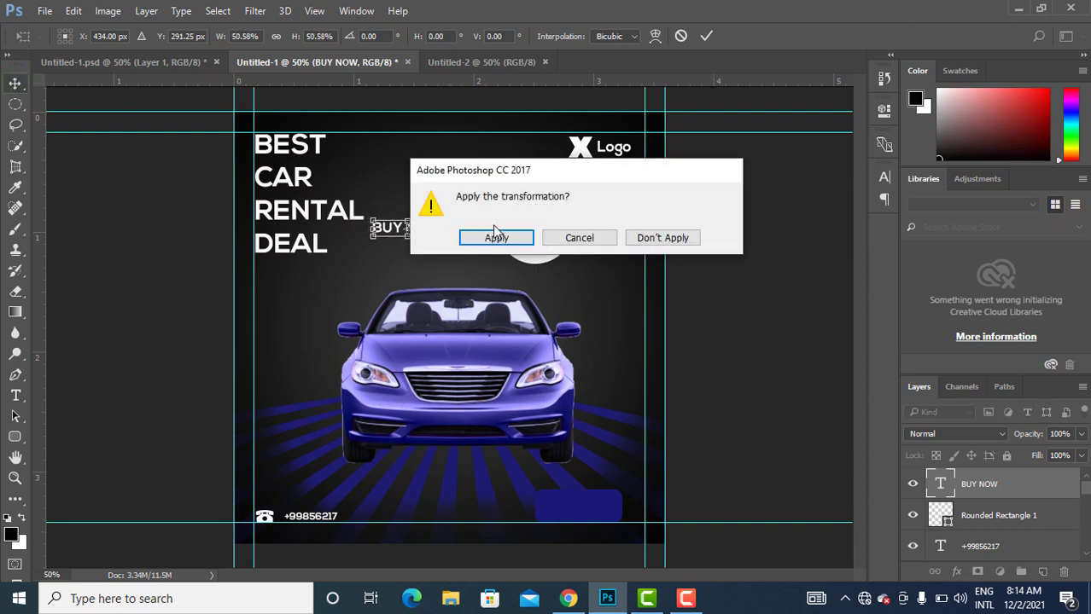
left_click(497, 238)
left_click_drag(431, 228, 606, 507)
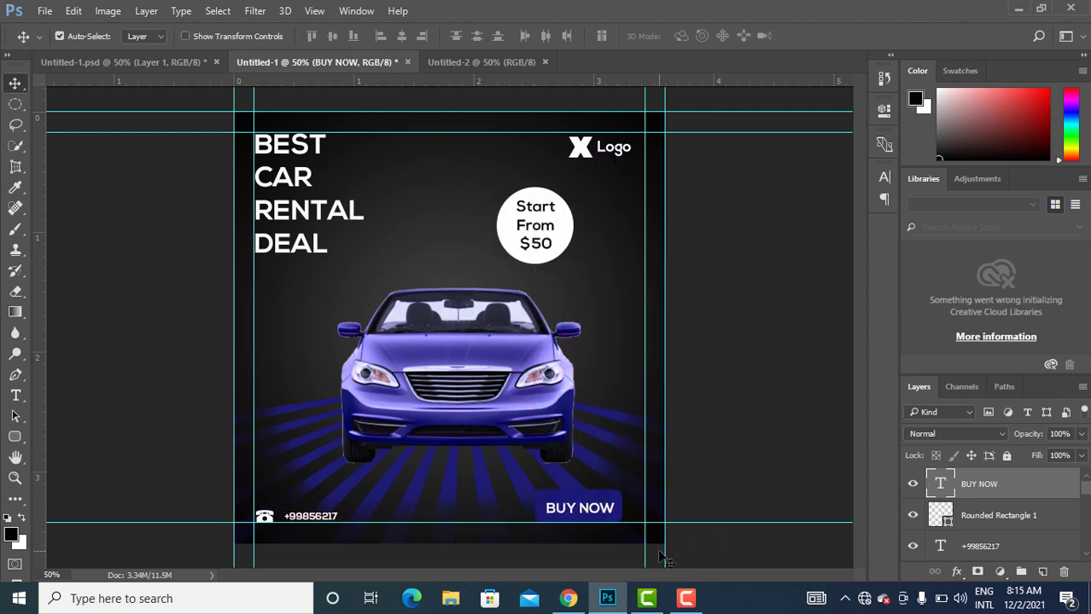
Shrink the blue rounded rectangle slightly about its center so it fits more closely around the BUY NOW text.
left_click(995, 518)
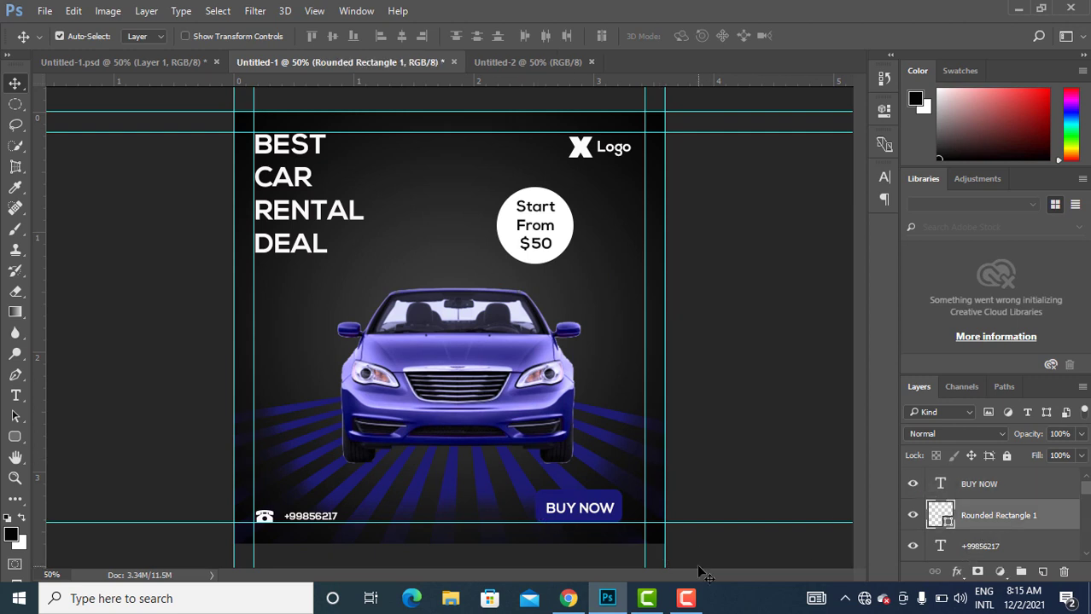
key("ctrl+t")
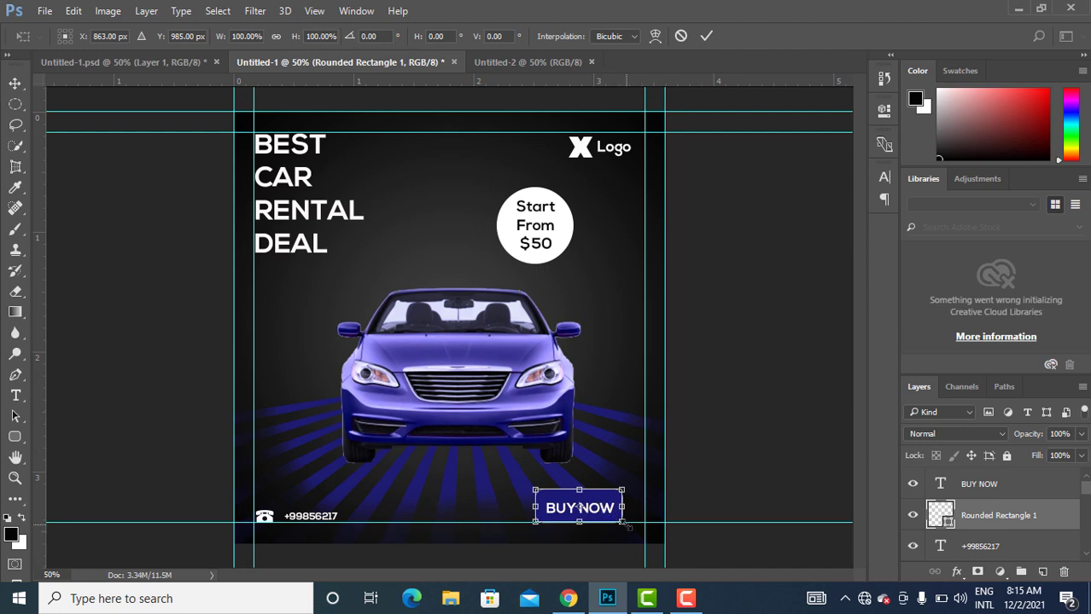
mouse_move(624, 523)
left_mouse_down()
mouse_move(598, 518)
mouse_move(618, 520)
left_mouse_up()
left_click(706, 35)
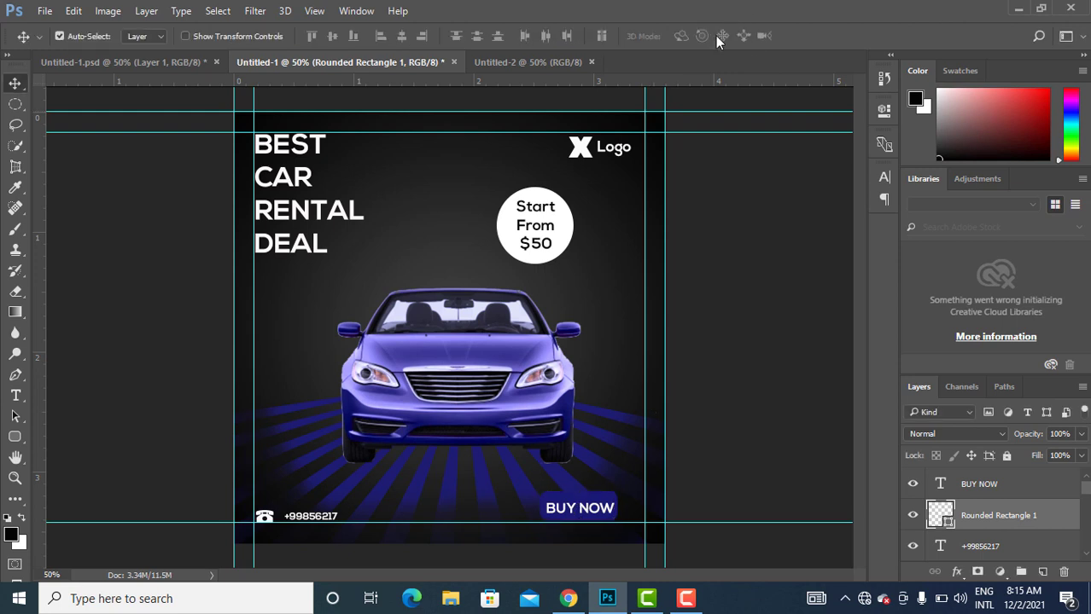
Align the BUY NOW text and the blue rounded rectangle on their vertical centers.
left_click(983, 493, "shift")
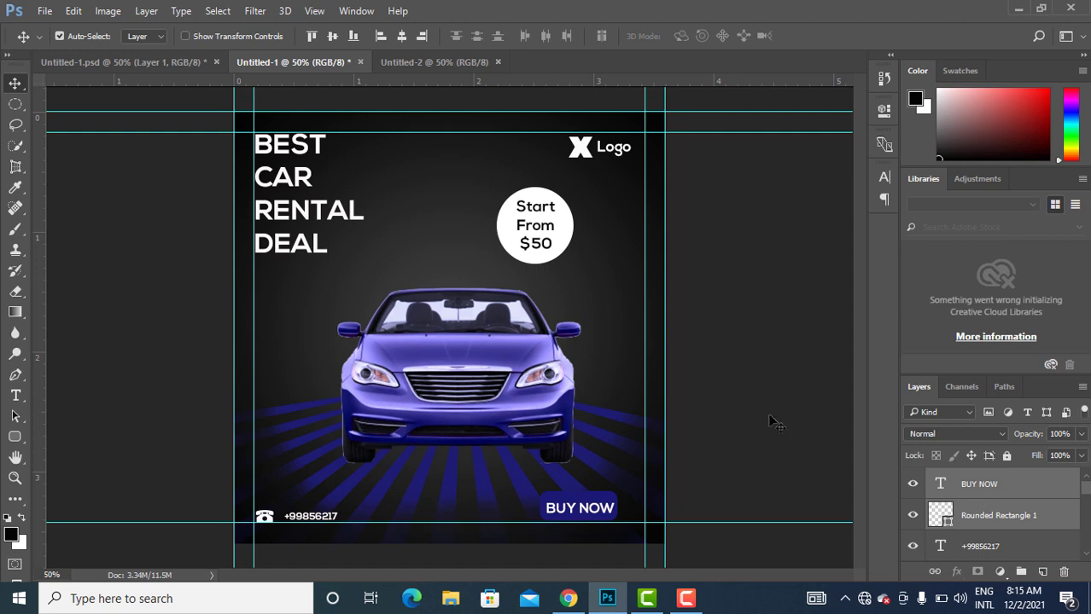
left_click(332, 36)
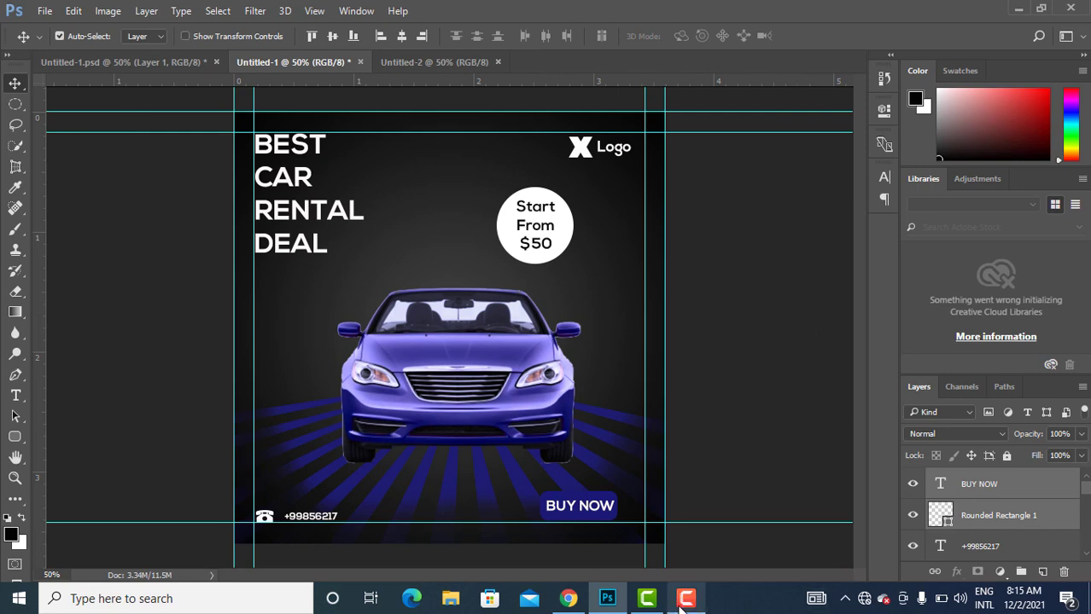
mouse_move(683, 606)
left_click(708, 554)
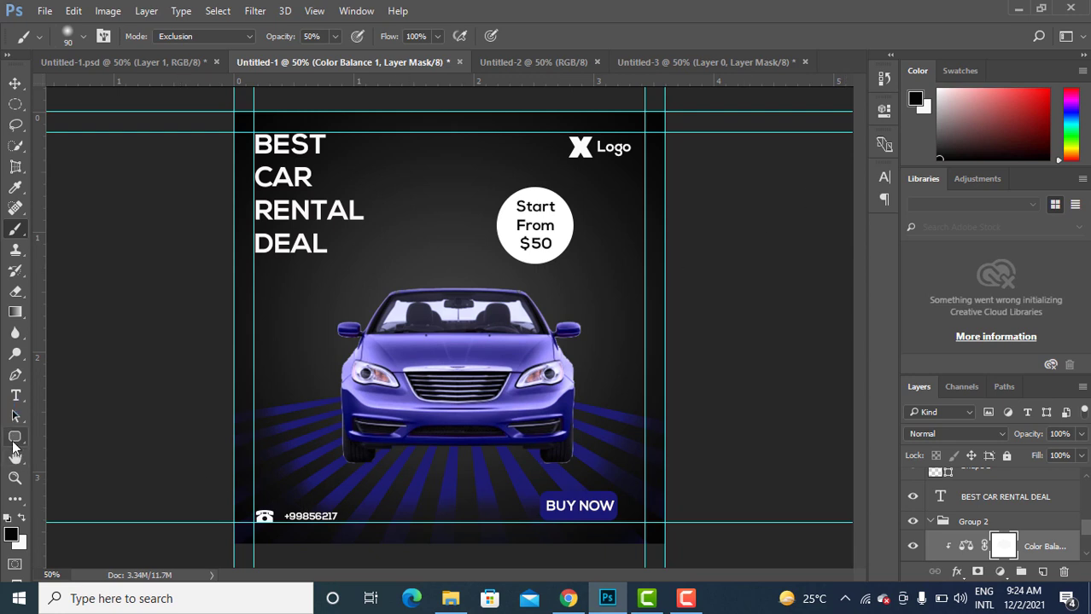
Draw a globe custom shape, 48 by 48 px, between the phone number and the BUY NOW button.
mouse_move(14, 445)
left_mouse_down()
mouse_move(67, 447)
mouse_move(102, 513)
left_mouse_up()
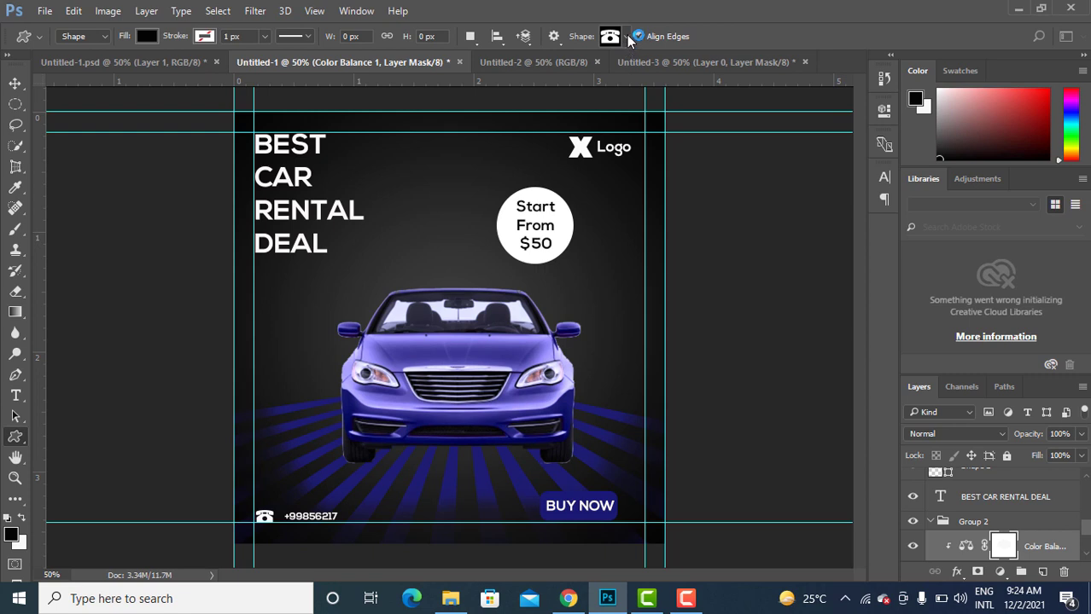
left_click(626, 36)
scroll(594, 127, "down", 4)
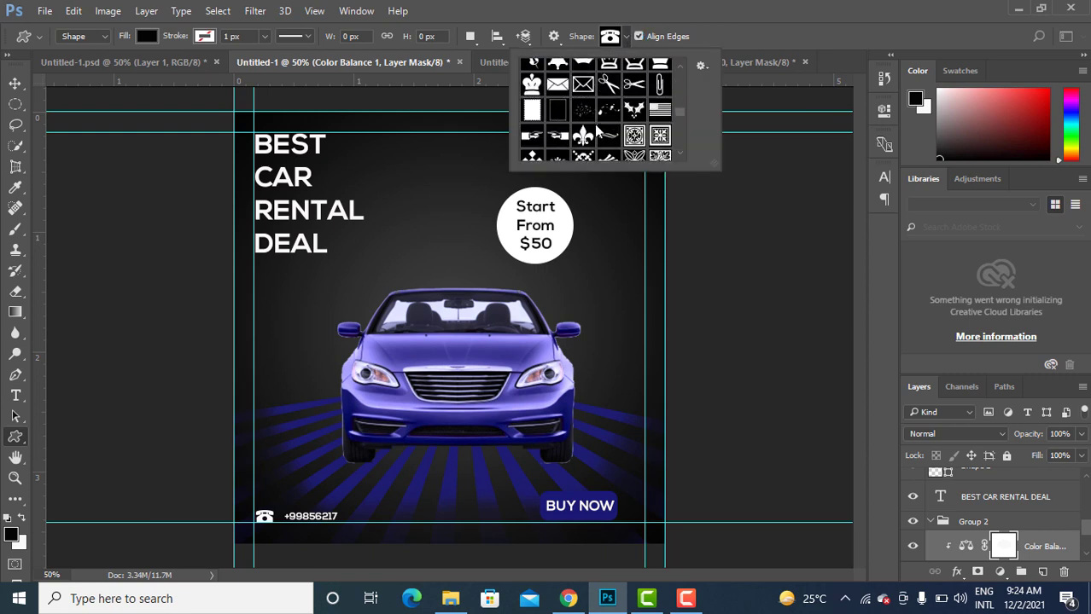
scroll(595, 125, "down", 6)
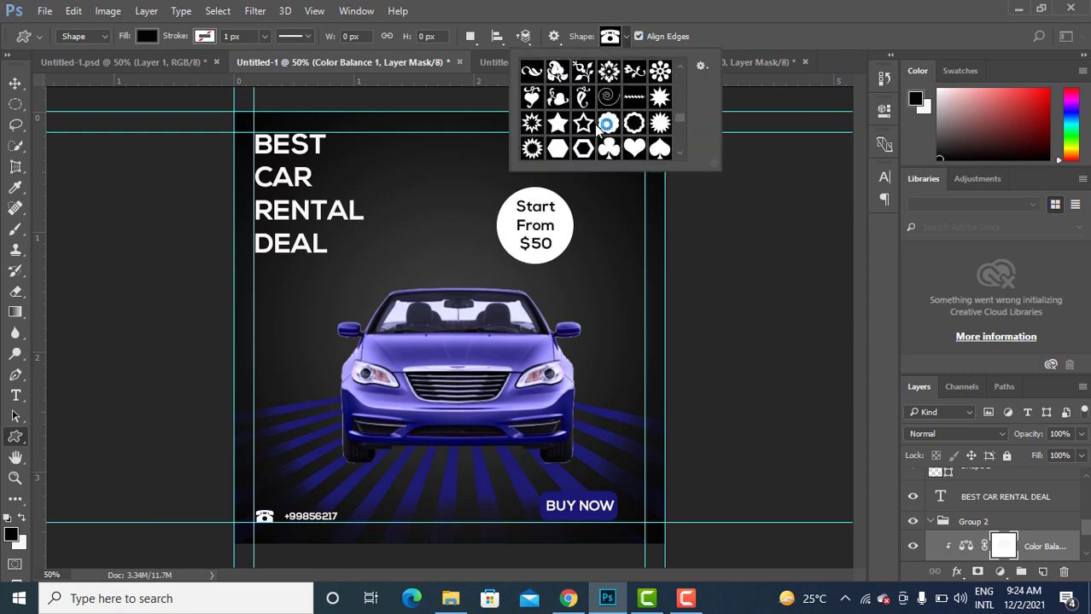
scroll(602, 126, "down", 6)
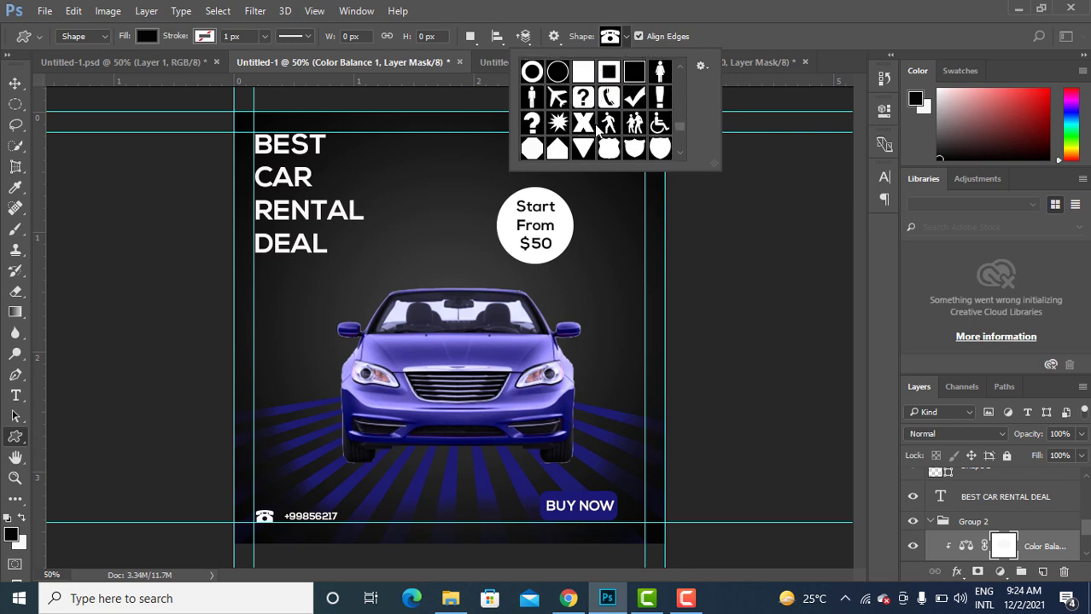
scroll(600, 130, "down", 1)
scroll(597, 130, "down", 1)
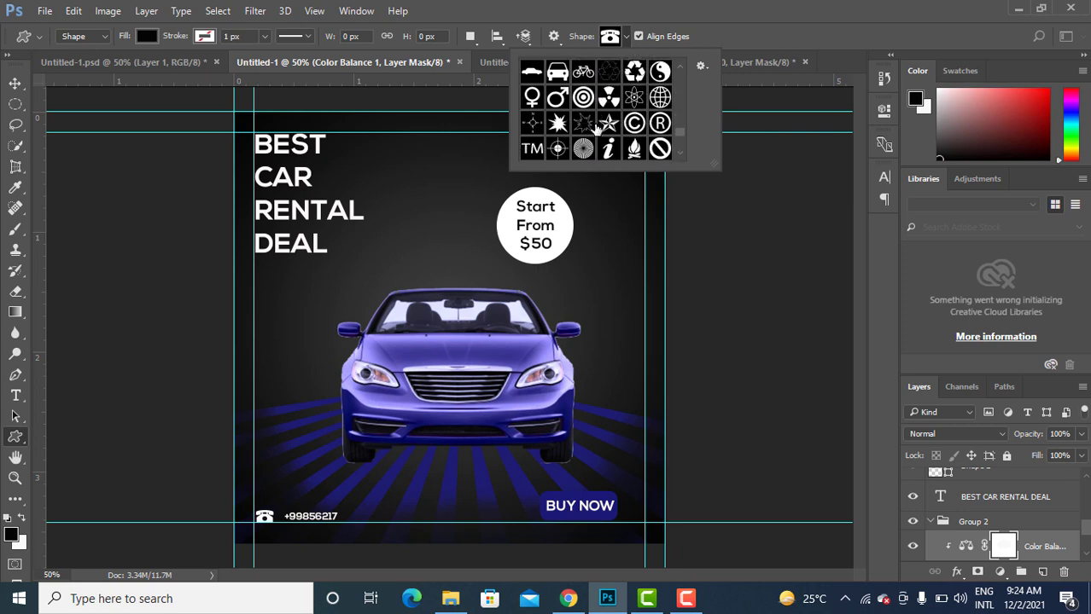
scroll(598, 132, "down", 1)
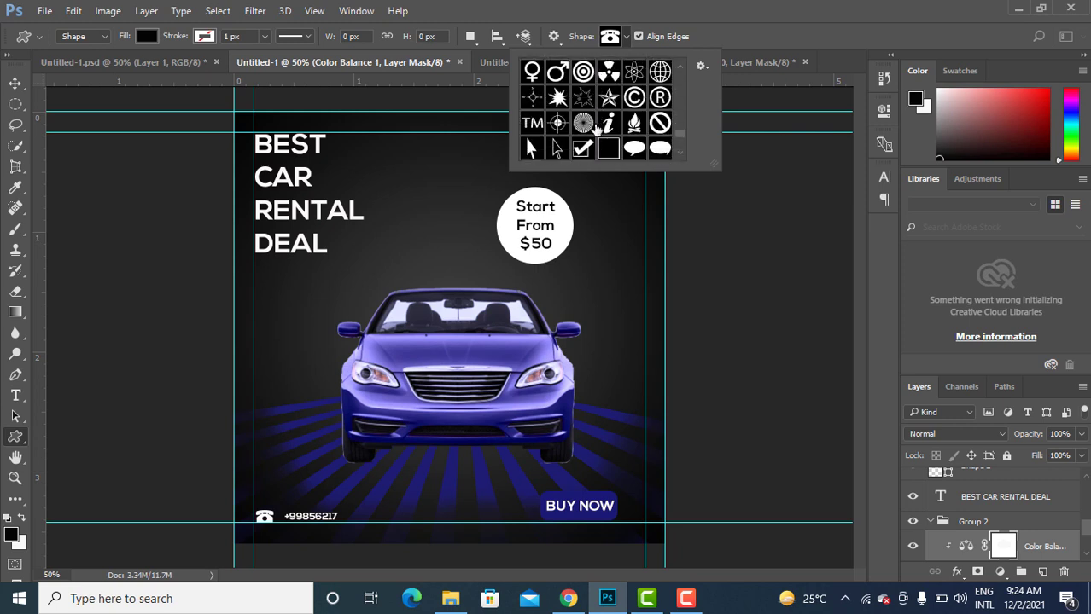
scroll(598, 132, "up", 1)
left_click(661, 87)
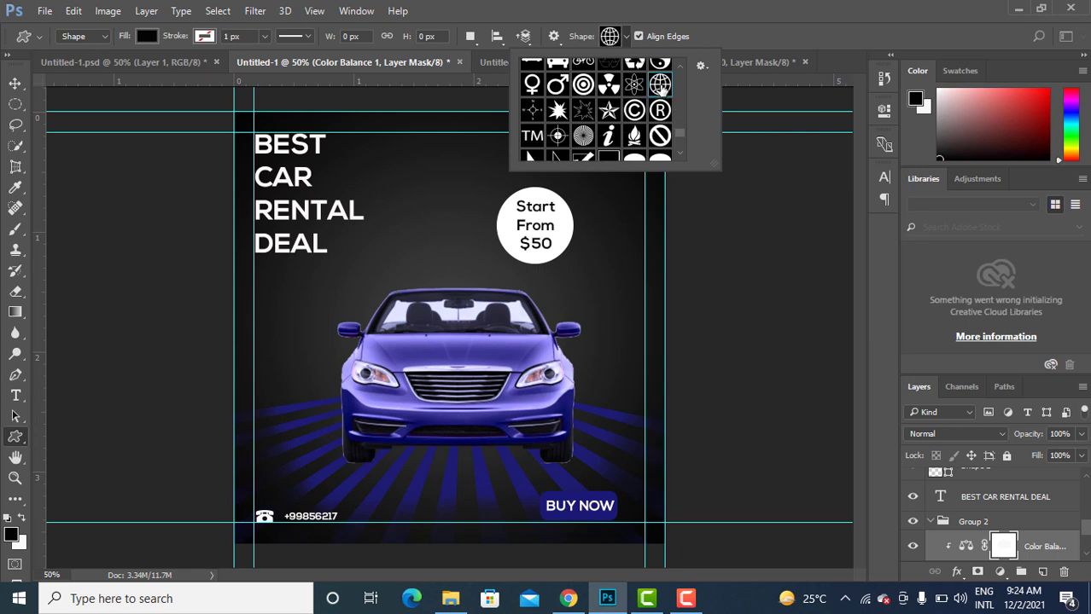
left_click(396, 512)
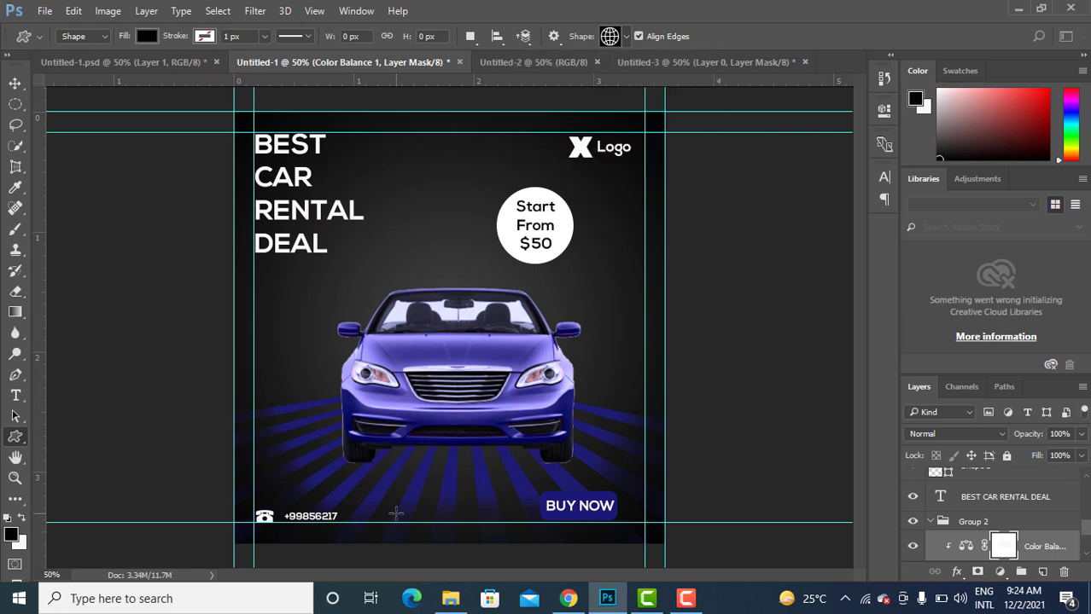
left_click_drag(395, 514, 406, 523)
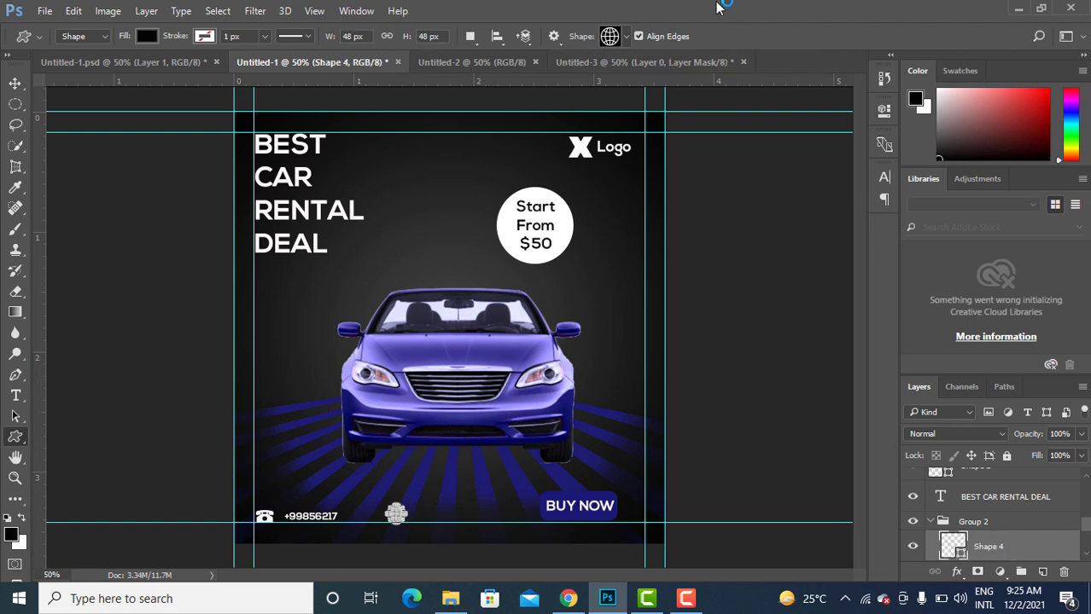
Change the fill color of the globe shape to near-white, fbfafa.
double_click(953, 546)
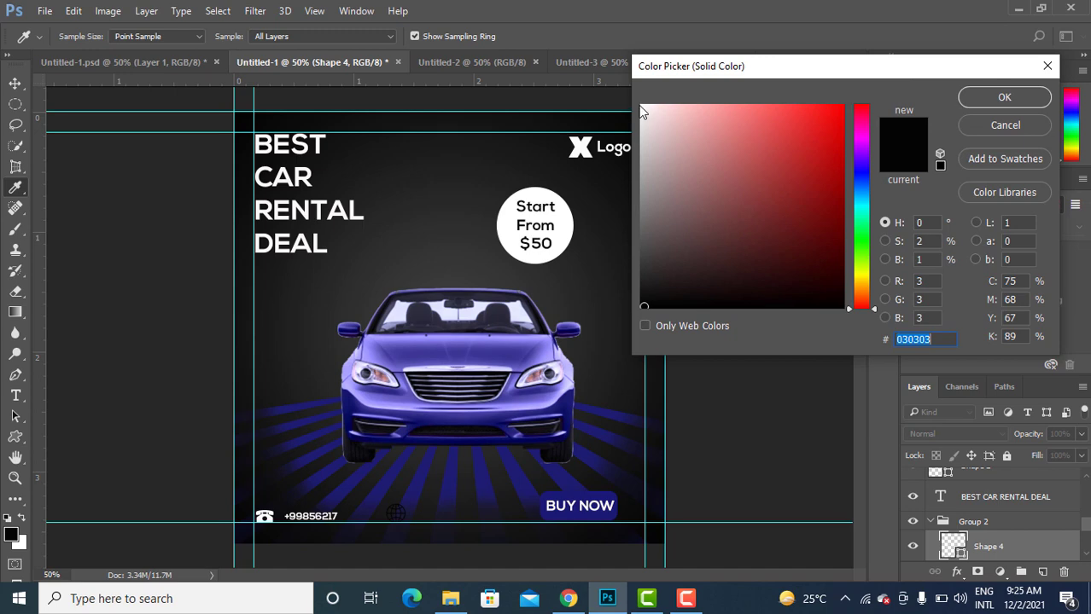
left_click(642, 108)
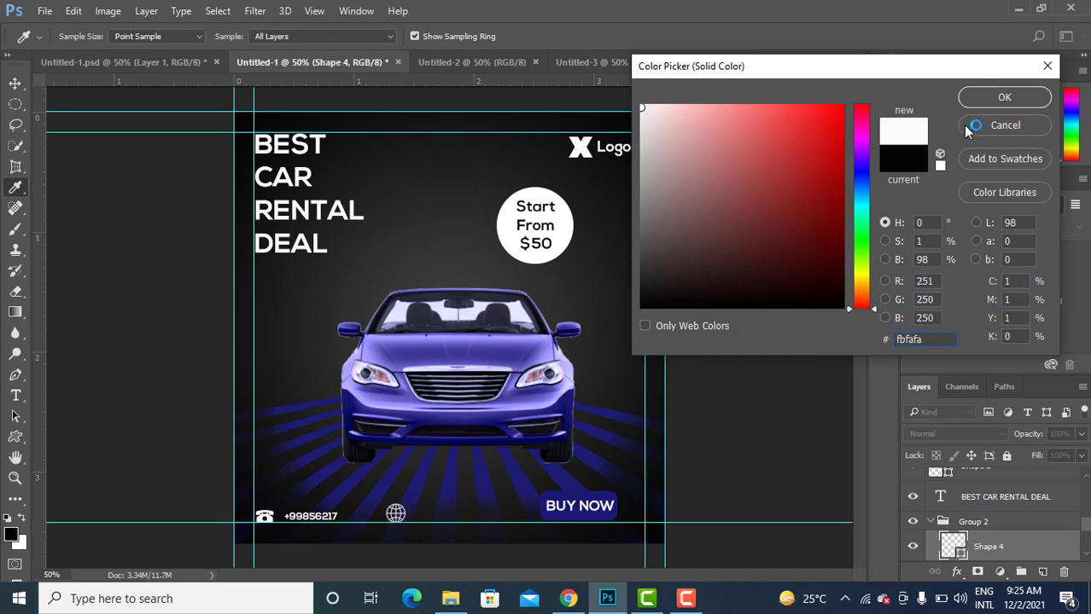
left_click(1007, 99)
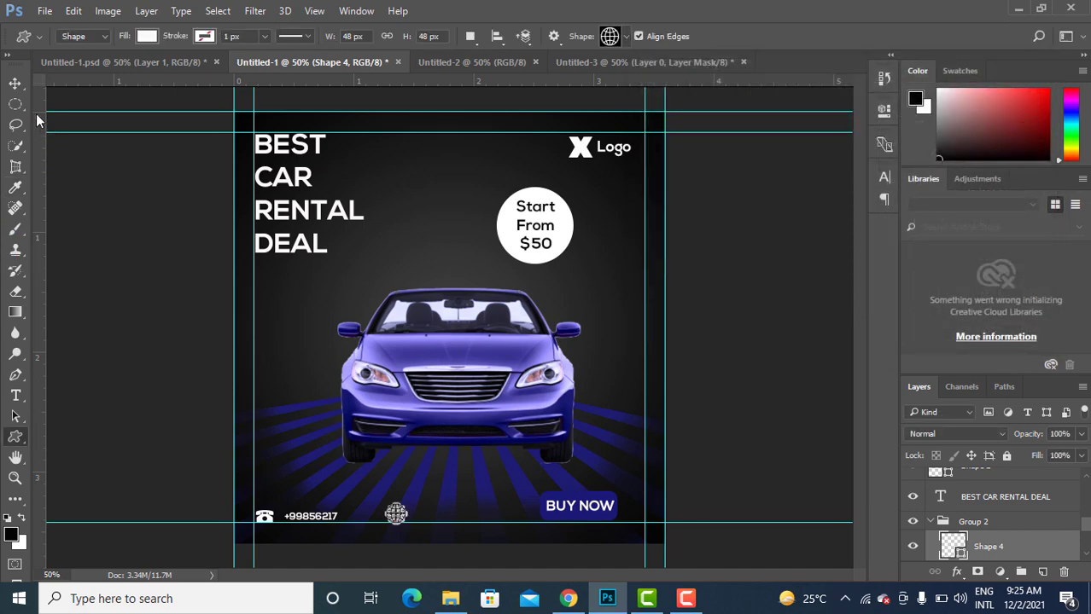
left_click(16, 395)
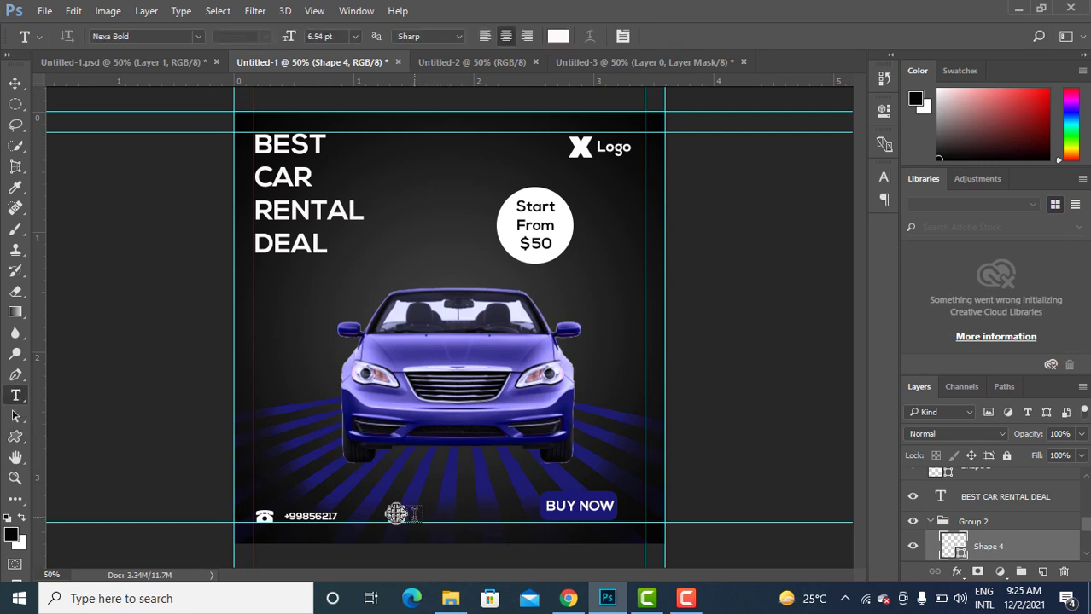
left_click(413, 514)
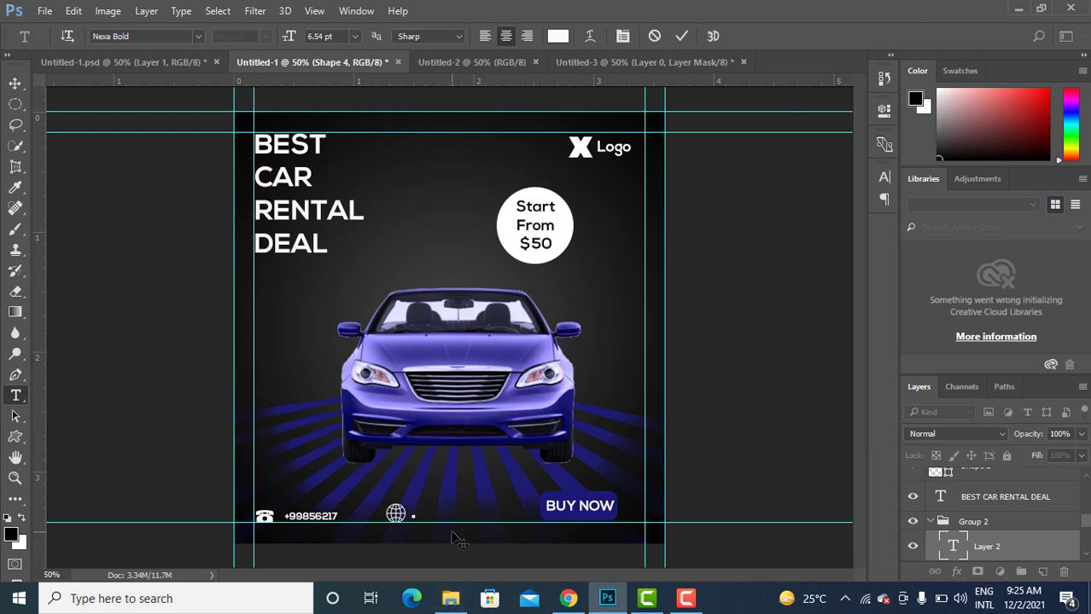
type("WWW")
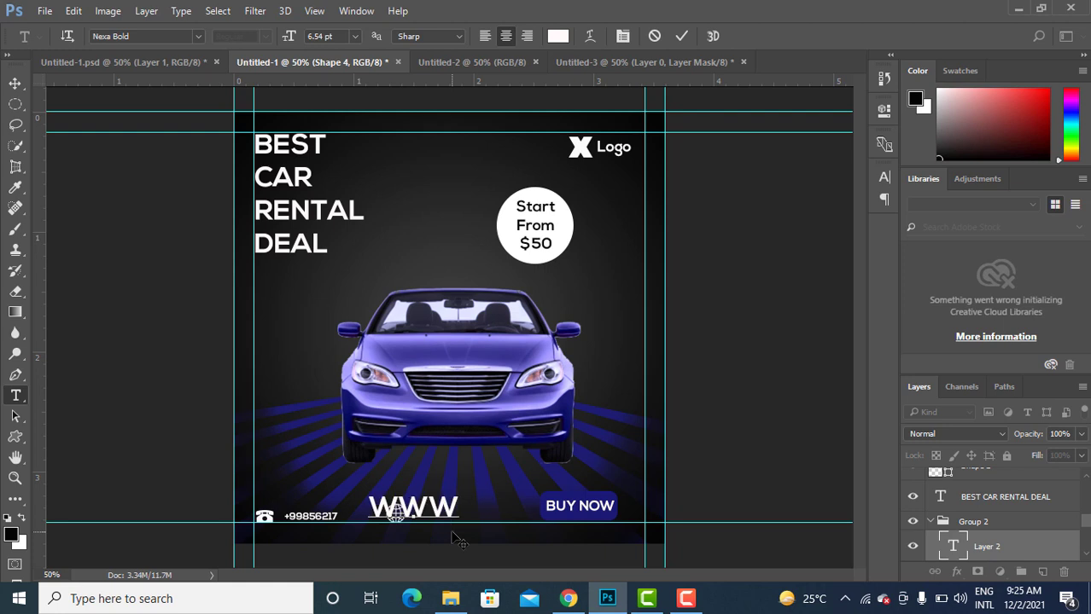
type(".Y")
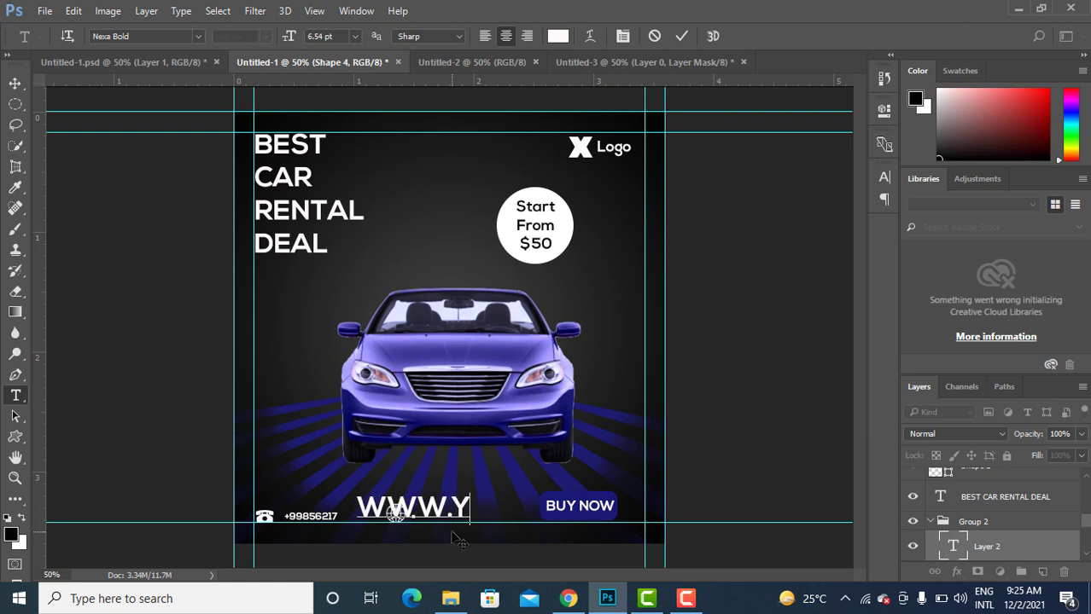
type("OUTUBE")
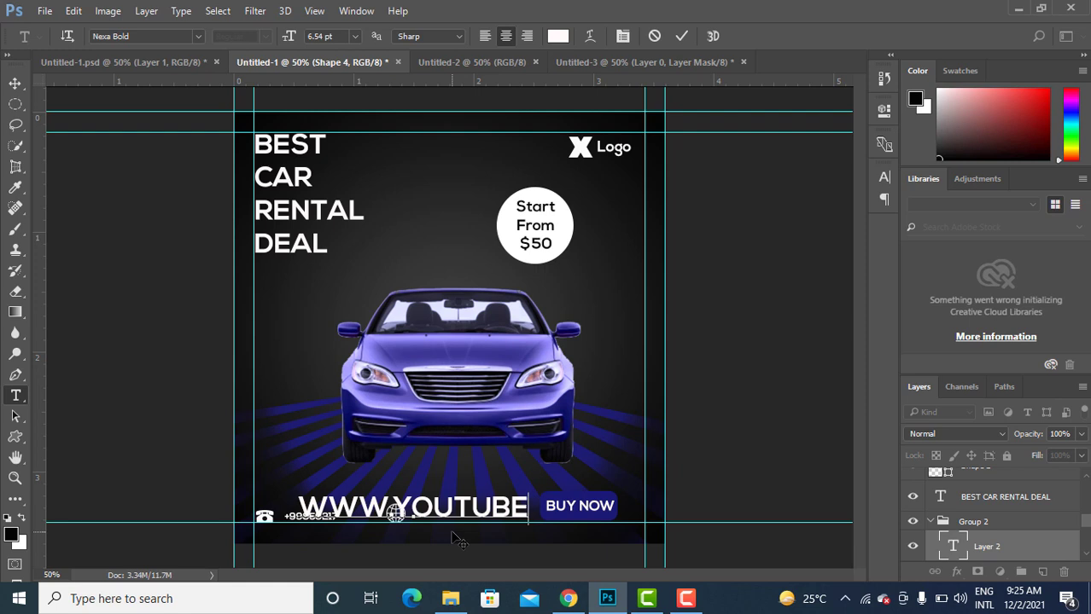
key("BackSpace")
key("BackSpace")
key("BackSpace")
key("BackSpace")
key("BackSpace")
key("BackSpace")
key("BackSpace")
key("BackSpace")
key("BackSpace")
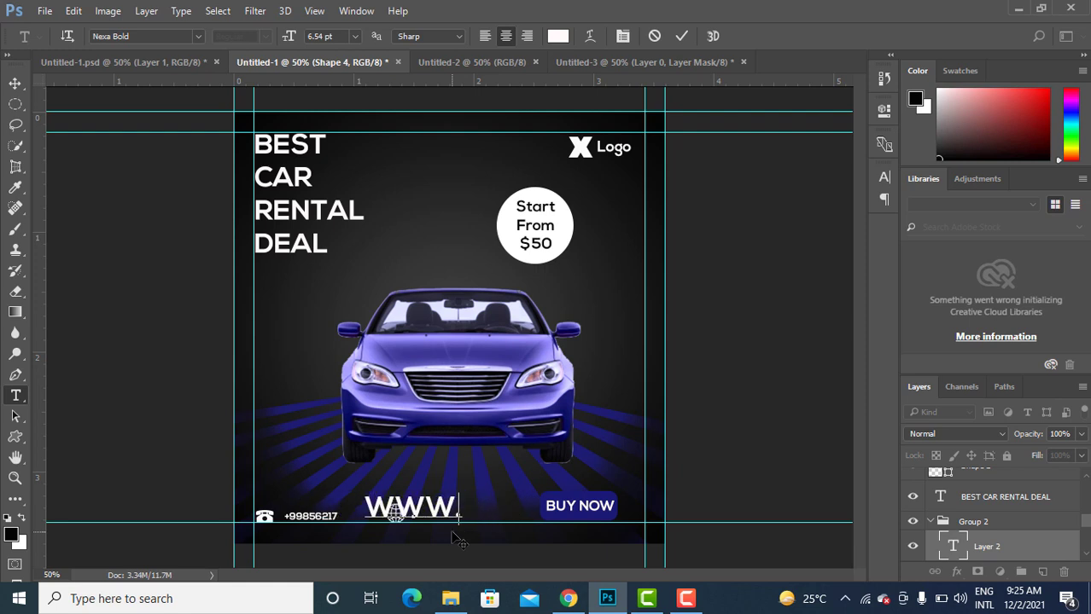
key("BackSpace")
key("BackSpace")
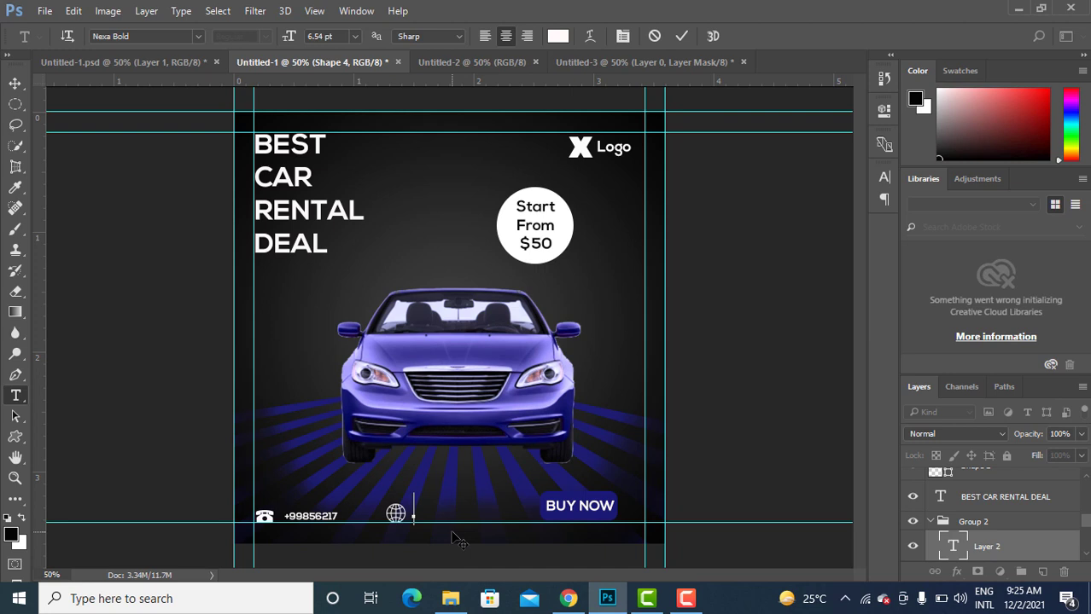
type("WW")
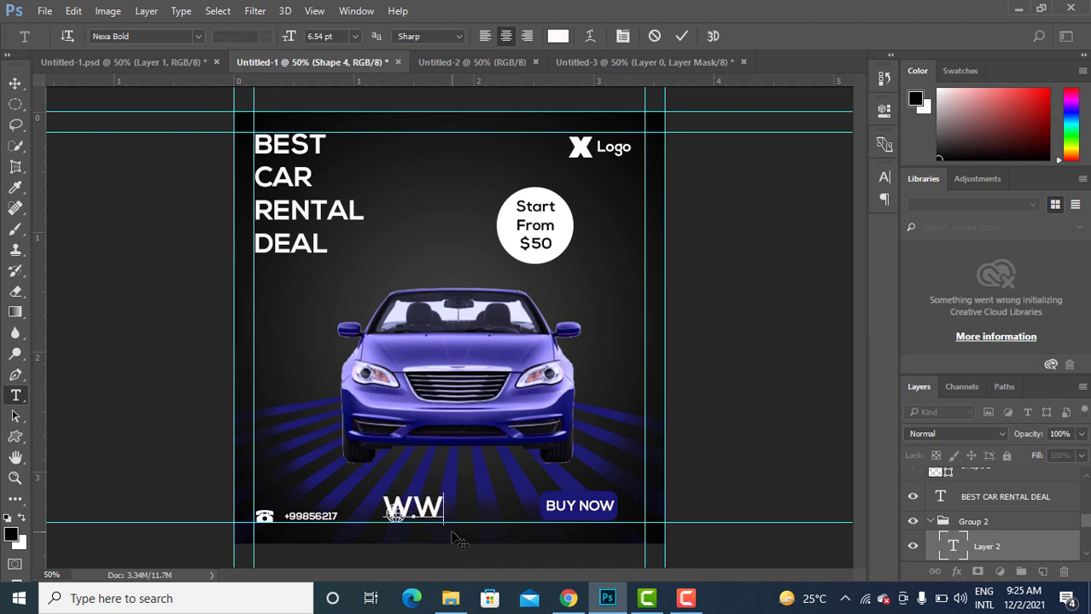
type("W")
type(".Y")
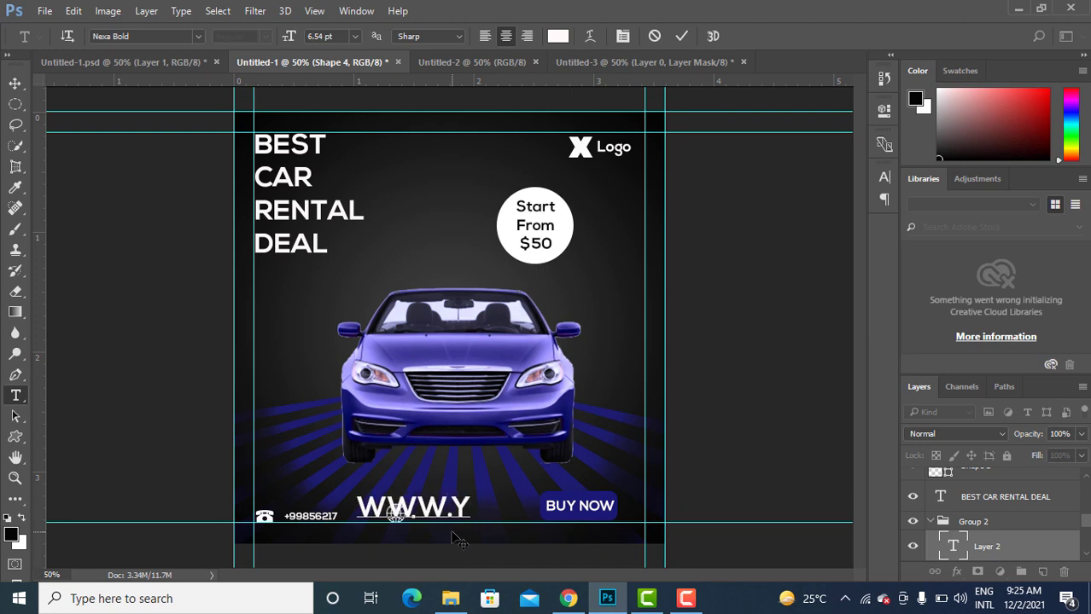
type("OUTUBE")
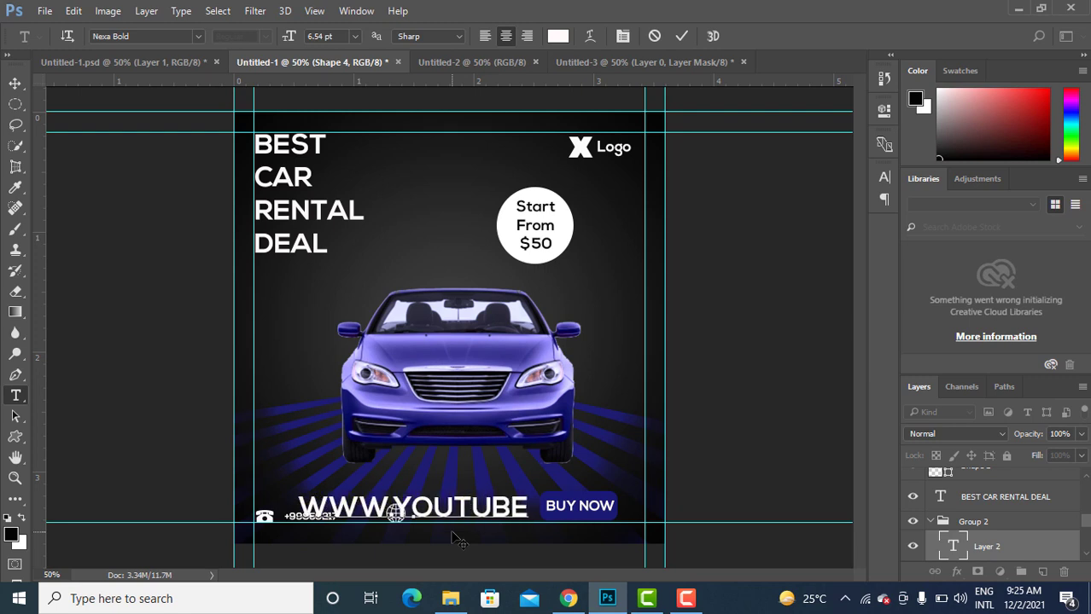
key("BackSpace")
key("BackSpace")
key("BackSpace")
key("BackSpace")
key("BackSpace")
key("BackSpace")
key("BackSpace")
key("BackSpace")
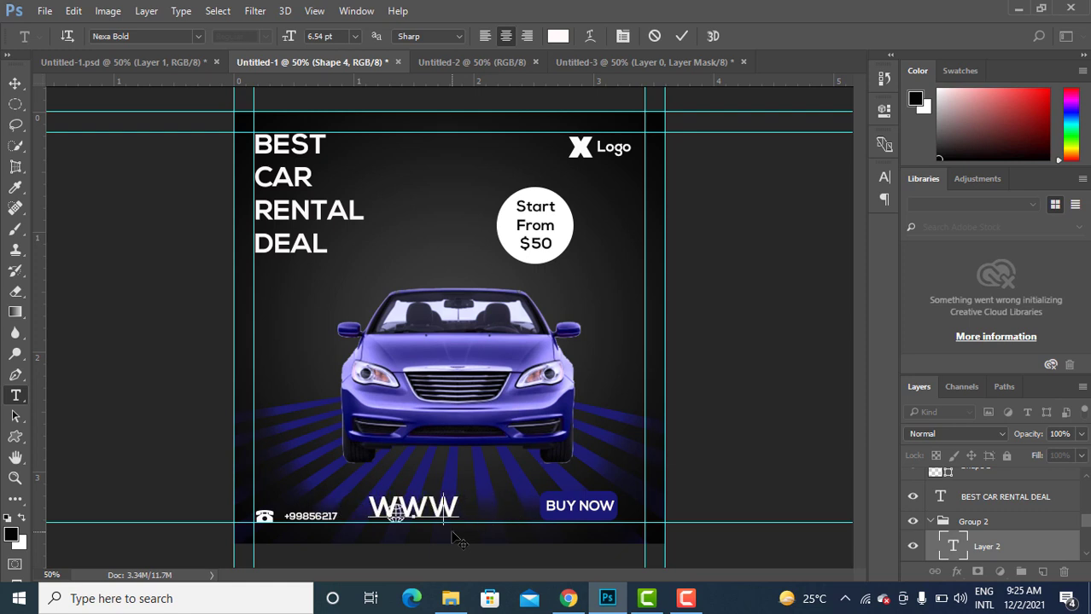
key("BackSpace")
key("BackSpace")
key("BackSpace")
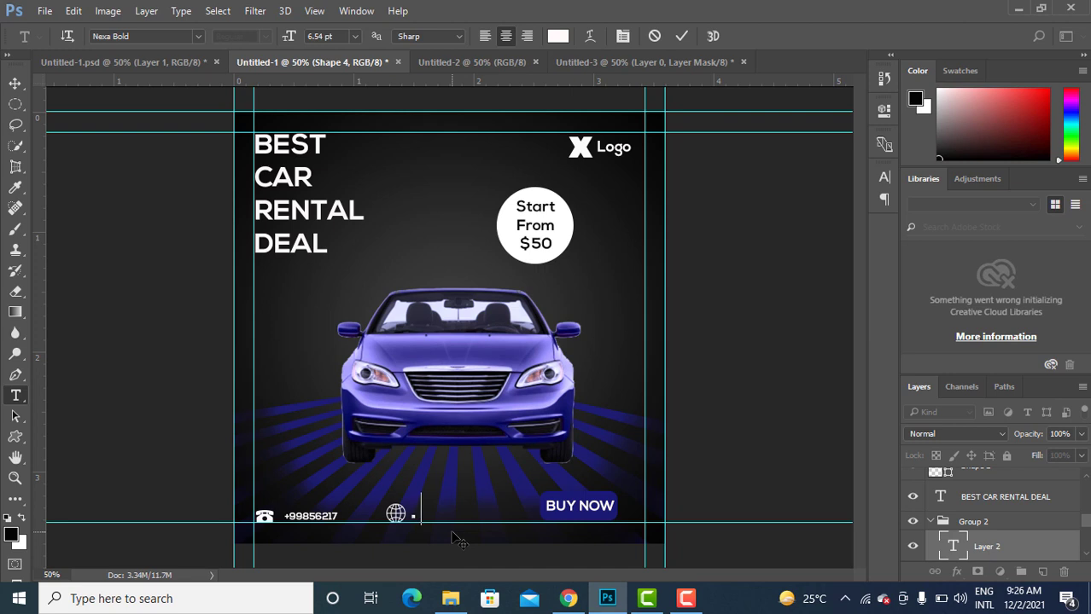
type("VWW")
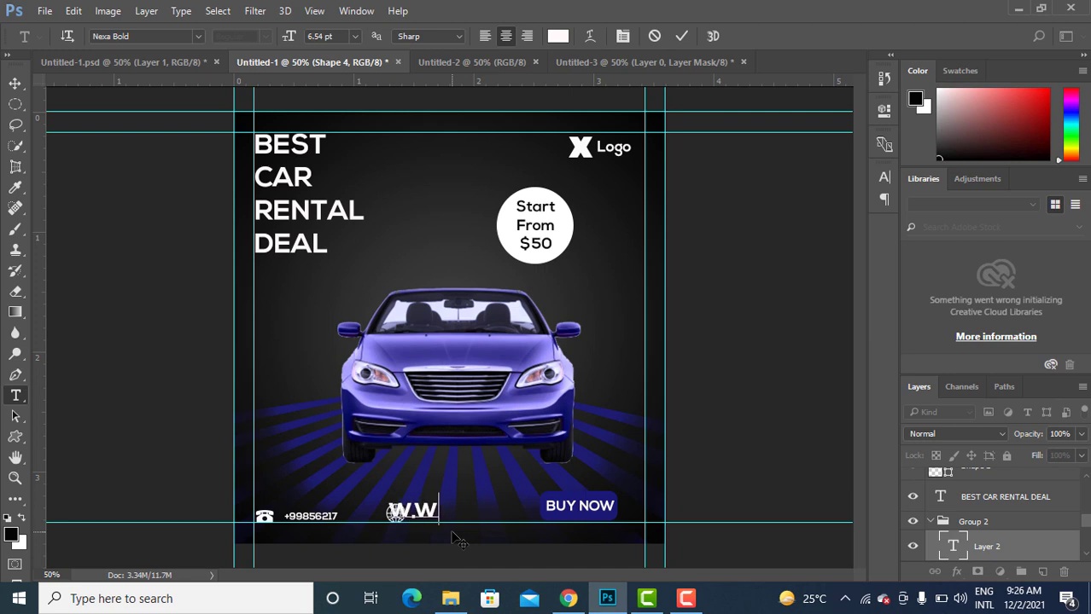
type(".w")
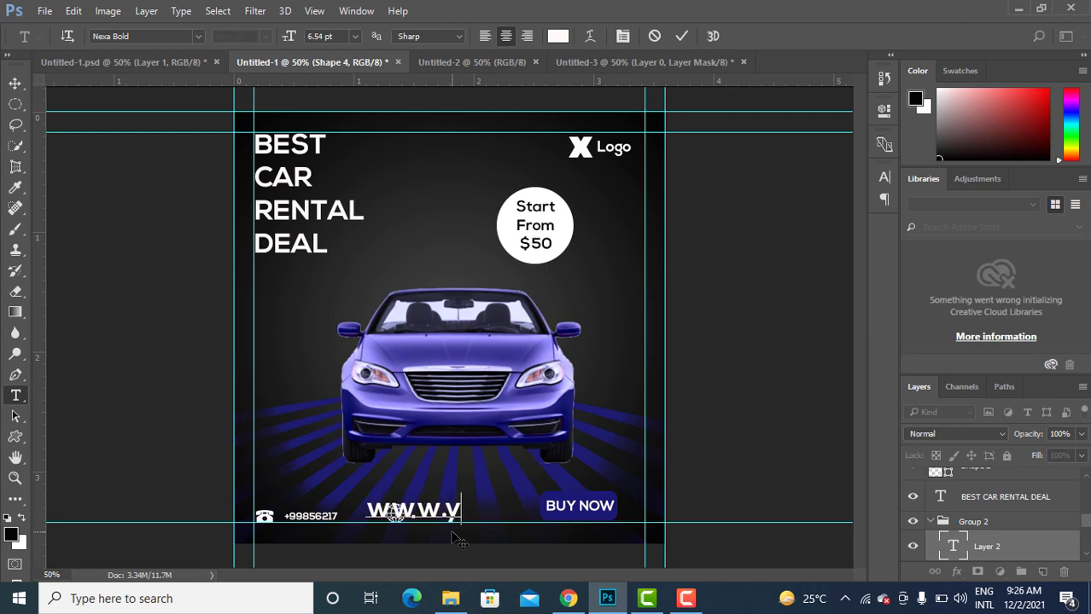
type("OUtube")
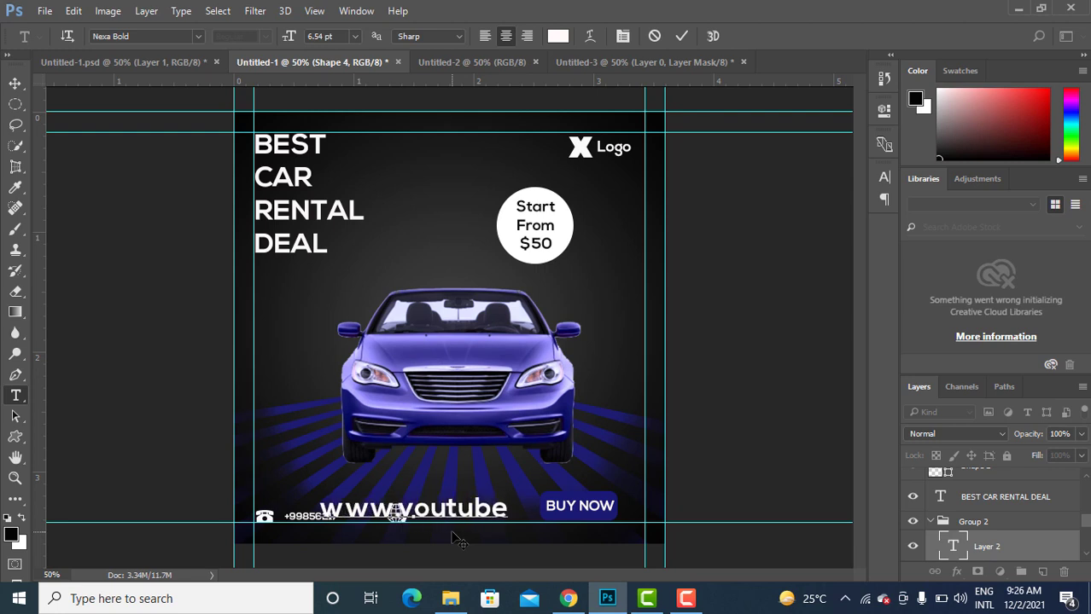
type(".v")
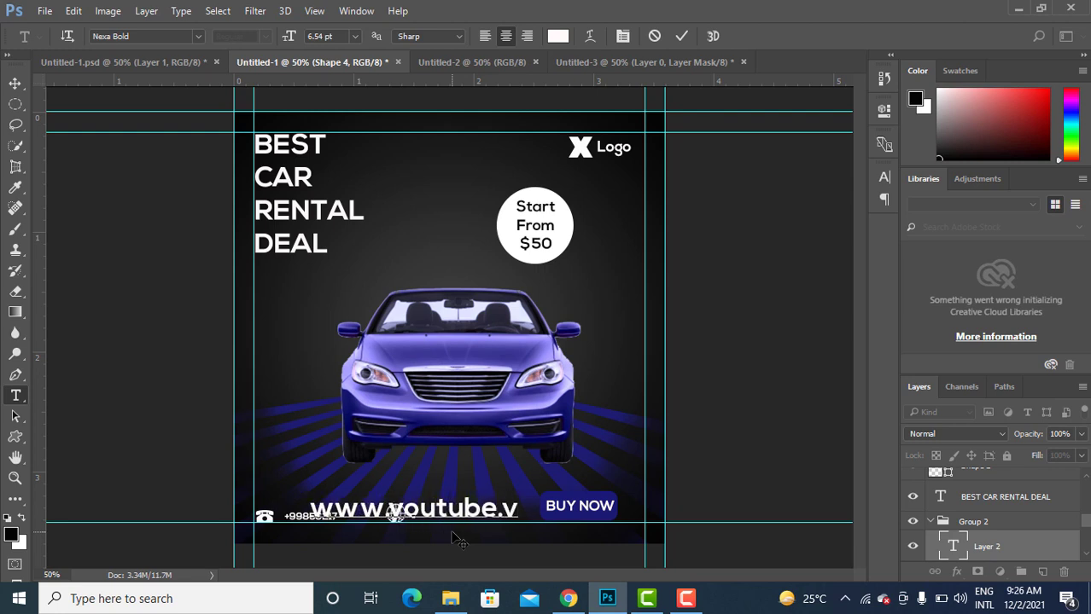
key("BackSpace")
type("com")
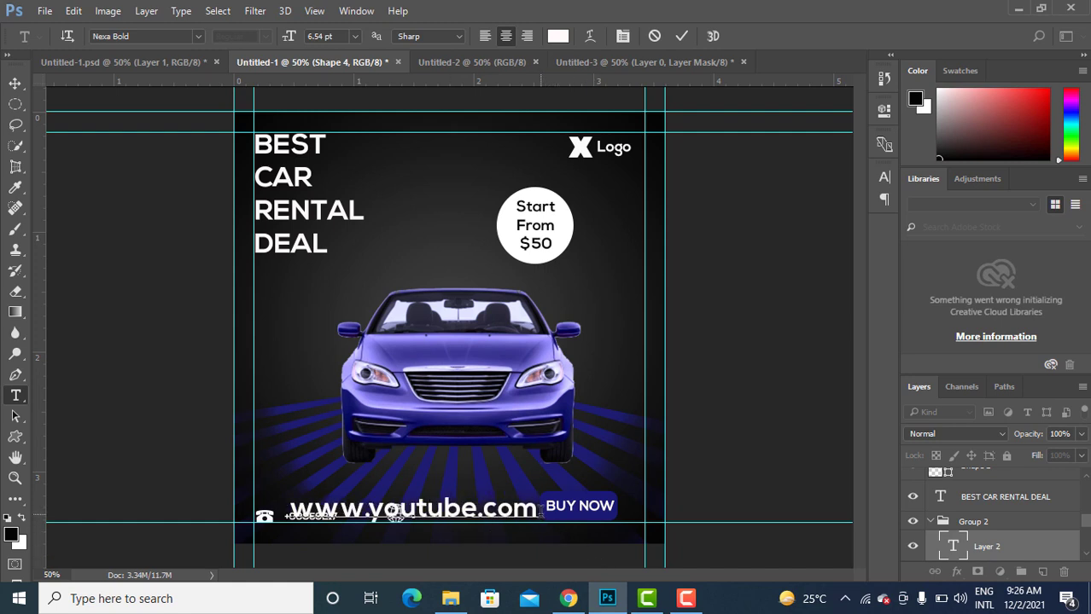
left_click_drag(534, 513, 408, 515)
left_click(338, 515)
left_click(15, 83)
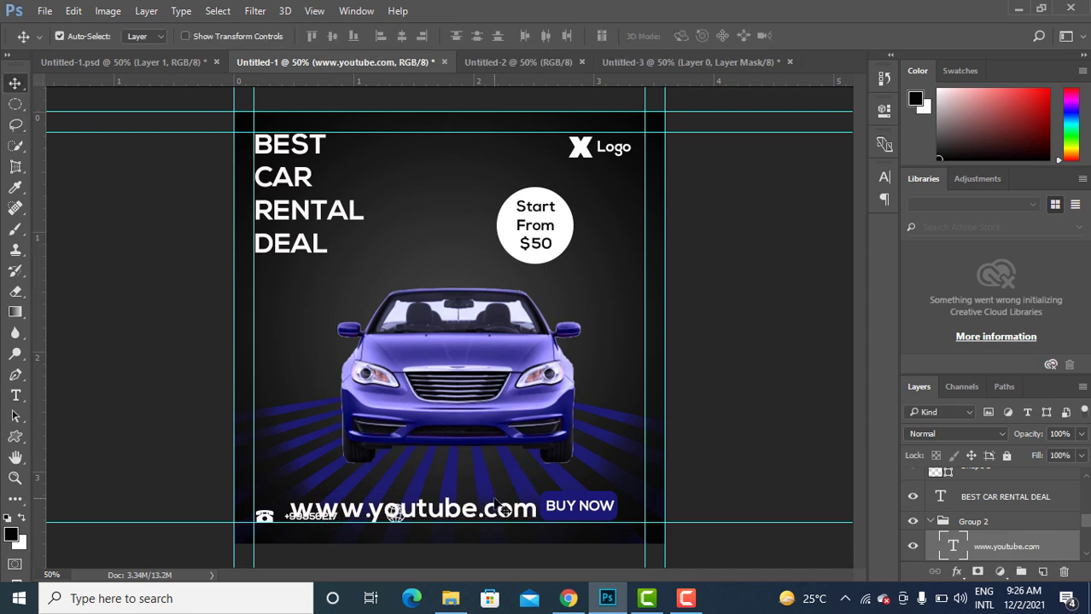
key("ctrl")
key("ctrl+t")
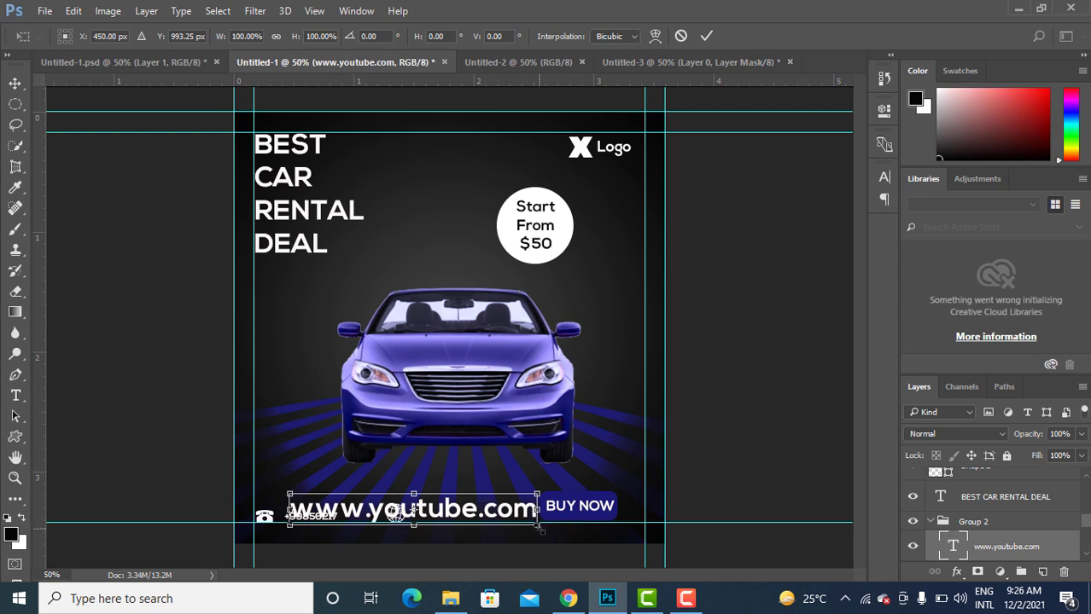
left_click_drag(540, 530, 475, 519)
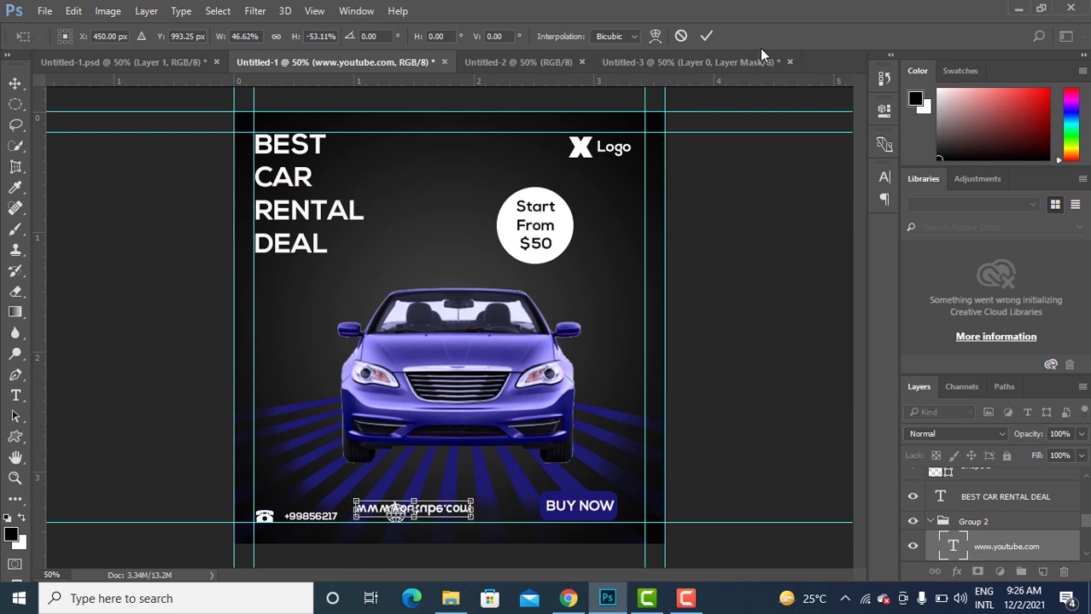
left_click(705, 38)
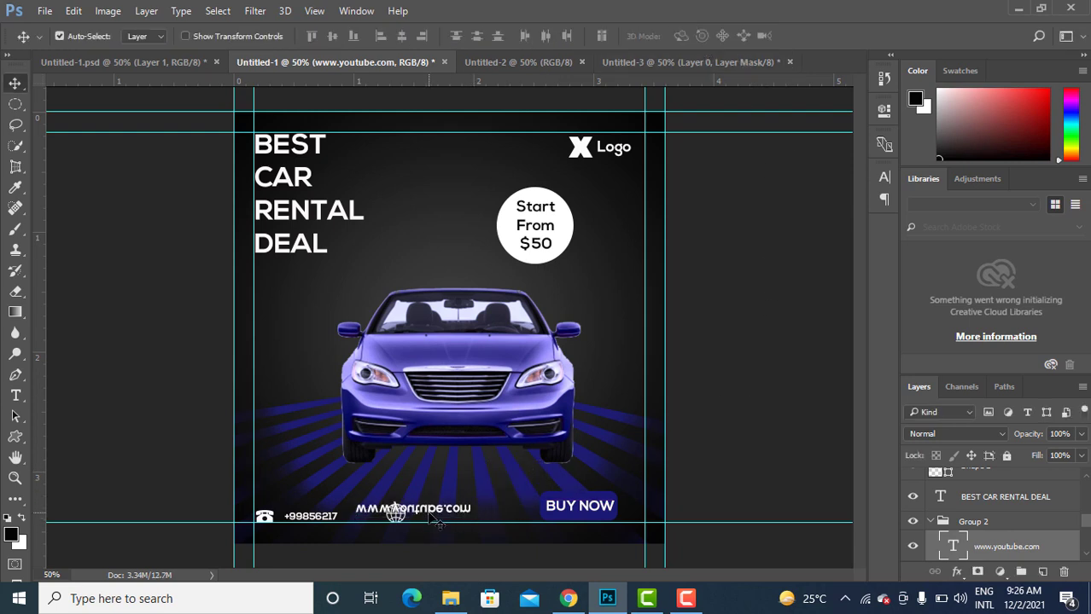
left_click_drag(435, 521, 483, 500)
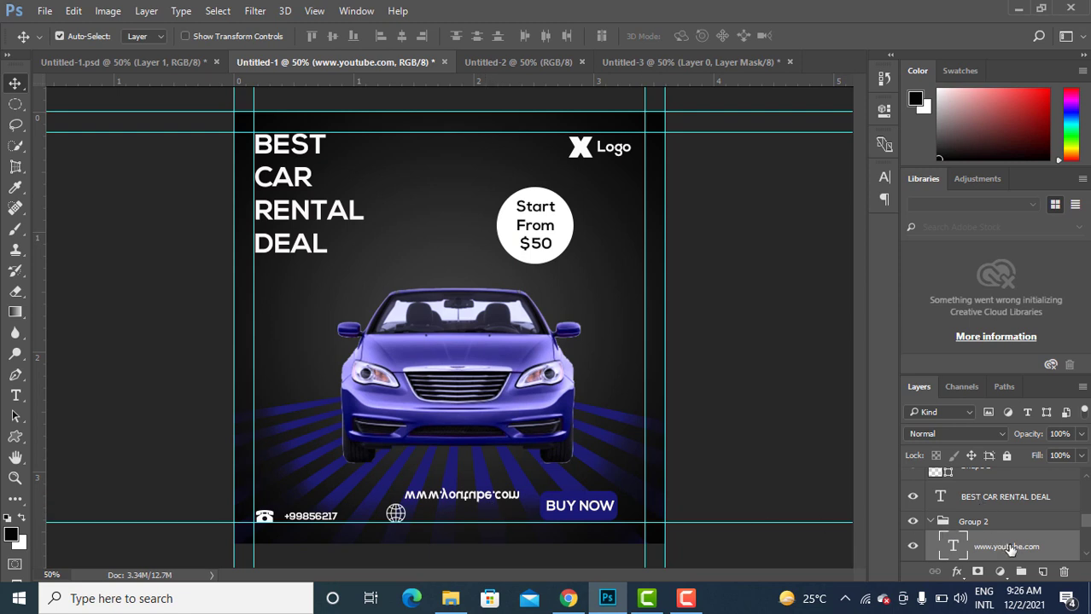
left_click(1063, 572)
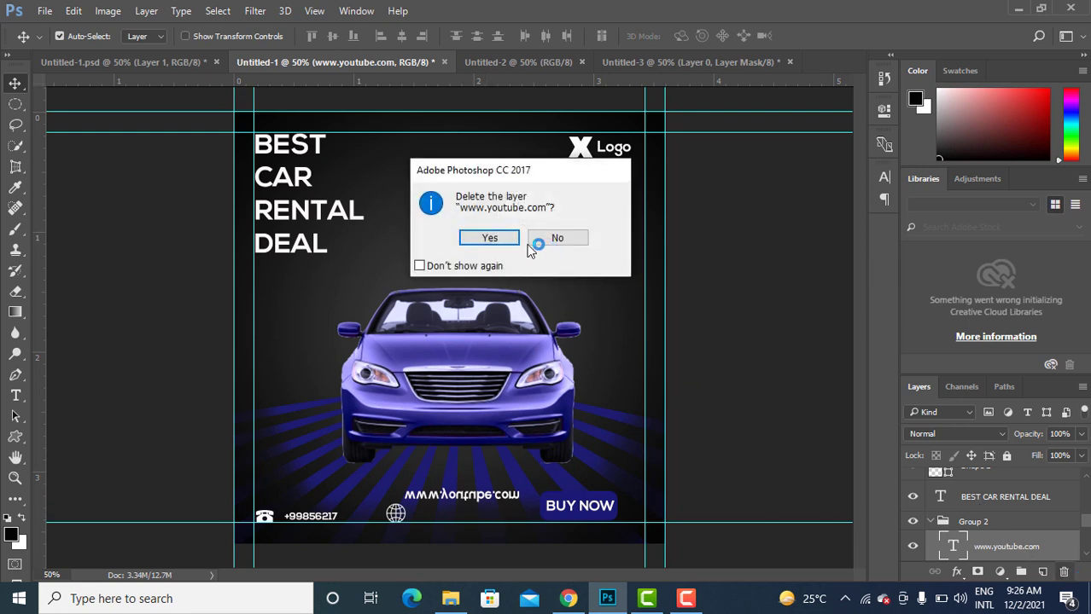
left_click(501, 240)
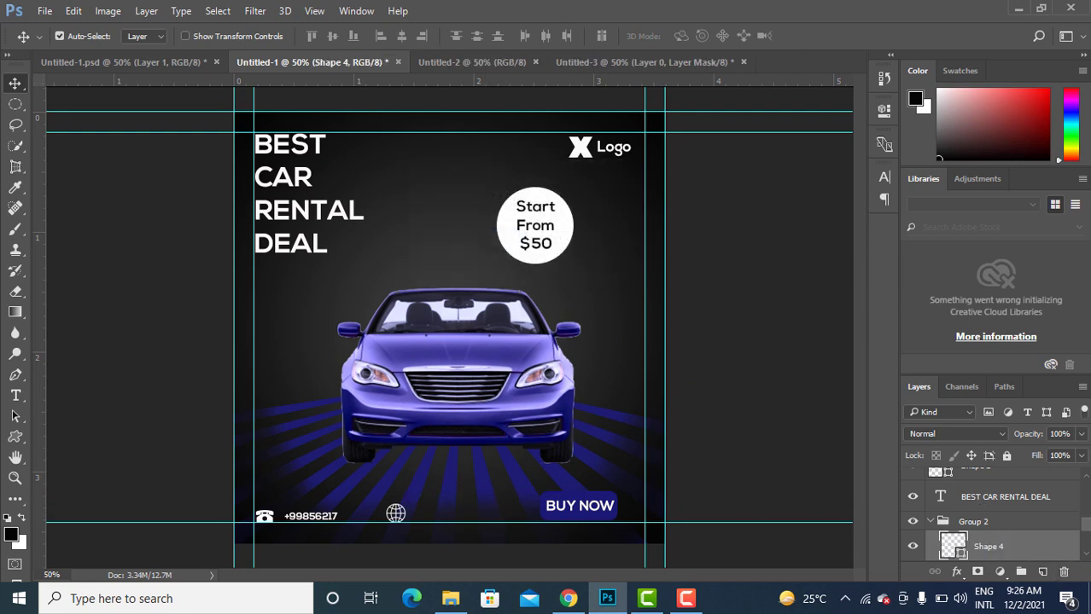
left_click(932, 525)
scroll(1015, 530, "up", 5)
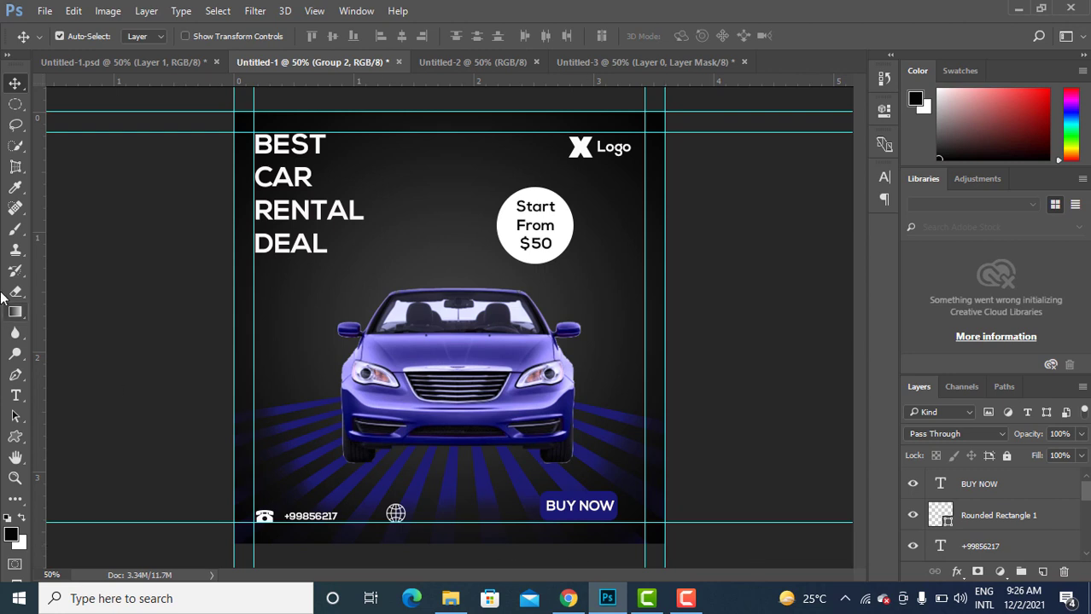
left_click(16, 395)
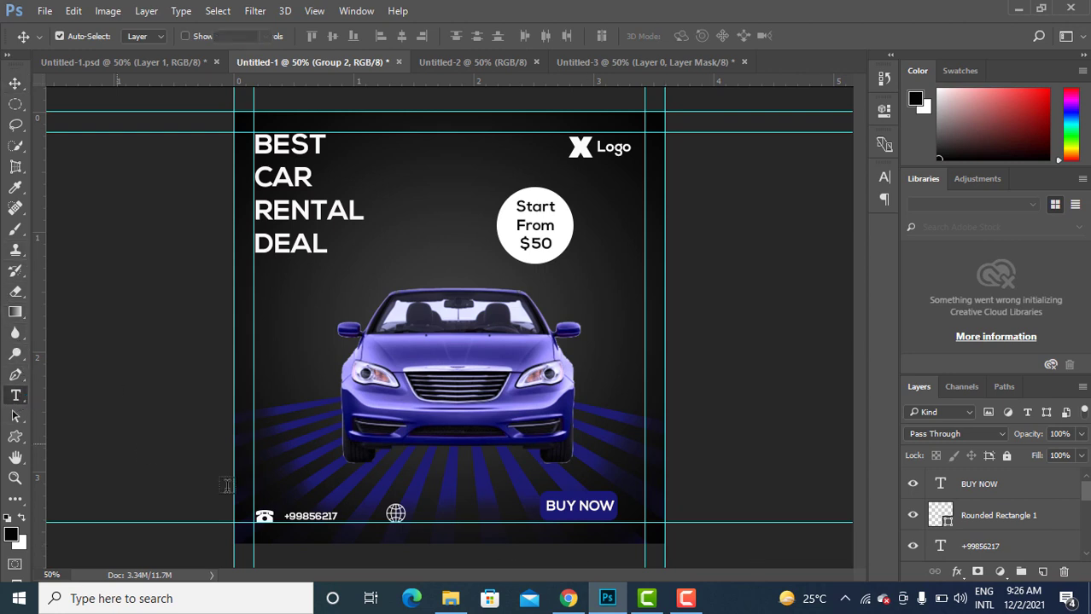
left_click(423, 518)
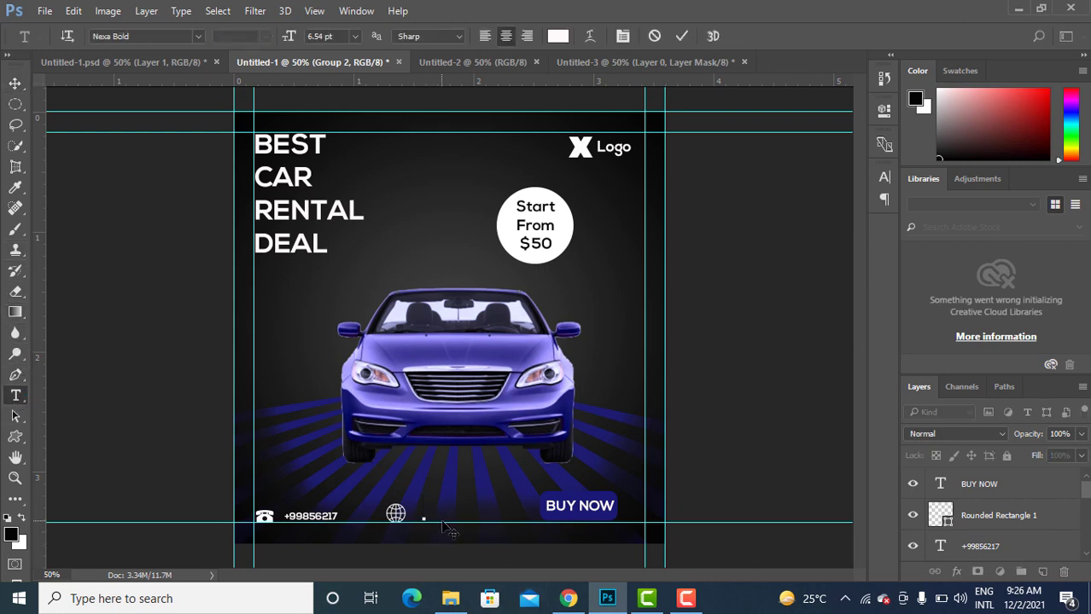
type("WWW")
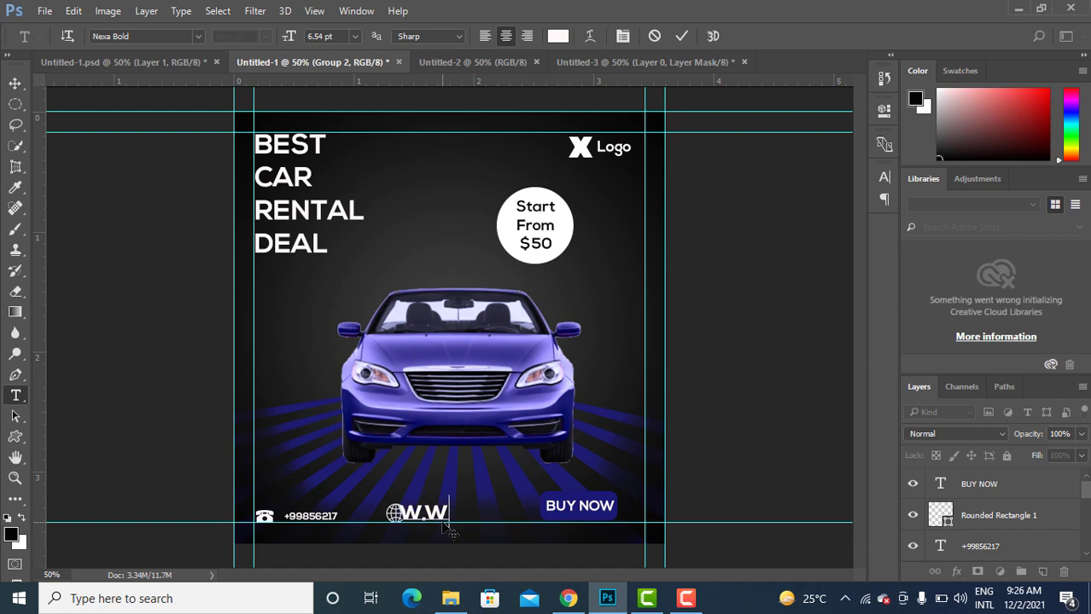
type(".")
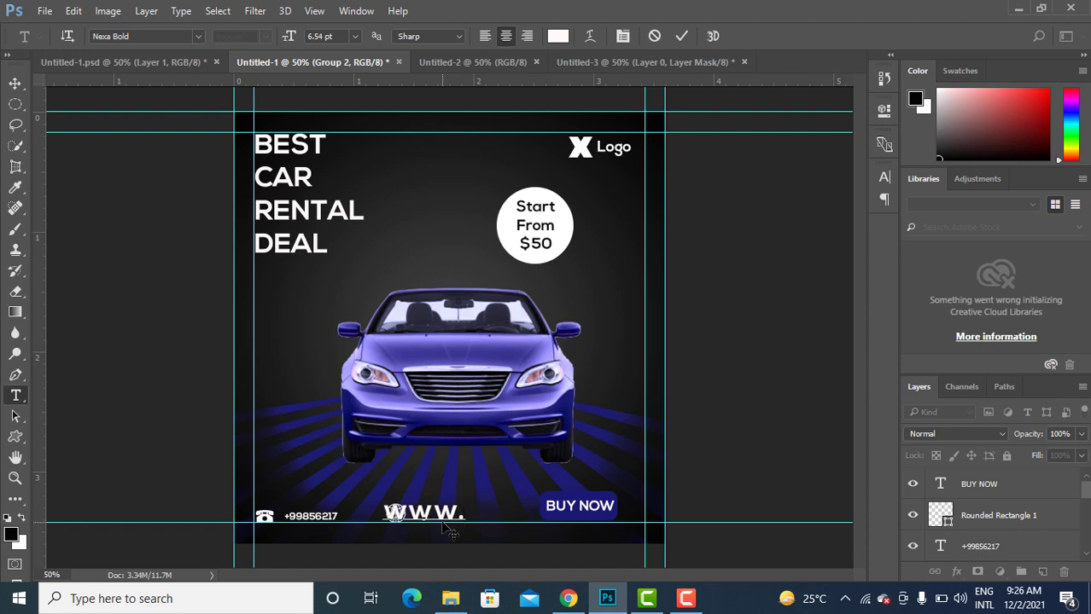
type("youtube")
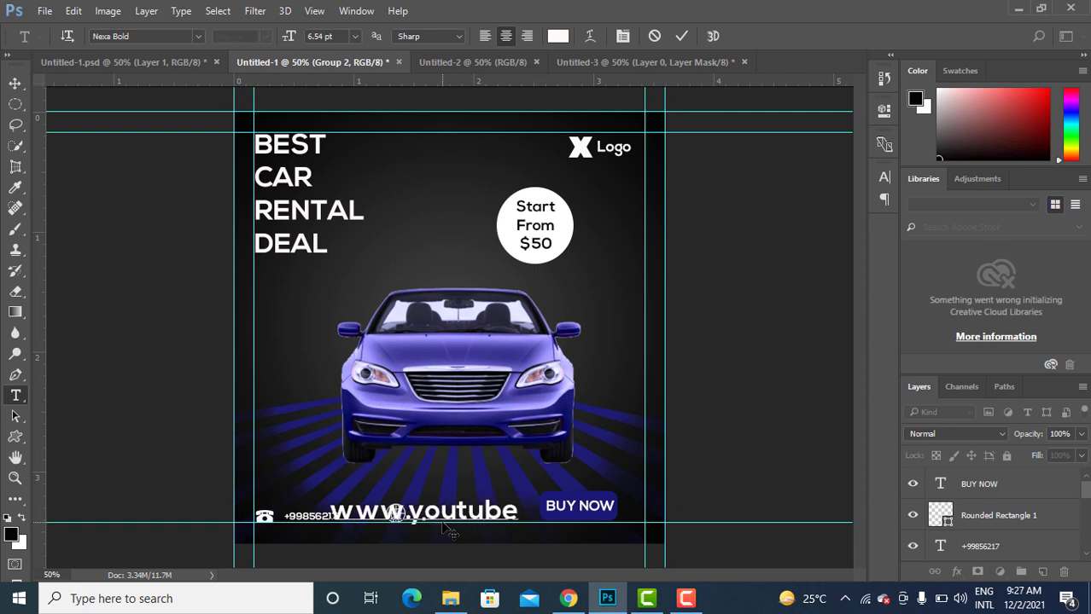
type(".")
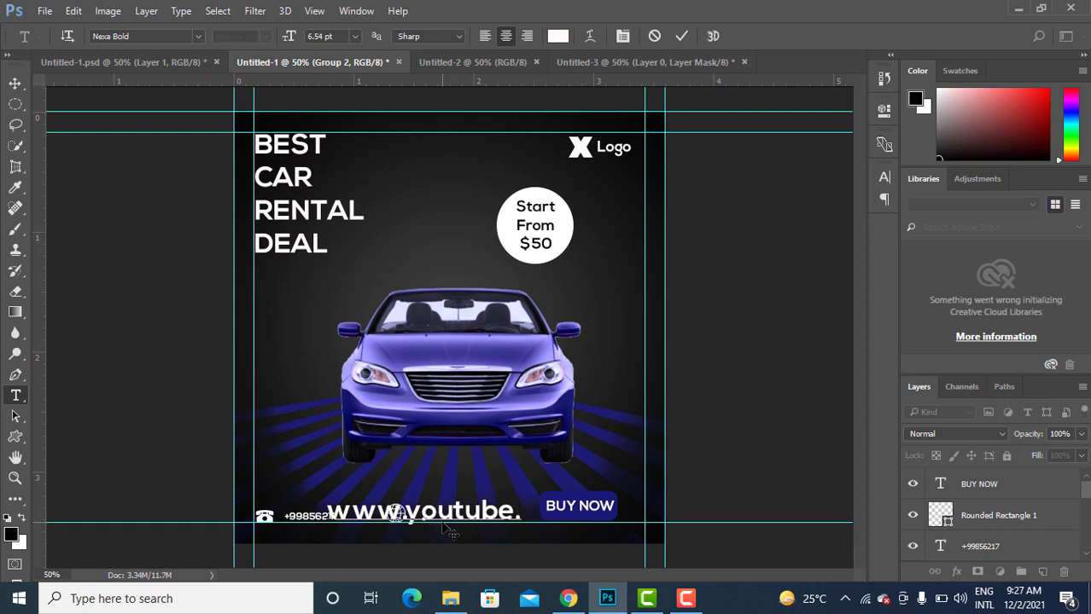
type("com")
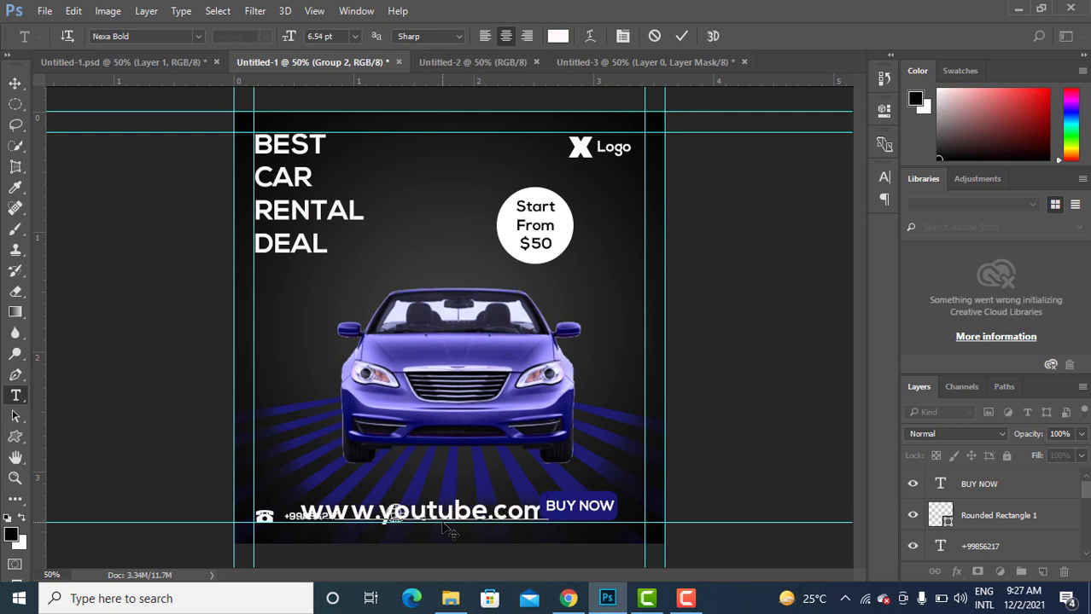
left_click(680, 36)
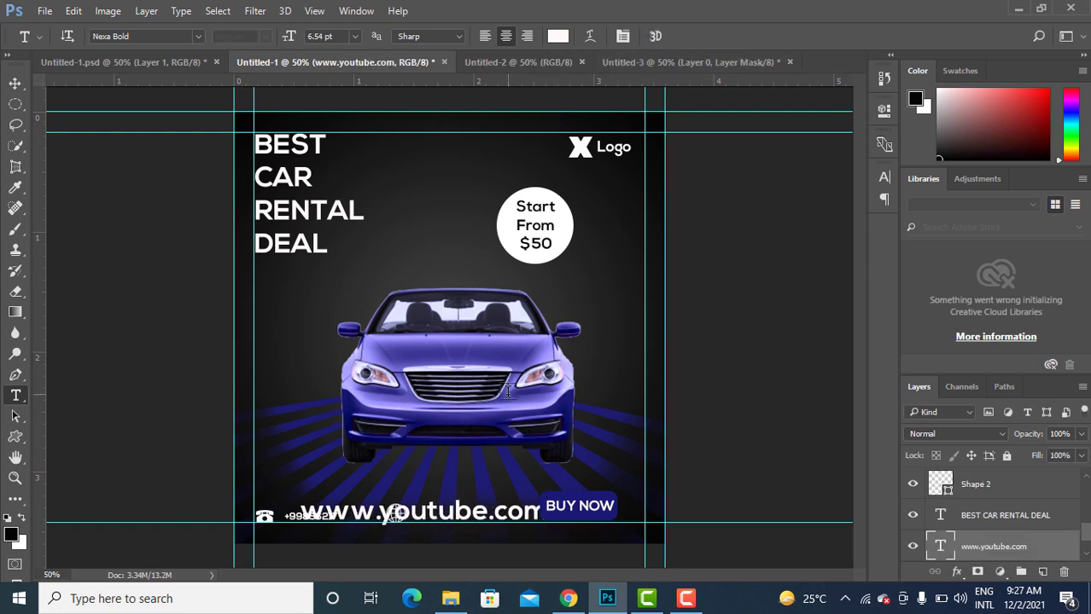
key("ctrl+t")
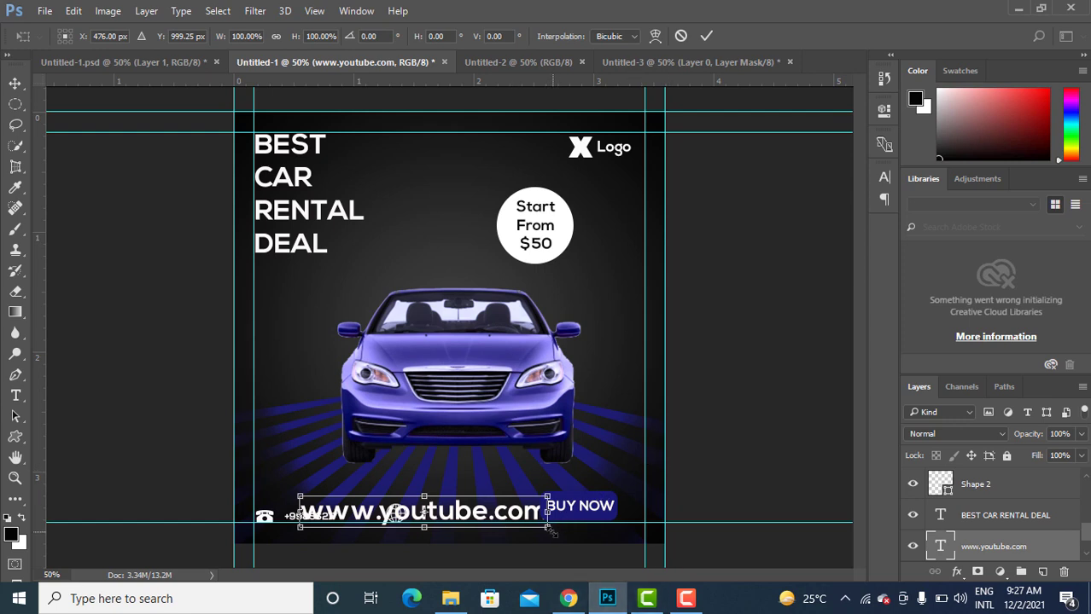
left_click_drag(547, 527, 487, 512)
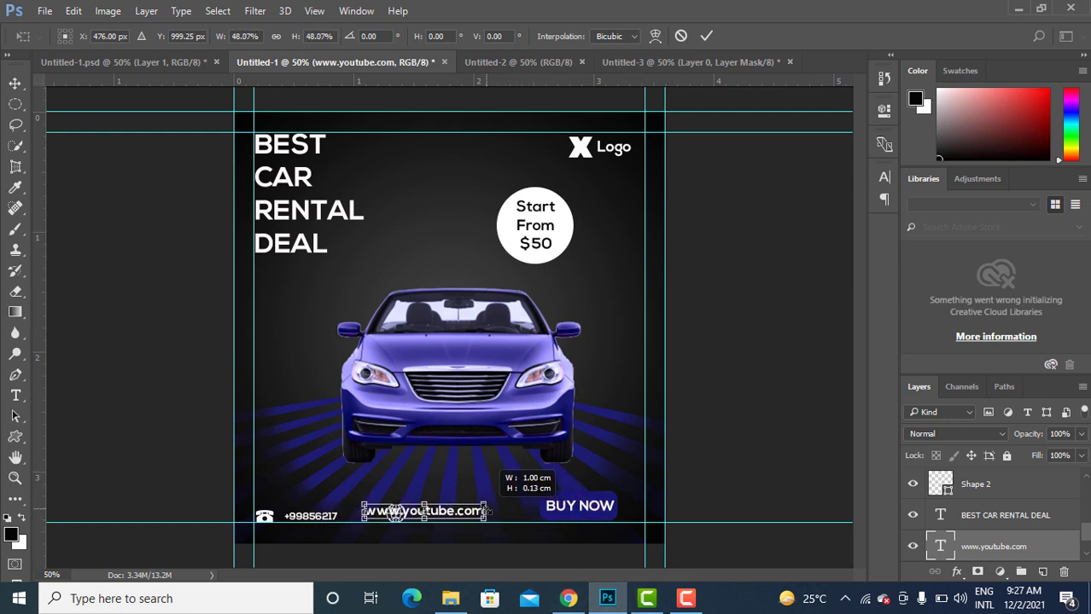
left_click(15, 83)
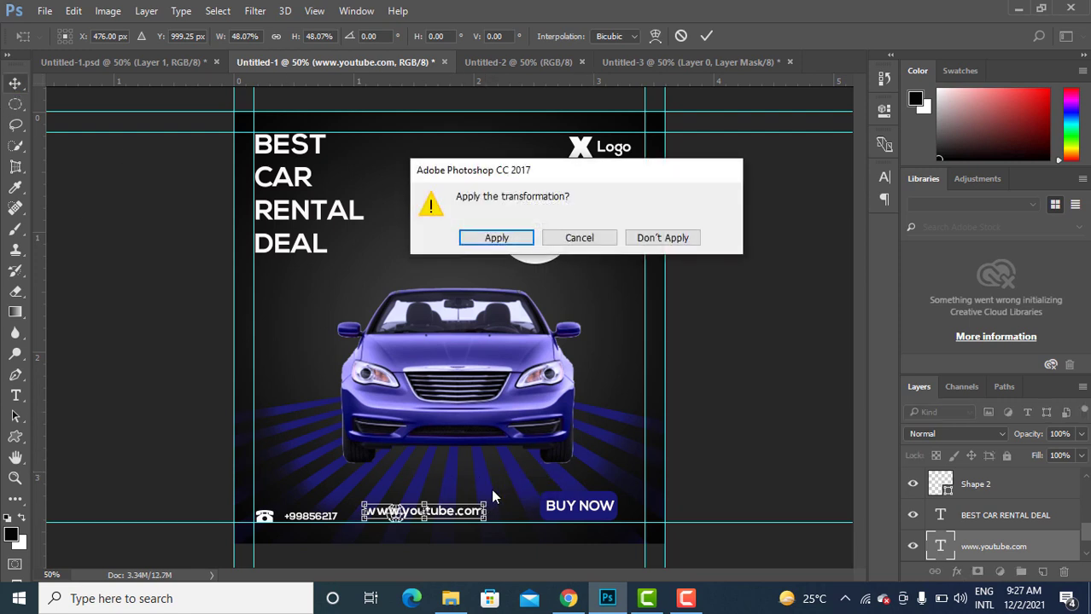
left_click(492, 237)
left_click_drag(452, 522, 487, 514)
left_click(406, 523)
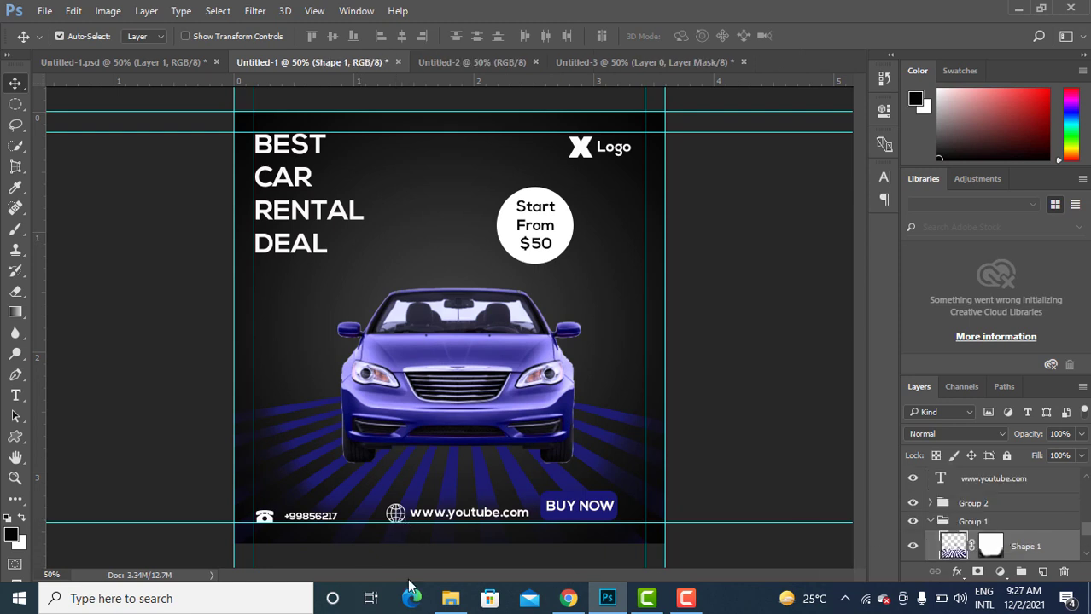
left_click(406, 522)
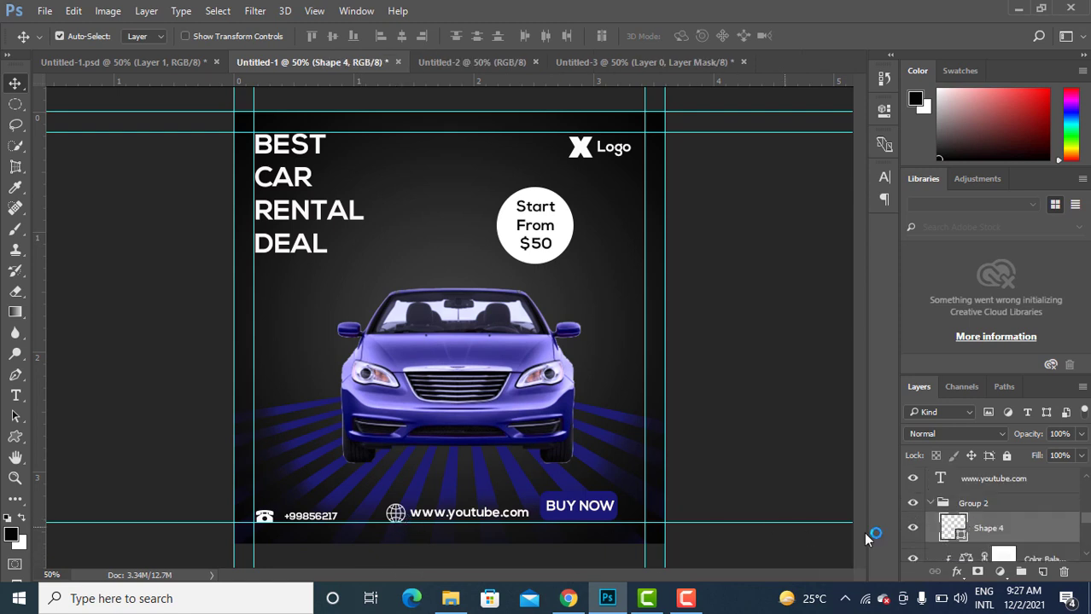
left_click(912, 528)
left_click(913, 528)
scroll(990, 529, "up", 2)
scroll(990, 528, "down", 1)
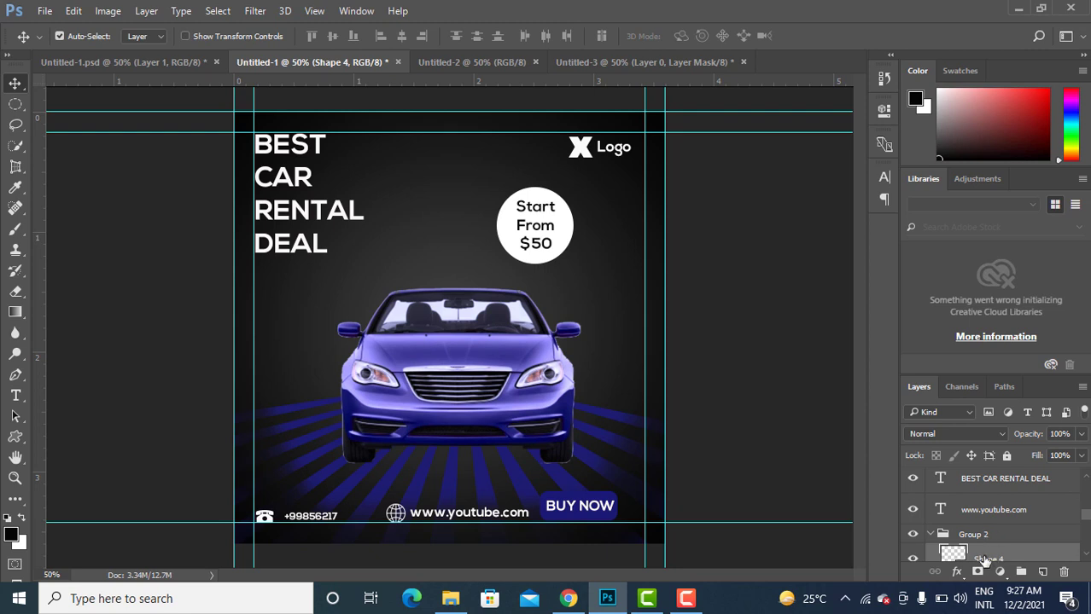
left_click_drag(983, 559, 973, 520)
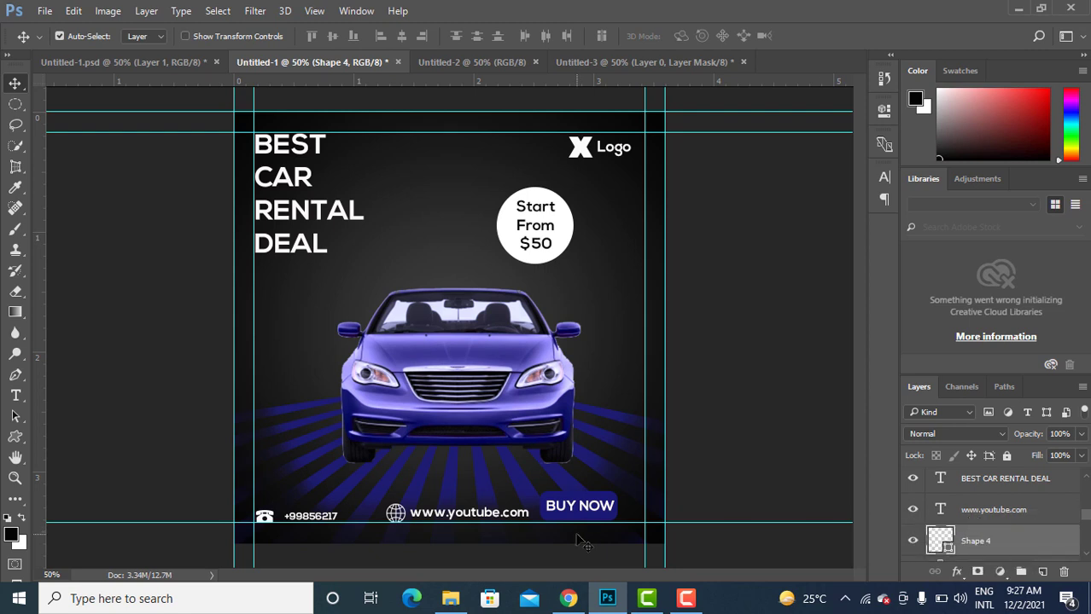
Try scaling the globe icon proportionally down to about 71%.
key("ctrl+t")
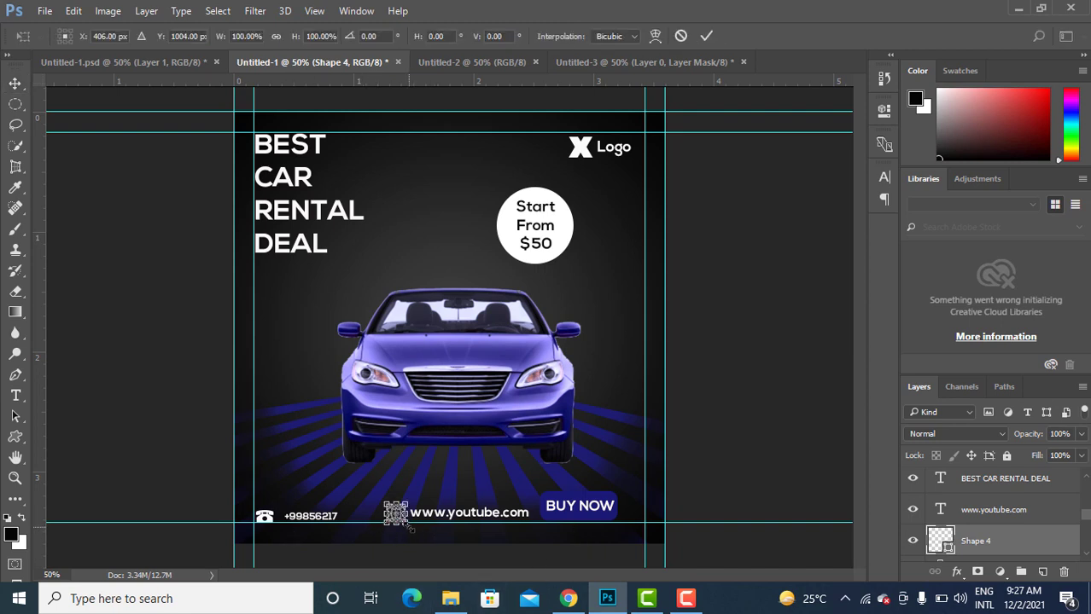
left_click_drag(409, 528, 408, 528)
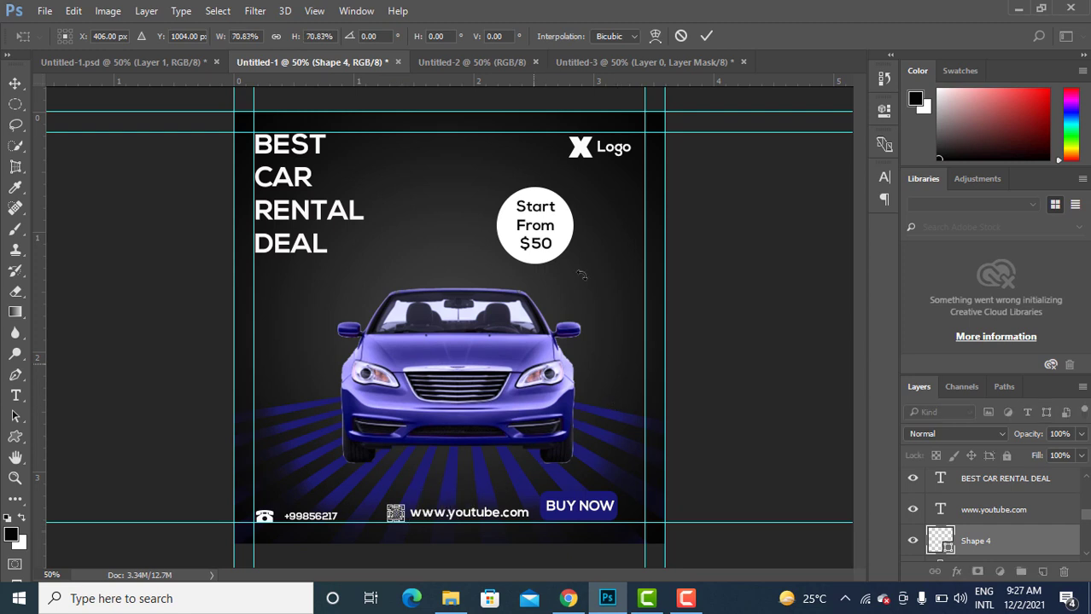
left_click(705, 37)
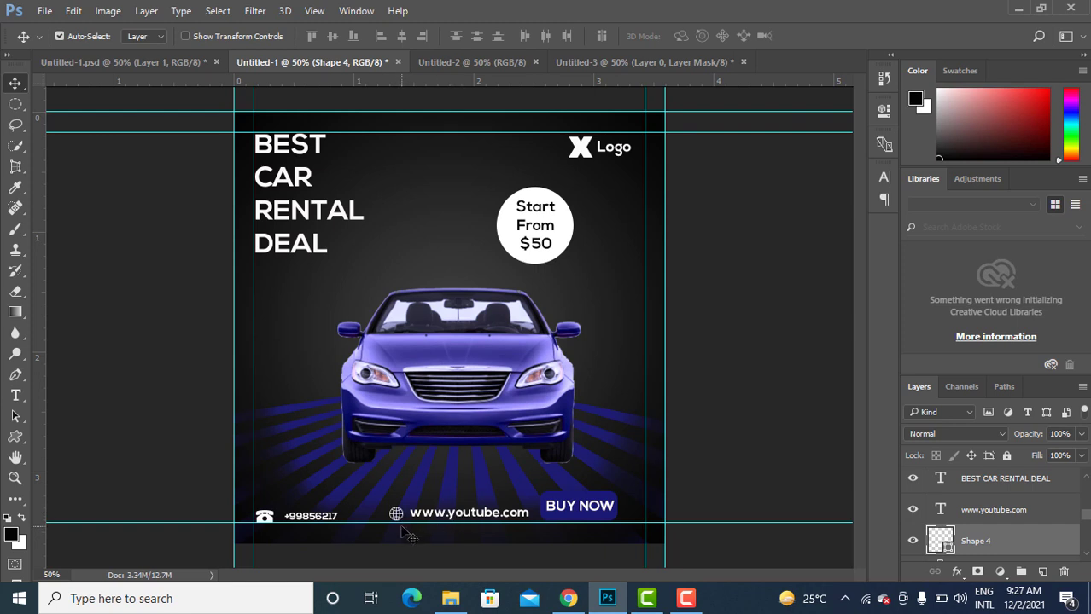
left_click_drag(401, 531, 402, 531)
left_click(1063, 572)
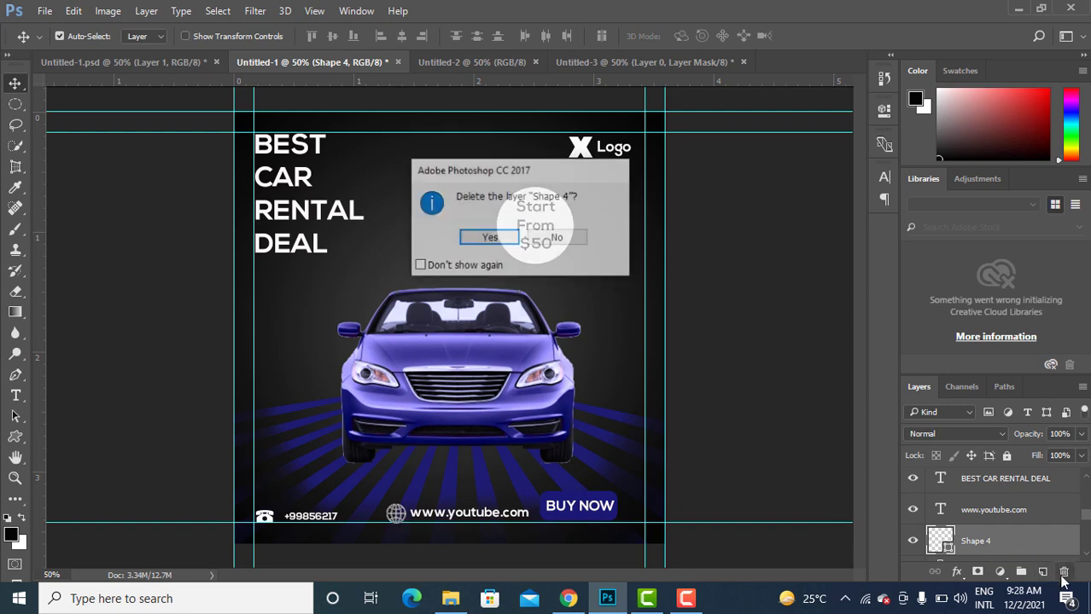
left_click(493, 238)
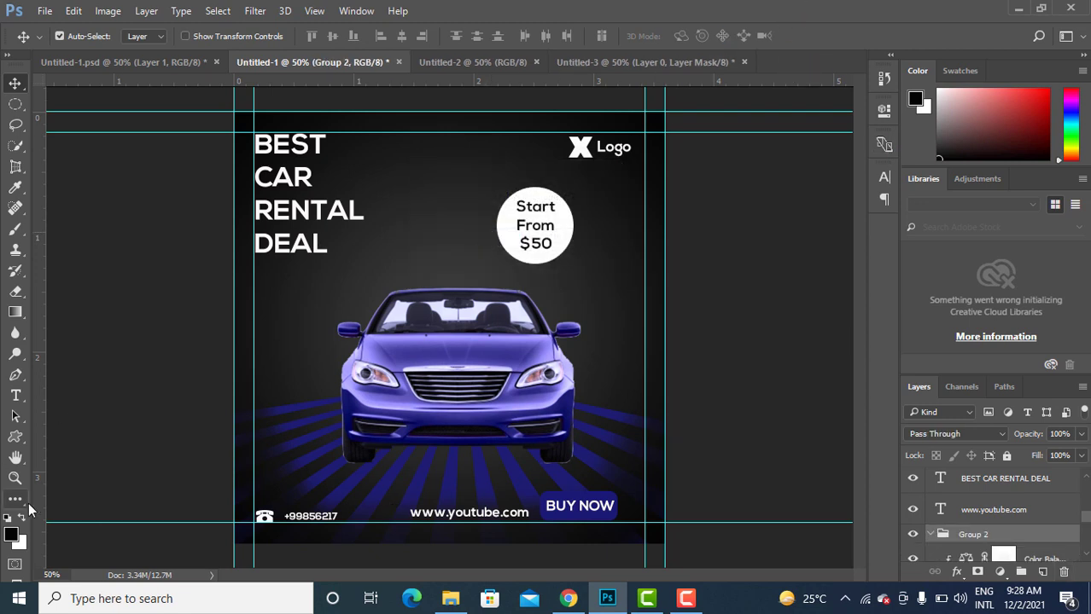
left_click(16, 436)
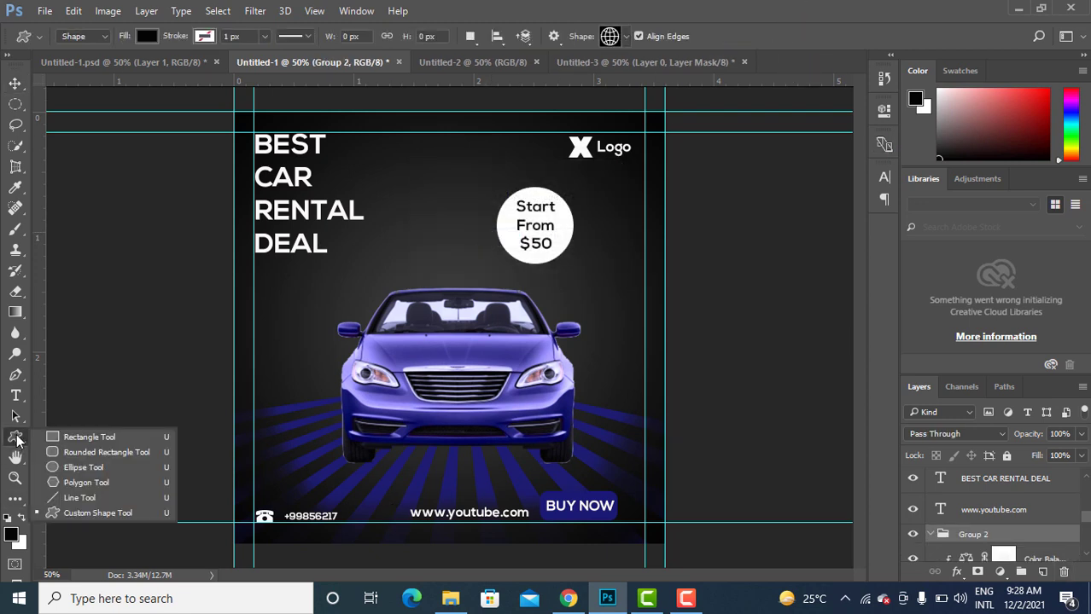
left_click(116, 512)
left_click(627, 35)
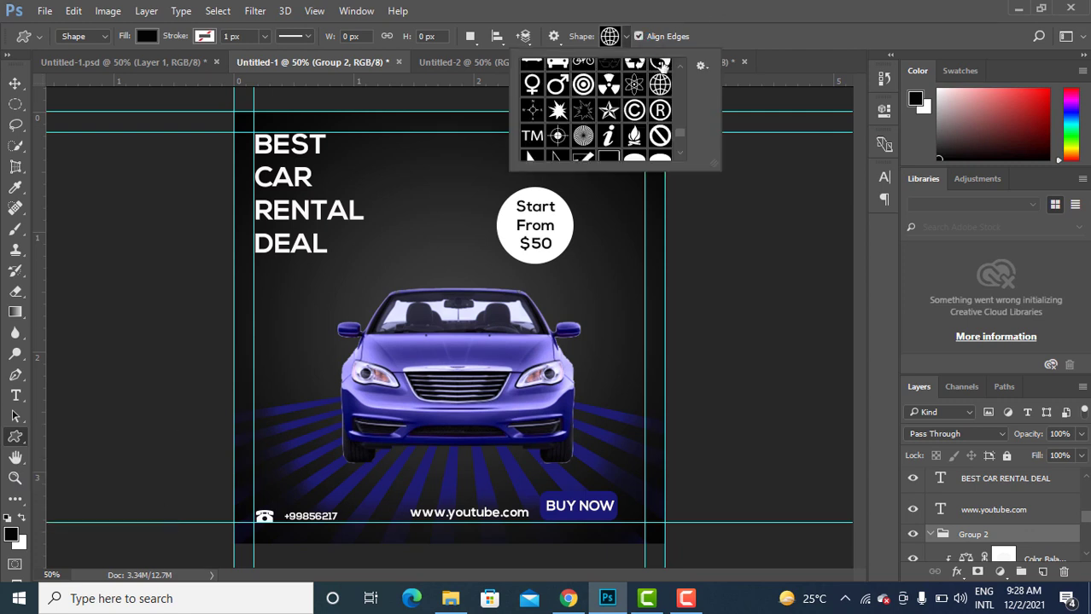
scroll(623, 130, "down", 6)
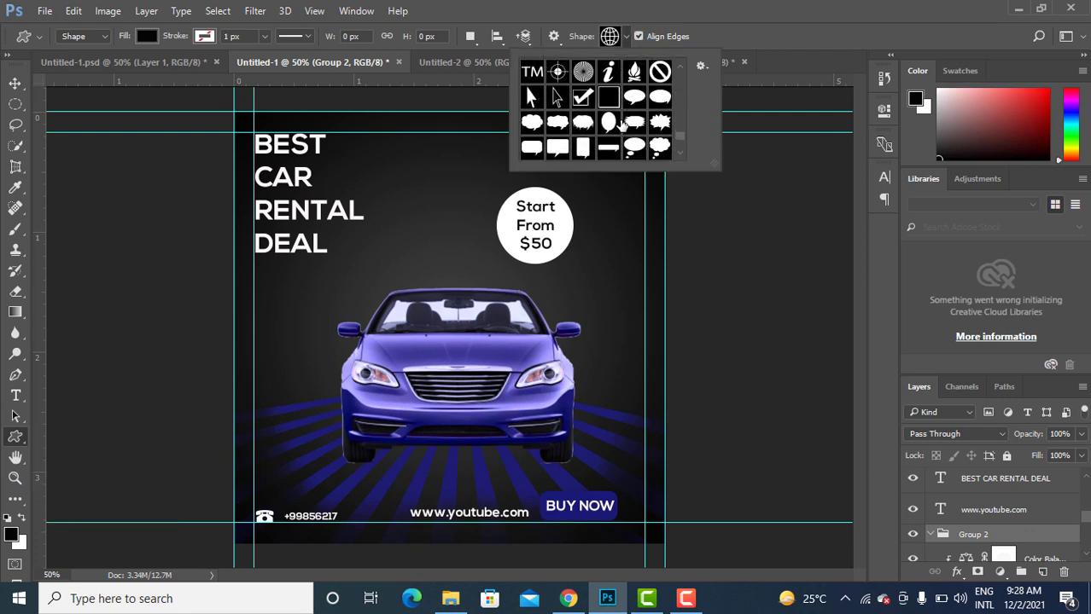
scroll(623, 126, "down", 4)
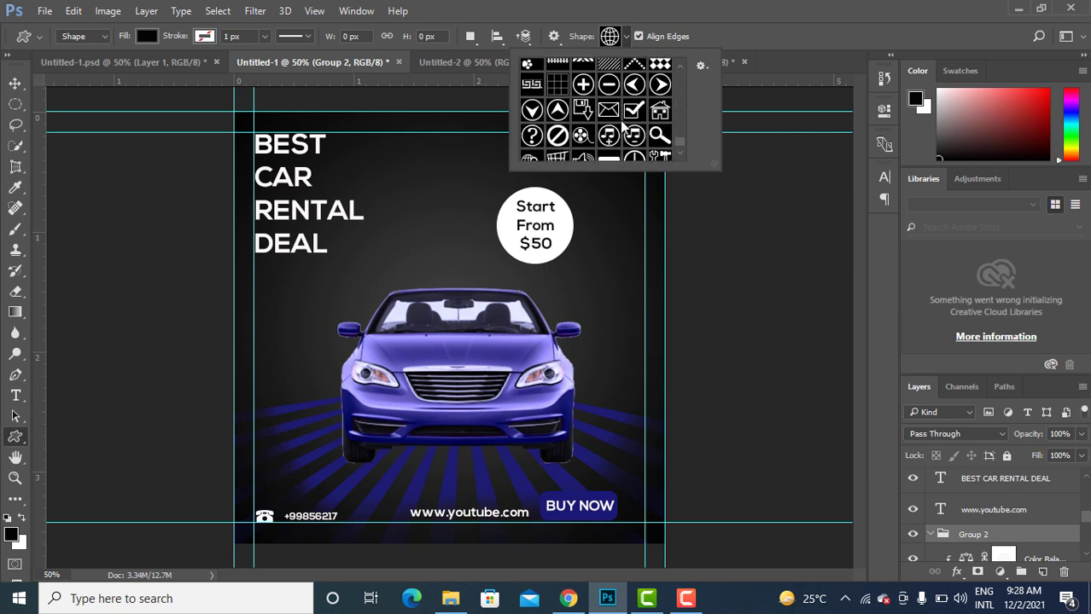
scroll(623, 126, "down", 3)
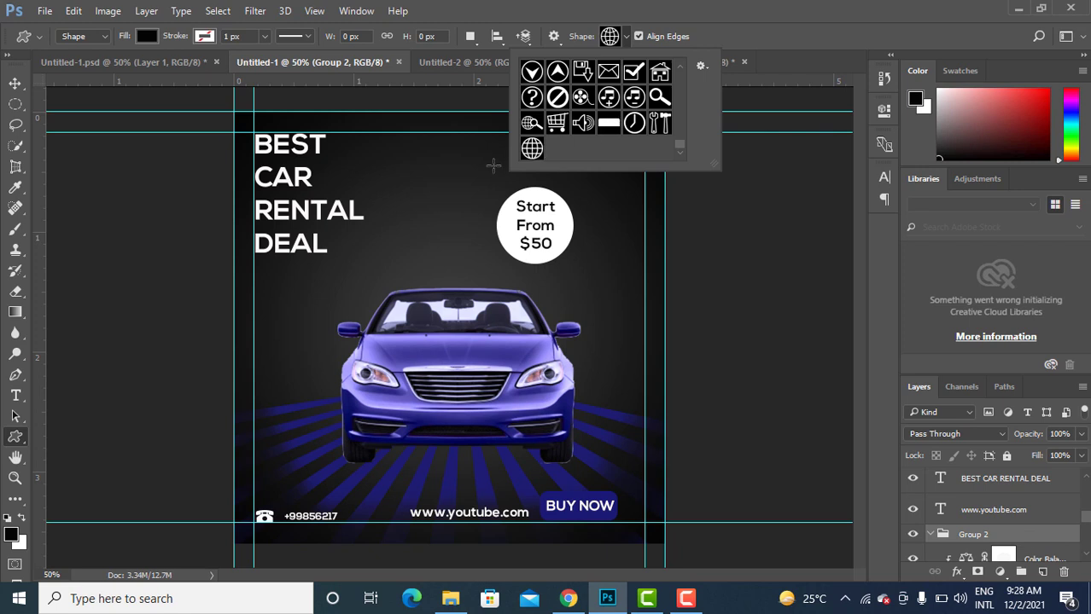
left_click(533, 153)
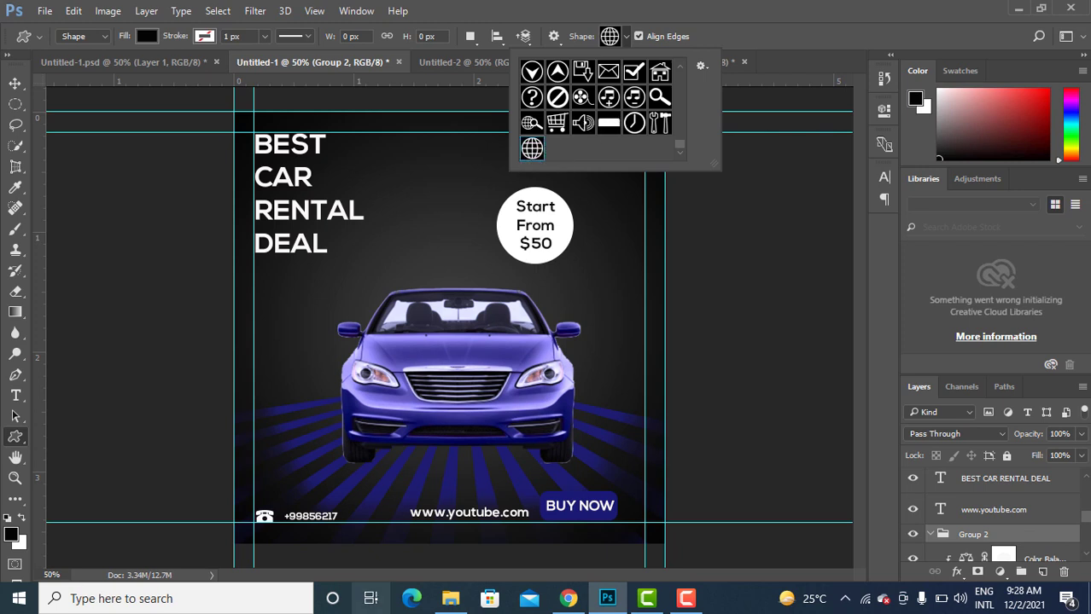
left_click(388, 513)
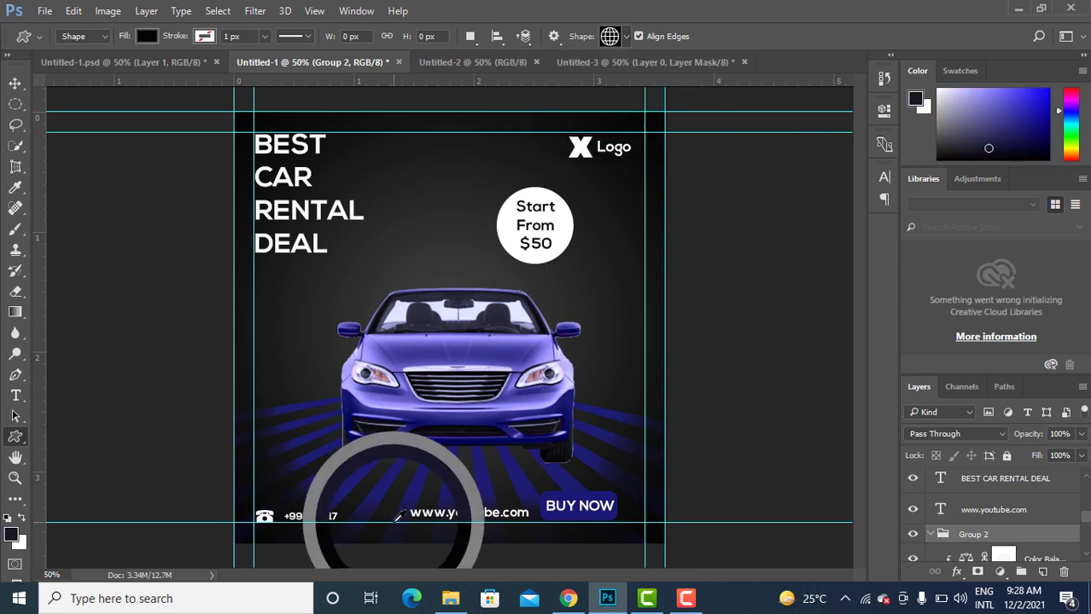
left_click_drag(383, 510, 390, 524)
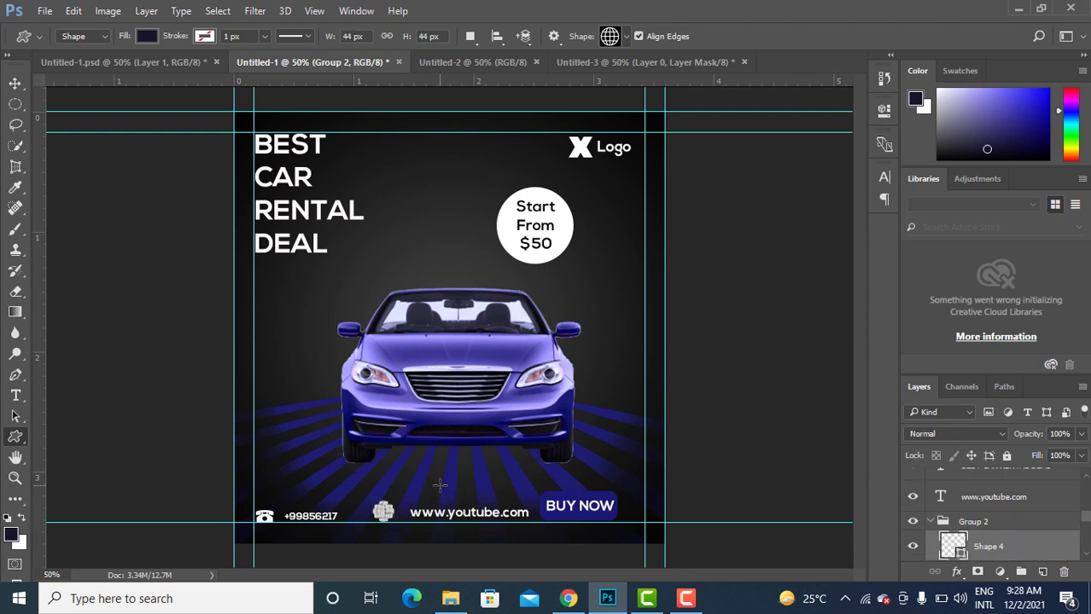
Change the new globe icon's fill to near-white #fbfbff.
double_click(953, 547)
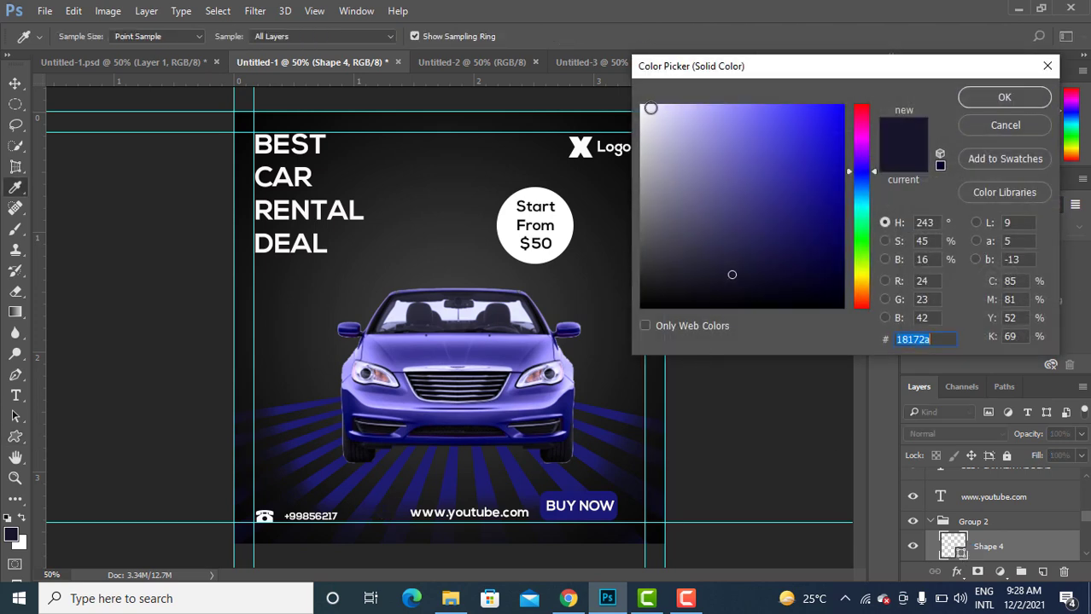
left_click(643, 105)
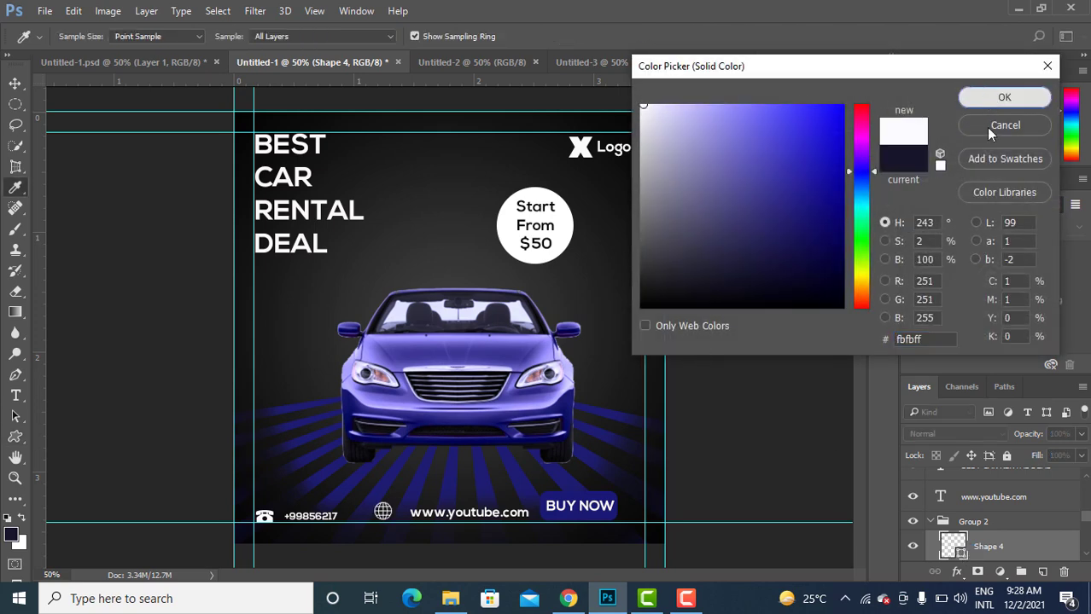
left_click(1004, 96)
left_click_drag(994, 546, 988, 522)
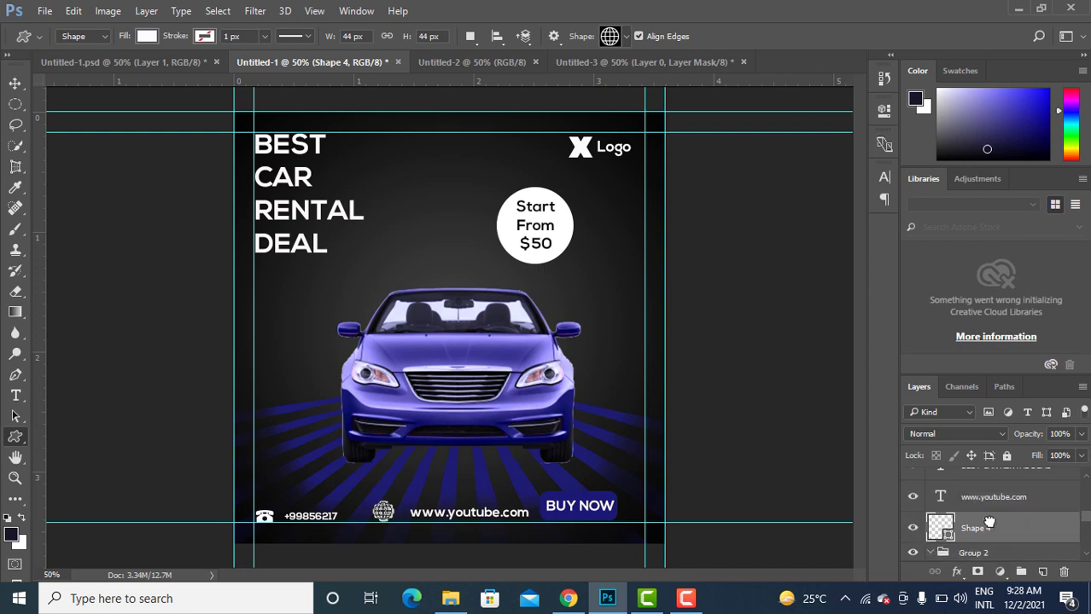
left_click(912, 528)
left_click(913, 528)
left_click(16, 83)
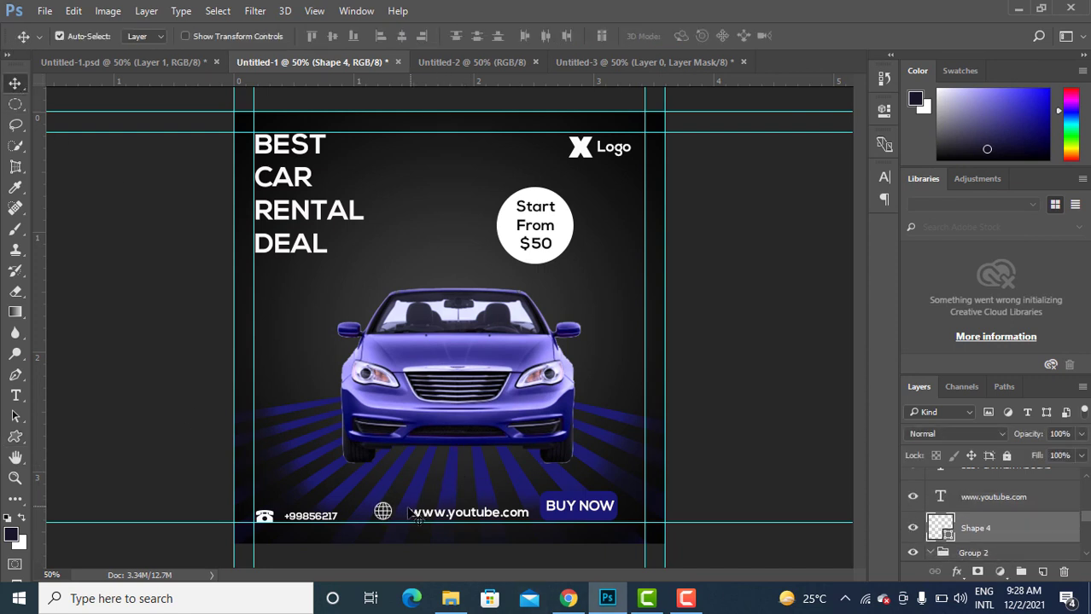
mouse_move(397, 522)
left_mouse_down()
mouse_move(360, 509)
mouse_move(413, 513)
mouse_move(391, 513)
left_mouse_up()
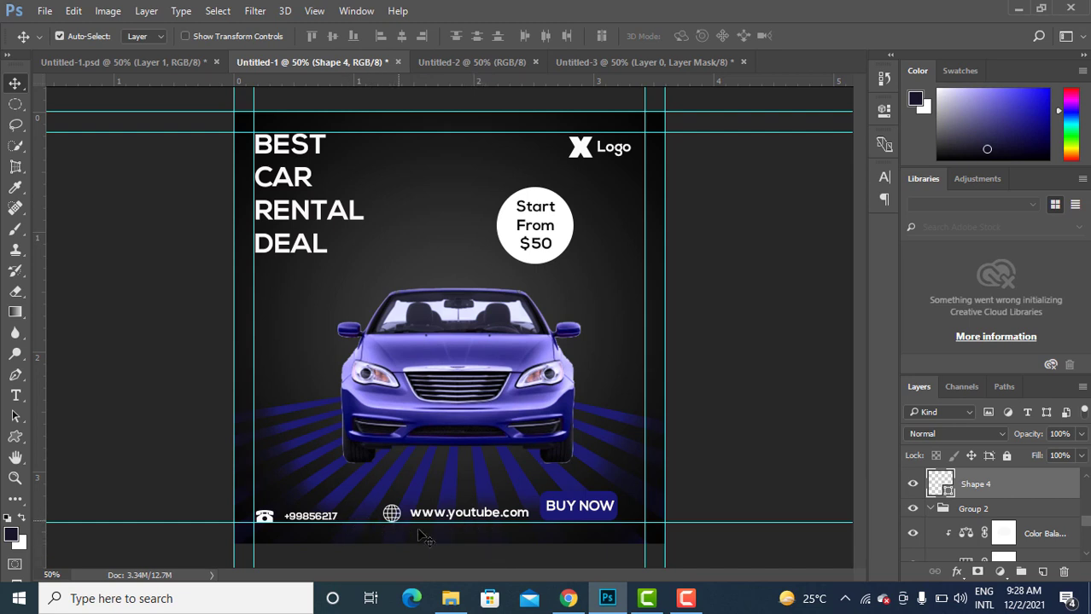
left_click(481, 517)
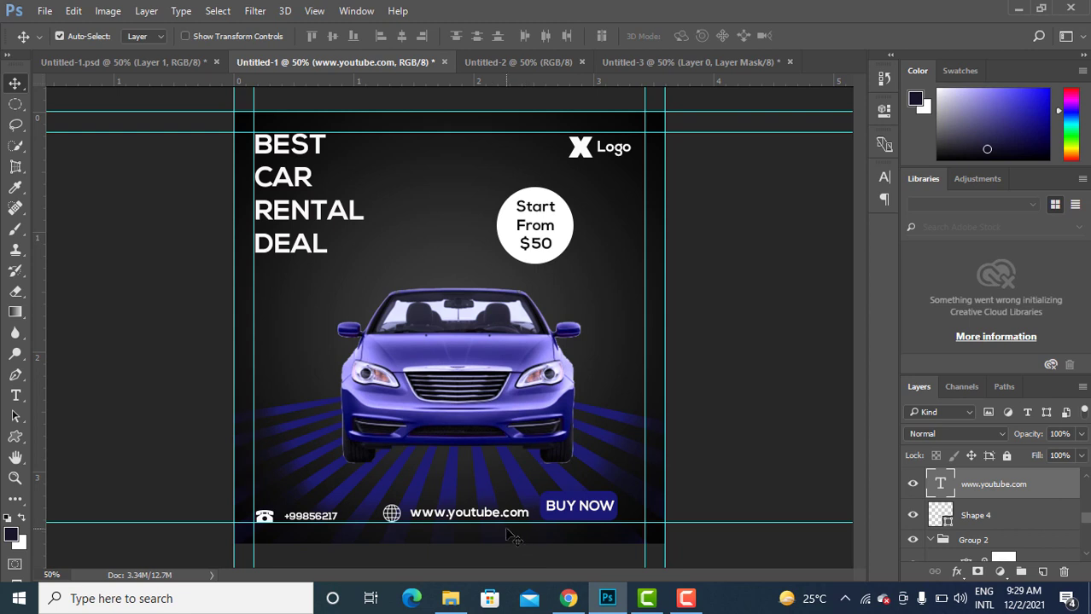
key("ctrl+t")
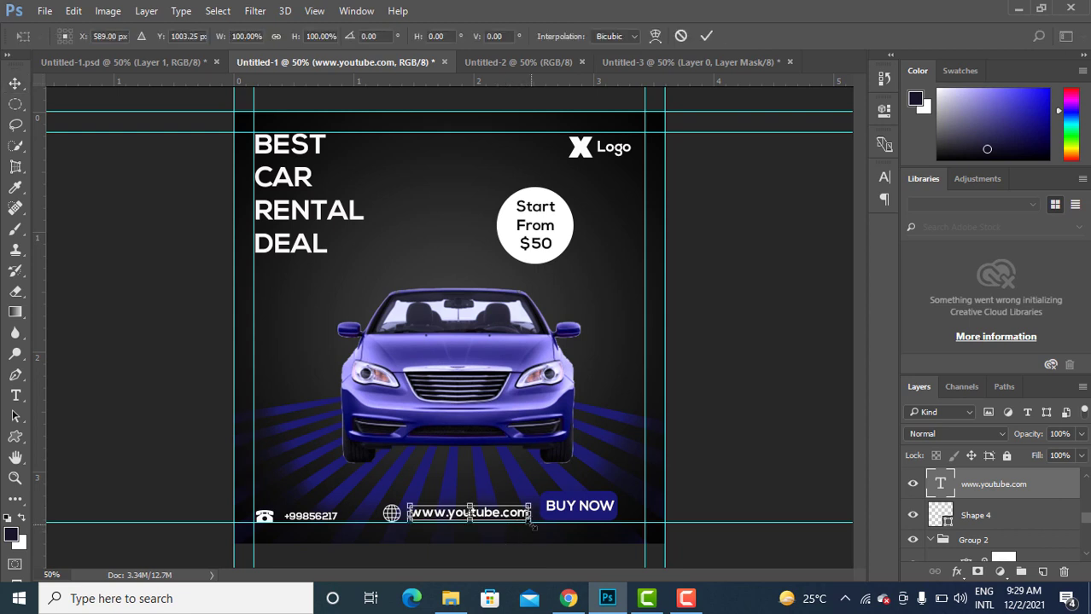
left_click_drag(530, 525, 524, 519)
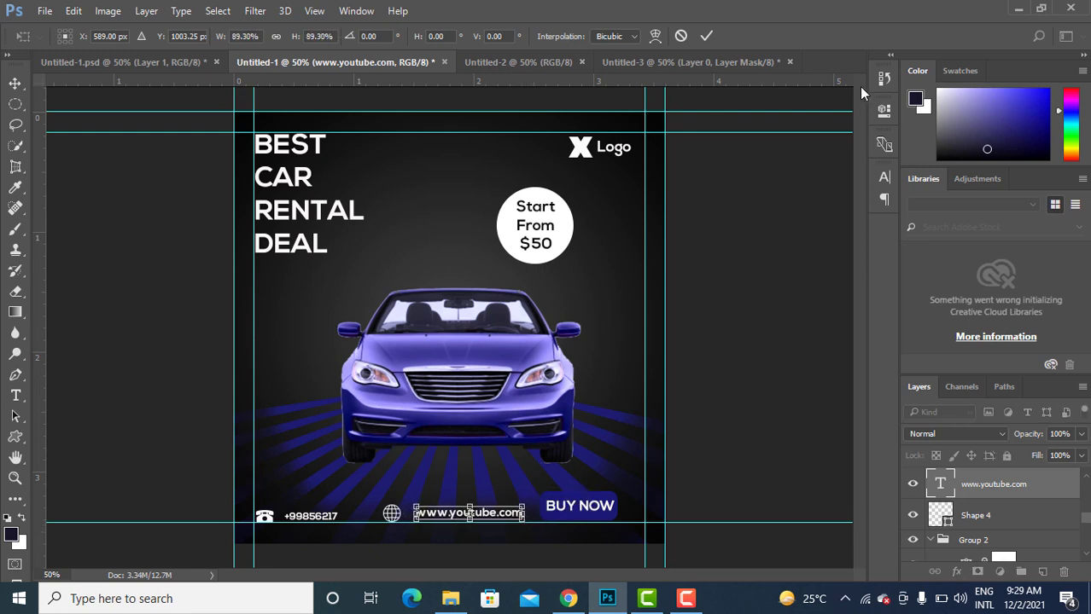
left_click(706, 36)
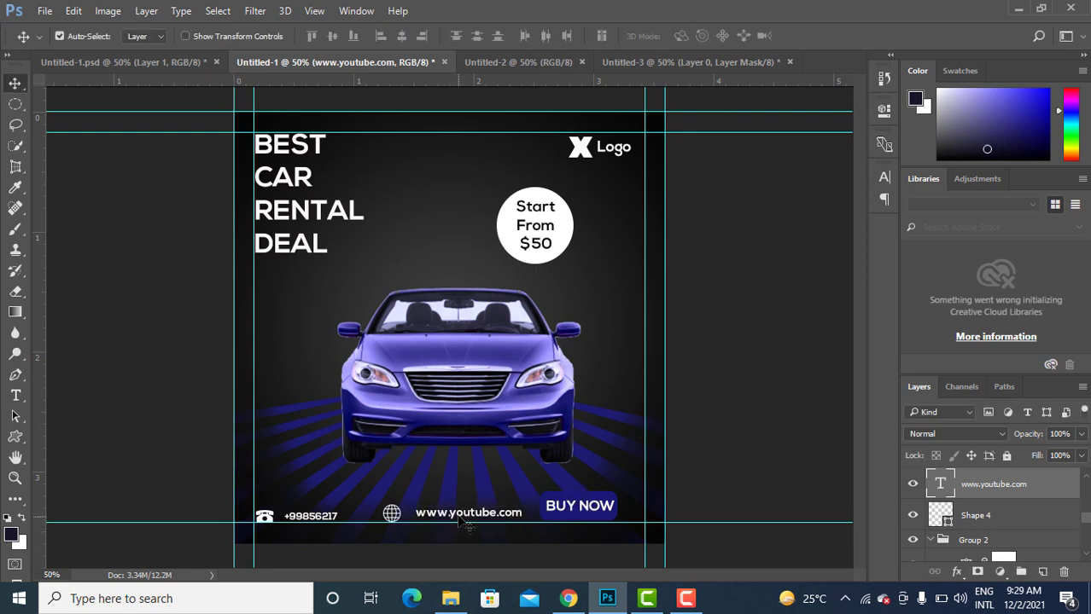
left_click_drag(467, 517, 461, 514)
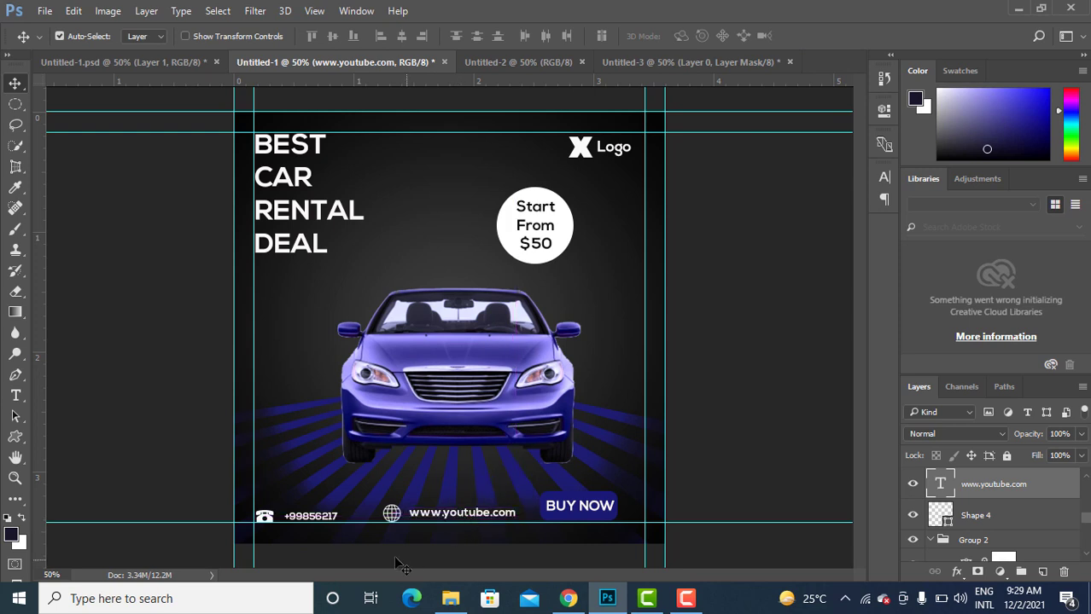
Move the phone number text closer to the telephone icon and align the two layers by their vertical centers.
left_click(330, 522)
left_click_drag(330, 522, 322, 524)
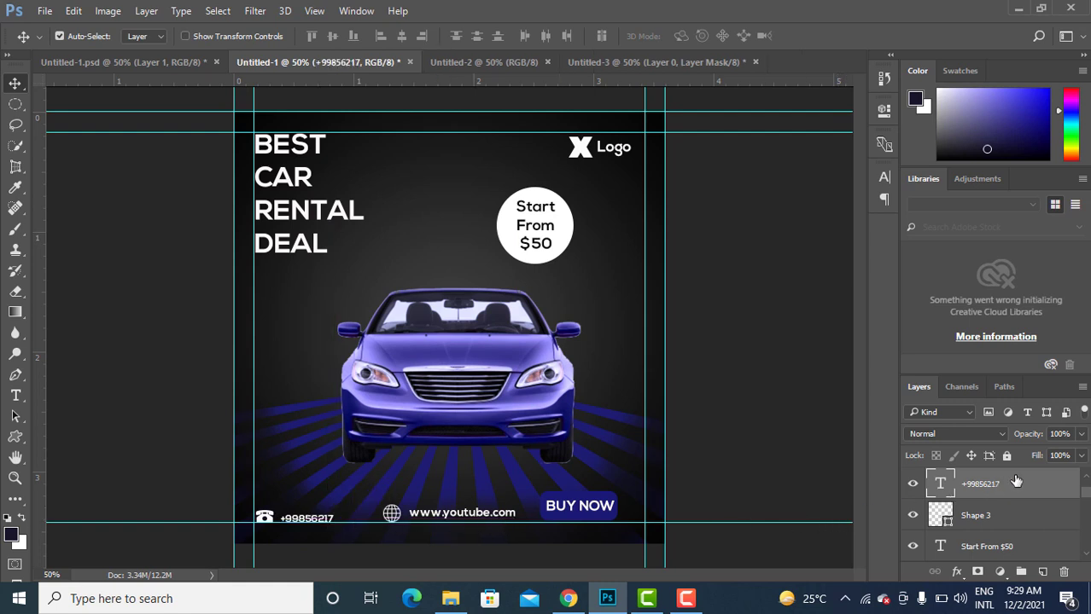
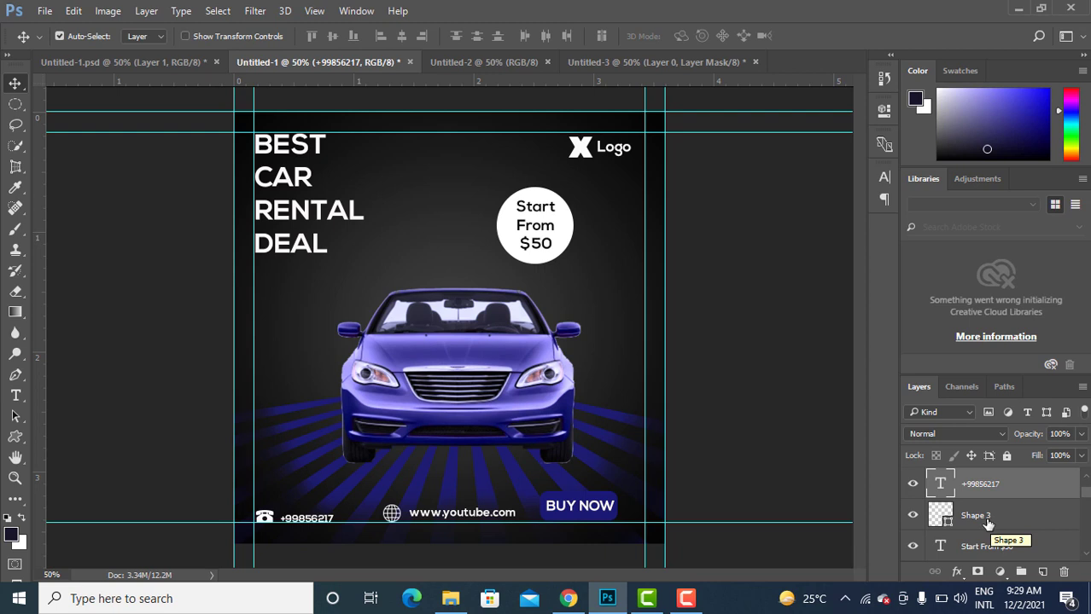
left_click(981, 517, "shift")
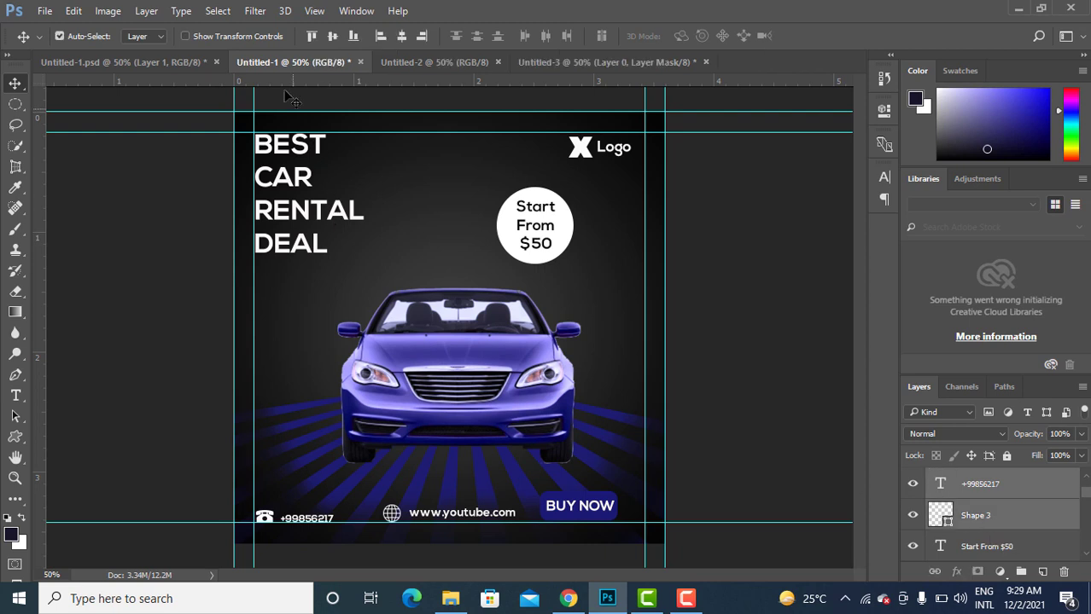
left_click(332, 37)
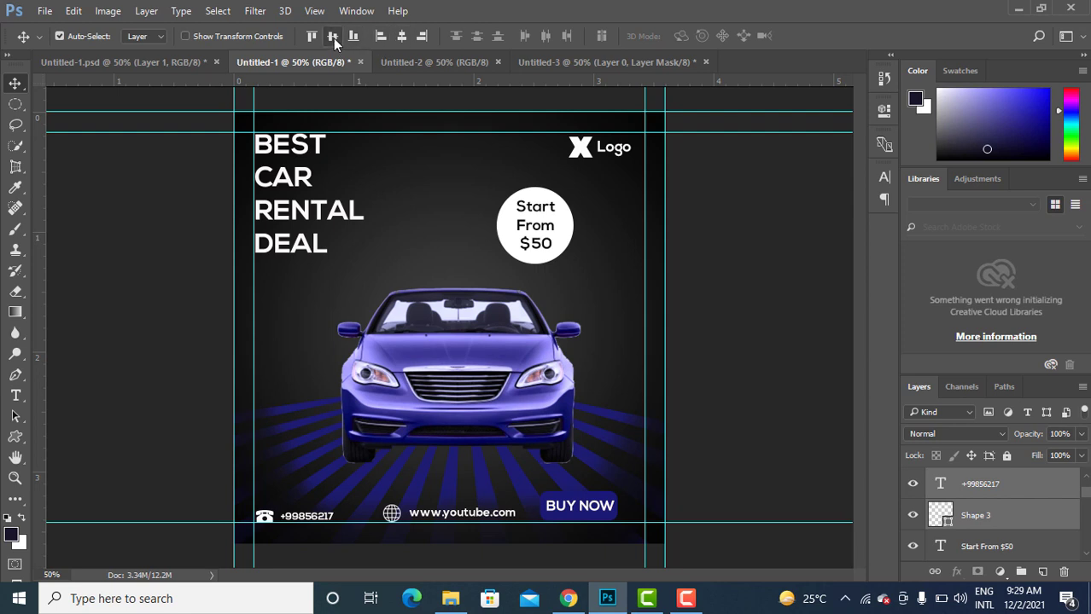
Collapse Group 2 in the layer stack.
scroll(978, 545, "down", 1)
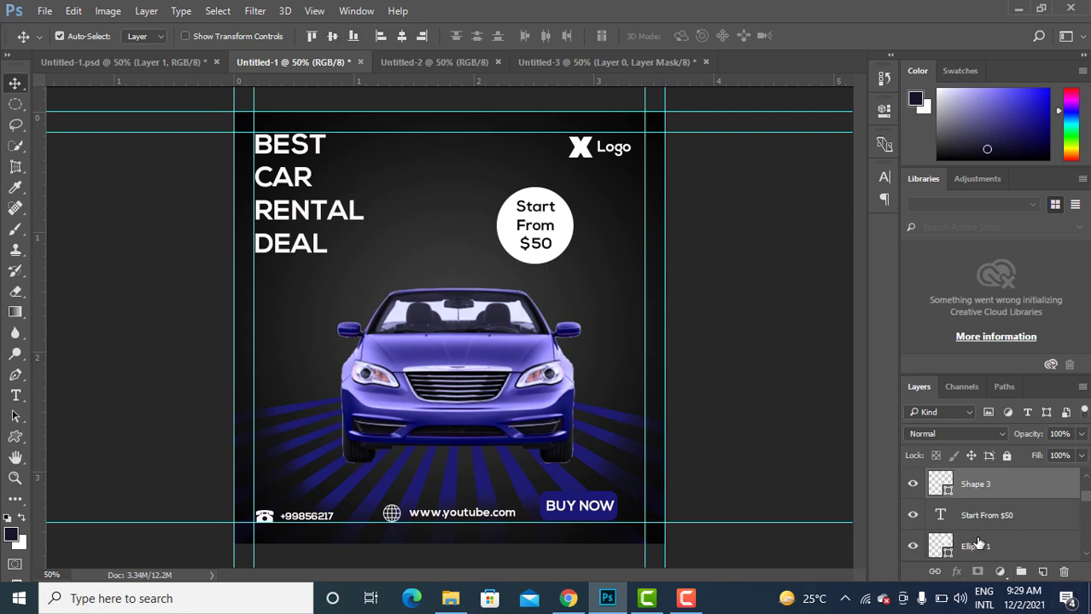
scroll(1012, 543, "down", 1)
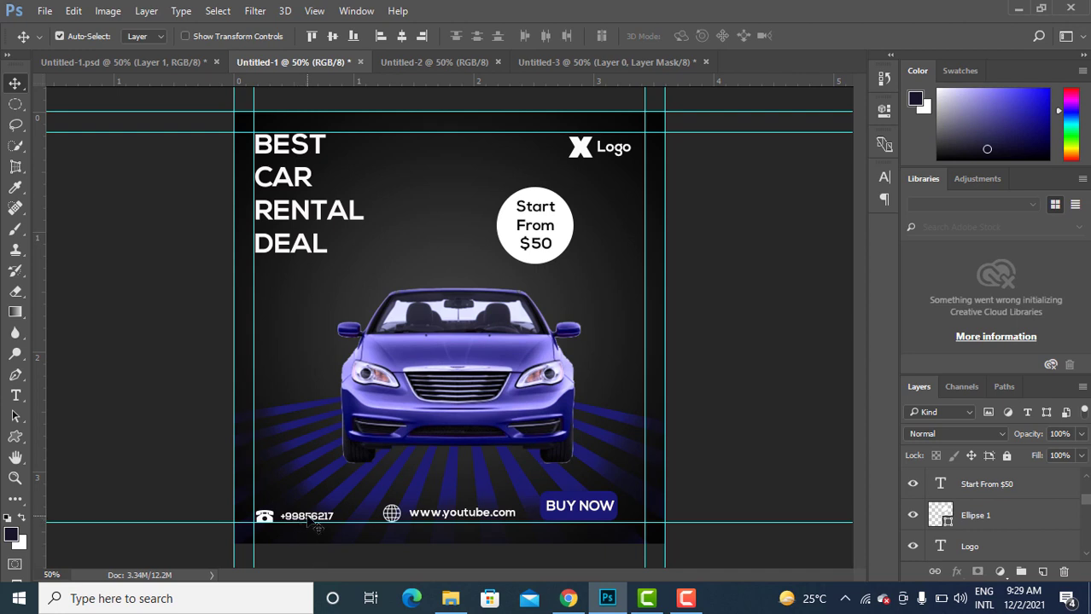
scroll(973, 514, "down", 3)
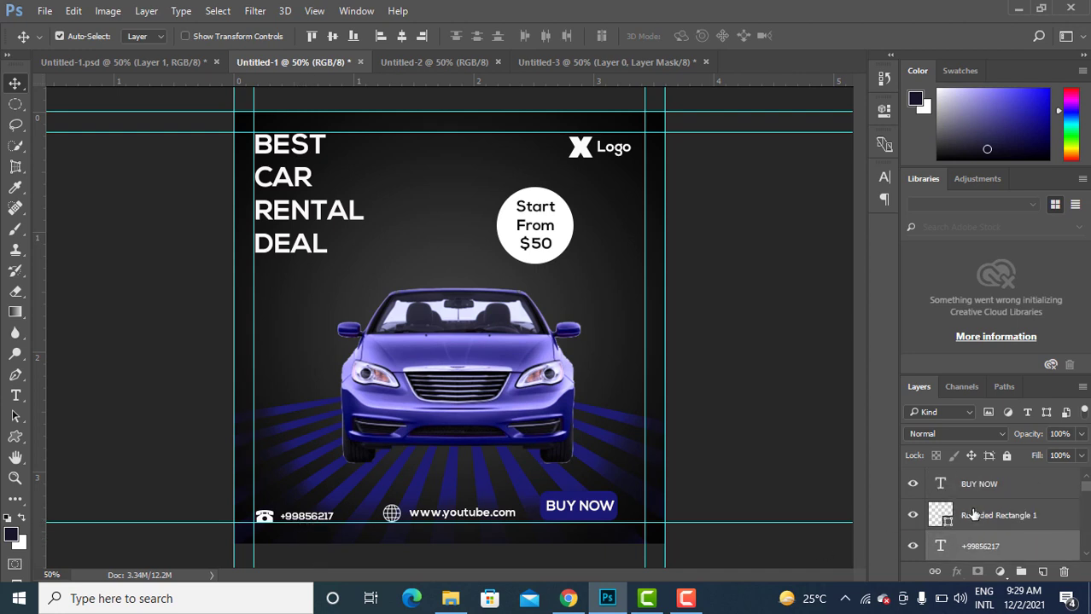
scroll(973, 514, "down", 5)
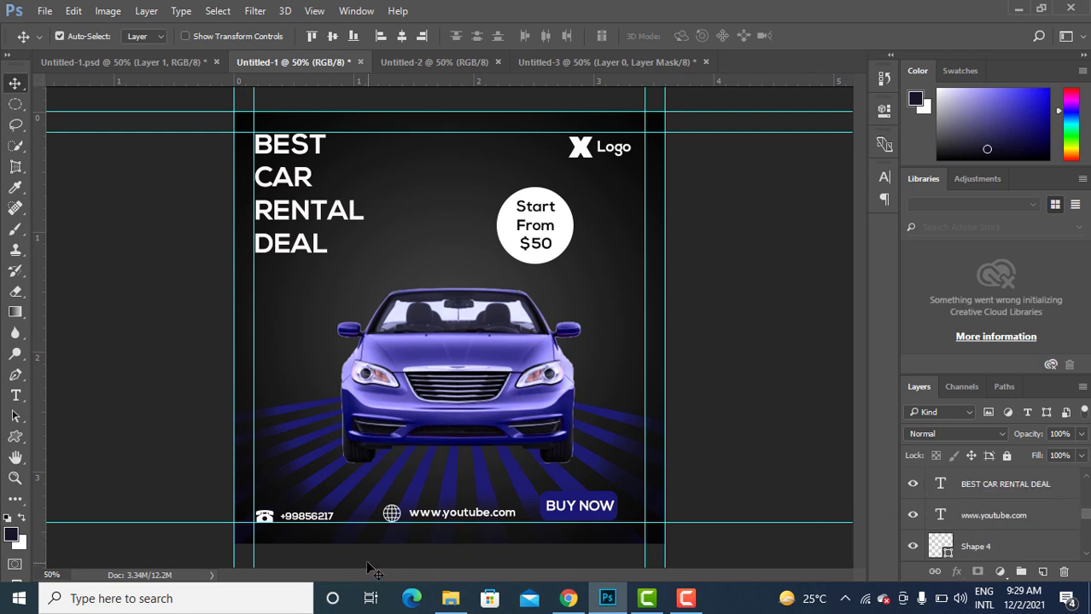
scroll(1054, 505, "down", 2)
scroll(1054, 505, "up", 2)
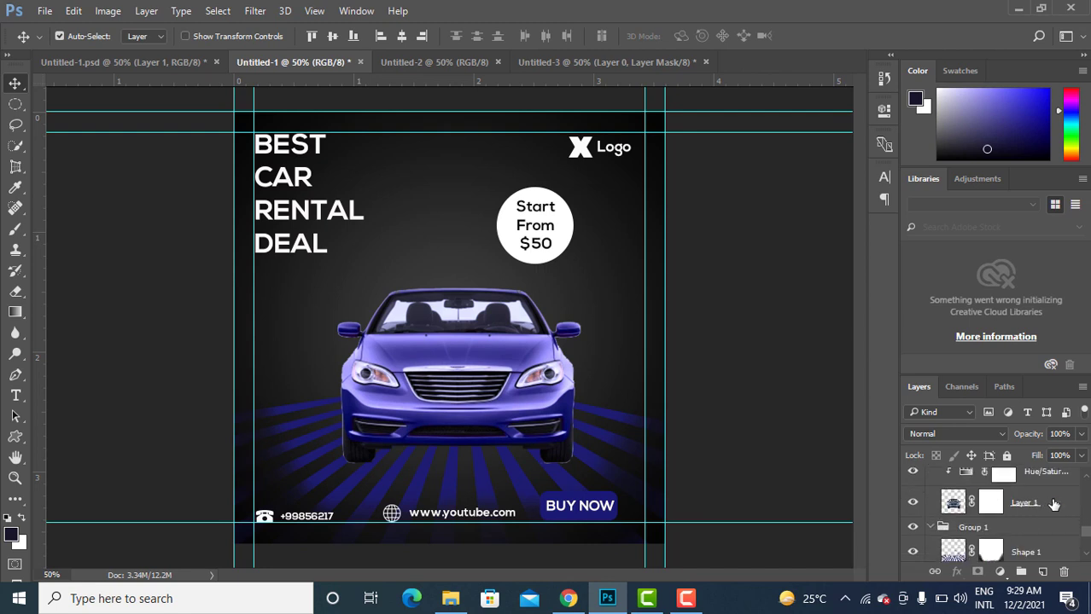
scroll(1024, 508, "down", 2)
left_click(930, 510)
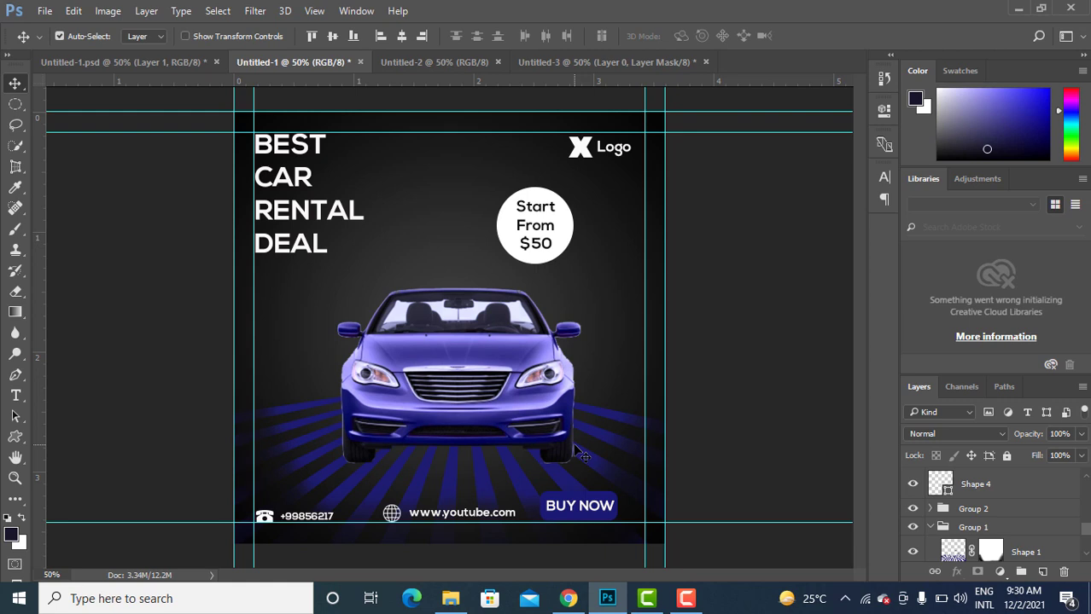
key("ctrl+semicolon")
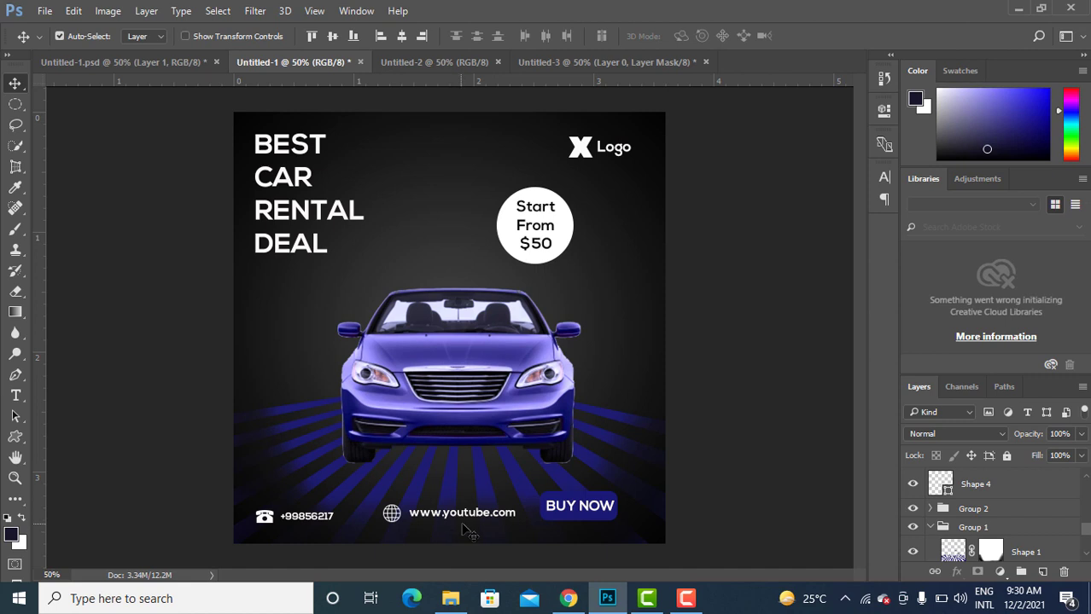
left_click_drag(469, 517, 469, 519)
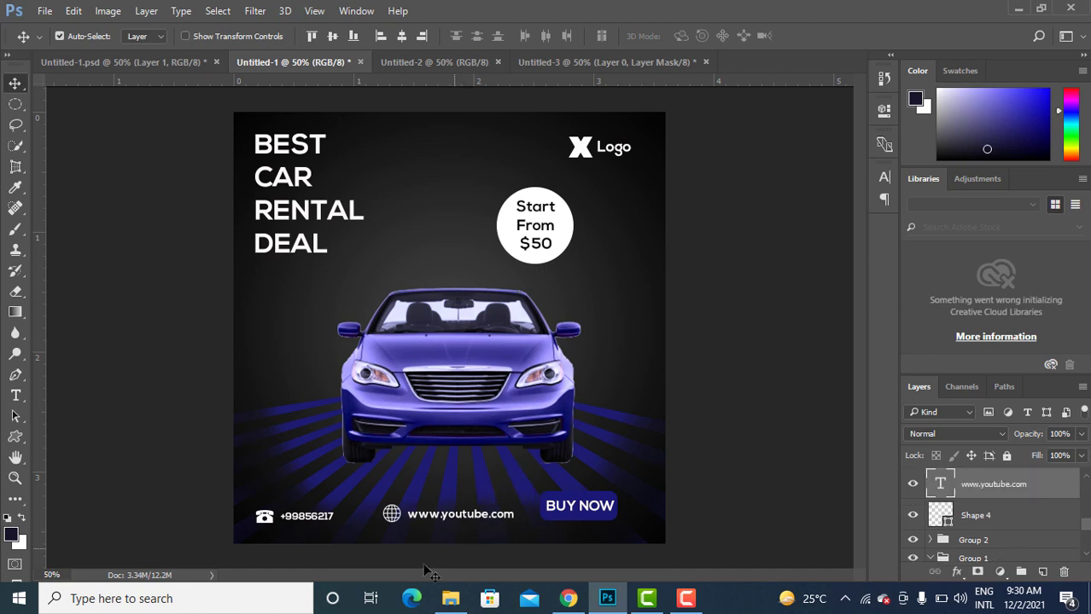
left_click_drag(395, 522, 381, 522)
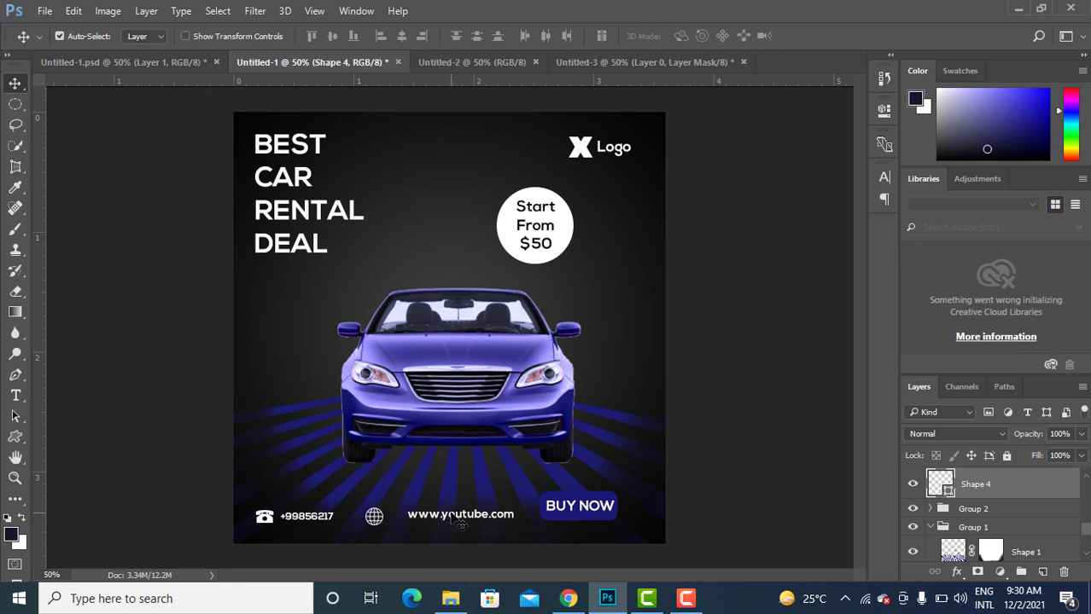
left_click_drag(450, 524, 437, 519)
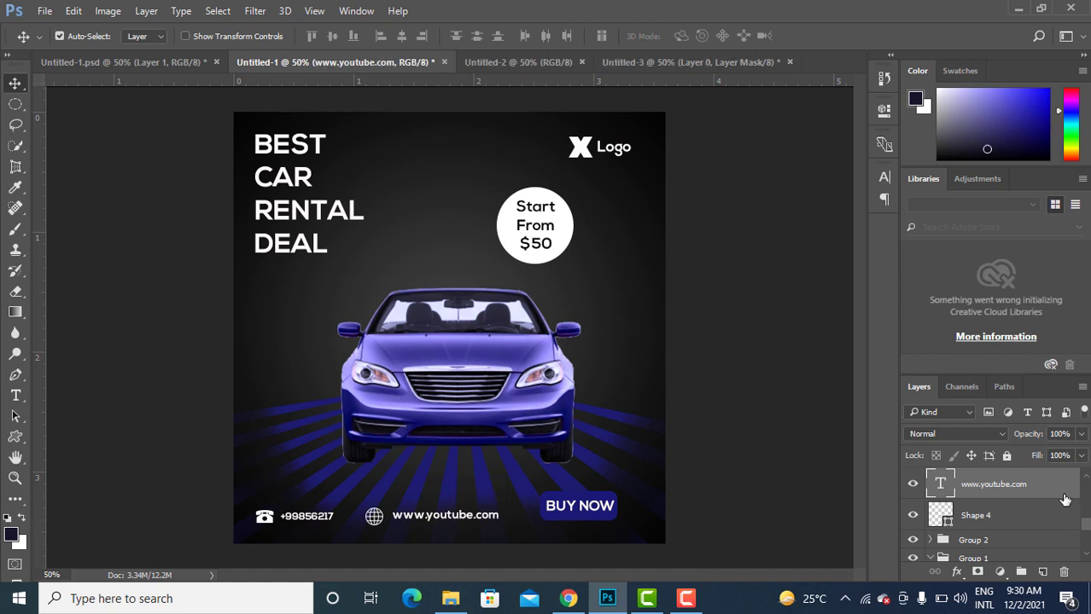
left_click(987, 518, "shift")
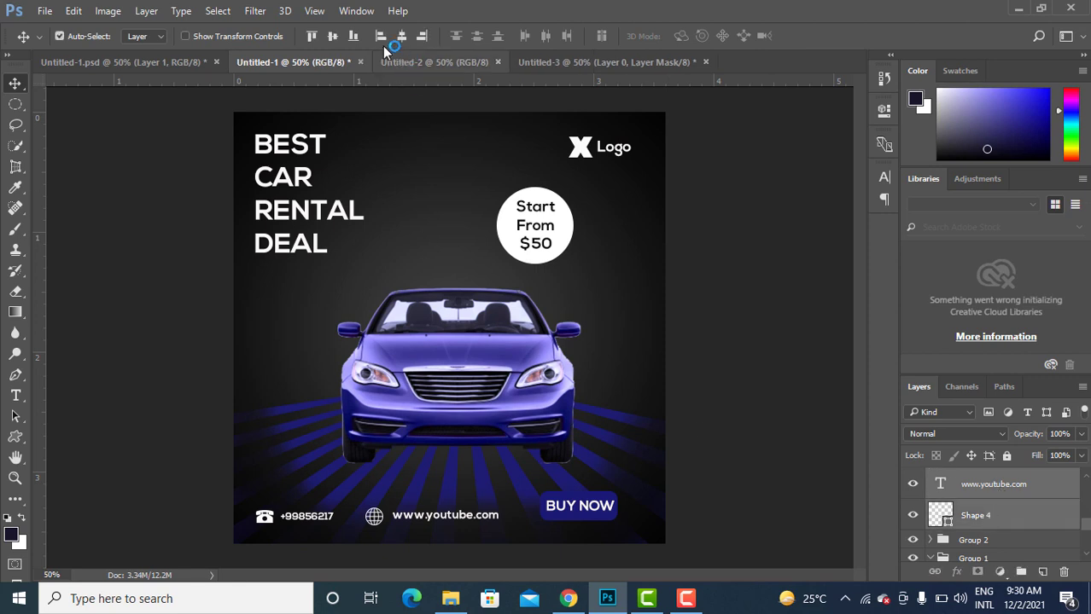
left_click(333, 38)
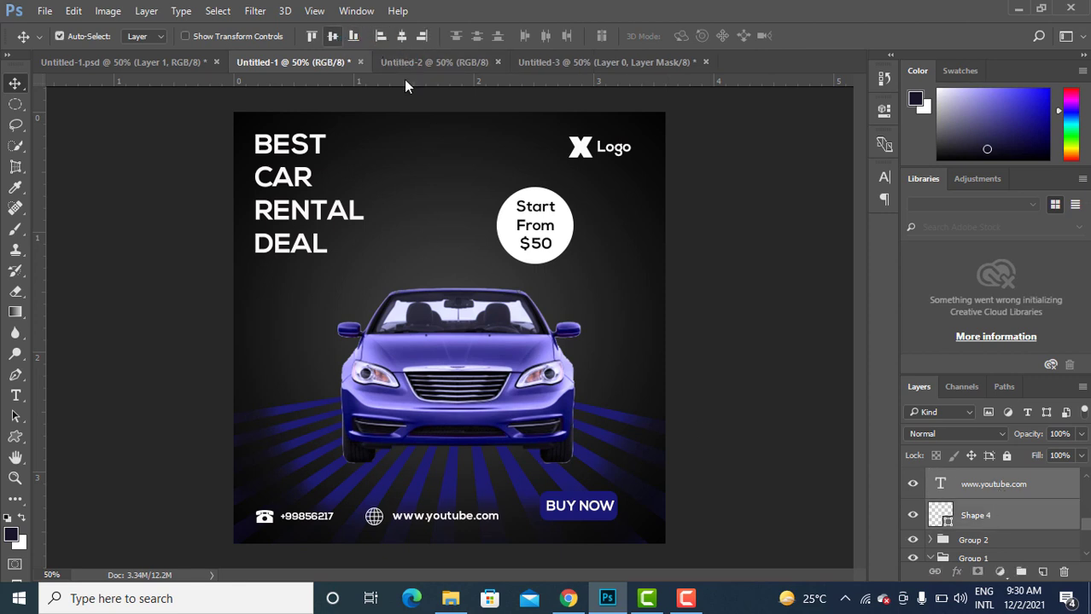
Select the telephone icon and phone number layers together and align them by their vertical centers.
left_click(306, 519)
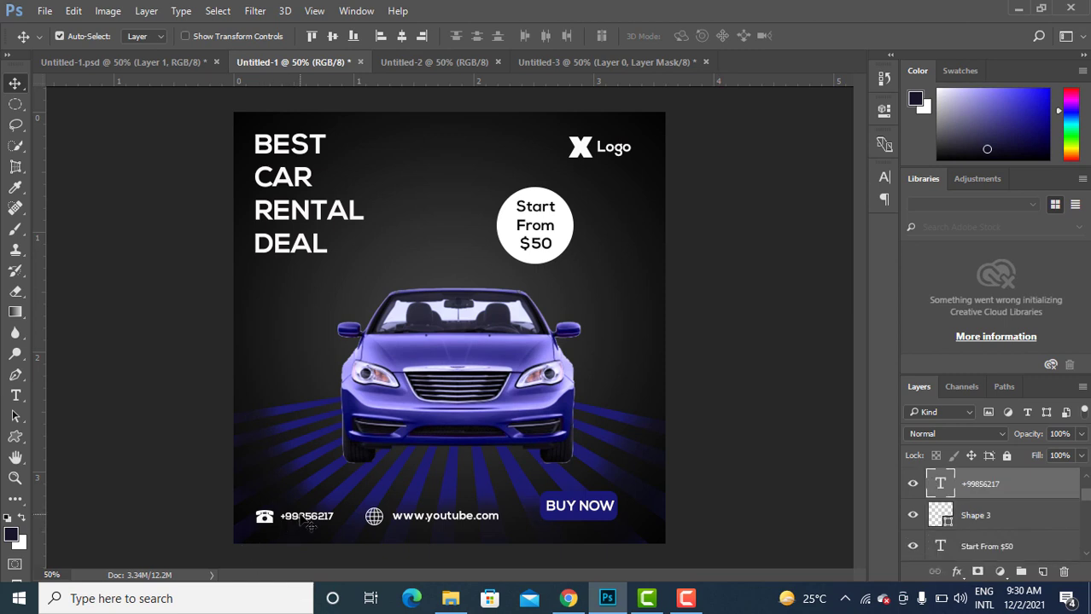
left_click(265, 519)
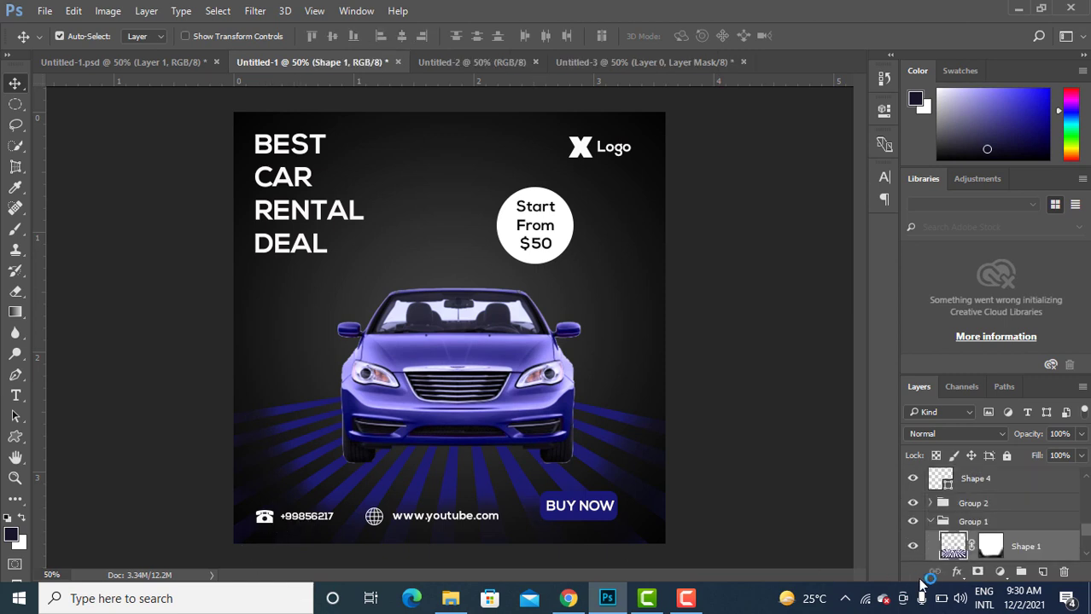
scroll(991, 539, "down", 2)
scroll(991, 540, "up", 2)
left_click(913, 546)
left_click(913, 546)
scroll(998, 543, "up", 3)
scroll(999, 543, "up", 3)
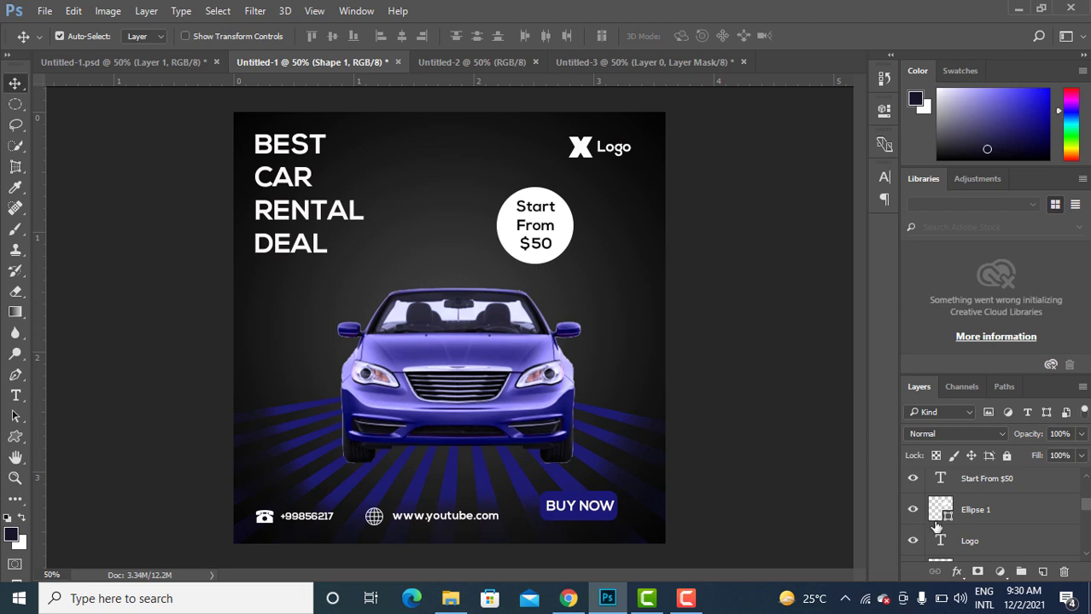
scroll(937, 526, "up", 3)
scroll(937, 527, "up", 1)
scroll(937, 526, "down", 1)
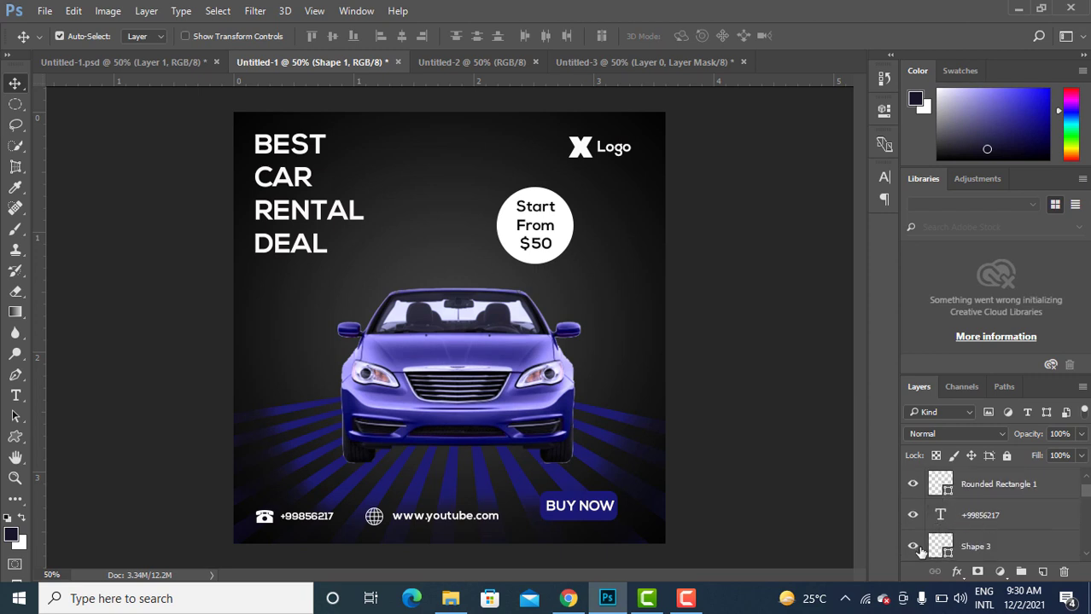
left_click(913, 547)
left_click(913, 547)
left_click(976, 549)
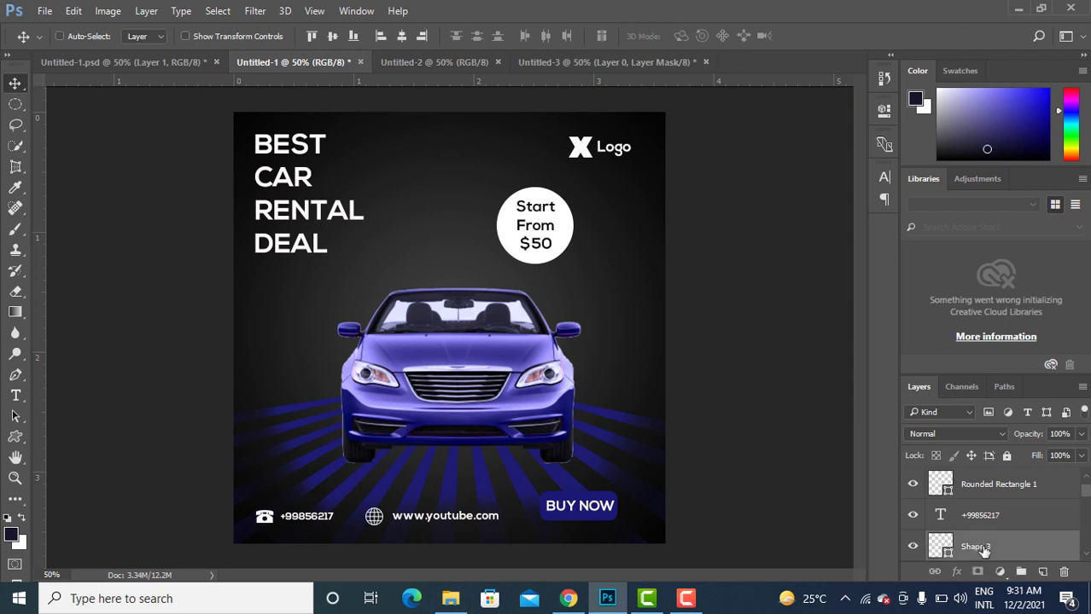
left_click(973, 518, "ctrl")
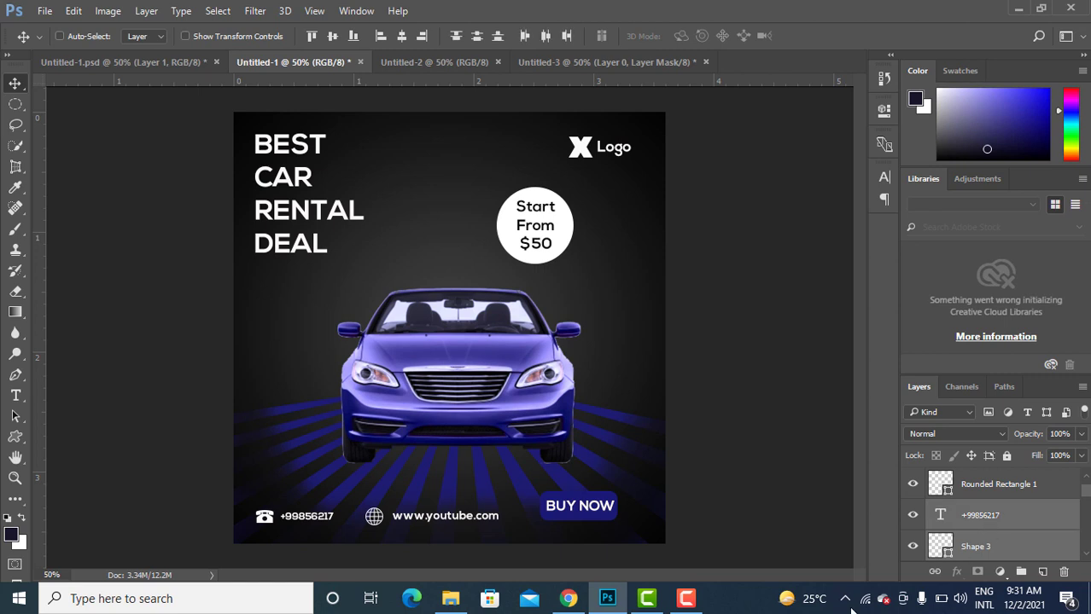
left_click(335, 39)
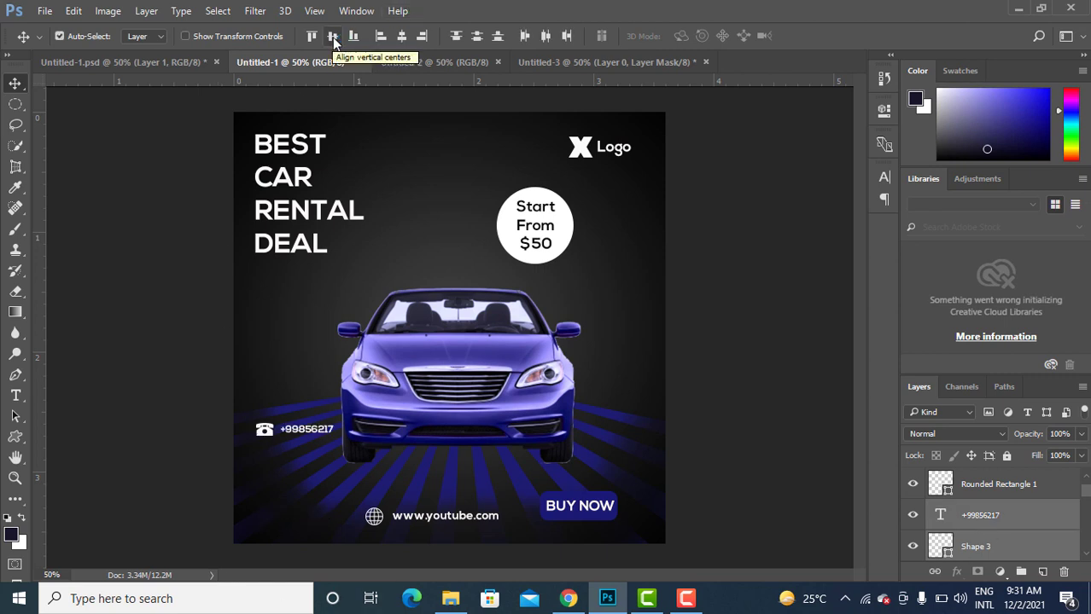
left_click(401, 39)
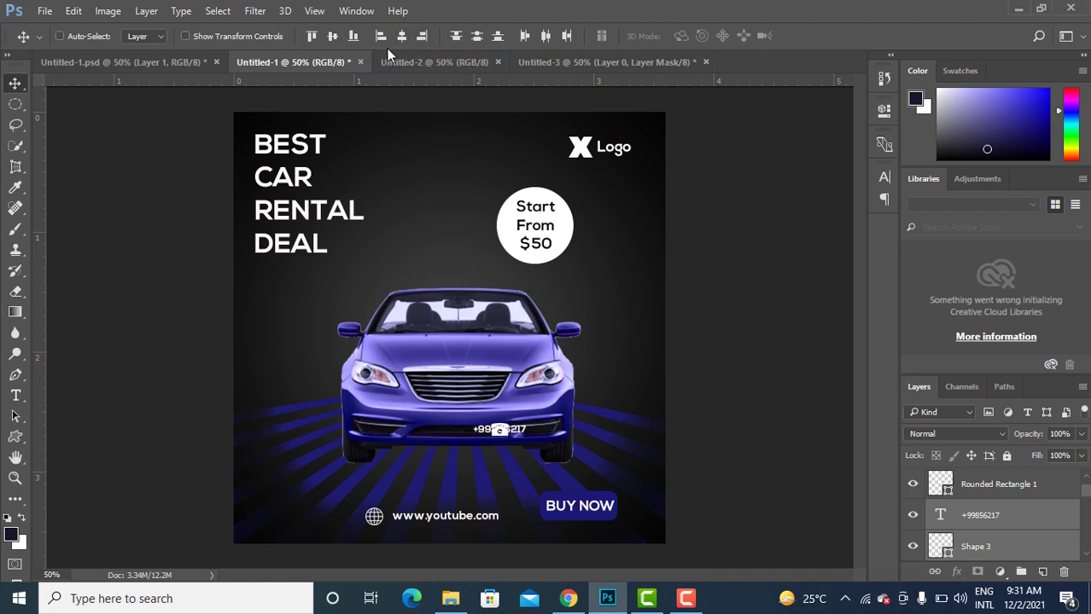
left_click(381, 37)
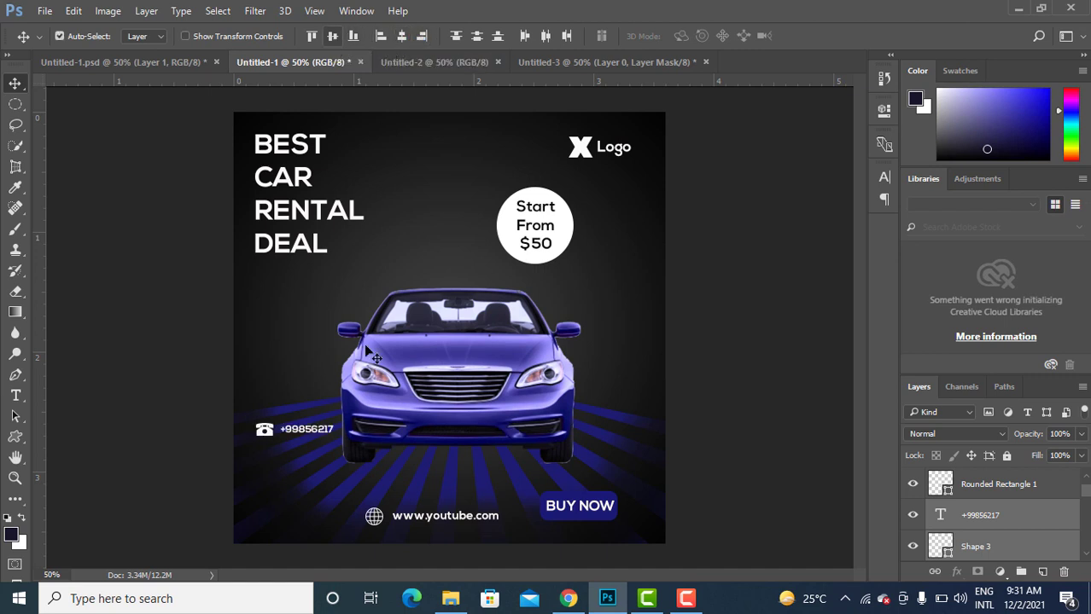
left_click_drag(299, 434, 297, 448)
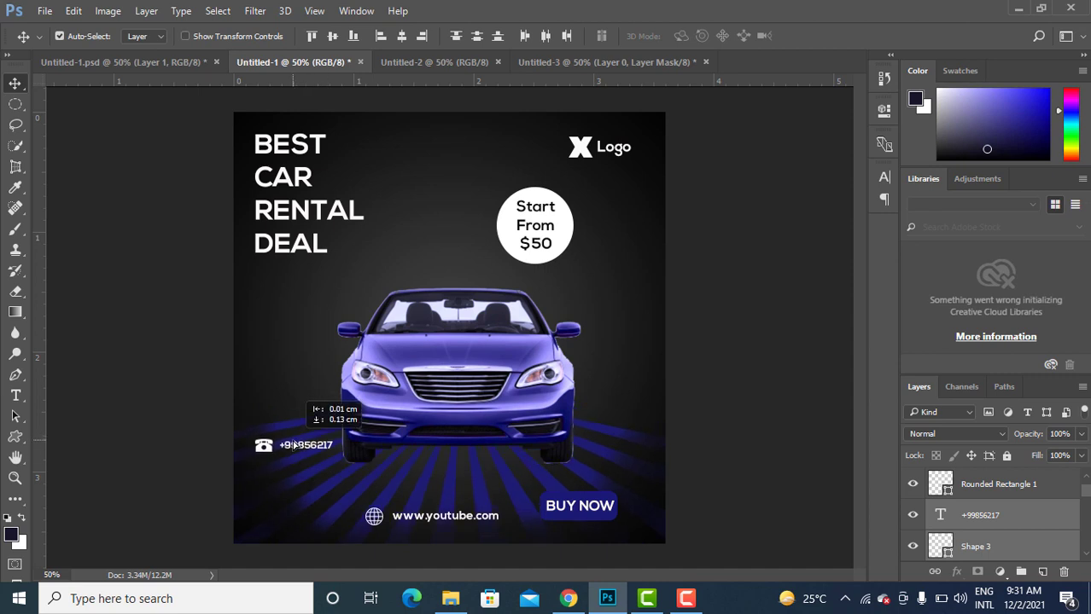
key("ctrl+z")
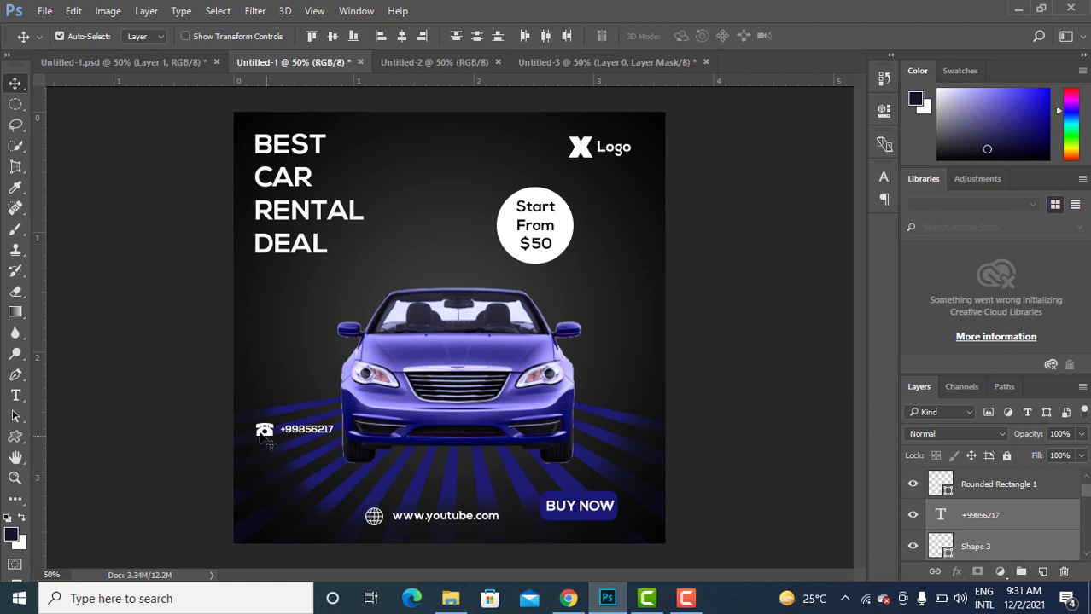
left_click_drag(261, 437, 261, 452)
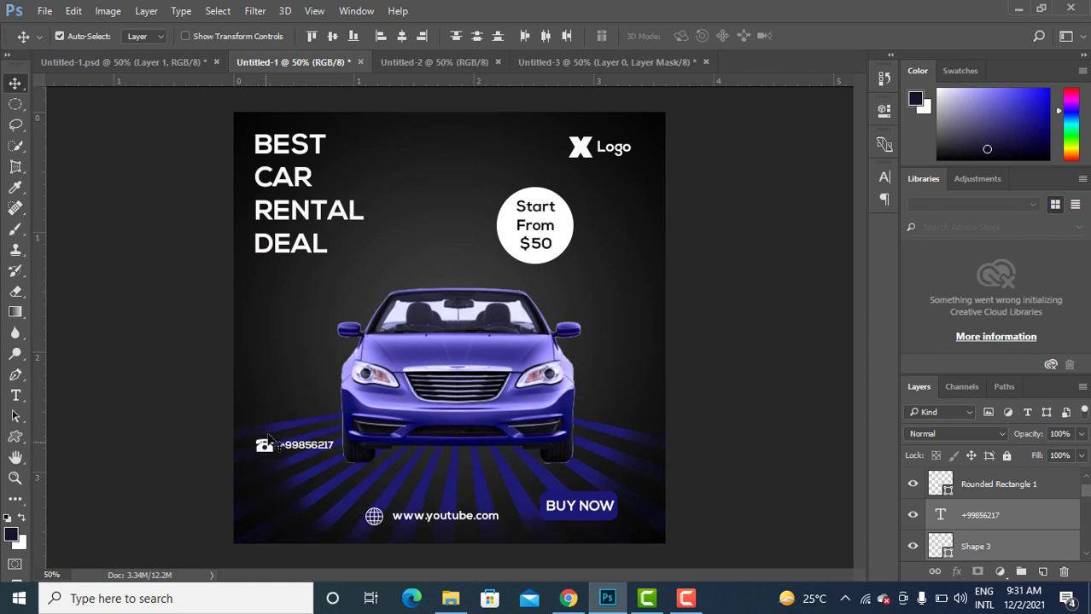
key("ctrl+z")
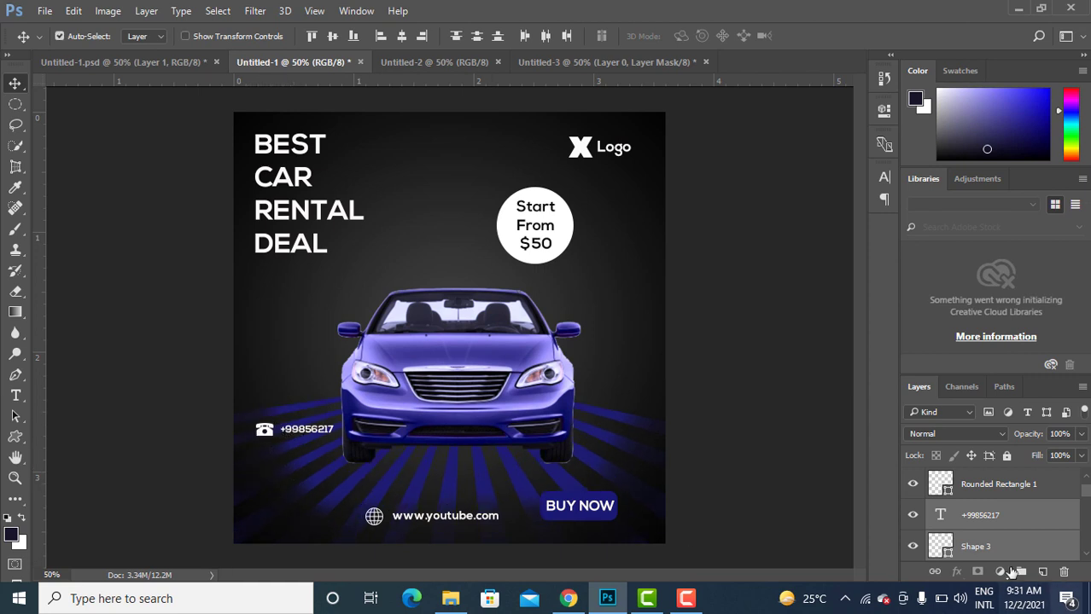
Transform only the telephone icon layer, moving it straight down to Y 1005 px beside the globe icon.
scroll(1000, 563, "up", 1)
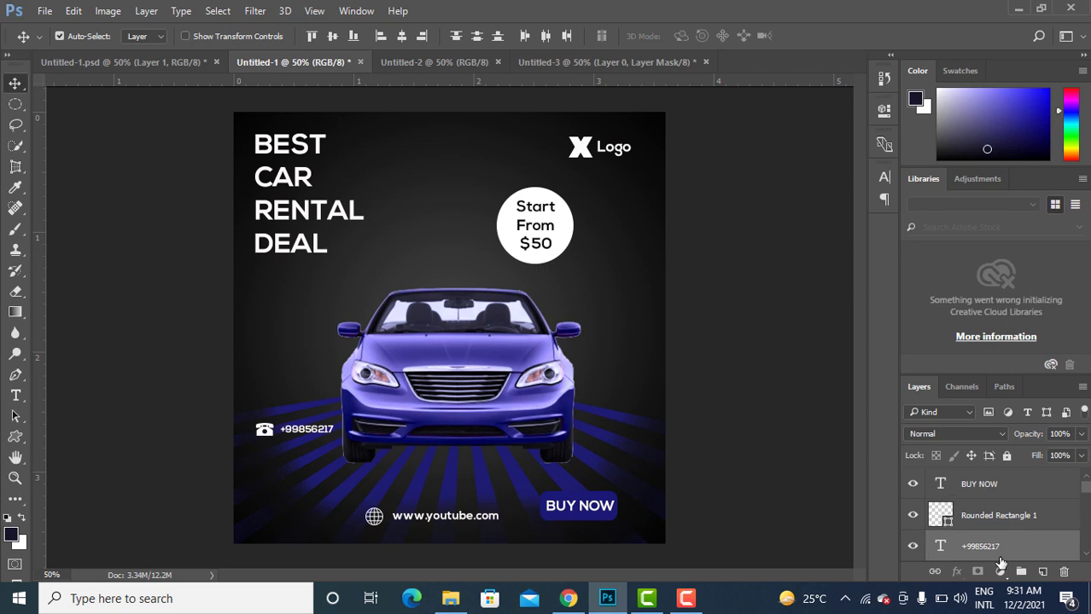
scroll(1000, 564, "down", 2)
scroll(1000, 565, "down", 1)
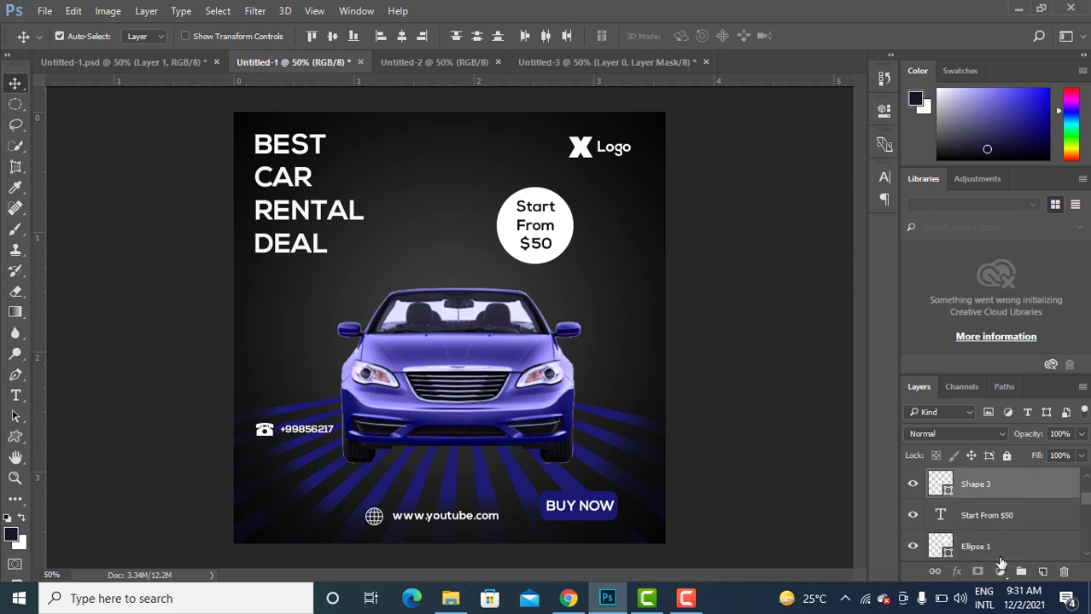
left_click(913, 516)
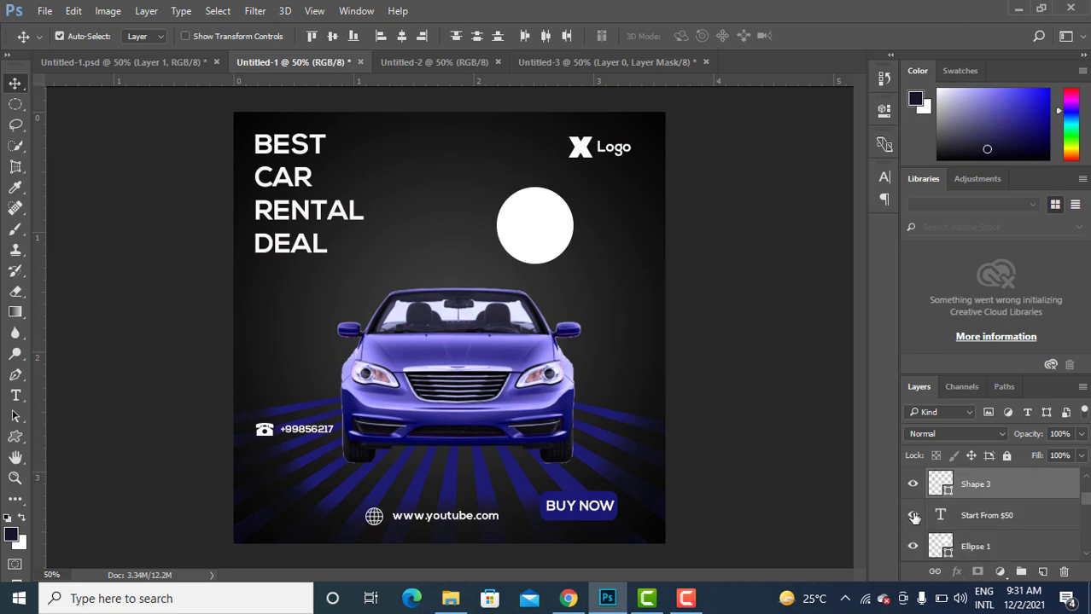
left_click(912, 516)
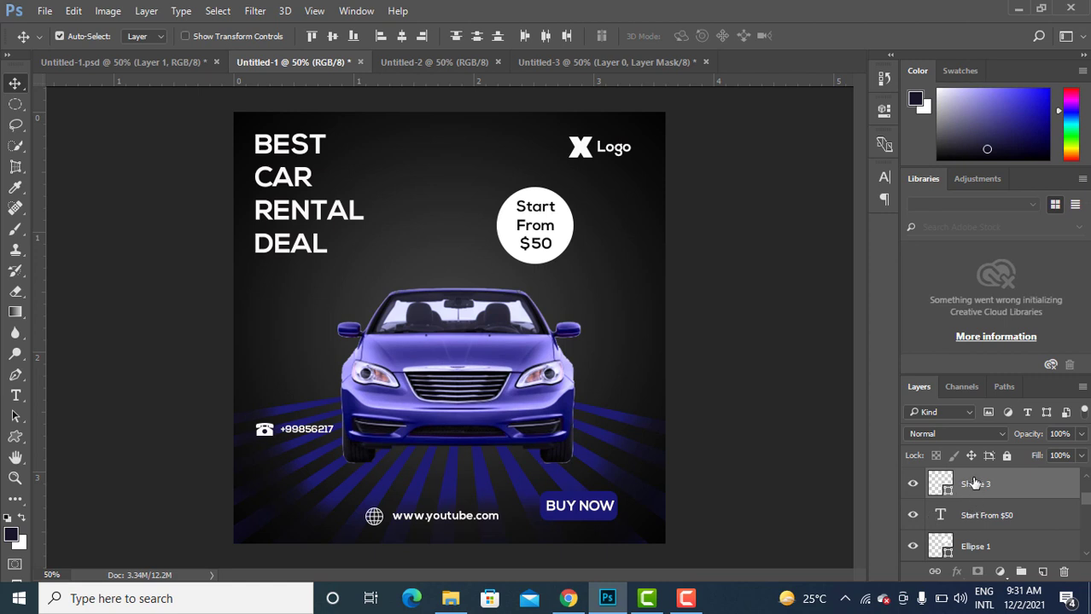
left_click(971, 484)
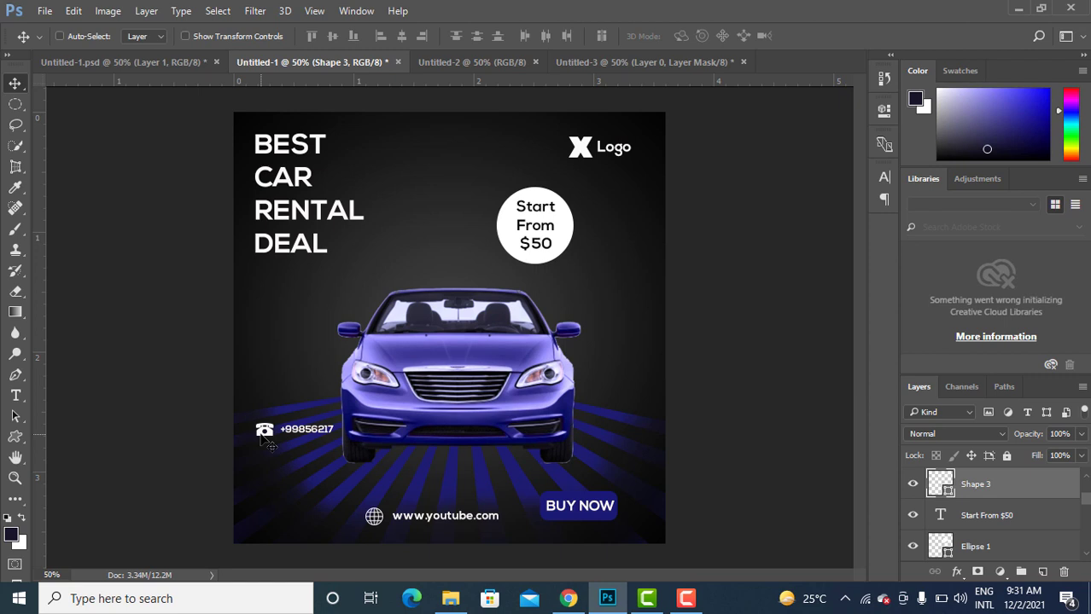
key("ctrl+t")
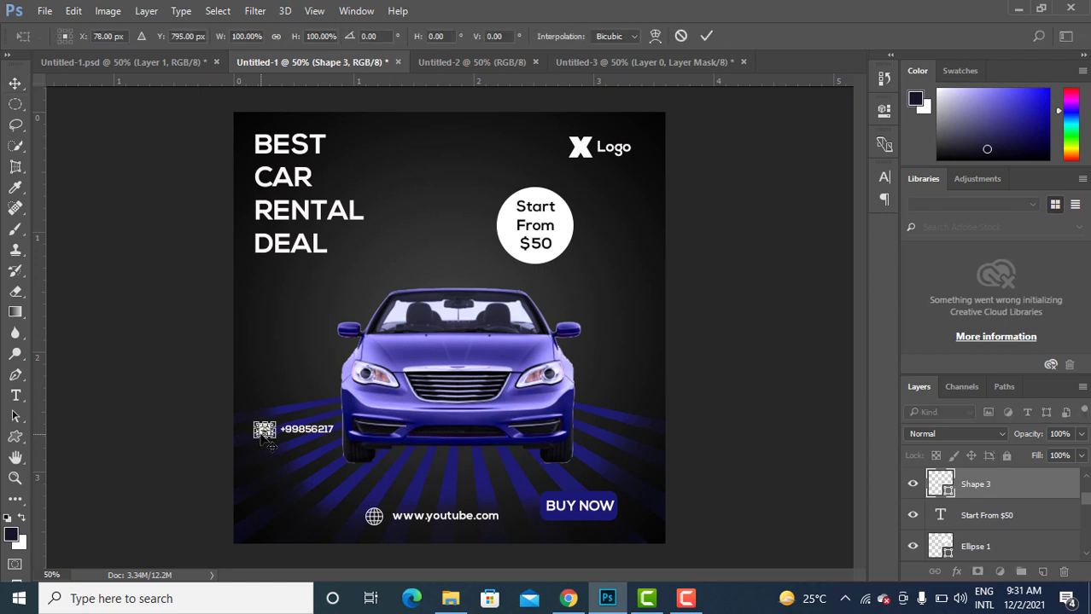
key("shift+Down")
key("shift+Down")
key("shift+Down")
key("shift+Down")
key("shift+Down")
key("shift+Down")
key("shift+Down")
key("shift+Down")
key("shift+Down")
key("shift+Down")
key("shift+Down")
key("shift+Down")
key("shift+Down")
key("shift+Down")
key("shift+Down")
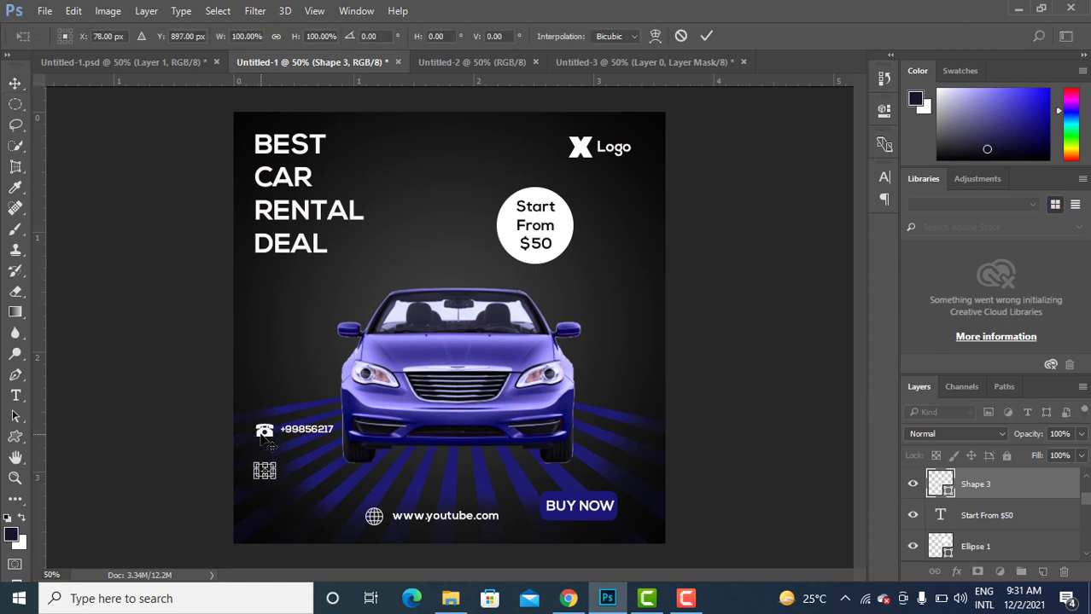
key("shift+Down")
key("shift+Down")
key("shift+Down")
key("shift+Down")
key("shift+Down")
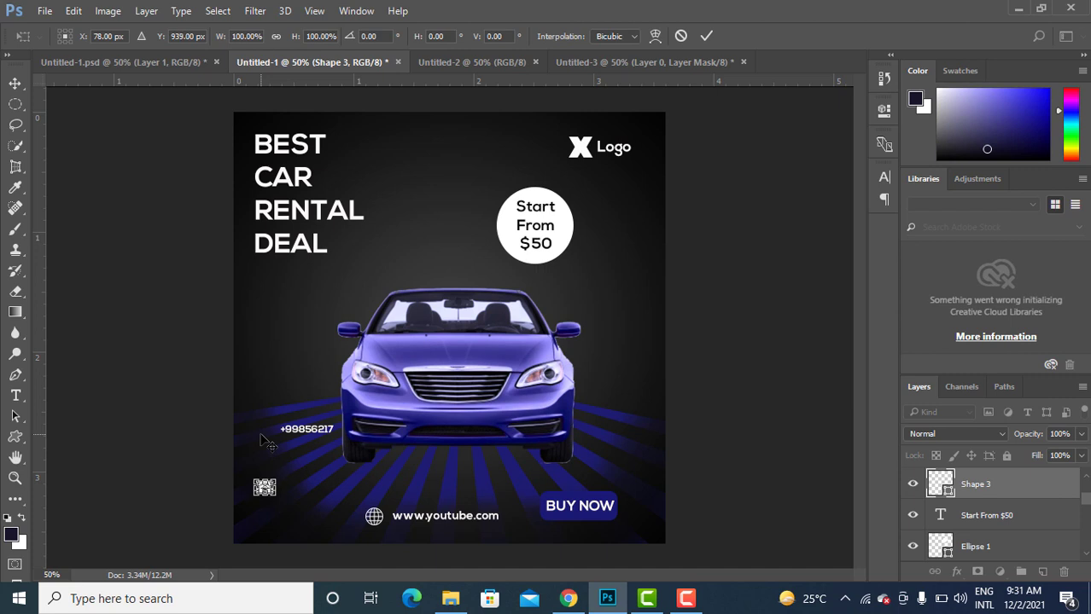
key("Down")
key("Down")
key("Down")
key("Down")
key("Down")
key("Down")
key("Down")
key("Down")
key("Down")
key("Down")
key("Down")
key("Down")
key("Down")
key("Down")
key("Down")
key("Down")
key("Down")
key("Down")
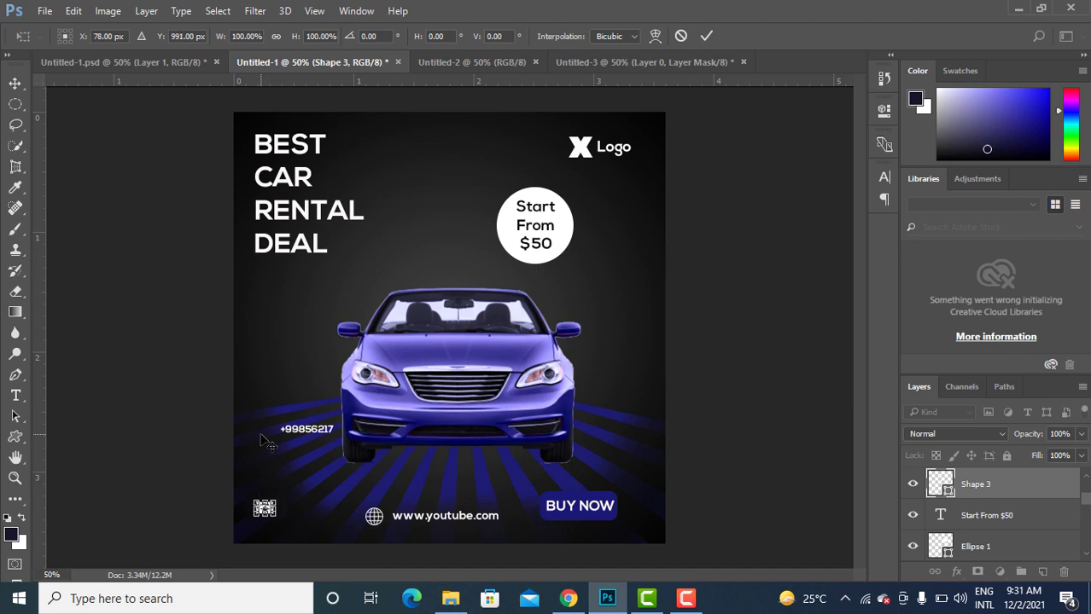
key("Down")
key("Down")
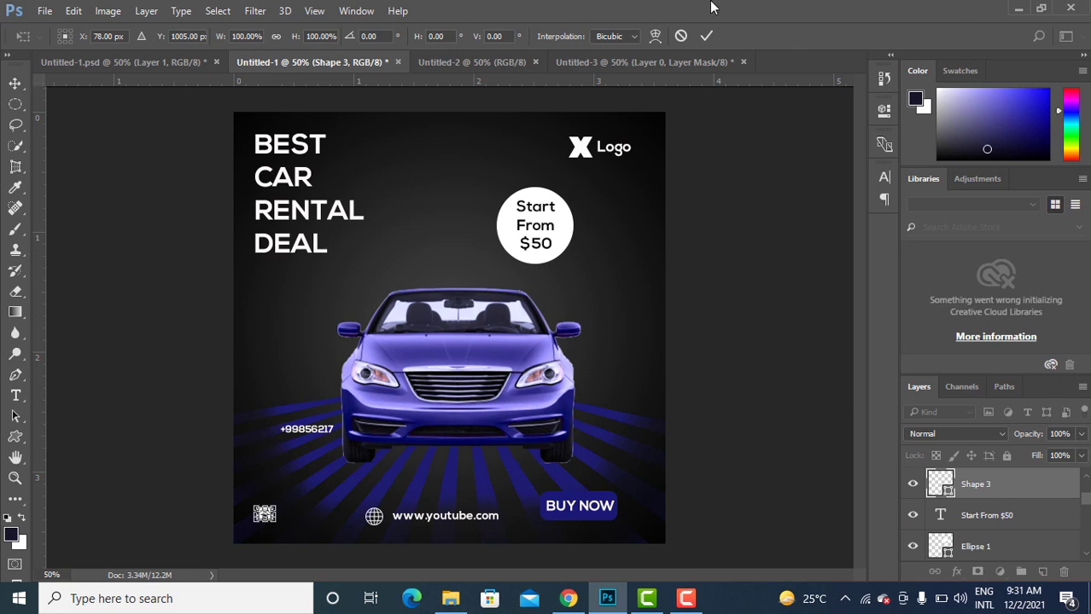
left_click(706, 36)
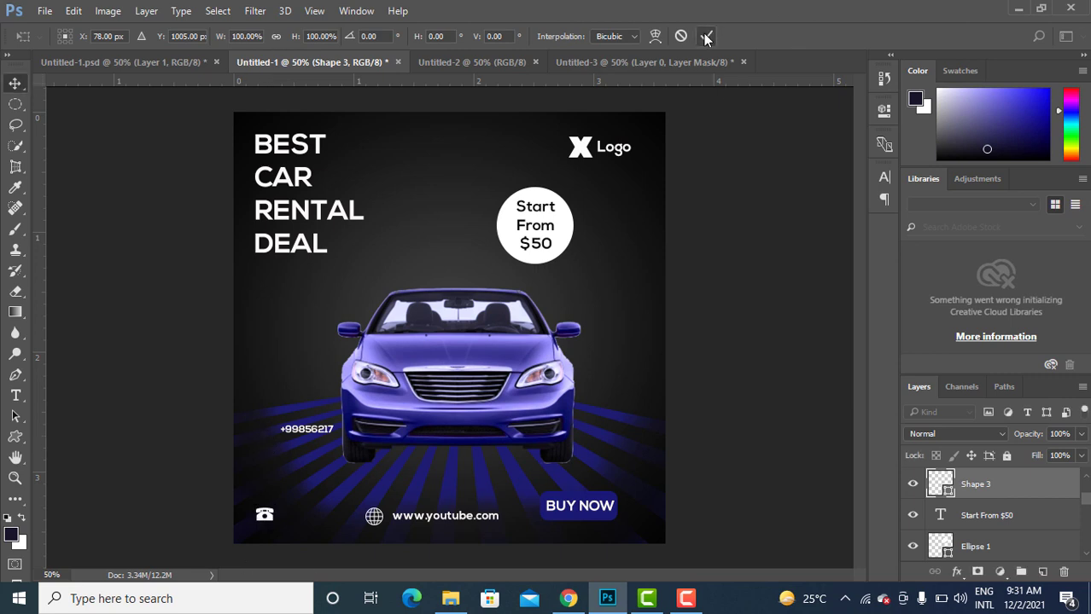
Transform the phone number text layer, moving it straight down to Y 1013.25 px beside the telephone icon.
left_click(321, 433)
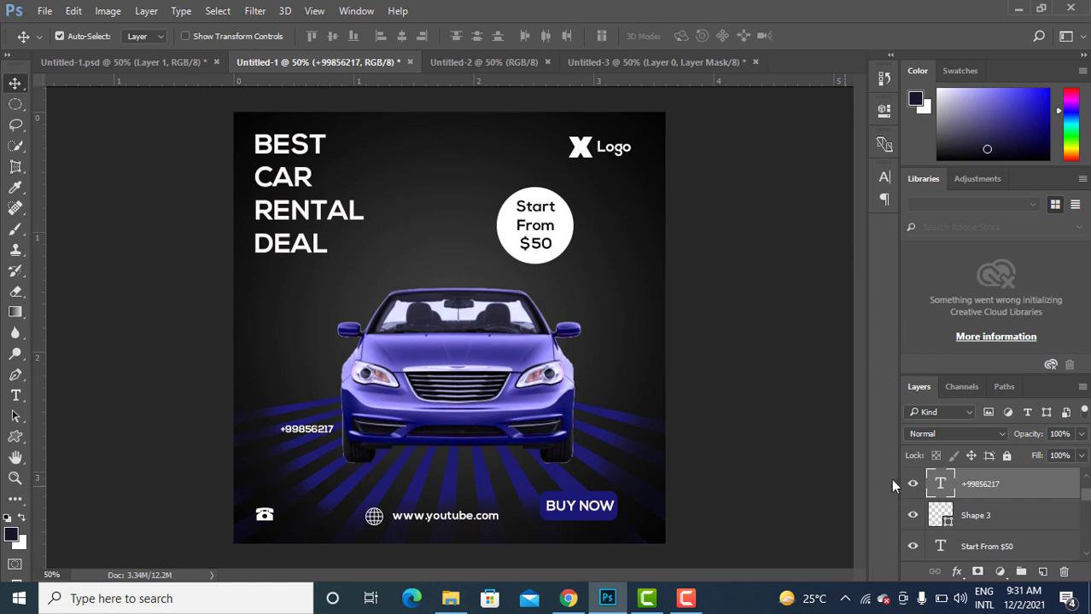
key("ctrl+t")
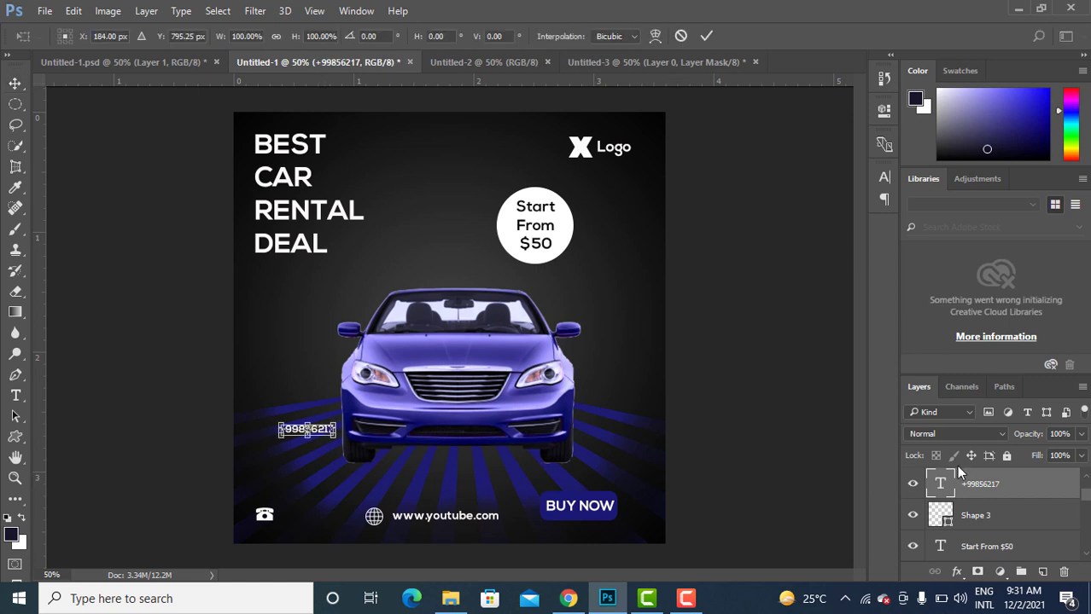
key("Down")
key("Down")
key("Down")
key("Down")
key("Down")
key("Down")
key("Down")
key("Down")
key("Down")
key("Down")
key("Down")
key("Down")
key("Down")
key("Down")
key("Down")
key("Down")
key("Down")
key("Down")
key("Down")
key("Down")
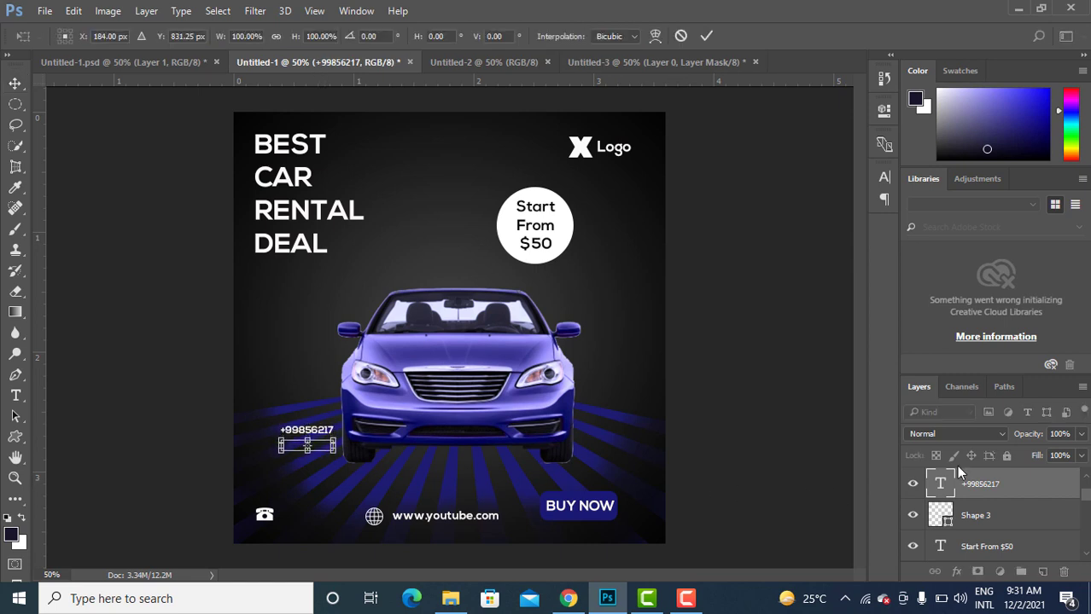
key("Down")
key("Down")
key("Down")
key("Down")
key("Down")
key("Down")
key("Down")
key("Down")
key("Down")
key("Down")
key("Down")
key("Down")
key("Down")
key("Down")
key("Down")
key("Down")
key("Down")
key("Down")
key("Down")
key("Down")
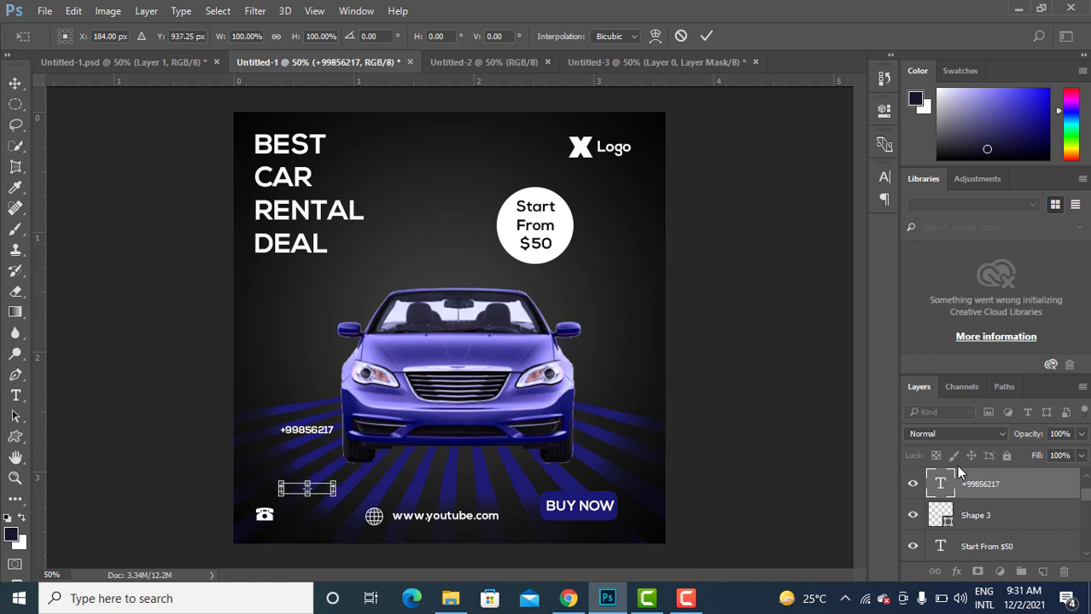
key("Down")
key("Down")
key("Down")
key("Down")
key("Down")
key("Down")
key("Down")
key("Down")
key("Down")
key("Down")
key("Down")
key("Down")
key("Down")
key("Down")
key("Down")
key("Down")
key("Down")
key("Down")
key("Down")
key("Down")
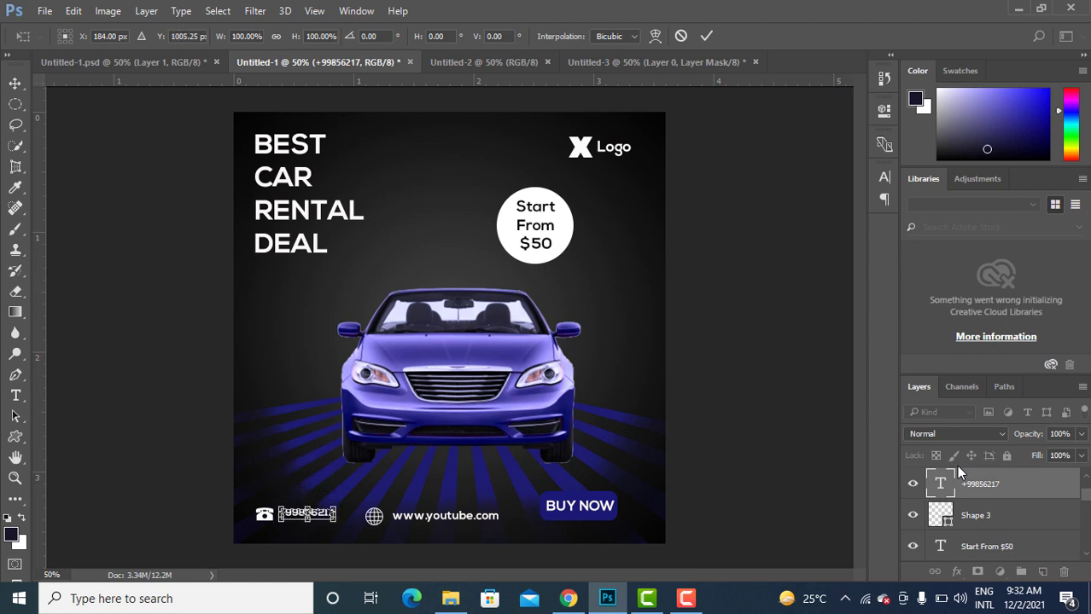
key("Down")
key("Down")
key("Down")
key("Down")
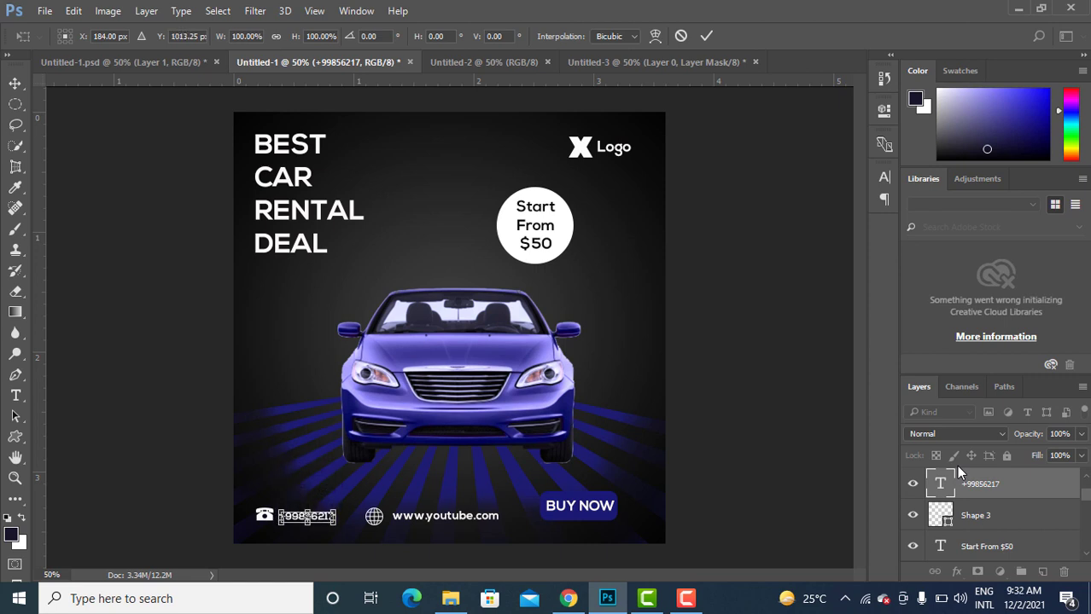
left_click(706, 36)
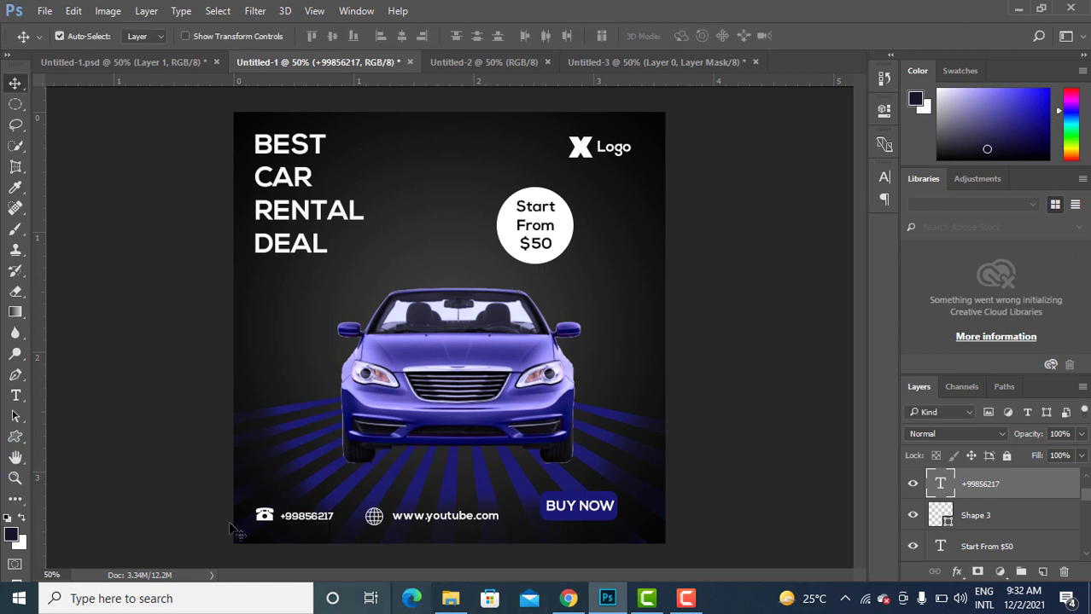
Check the type settings of the BEST CAR RENTAL DEAL headline and the Logo text without changing them.
left_click(15, 395)
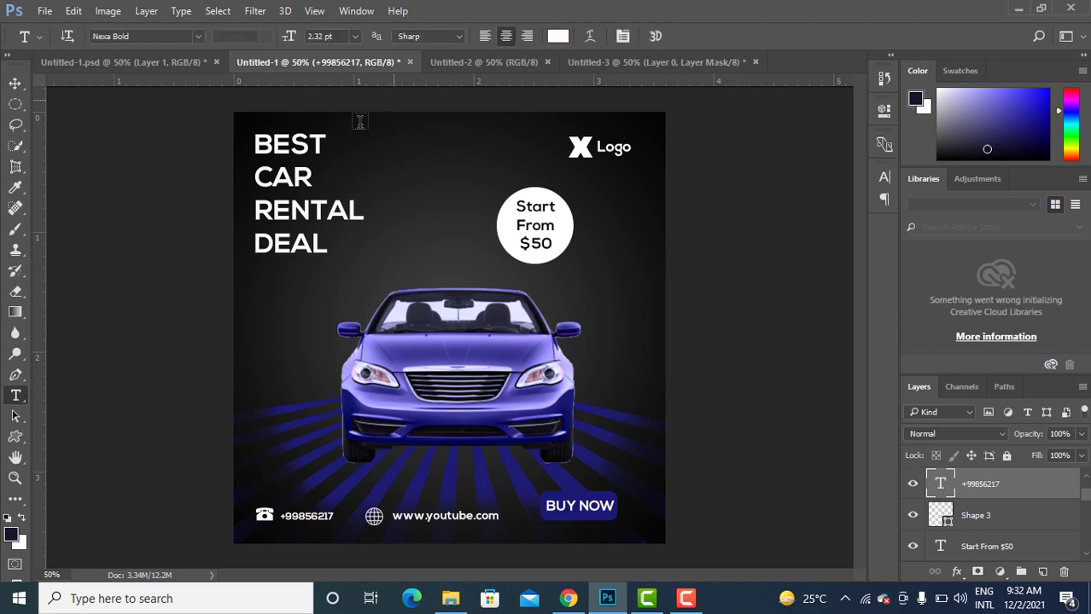
left_click(294, 219)
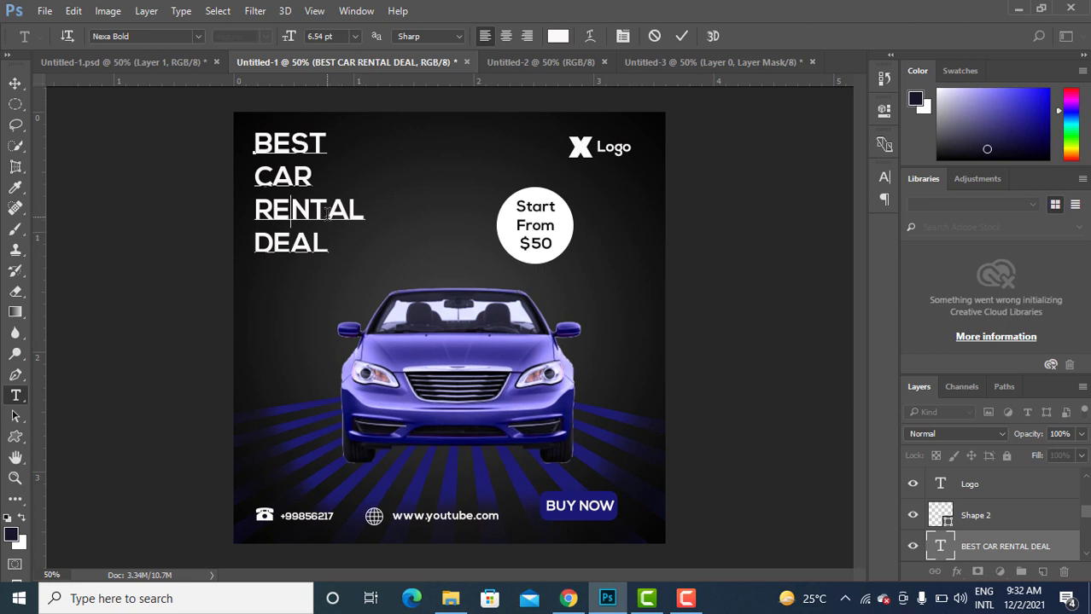
left_click(680, 37)
left_click(608, 147)
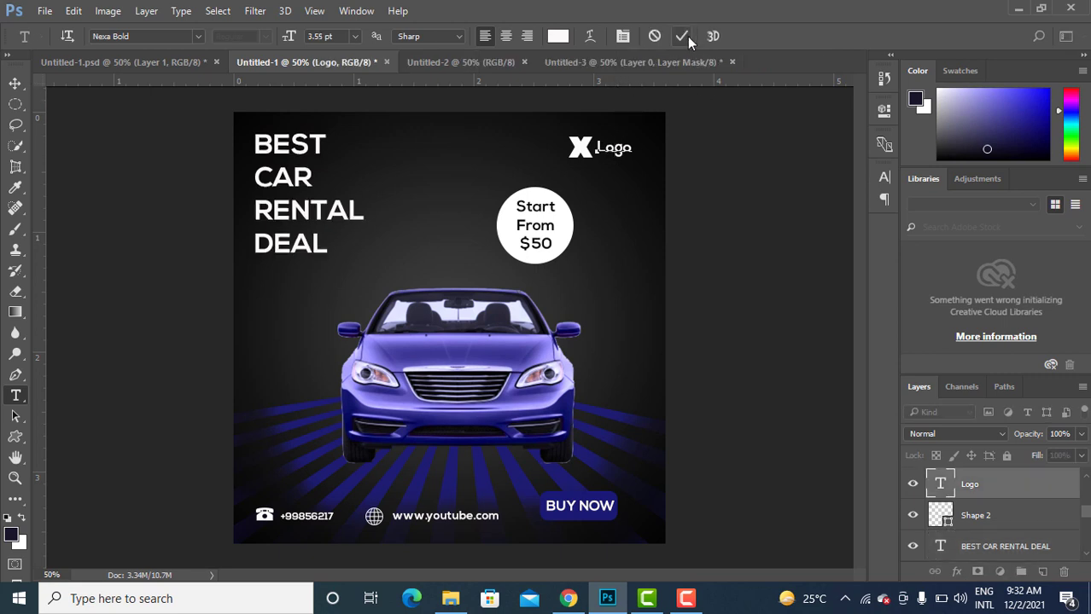
left_click(687, 36)
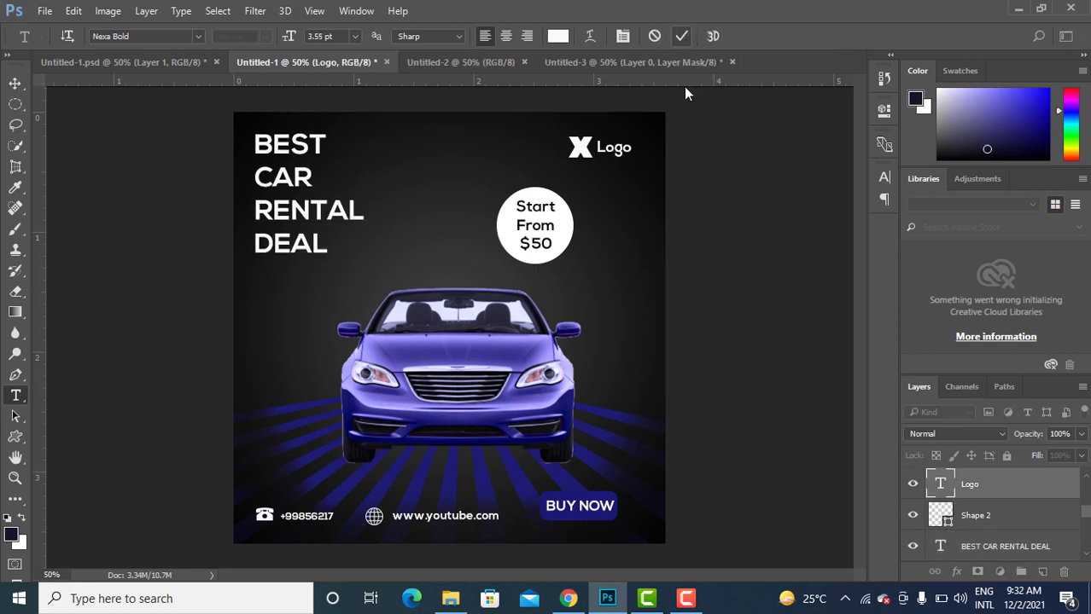
Insert spaces into the phone number text to split its digits into pairs.
left_click(328, 515)
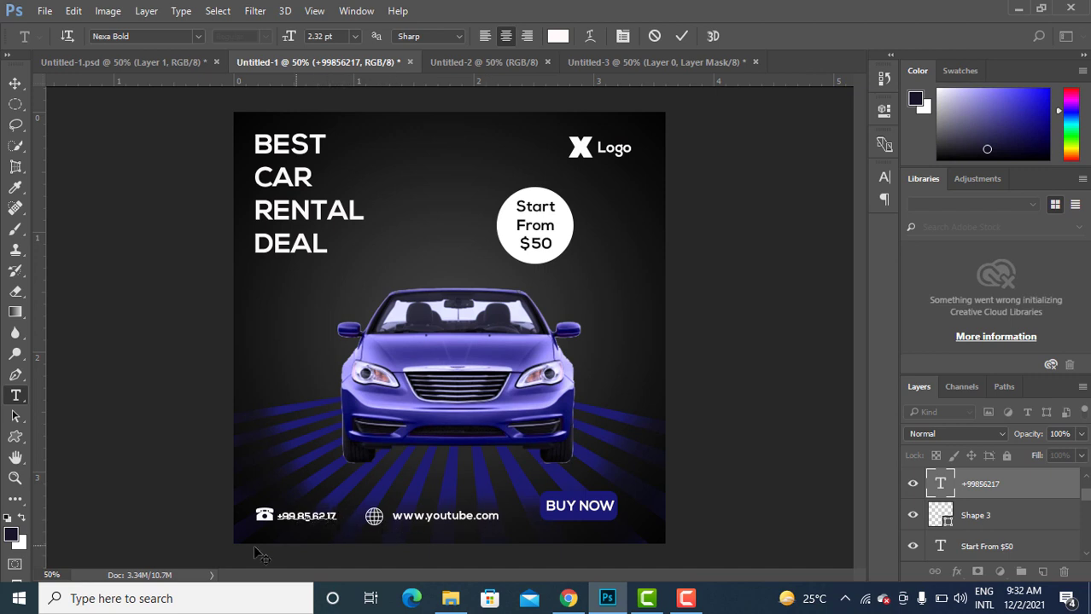
left_click(681, 36)
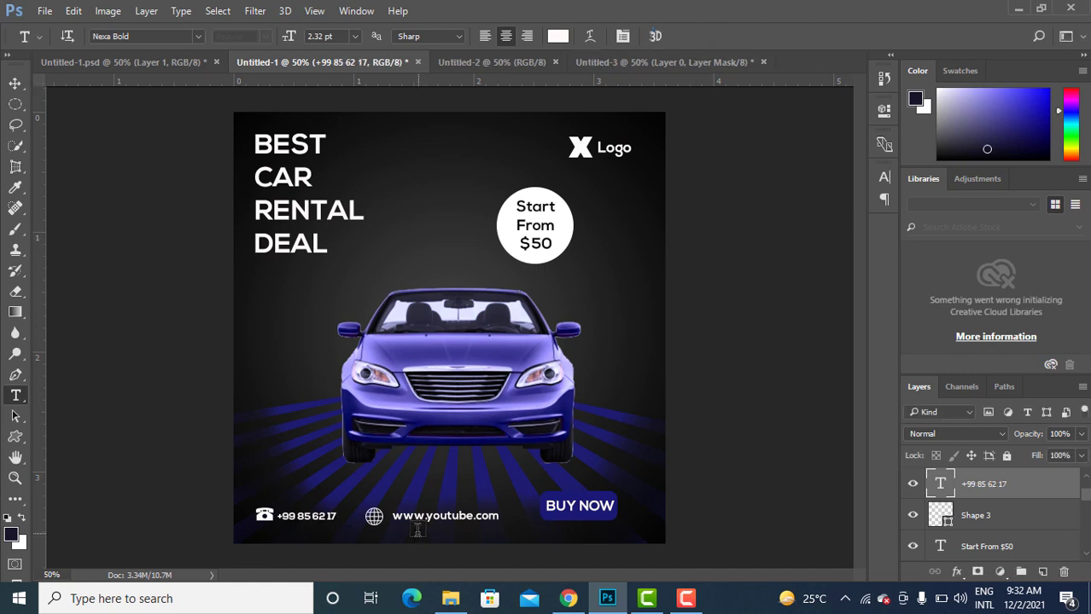
left_click(465, 519)
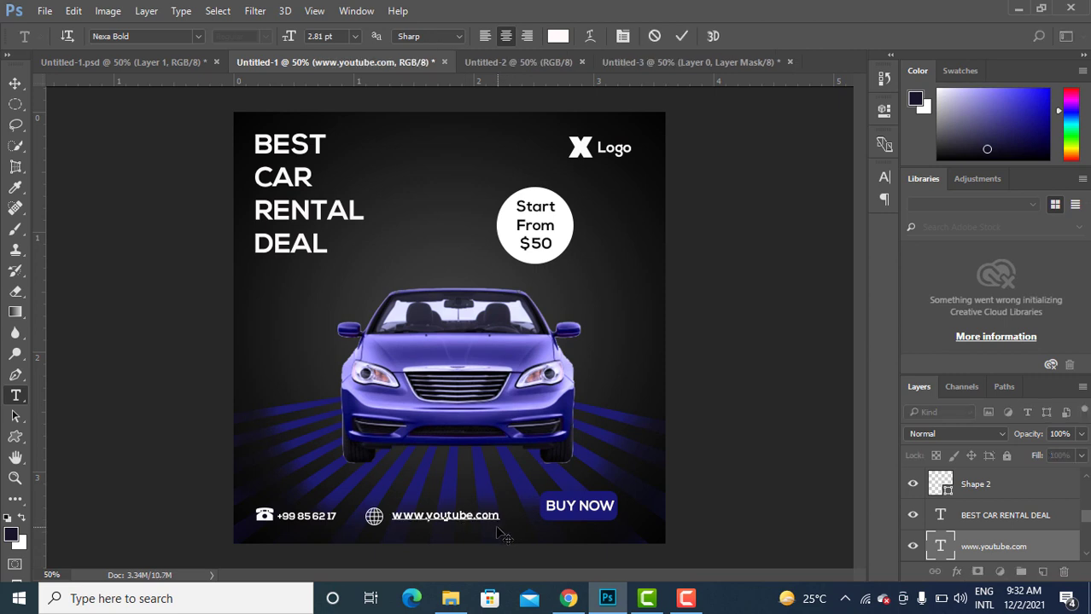
left_click(497, 517)
left_click_drag(501, 516, 393, 526)
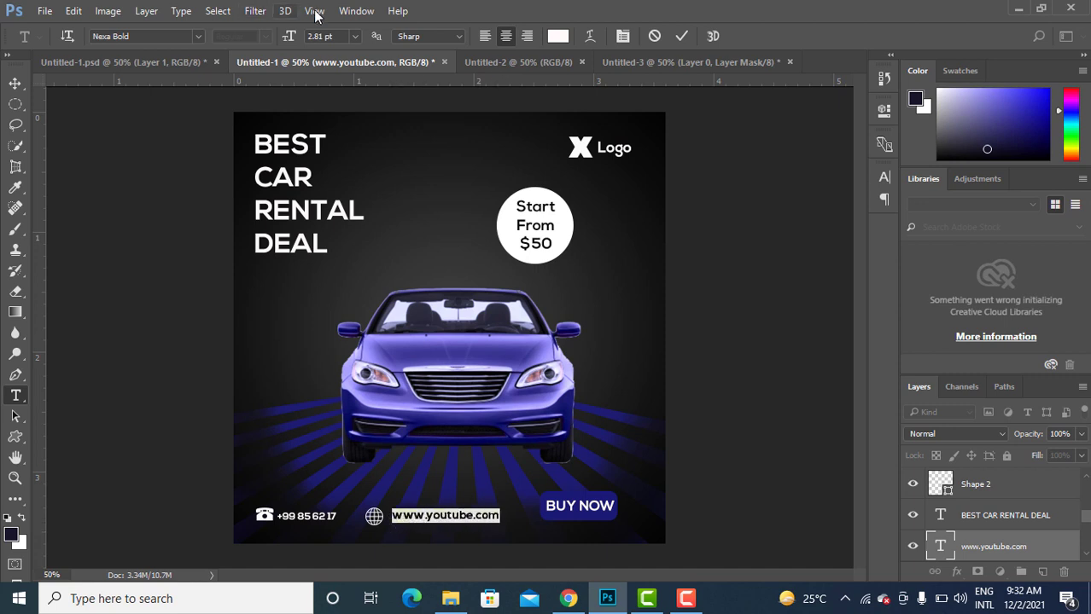
left_click(320, 35)
type("31")
key("Return")
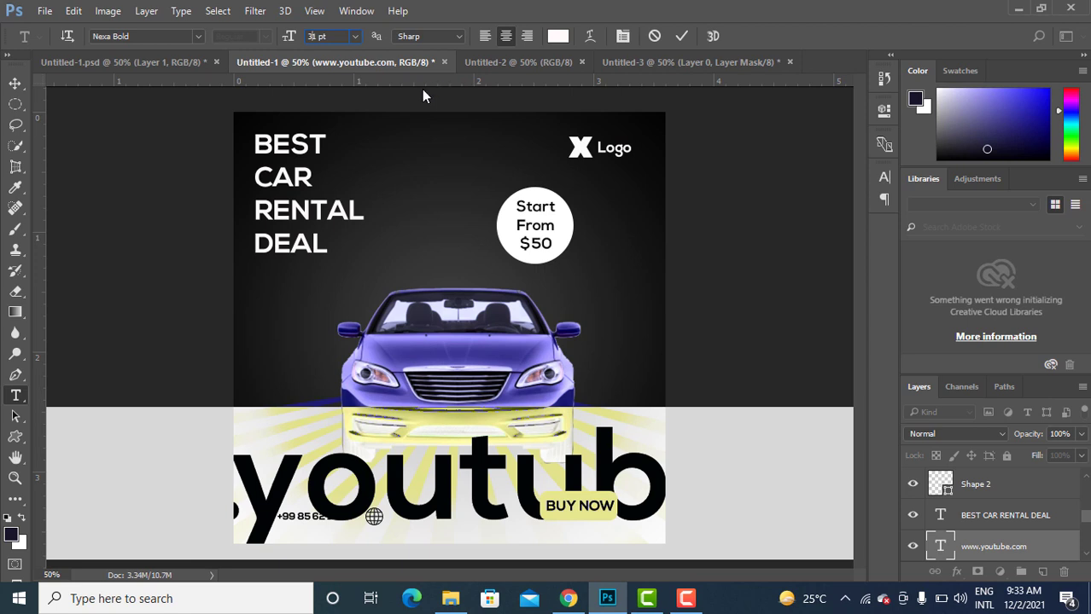
key("BackSpace")
key("Return")
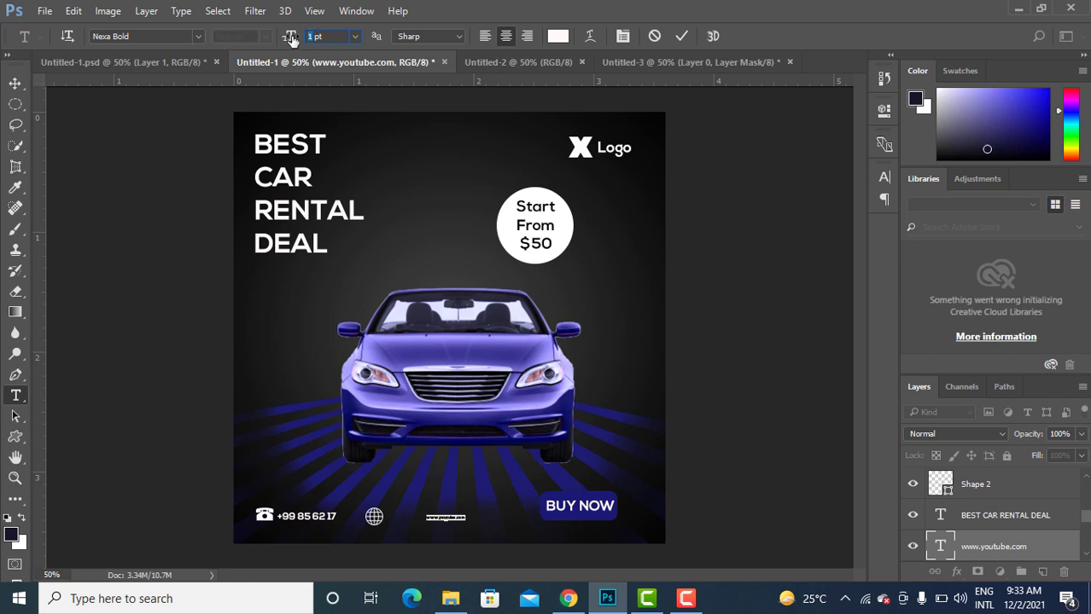
type("3")
key("Return")
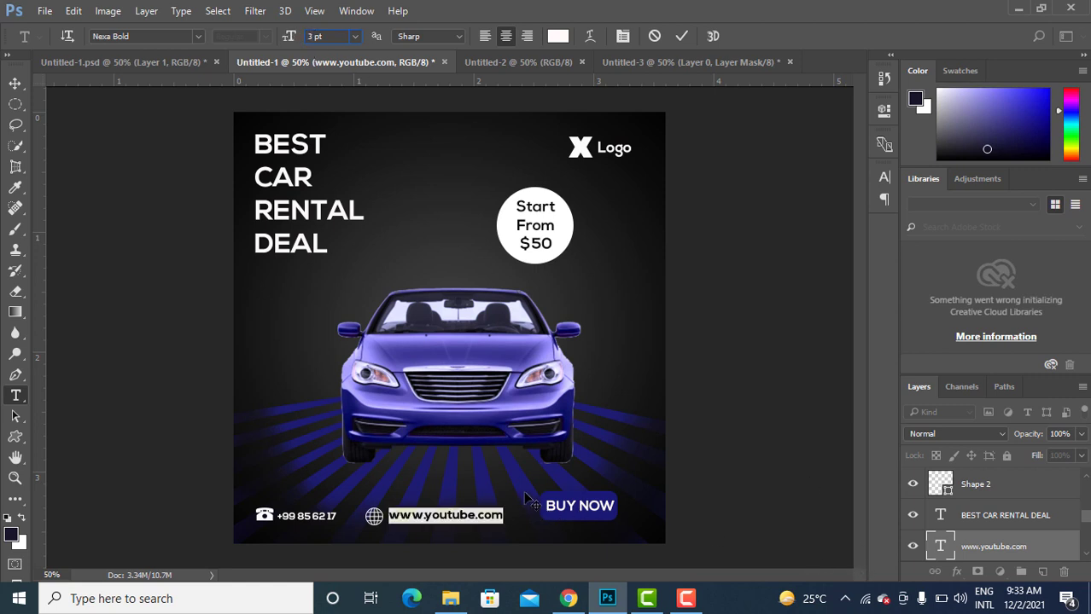
left_click(681, 36)
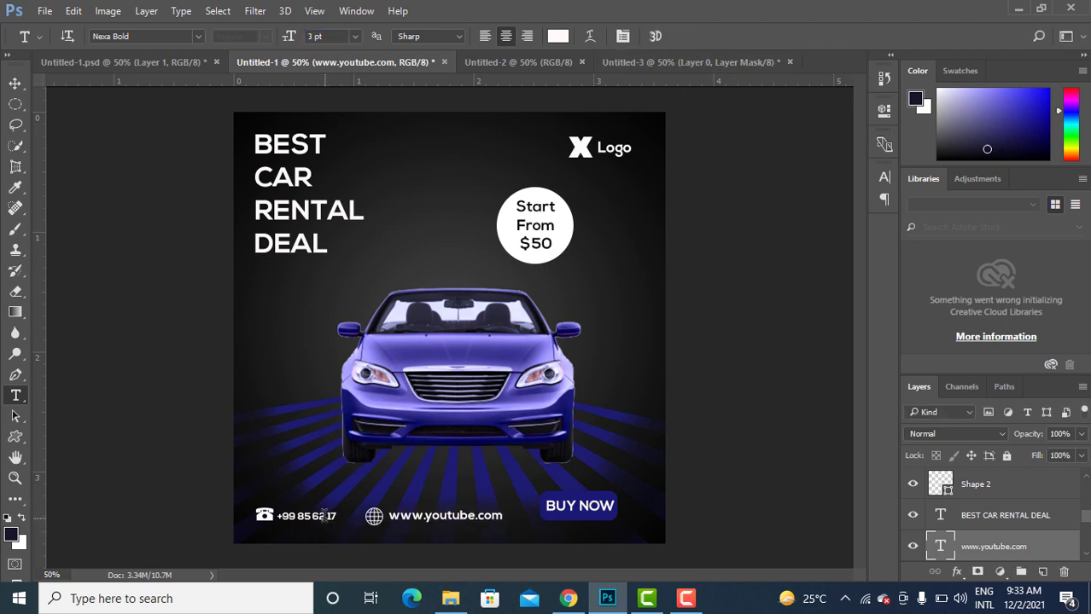
Set the font size of the phone number text to 3 pt.
left_click(338, 515)
left_click_drag(337, 515, 275, 515)
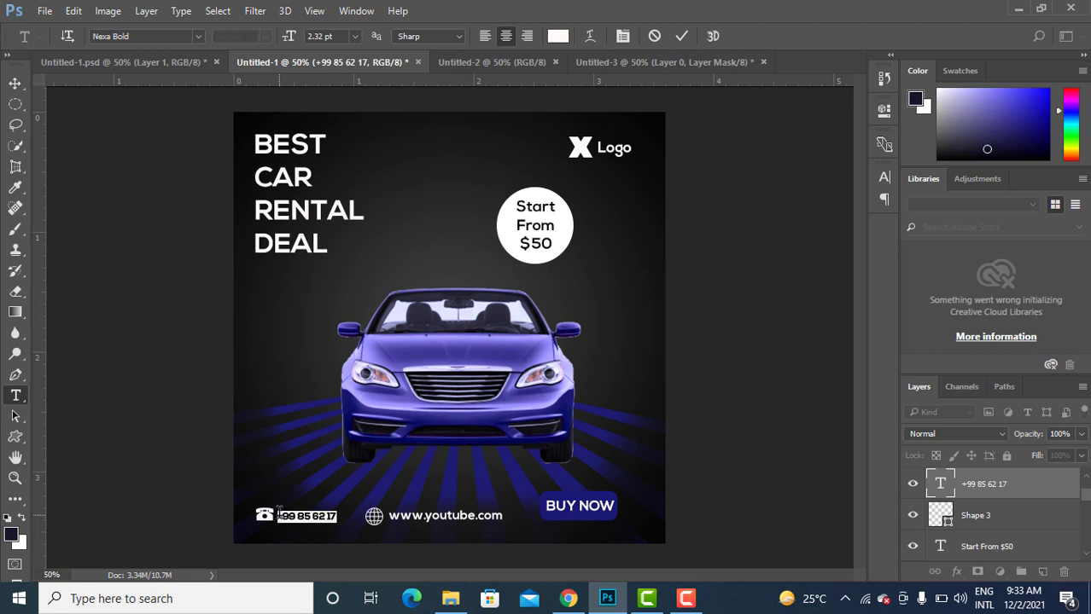
left_click(320, 36)
type("3")
key("Return")
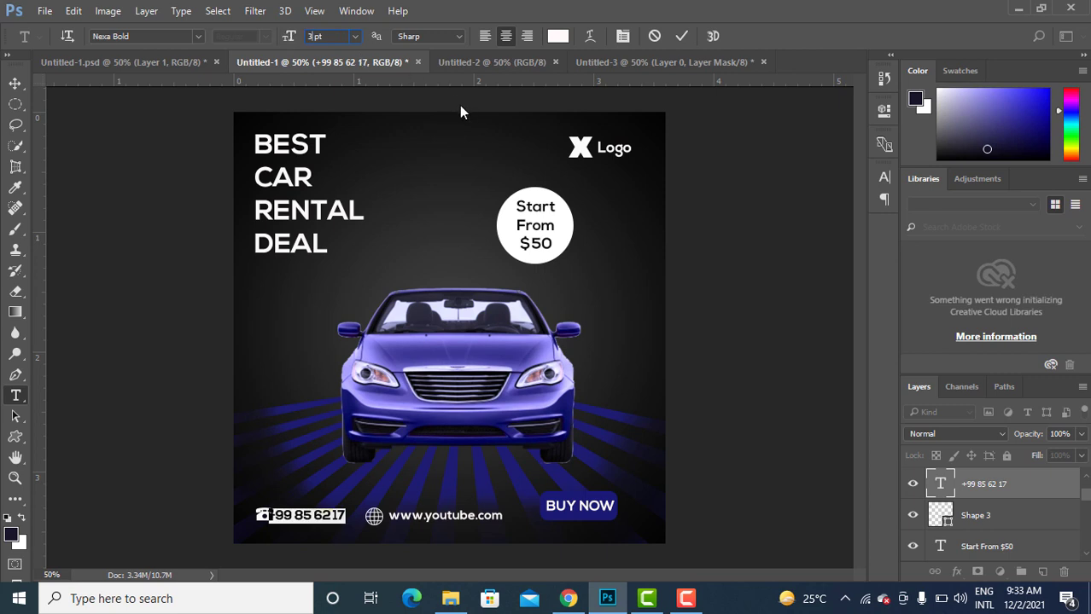
left_click(15, 83)
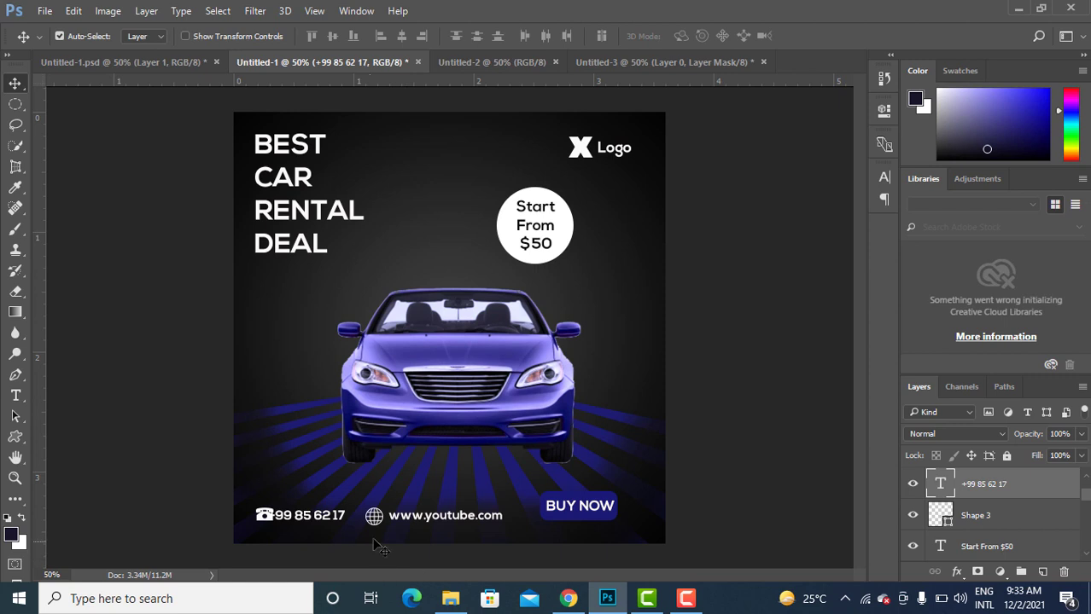
left_click(445, 517)
left_click_drag(444, 517, 461, 515)
left_click_drag(372, 523, 388, 522)
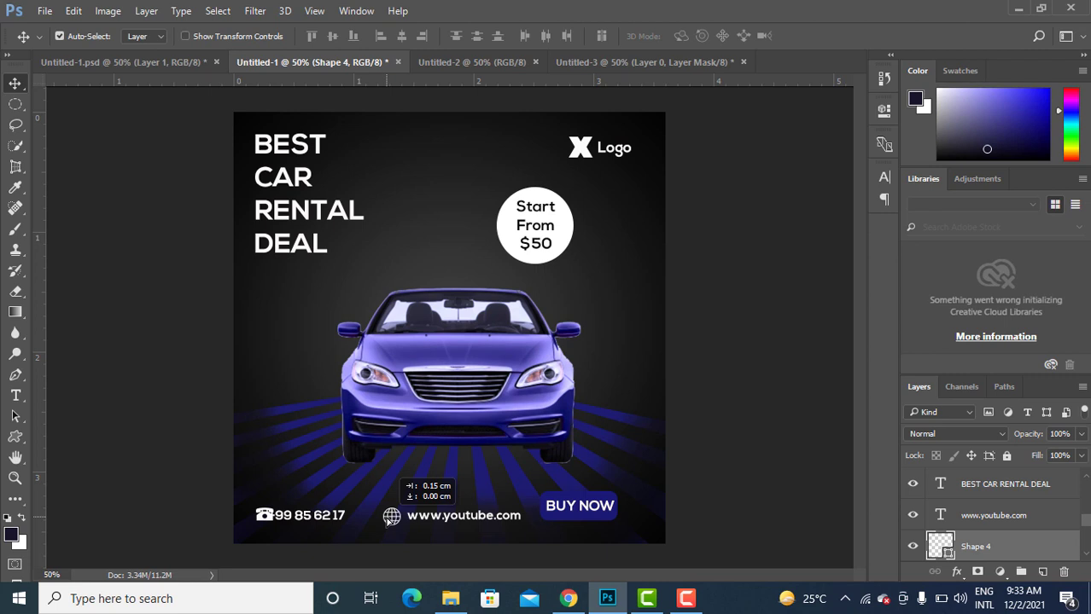
Move the phone number text right so it sits between the telephone and globe icons, and fine-tune its height along with the globe's.
left_click_drag(388, 521, 331, 523)
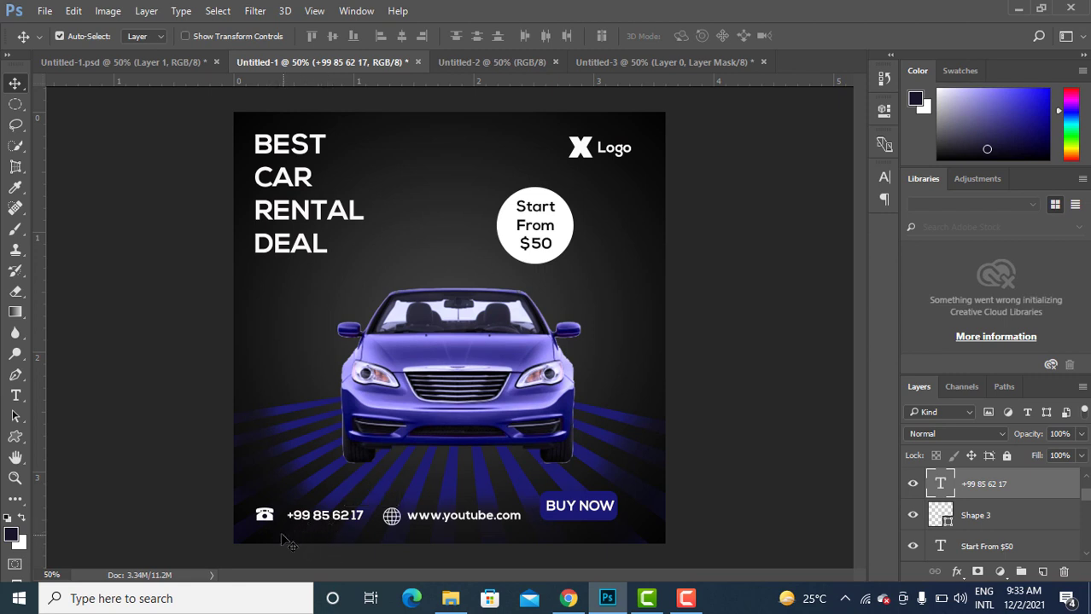
left_click(398, 523)
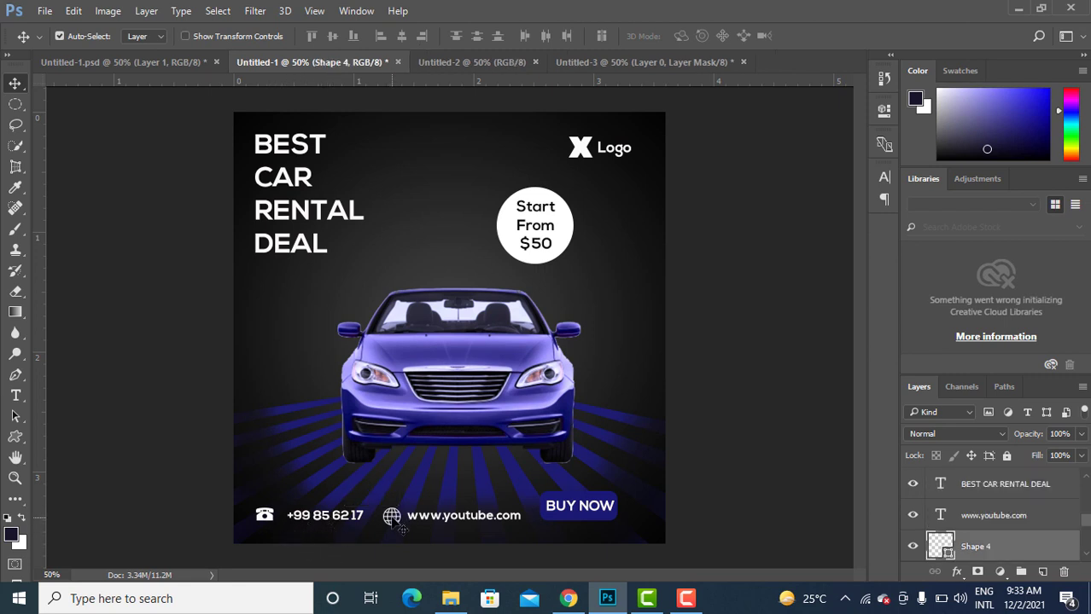
left_click_drag(401, 526, 315, 517)
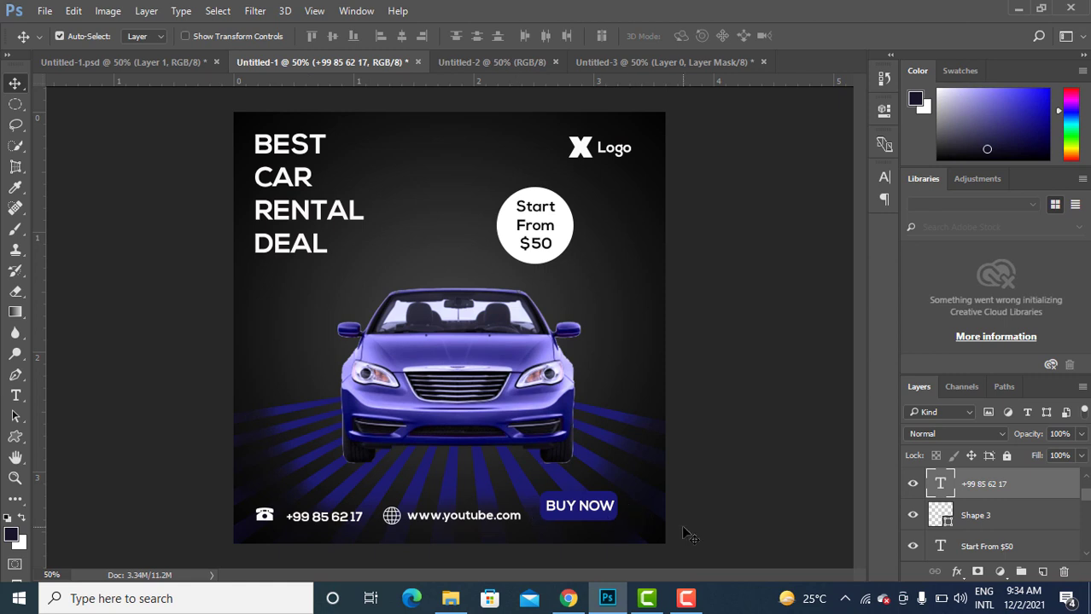
Transform the BUY NOW text and its rounded rectangle together, moving them right and down to X 930.50 px, Y 1003 px.
left_click(603, 509)
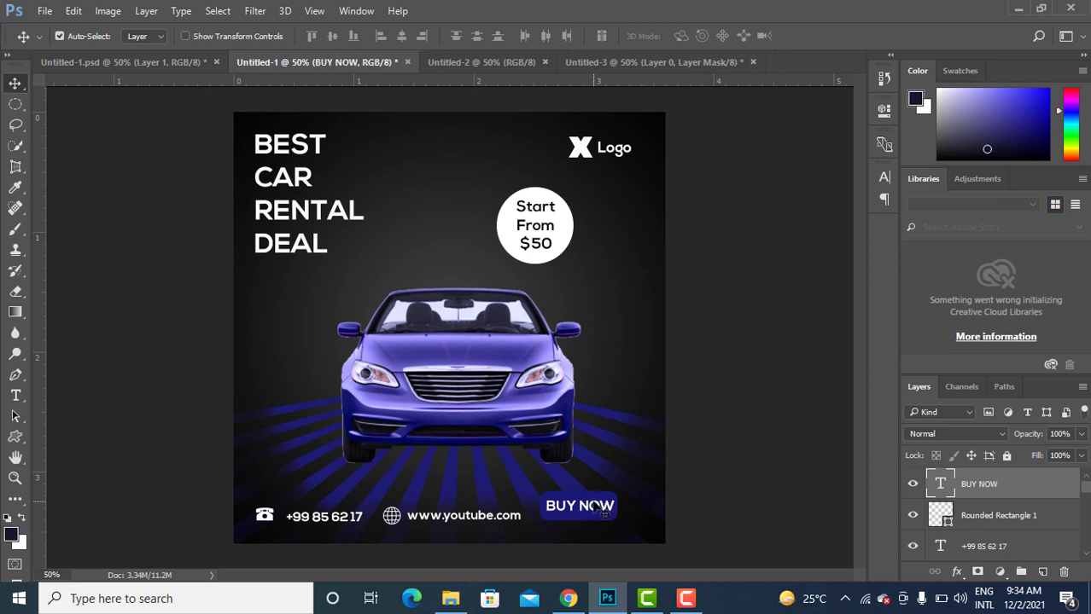
left_click(1001, 521, "shift")
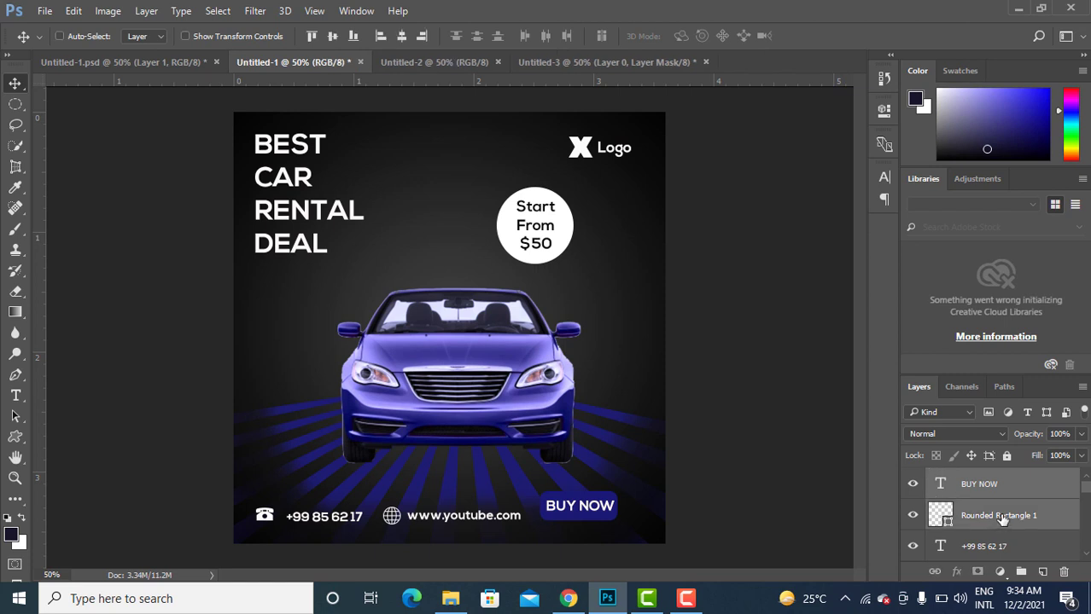
key("ctrl+t")
key("Right")
key("Right")
key("Right")
key("Right")
key("Right")
key("Right")
key("Right")
key("Right")
key("Right")
key("Right")
key("Right")
key("Right")
key("Right")
key("Right")
key("Right")
key("Right")
key("Right")
key("Right")
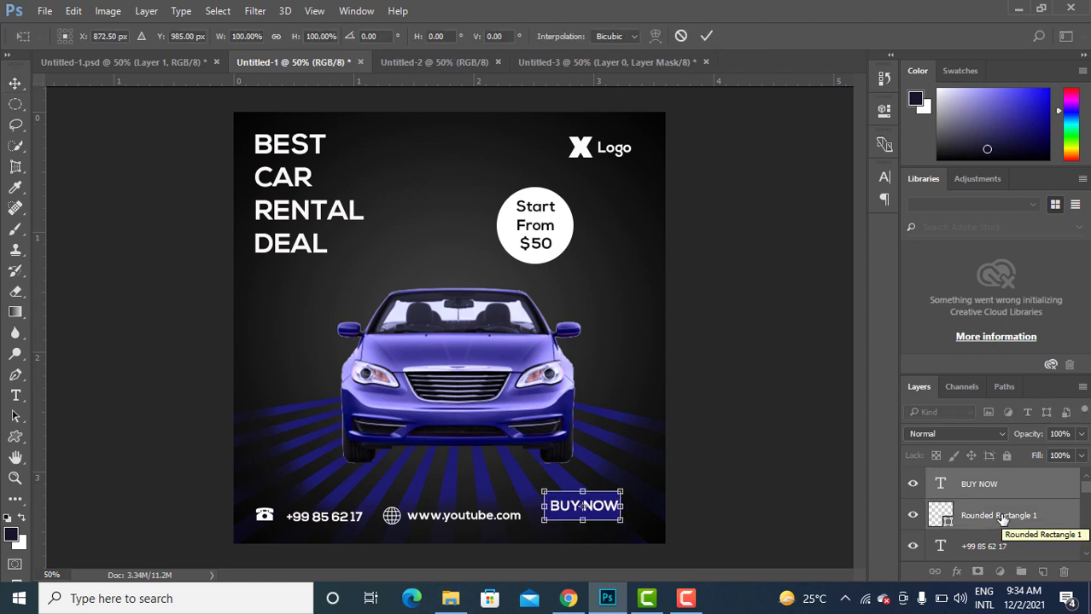
key("Right")
key("Right")
key("Right")
key("Right")
key("Right")
key("Right")
key("Right")
key("Right")
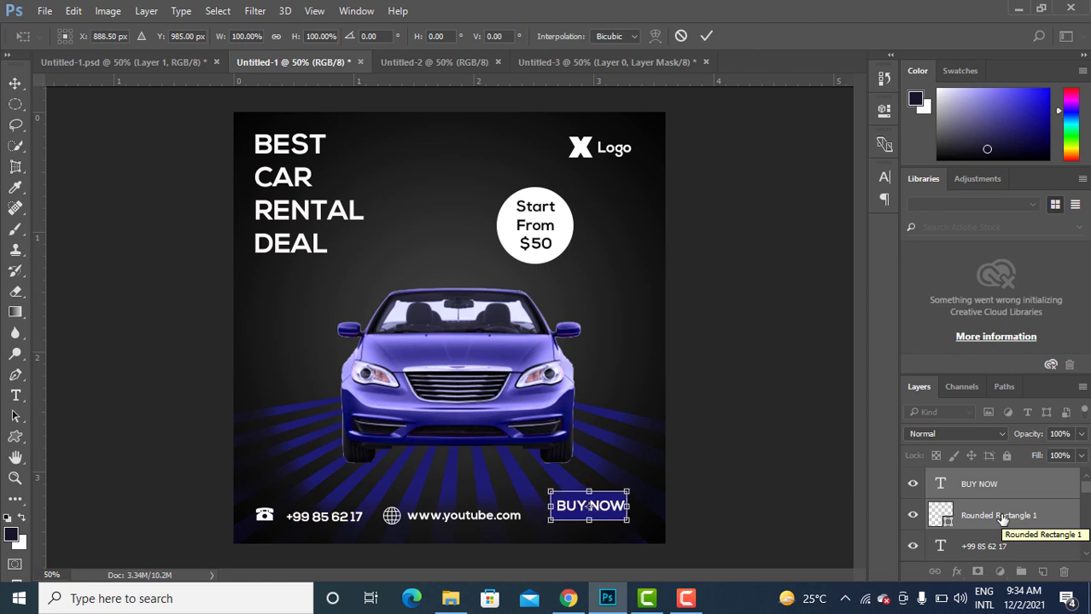
key("Down")
key("Down")
key("Down")
key("Down")
key("Down")
key("Down")
key("Down")
key("Down")
key("Down")
key("Down")
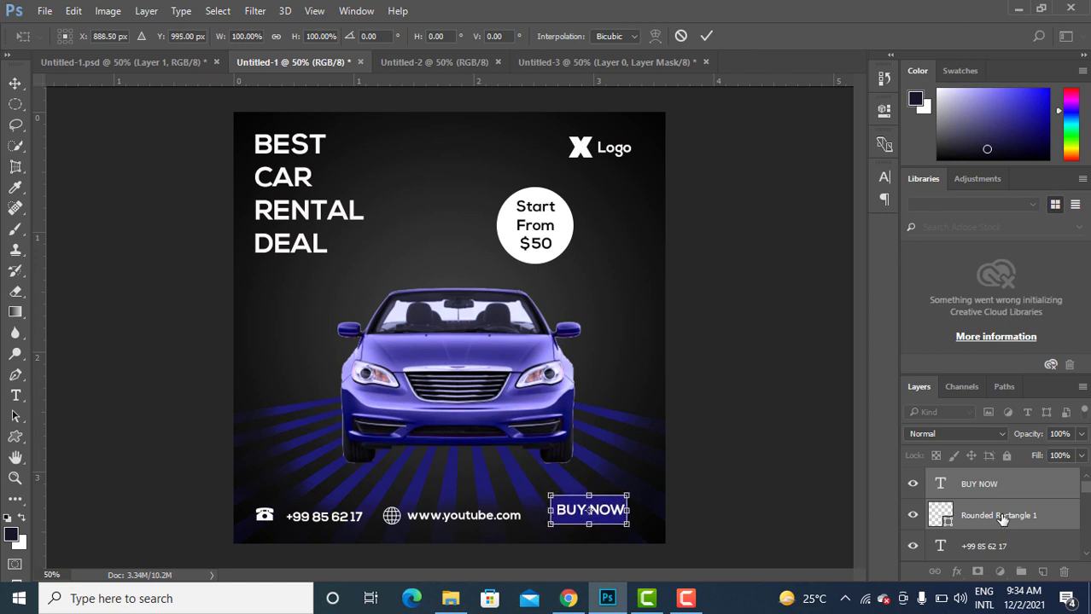
key("Right")
key("Right")
key("Right")
key("Right")
key("Right")
key("Right")
key("Right")
key("Right")
key("Right")
key("Right")
key("Right")
key("Right")
key("Right")
key("Right")
key("Right")
key("Right")
key("Right")
key("Right")
key("Right")
key("Right")
key("Right")
key("Right")
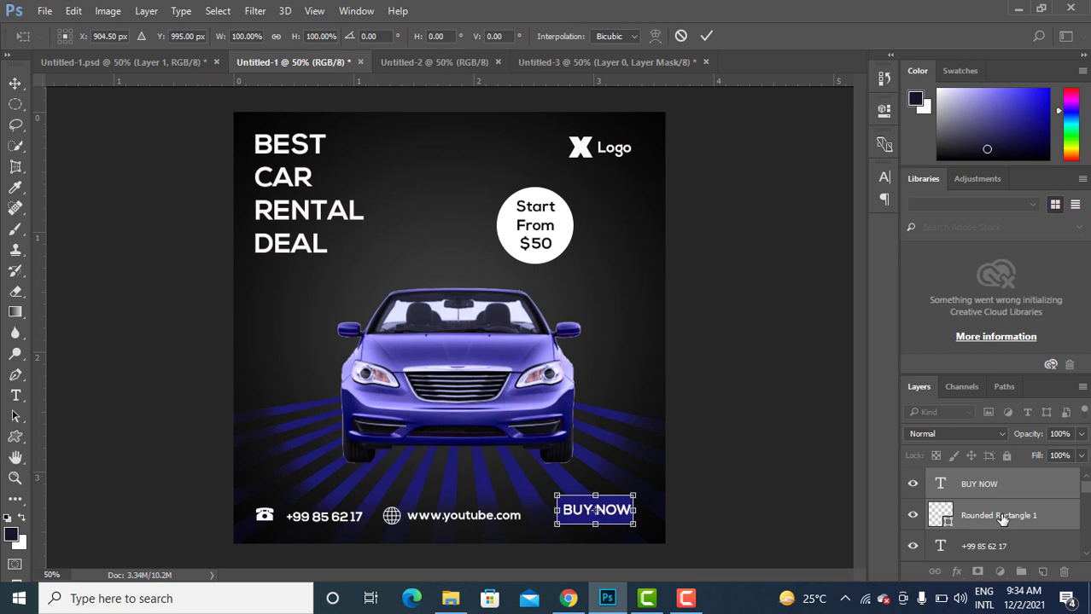
key("Right")
key("Right")
key("Right")
key("Right")
key("Right")
key("Right")
key("Right")
key("Right")
key("Right")
key("Right")
key("Right")
key("Right")
key("Right")
key("Right")
key("Right")
key("Right")
key("Right")
key("Right")
key("Right")
key("Right")
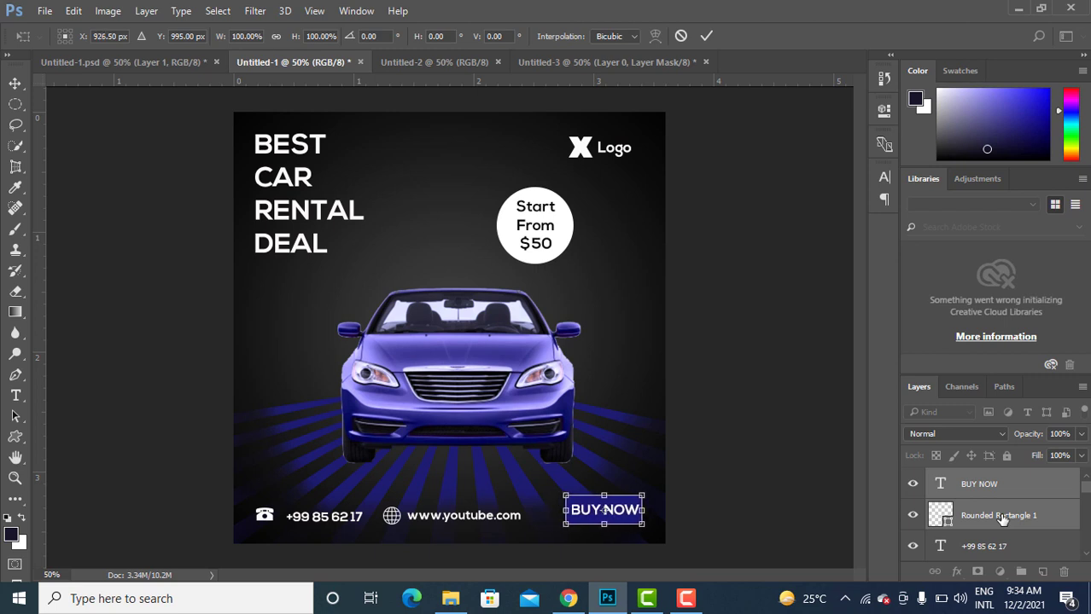
key("Down")
key("Down")
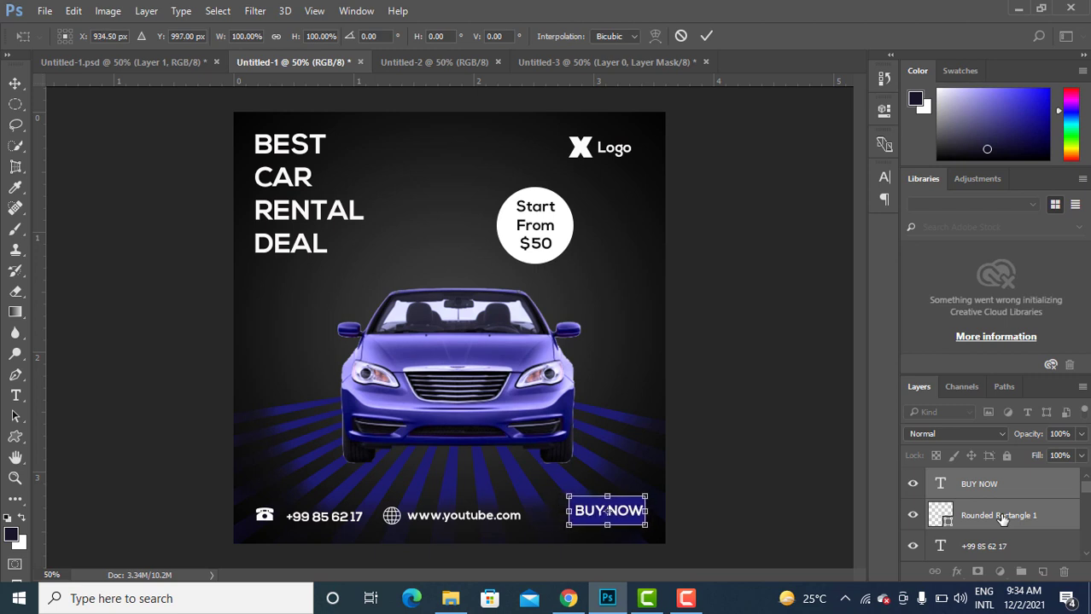
key("Down")
key("Down")
key("Down")
key("Down")
key("Down")
key("Down")
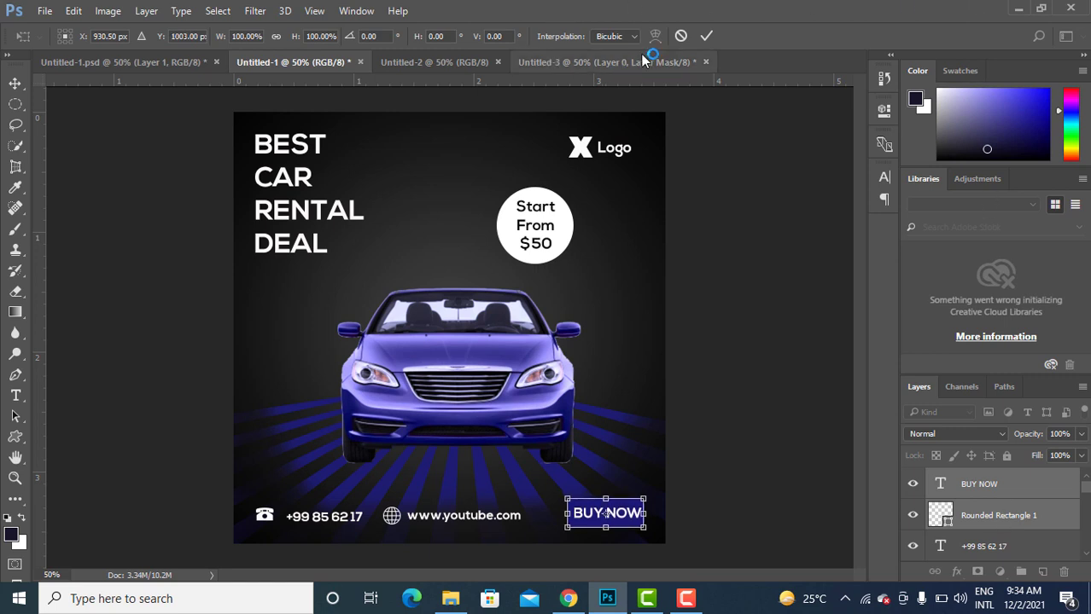
left_click(706, 36)
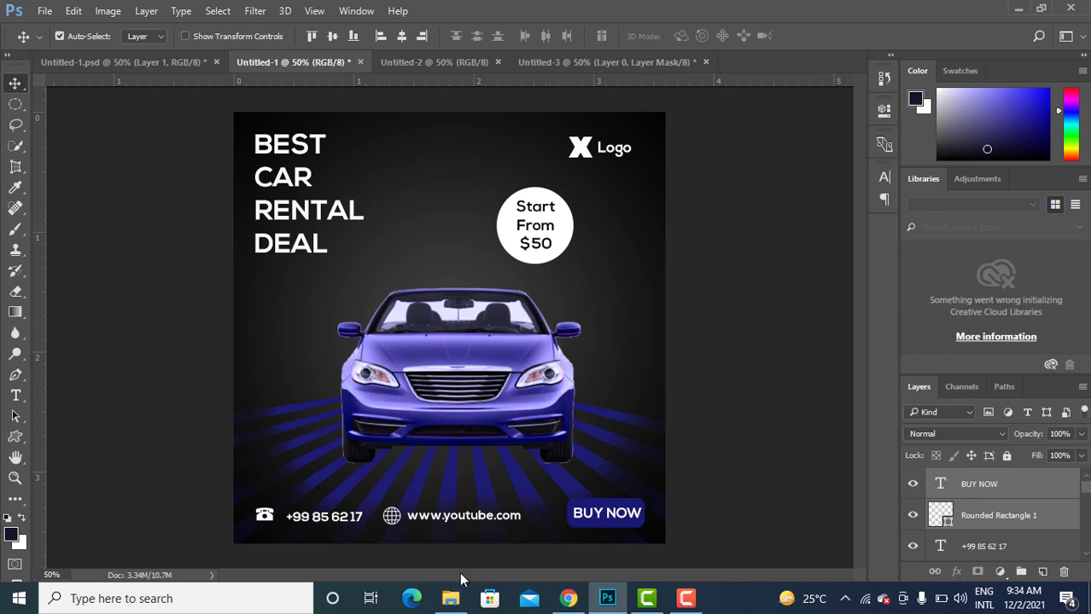
left_click(463, 524)
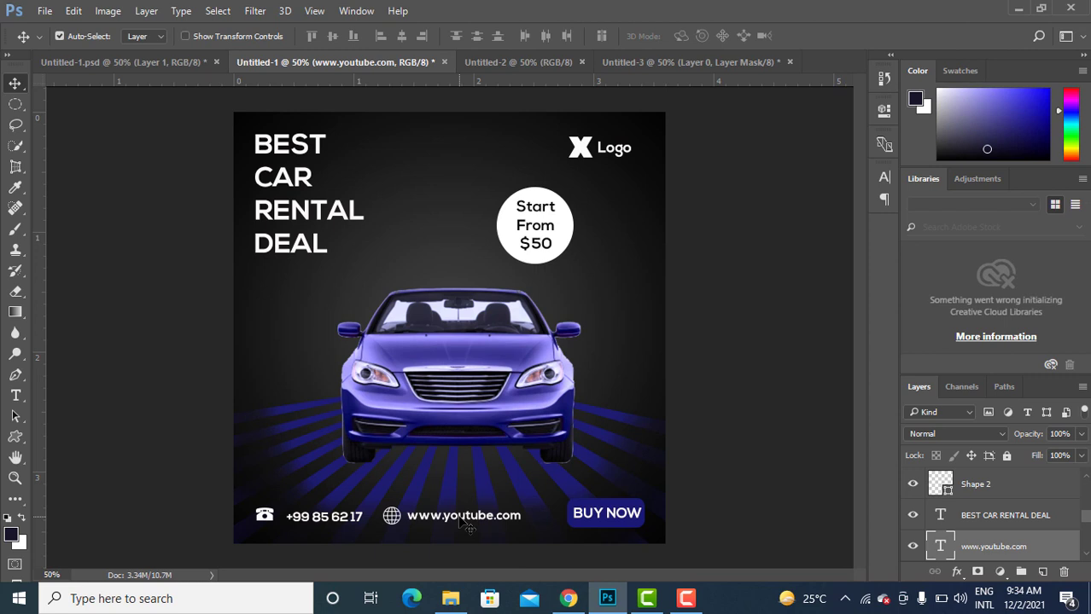
key("ctrl+t")
key("Right")
key("Right")
key("Right")
key("Right")
key("Right")
key("Right")
key("Right")
key("Right")
key("Right")
key("Right")
key("Right")
key("Right")
key("Right")
key("Right")
key("Right")
key("Right")
key("Right")
key("Right")
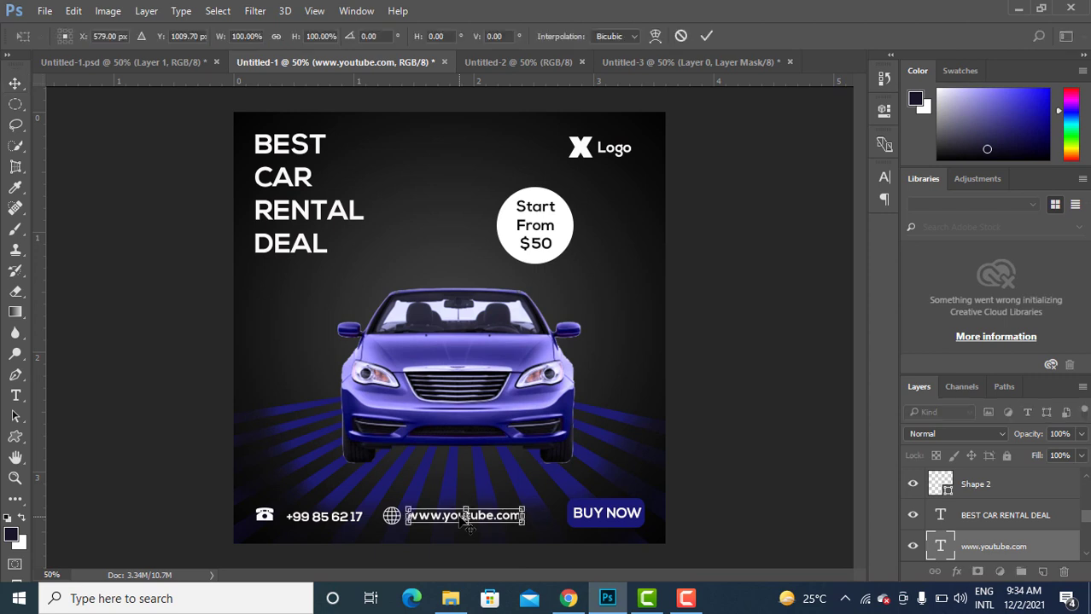
key("Right")
key("Right")
key("Right")
key("Right")
key("Right")
key("Right")
key("Right")
key("Right")
key("Right")
key("Right")
key("Right")
key("Right")
key("Right")
key("Right")
key("Right")
key("Right")
key("Right")
key("Right")
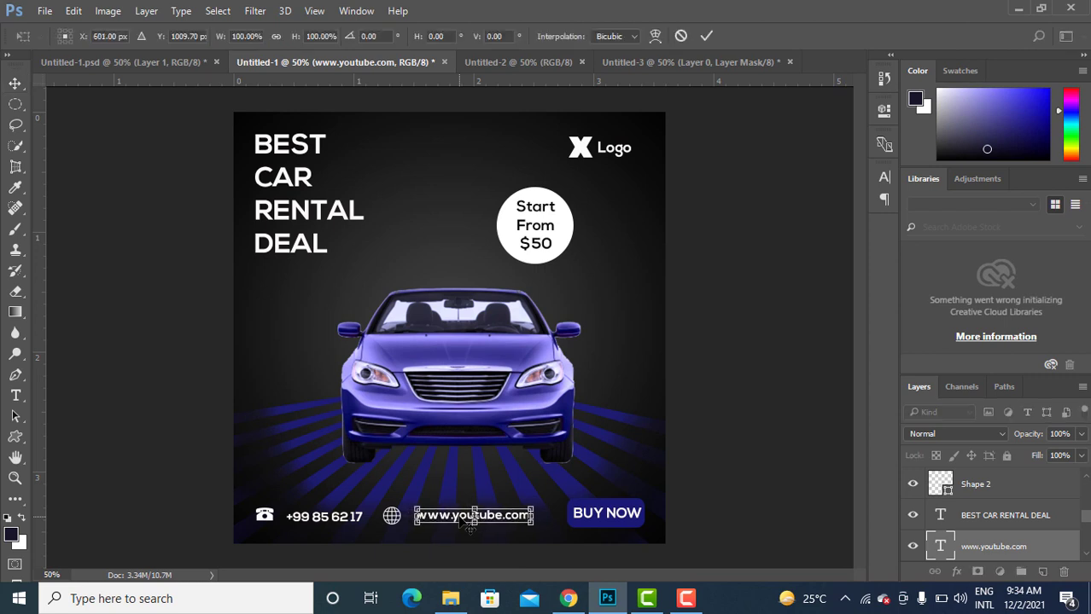
key("Right")
key("Right")
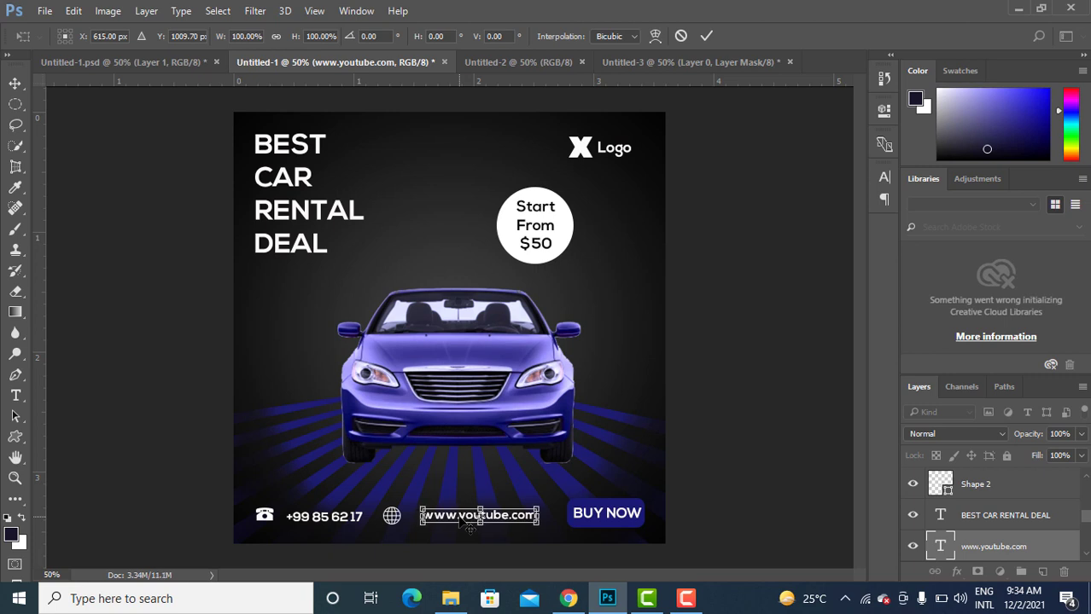
left_click(706, 36)
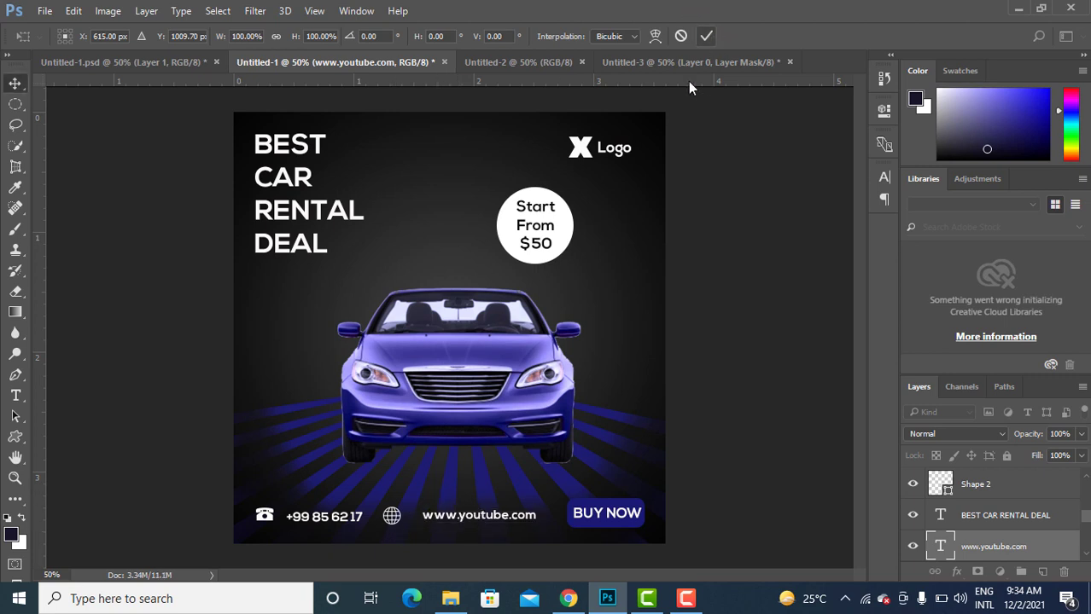
left_click(403, 529)
key("ctrl+t")
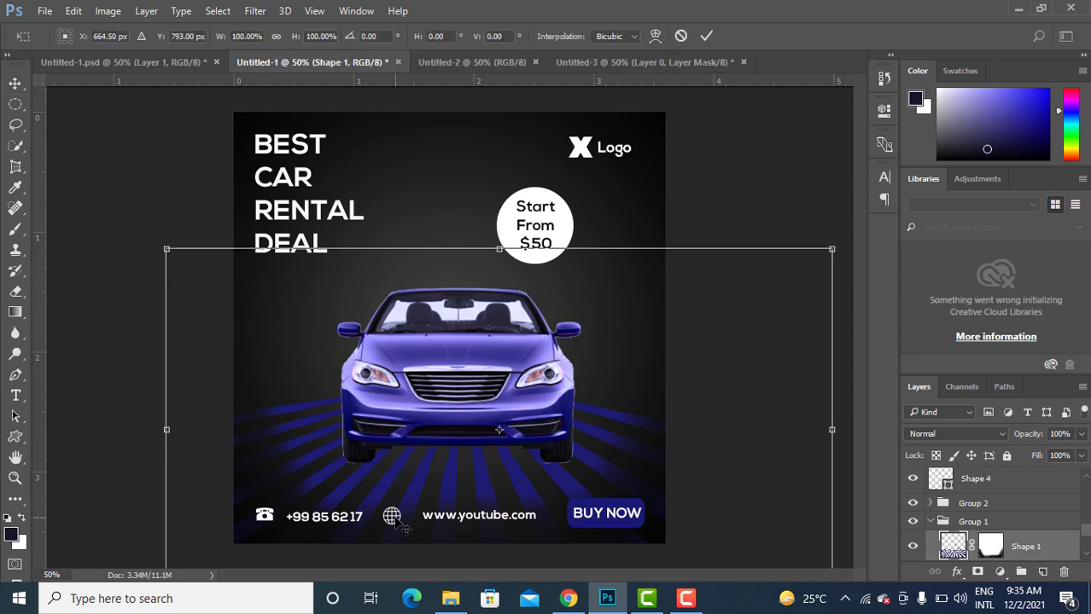
left_click(706, 35)
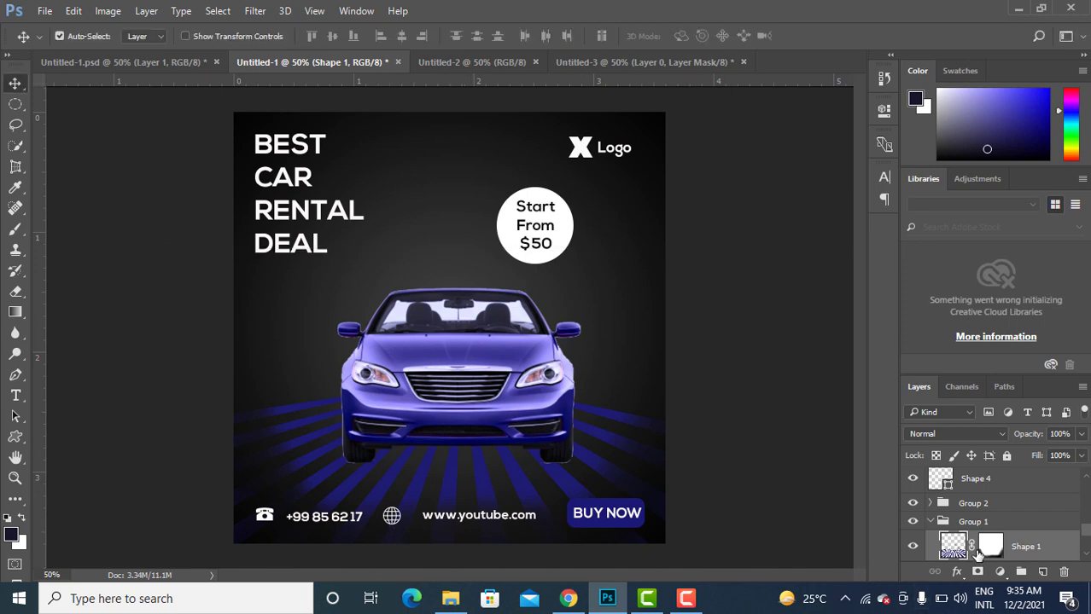
scroll(976, 554, "up", 2)
left_click(913, 541)
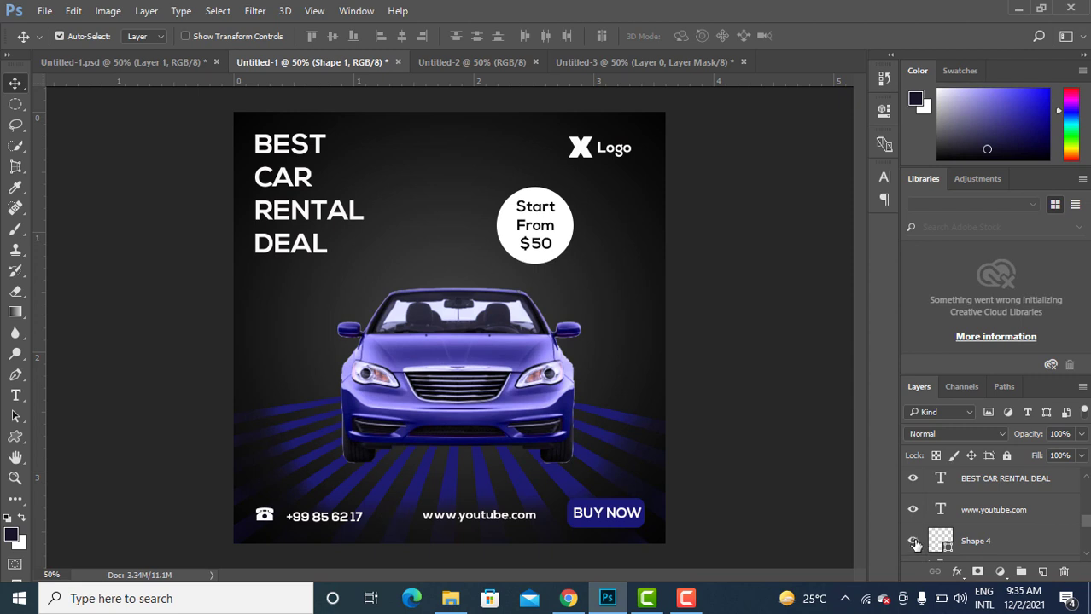
left_click(913, 541)
left_click(1008, 547)
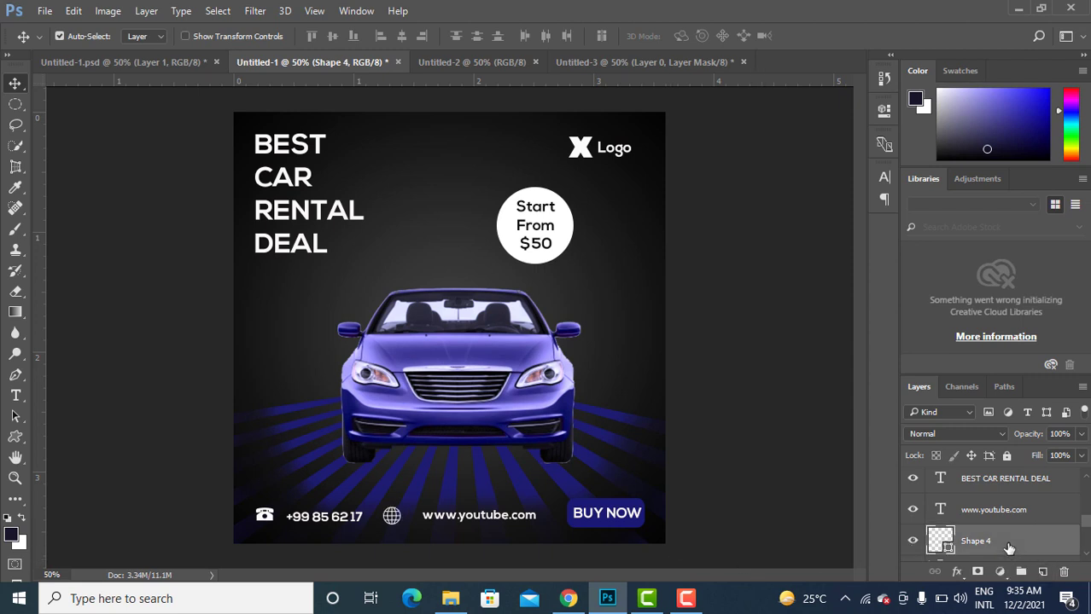
key("ctrl+t")
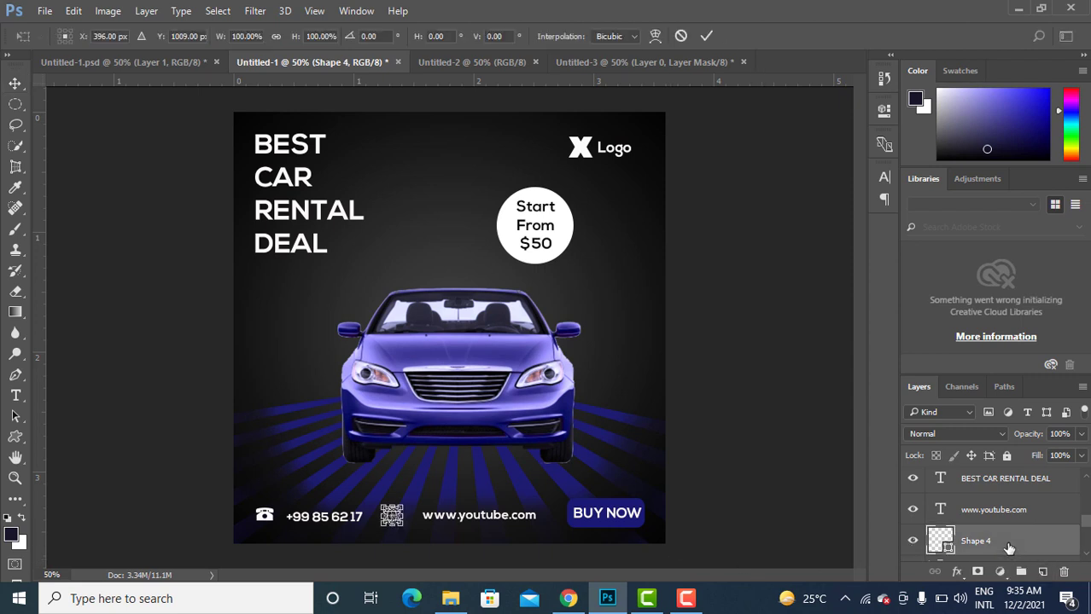
key("Right")
key("Right")
key("Right")
key("Right")
key("Right")
key("Right")
key("Right")
key("Right")
key("Right")
key("Right")
key("Right")
key("Right")
key("Right")
key("Right")
key("Right")
key("Right")
key("Right")
key("Right")
key("Right")
key("Right")
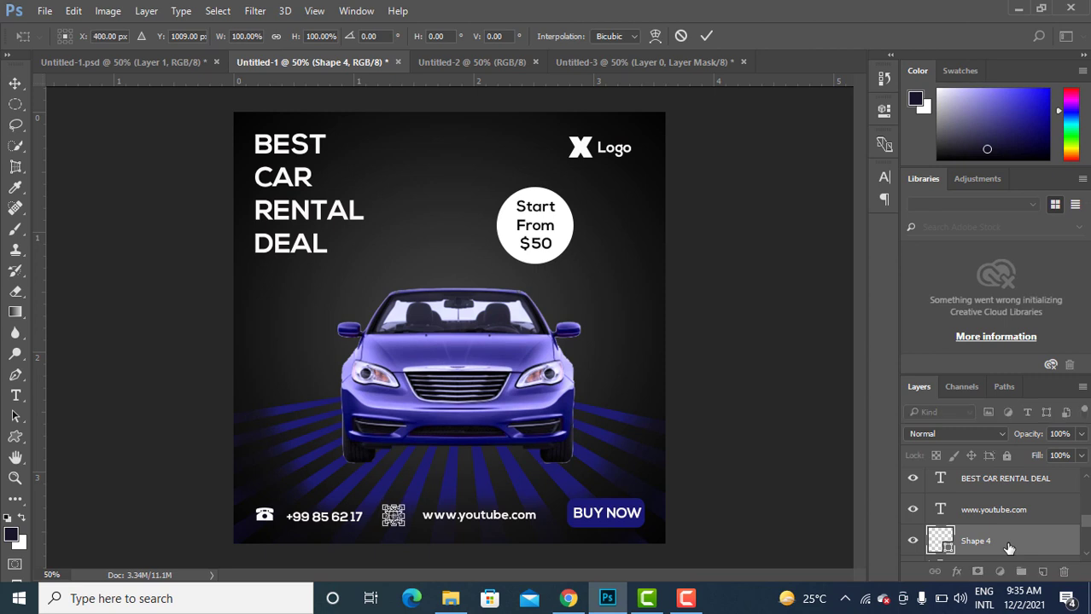
key("Right")
key("Right")
key("Right")
key("Right")
key("Right")
key("Right")
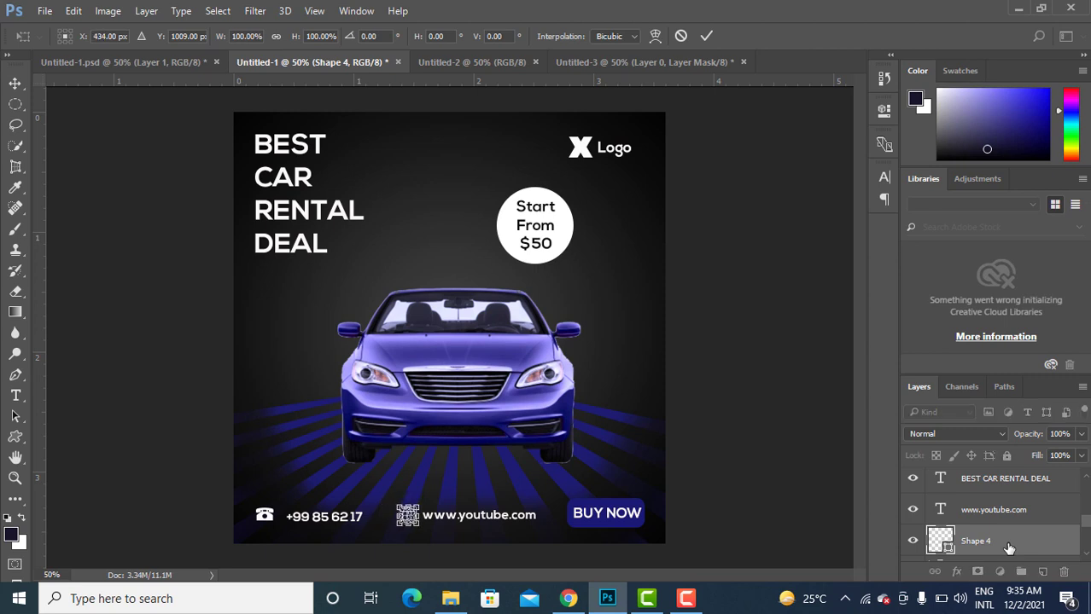
key("Left")
key("Left")
key("Left")
key("Left")
key("Left")
key("Left")
left_click(705, 37)
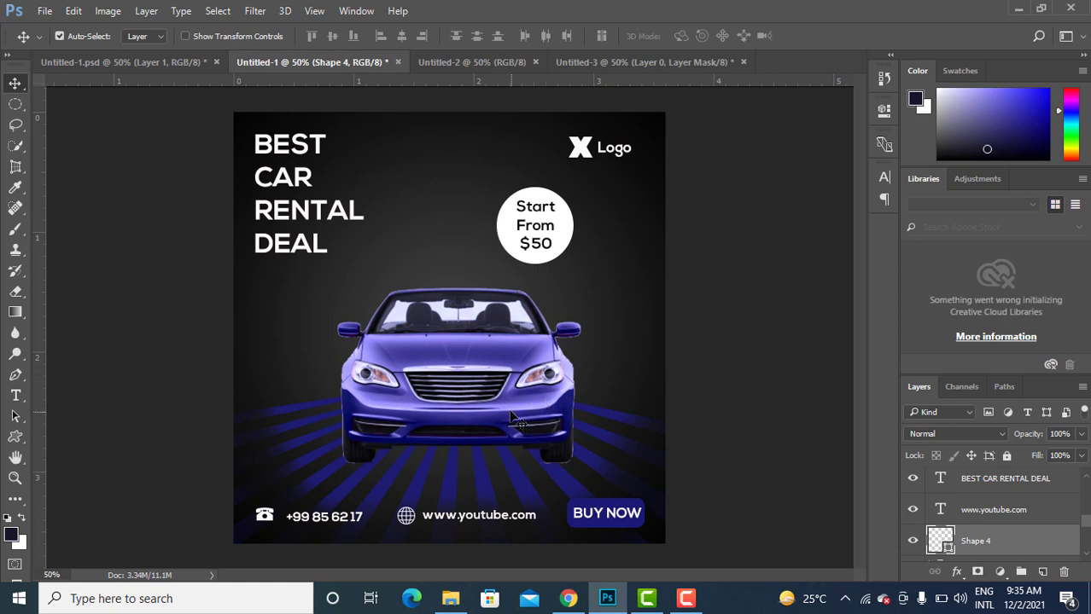
left_click(475, 352)
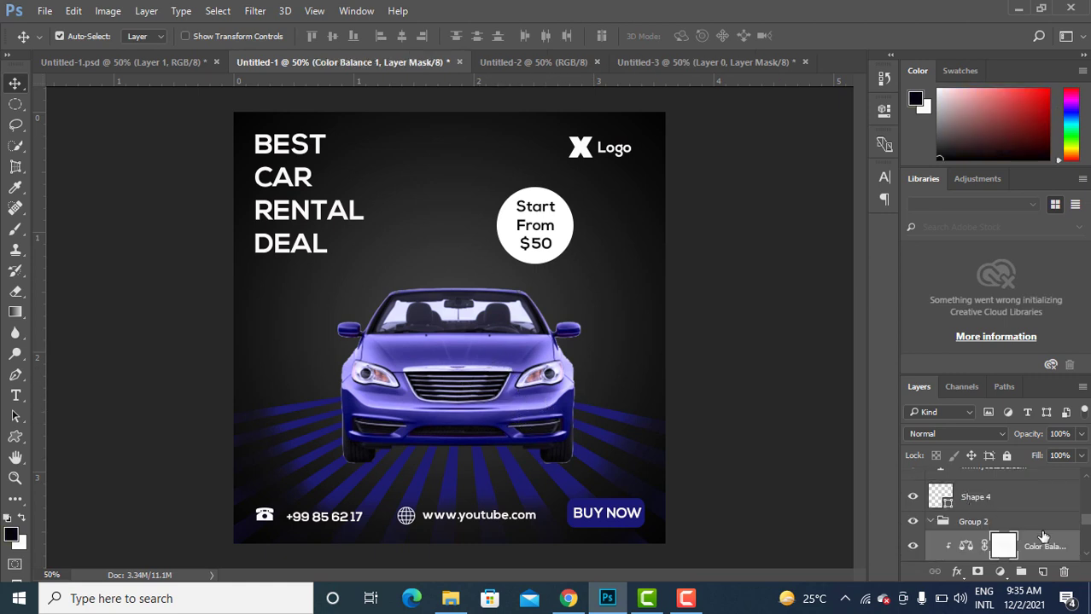
scroll(1043, 536, "down", 5)
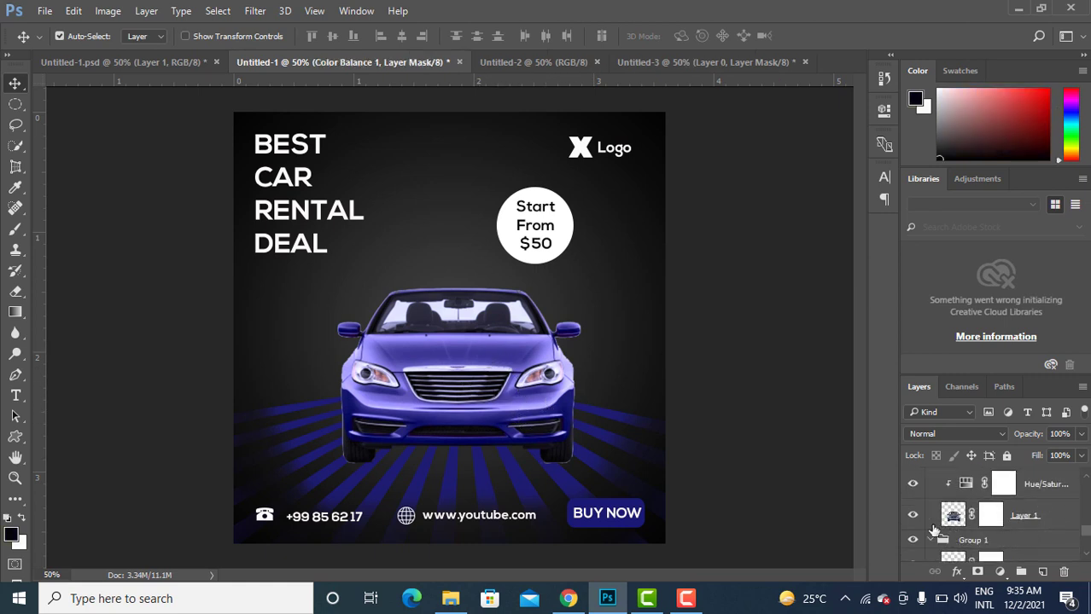
left_click(913, 518)
left_click(913, 518)
key("ctrl+t")
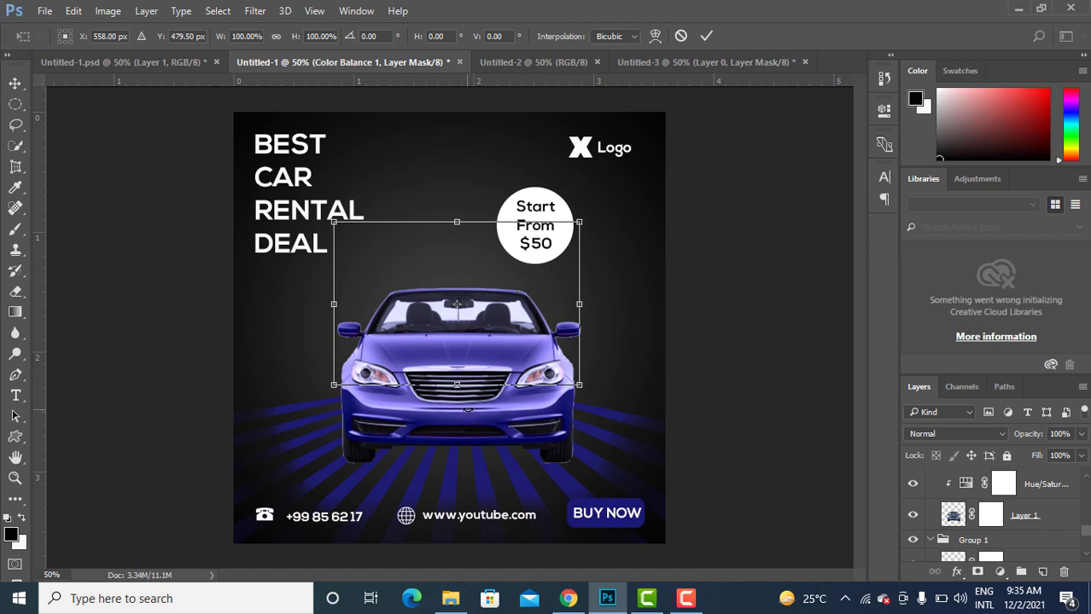
left_click(706, 36)
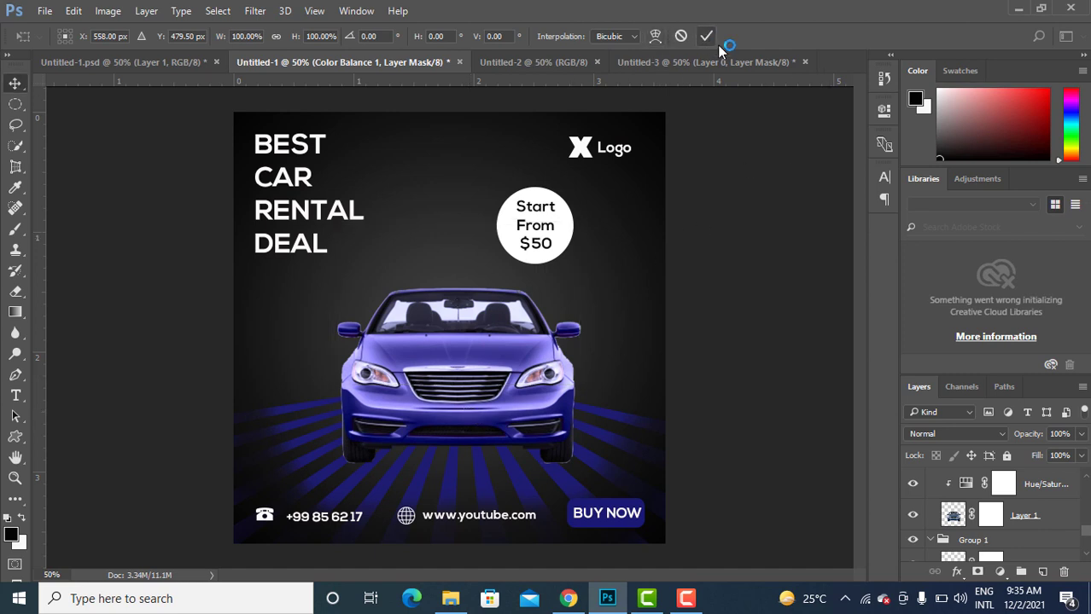
Scale the car image on Layer 1 to about 90.6% around its center and move it down to Y 685.50 px.
left_click(912, 517)
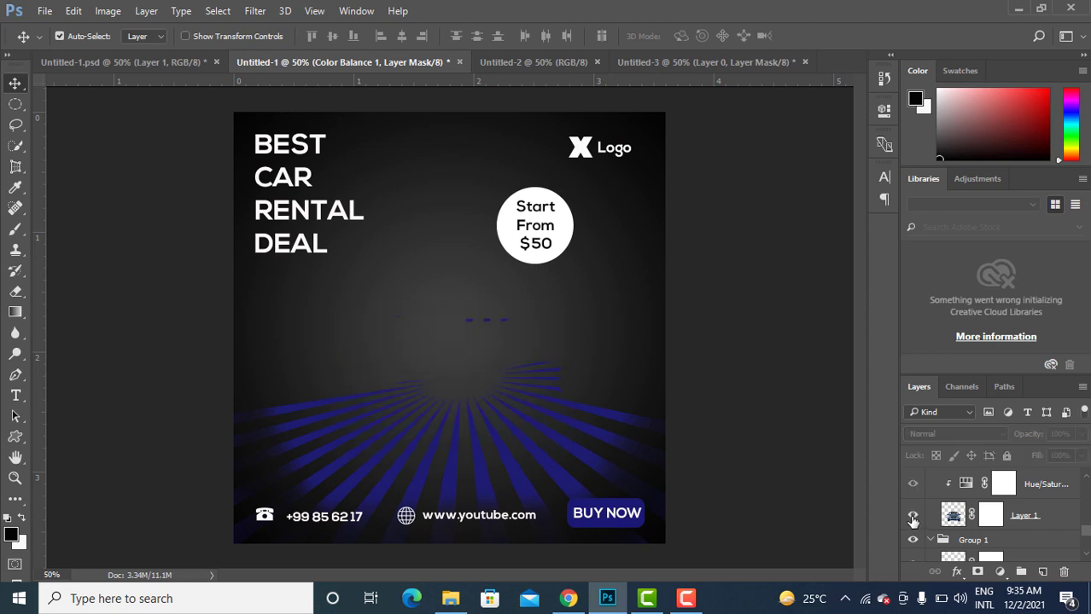
left_click(912, 518)
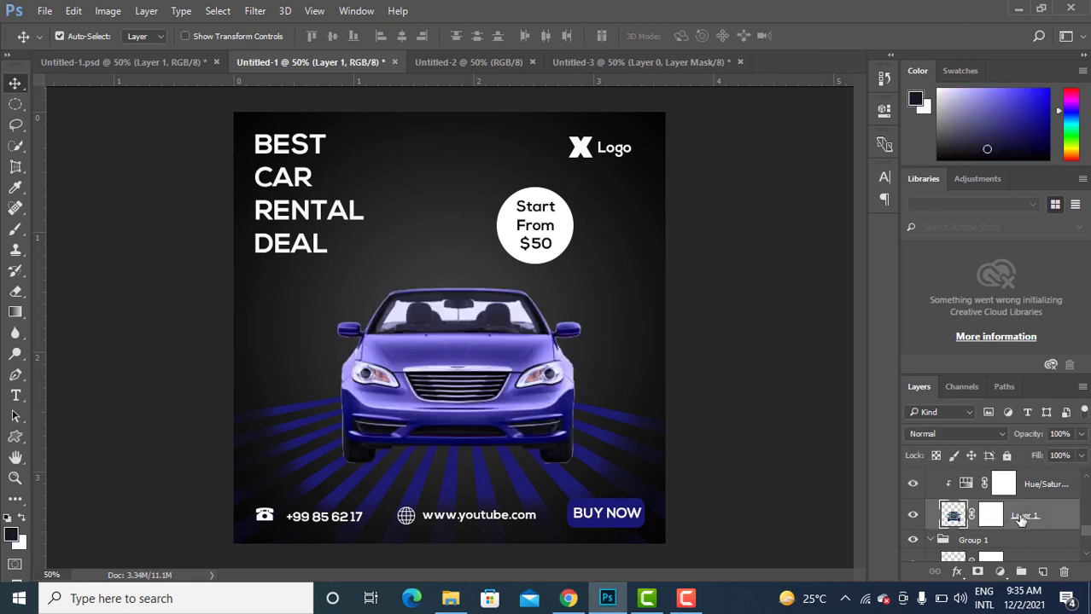
key("ctrl")
key("ctrl+t")
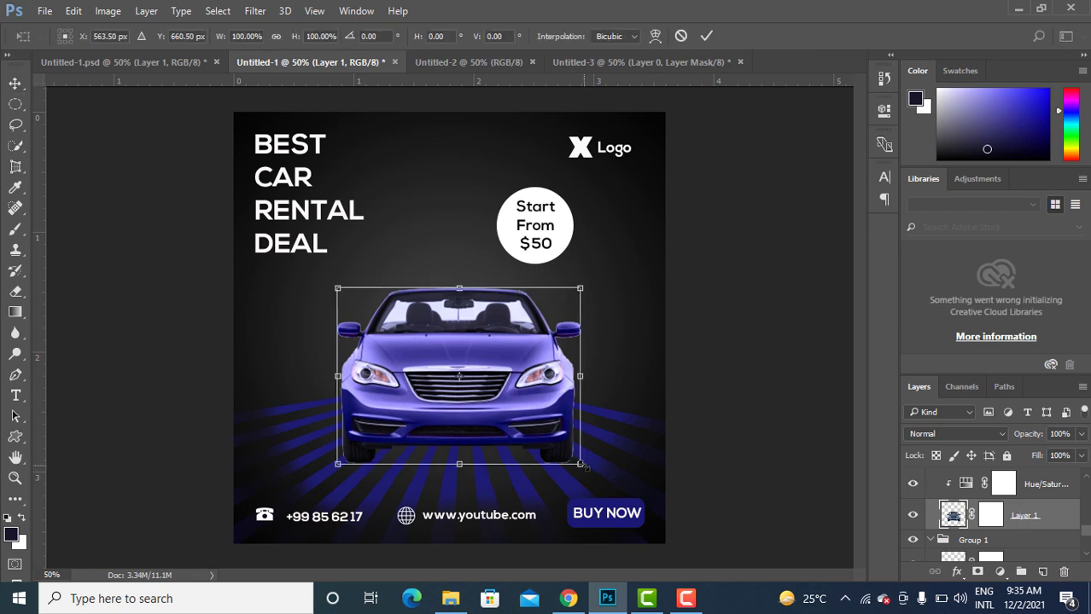
left_click_drag(582, 466, 570, 455)
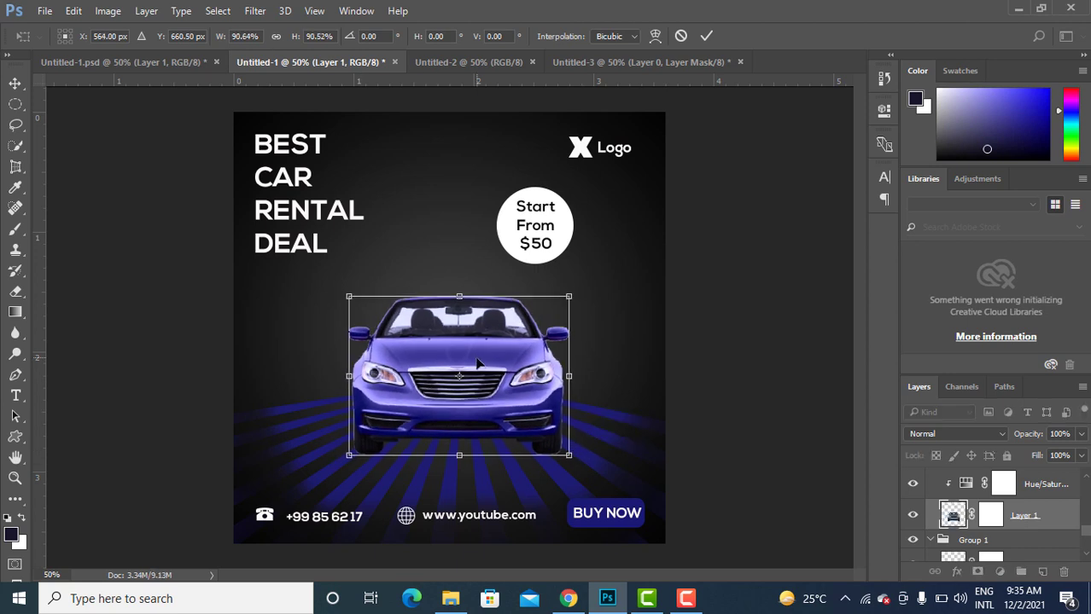
left_click_drag(476, 364, 480, 373)
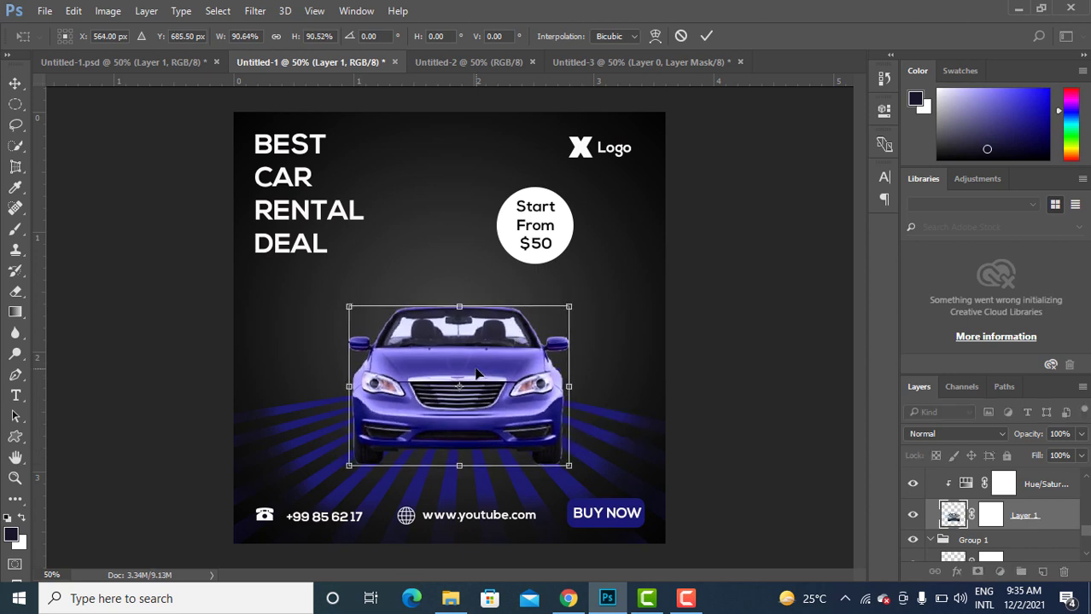
left_click(707, 36)
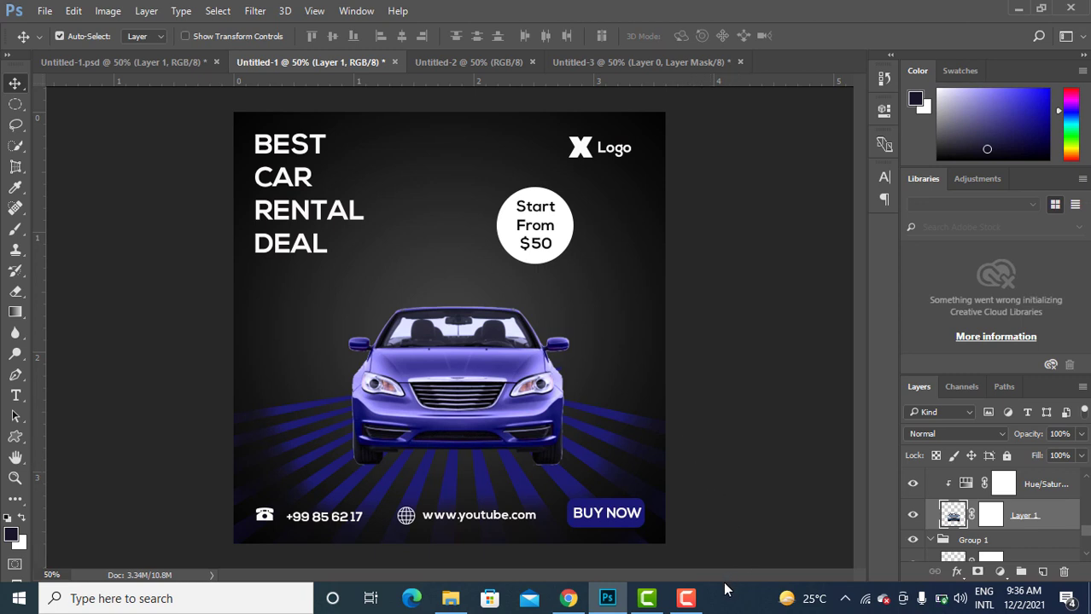
mouse_move(687, 598)
left_click(680, 551)
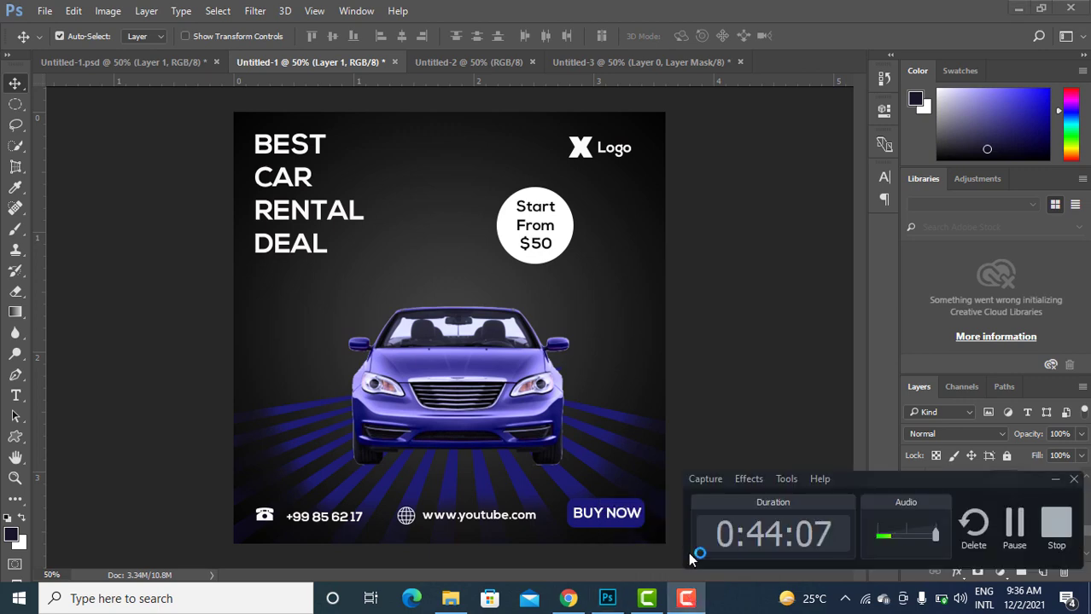